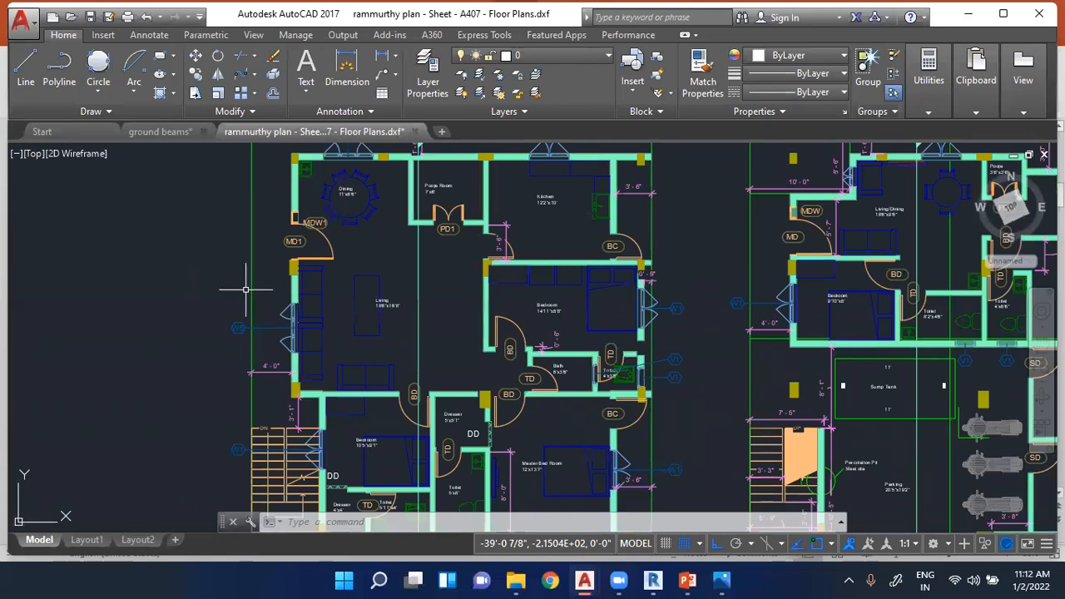
- Select the green boundary line along the upper edge of the first floor plan
scroll(246, 289, down, 3)
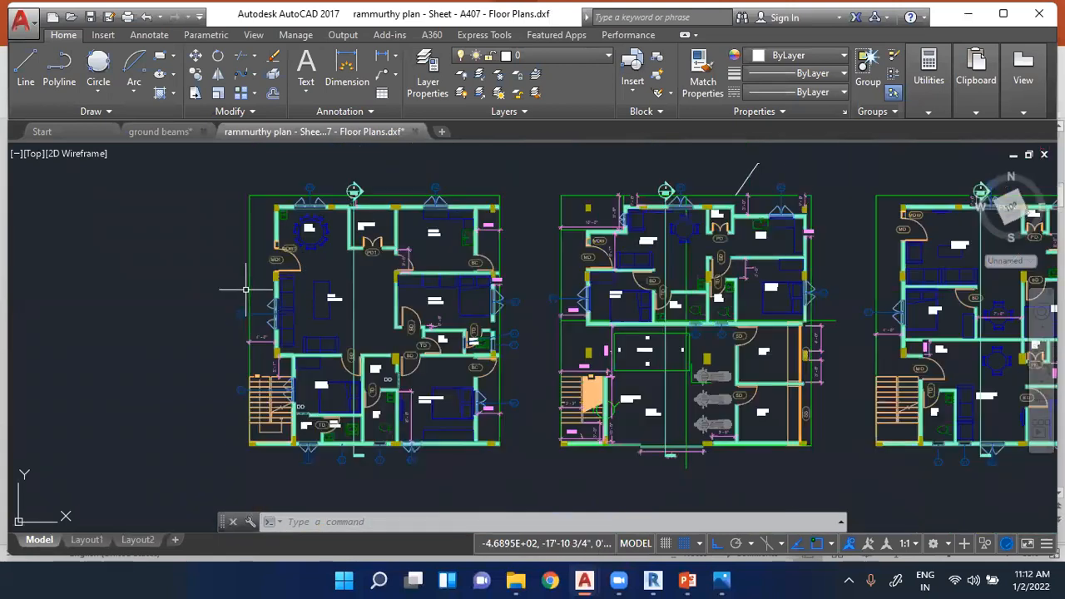
scroll(369, 196, up, 5)
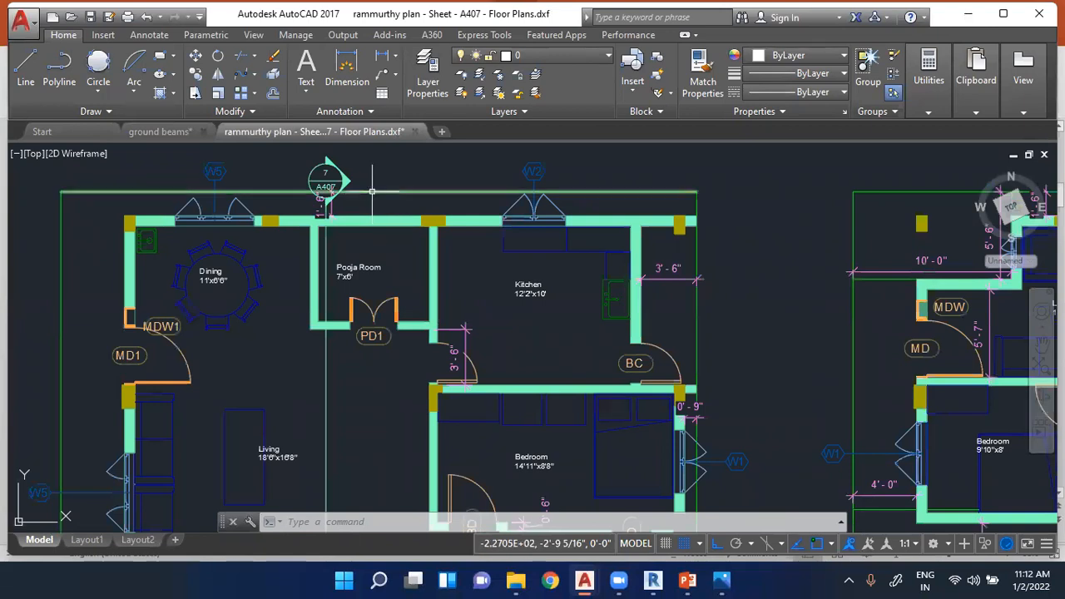
click(369, 191)
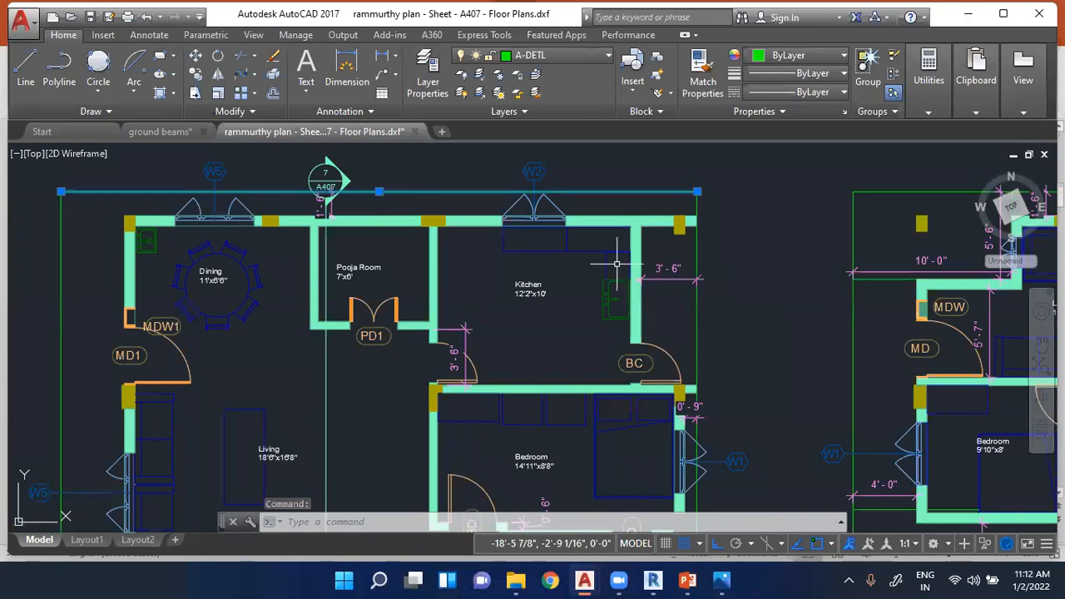
- Stretch the 7'x6' Pooja Room's left wall line outward and its lower wall line beside door PD1 downward, clear of the wall hatch
scroll(289, 280, up, 4)
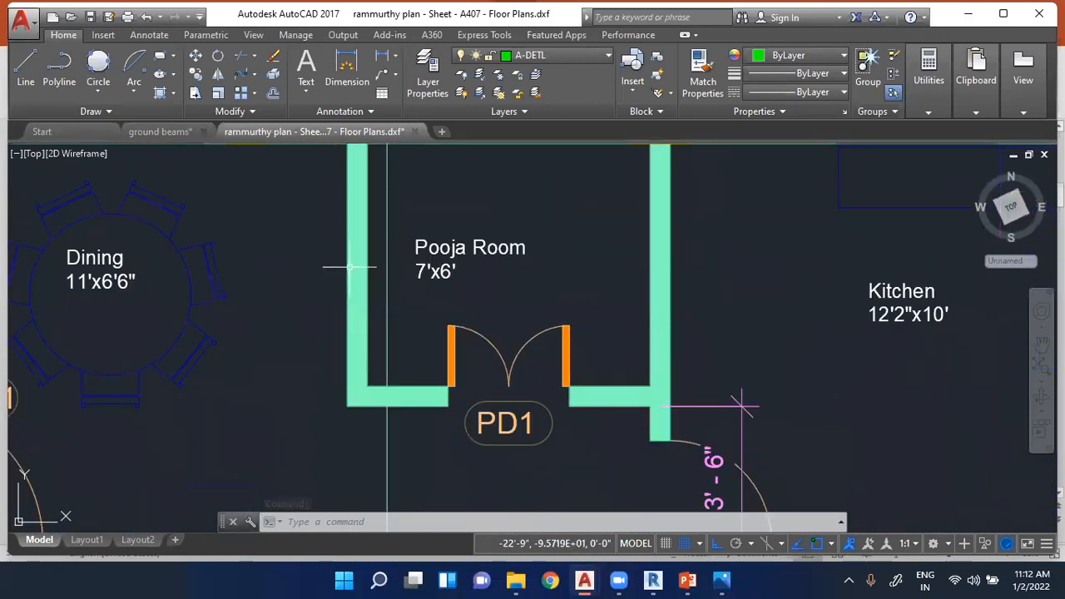
click(348, 277)
click(347, 277)
click(313, 275)
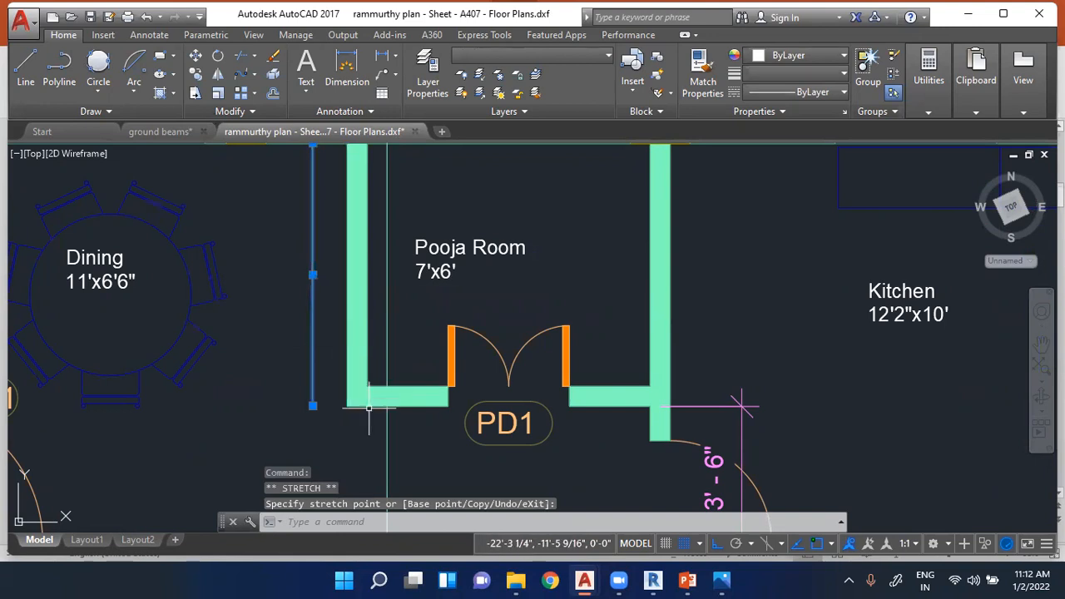
click(398, 405)
click(398, 406)
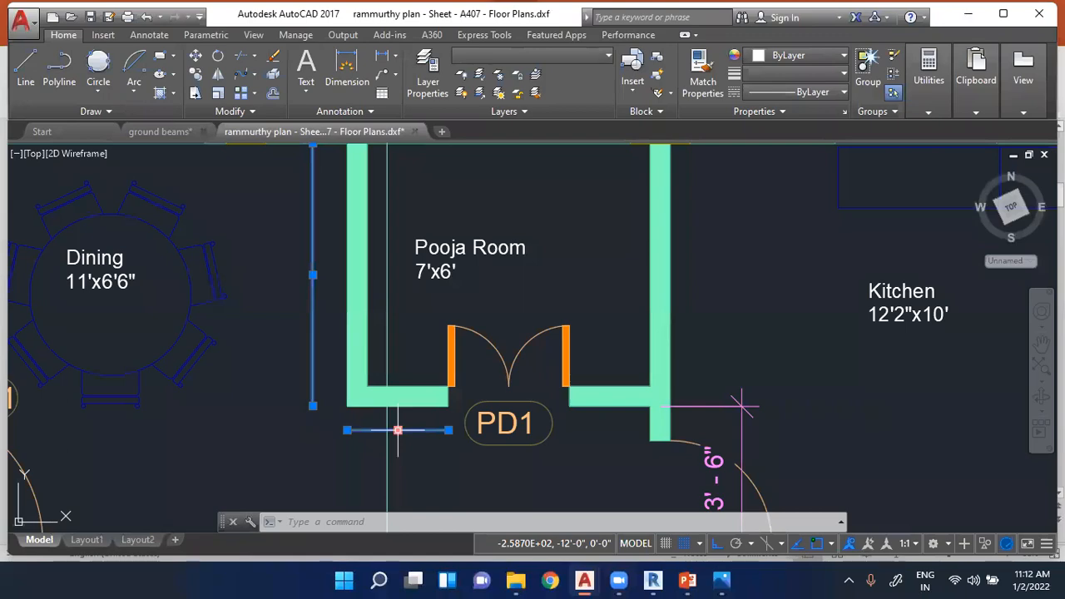
- Switch to PowerPoint, present the "Now CAD is used in every stream" slide full screen and end the show
click(687, 580)
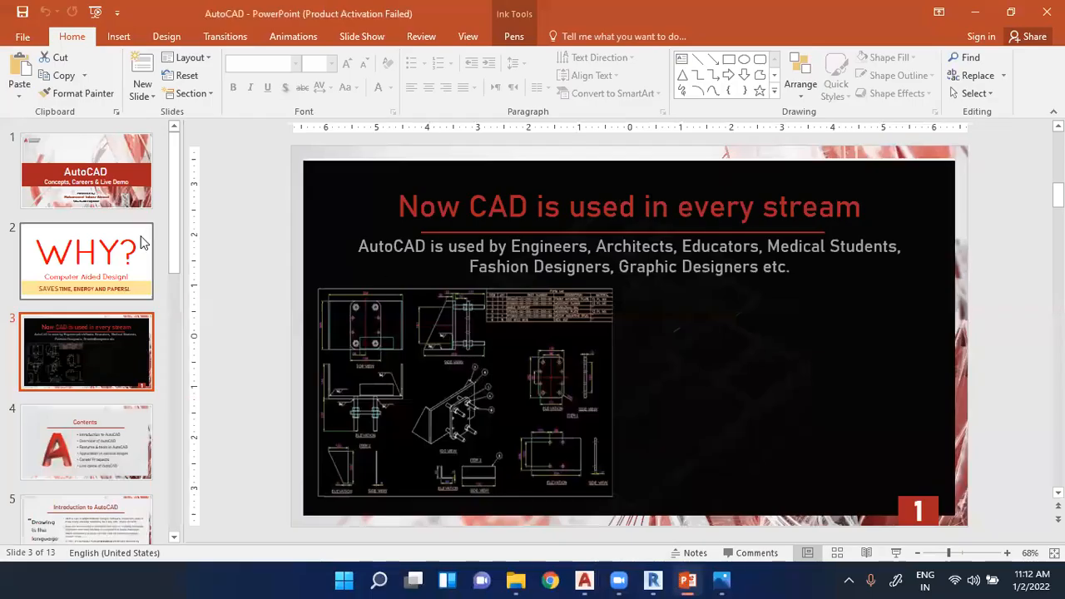
click(895, 553)
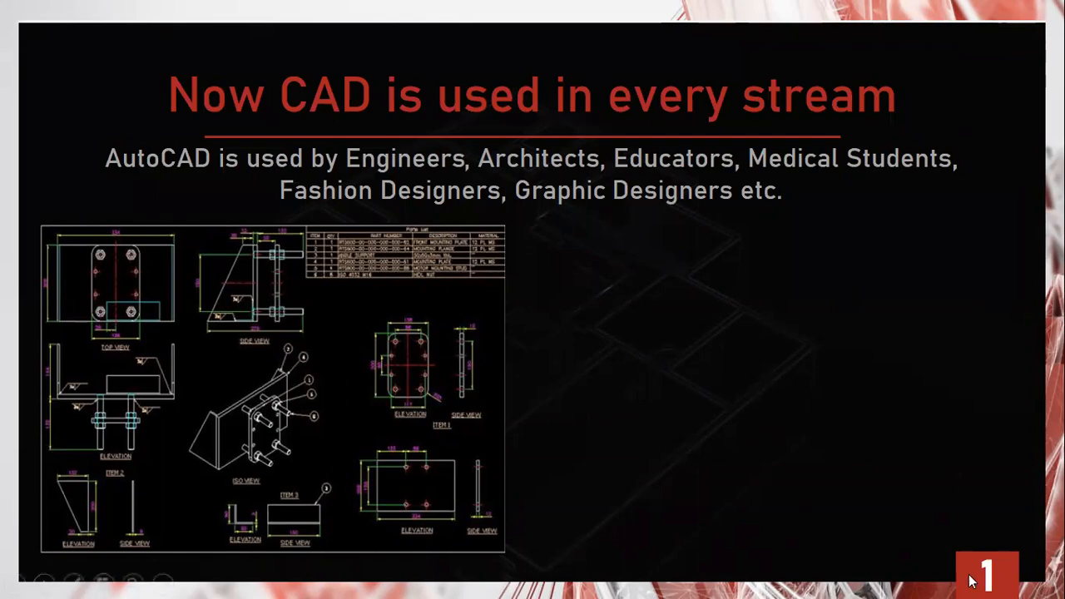
key(Escape)
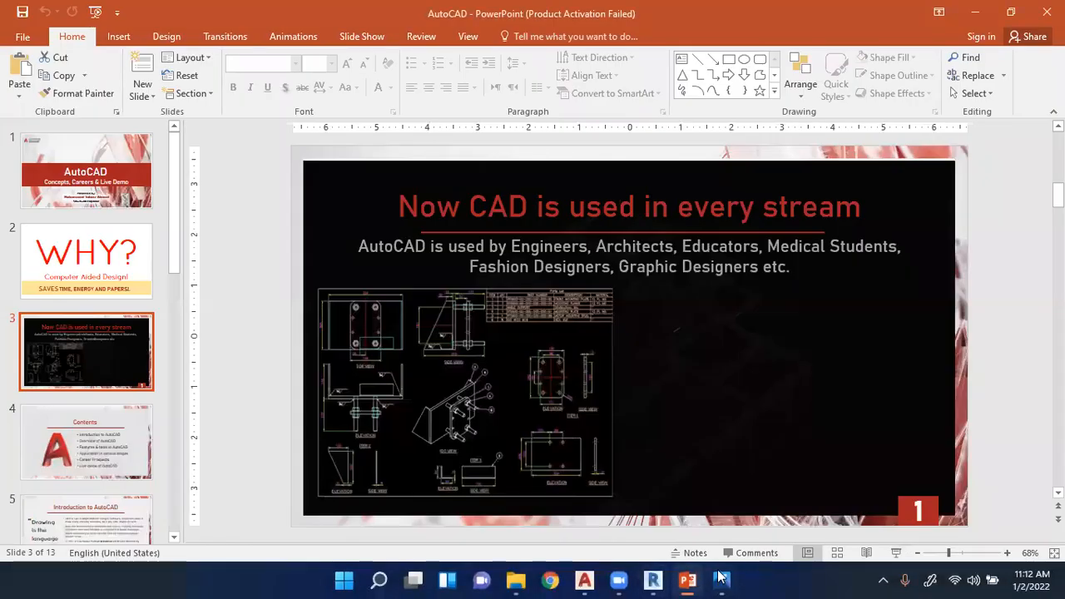
- Switch back to AutoCAD and minimise the Zoom Cloud Meetings window covering the drawing
click(585, 580)
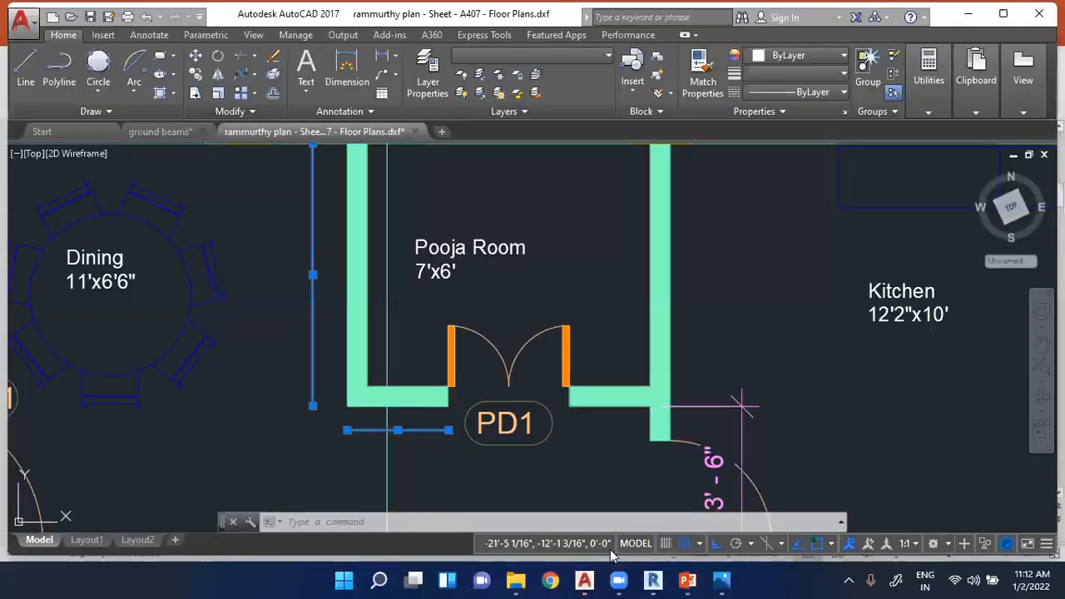
scroll(559, 358, down, 6)
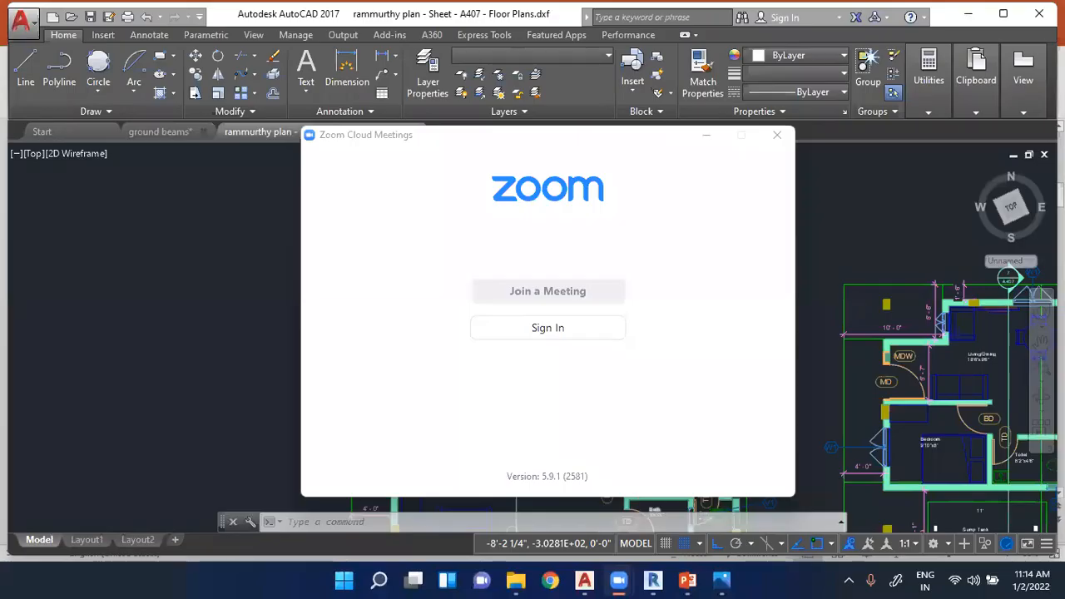
click(706, 136)
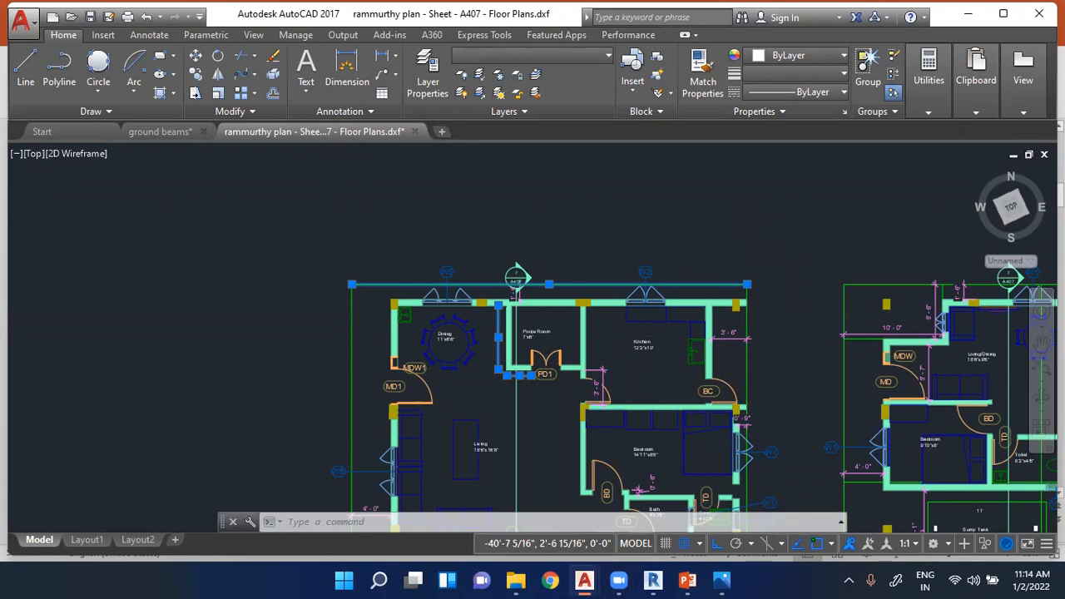
- Clear the selection of the boundary and Pooja Room wall lines in the first floor plan
scroll(326, 231, down, 3)
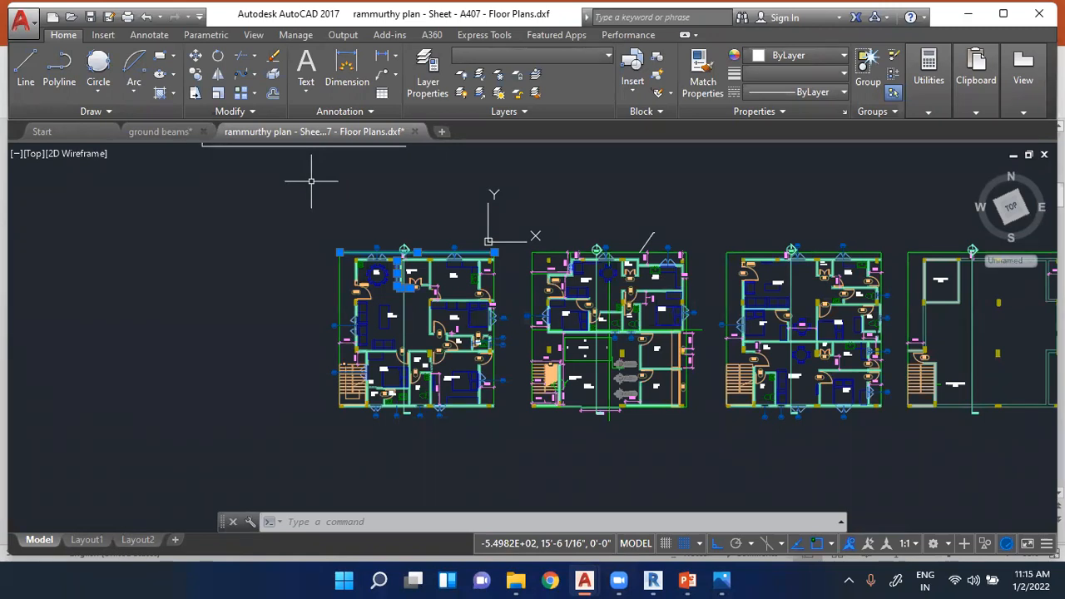
scroll(604, 283, up, 5)
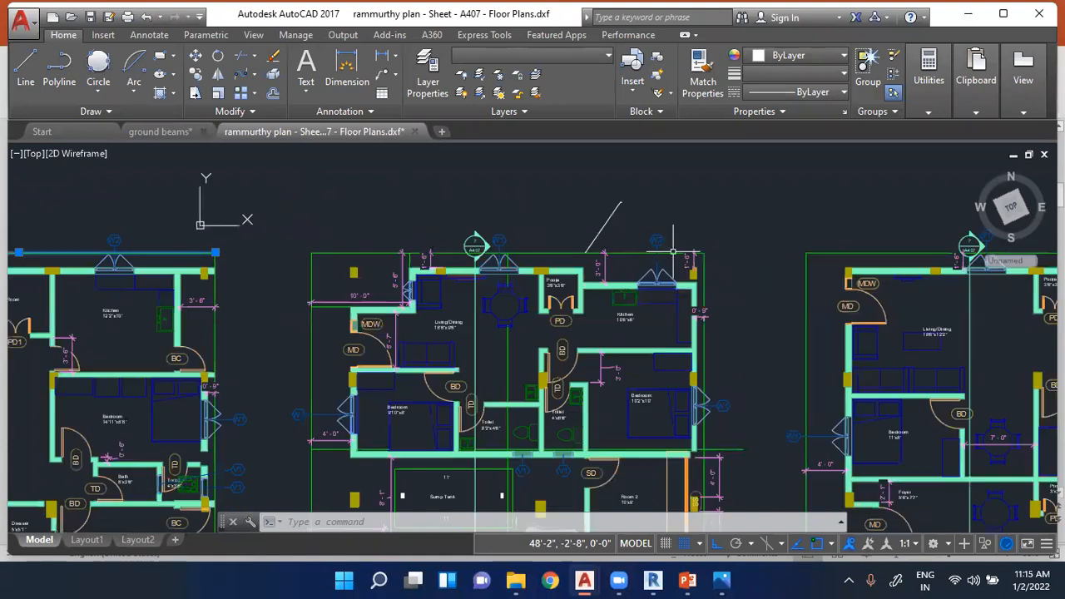
scroll(600, 301, up, 2)
key(Escape)
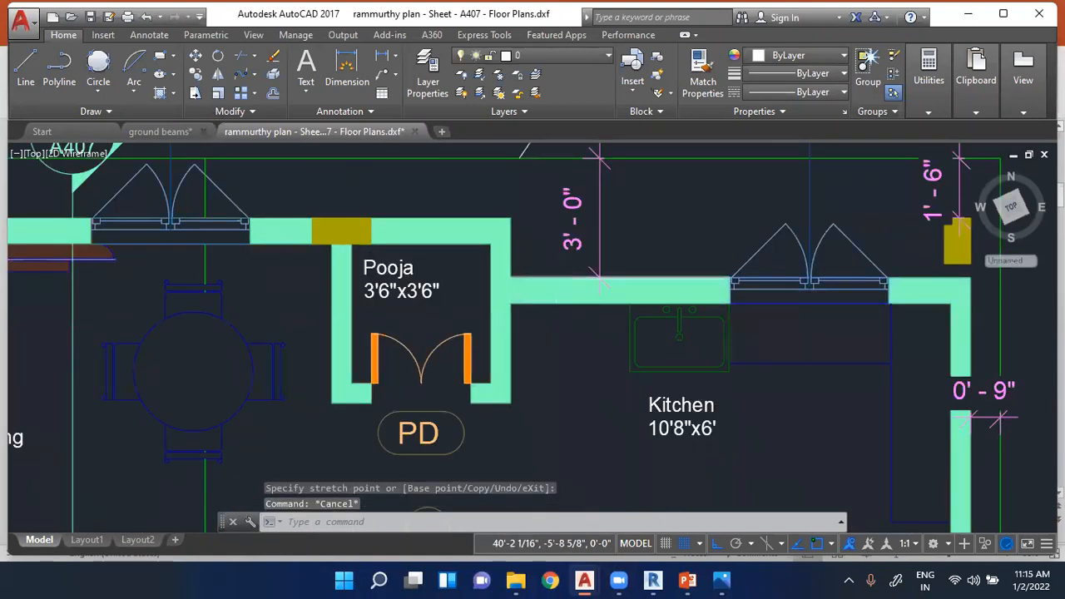
- Select the solid hatch of the 10'8"x6' Kitchen's upper wall in the second floor plan and clear the selection
scroll(556, 280, up, 4)
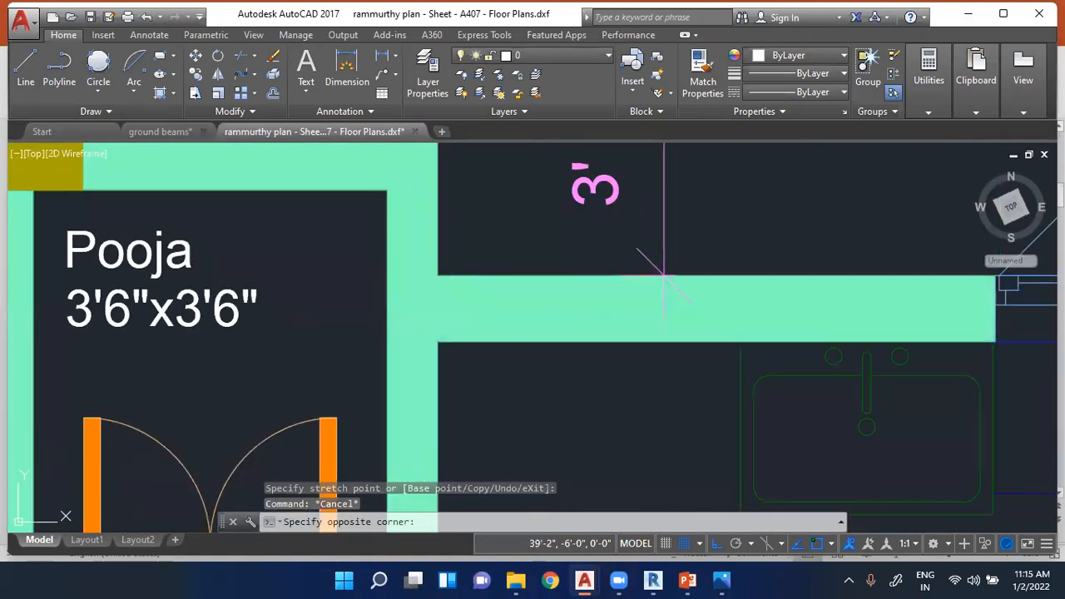
click(450, 298)
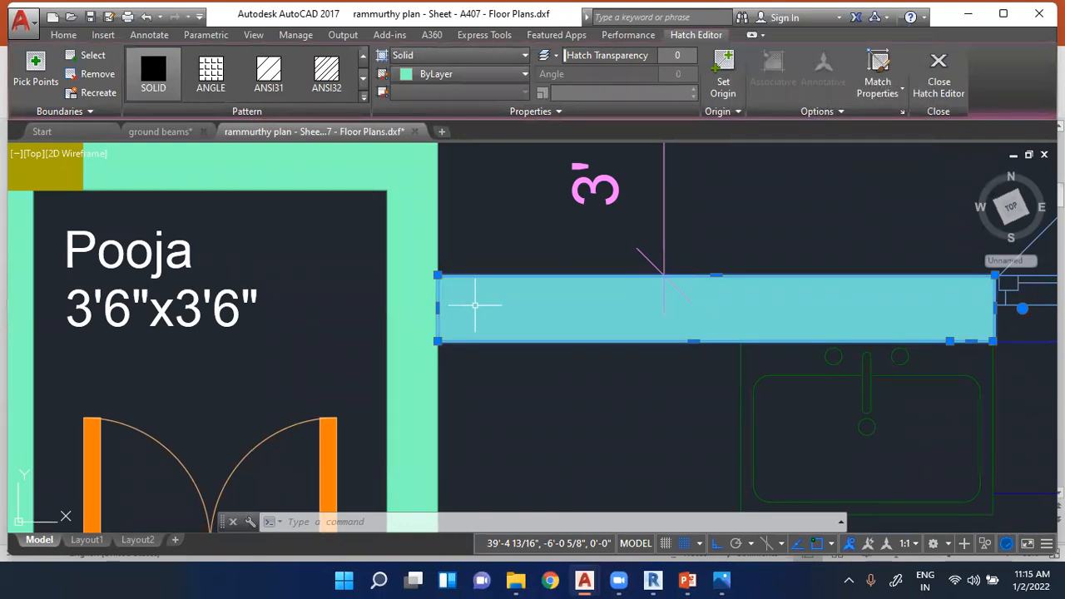
scroll(475, 306, down, 5)
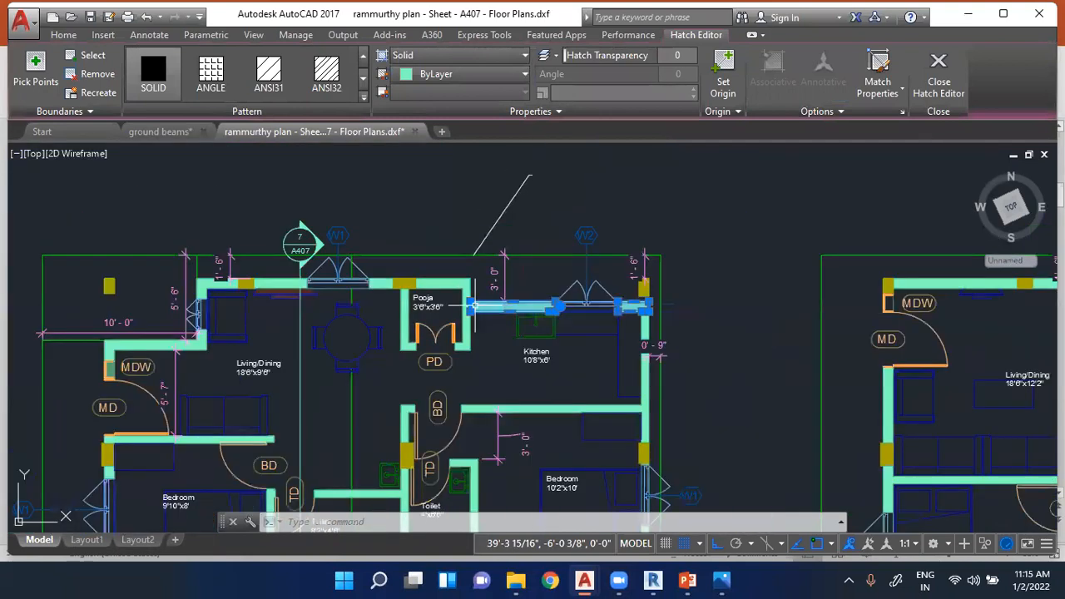
click(501, 286)
key(Escape)
key(Escape)
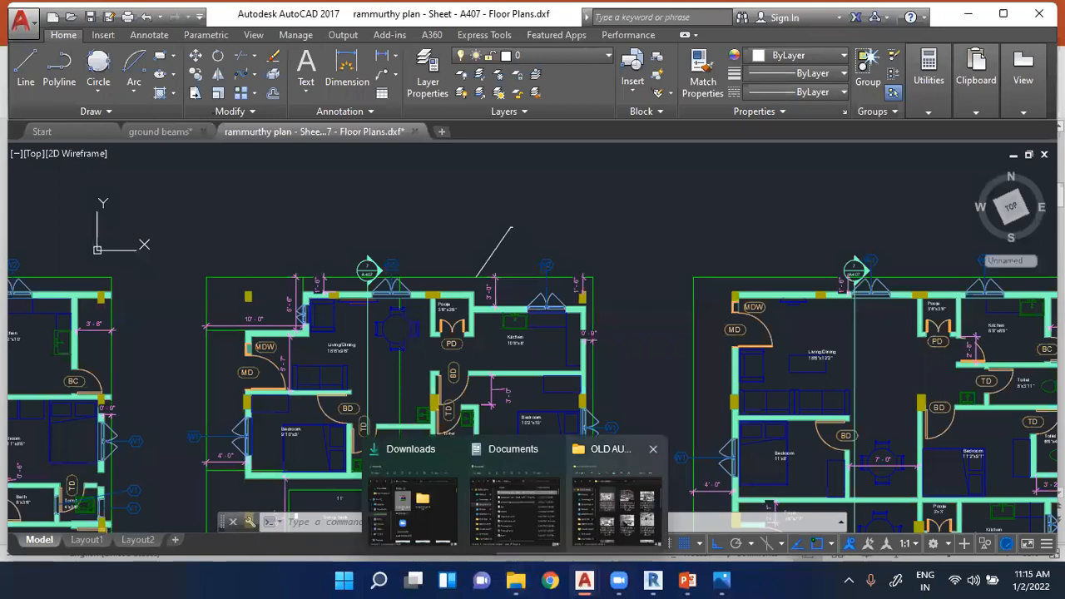
- Examine the second floor plan around door SD and Room 2, and briefly select its upper boundary line
scroll(710, 352, down, 2)
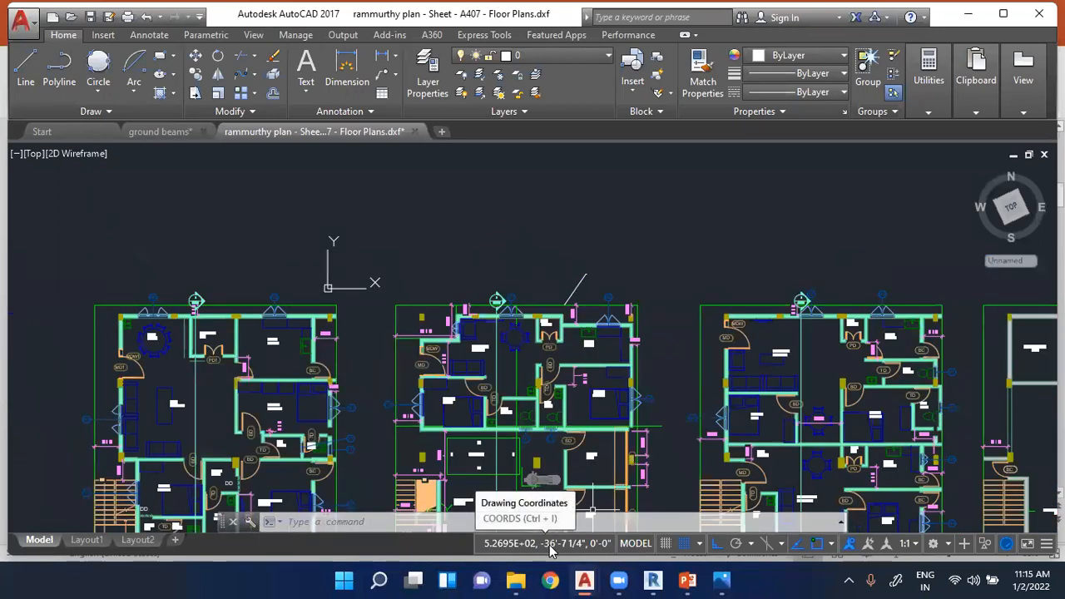
scroll(590, 441, up, 5)
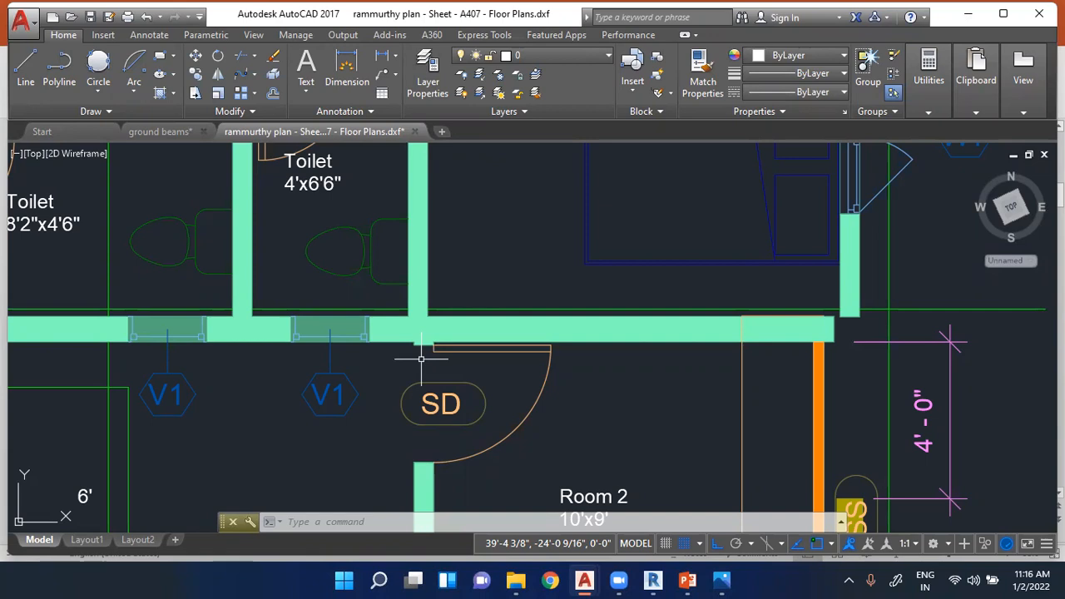
scroll(537, 366, down, 5)
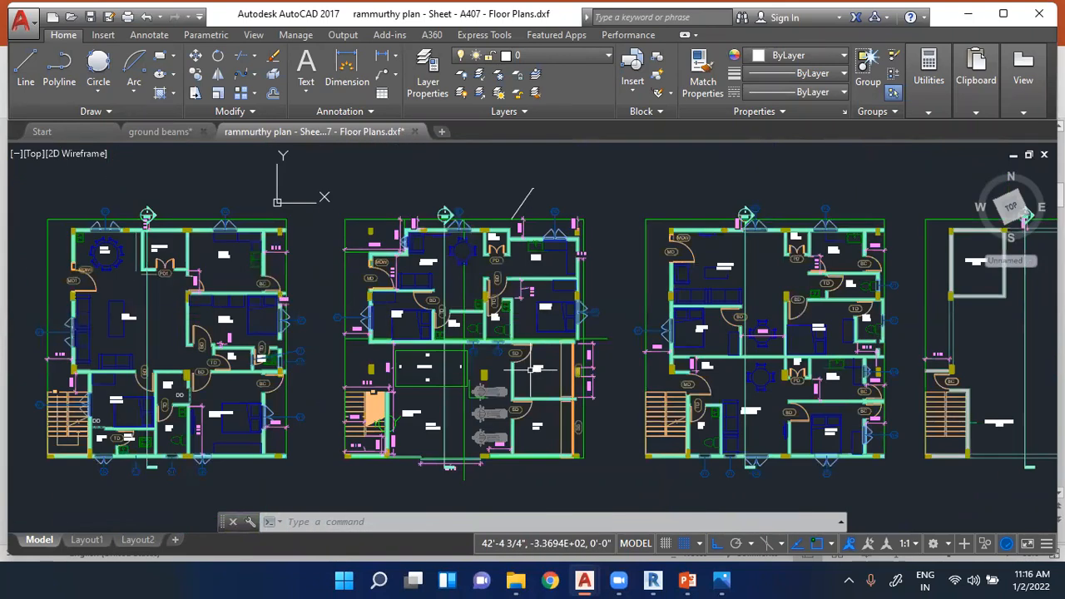
scroll(466, 358, up, 3)
scroll(476, 263, down, 5)
scroll(476, 263, up, 2)
click(459, 225)
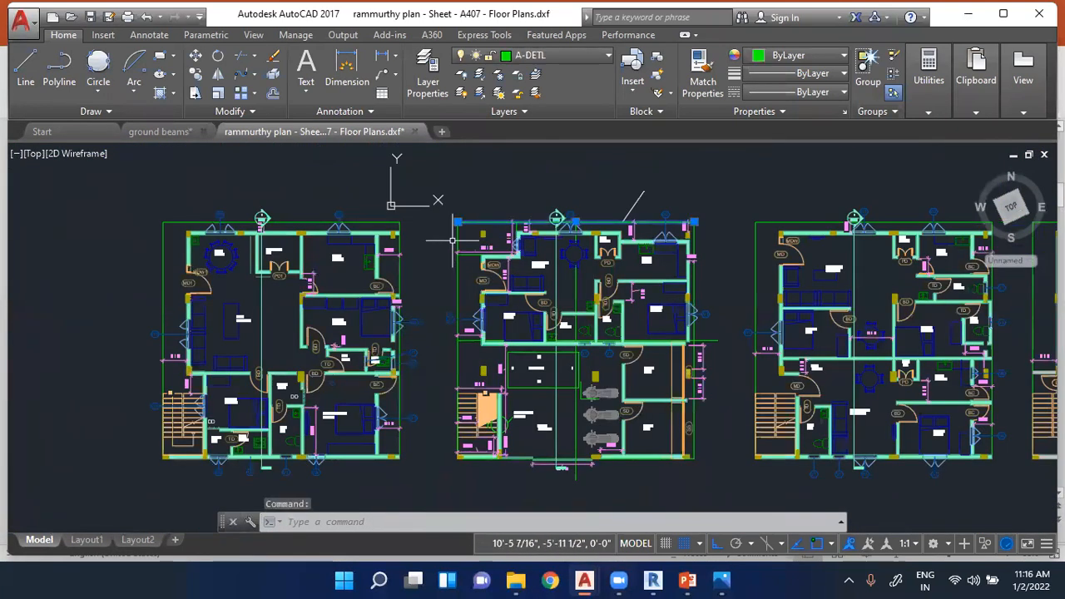
key(Escape)
key(Escape)
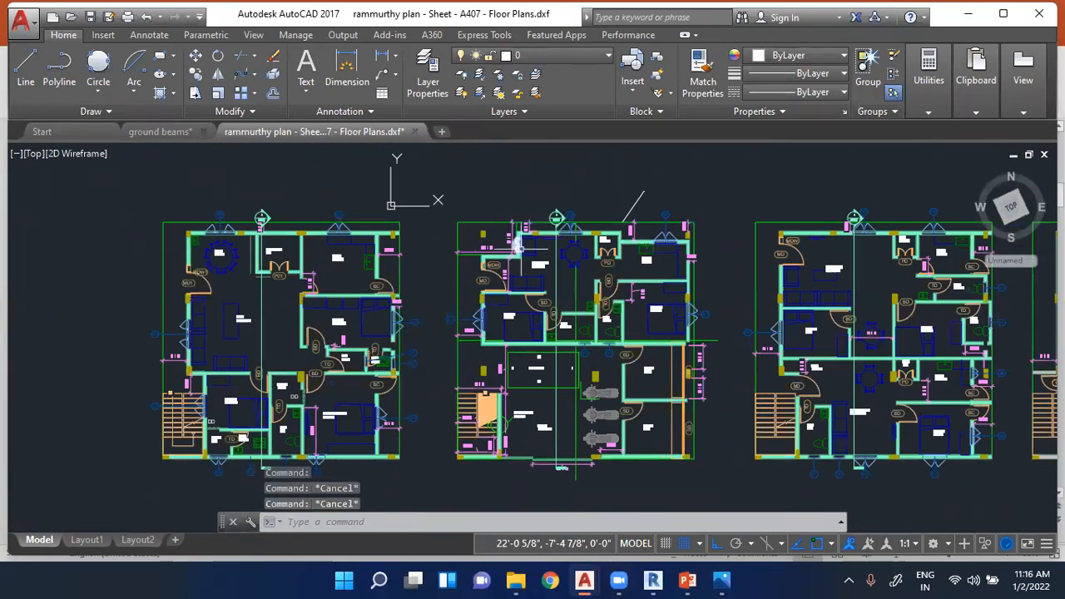
- Draw a rectangle in the empty space above the second floor plan and select it
click(158, 55)
click(495, 155)
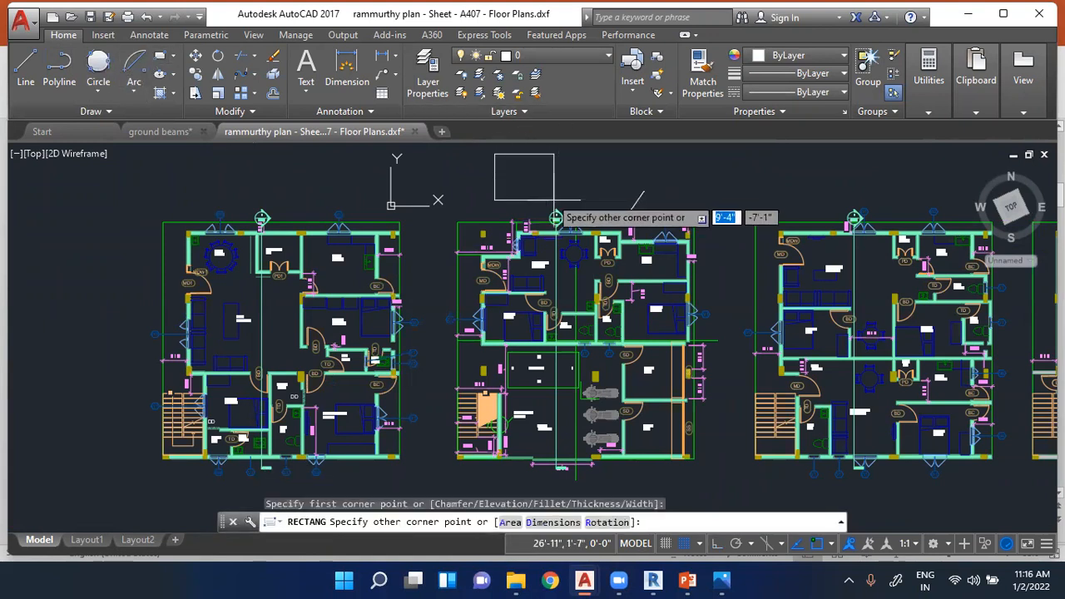
click(556, 210)
click(522, 155)
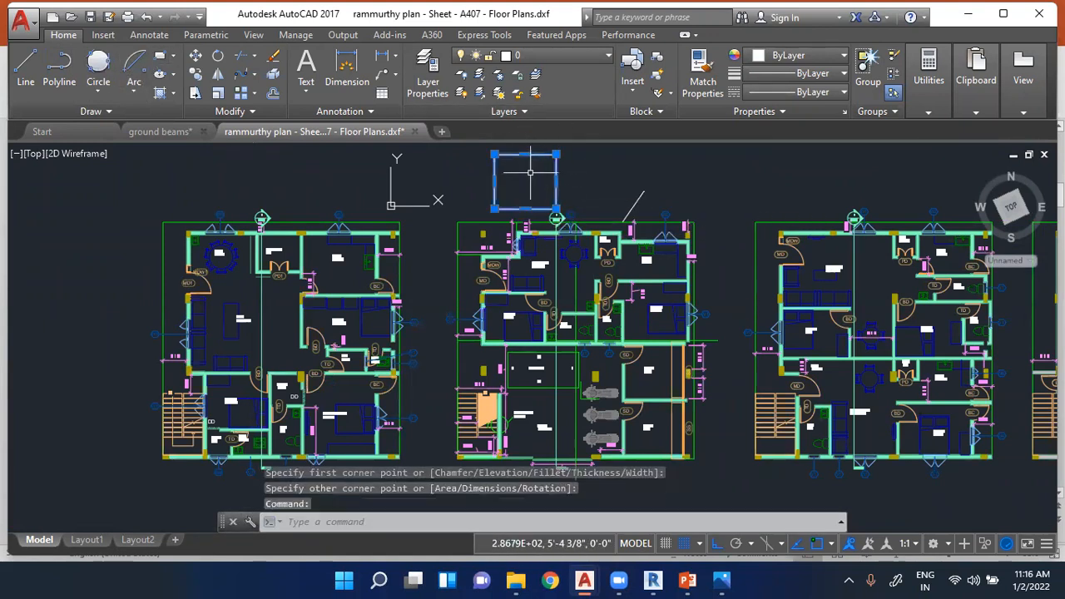
scroll(521, 167, up, 2)
scroll(521, 166, up, 2)
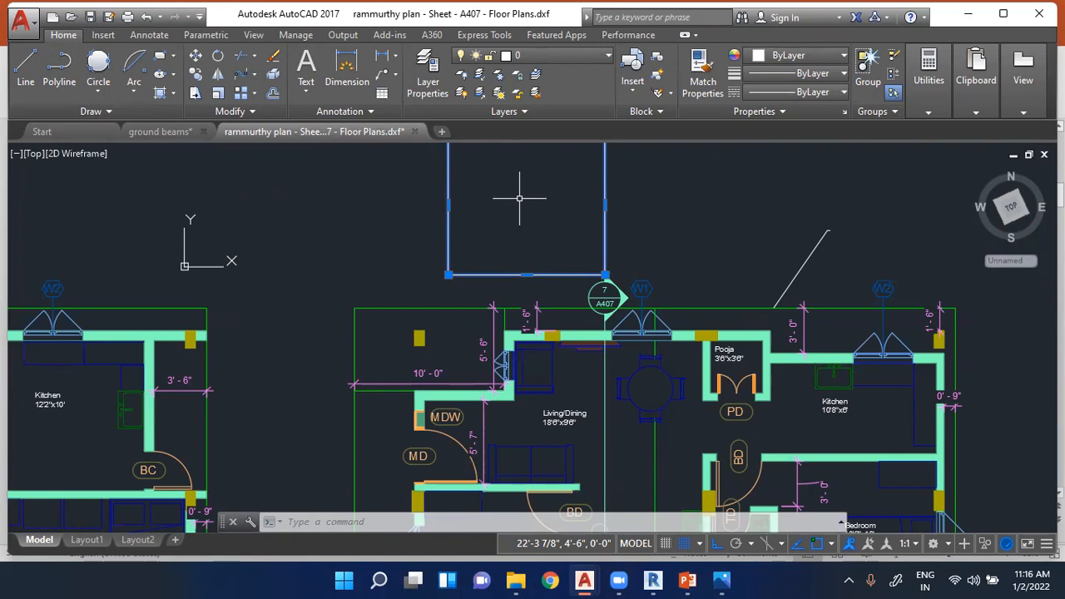
- Switch to PowerPoint and show the Contents slide
click(687, 580)
click(103, 427)
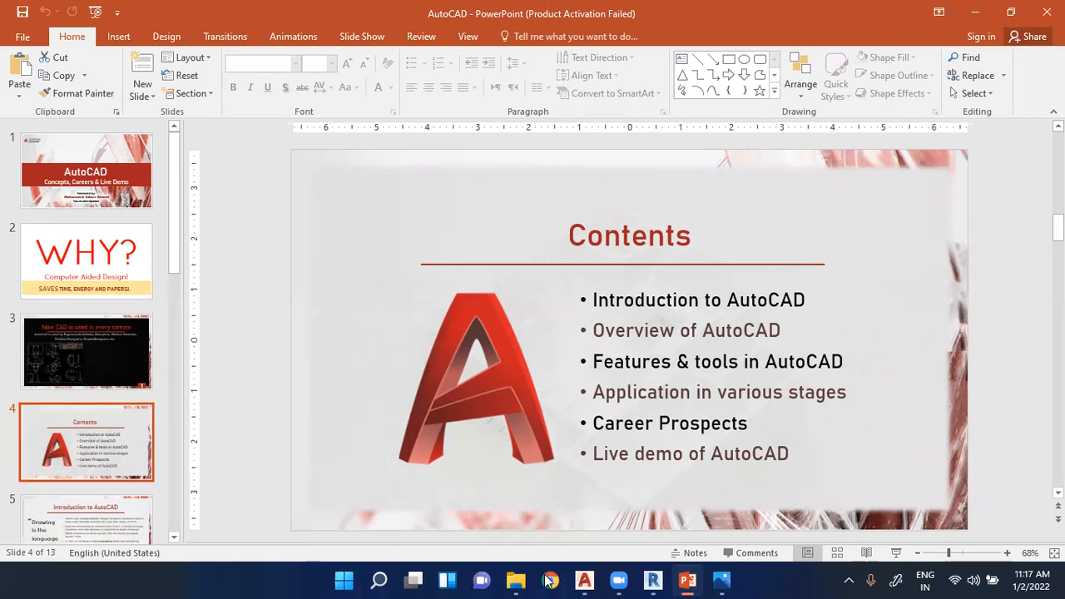
- Switch to Photos, look through the following vintage drafting-office pictures from life before AutoCAD, and return to PowerPoint
click(721, 580)
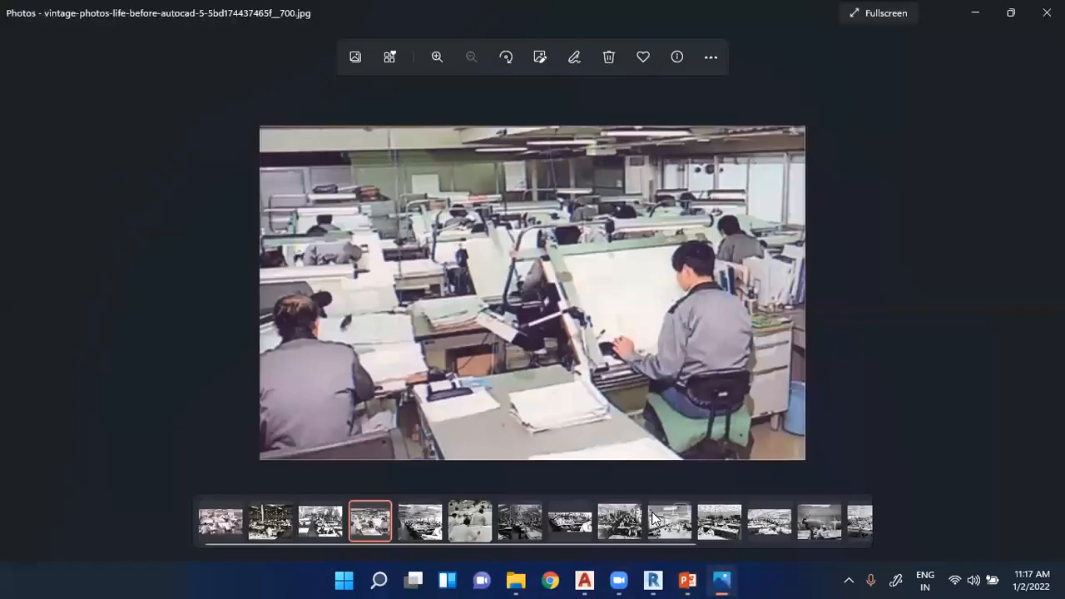
key(Right)
key(Right)
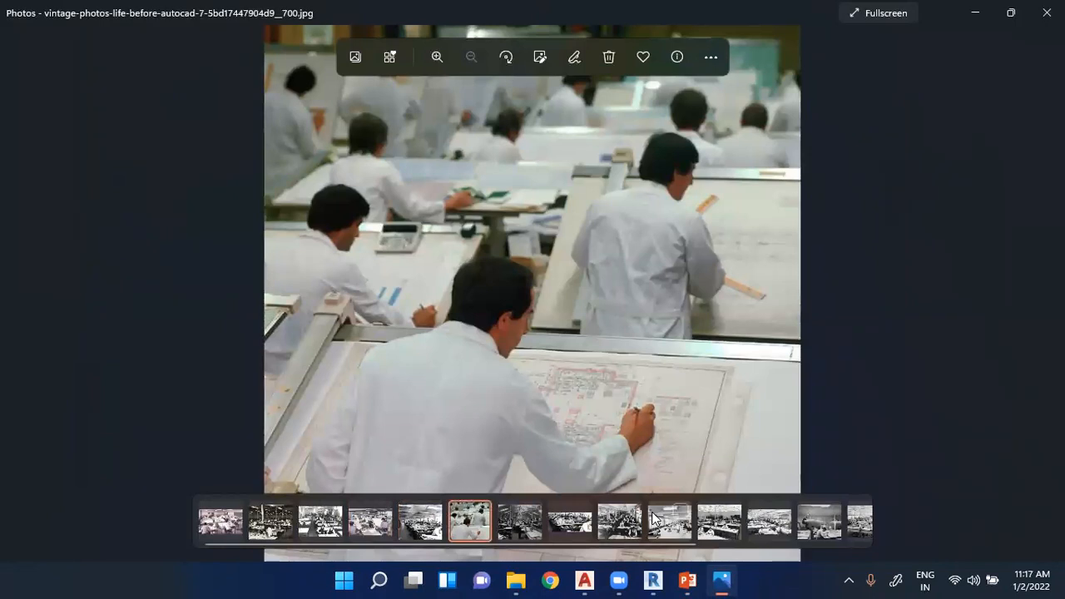
key(Right)
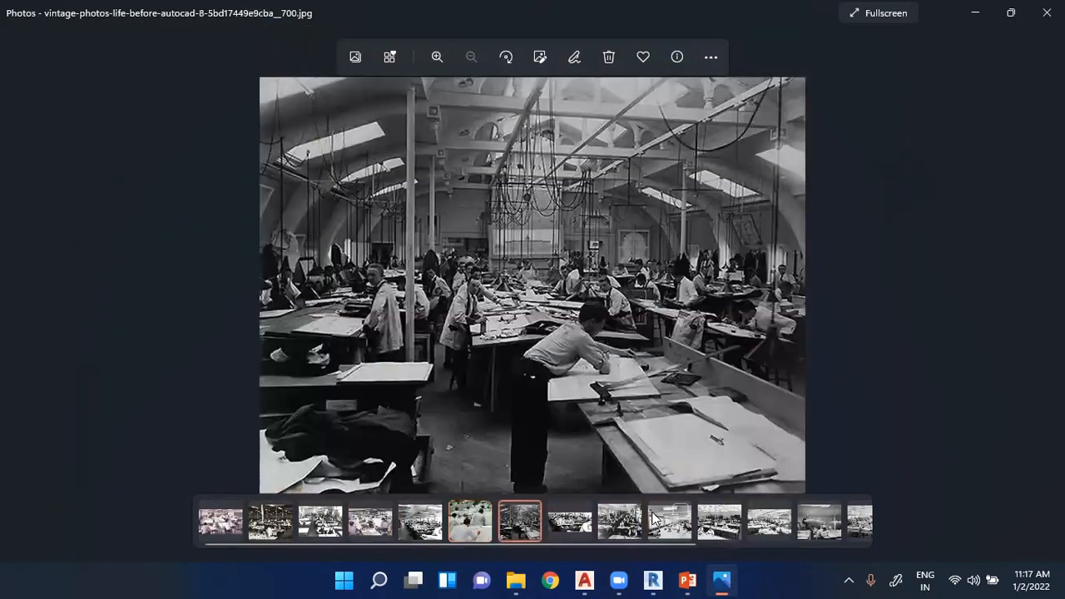
key(Right)
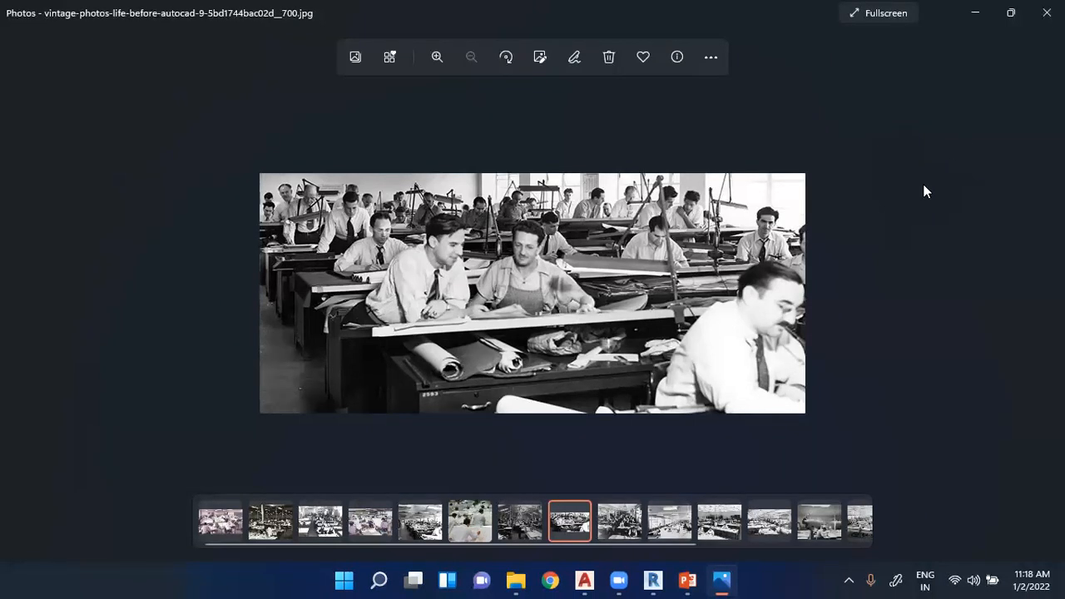
key(Right)
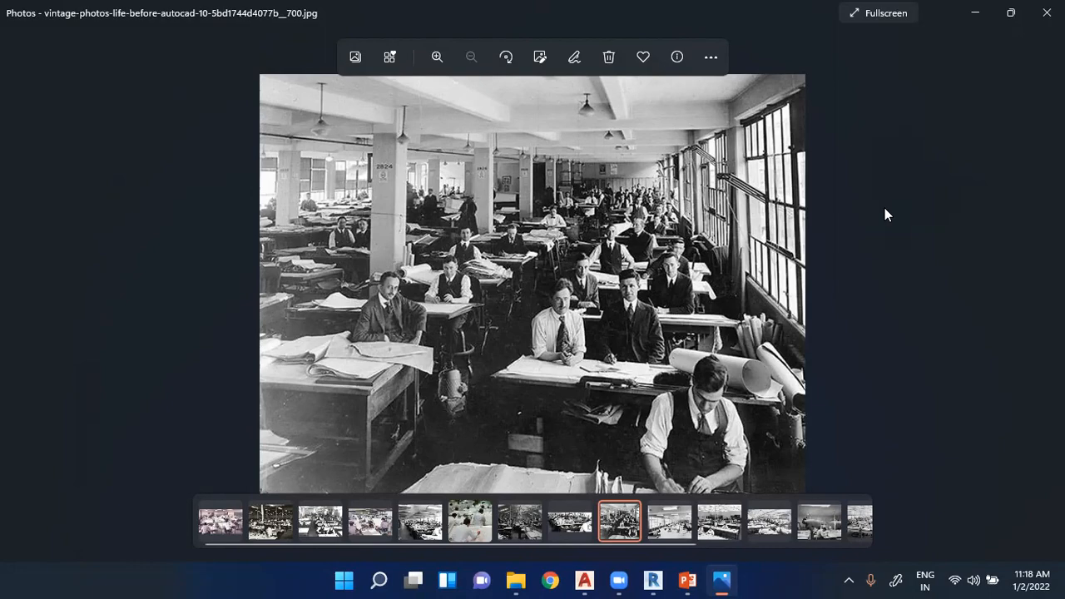
click(688, 580)
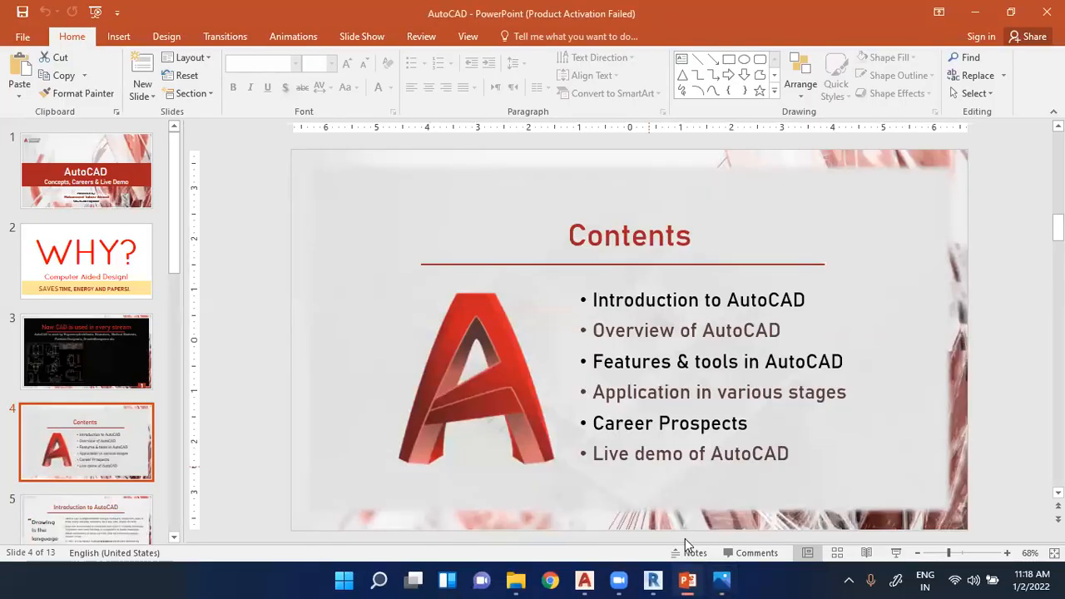
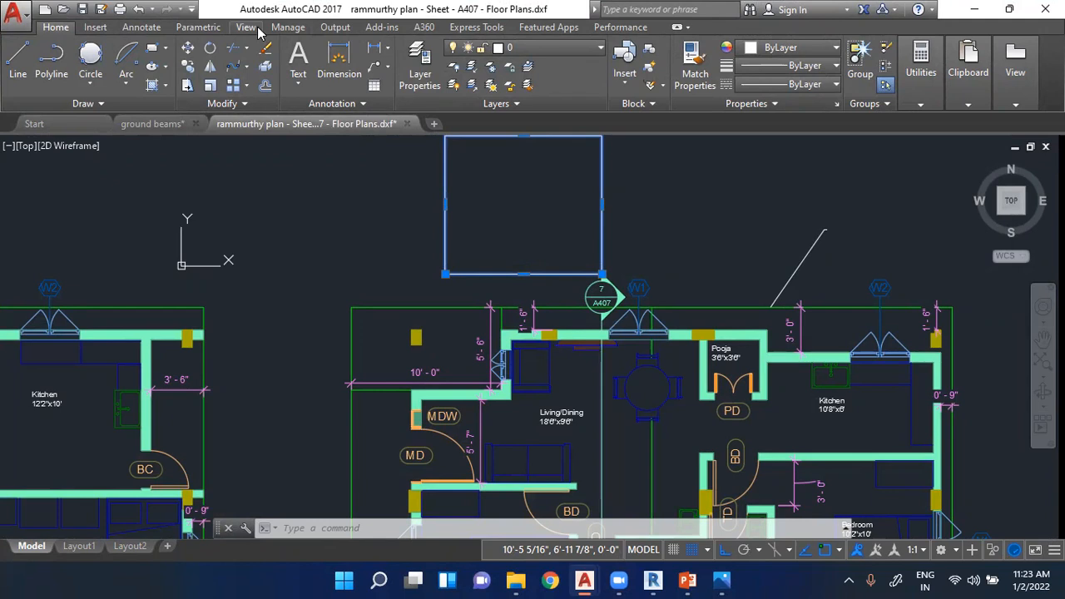
- Review the file commands with recent documents, and the additional Draw, Modify and Annotation tools
click(16, 13)
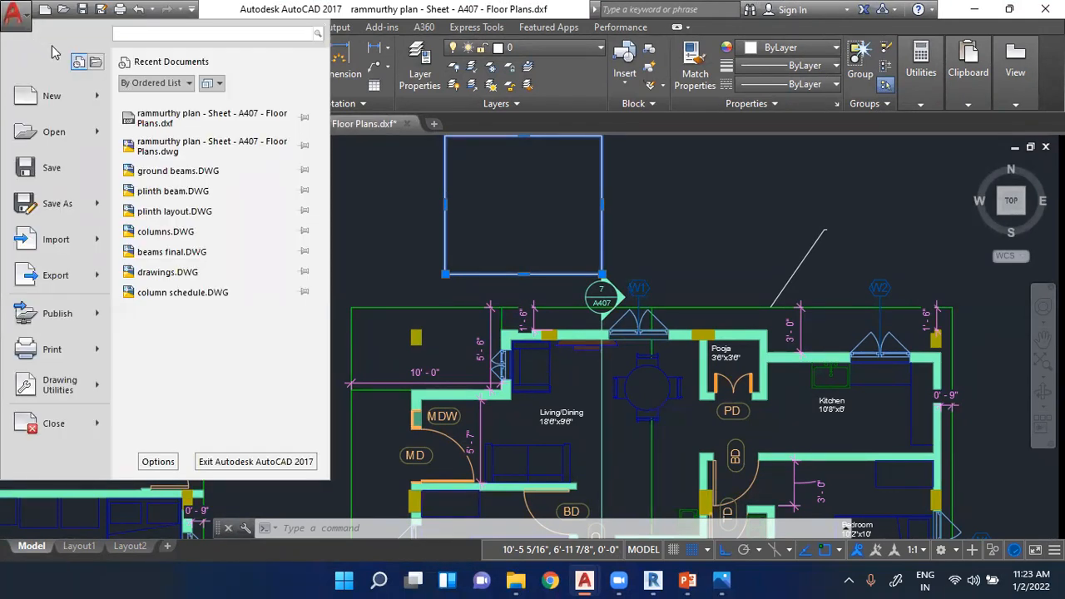
key(Escape)
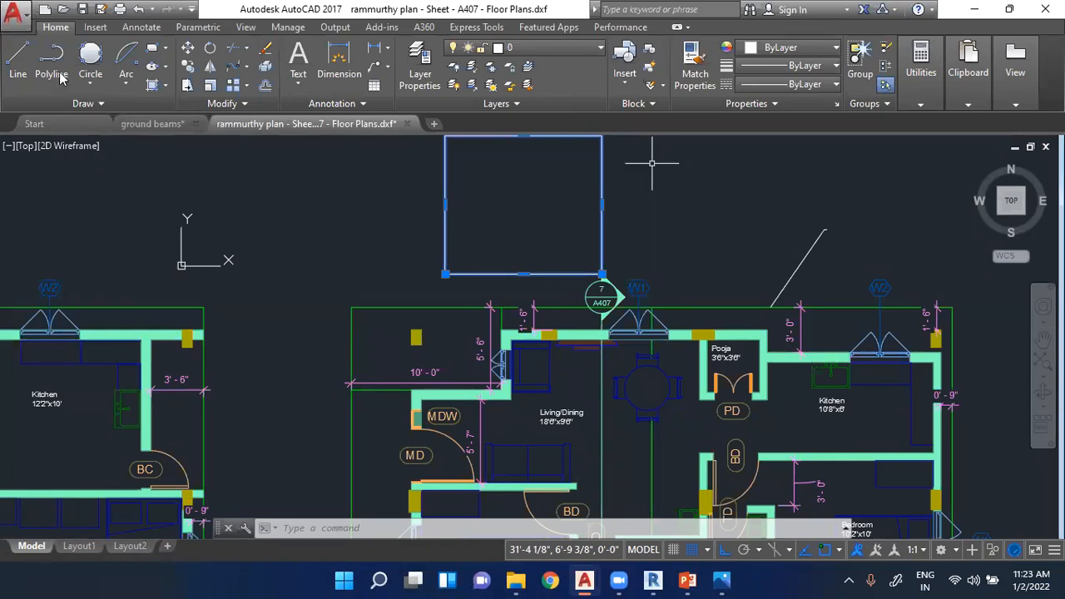
click(83, 103)
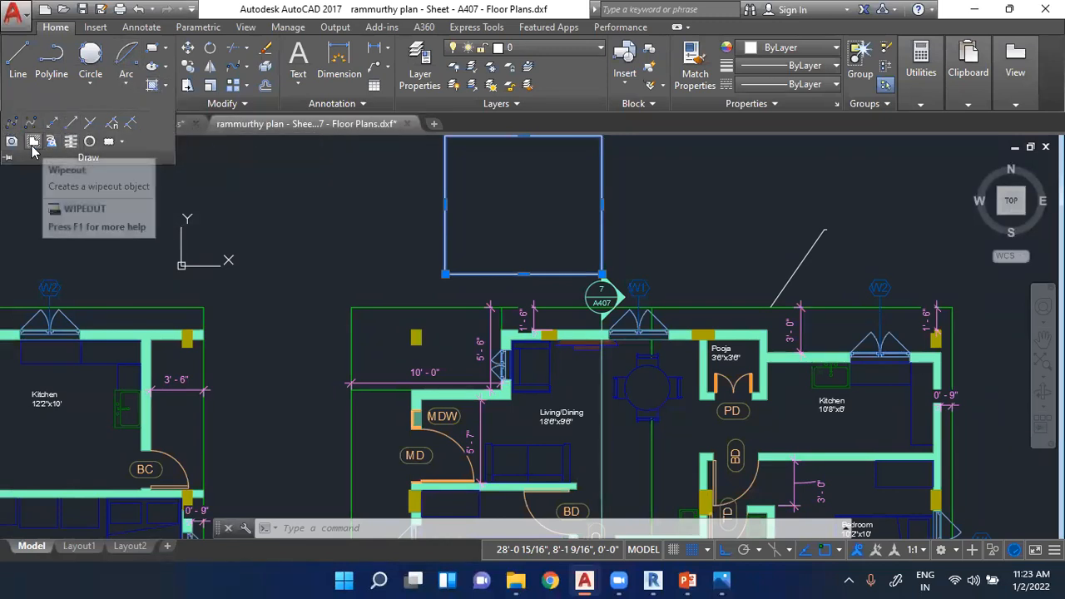
click(41, 186)
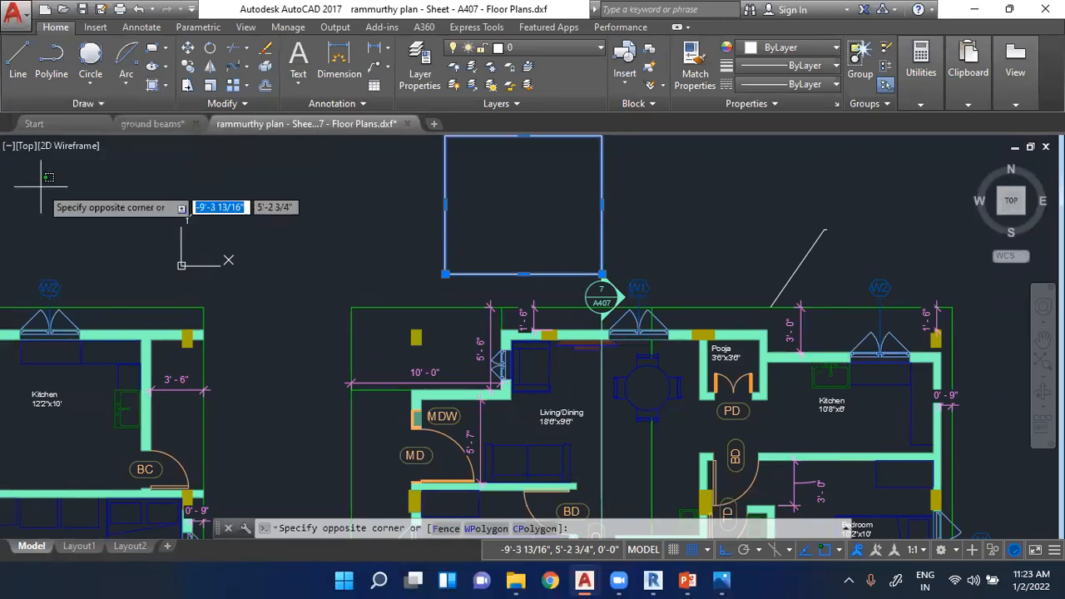
key(Escape)
click(212, 104)
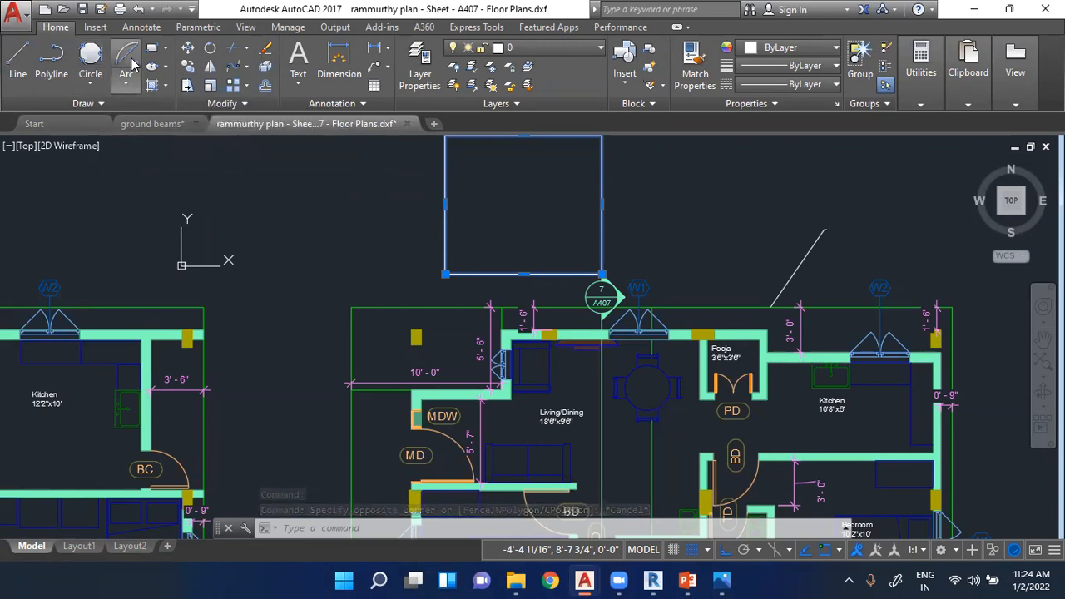
click(212, 104)
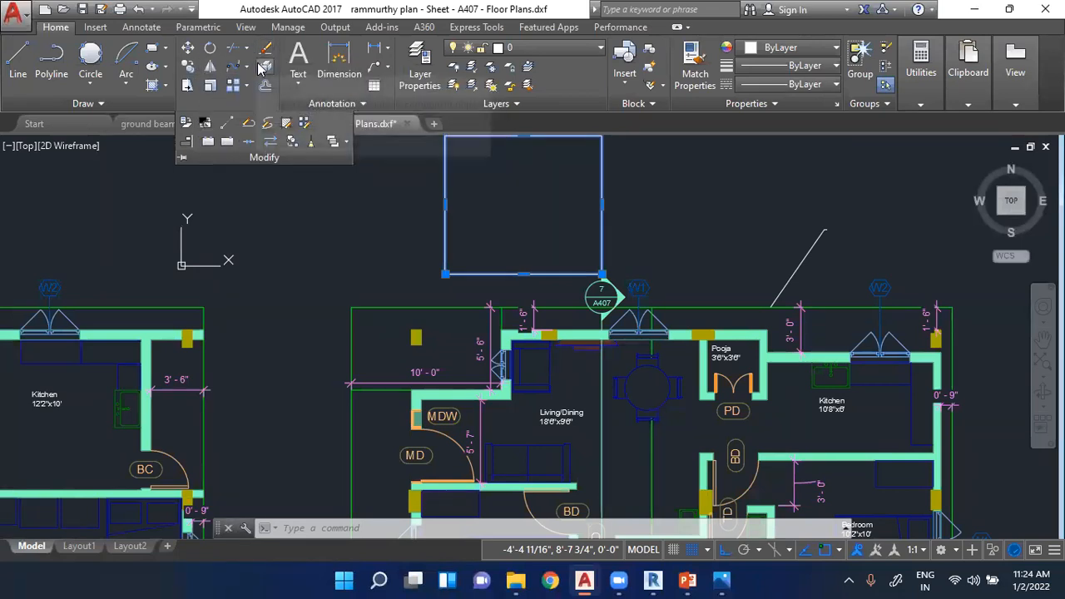
click(341, 106)
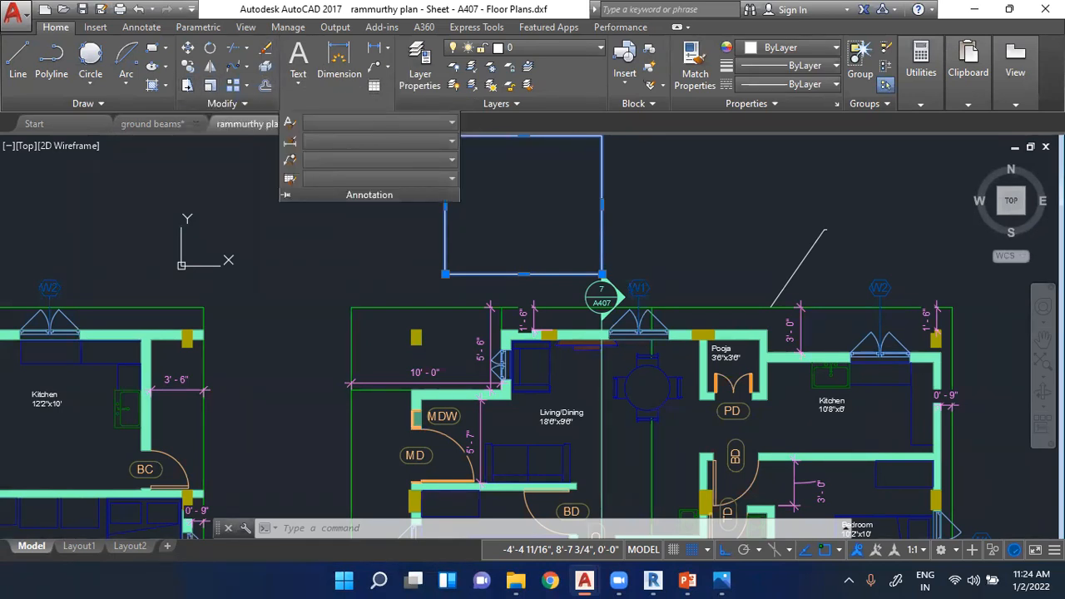
- Examine the 3'-0" dimension between the Pooja room and the kitchen window, and the wall around window W1
scroll(764, 336, up, 5)
key(Escape)
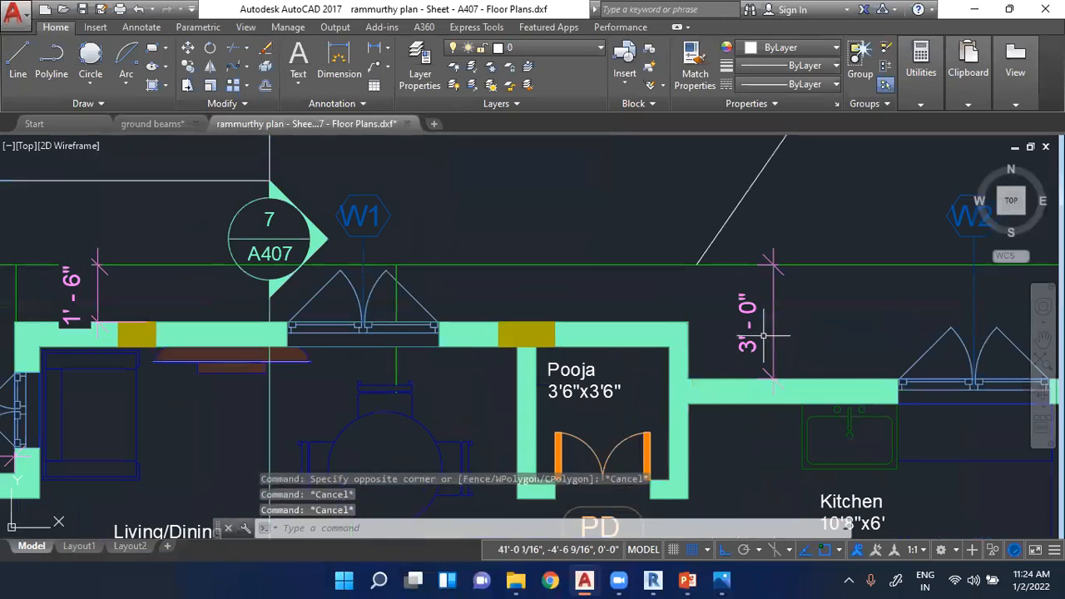
scroll(764, 336, up, 2)
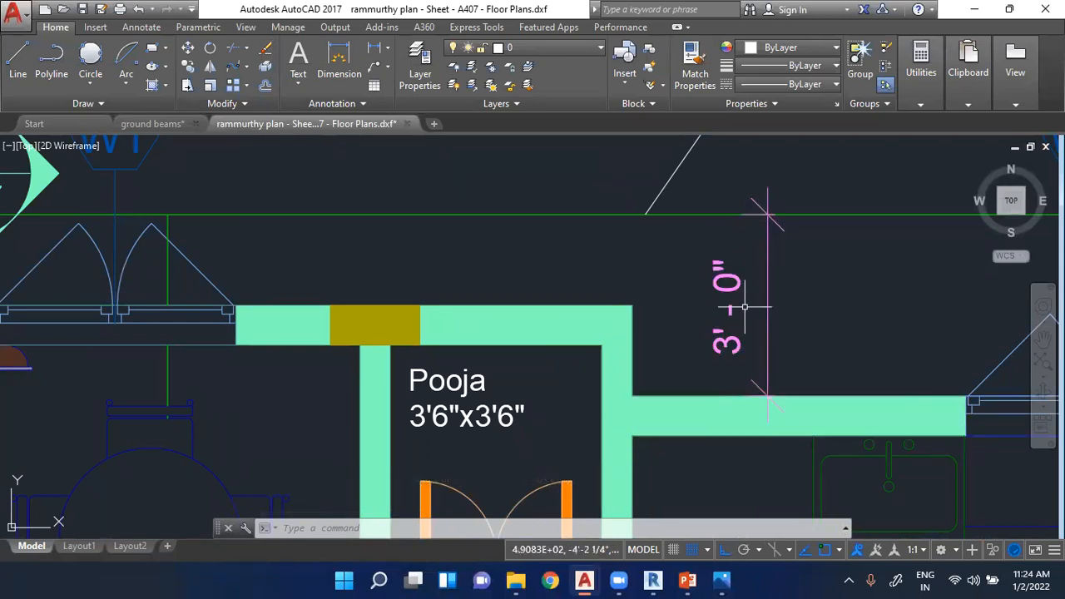
double_click(729, 346)
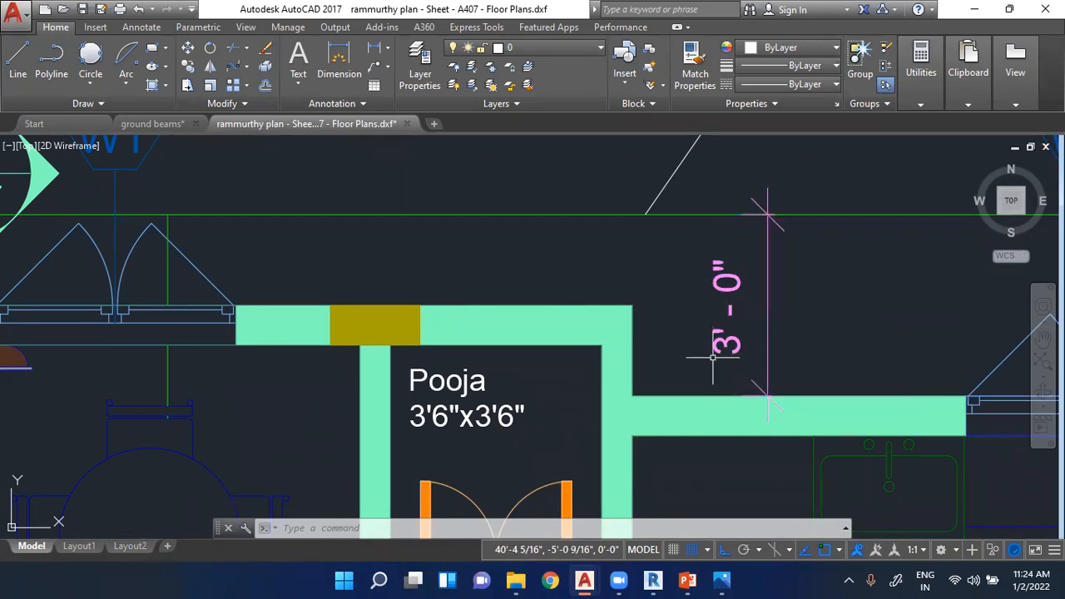
scroll(605, 387, down, 2)
scroll(599, 386, down, 1)
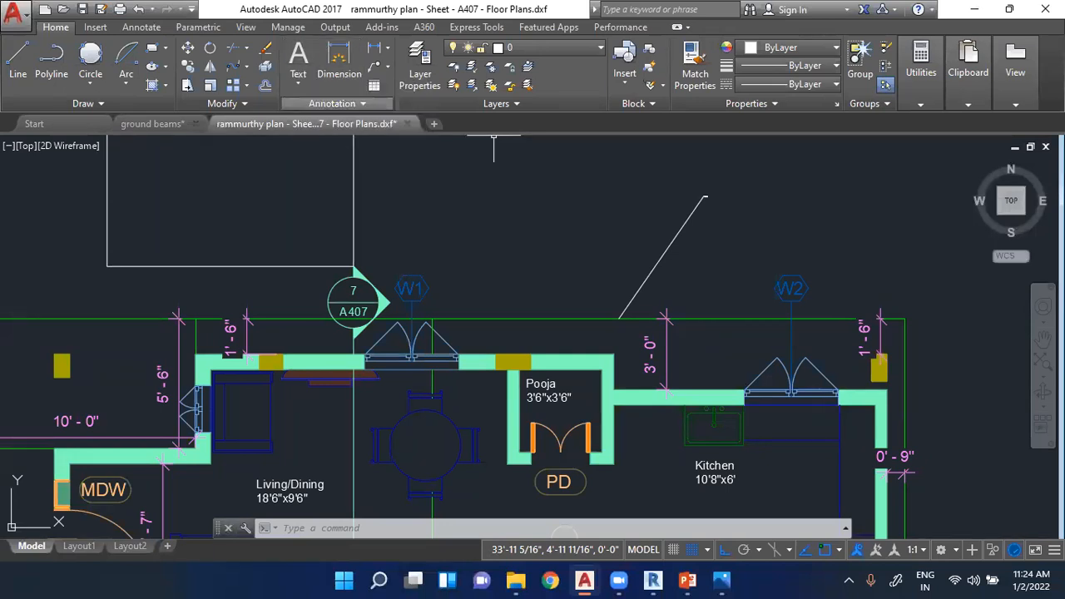
scroll(357, 341, up, 5)
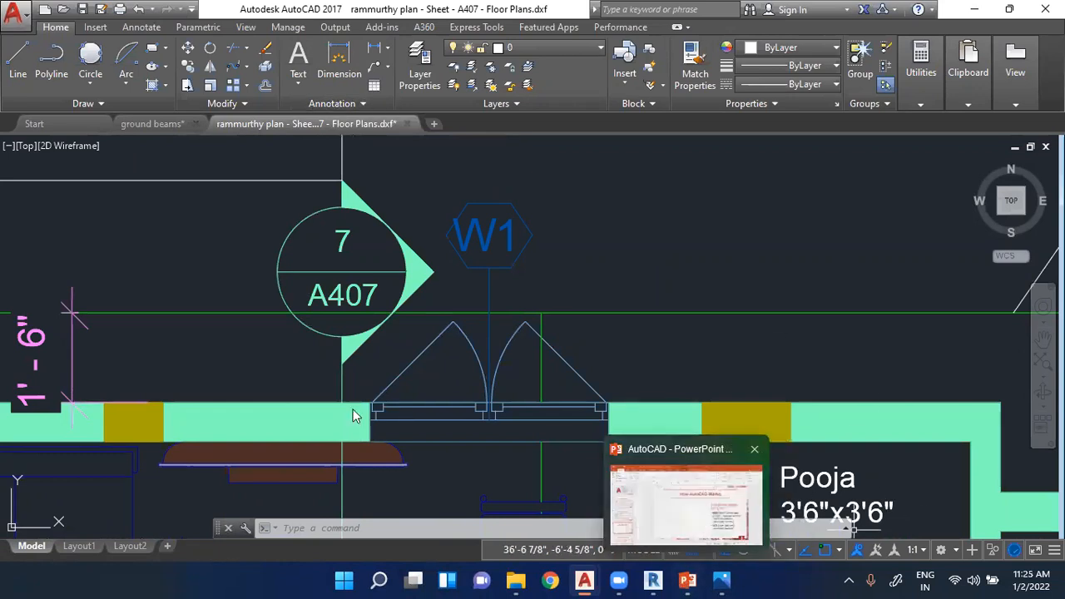
- Switch to PowerPoint, show the "What do we have in AutoCAD" slide and highlight its Drawing Elements and Editing Tools entries
key(alt+Tab)
scroll(58, 469, down, 2)
click(57, 470)
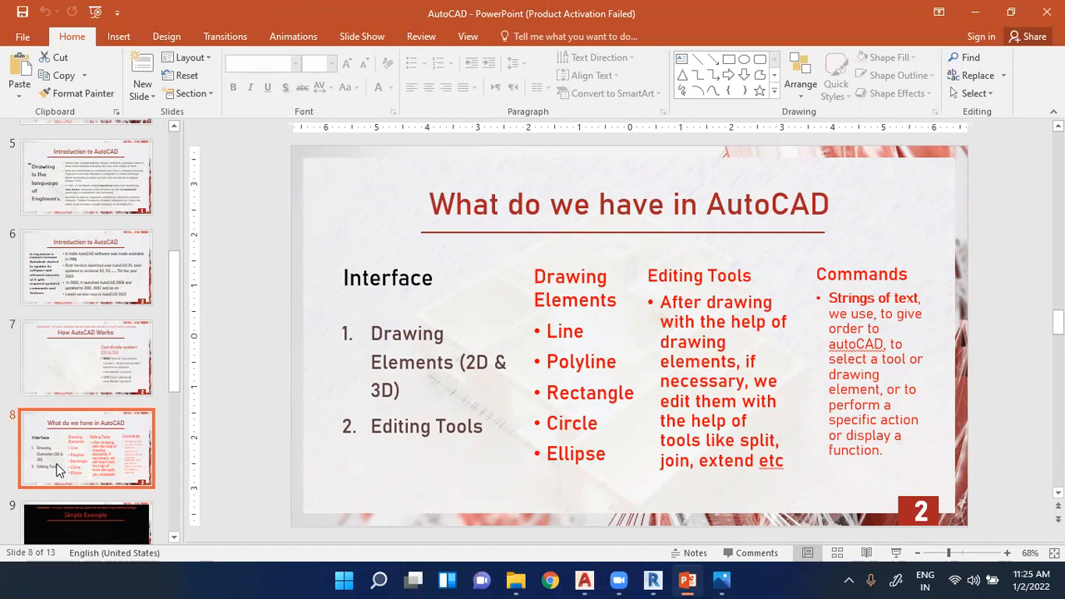
click(375, 333)
drag(371, 333, 457, 363)
drag(372, 427, 500, 433)
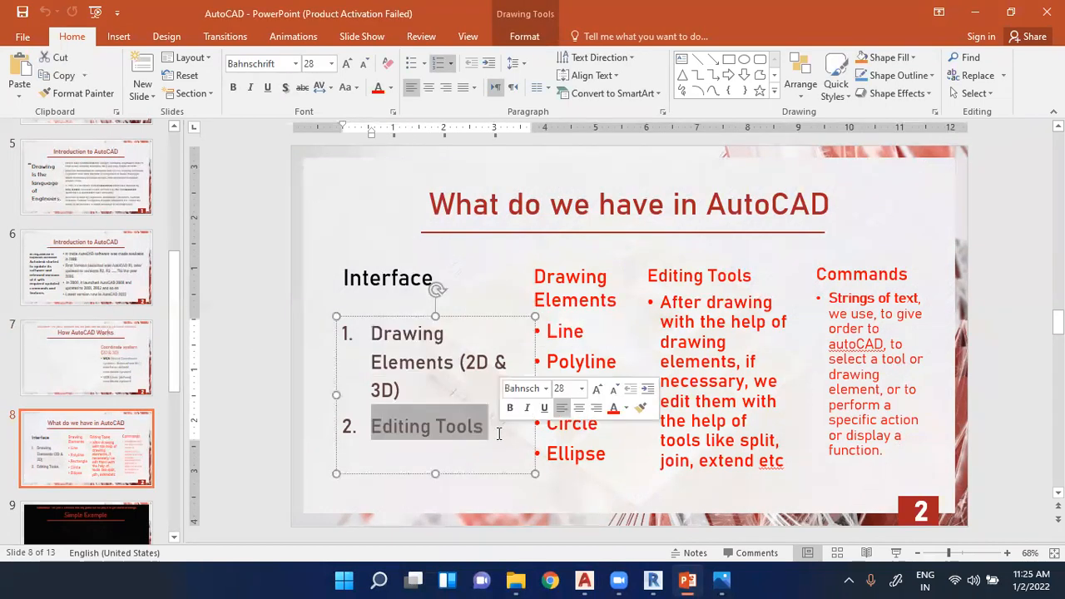
click(587, 304)
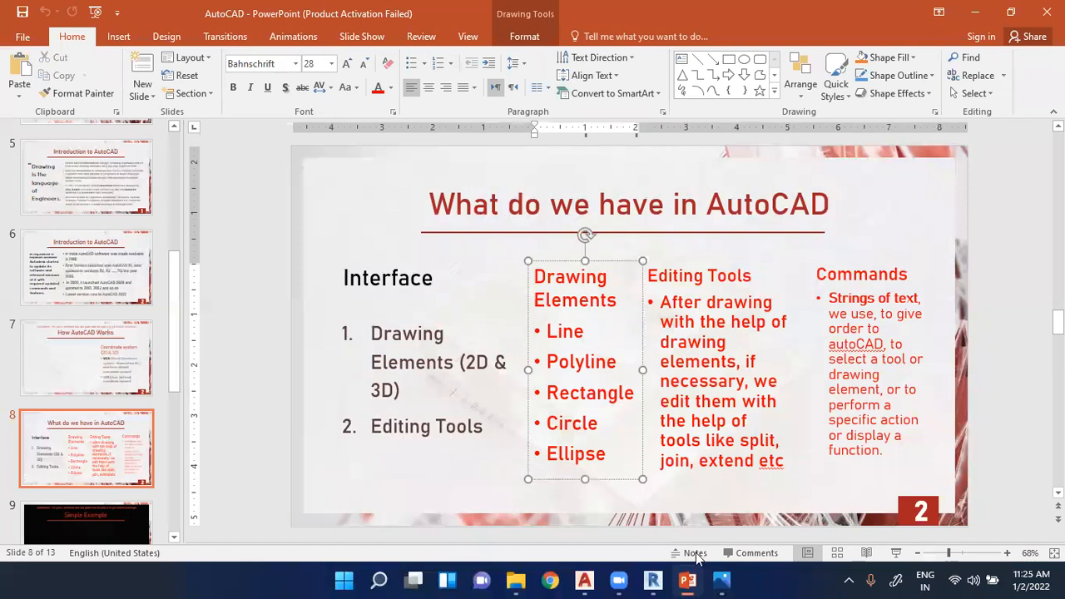
- Return to AutoCAD and review the additional Modify and Annotation tools alongside the Draw tools
mouse_move(585, 580)
click(629, 523)
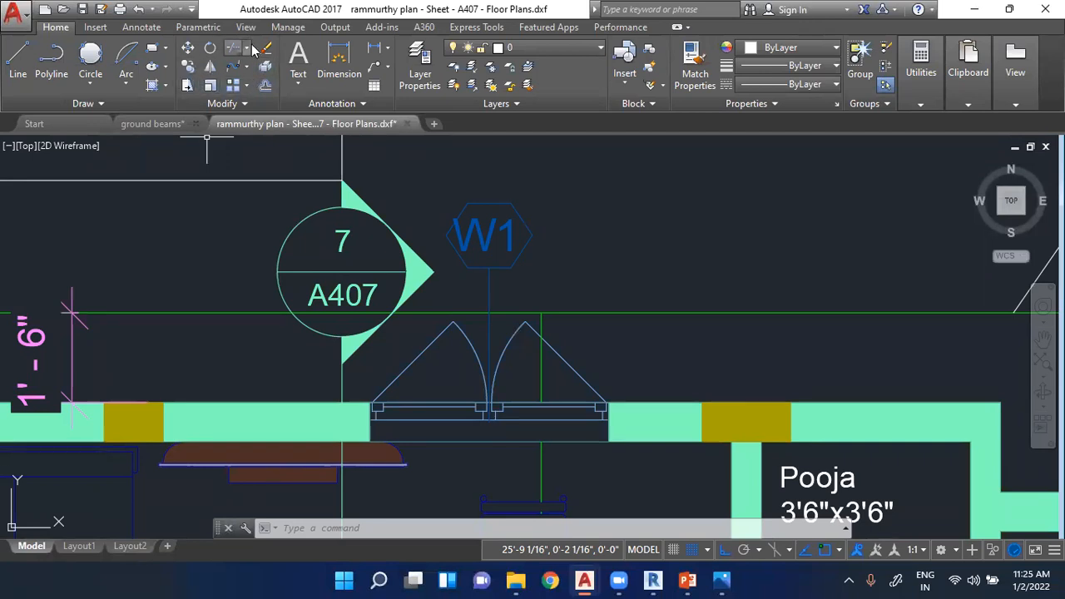
click(242, 105)
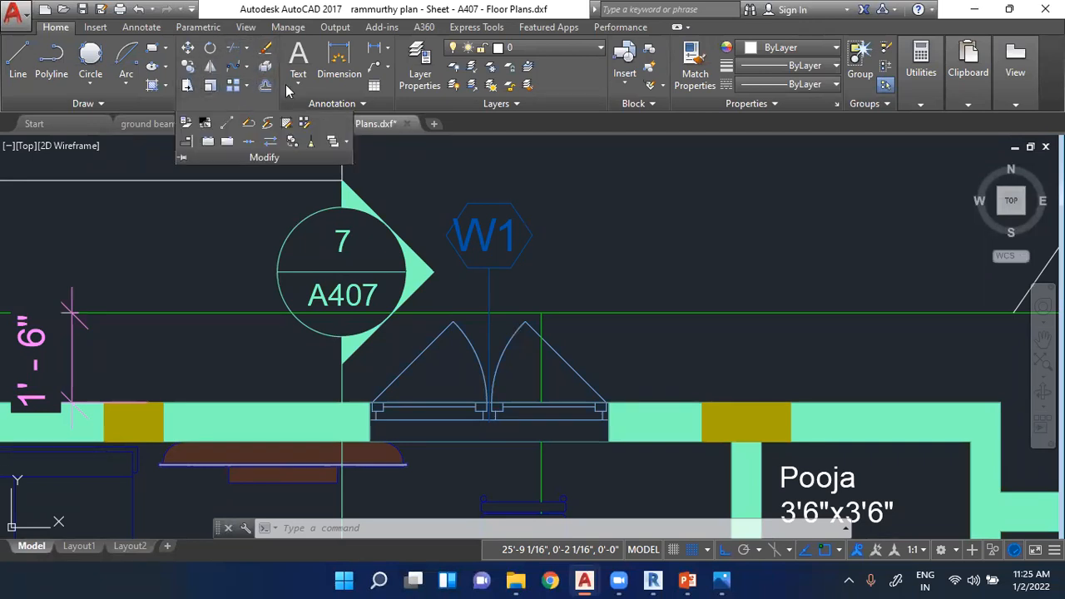
click(306, 105)
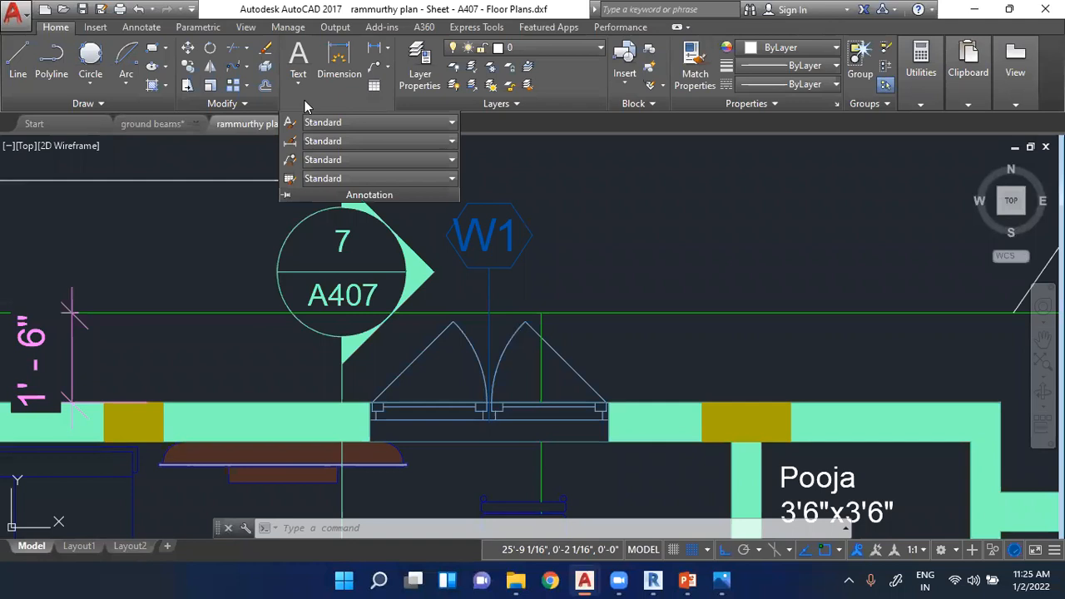
click(142, 106)
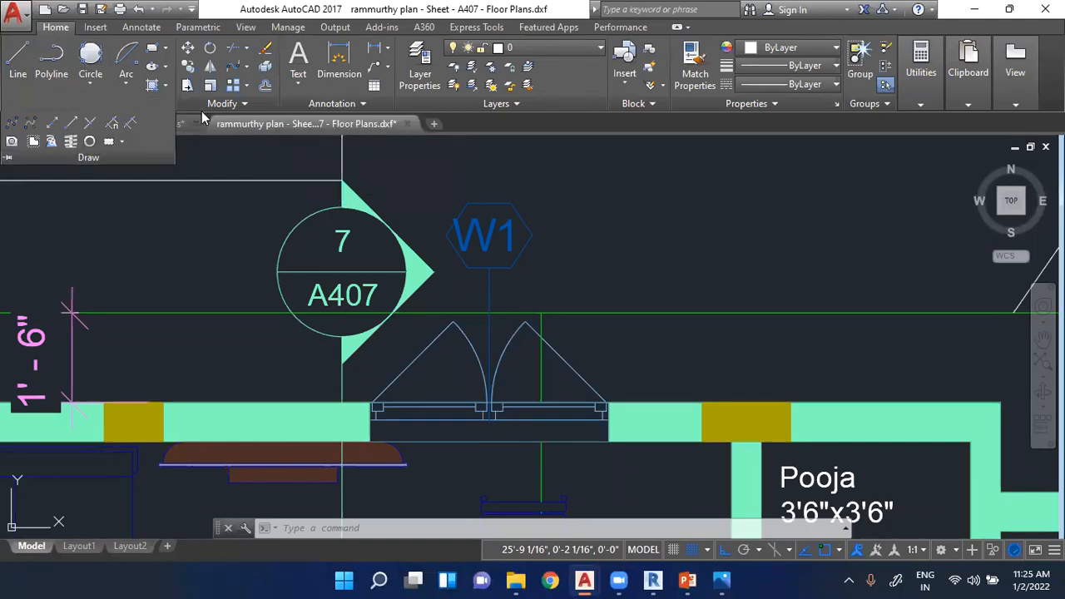
- Recheck the PowerPoint slide, return to AutoCAD and erase the rectangle above the floor plan
click(687, 580)
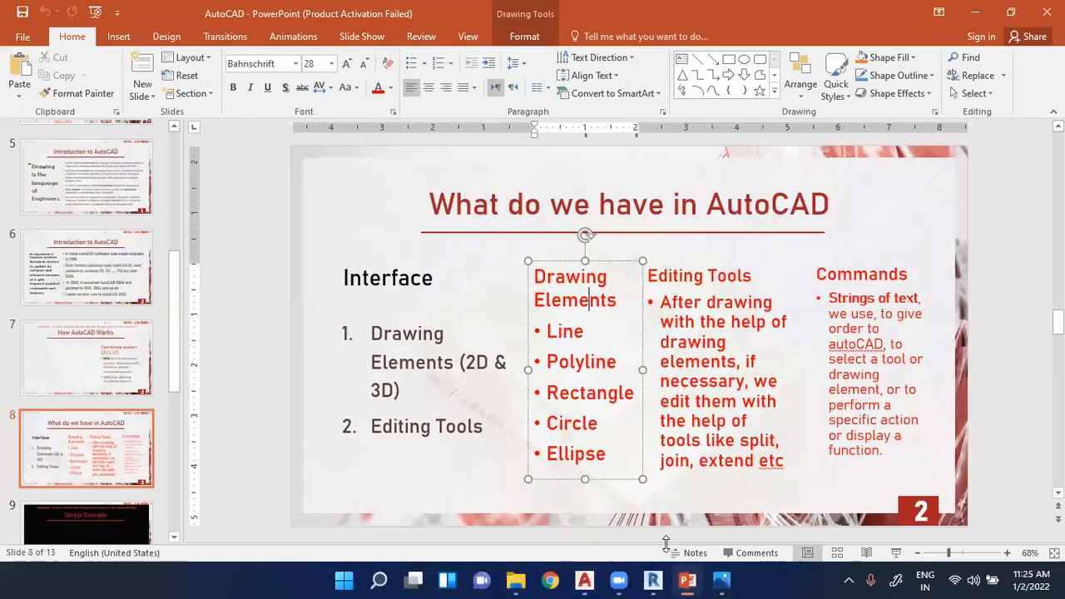
click(981, 16)
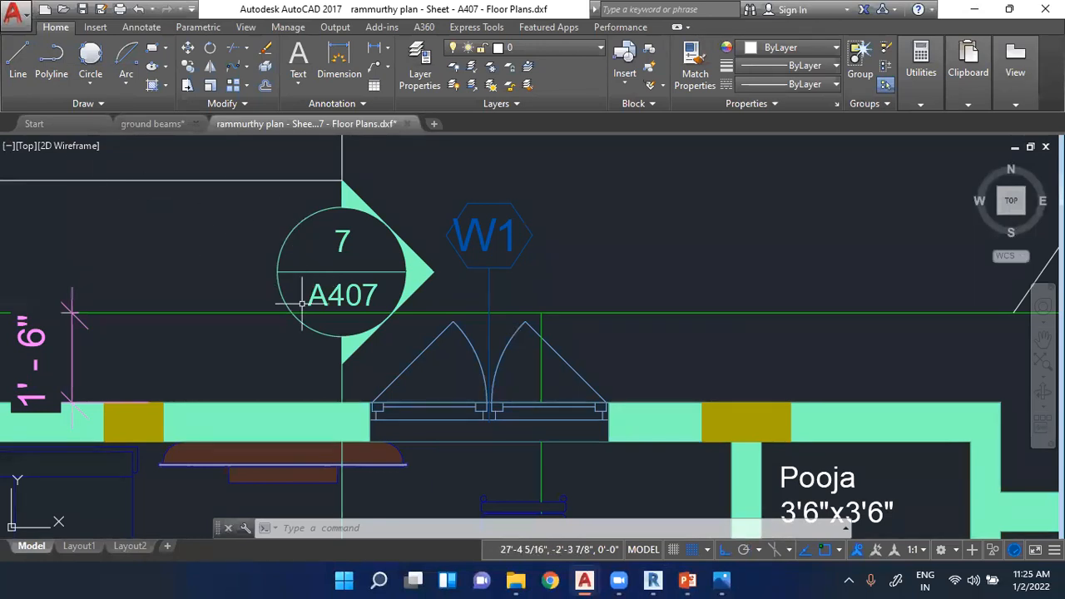
scroll(301, 307, down, 4)
text(l)
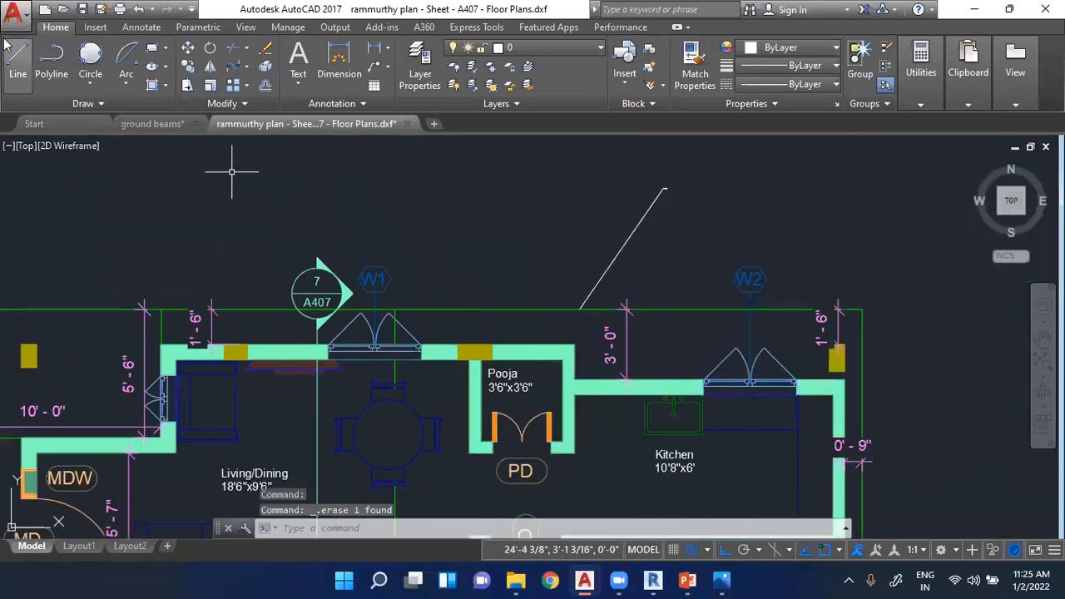
key(Return)
scroll(516, 258, down, 5)
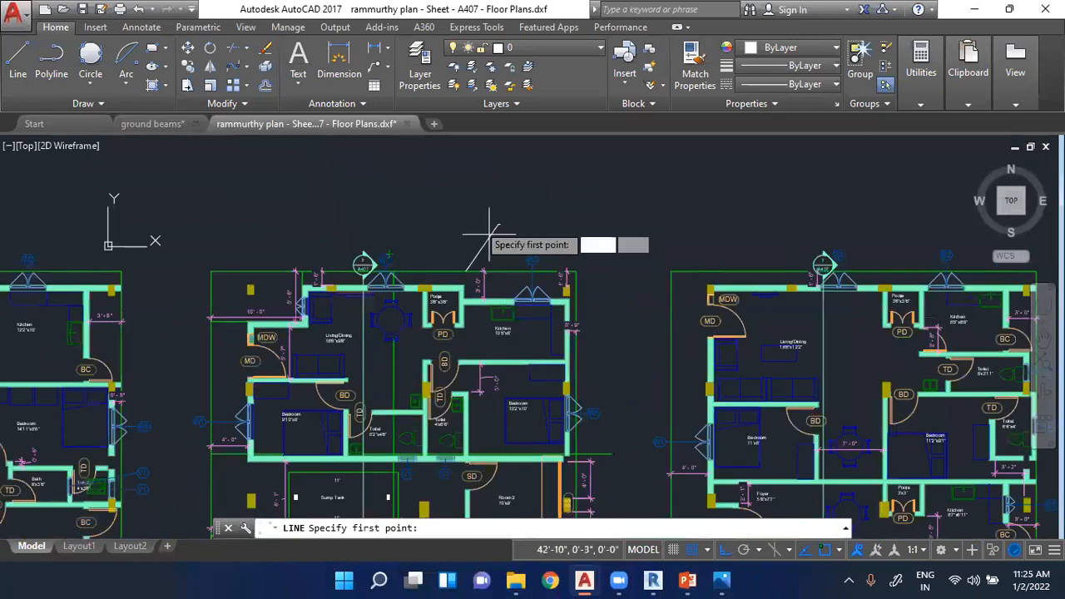
key(Escape)
key(Escape)
- Create a new blank drawing and draw a nearly horizontal first line segment 10 units long
click(432, 124)
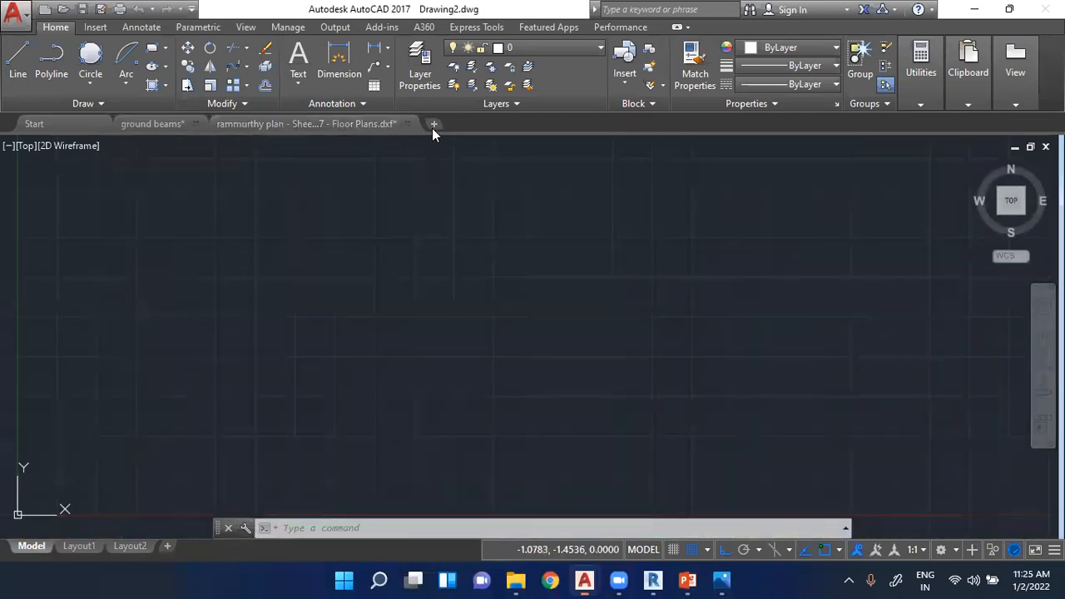
click(10, 69)
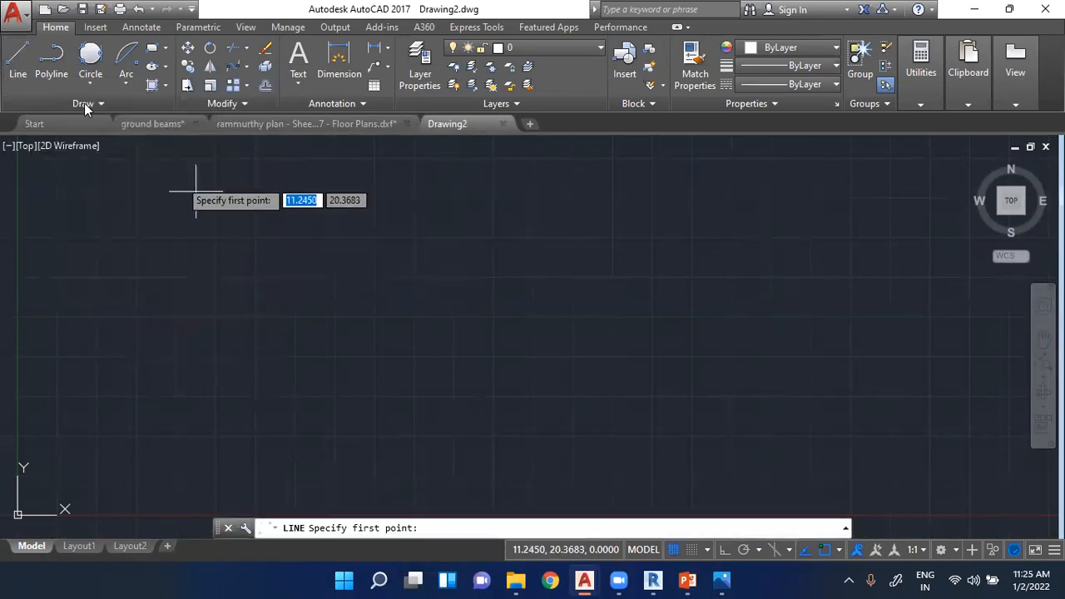
click(122, 204)
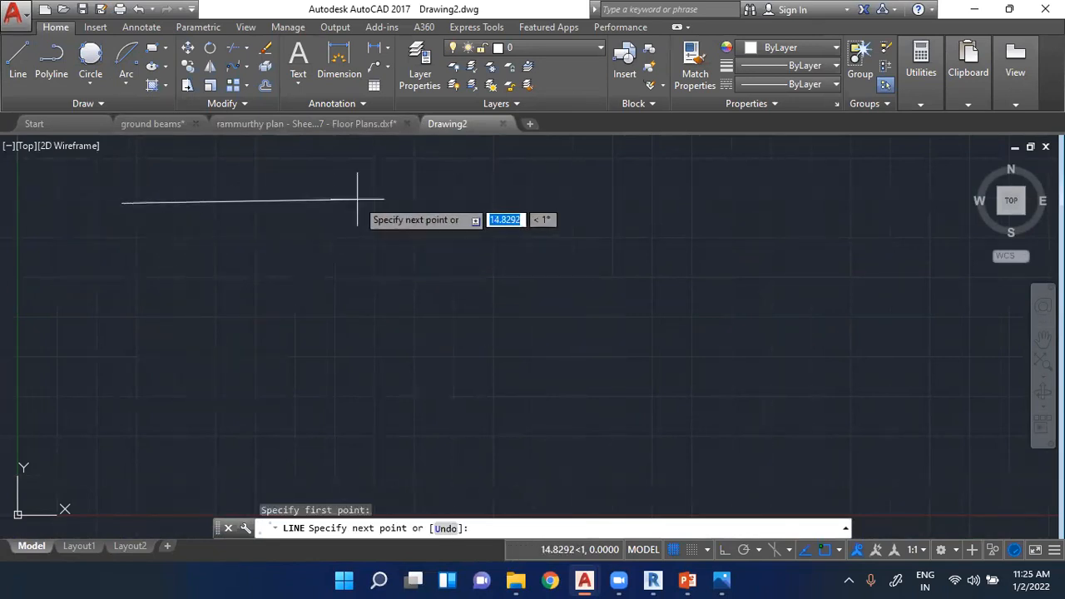
text(10)
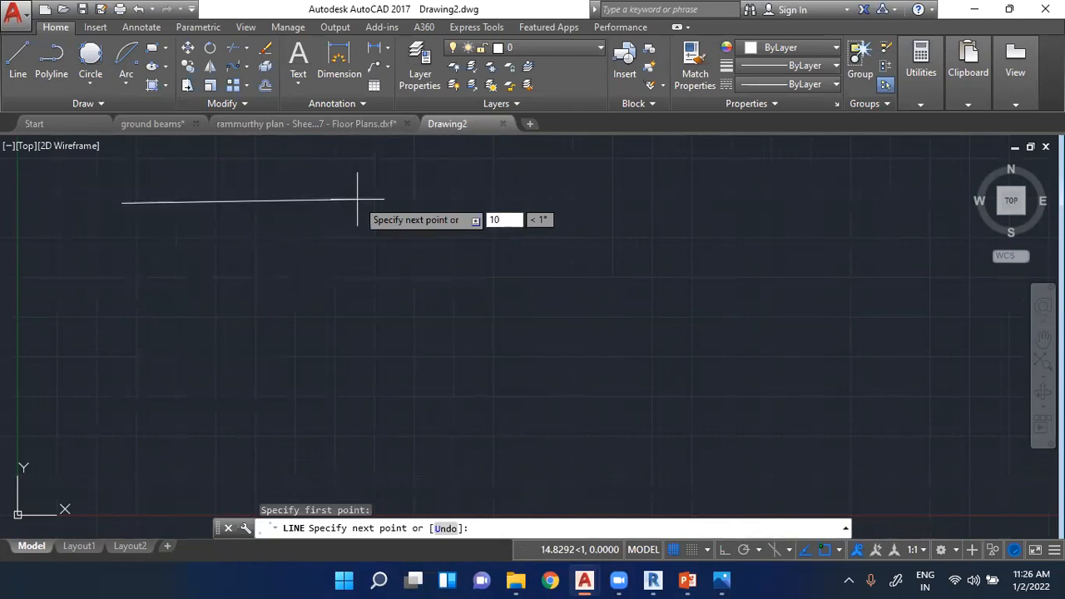
key(Return)
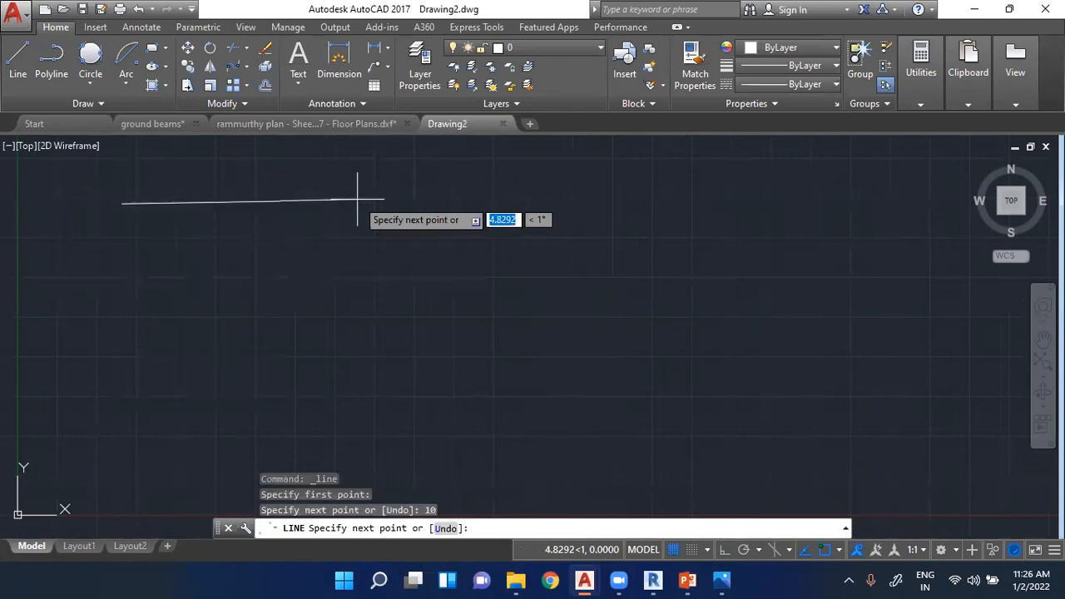
- Continue with four freehand line segments, the first about 4.92 units long, ending at the start point to close a five-sided shape
scroll(257, 230, up, 2)
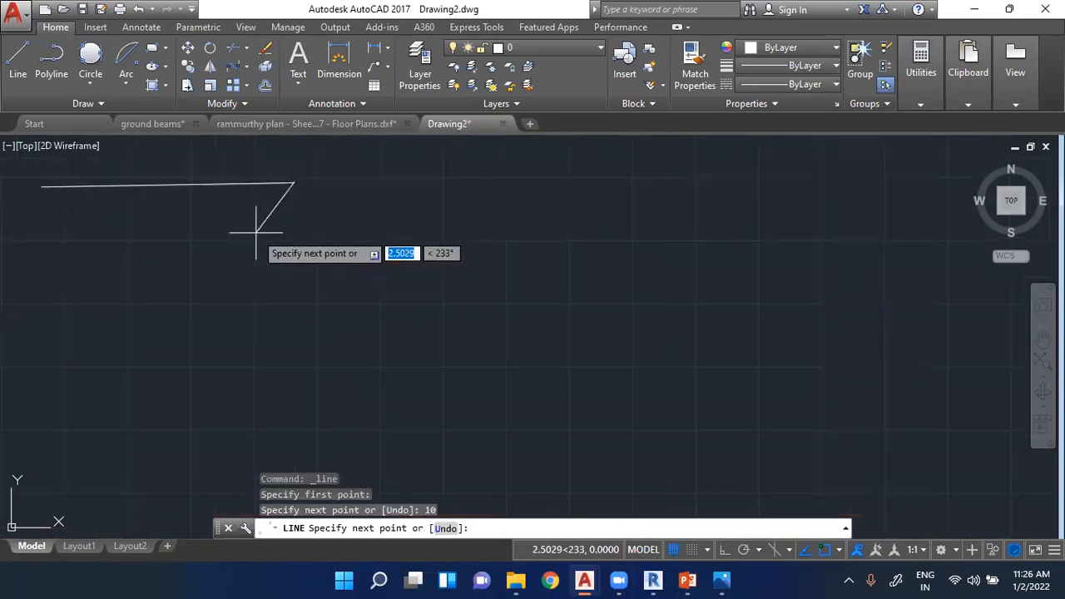
click(320, 303)
click(104, 386)
click(10, 263)
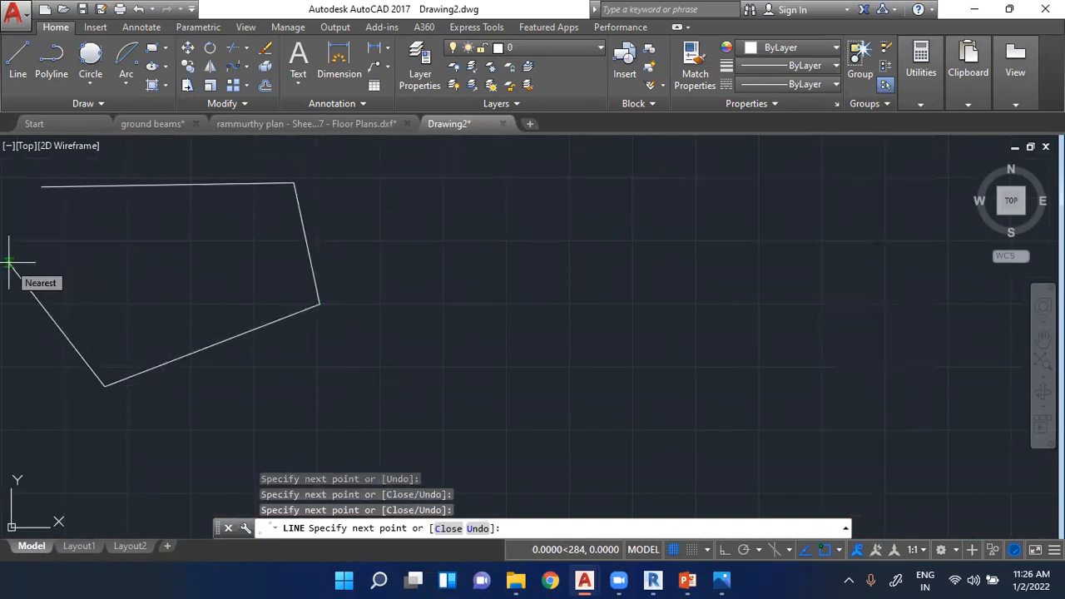
scroll(191, 231, down, 2)
scroll(58, 200, up, 4)
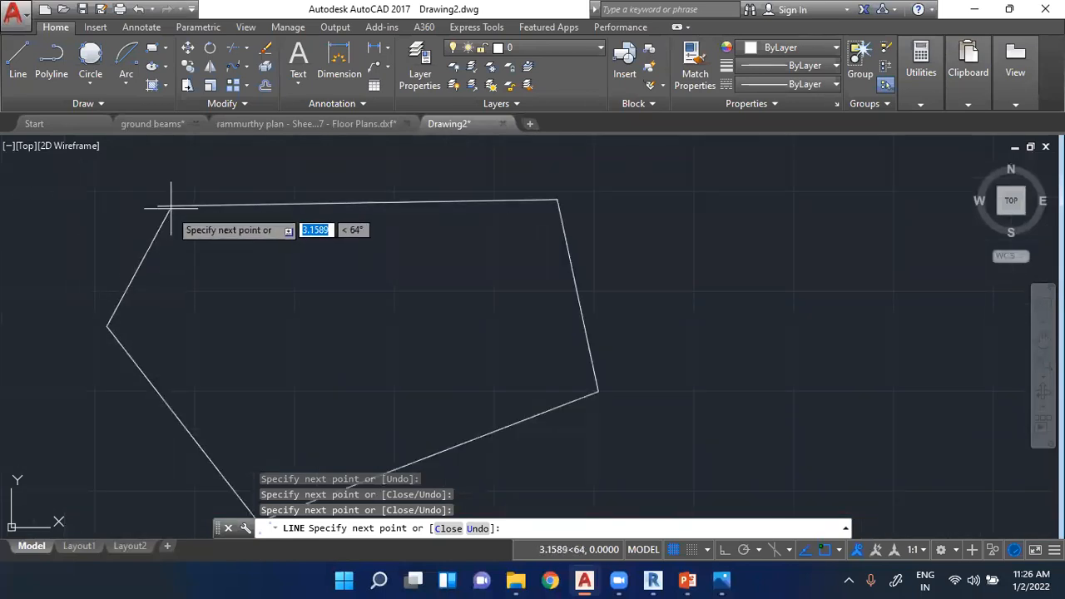
click(159, 203)
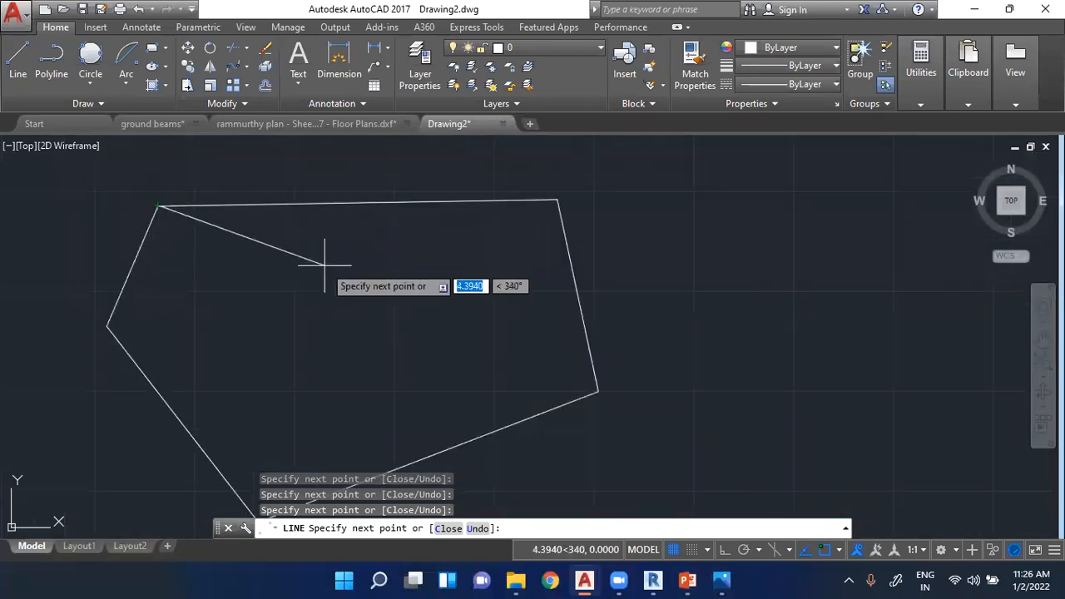
key(Return)
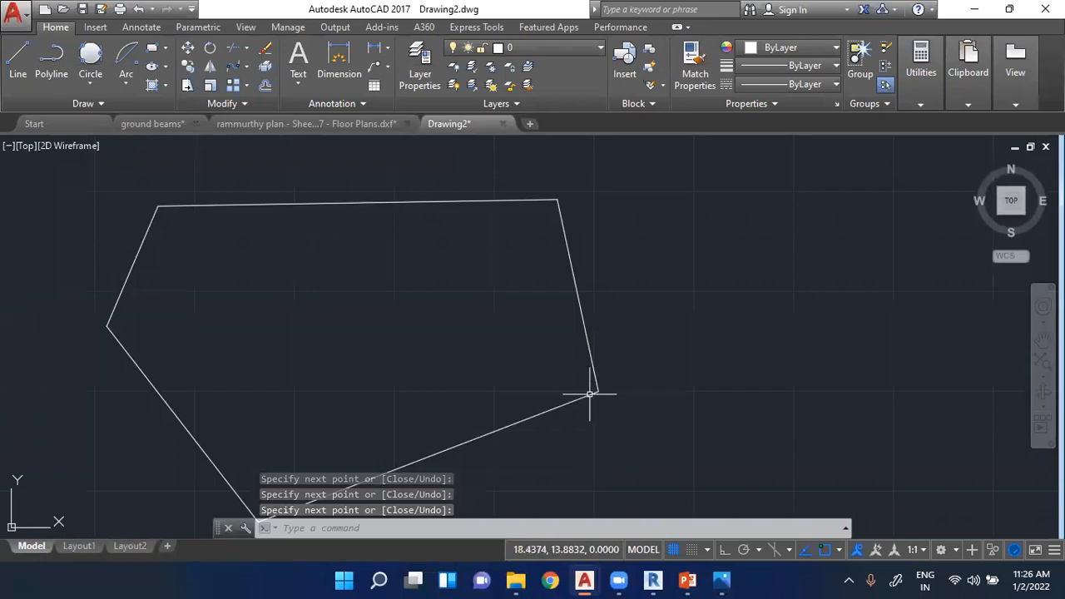
- Turn on Ortho mode and draw connected horizontal and vertical lines forming a rectangle beside the five-sided shape, continuing with larger segments around it
scroll(344, 270, down, 2)
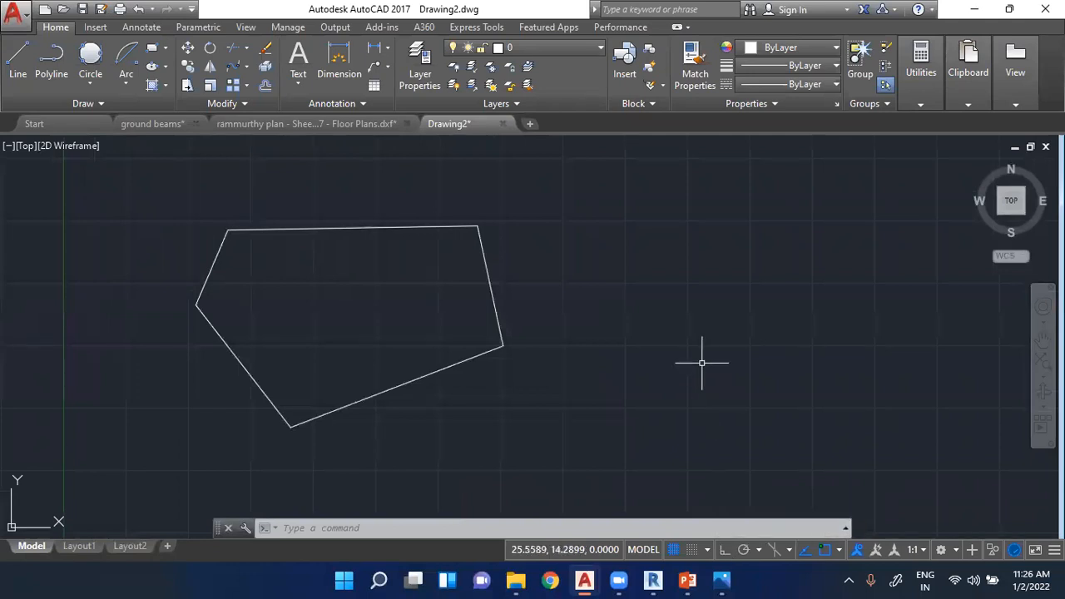
click(723, 551)
click(17, 60)
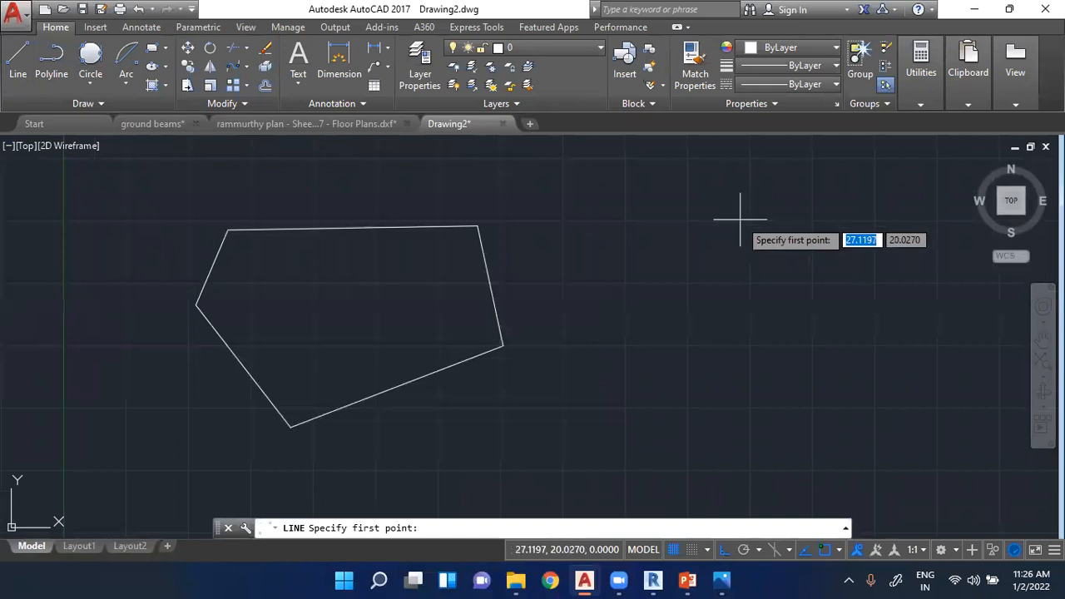
click(581, 221)
click(581, 361)
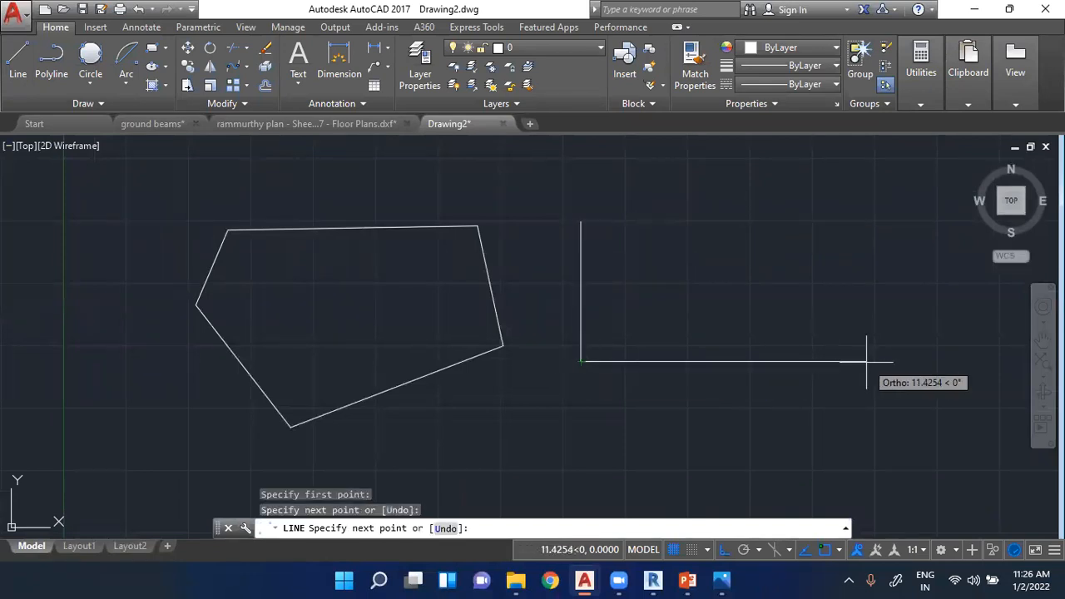
click(828, 361)
click(828, 148)
click(581, 148)
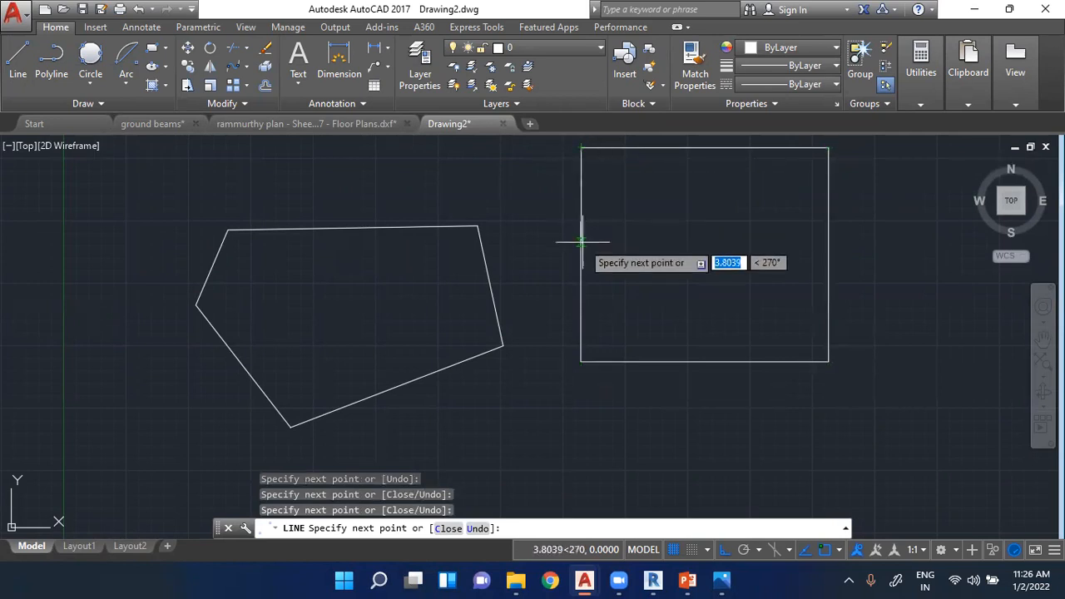
click(574, 398)
scroll(919, 385, down, 5)
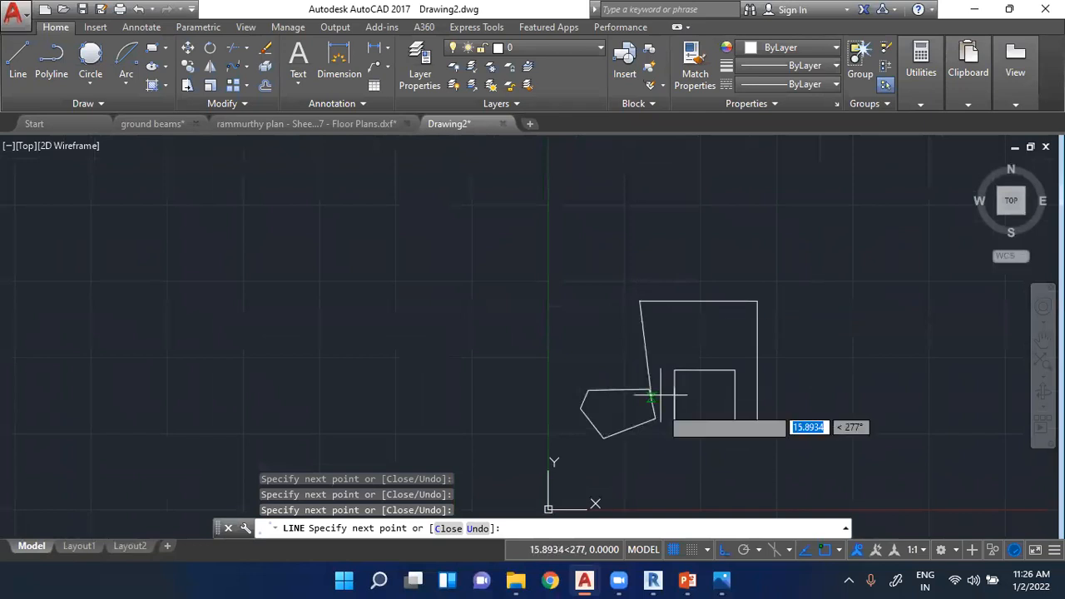
- Turn off Ortho mode, continue the line with seven freehand angled segments above the existing shapes, and end the command
click(725, 549)
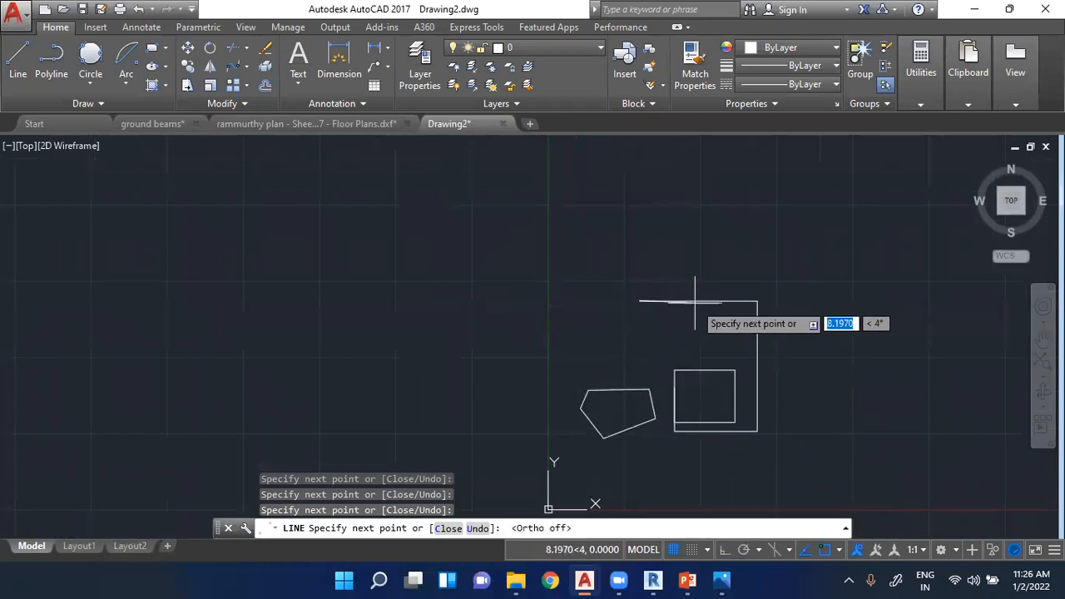
click(713, 329)
click(611, 362)
click(517, 293)
click(618, 235)
click(708, 249)
click(700, 301)
click(633, 338)
key(Escape)
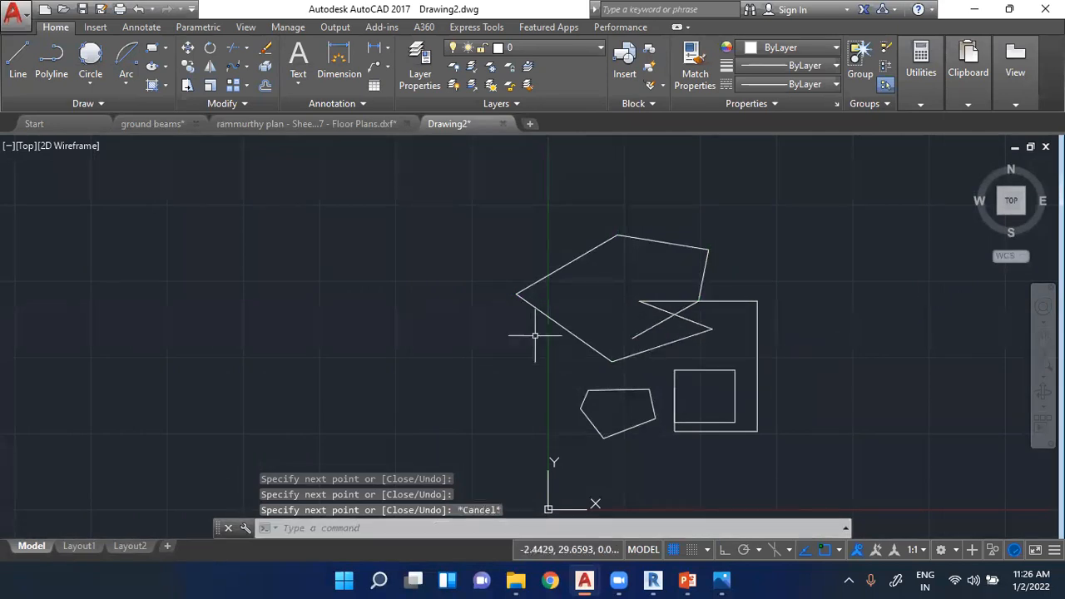
- Select all the line shapes in the drawing with a selection window and erase them
scroll(702, 361, up, 2)
scroll(469, 289, down, 2)
click(349, 164)
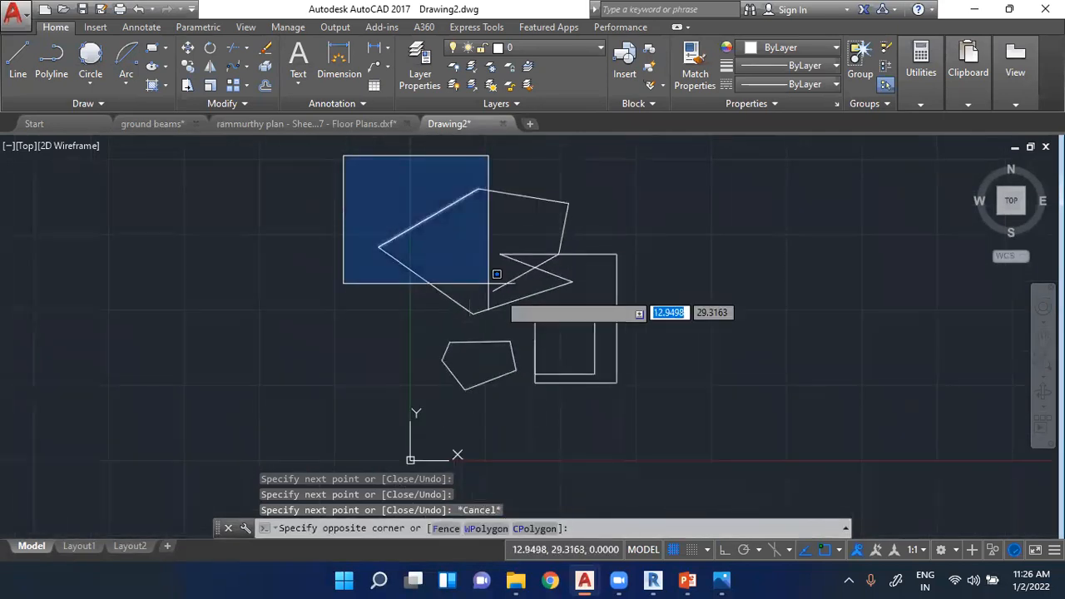
click(697, 447)
key(Delete)
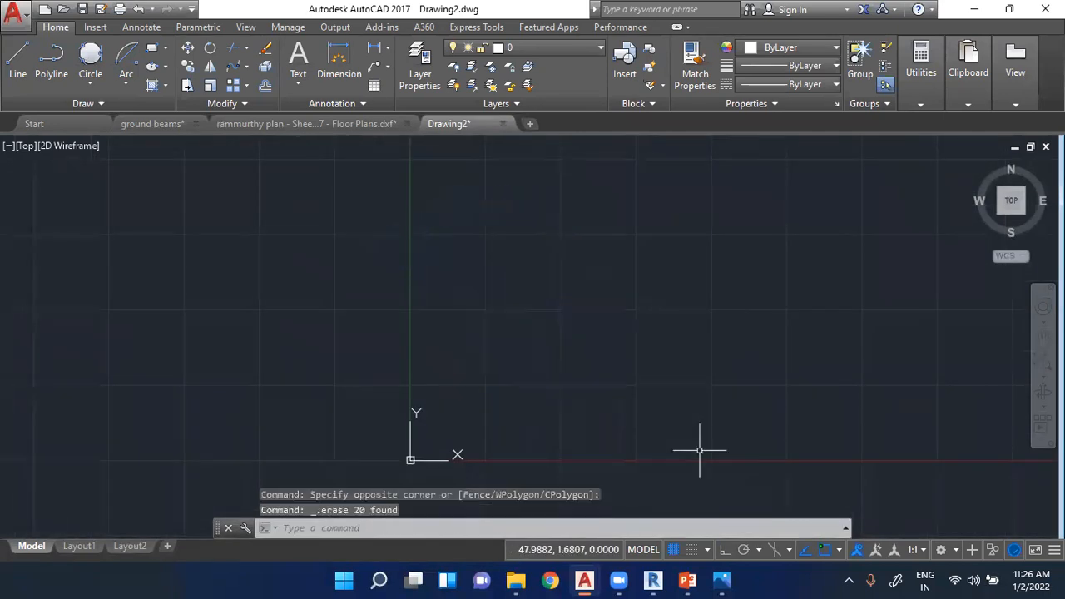
- Draw a freehand seven-sided polyline around the vertical axis just above the origin, ending at its start point
click(52, 60)
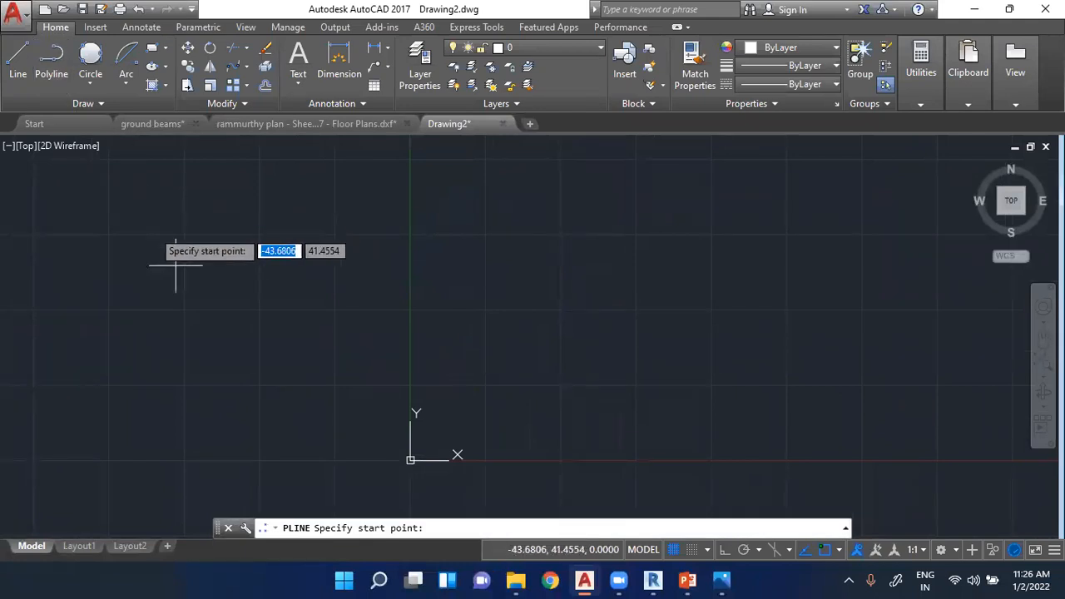
click(287, 371)
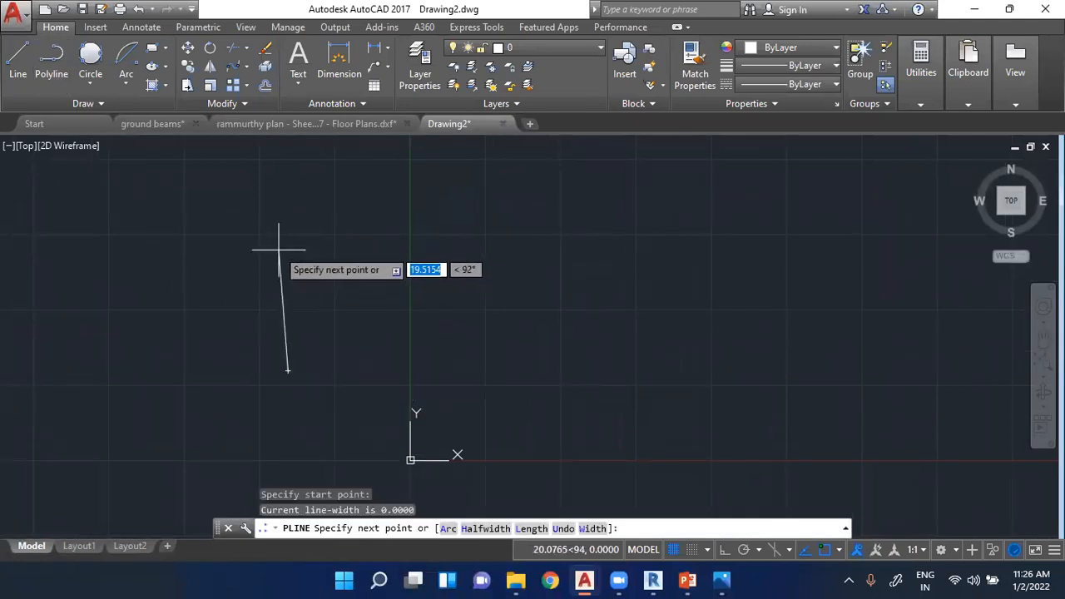
click(260, 271)
click(351, 210)
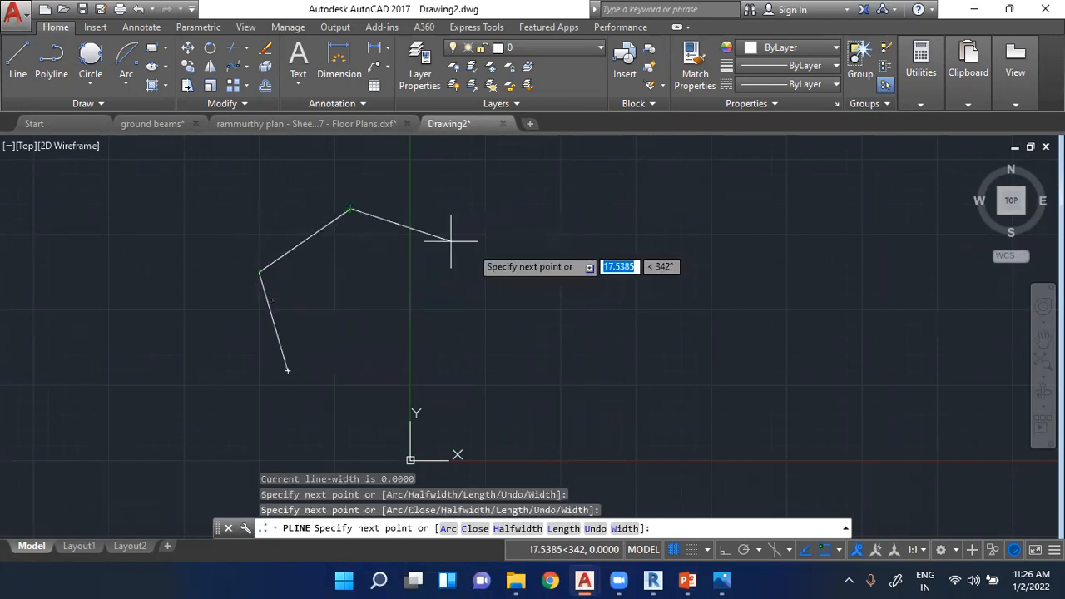
click(526, 250)
click(527, 380)
click(341, 431)
click(287, 371)
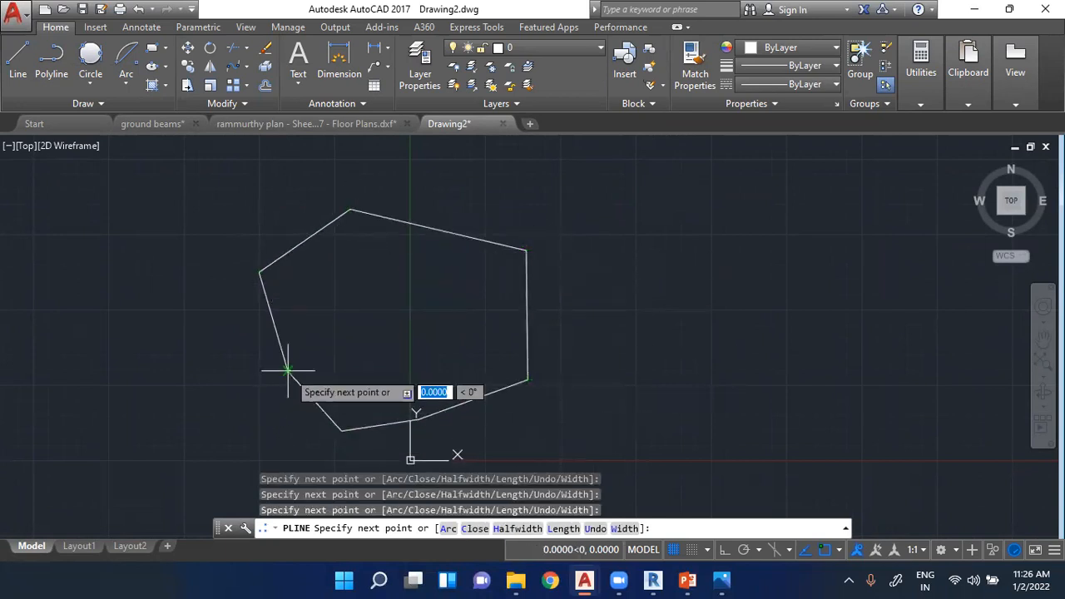
key(Escape)
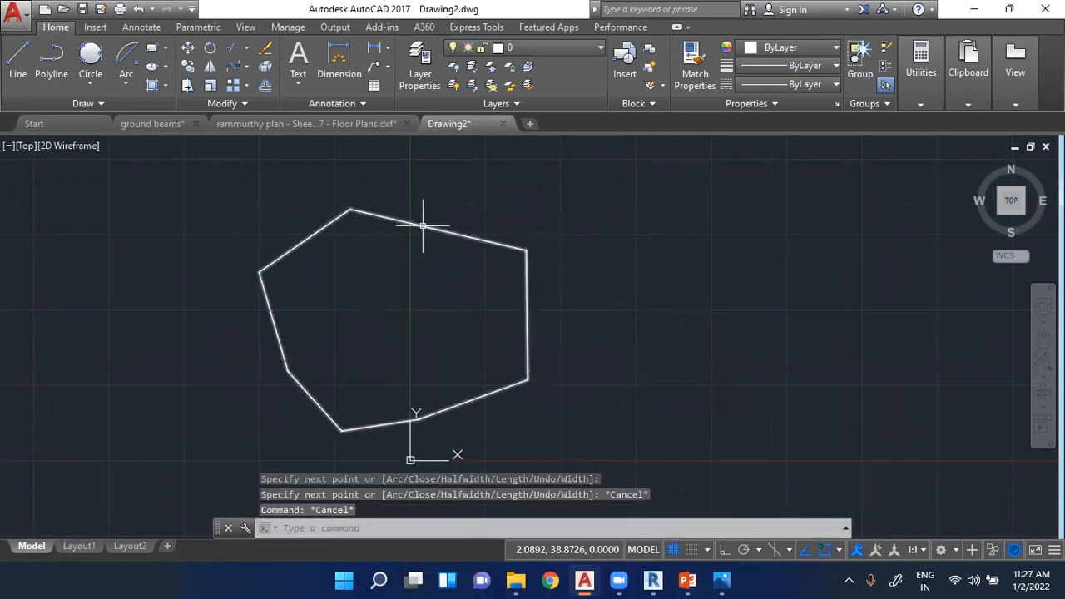
- Draw a freehand seven-sided shape with the Line command beside the polyline, ending at its start point
key(l)
key(Return)
click(605, 317)
click(652, 194)
click(763, 177)
click(874, 263)
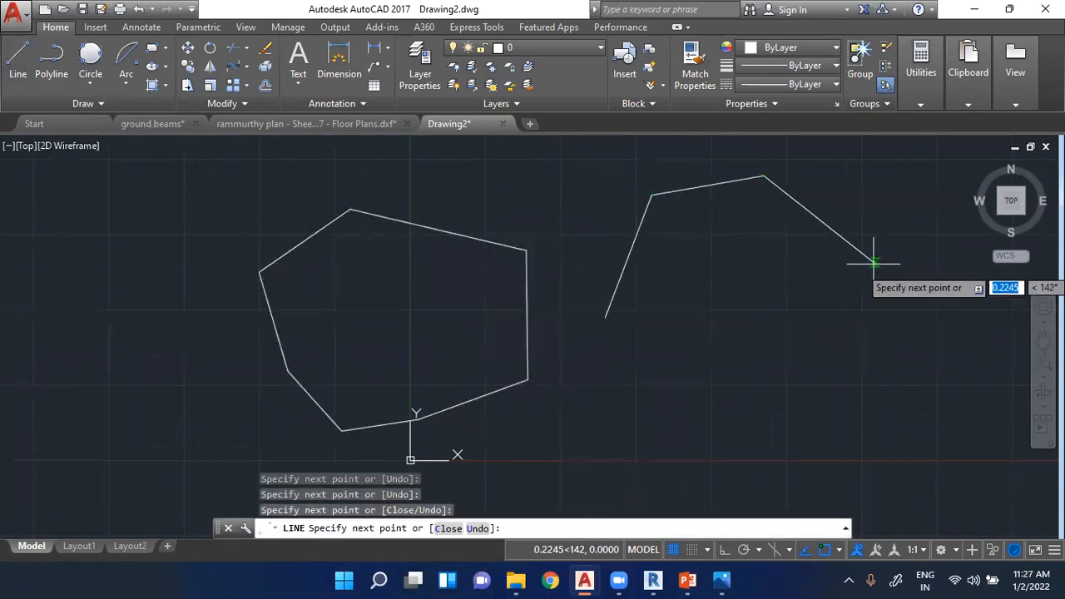
click(811, 376)
click(651, 434)
click(545, 380)
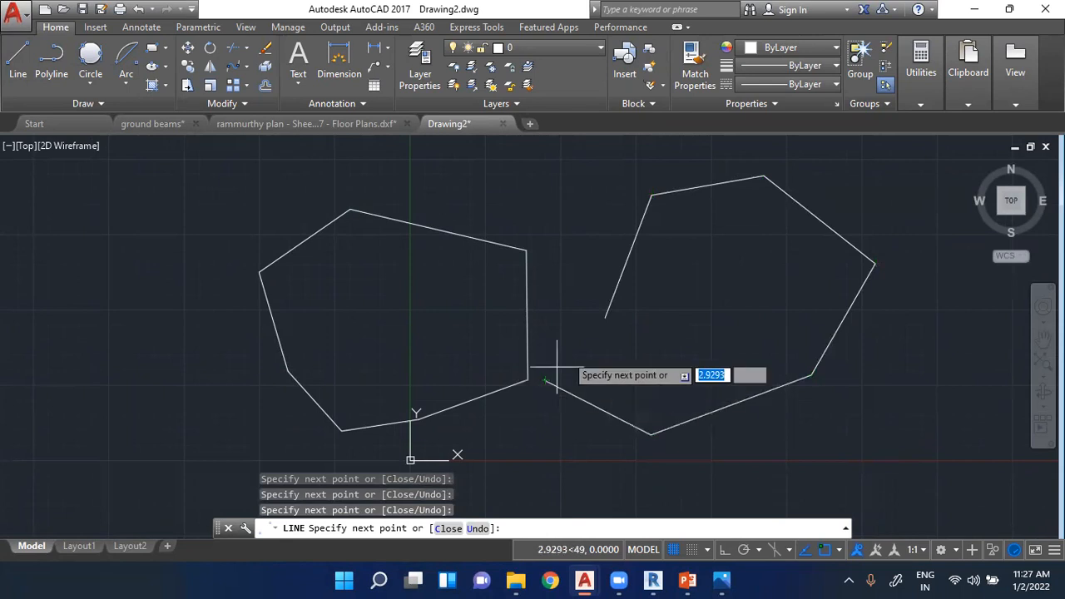
click(605, 317)
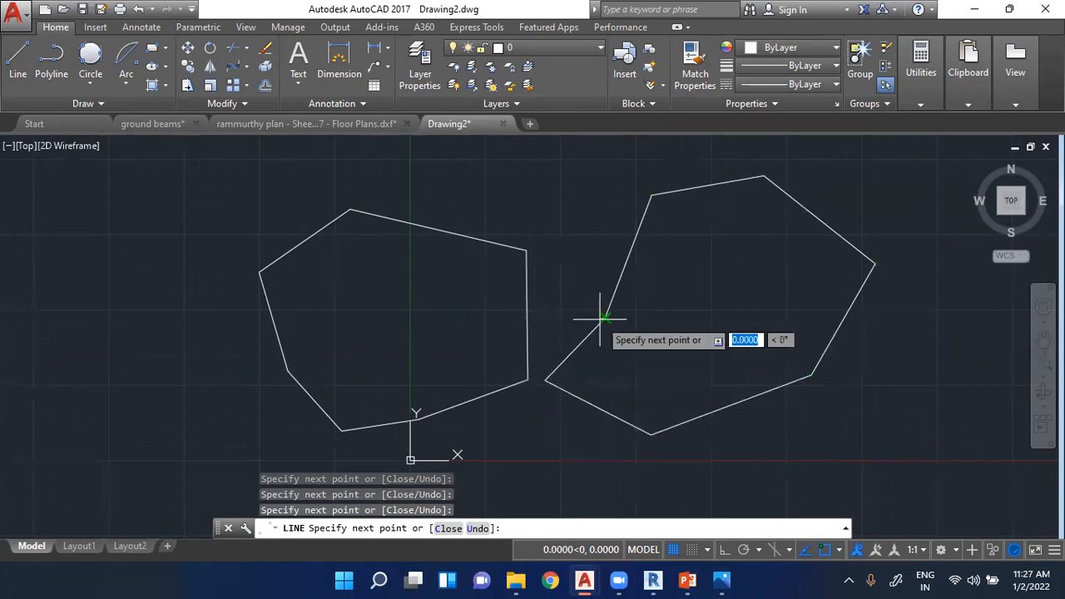
key(Return)
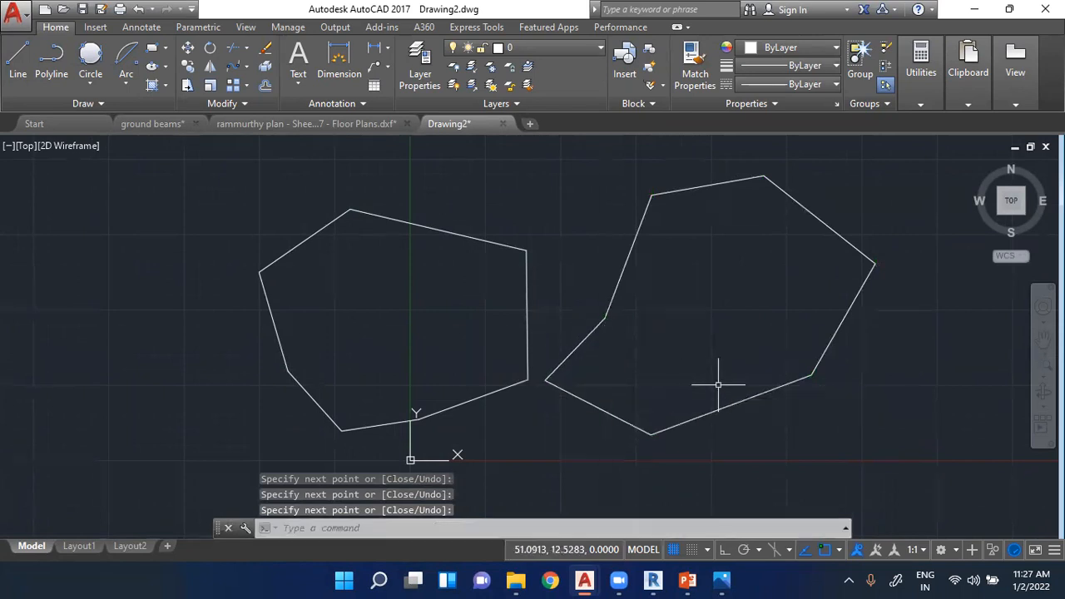
- Select three segments of the line-drawn shape one by one to examine them as objects, and clear the selection
click(695, 184)
click(815, 207)
click(850, 308)
key(Escape)
key(Escape)
key(Escape)
key(Escape)
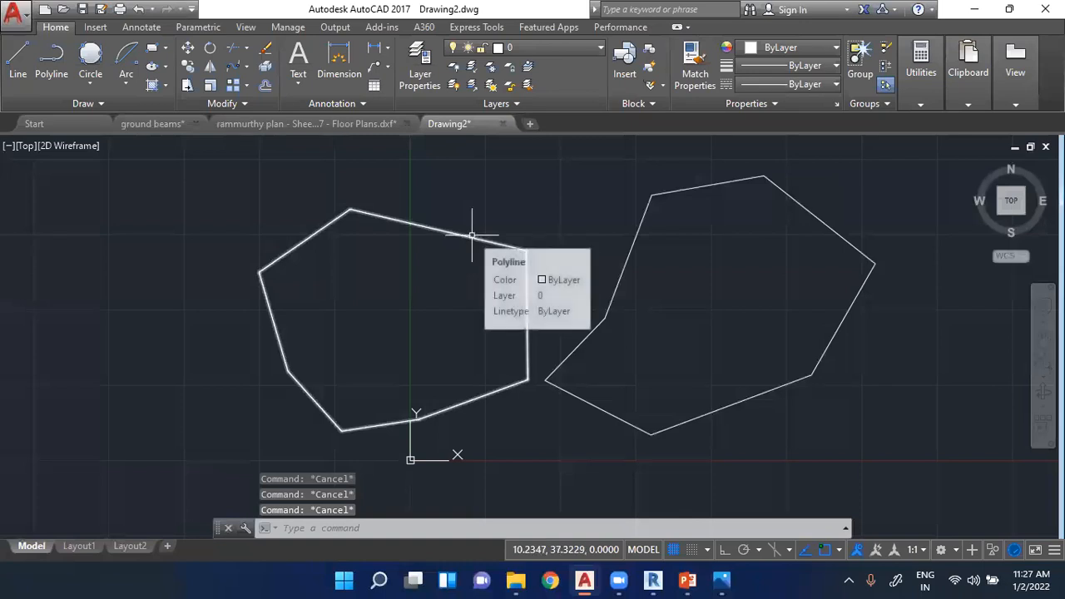
- Compare how the polyline and the individual segments of the line-drawn shape get selected, clearing the selection each time
click(472, 235)
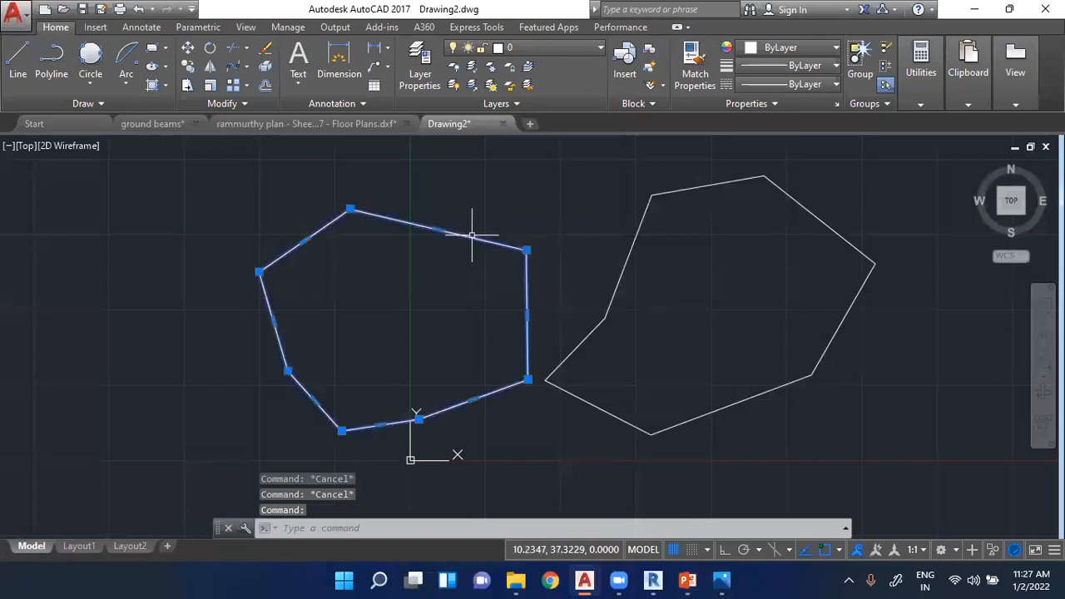
key(Escape)
click(704, 185)
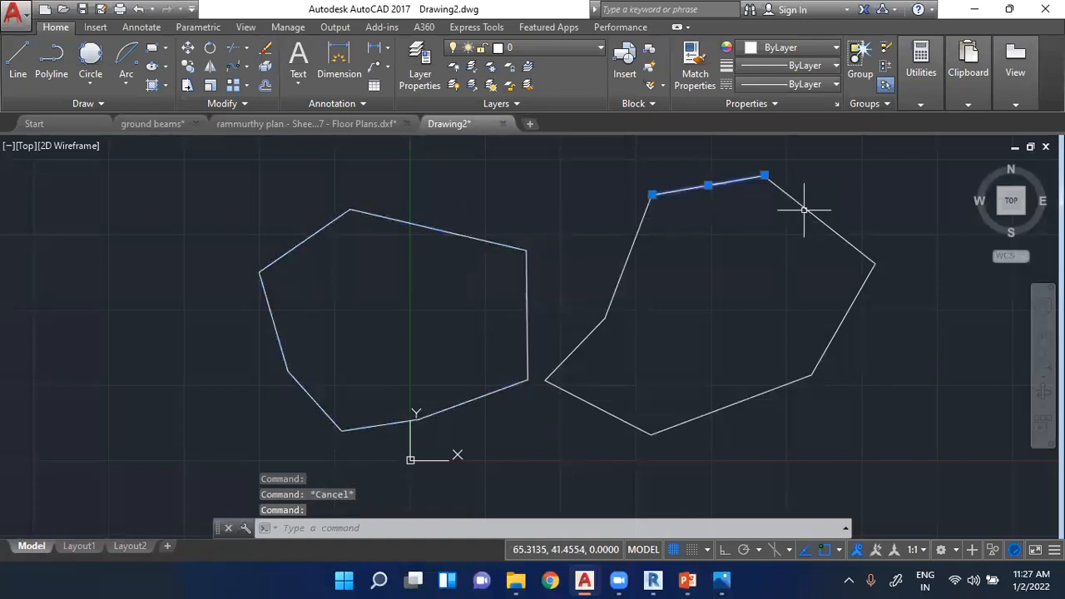
click(813, 212)
click(855, 296)
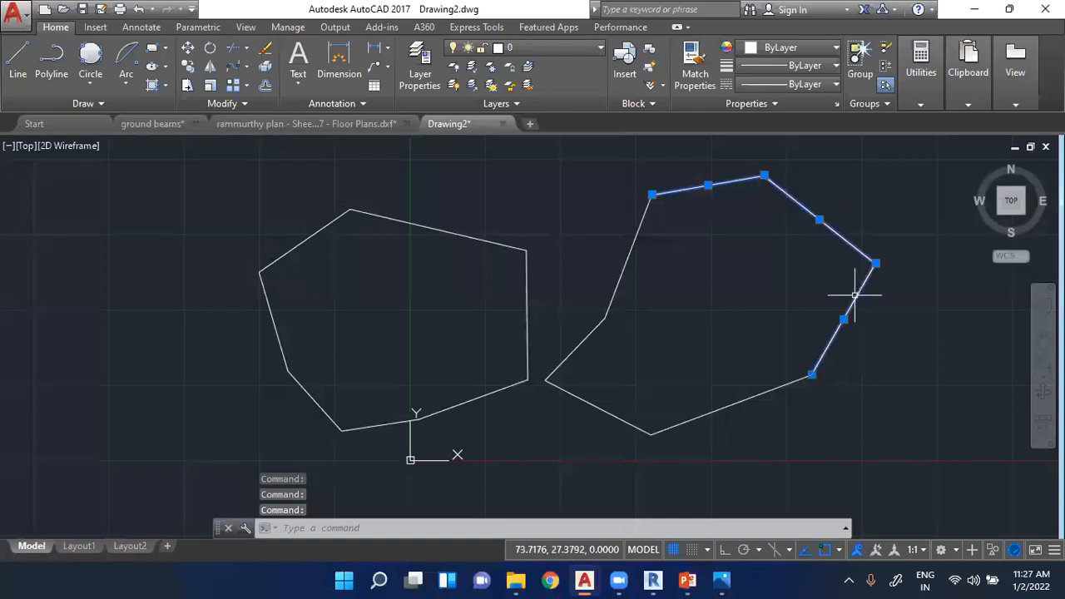
key(Escape)
key(Escape)
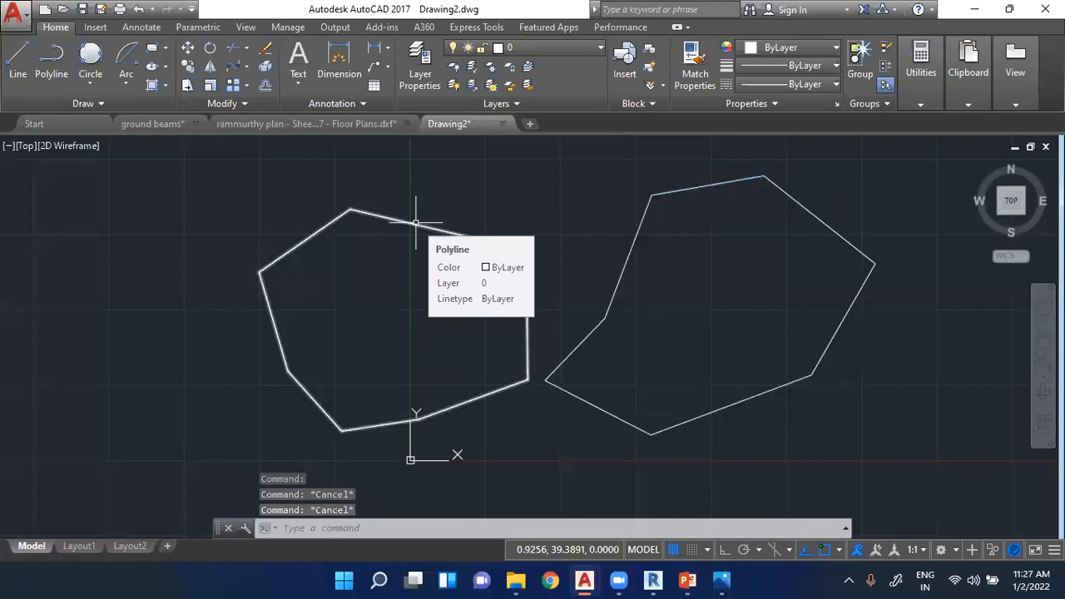
click(416, 223)
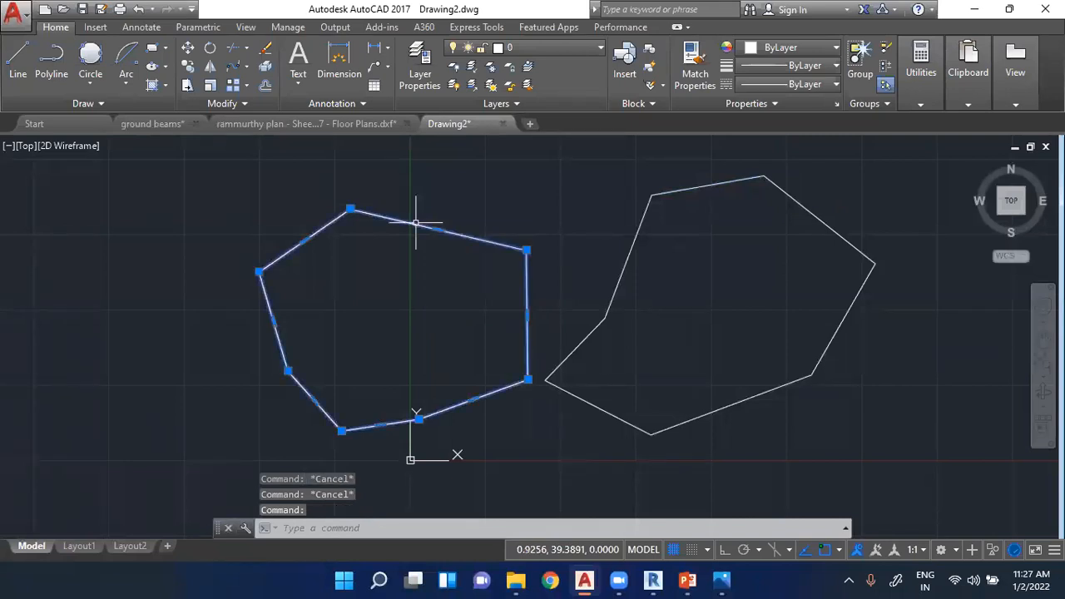
key(Escape)
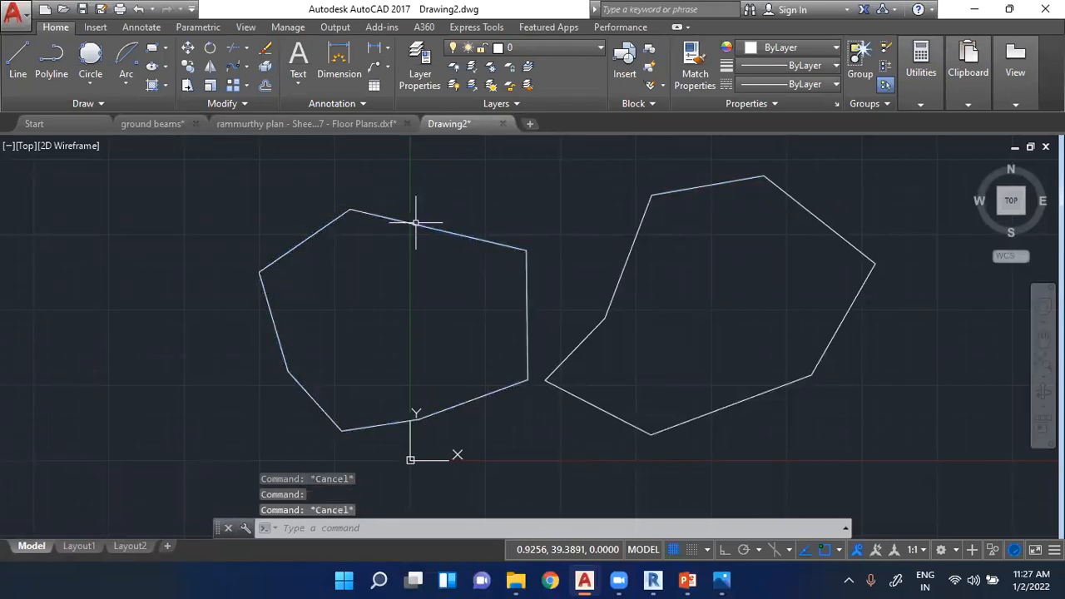
- Draw a centre-radius circle with a radius of about 9.2 at the upper vertex of the line-drawn shape nearest the polyline
click(99, 87)
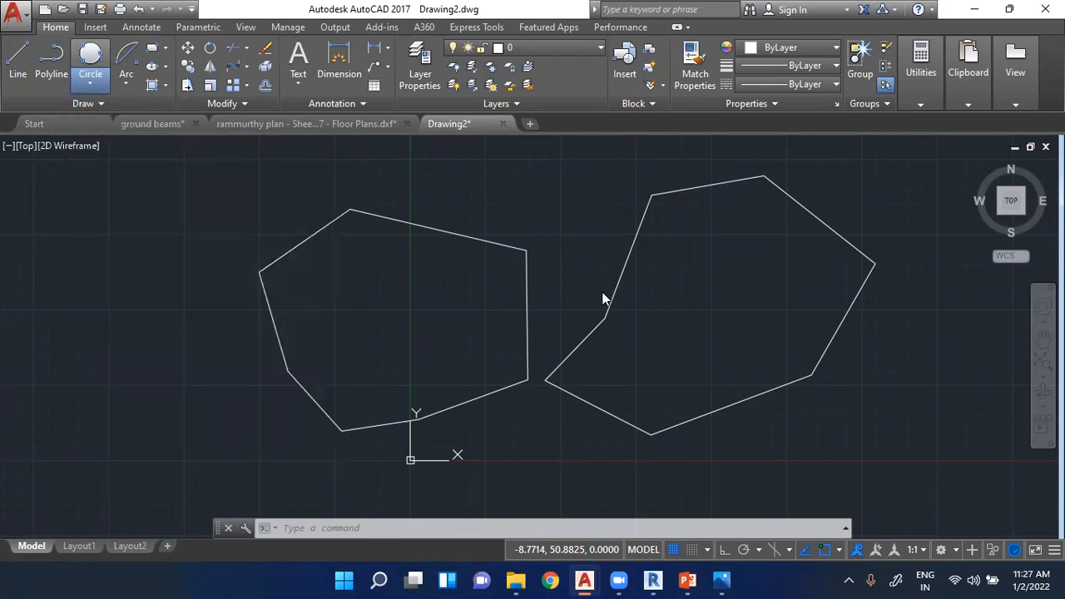
scroll(514, 338, down, 2)
scroll(688, 209, up, 5)
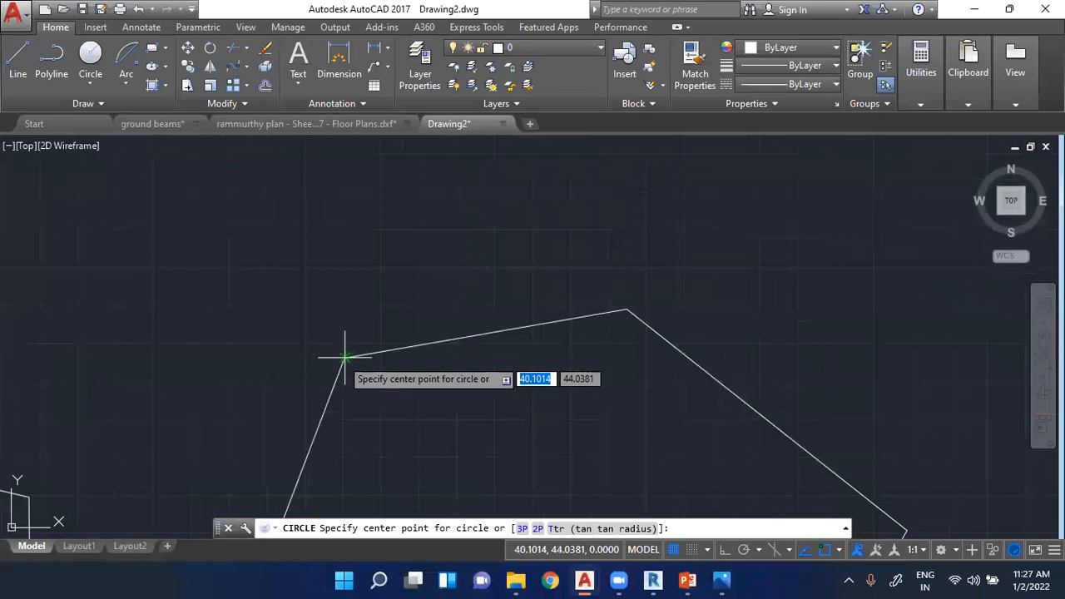
click(346, 358)
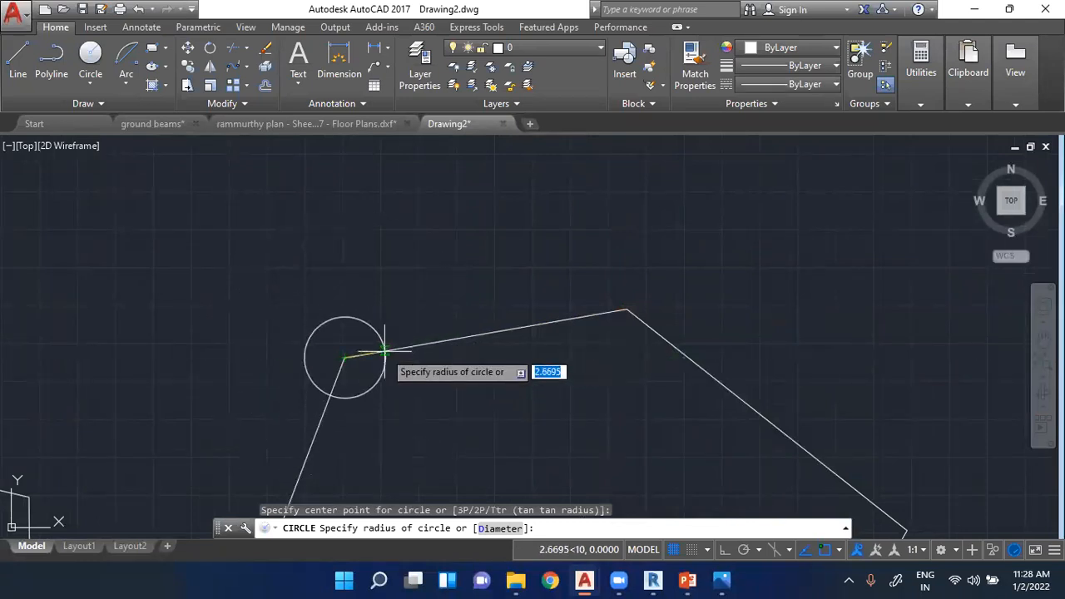
click(482, 332)
- Draw a concentric circle with the Center, Diameter option, picking a diameter of about 9.2 where the sloping line meets the first circle
click(93, 87)
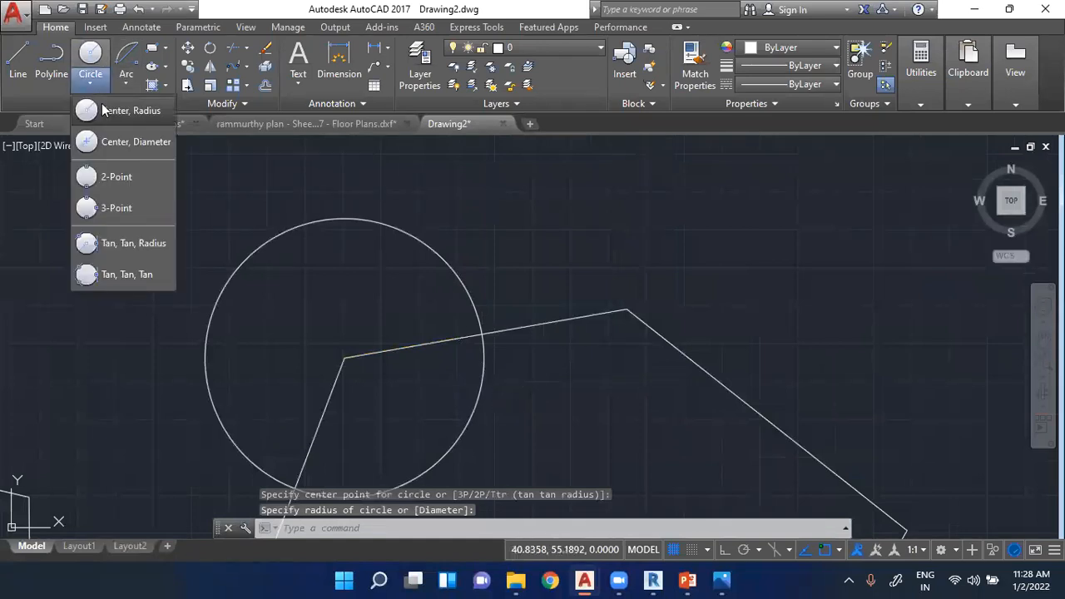
click(109, 142)
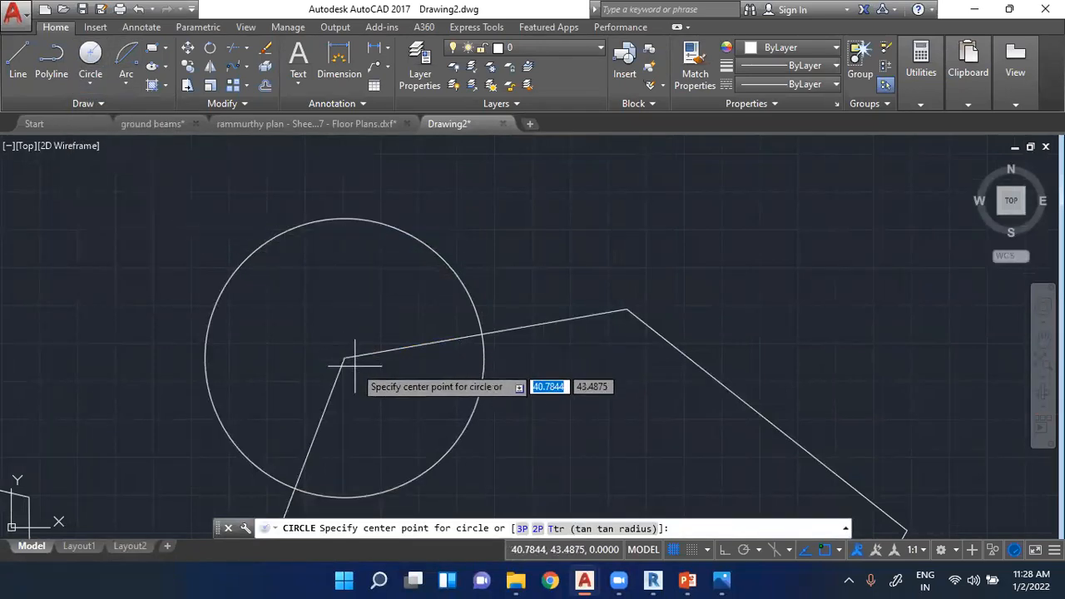
click(93, 84)
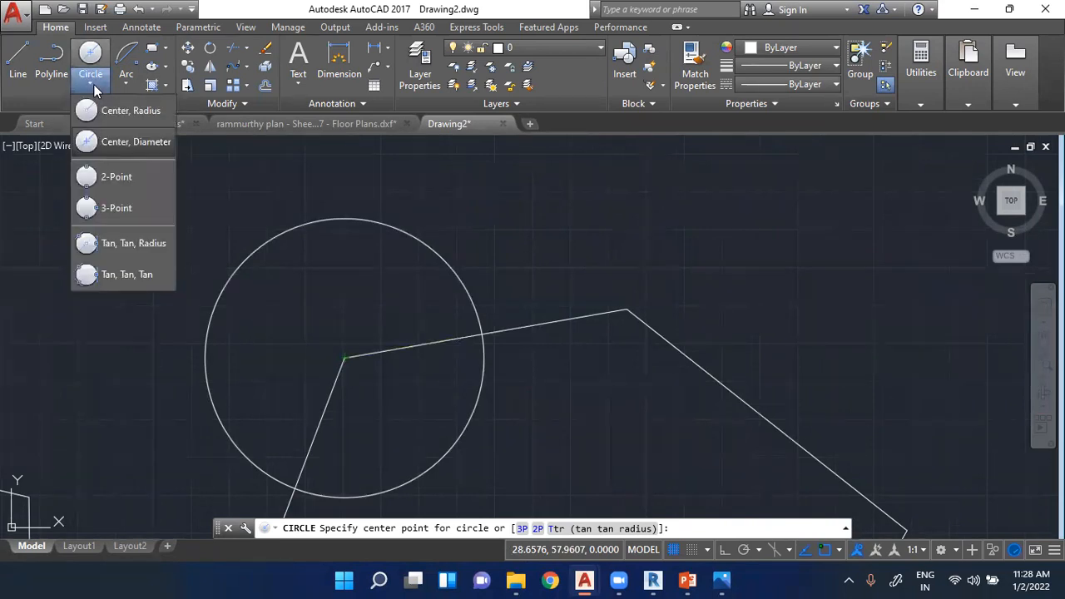
click(112, 143)
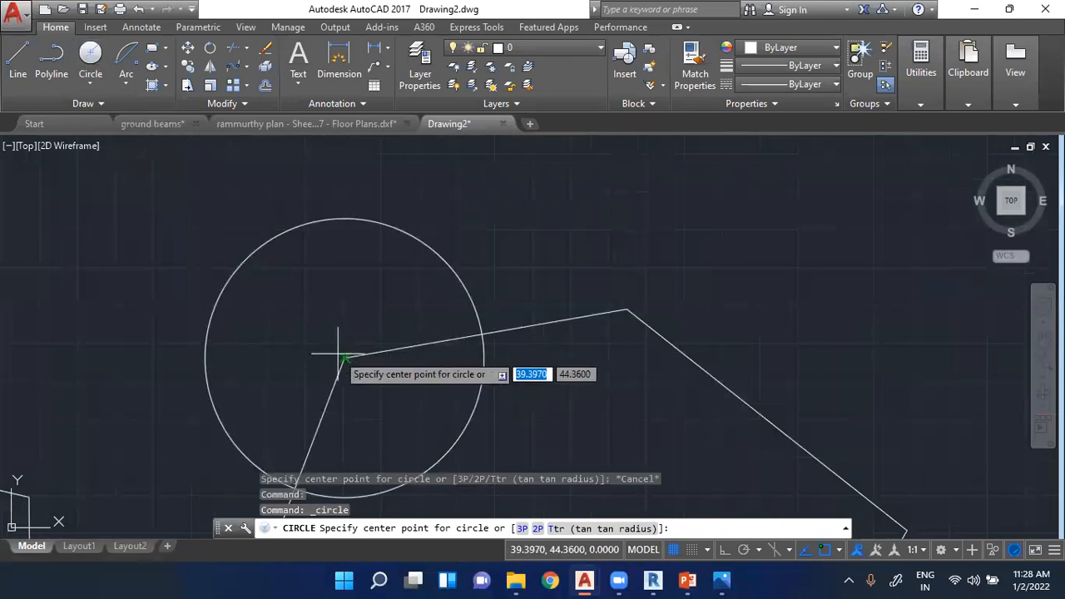
click(344, 357)
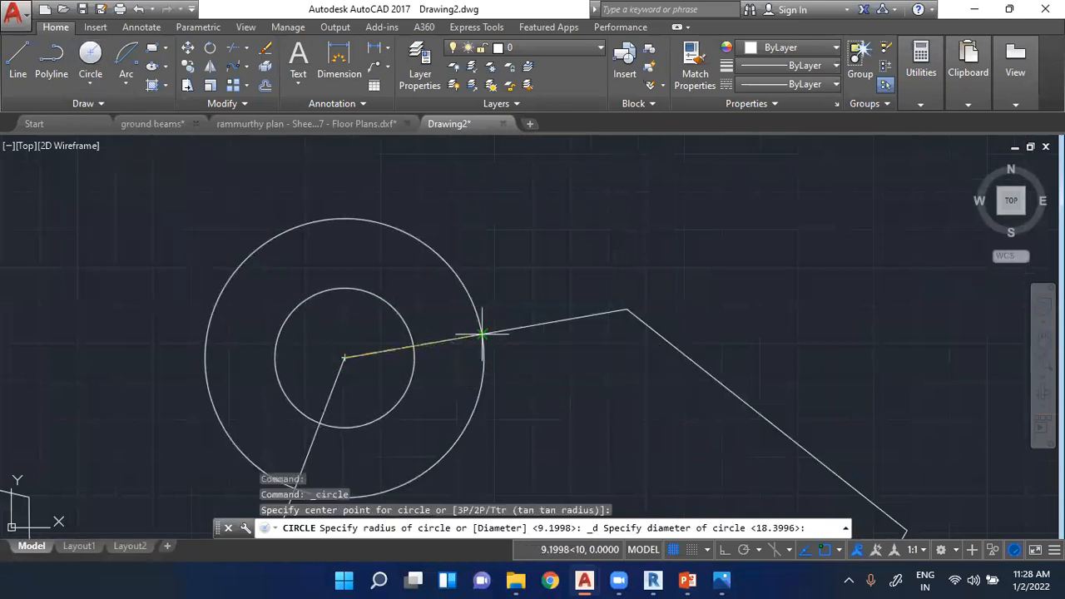
click(483, 334)
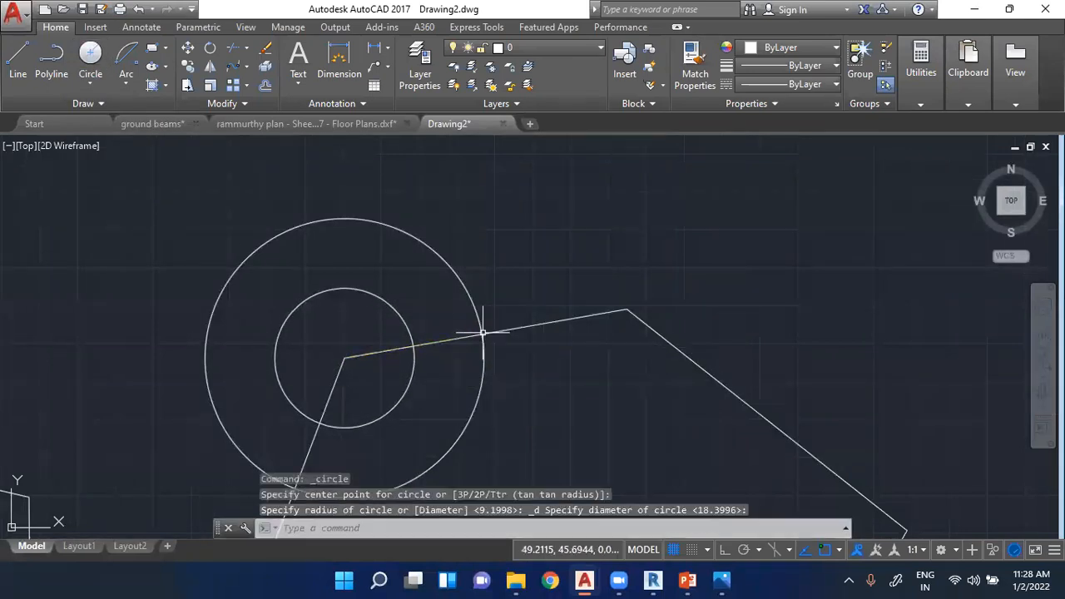
scroll(351, 368, up, 2)
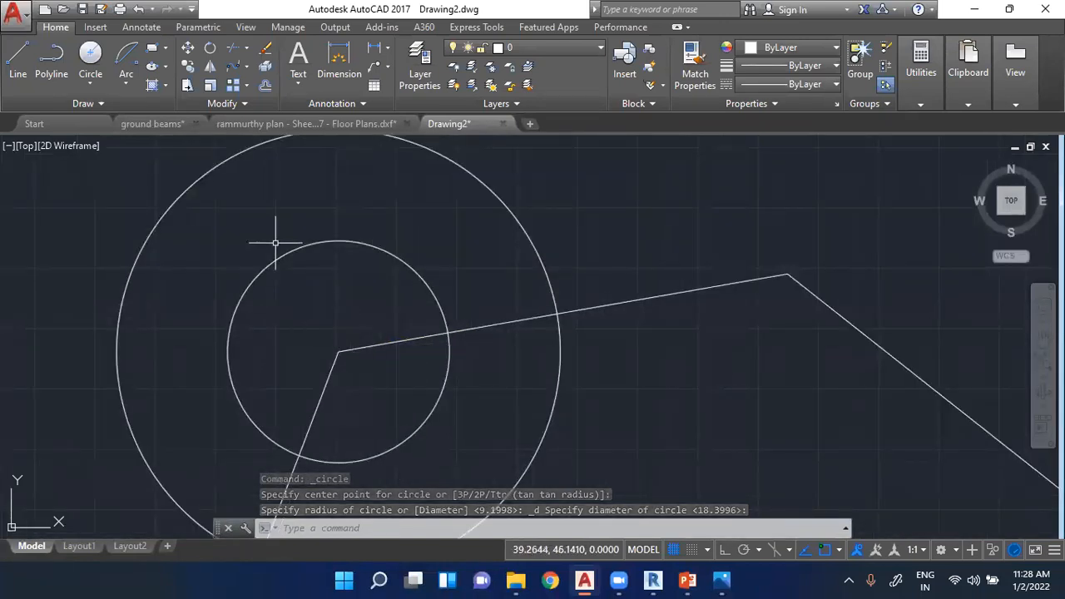
- Try out the Center, Radius and Center, Diameter circle options from the common centre of the two circles
click(83, 84)
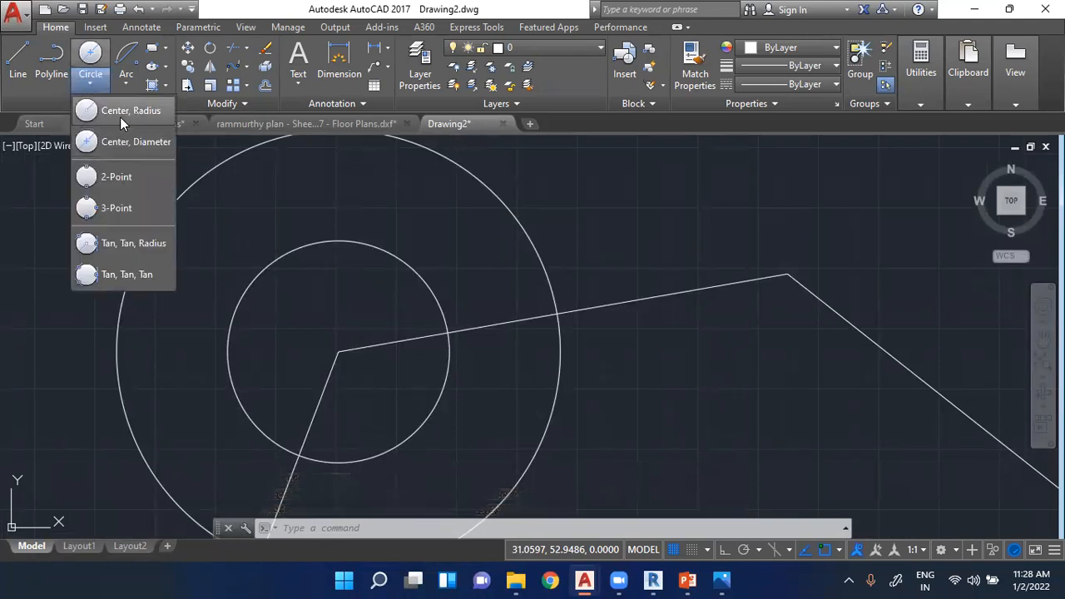
click(120, 115)
click(339, 352)
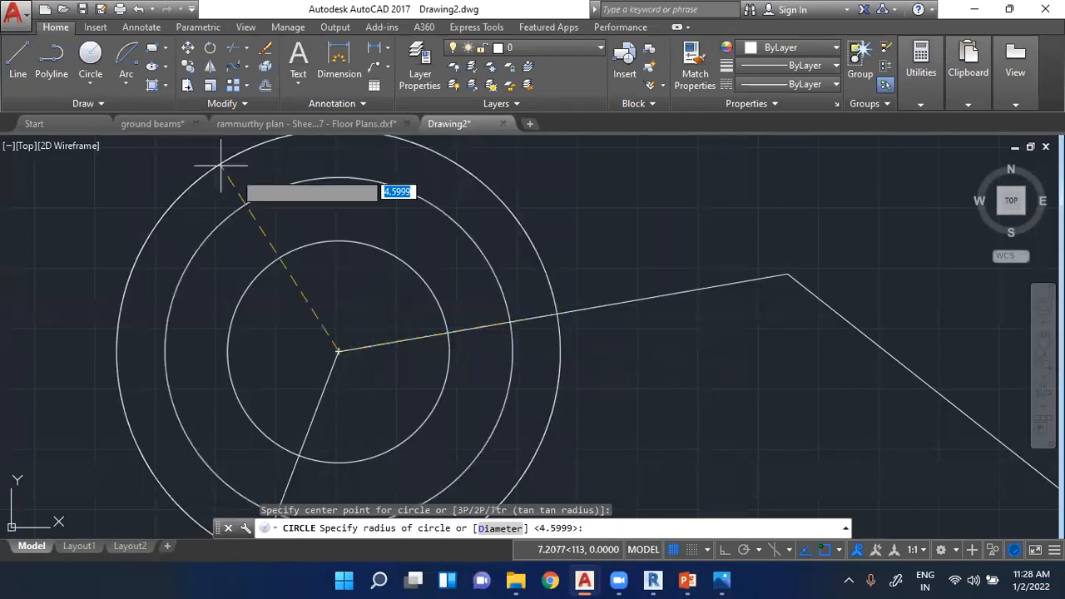
click(87, 93)
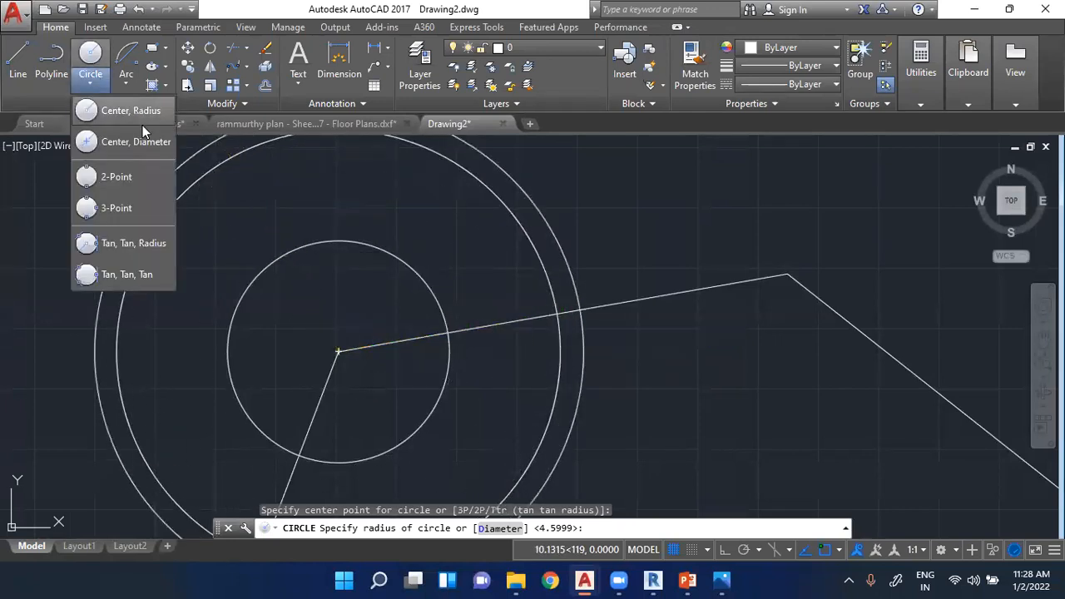
click(136, 143)
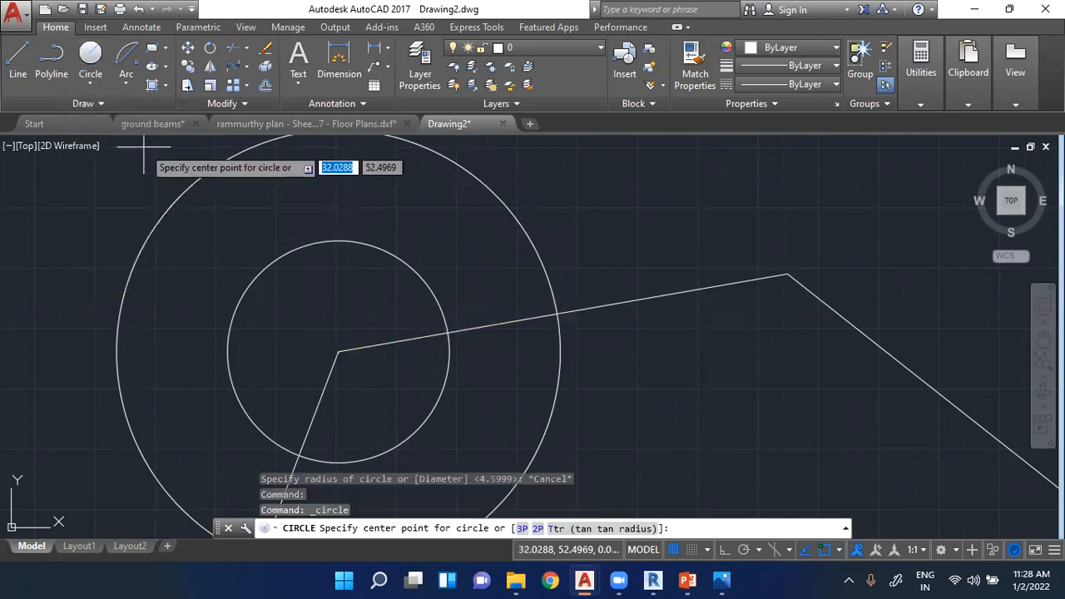
click(343, 351)
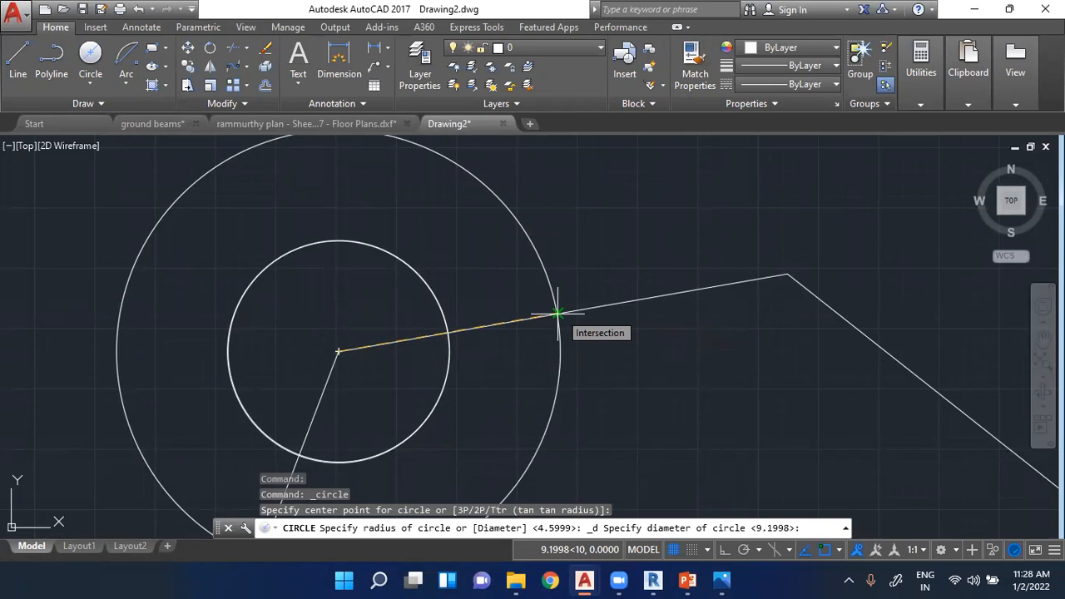
key(Escape)
- Draw a 3-Point arc starting at the shape's topmost vertex, passing through the adjacent descending line, and ending just below that line
click(98, 84)
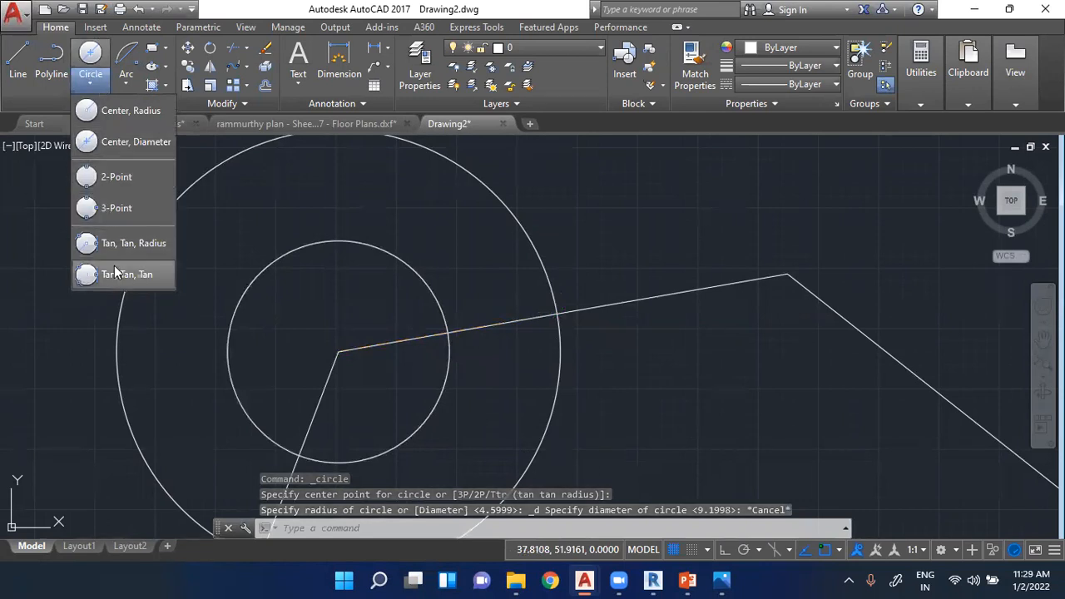
click(123, 86)
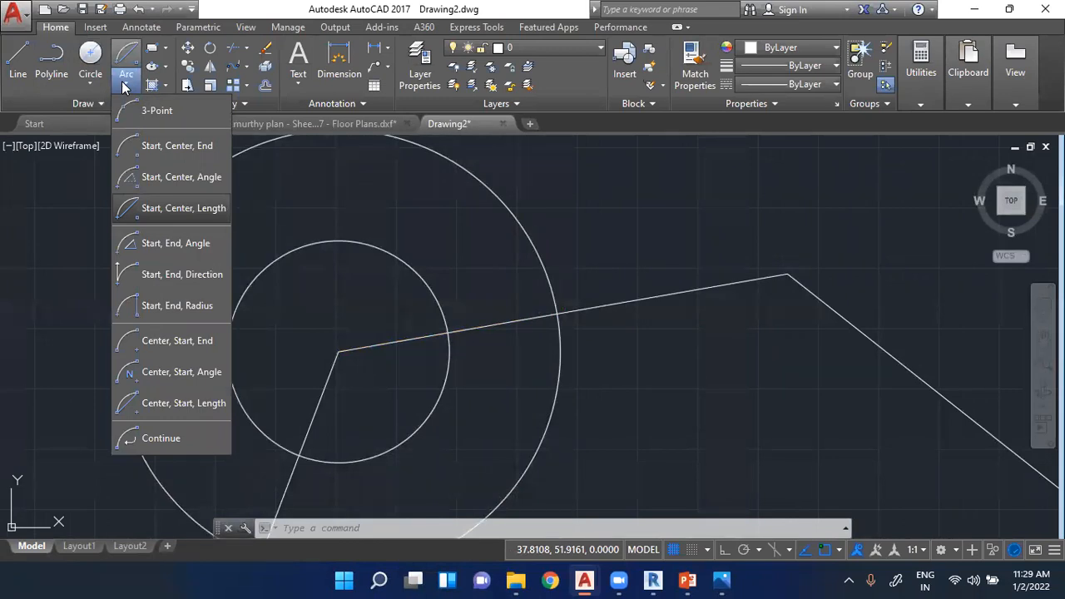
click(124, 109)
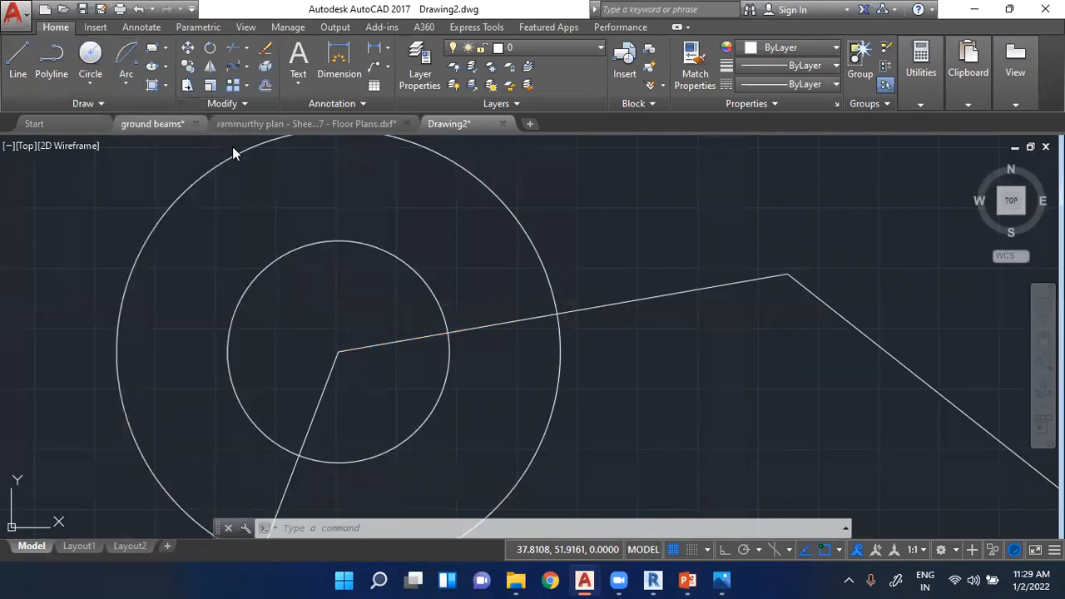
scroll(204, 250, down, 2)
click(129, 84)
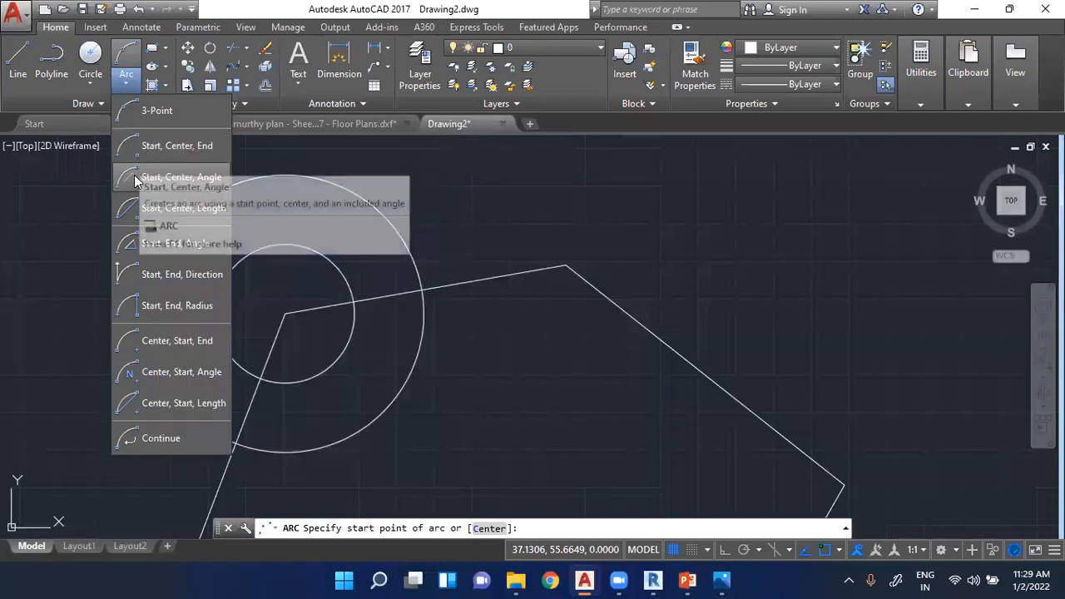
click(138, 115)
click(126, 83)
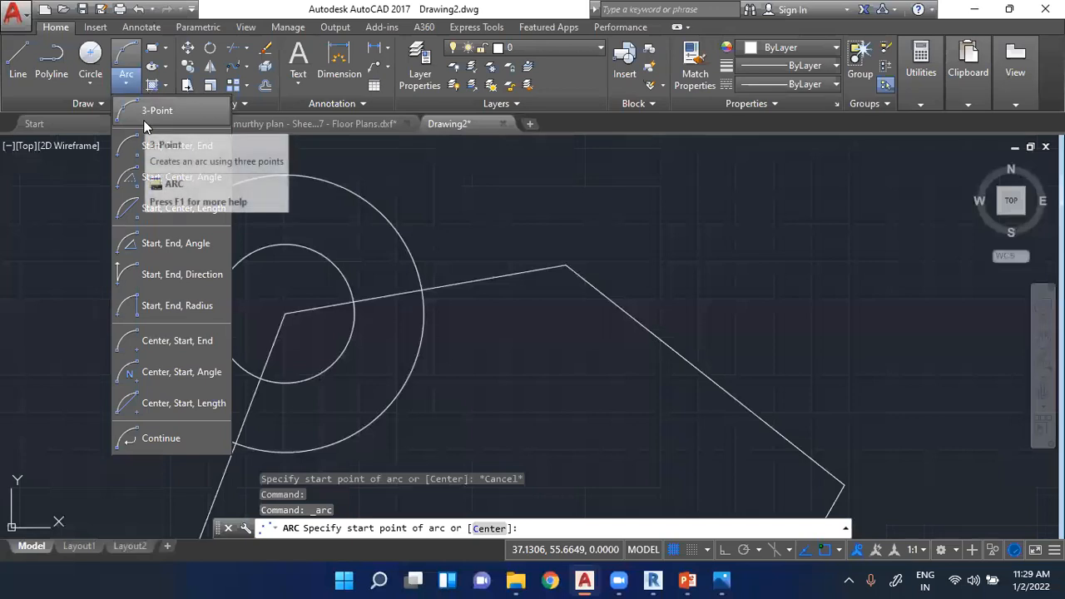
click(153, 112)
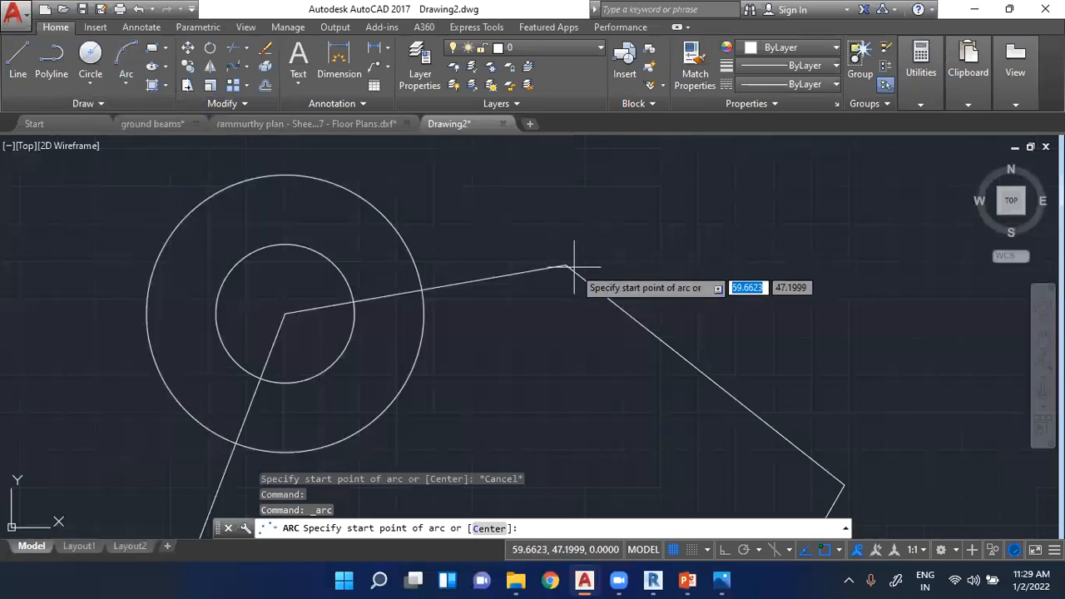
click(566, 267)
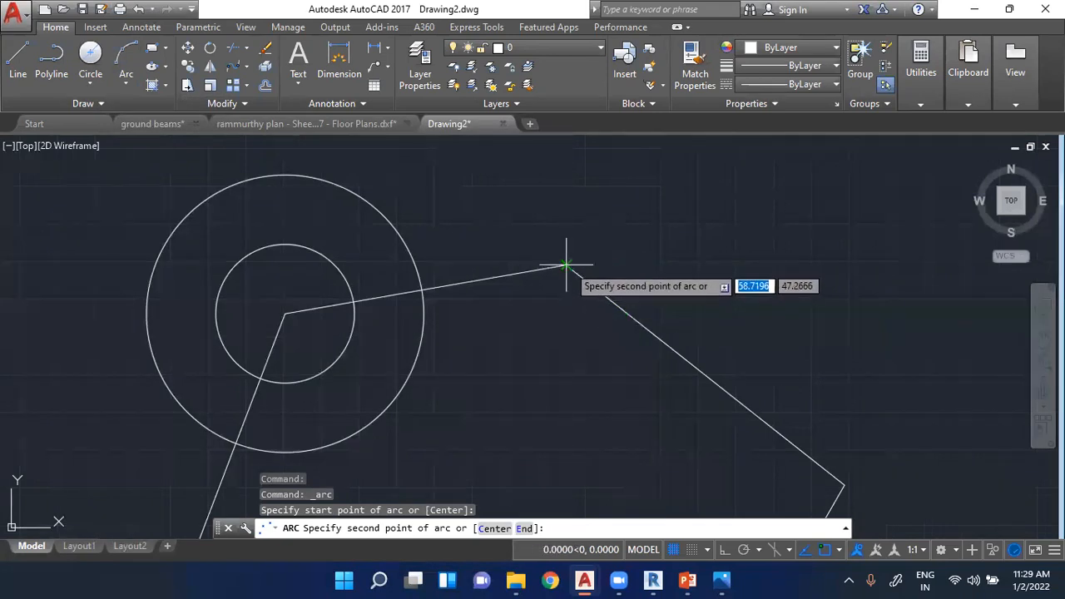
click(617, 307)
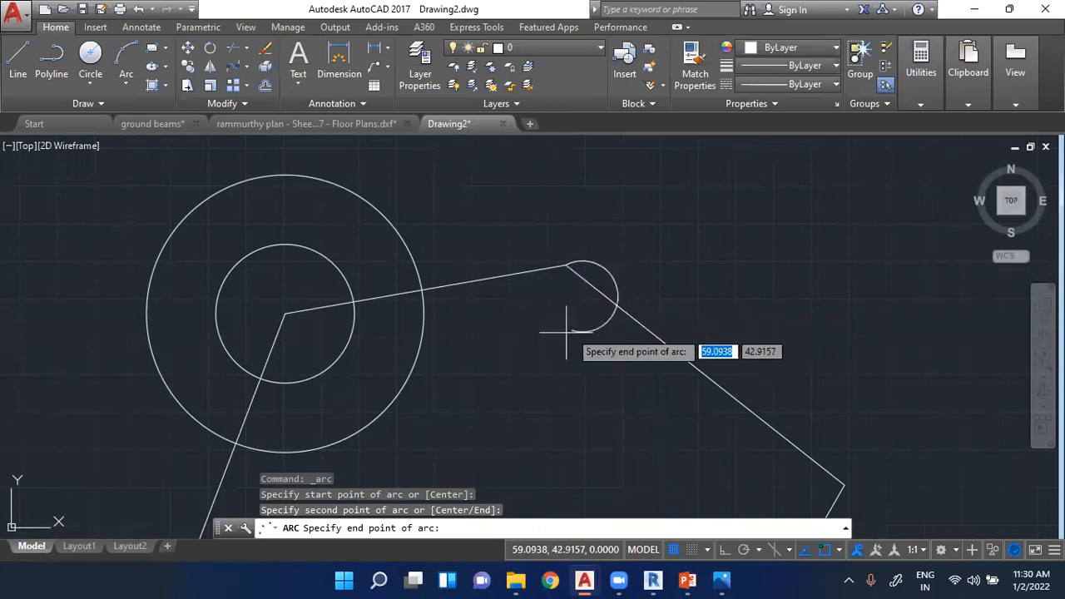
click(590, 319)
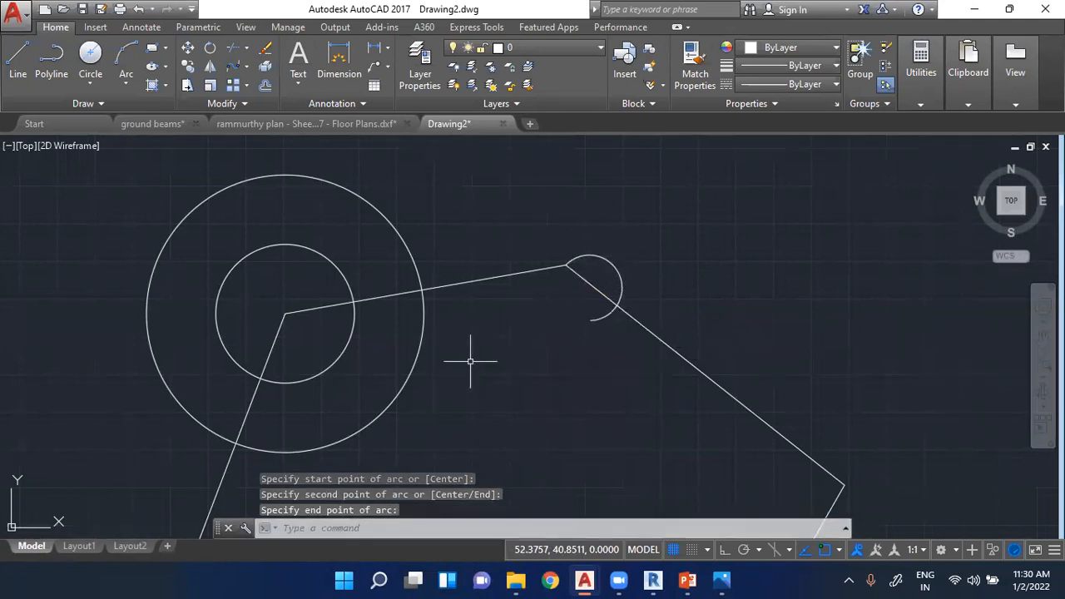
- Window-select both polygonal shapes with the circles and the arc, and delete them all
scroll(365, 243, down, 6)
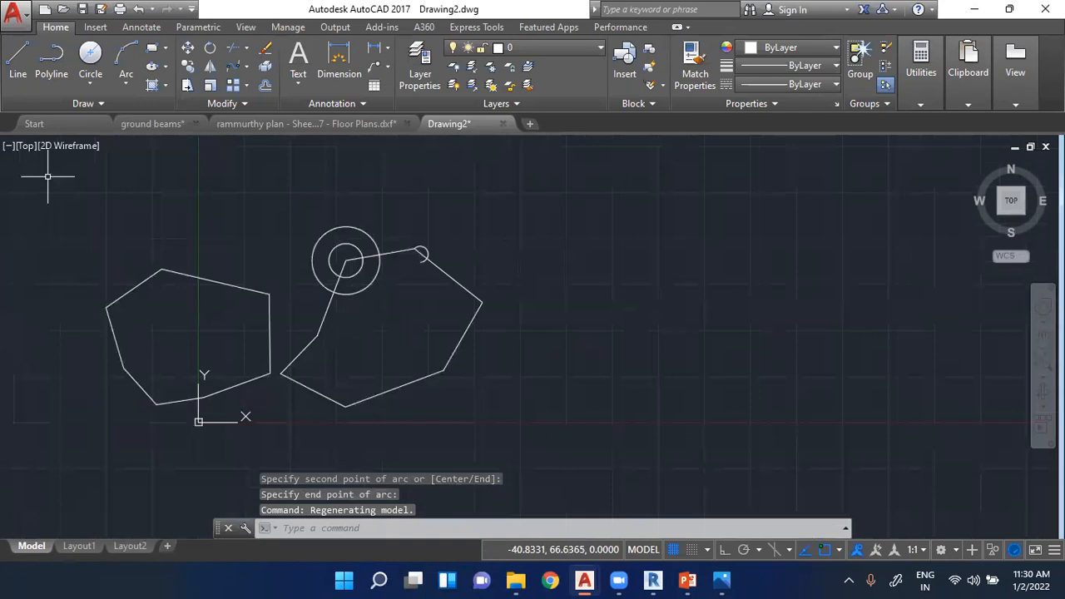
click(58, 170)
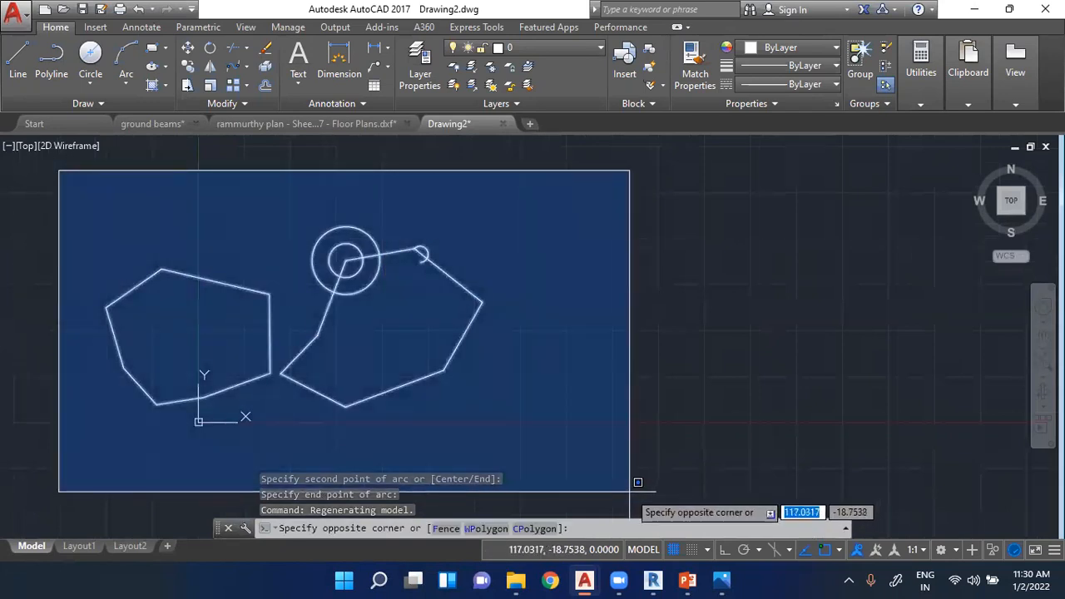
click(505, 450)
key(Delete)
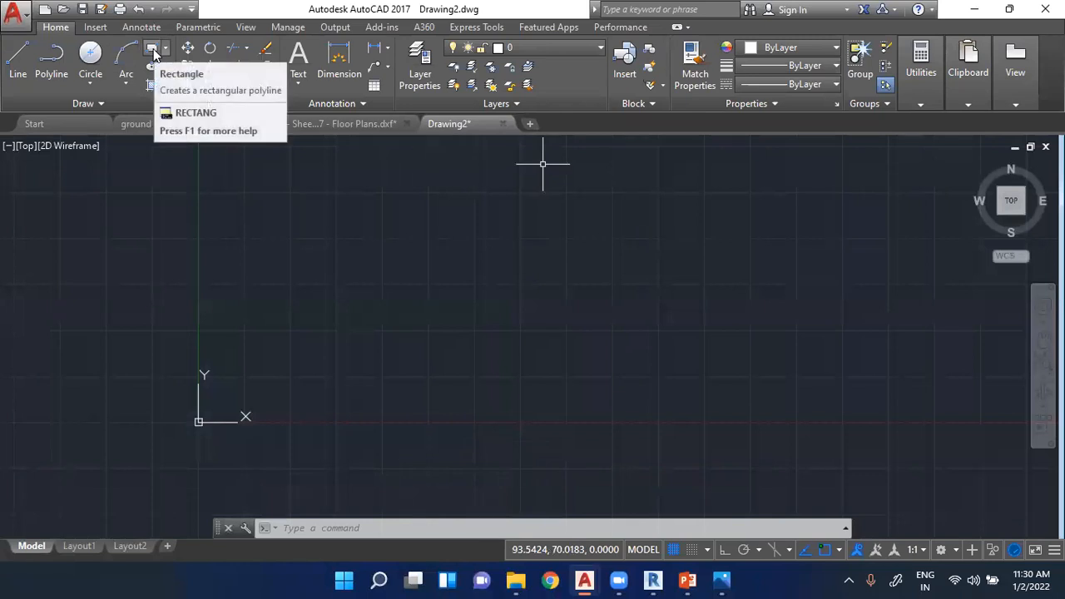
- Try out the Rectangle tool in the empty drawing with a rectangle about 78 wide and 53 high
click(154, 52)
click(253, 189)
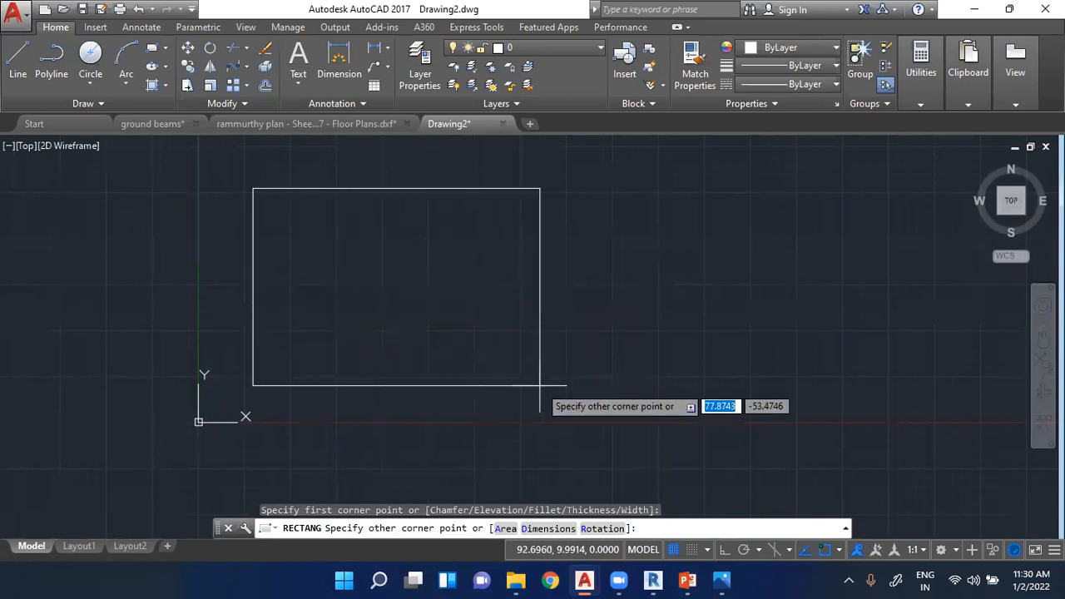
key(Escape)
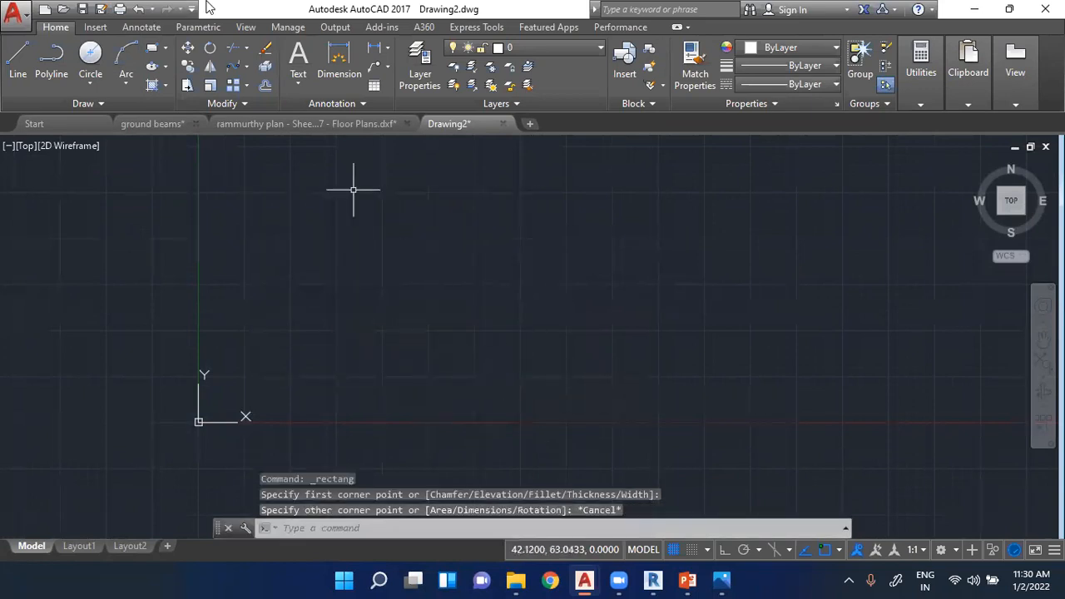
- Try out the Center ellipse option with a long, nearly horizontal first axis above the origin
click(152, 71)
click(314, 271)
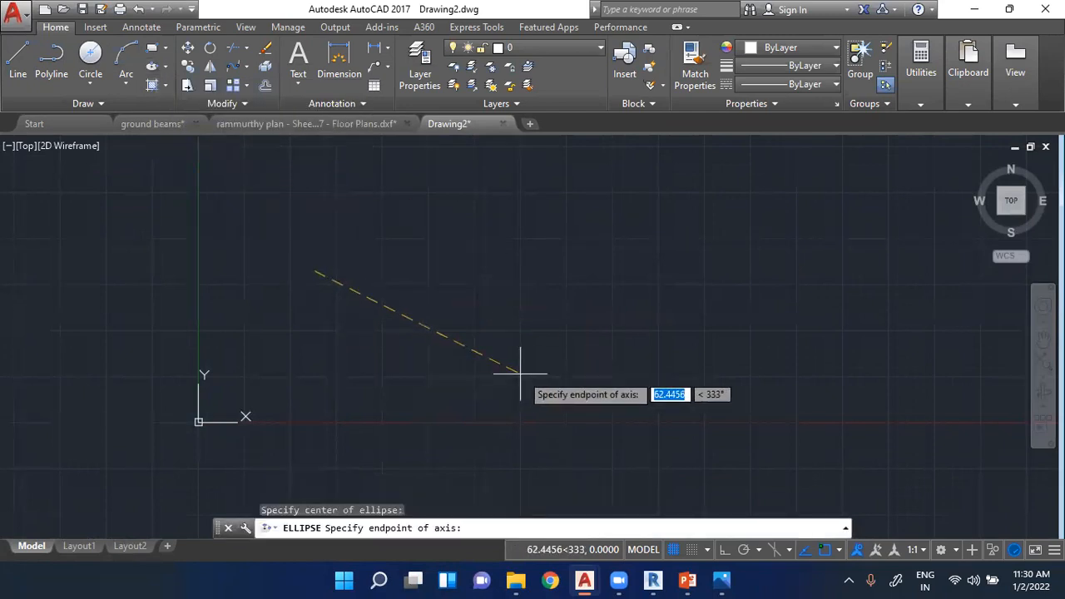
click(487, 260)
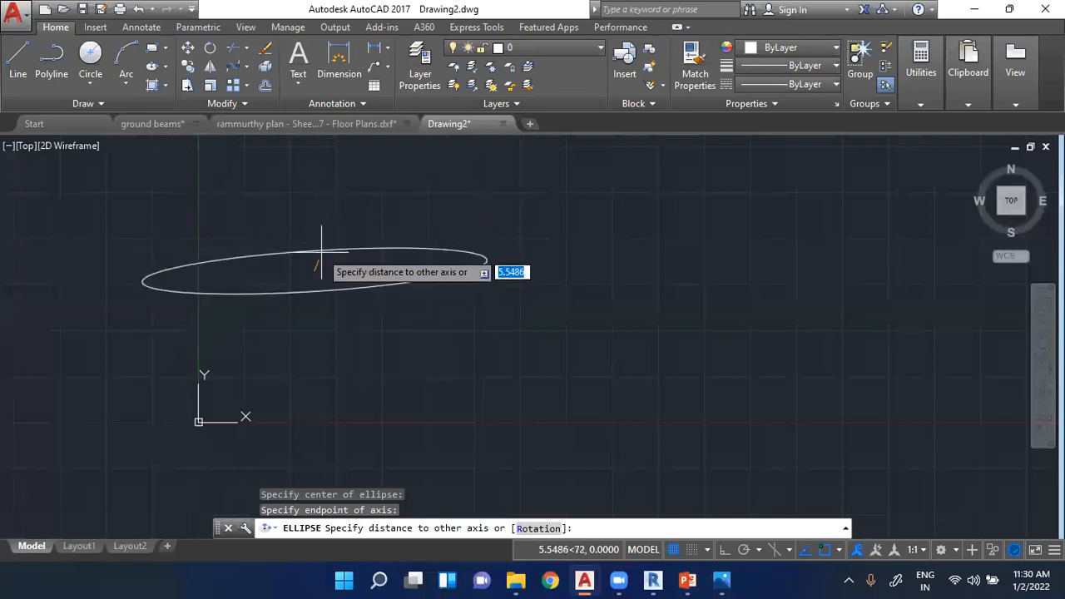
key(Escape)
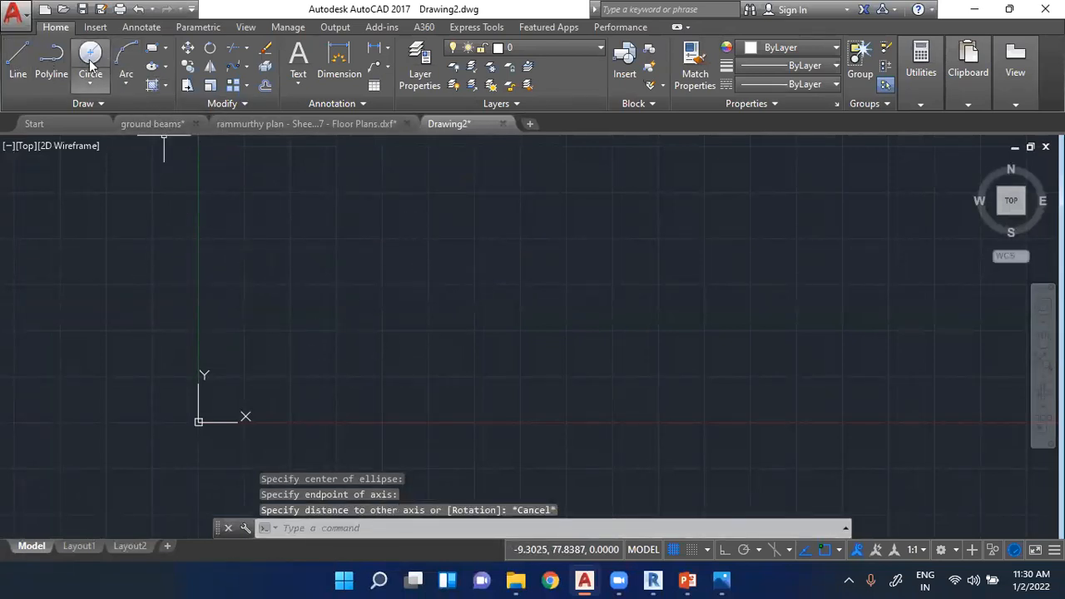
- Draw an upright rectangle above the X axis, just to the positive-X side of the origin
click(153, 85)
click(275, 174)
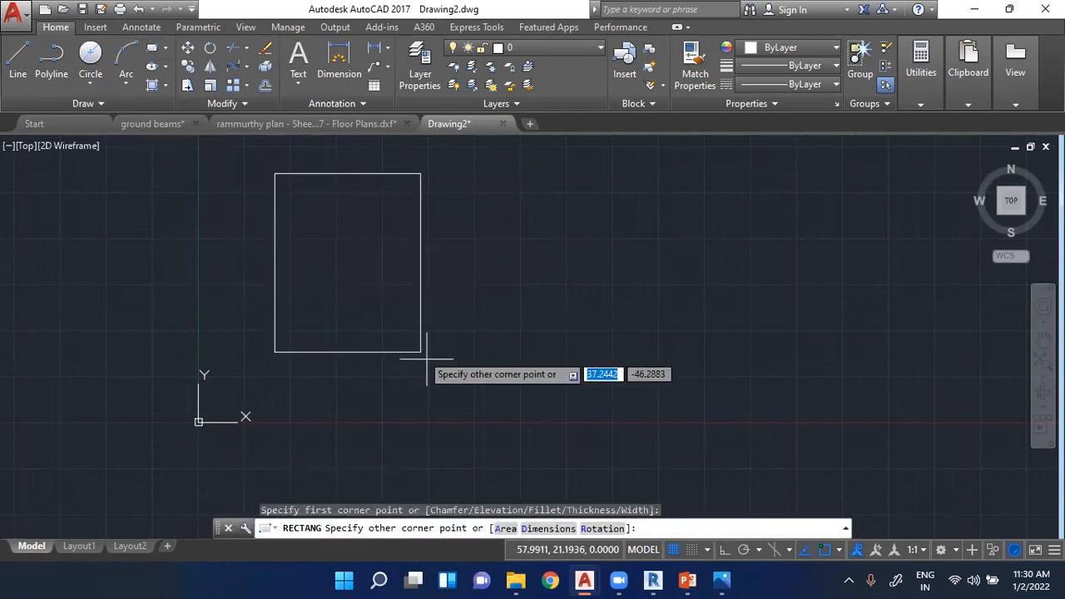
click(436, 366)
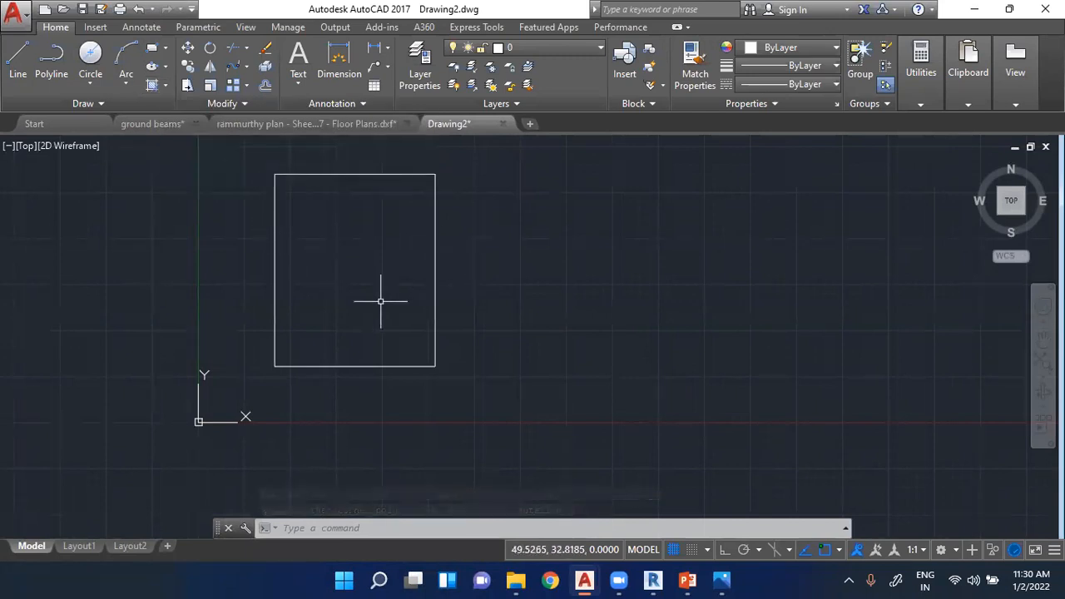
- Hatch the inside of the rectangle with the SOLID pattern and end the Hatch command
click(152, 87)
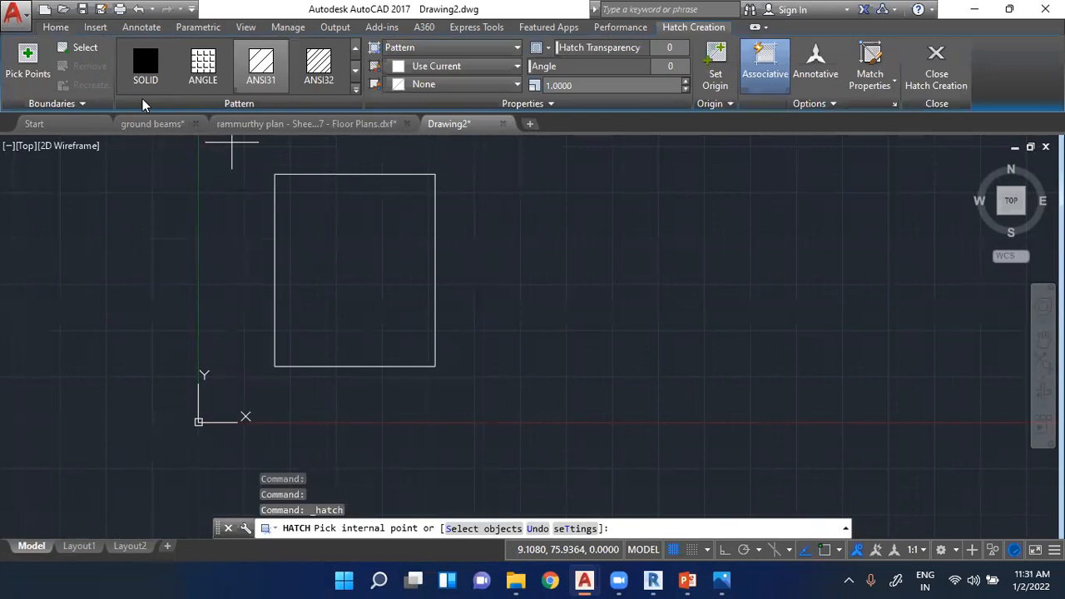
click(150, 68)
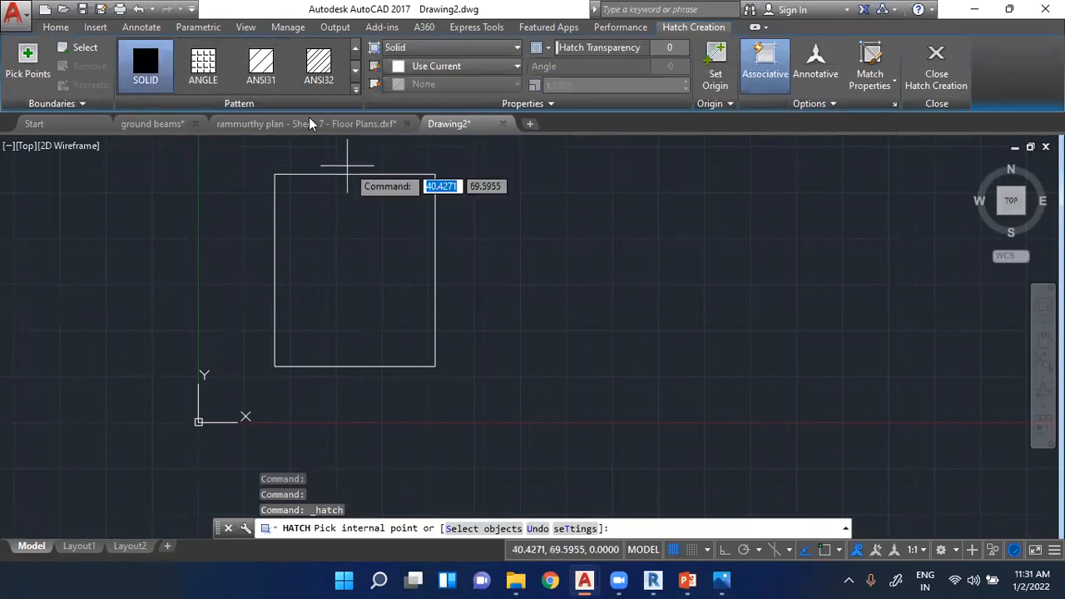
click(357, 75)
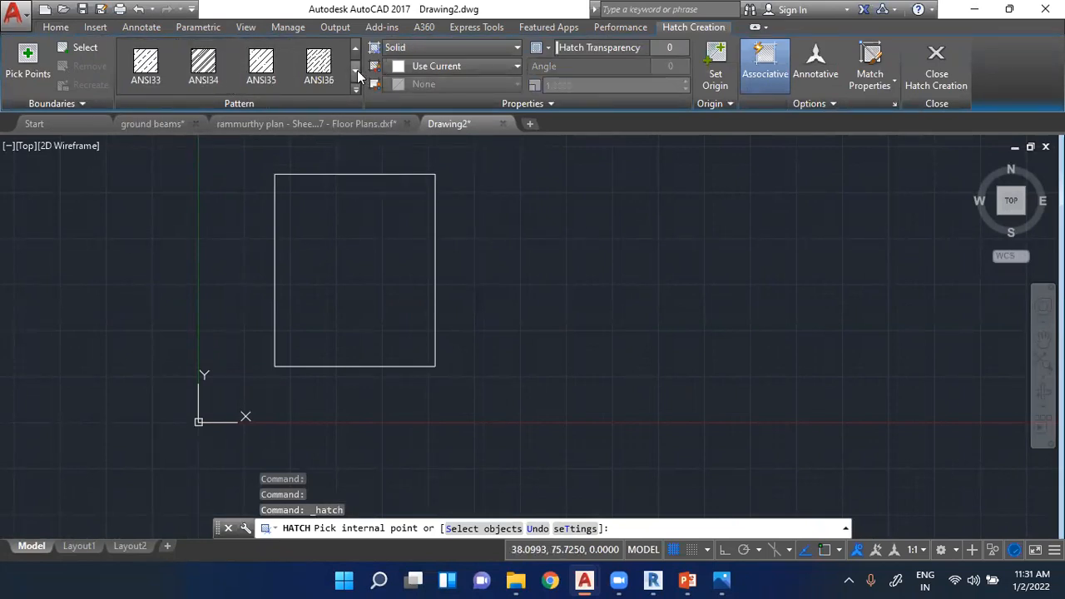
click(356, 48)
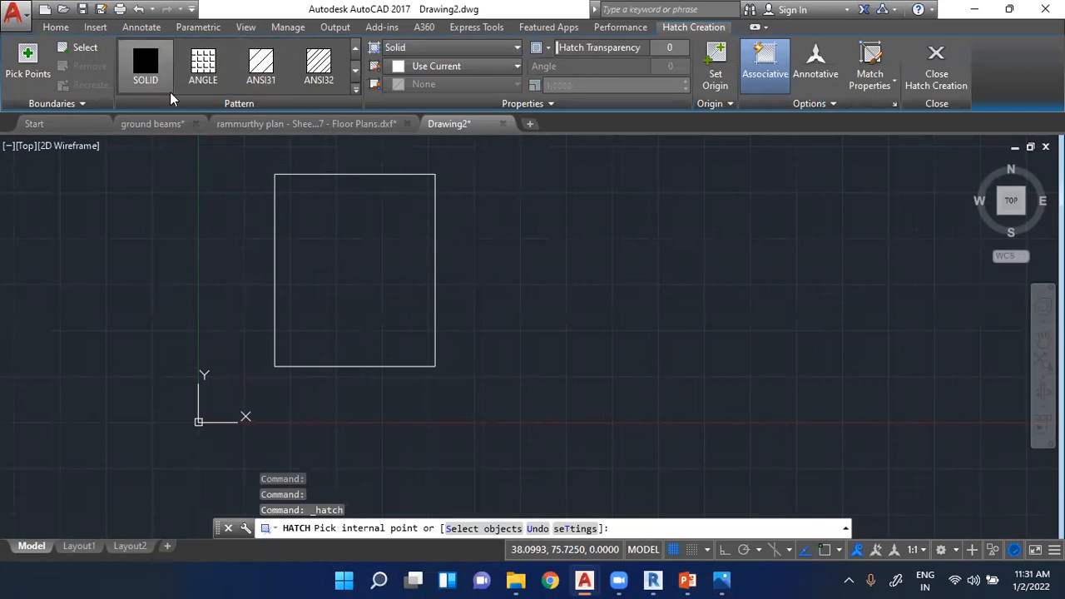
click(358, 250)
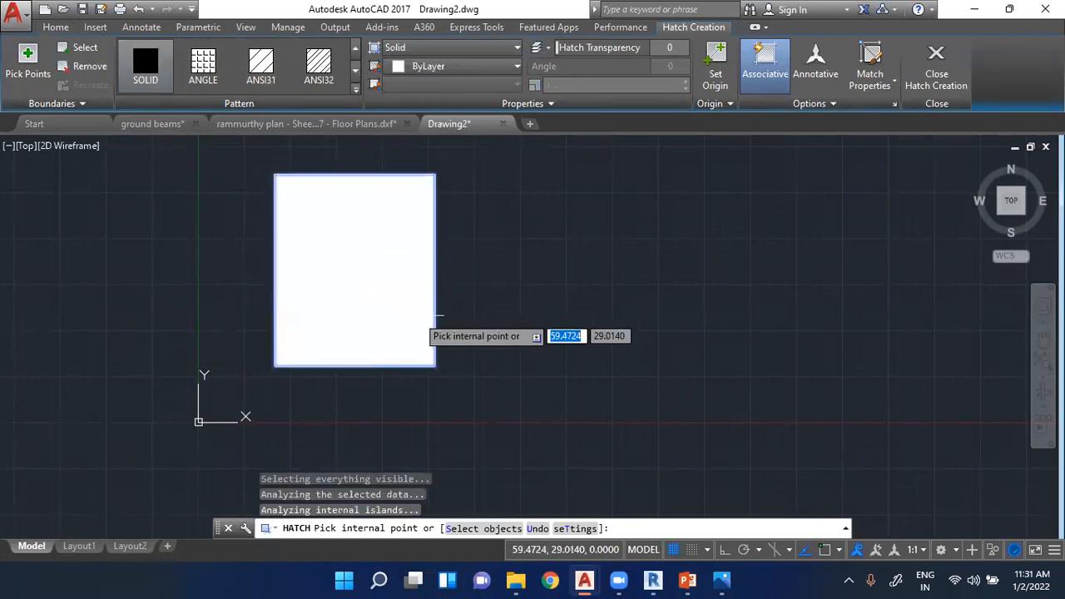
key(Escape)
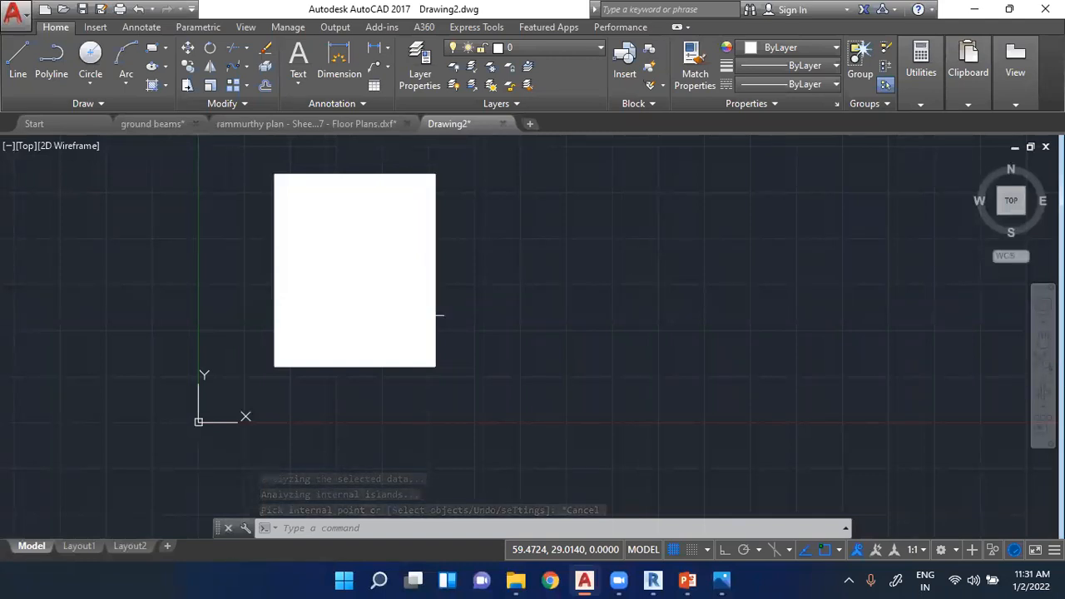
click(145, 101)
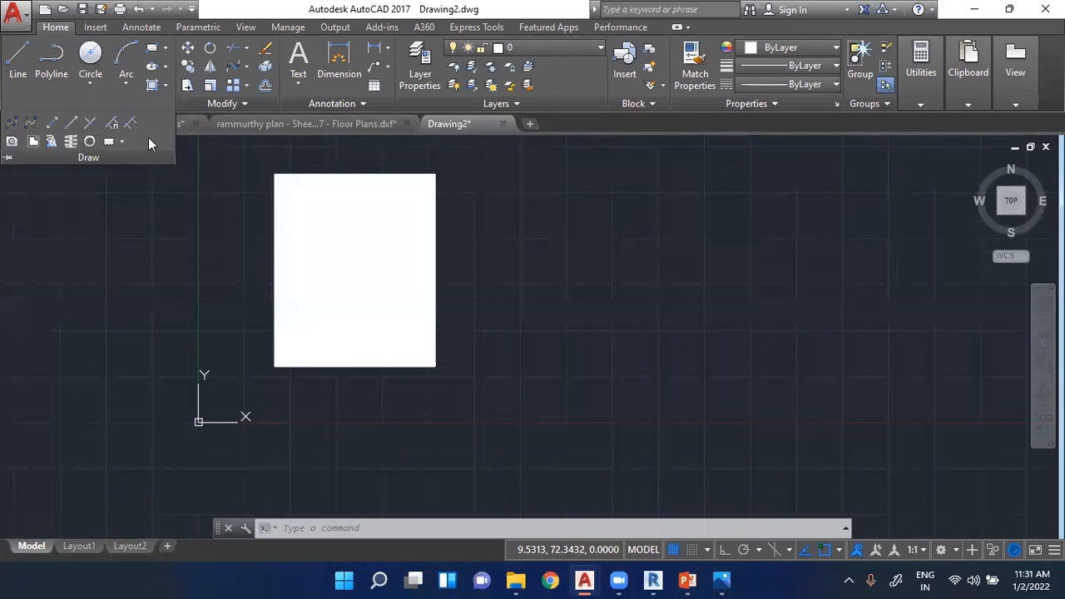
key(Escape)
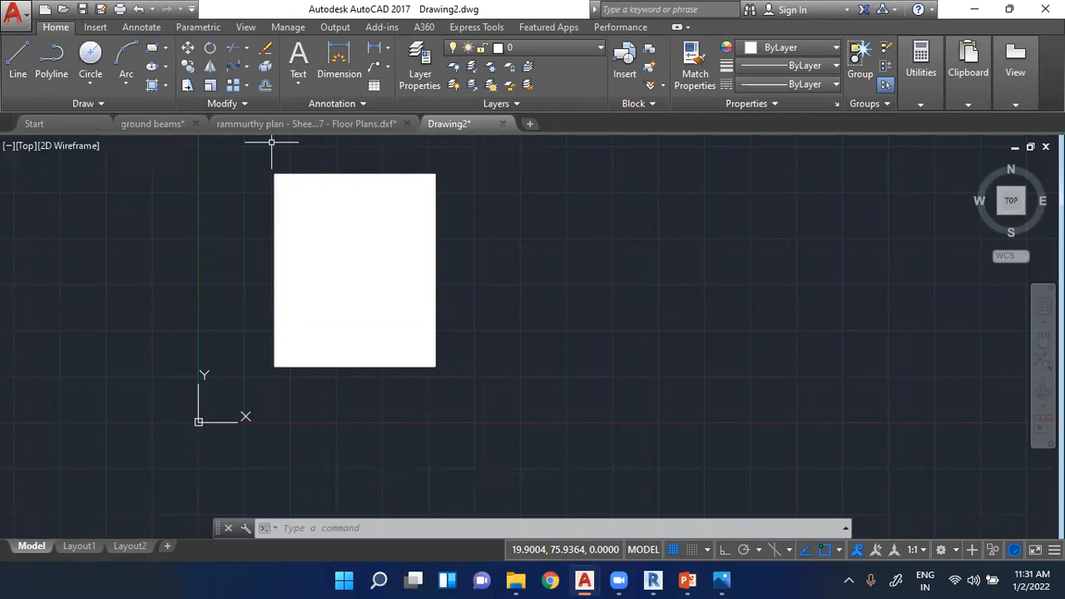
- View the open floor plans drawing, switch to the ground beams drawing, and examine its section details up close
click(278, 125)
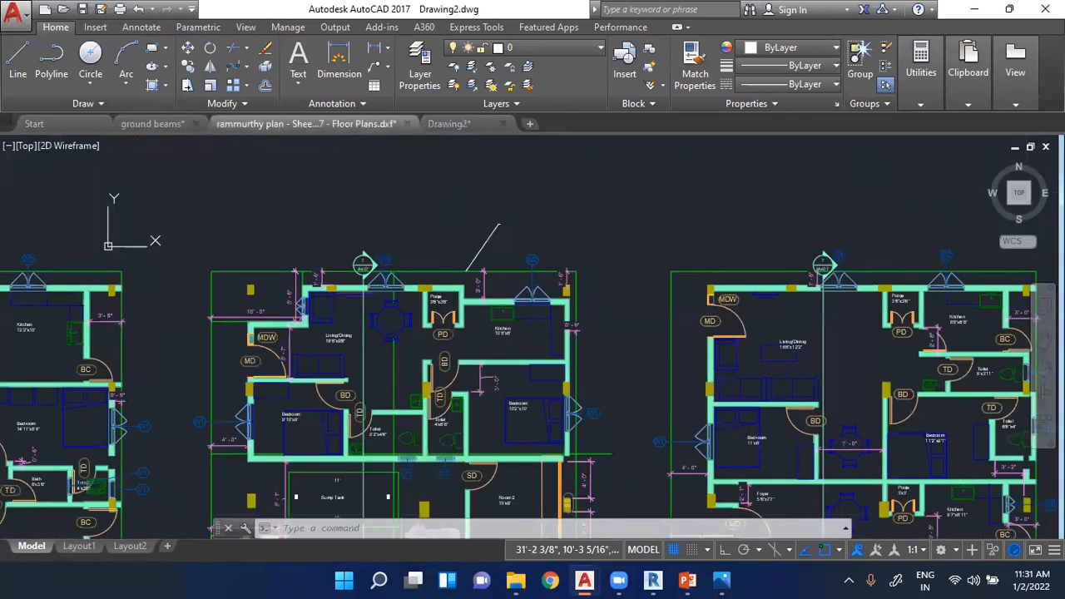
scroll(258, 223, down, 4)
click(152, 125)
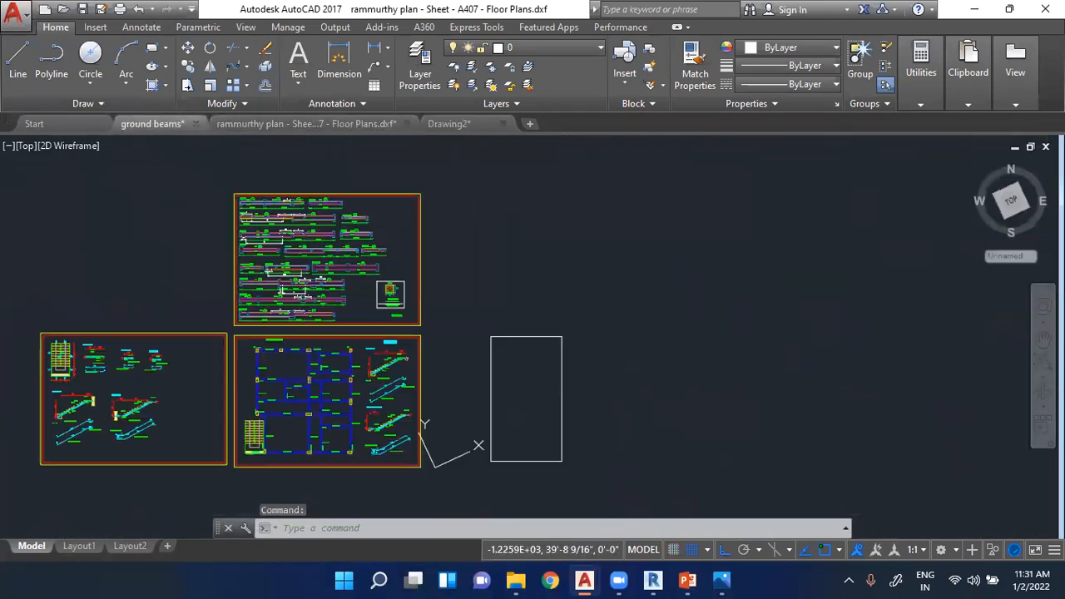
scroll(104, 387, up, 6)
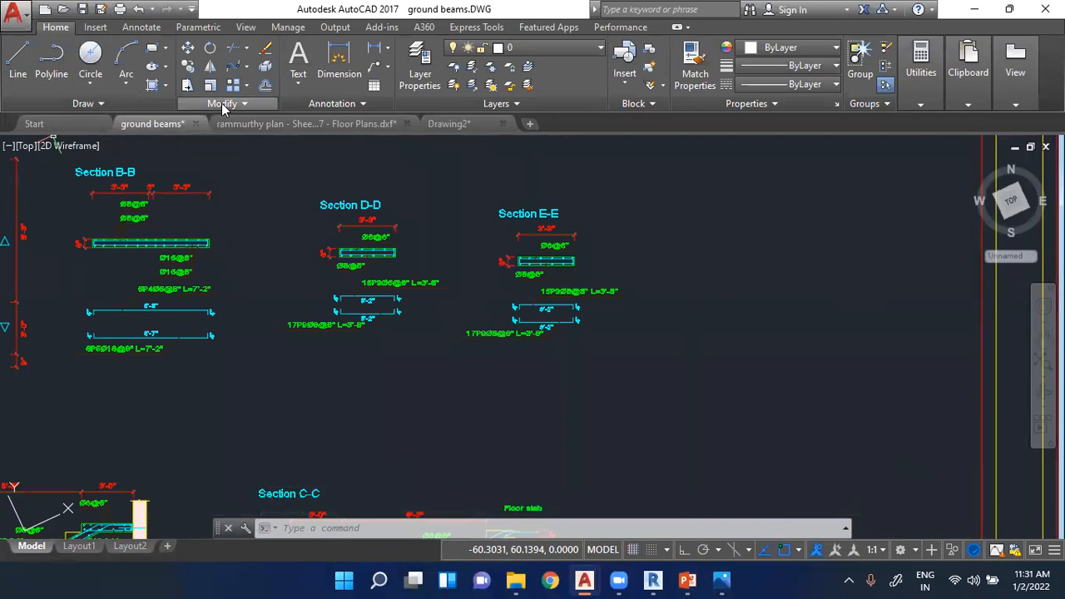
- Return to the ground beams drawing and try to stretch the Section D-D title by its start grip
click(462, 125)
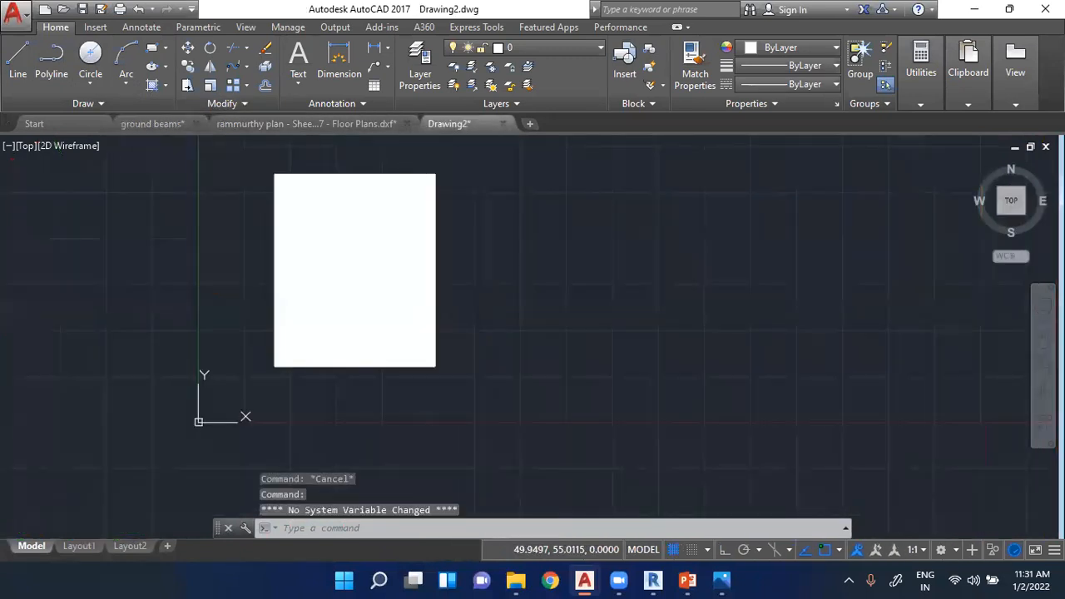
click(183, 124)
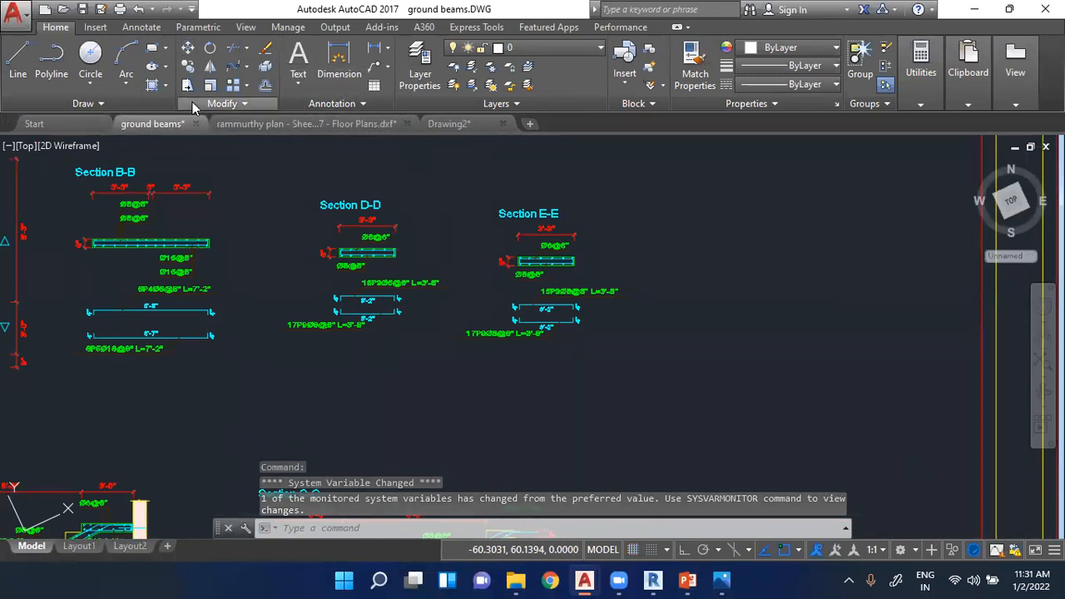
click(309, 186)
click(326, 205)
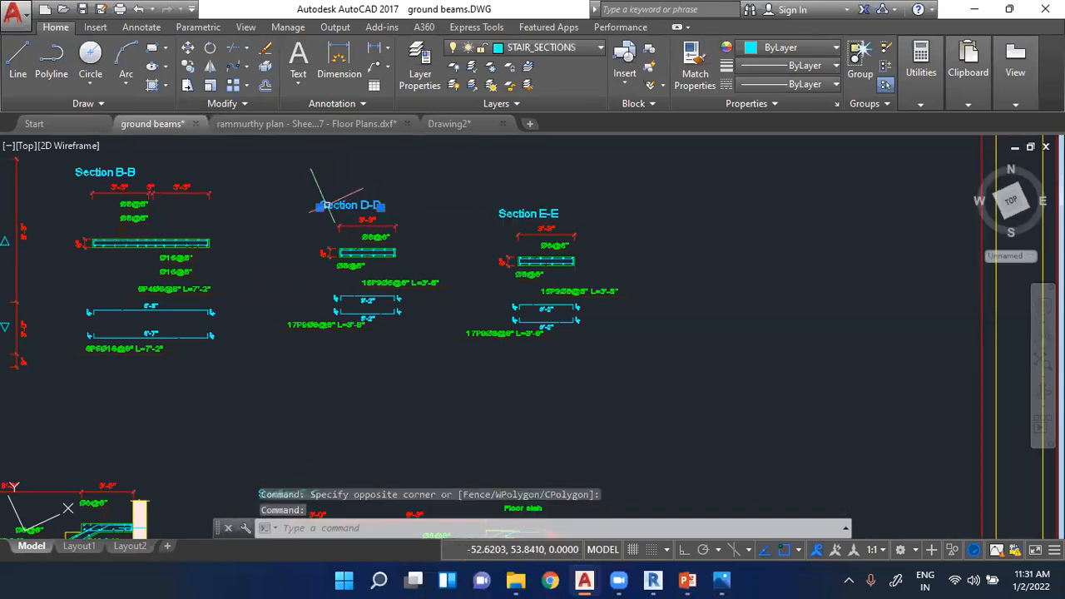
scroll(327, 205, up, 4)
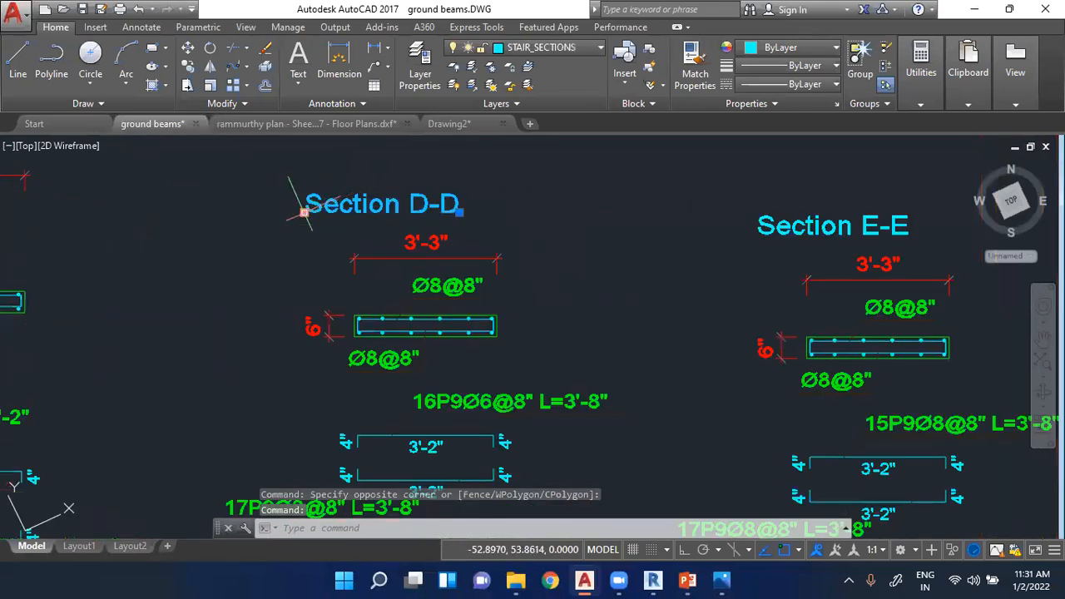
click(304, 212)
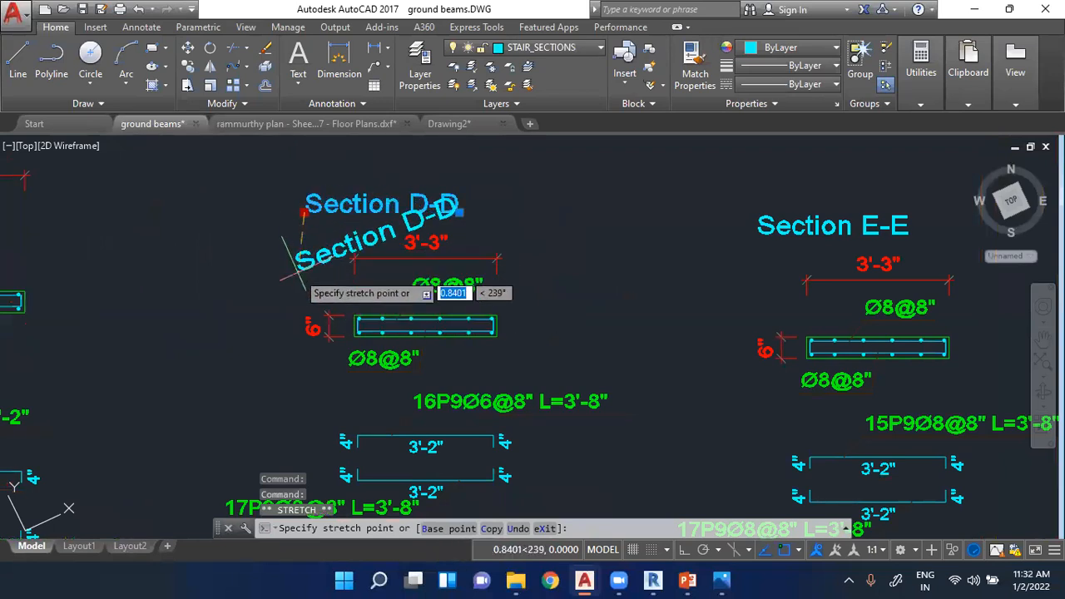
key(Escape)
scroll(287, 218, up, 5)
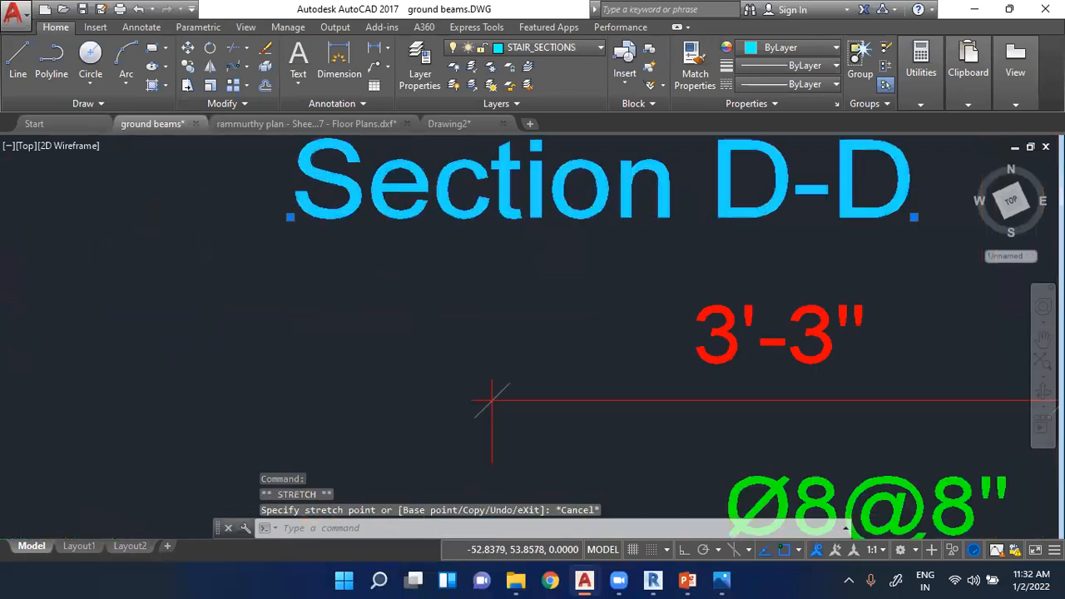
click(281, 223)
scroll(283, 221, down, 8)
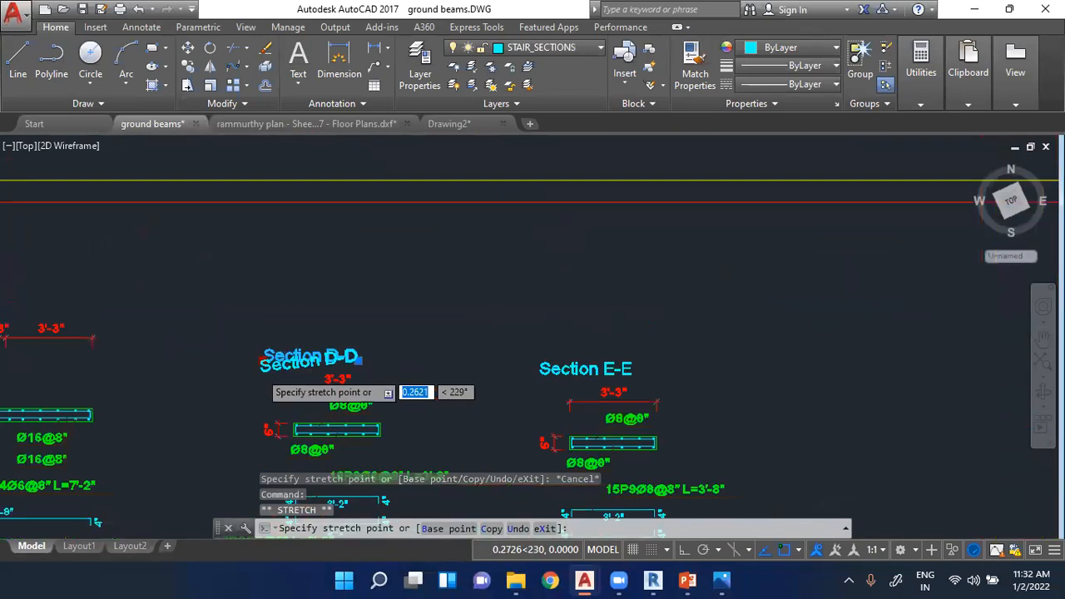
scroll(259, 371, down, 2)
key(Escape)
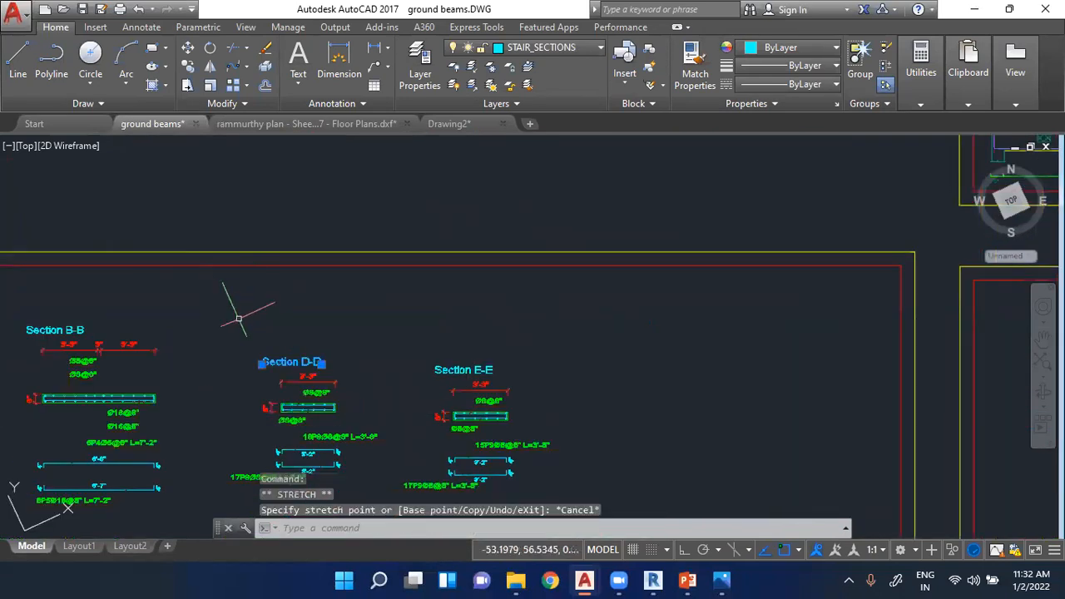
- Try to move the Section D-D title diagonally up from its section detail
click(188, 49)
scroll(274, 358, up, 3)
click(283, 346)
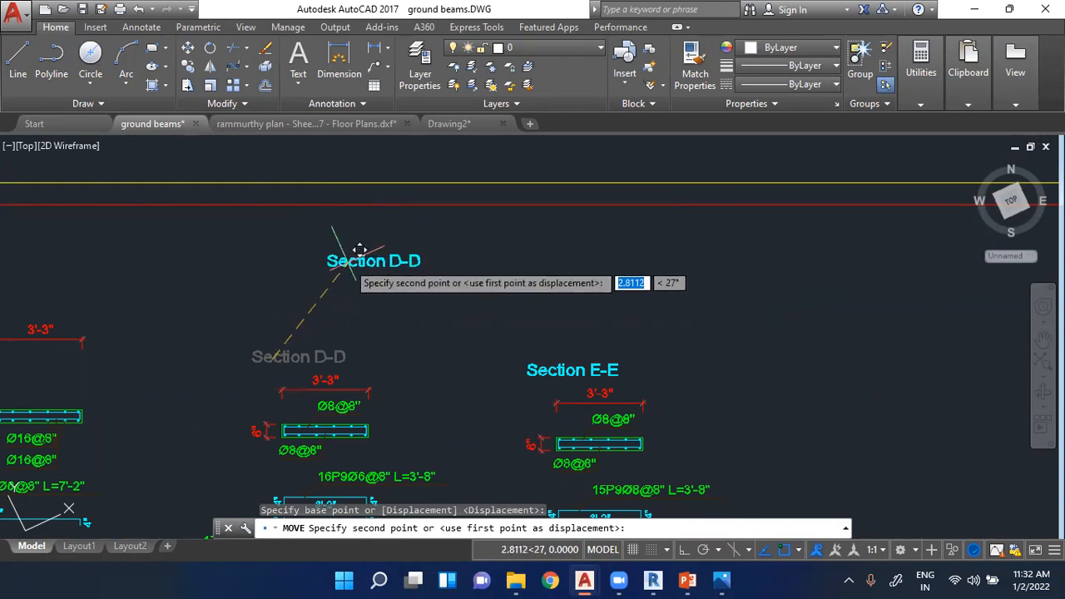
key(Escape)
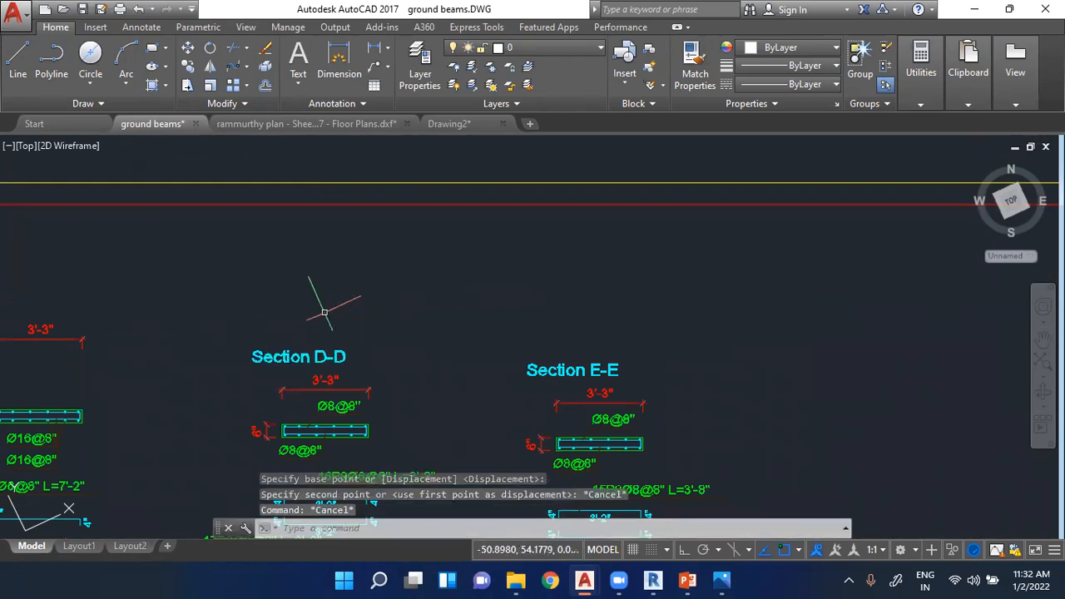
click(283, 354)
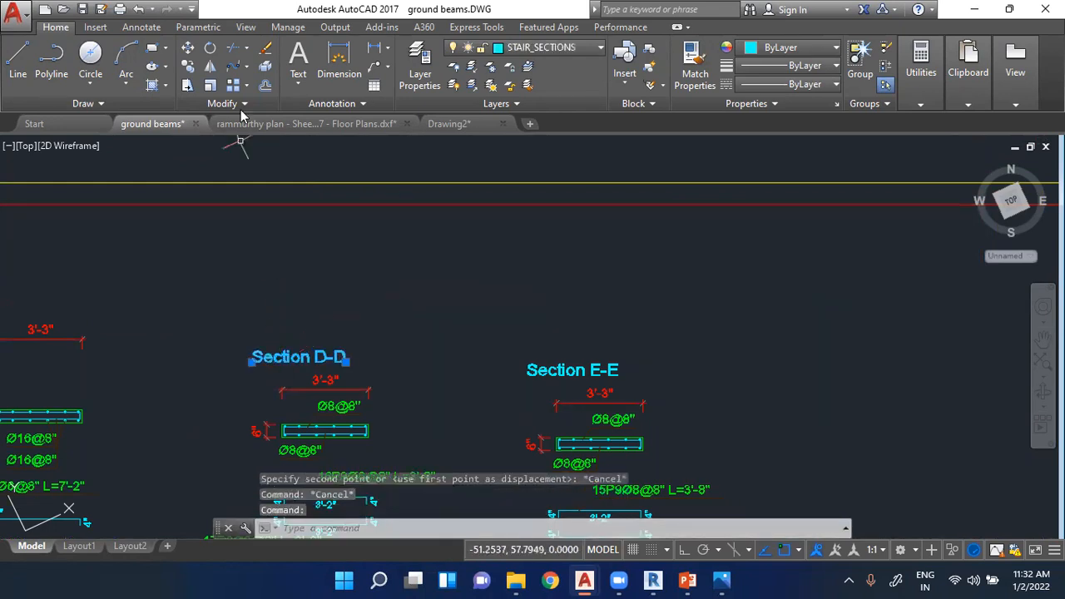
click(190, 75)
key(Escape)
key(Escape)
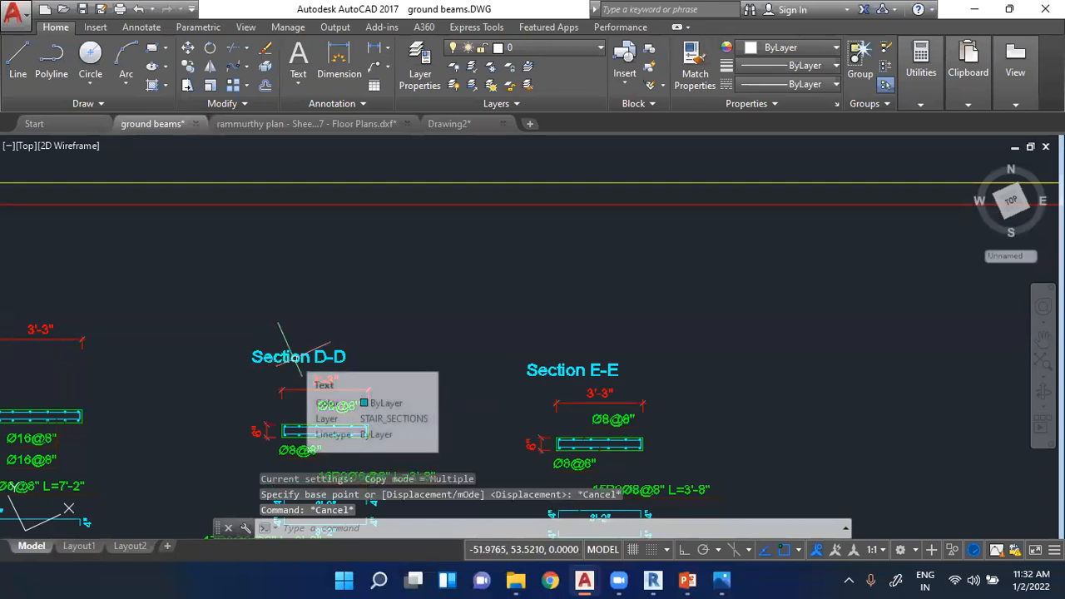
click(294, 355)
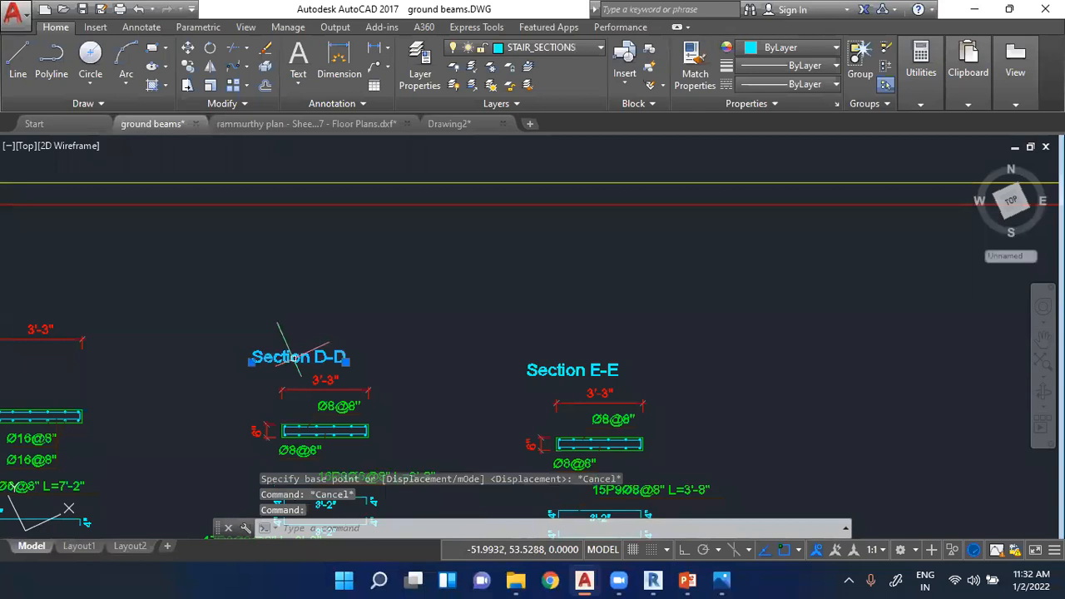
key(Escape)
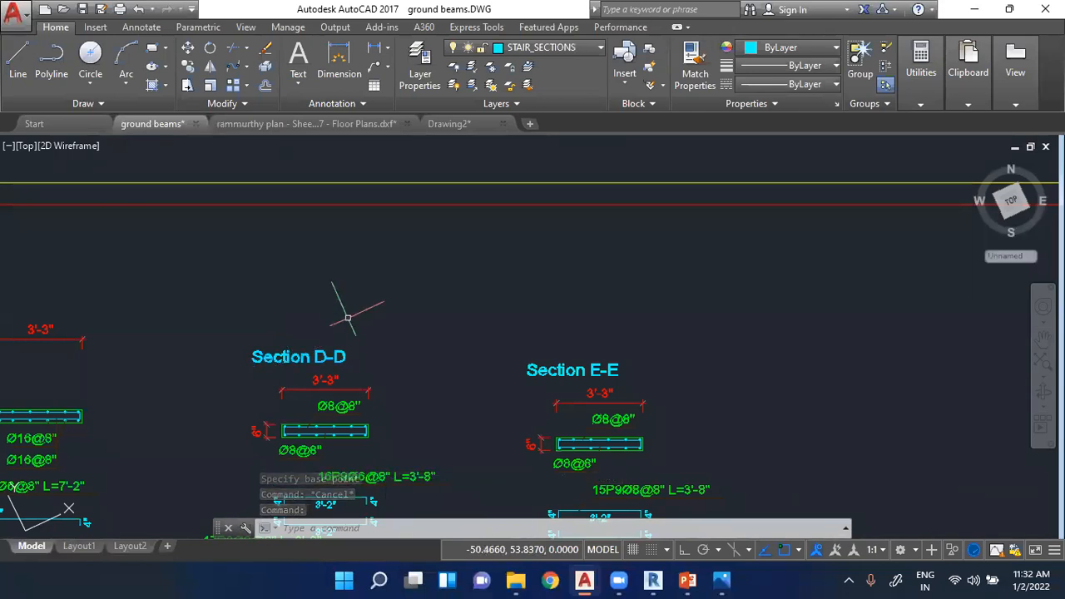
- Move the Section D-D title almost straight up from its section, closer to the sheet border
click(314, 350)
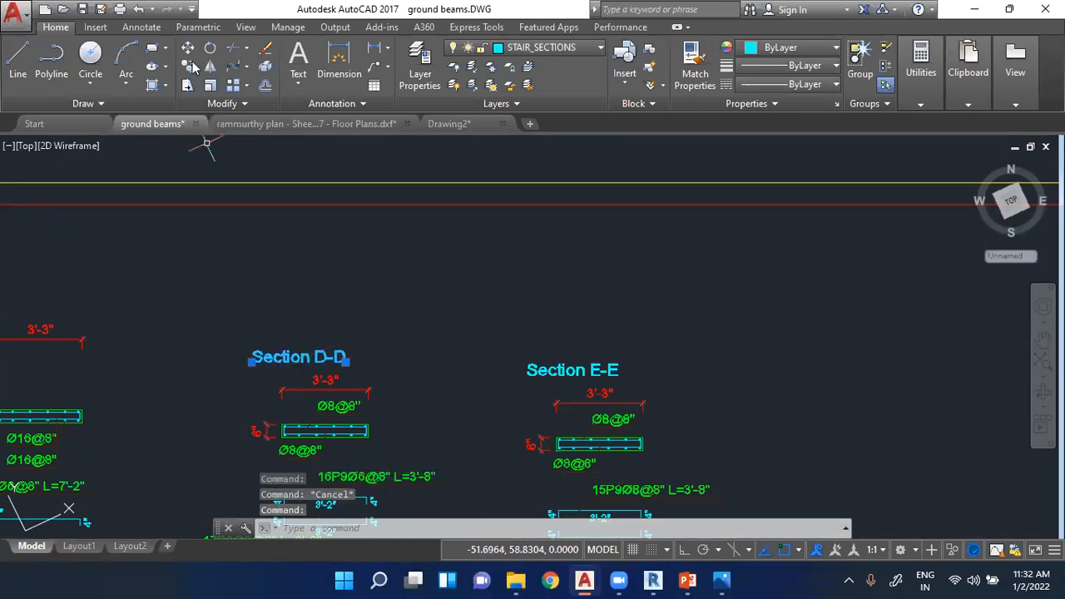
click(189, 50)
click(301, 358)
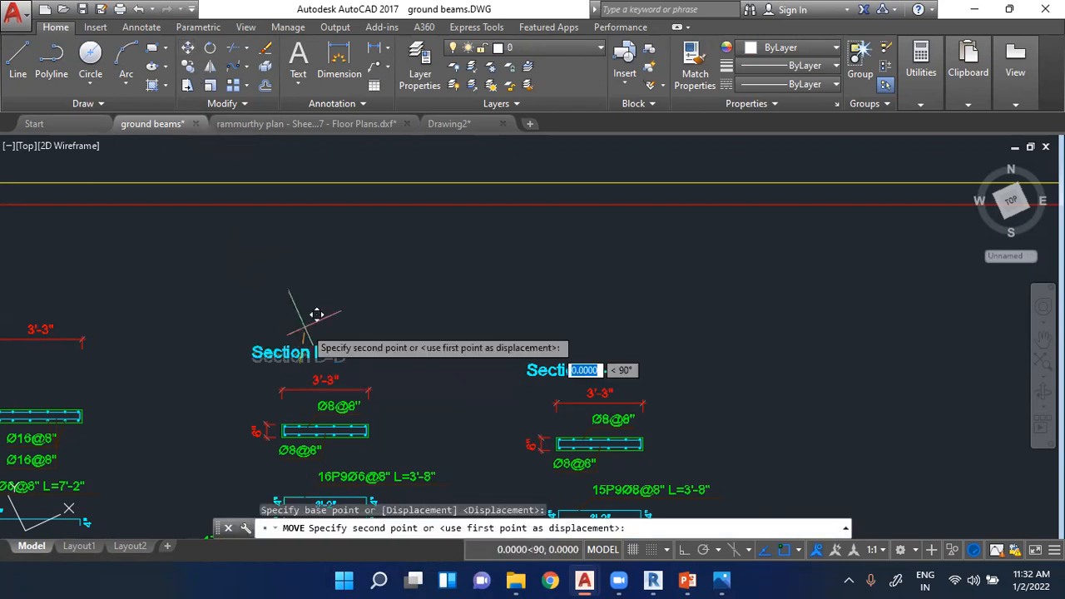
click(313, 267)
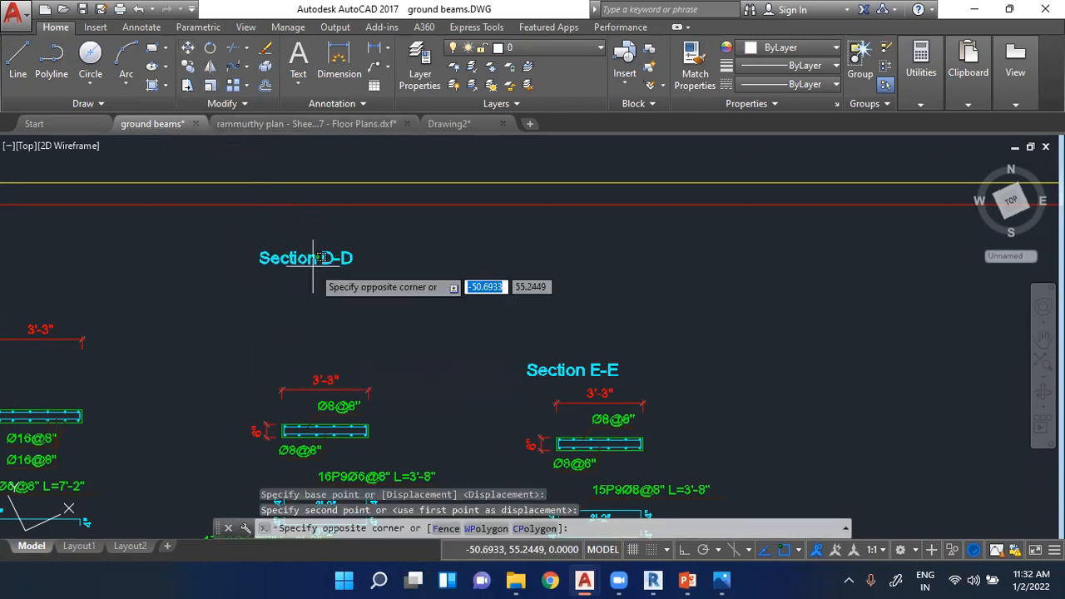
- Copy the Section D-D title four times, stacking the copies above the Section E-E title, and end the Copy command
click(314, 265)
click(307, 258)
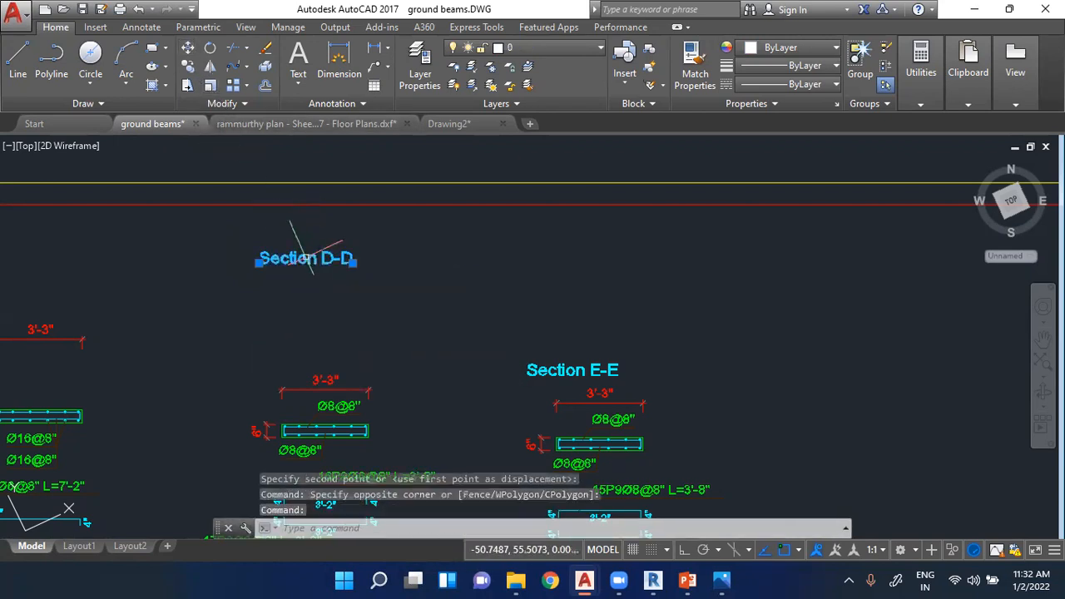
click(190, 67)
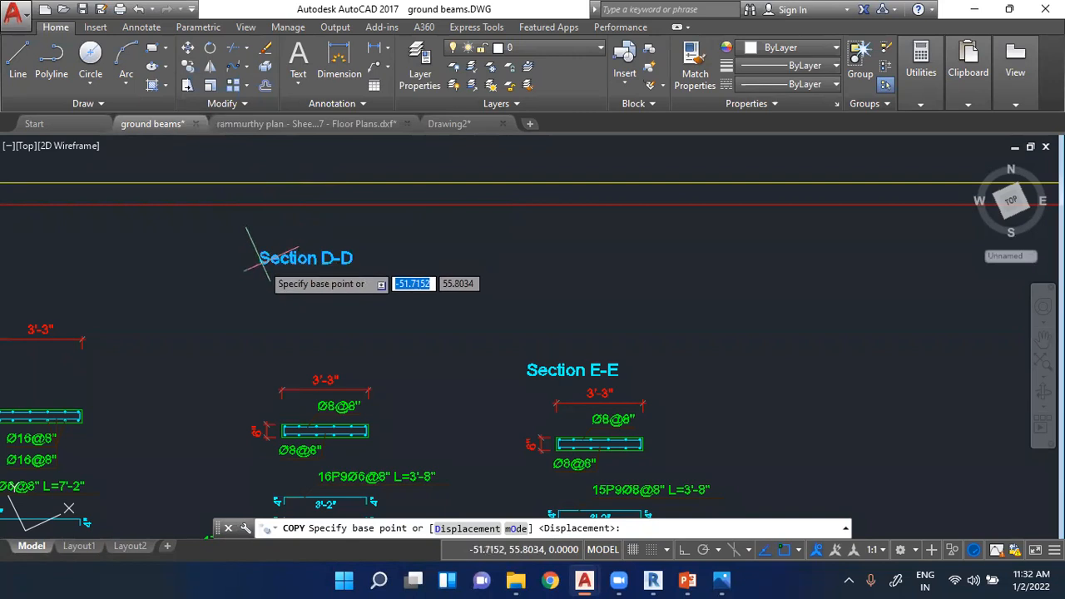
scroll(260, 260, up, 5)
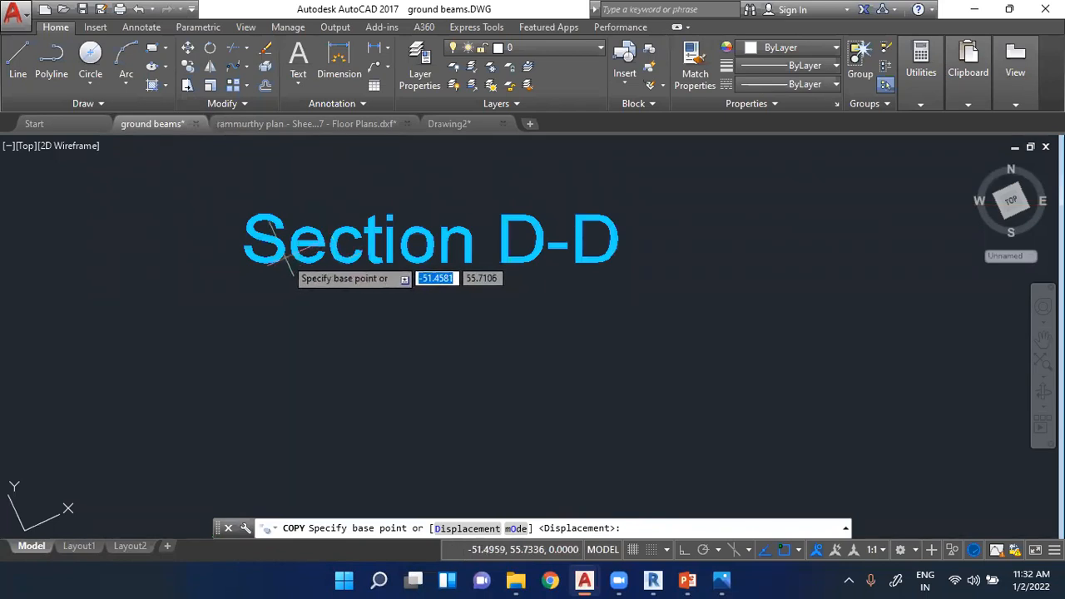
click(259, 257)
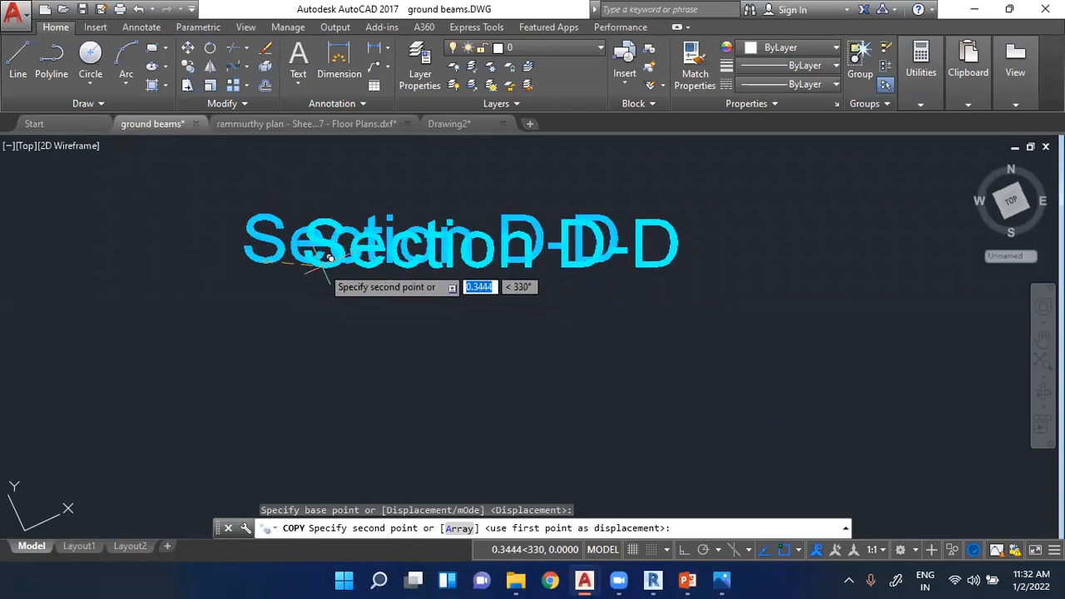
scroll(166, 241, down, 4)
scroll(493, 346, up, 5)
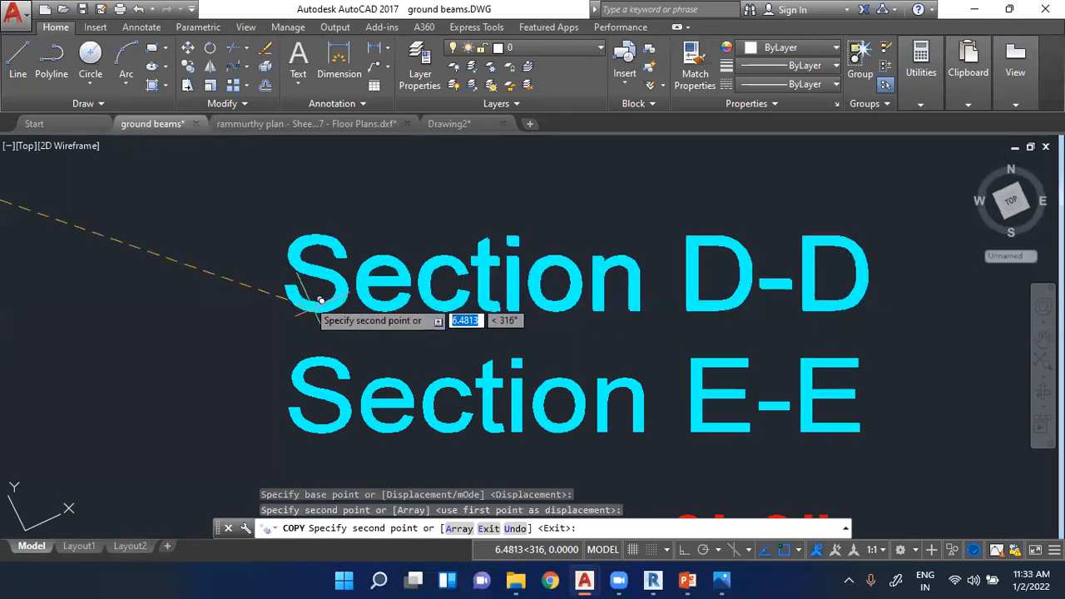
scroll(310, 291, down, 4)
scroll(266, 266, up, 4)
click(267, 283)
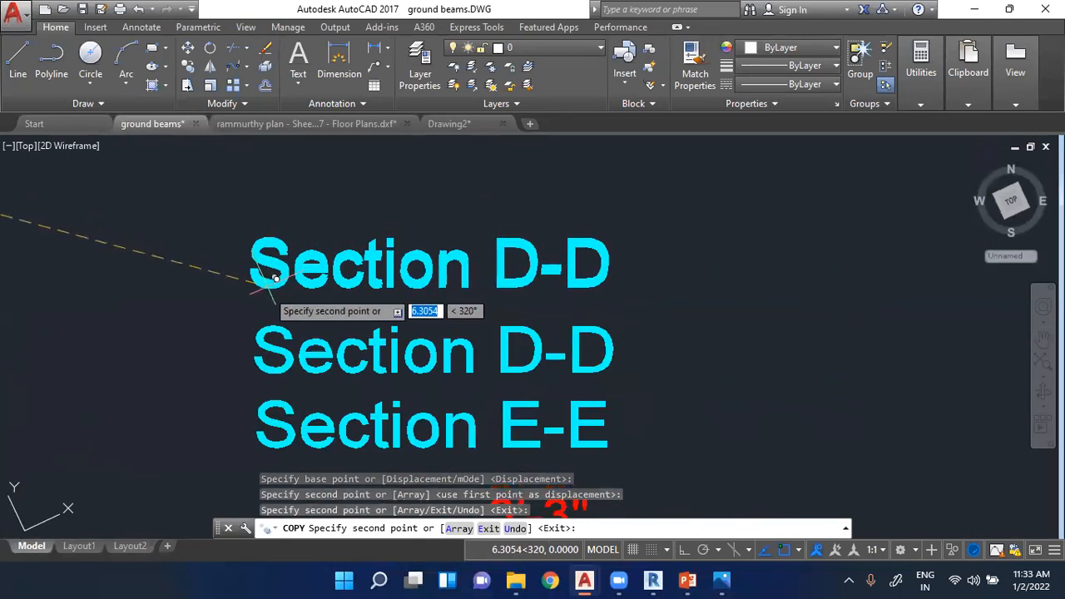
scroll(268, 300, down, 3)
click(268, 272)
scroll(263, 267, up, 1)
scroll(268, 267, up, 4)
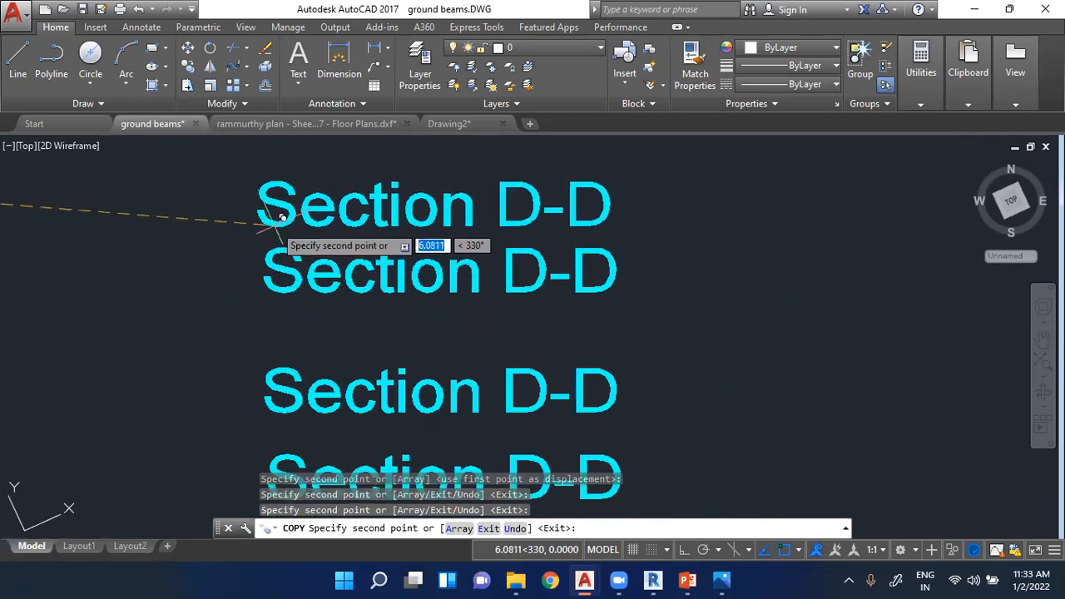
key(Escape)
scroll(385, 314, down, 4)
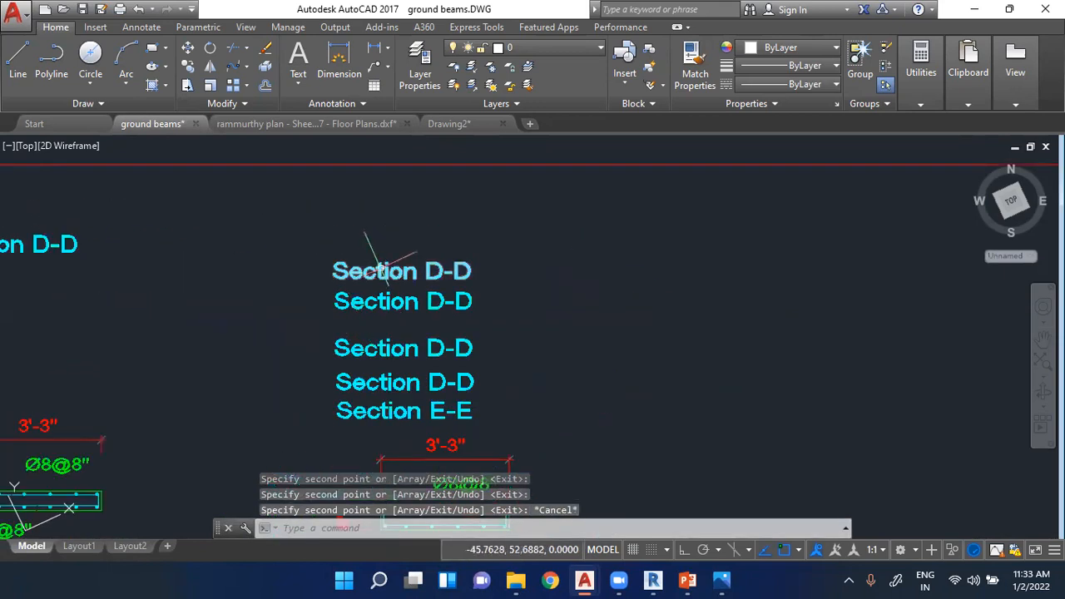
click(379, 270)
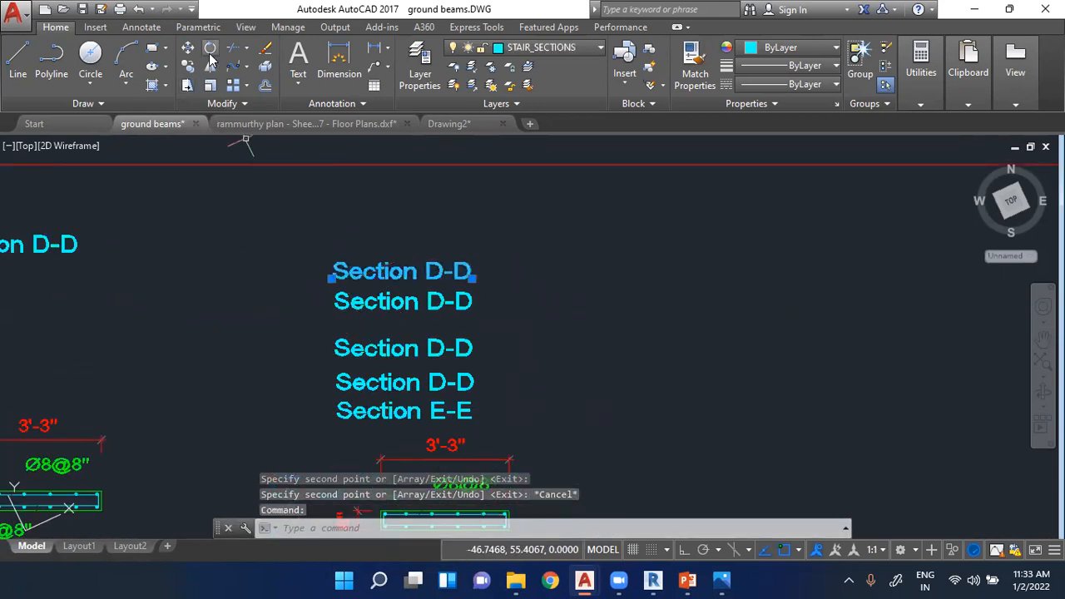
scroll(385, 265, up, 1)
scroll(384, 265, down, 5)
key(Escape)
scroll(392, 244, up, 3)
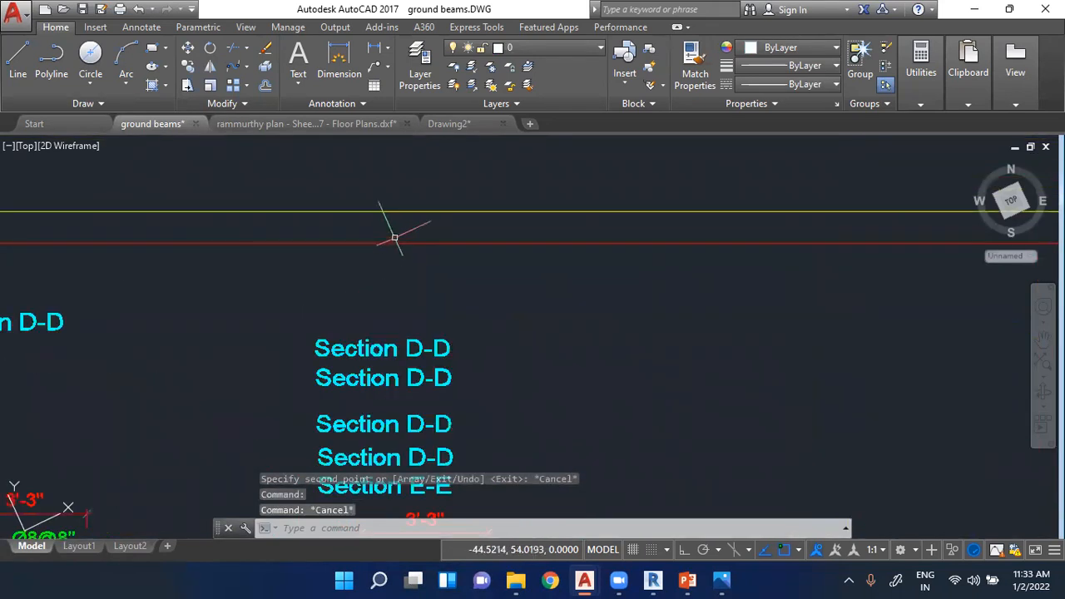
click(390, 243)
scroll(321, 250, down, 5)
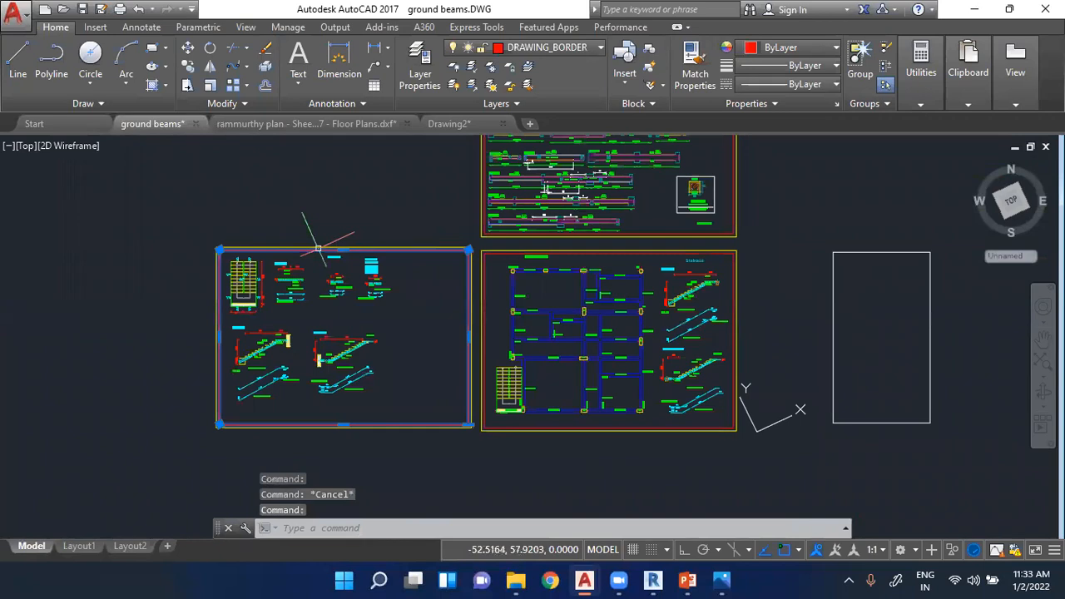
scroll(316, 240, up, 5)
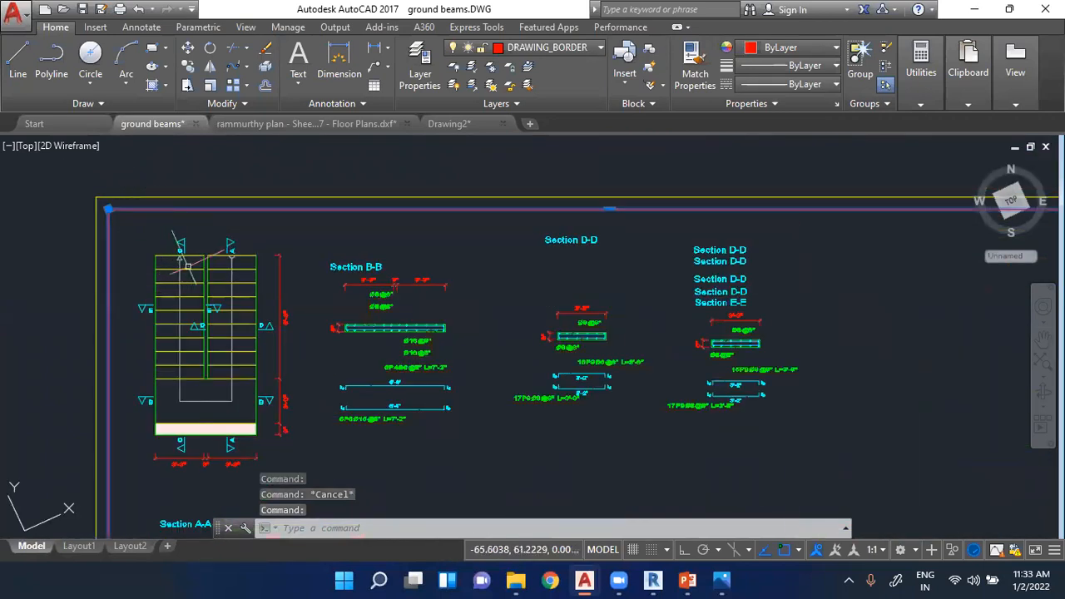
key(Escape)
scroll(193, 283, up, 4)
key(Escape)
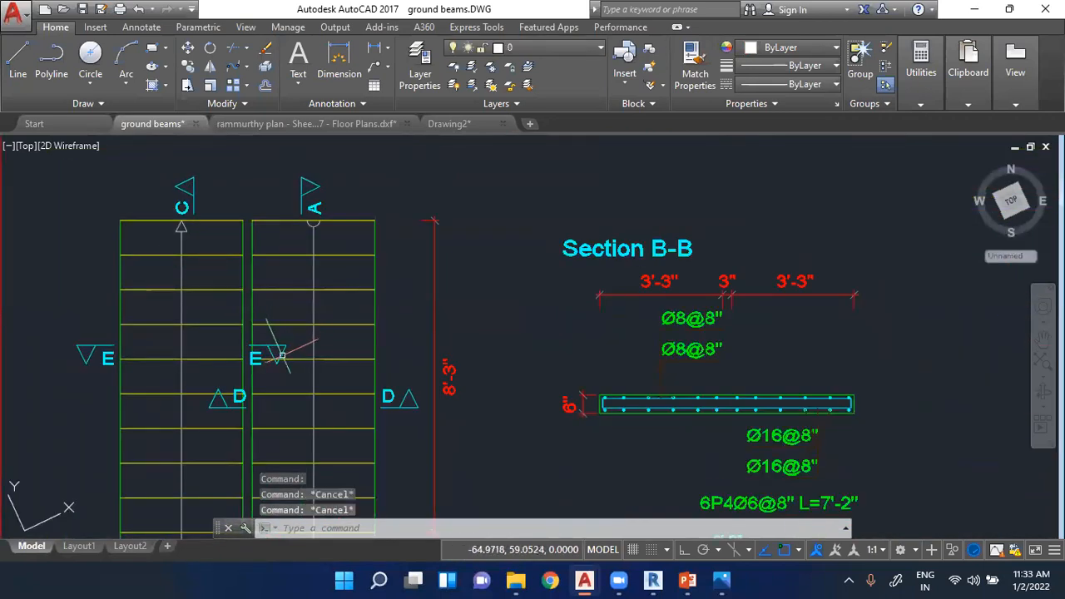
click(571, 405)
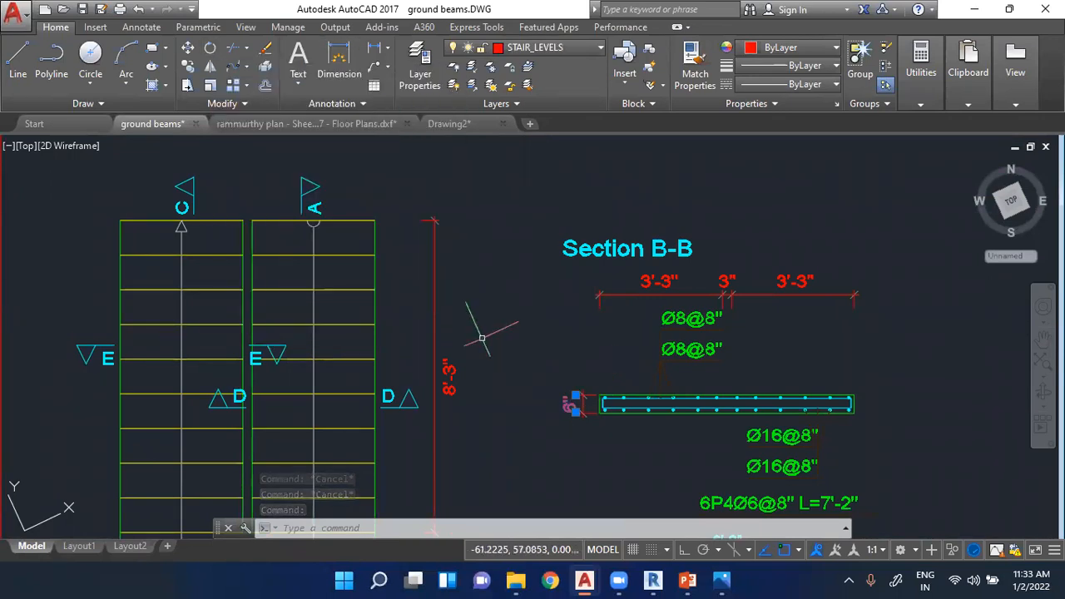
- Rotate the vertical 8'-3" dimension line beside the stair plan about a point near its middle, to a diagonal rising toward Section B-B
click(434, 274)
scroll(416, 275, down, 4)
scroll(402, 341, up, 5)
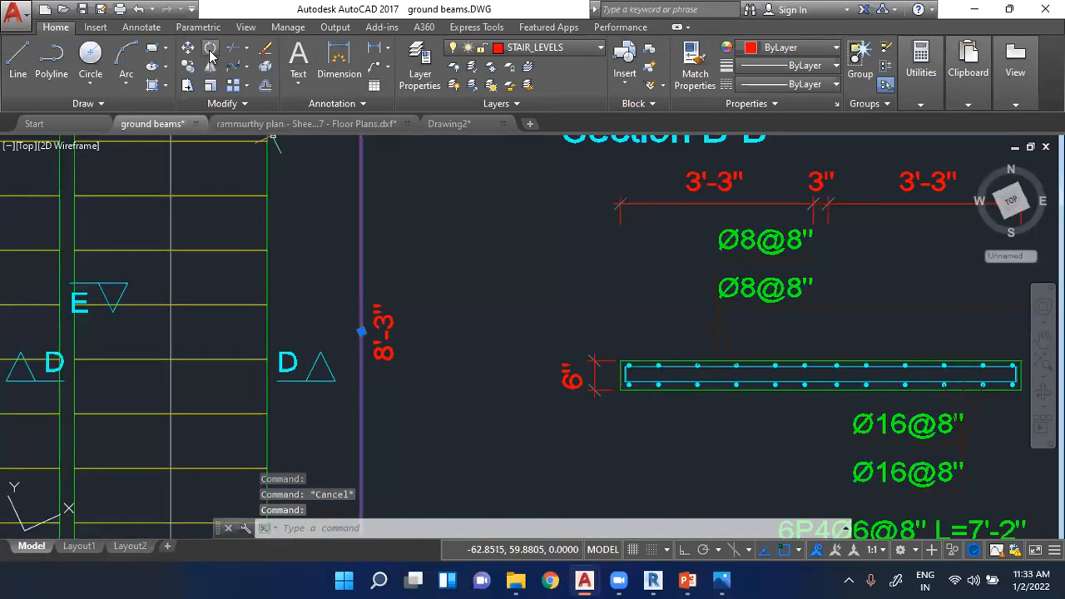
scroll(375, 350, down, 4)
scroll(375, 349, up, 6)
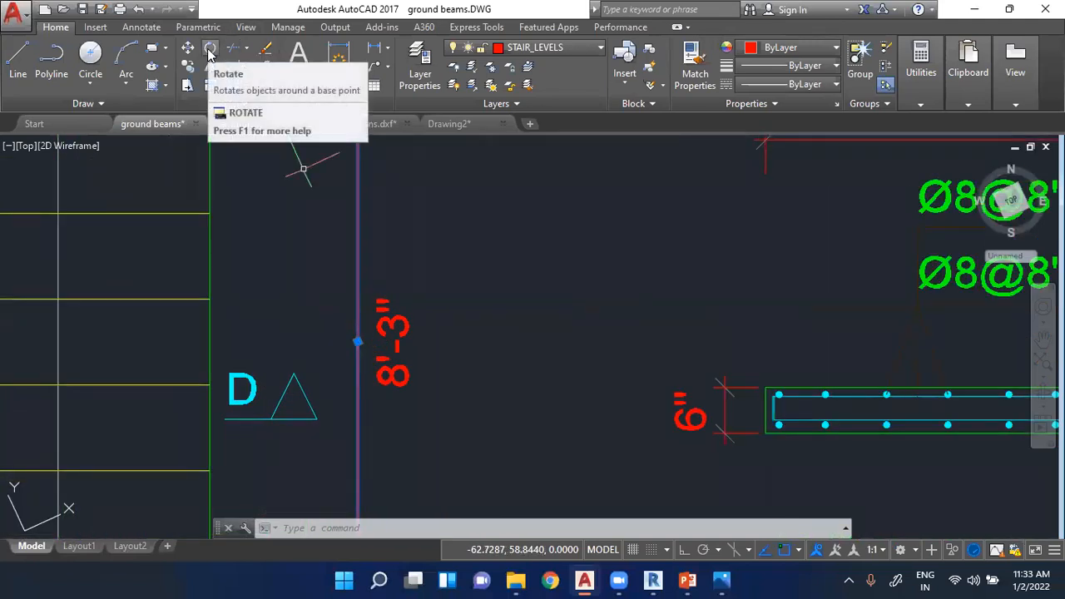
click(210, 55)
click(357, 307)
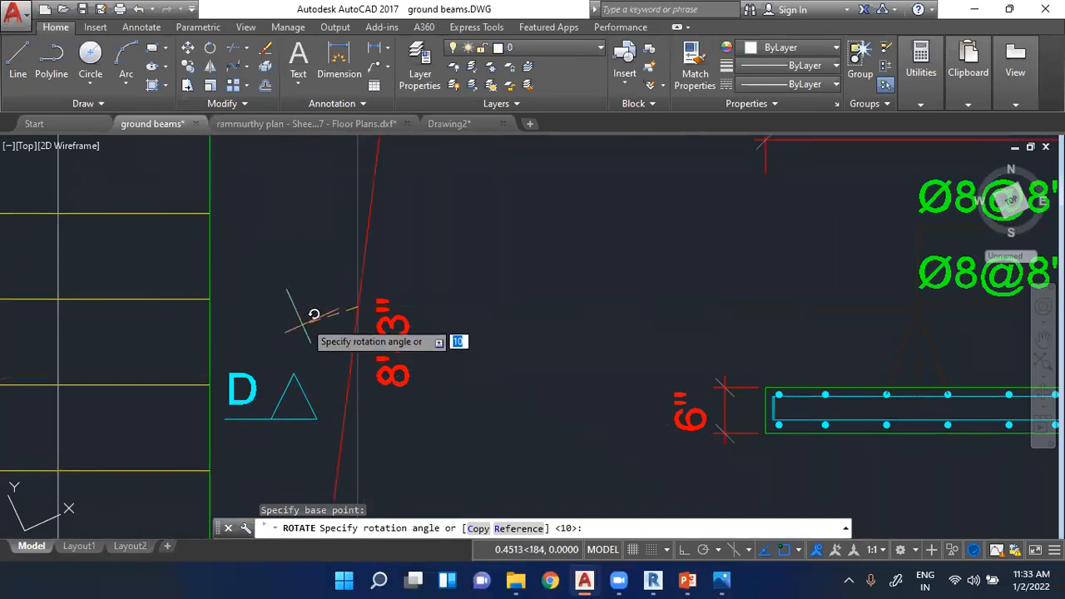
scroll(423, 333, down, 2)
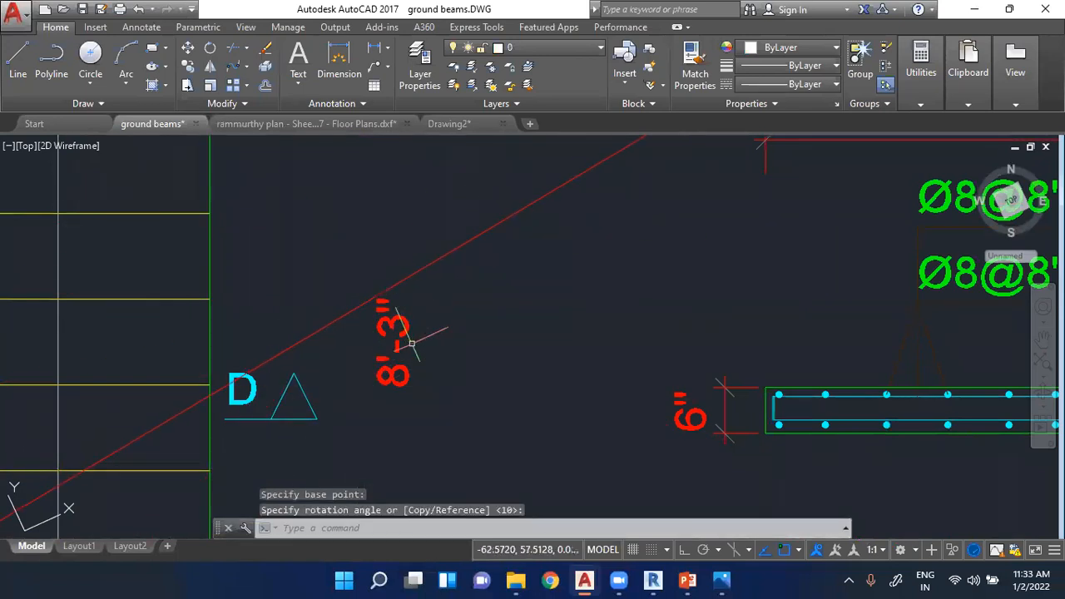
- Undo the rotation of the 8'-3" dimension line beside the stair plan
key(ctrl+z)
key(ctrl+z)
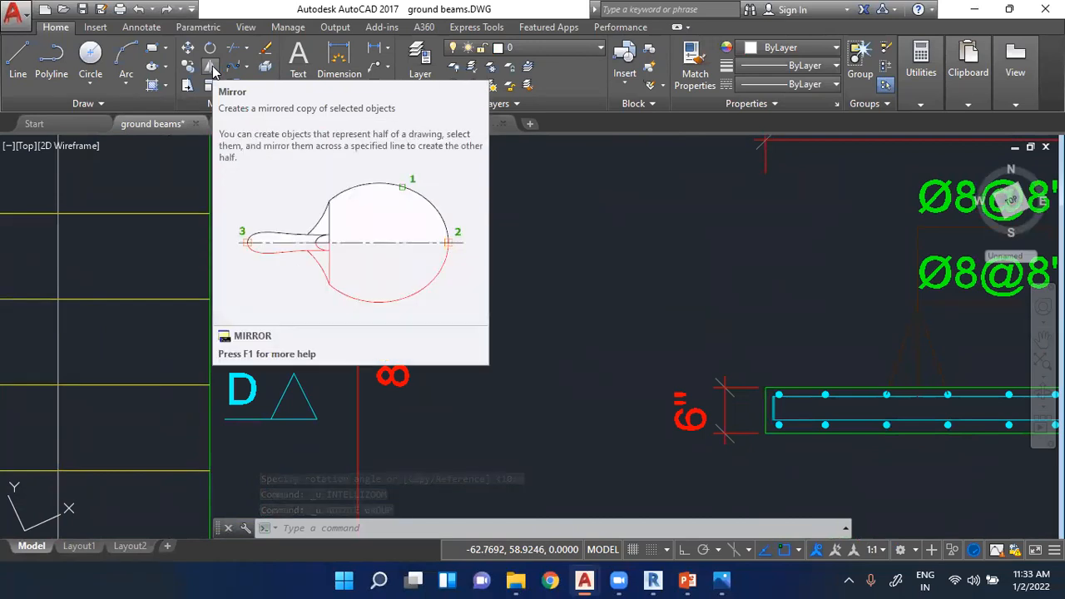
scroll(366, 167, down, 5)
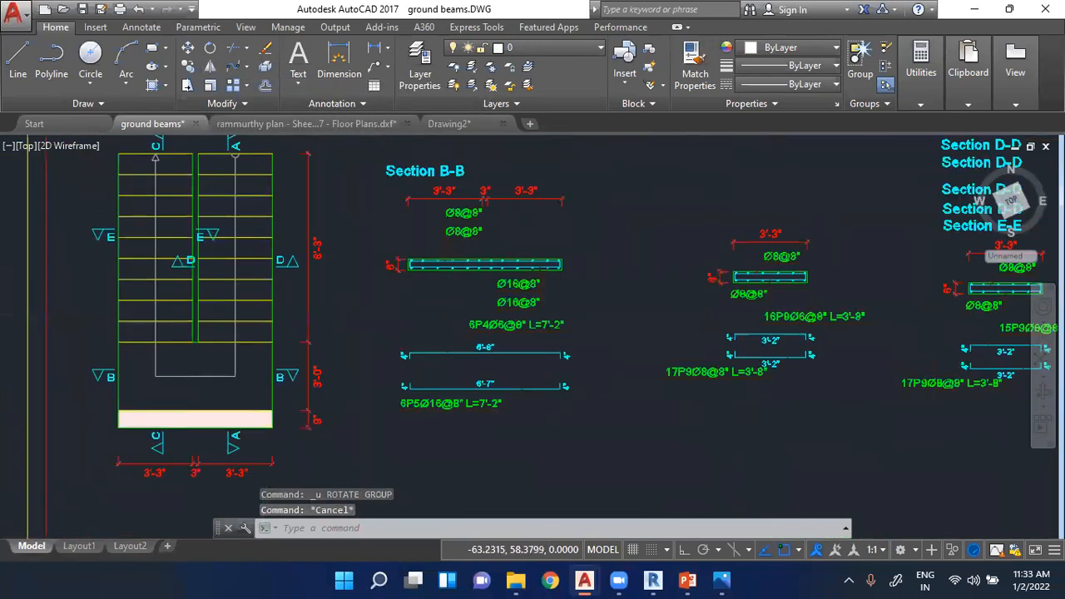
scroll(391, 179, up, 4)
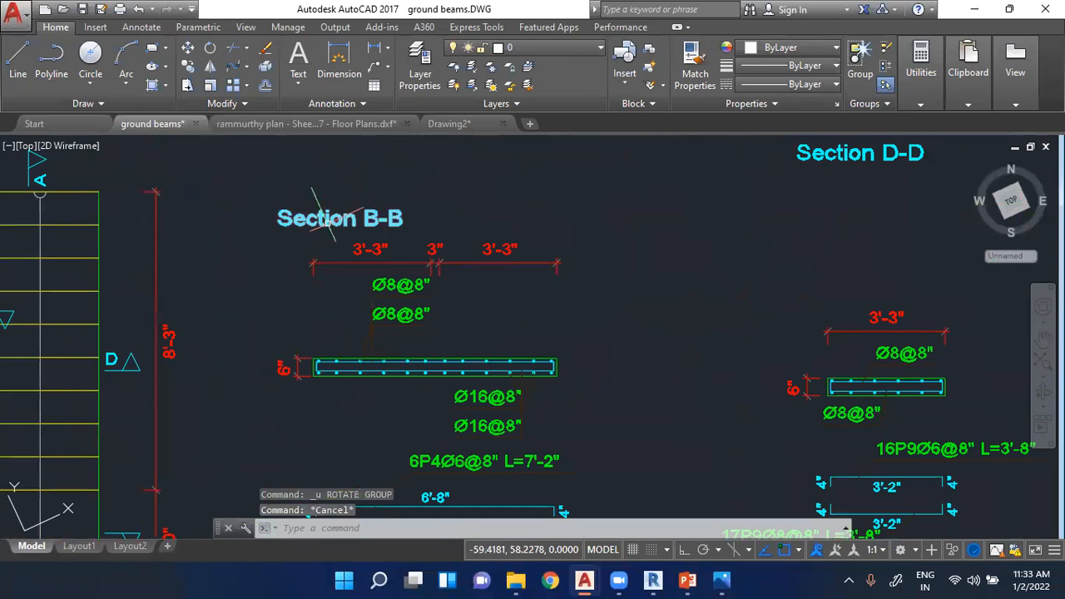
scroll(325, 224, up, 7)
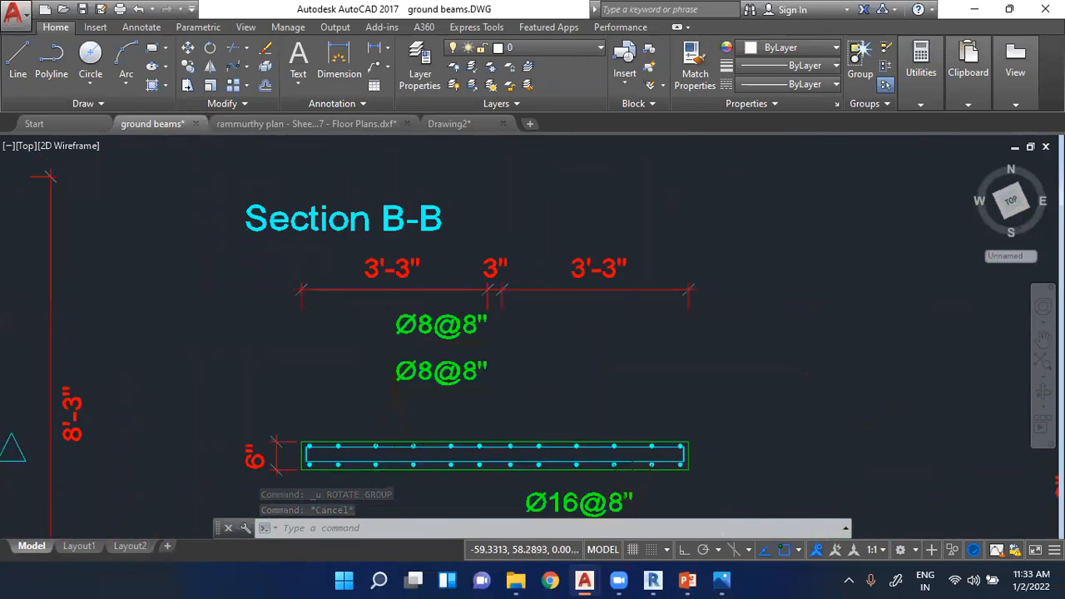
click(327, 236)
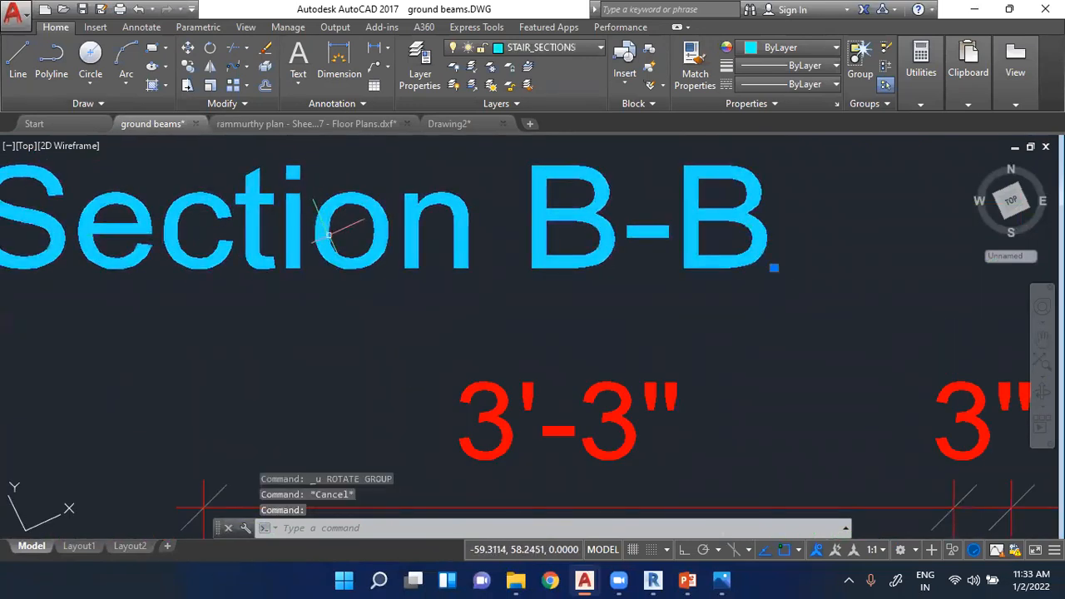
scroll(327, 236, down, 4)
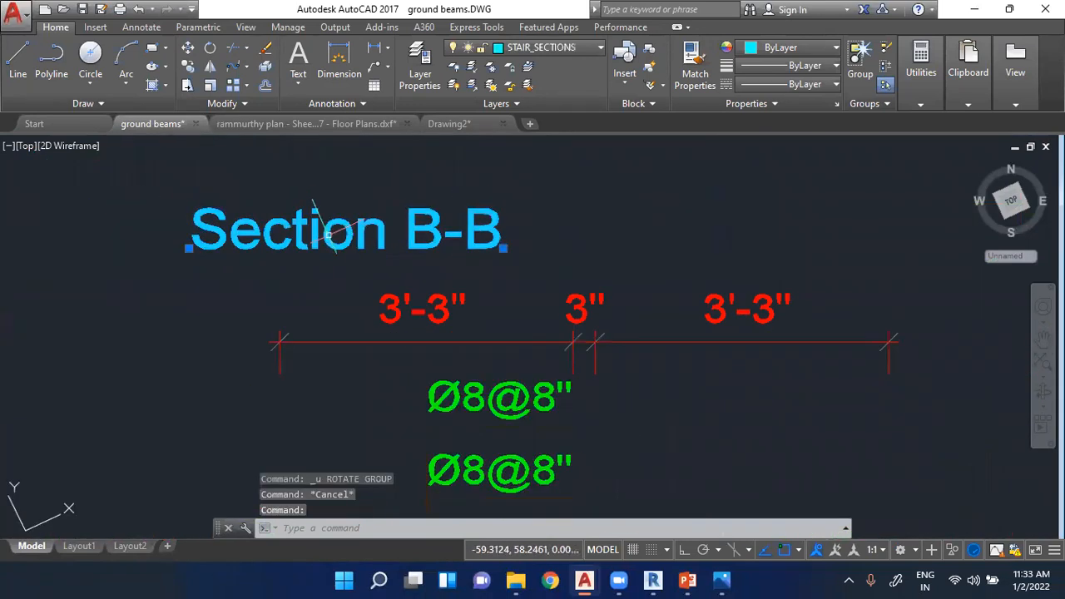
click(214, 74)
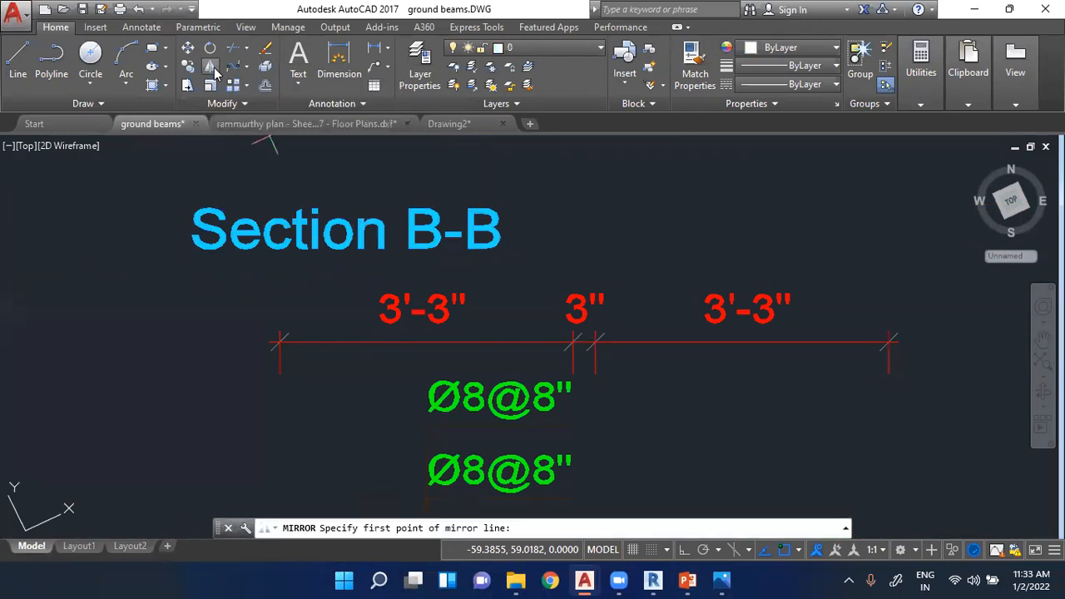
click(305, 246)
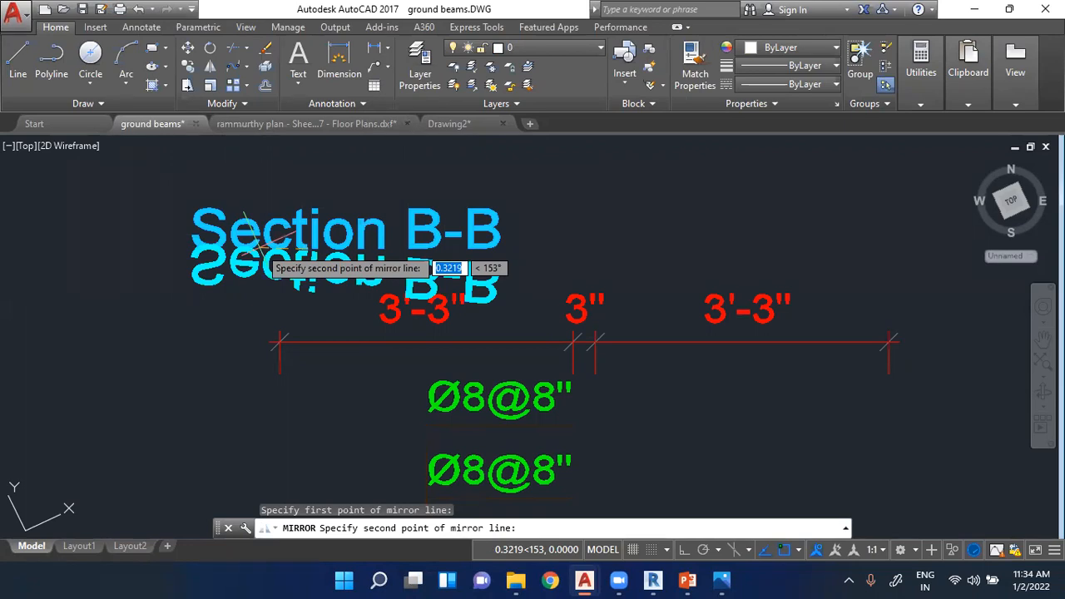
key(Escape)
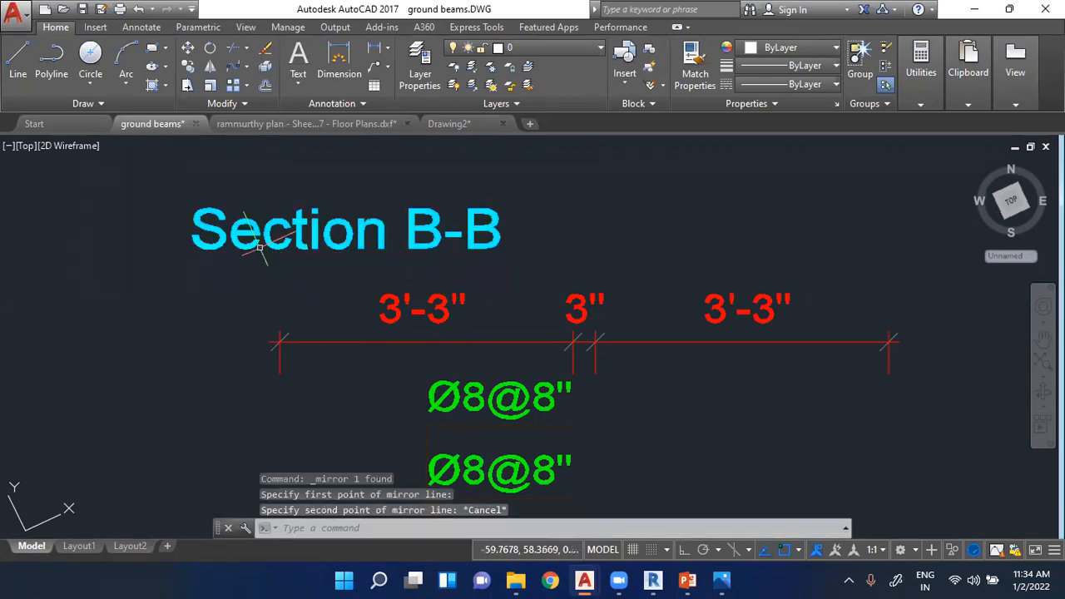
- Mirror the Section B-B title across a near-vertical line at the end of its text, erasing the source object
click(276, 243)
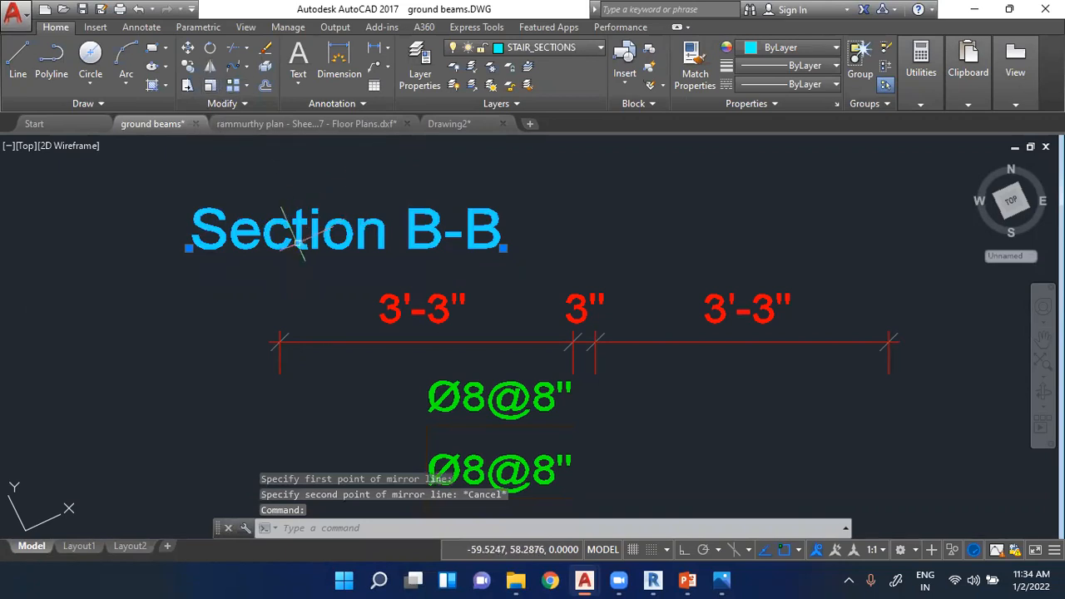
click(213, 66)
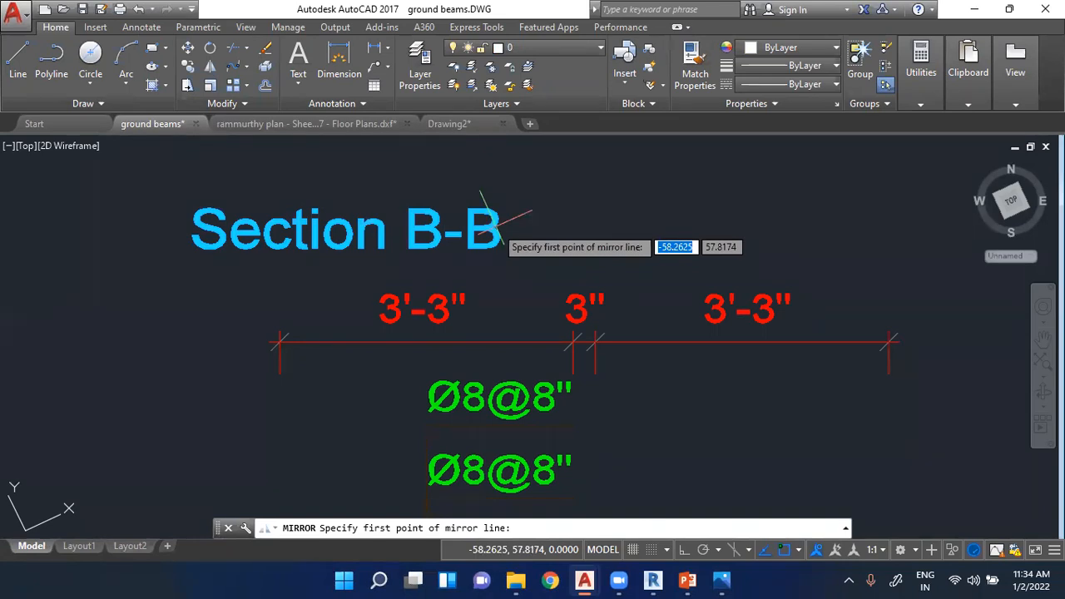
click(499, 223)
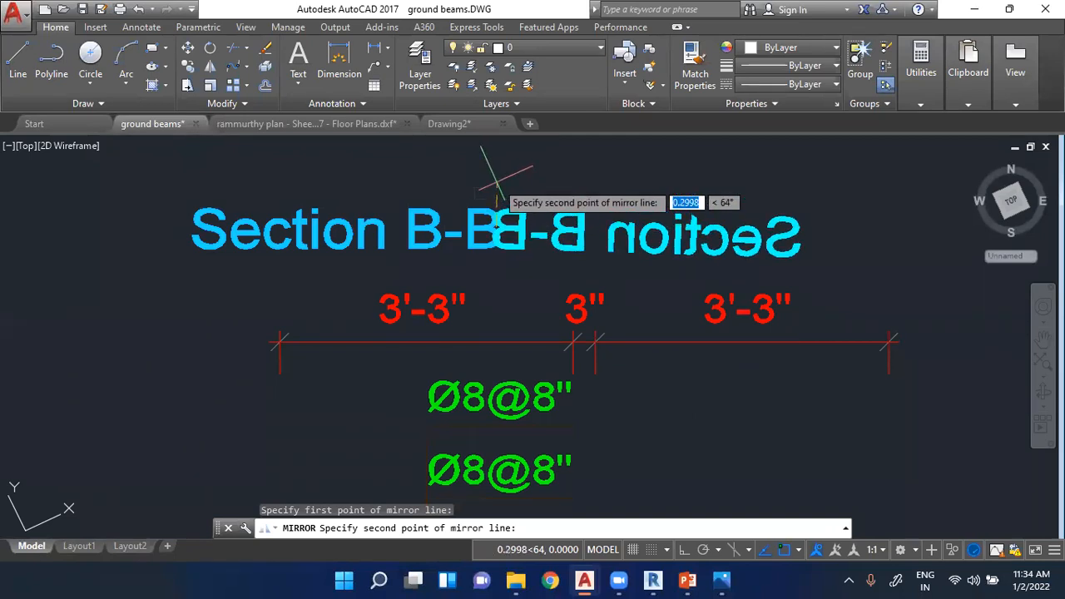
click(497, 196)
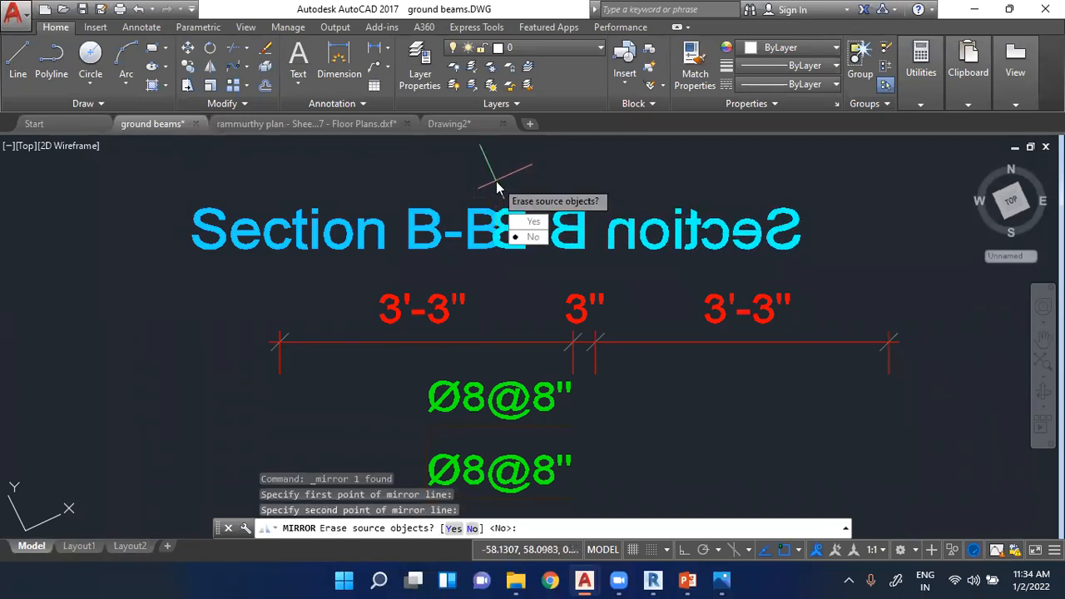
click(534, 223)
scroll(499, 241, down, 3)
scroll(571, 258, up, 3)
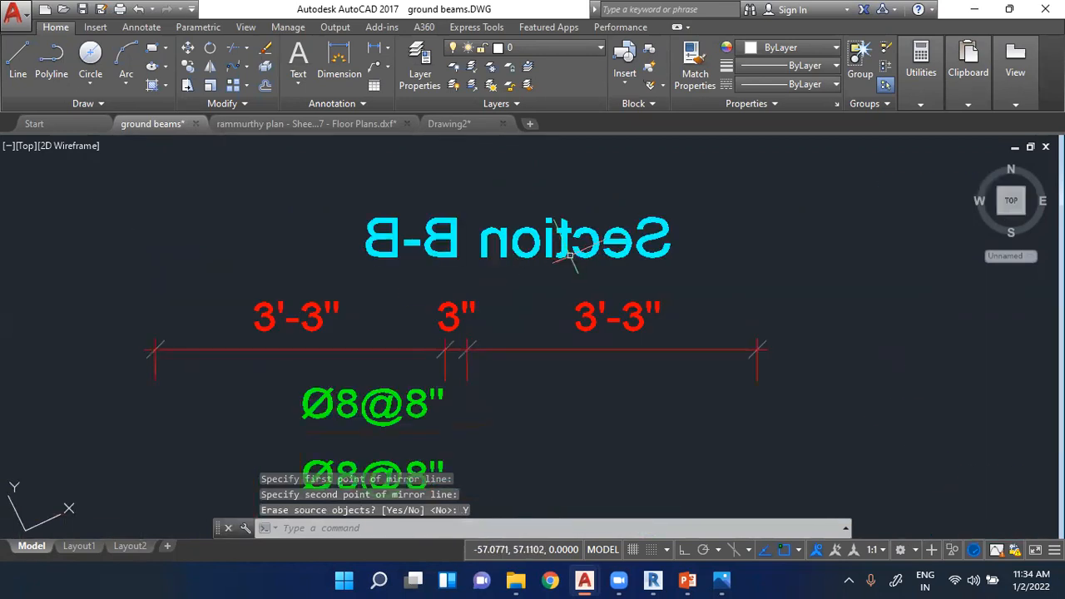
mouse_move(562, 247)
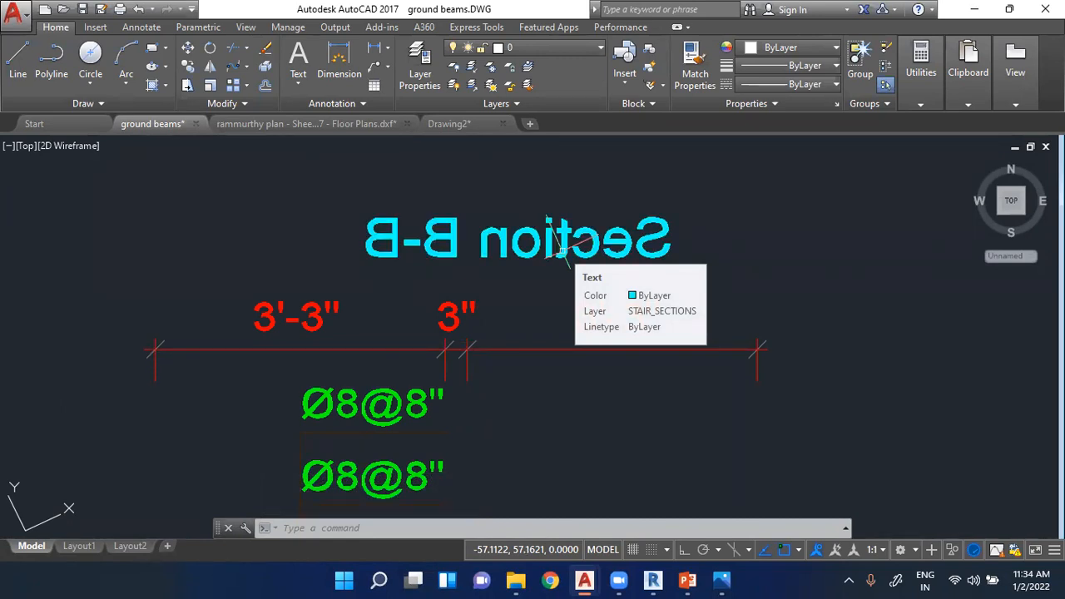
- Undo the mirroring of the Section B-B title
key(ctrl+z)
key(ctrl+z)
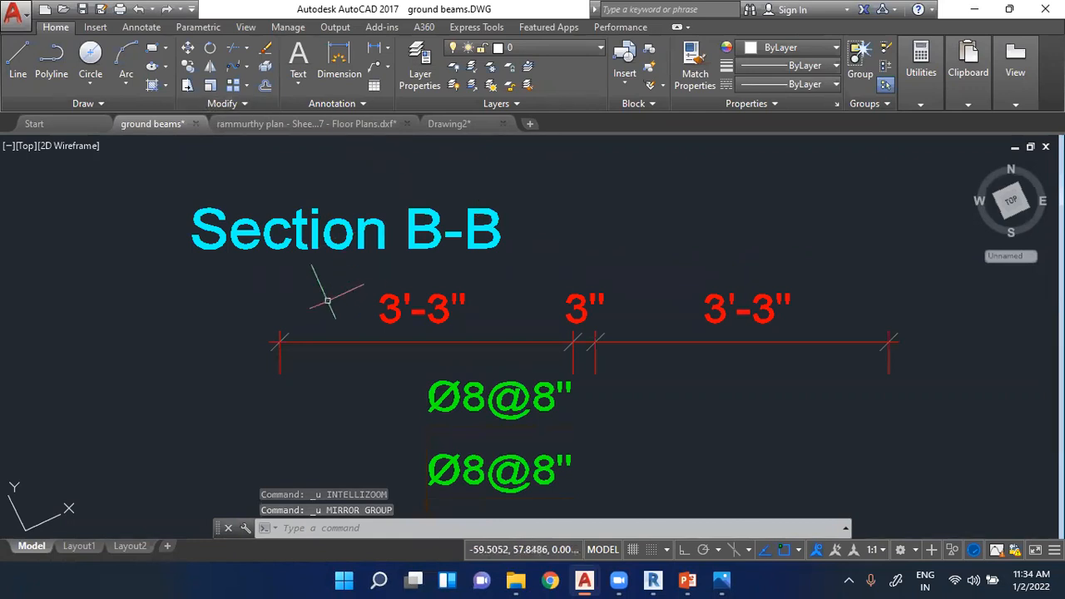
scroll(321, 296, down, 4)
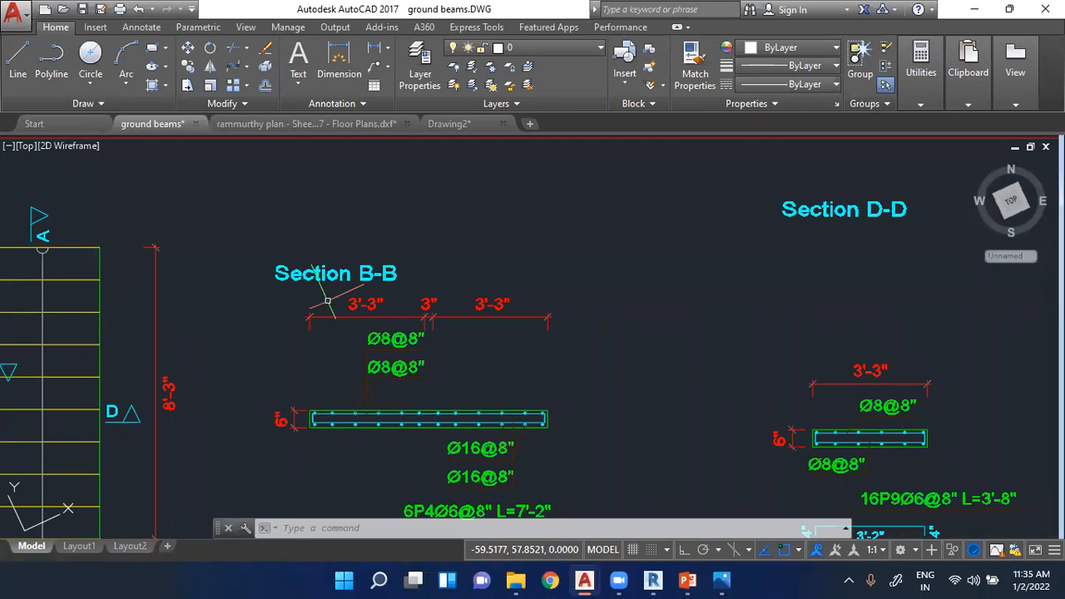
scroll(292, 283, down, 3)
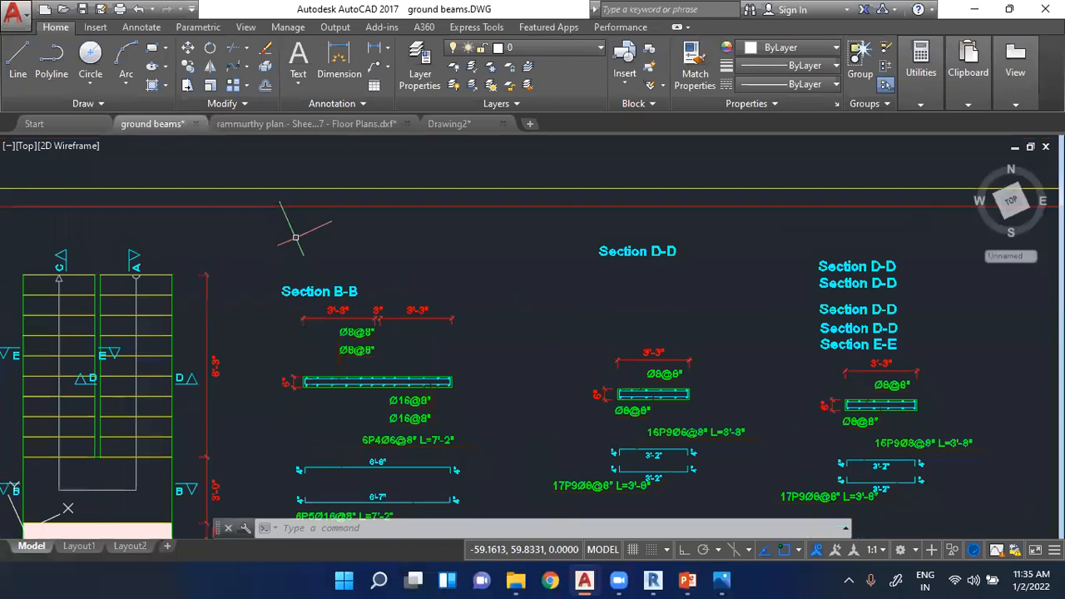
click(362, 102)
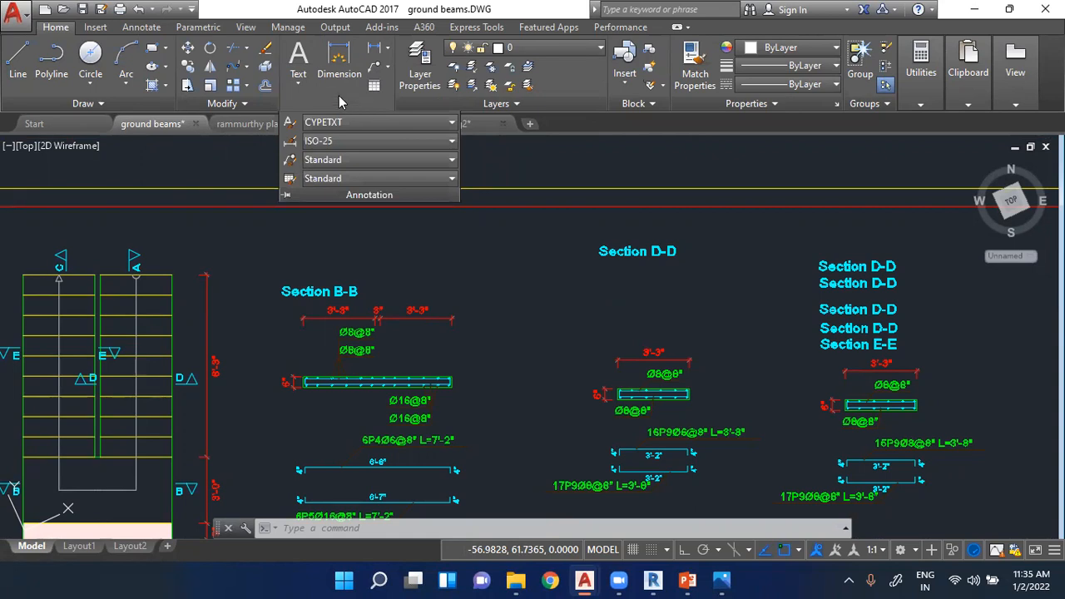
click(332, 90)
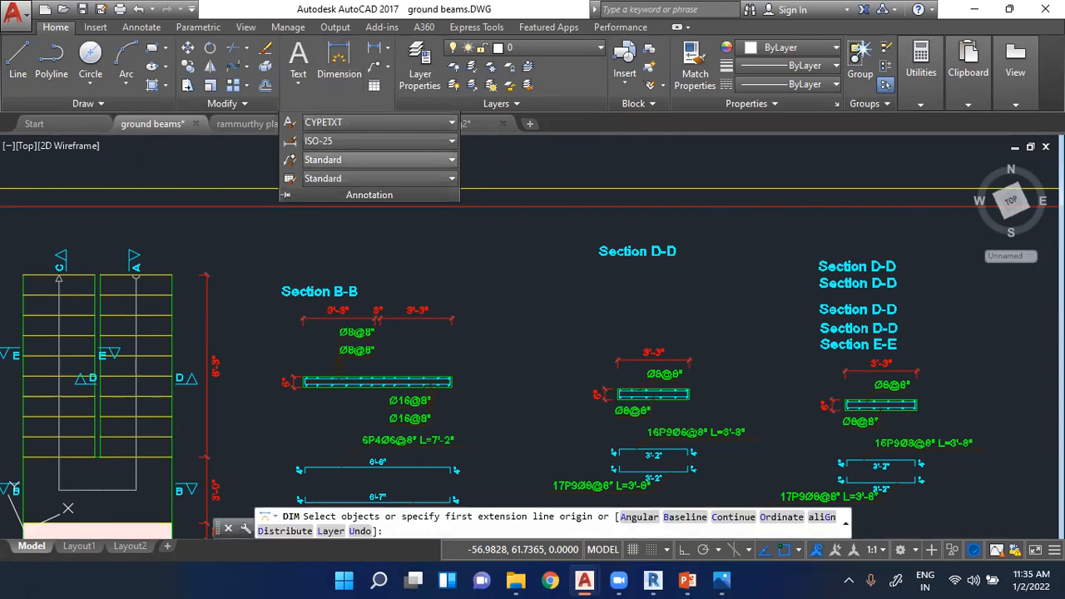
click(242, 247)
key(Escape)
key(Escape)
key(Escape)
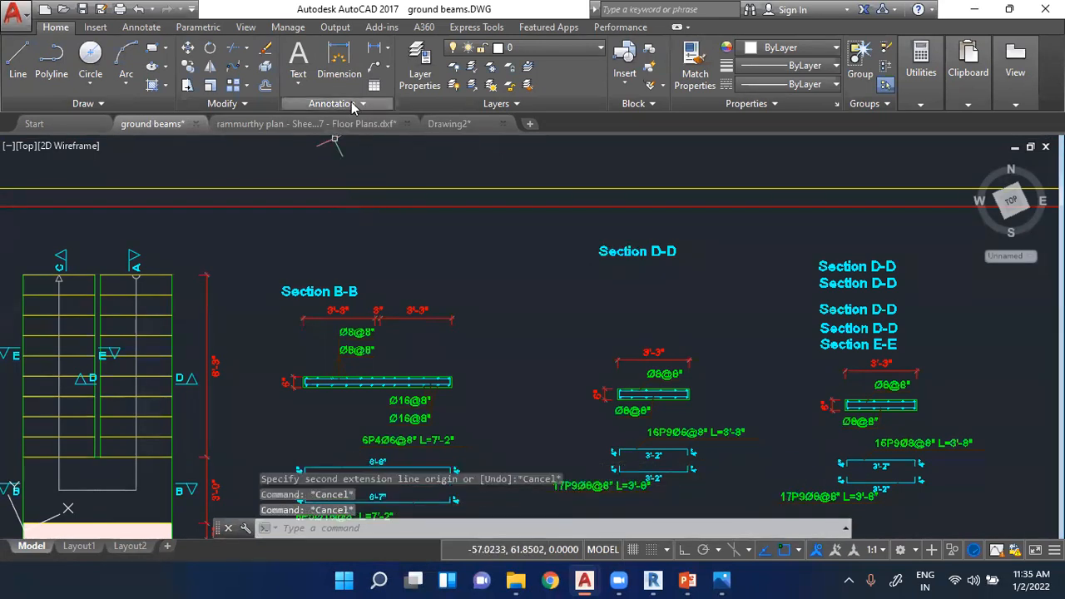
click(353, 104)
click(256, 308)
key(Escape)
key(Escape)
key(Escape)
key(Escape)
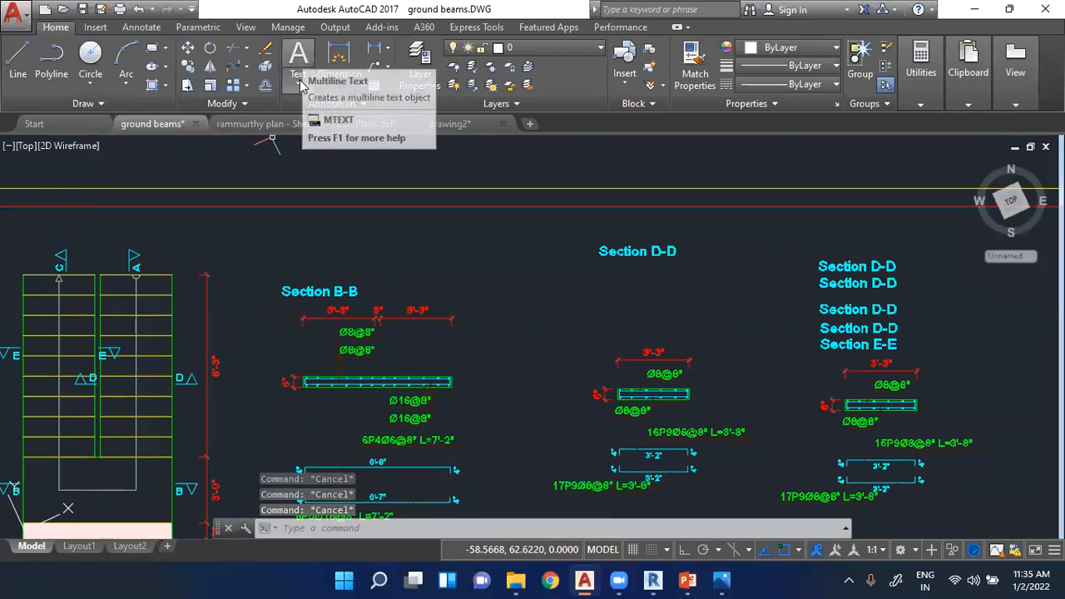
- Draw a closed, irregular four-sided outline with the Line tool in the empty space to the right of the tall white rectangle
scroll(296, 266, down, 5)
scroll(296, 267, down, 2)
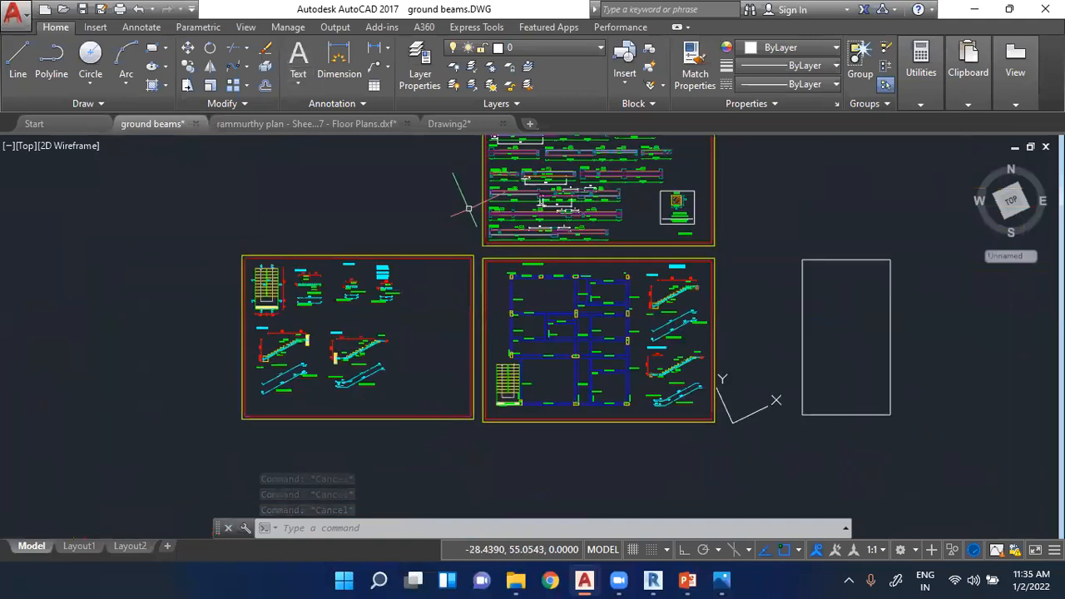
scroll(957, 281, up, 4)
scroll(409, 151, down, 2)
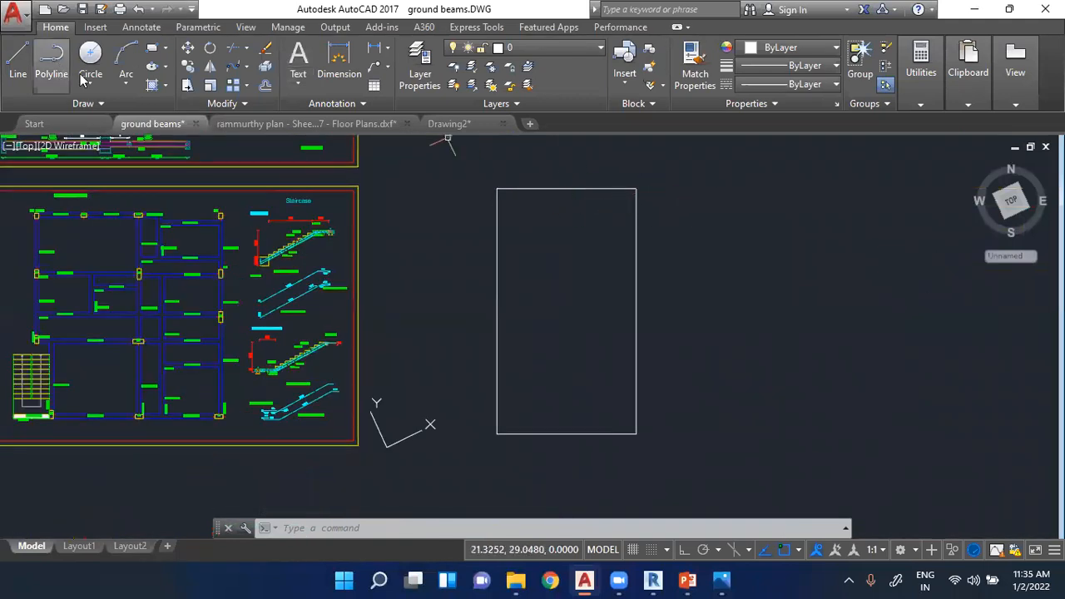
click(18, 58)
scroll(204, 250, down, 2)
scroll(629, 221, up, 2)
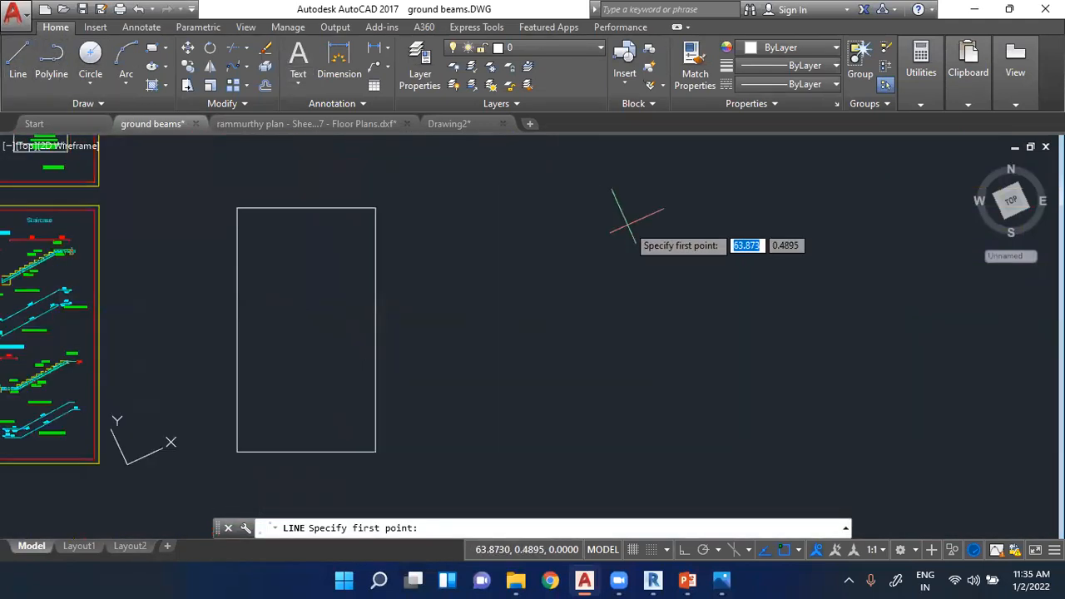
click(481, 396)
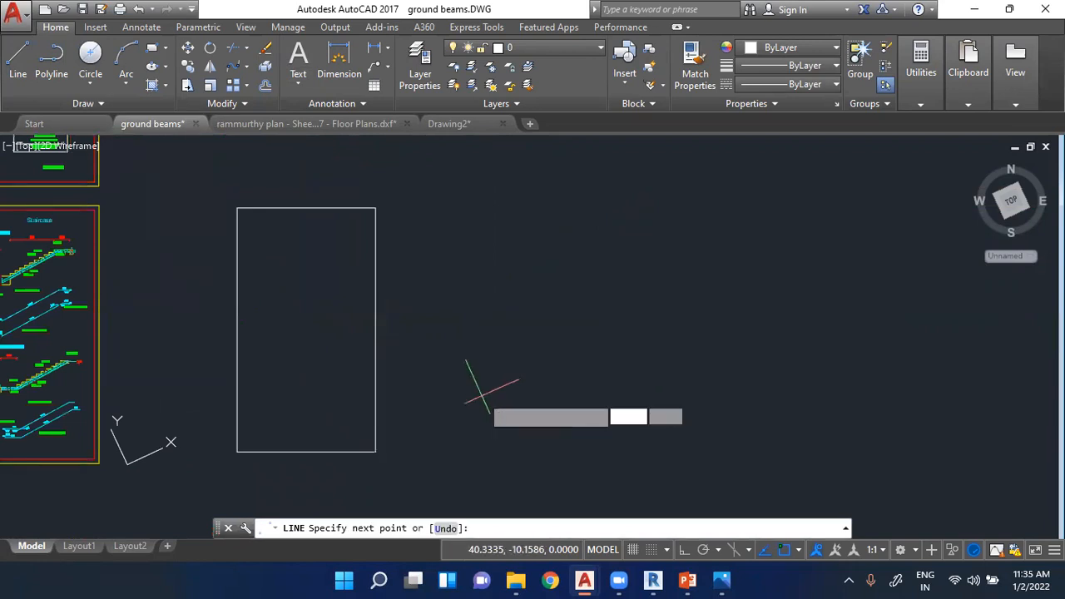
click(487, 293)
click(692, 291)
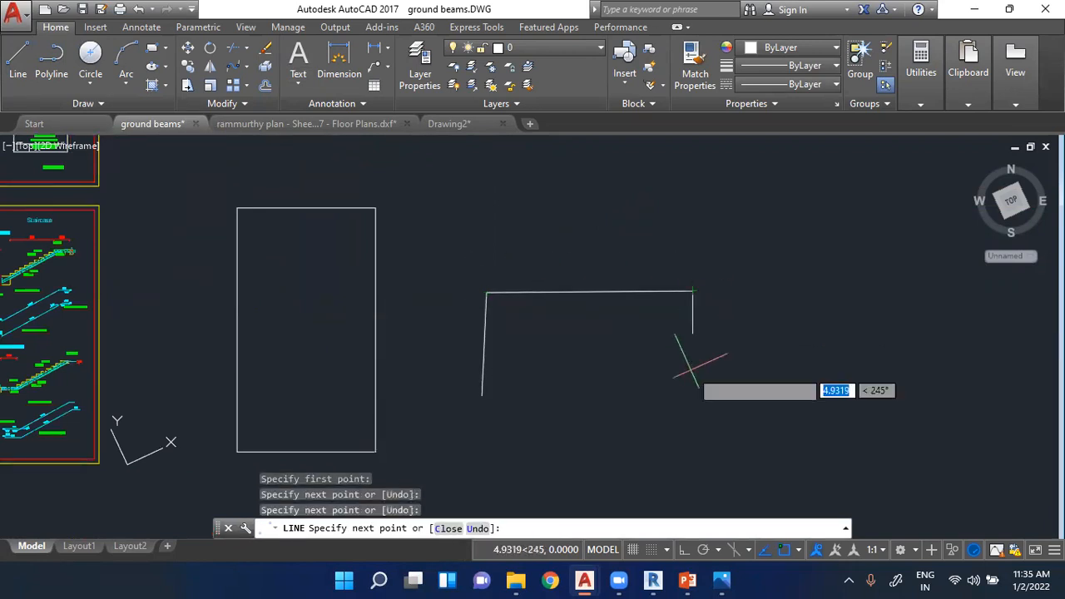
click(718, 439)
click(482, 396)
key(Escape)
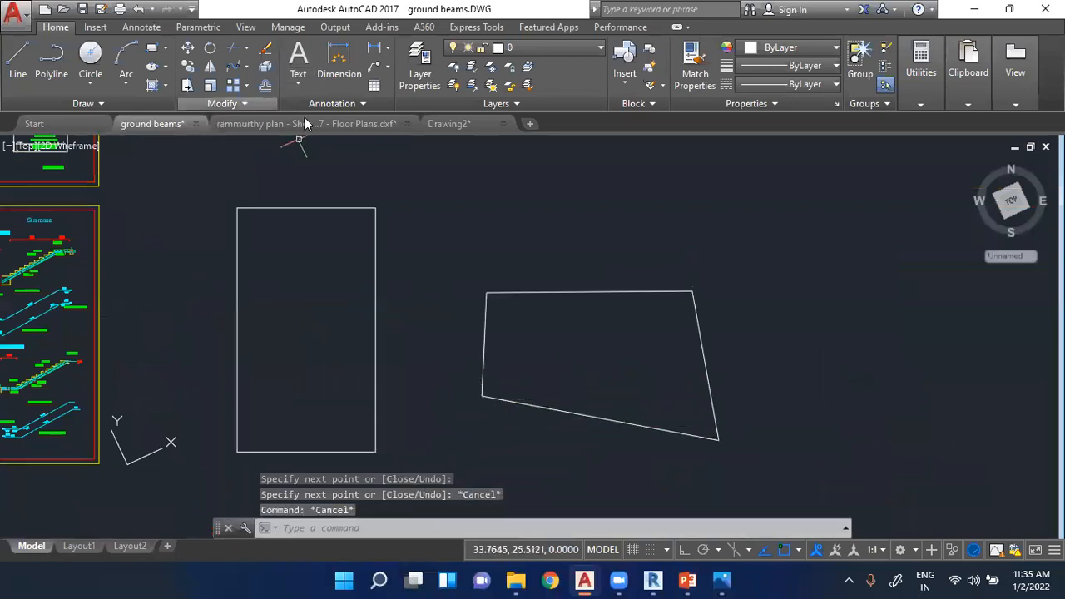
- In Drawing2, draw a horizontal line 40 units long to the right of the white rectangle, with Ortho mode on
click(448, 123)
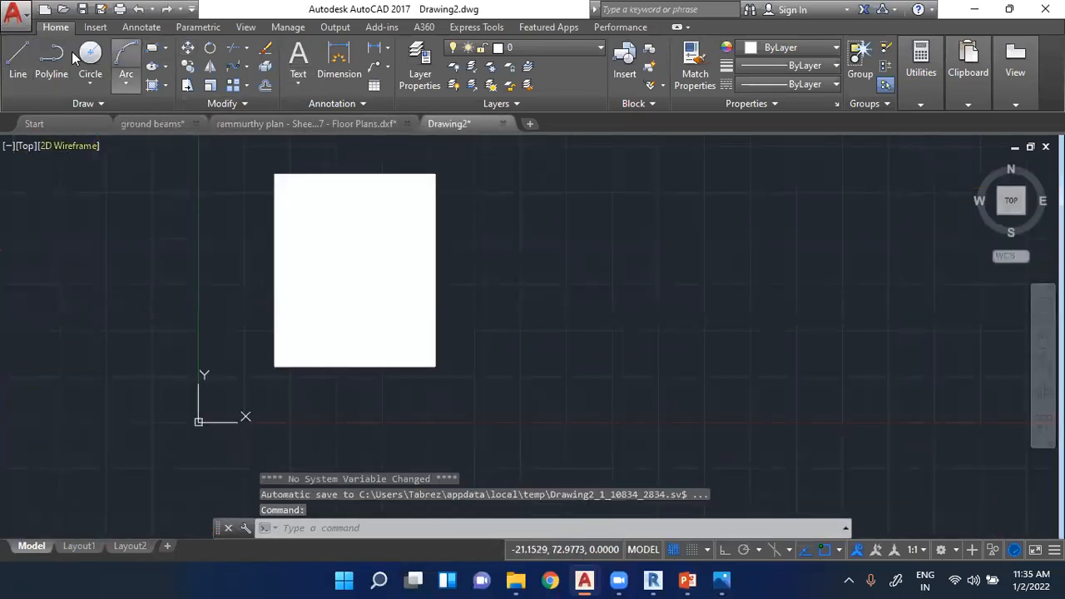
click(17, 62)
scroll(233, 265, down, 2)
scroll(446, 218, up, 4)
click(346, 208)
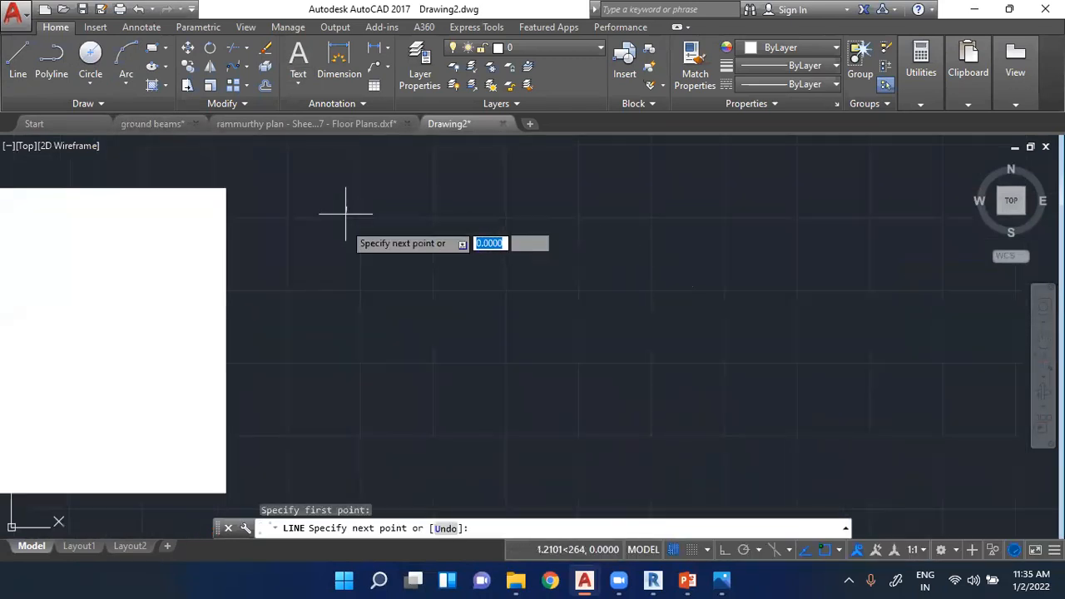
click(726, 550)
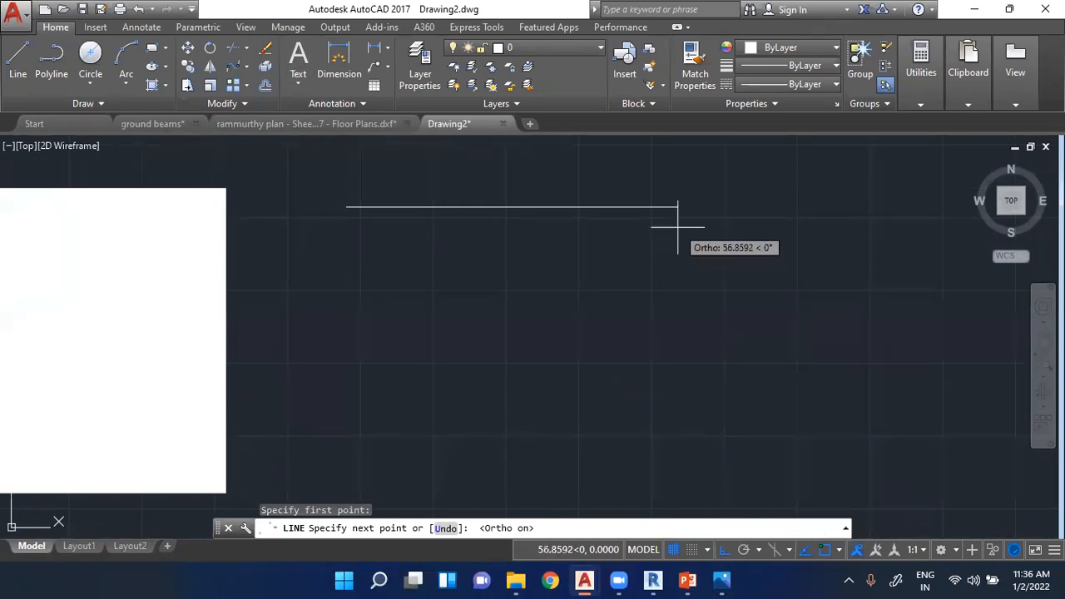
text(40')
key(Return)
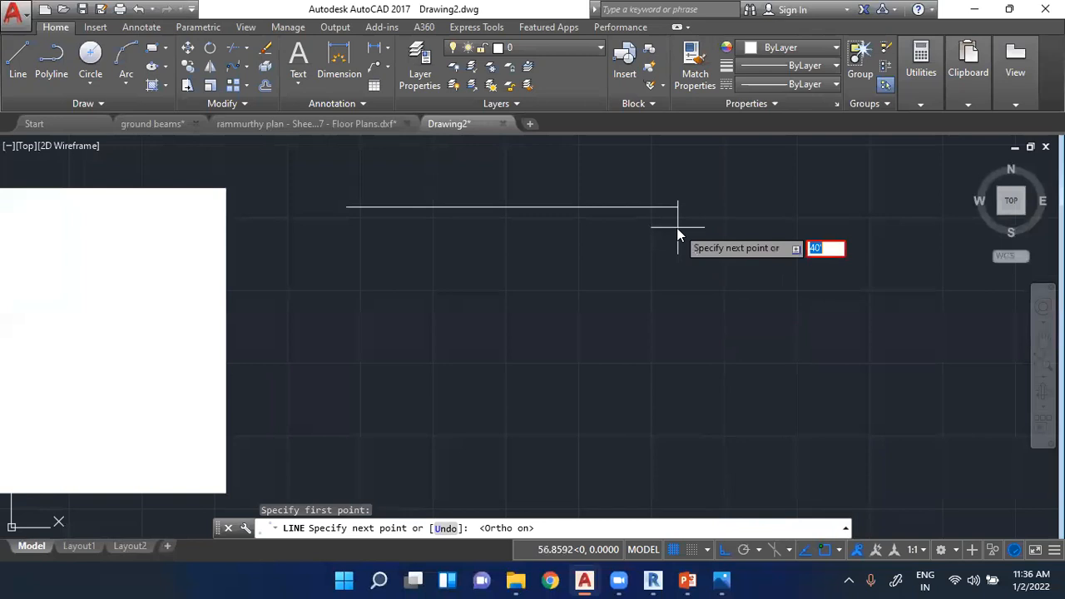
key(Return)
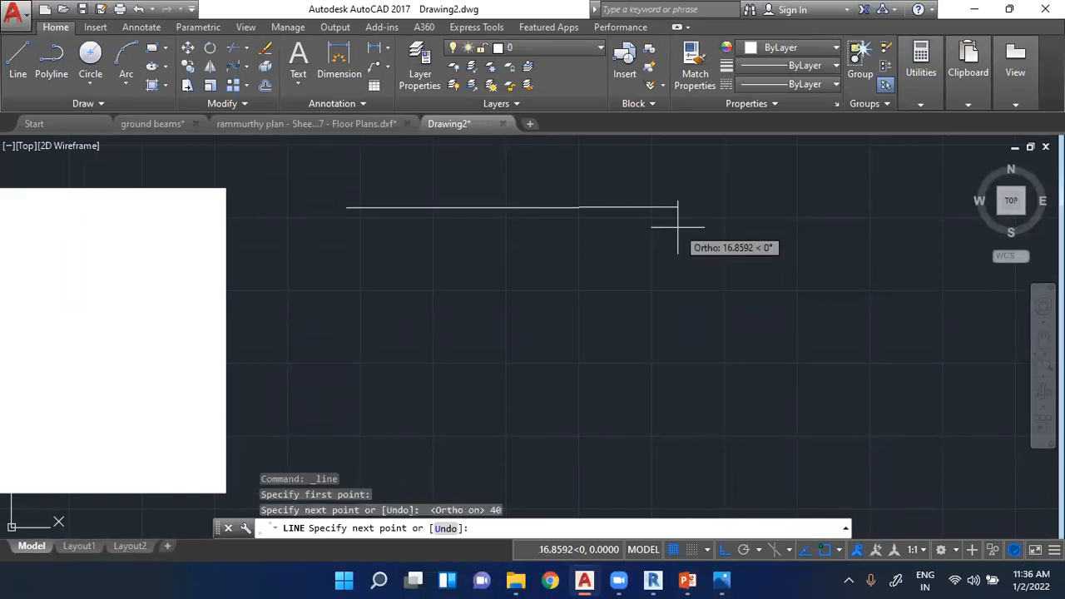
- Complete the square from the horizontal line's right end with three more 40-unit sides, ending at the starting corner
text(40)
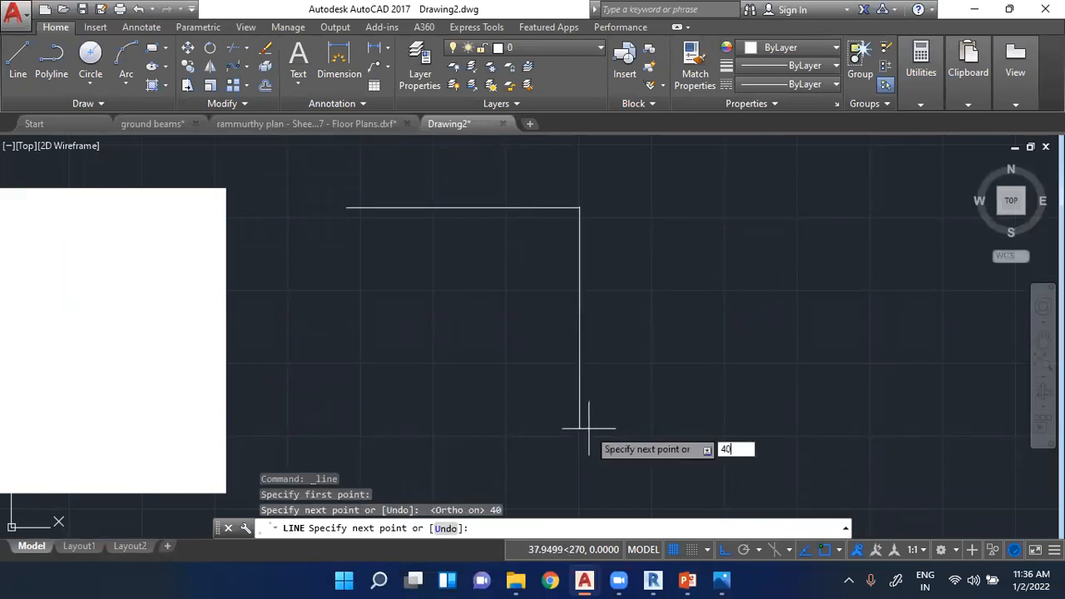
key(Return)
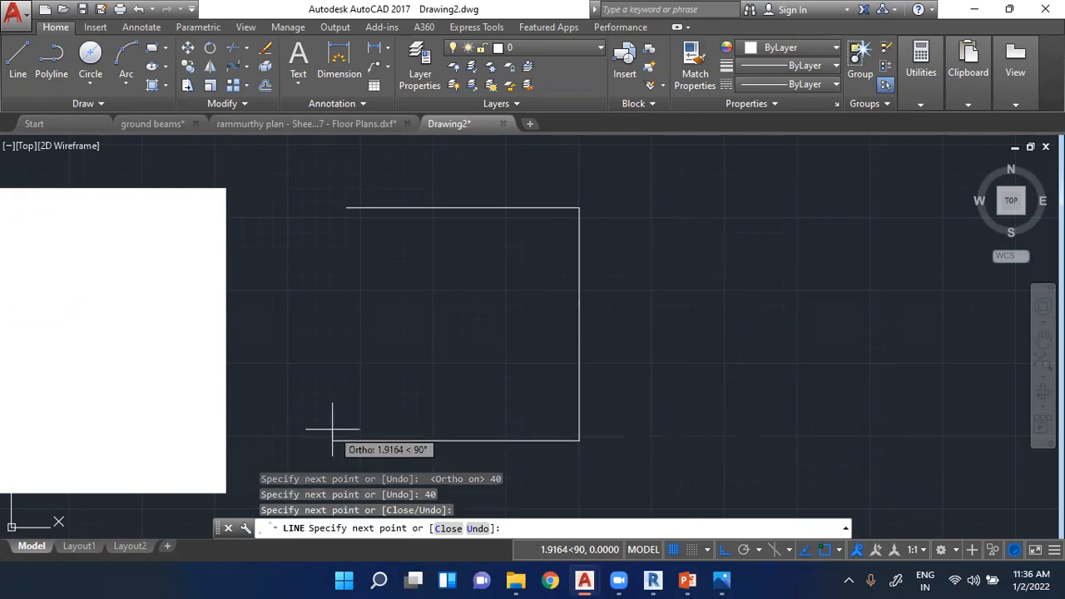
key(ctrl+z)
text(40)
key(Return)
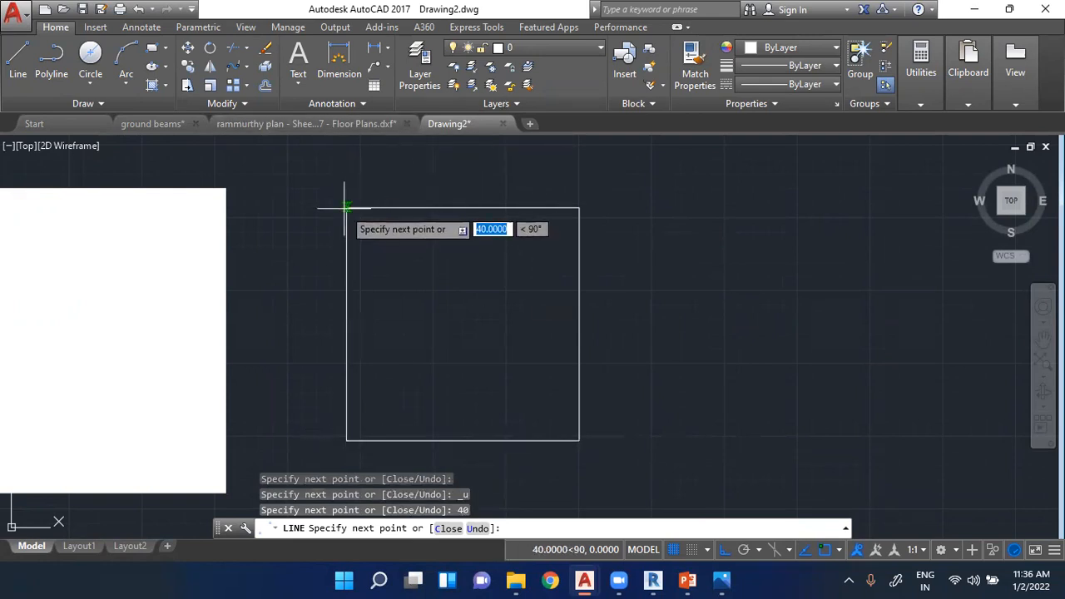
key(Escape)
key(Escape)
key(Escape)
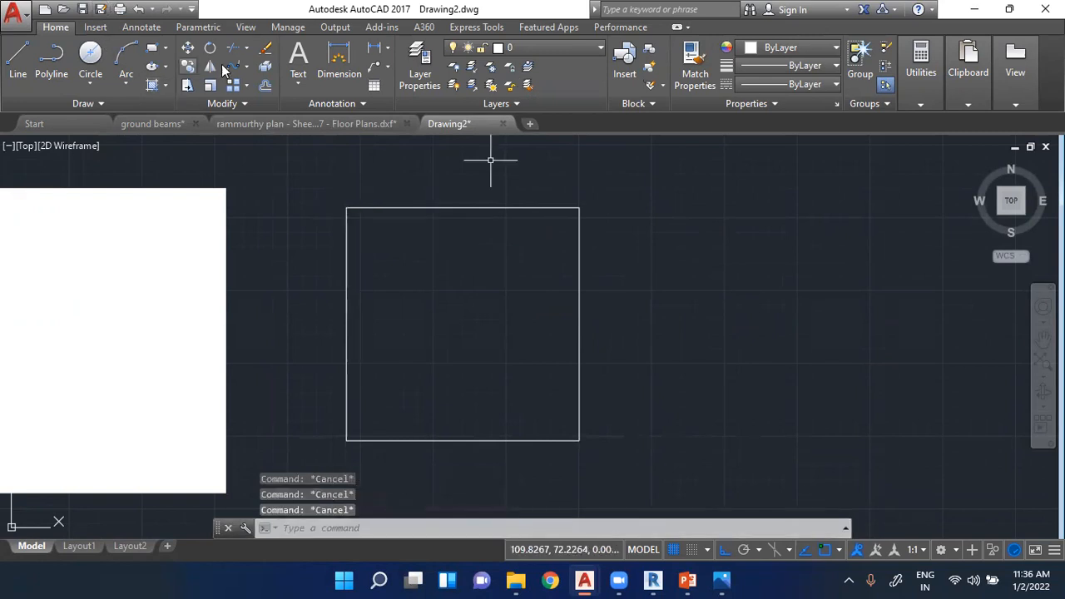
- Offset the square's top and left edges inward by 1 unit
click(265, 85)
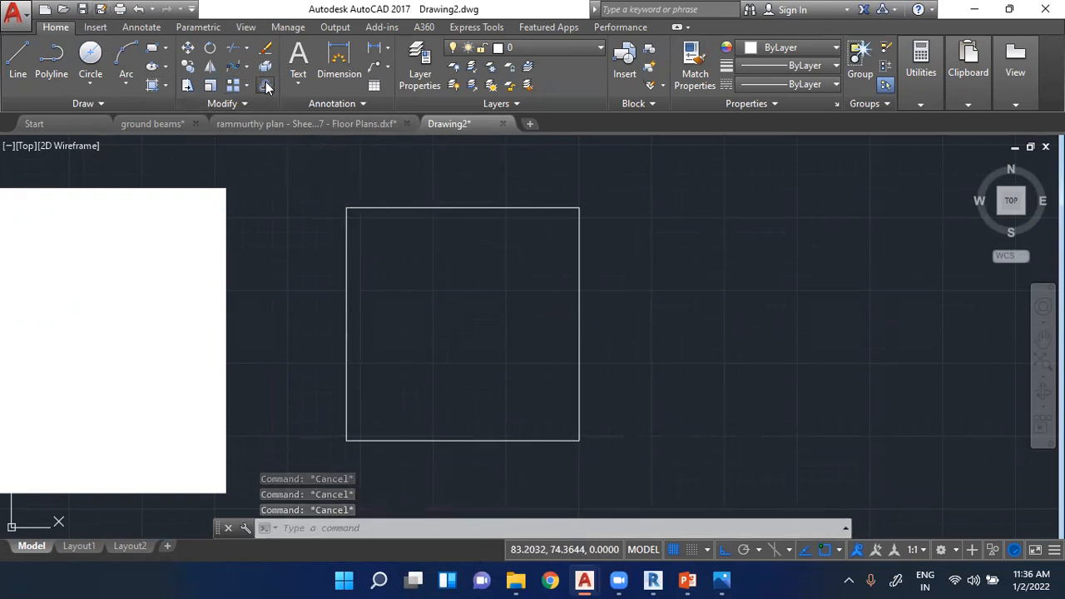
click(390, 208)
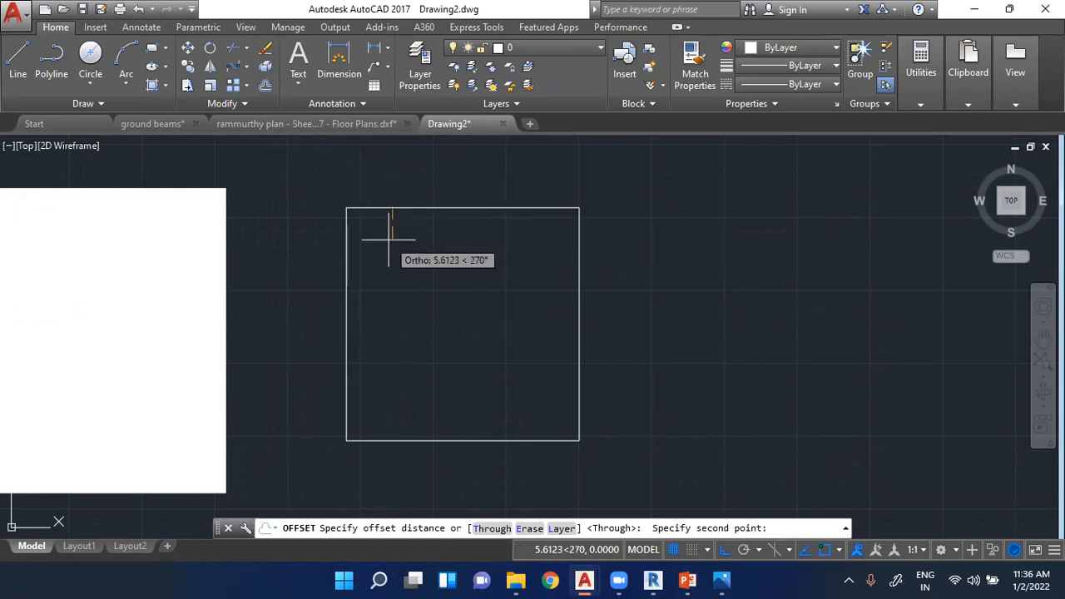
text(1)
key(Return)
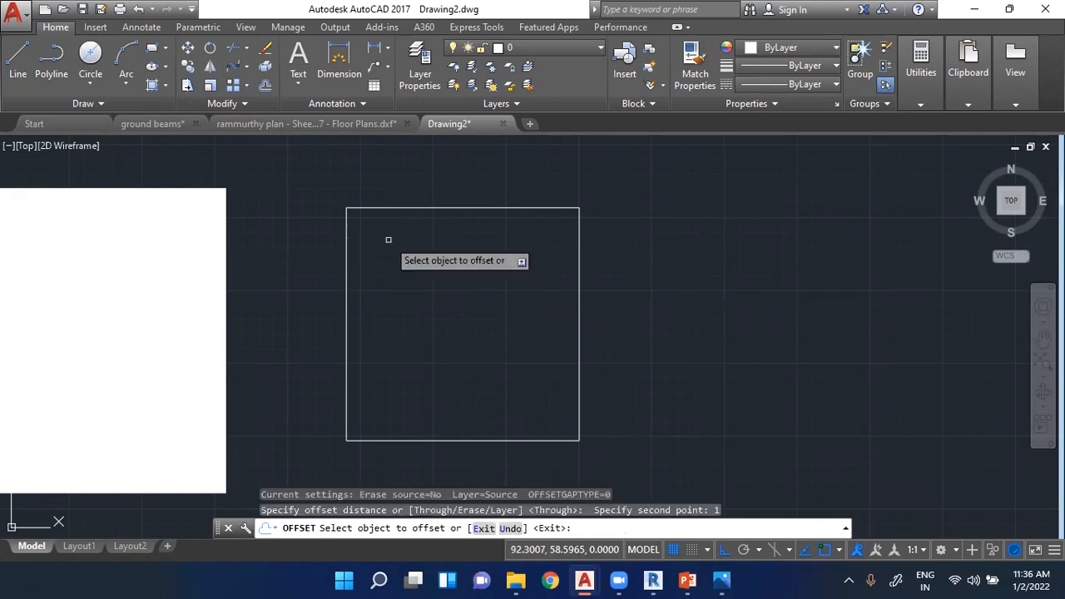
click(421, 208)
click(393, 265)
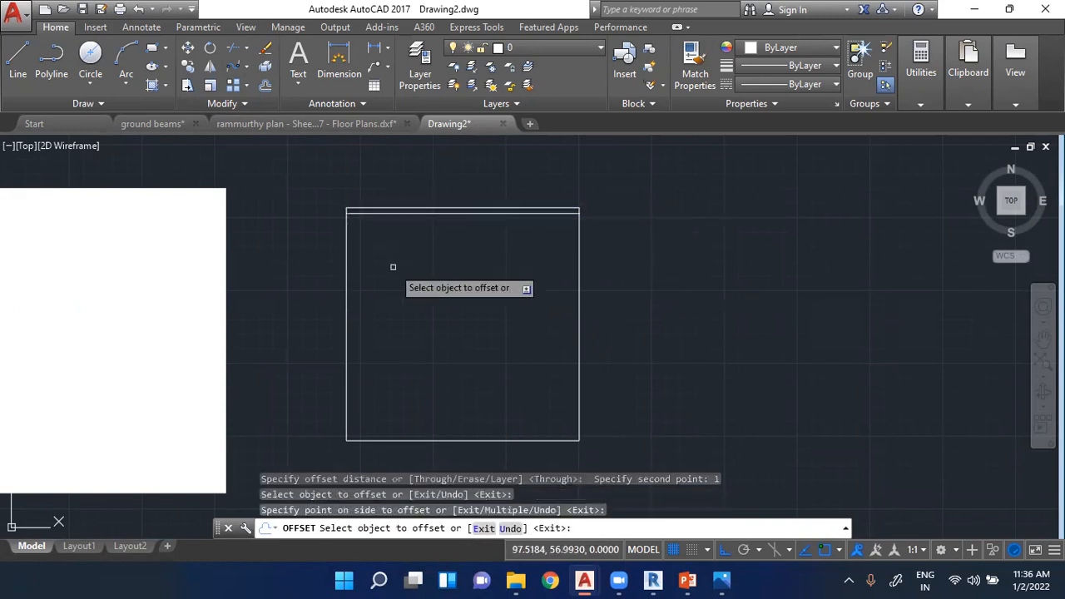
click(346, 285)
click(375, 278)
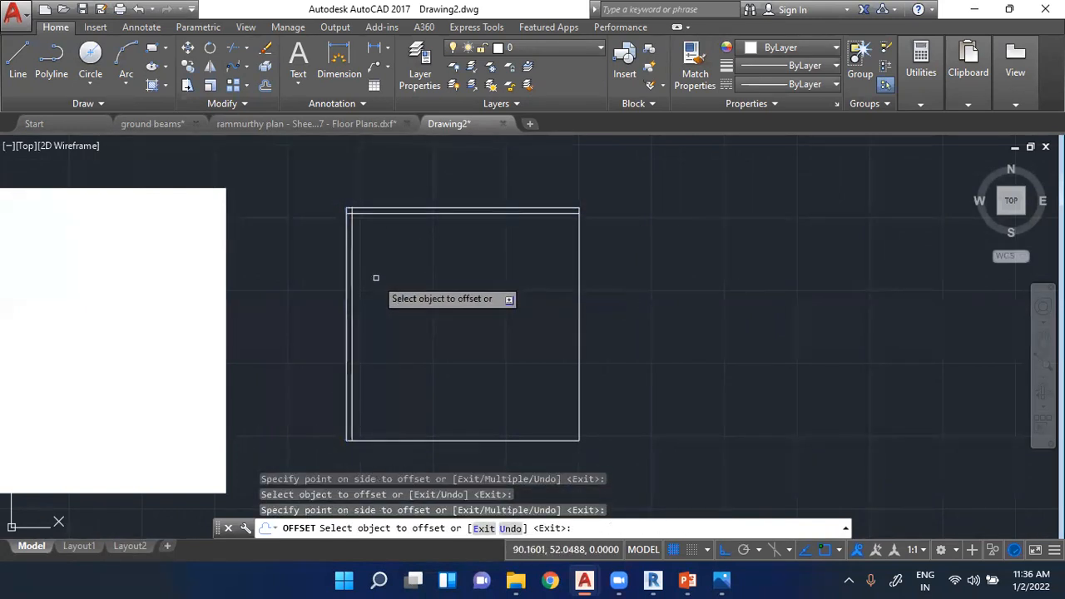
- Offset the square's bottom and right edges inward by the same distance
click(388, 440)
click(524, 406)
click(580, 365)
click(551, 361)
key(Escape)
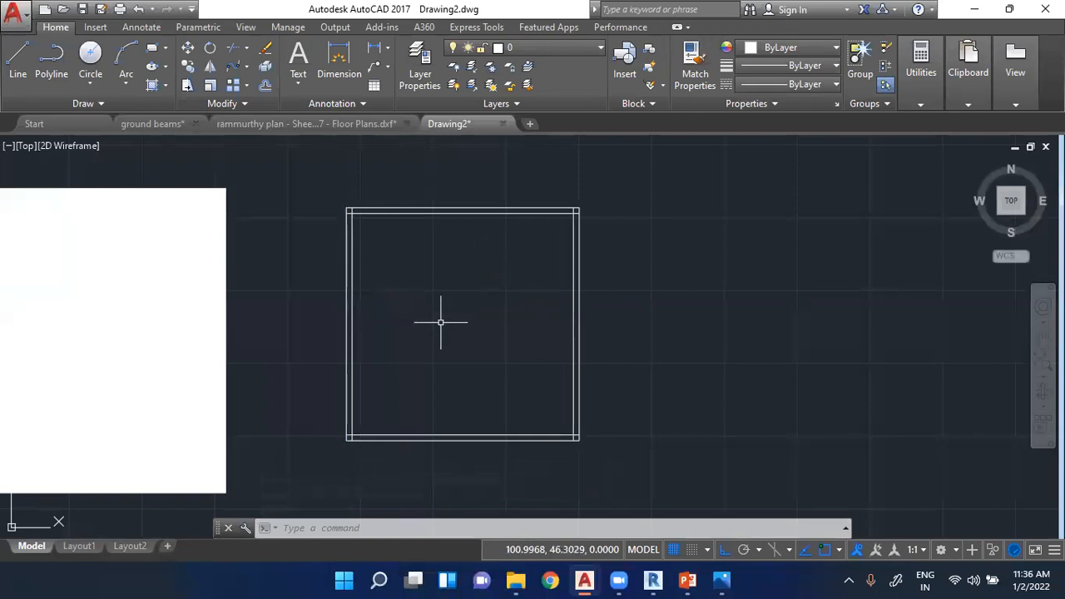
- Add a multiline text label inside the square reading "Compound" with "40x40feet" on a second line
scroll(471, 235, up, 2)
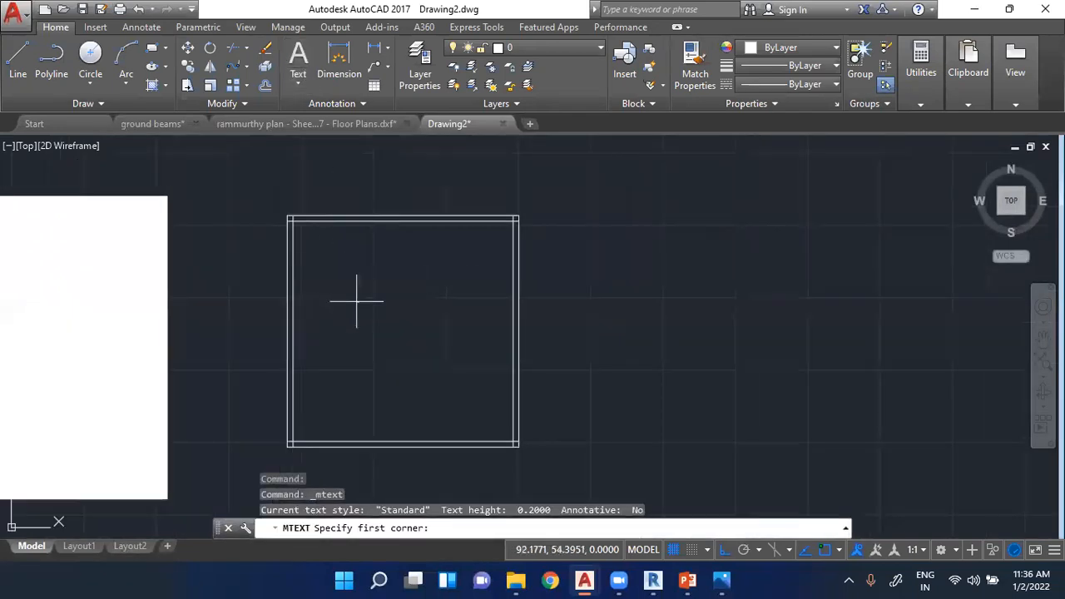
scroll(385, 341, up, 4)
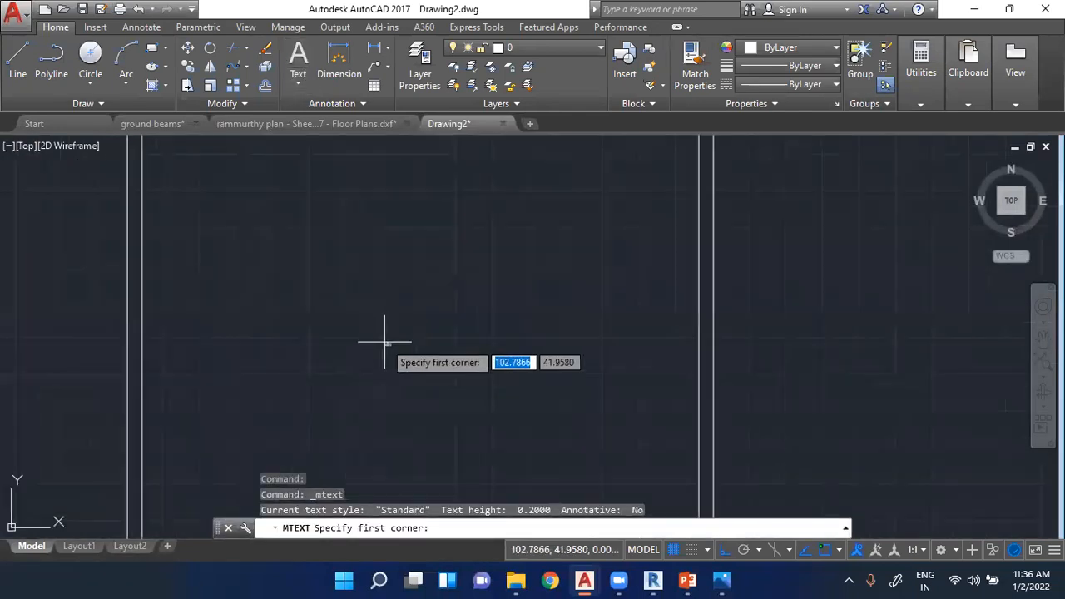
click(332, 282)
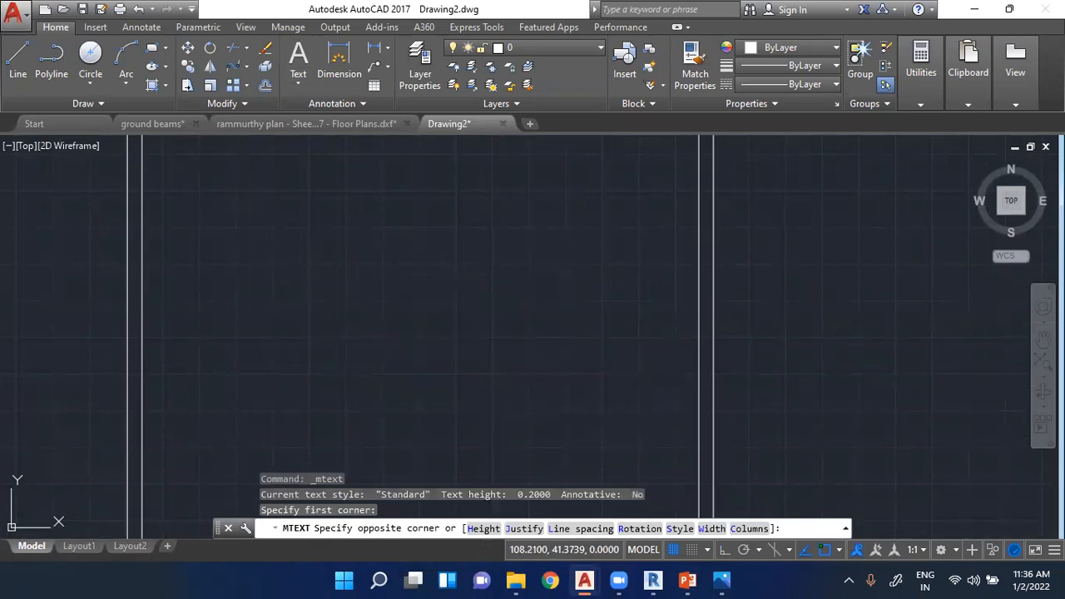
click(467, 355)
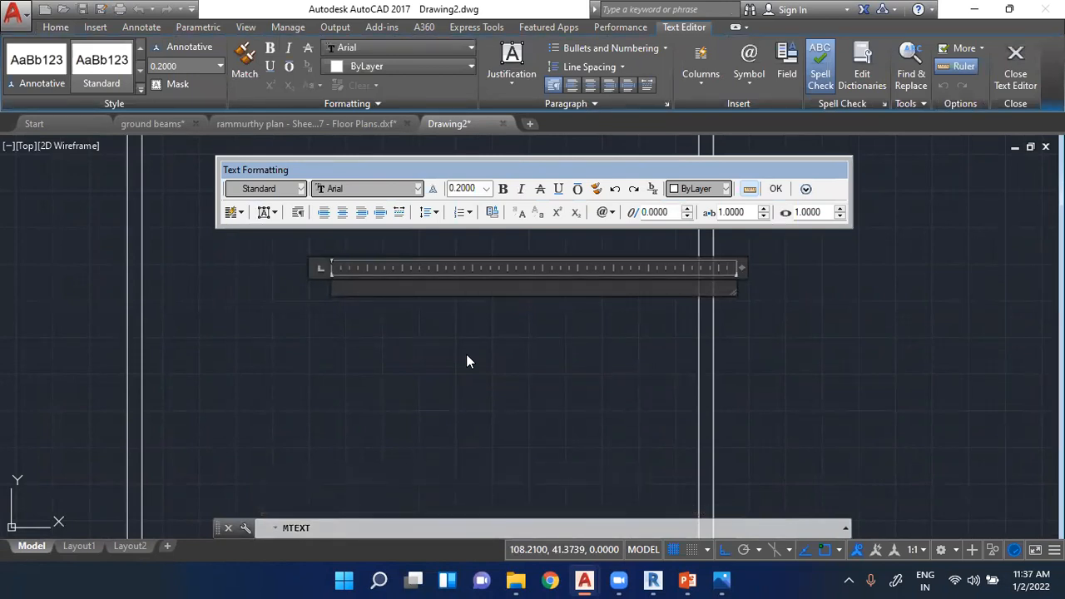
text(Compound)
key(Return)
text(40x40)
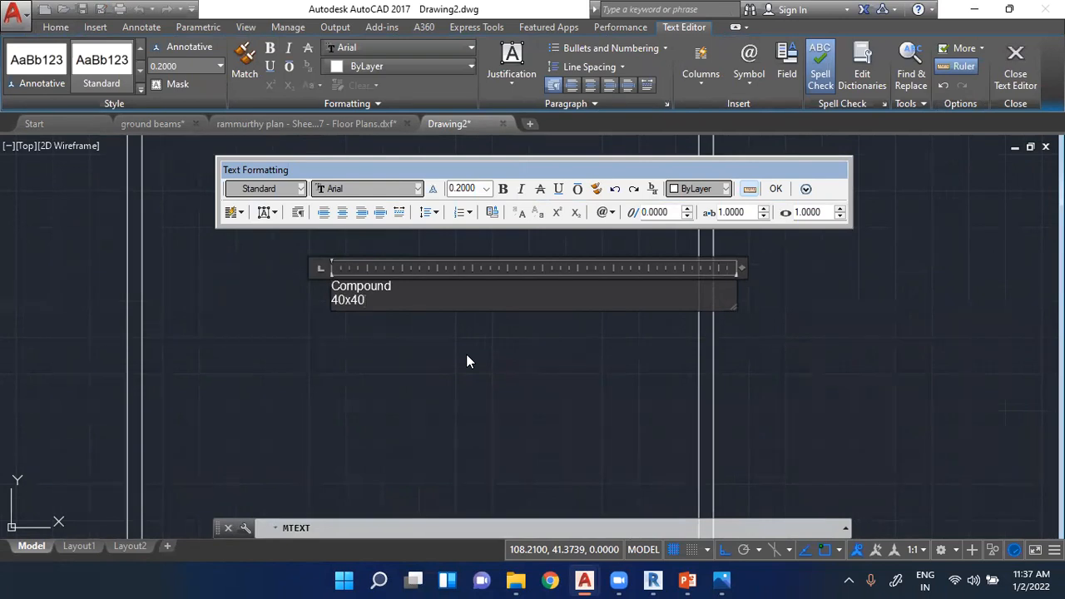
text(feet)
click(466, 354)
- Examine the Compound label's size and its position relative to the square's double-line walls
scroll(333, 281, up, 10)
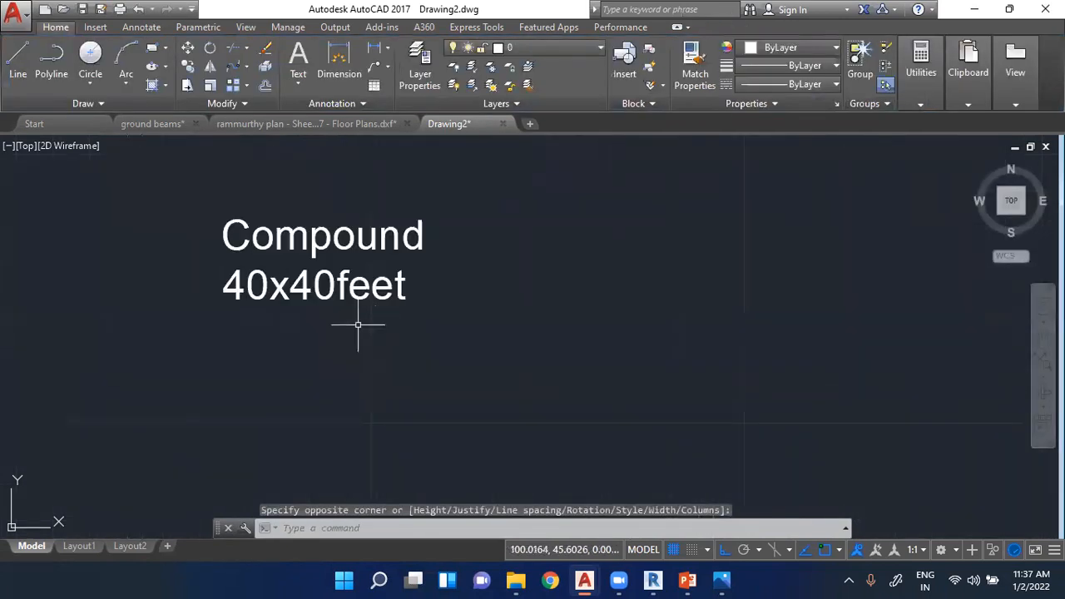
click(374, 287)
scroll(412, 337, down, 2)
scroll(411, 337, down, 4)
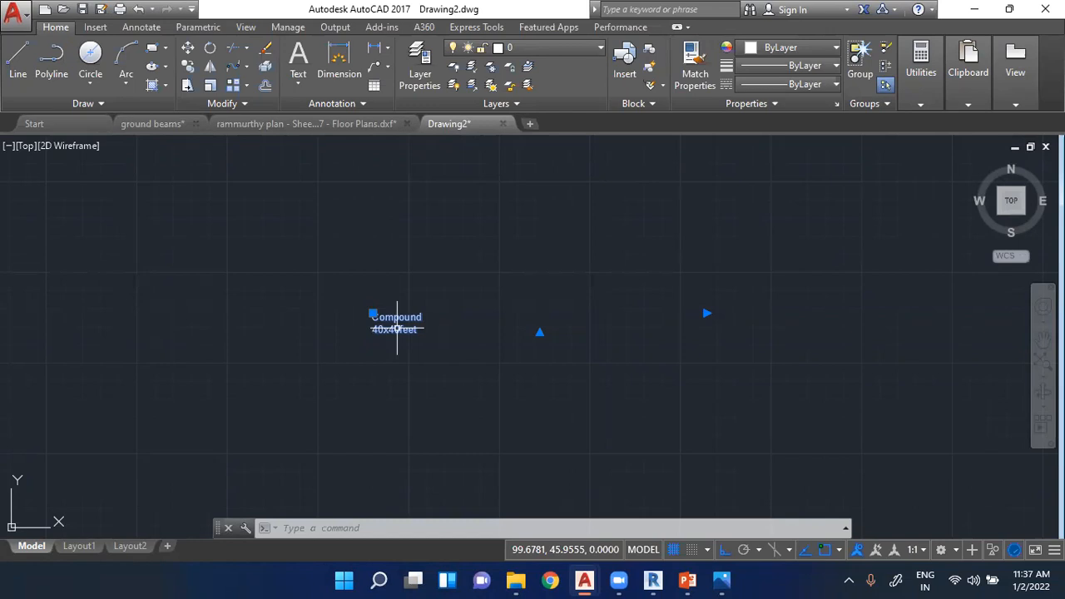
scroll(369, 385, up, 2)
scroll(341, 382, down, 5)
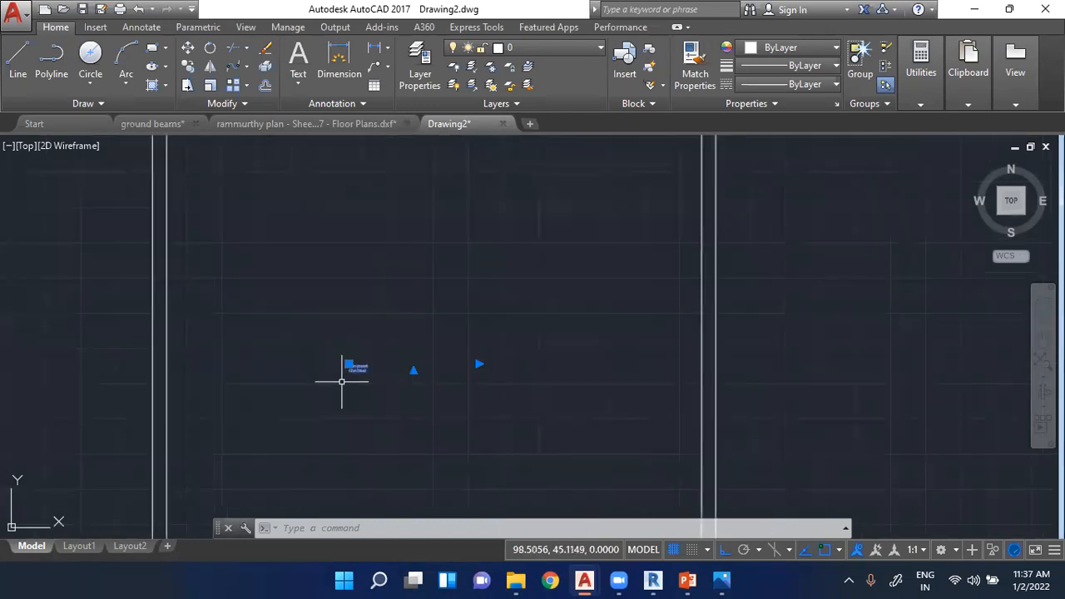
key(Escape)
key(Escape)
key(Escape)
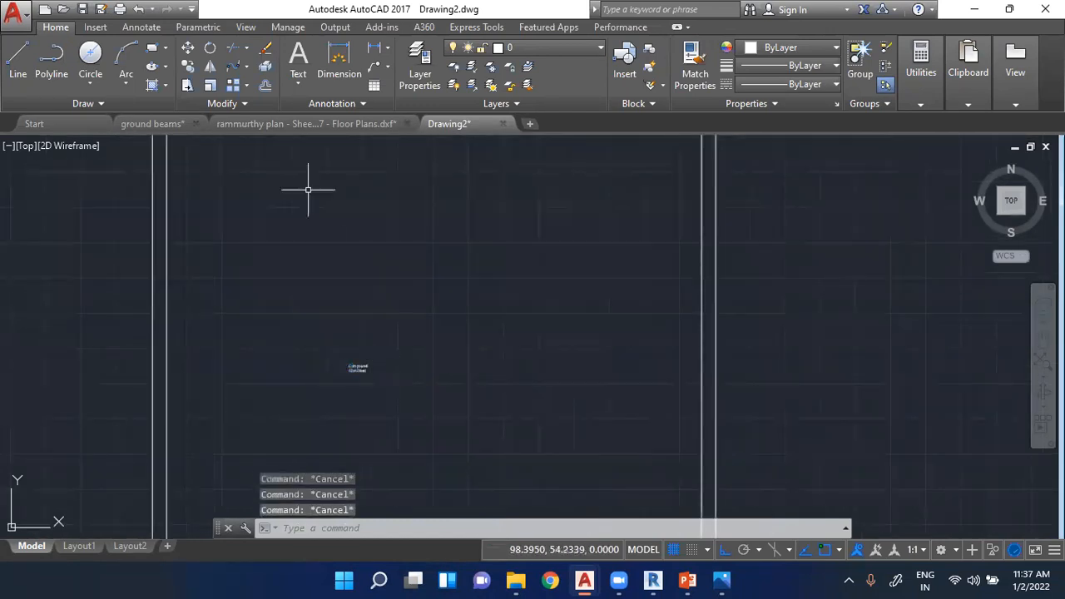
click(357, 366)
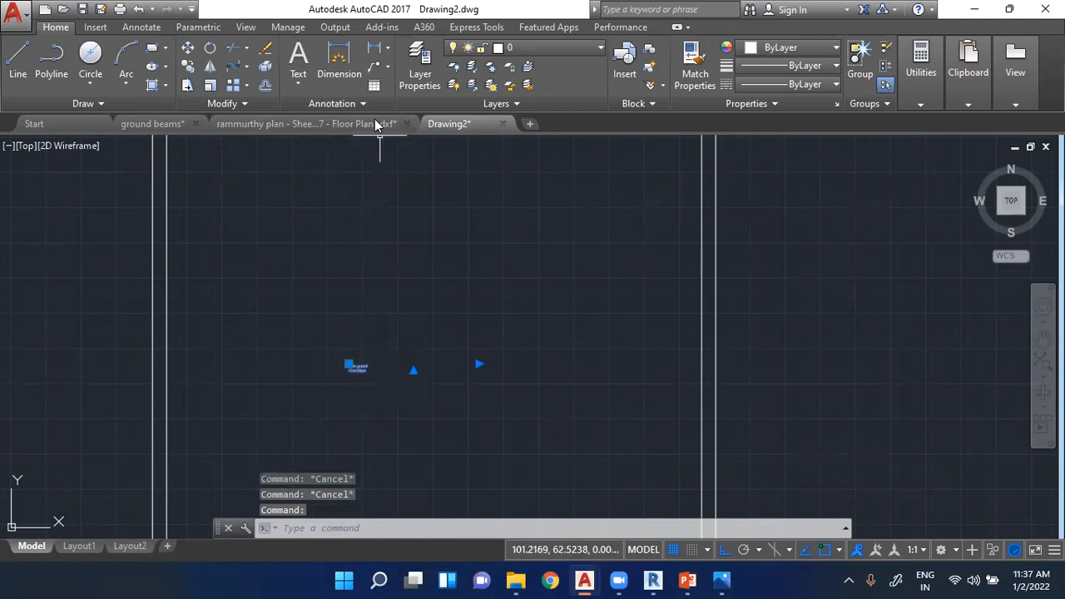
- Dimension the outer top edge of the square, placing the dimension line just above it
click(350, 84)
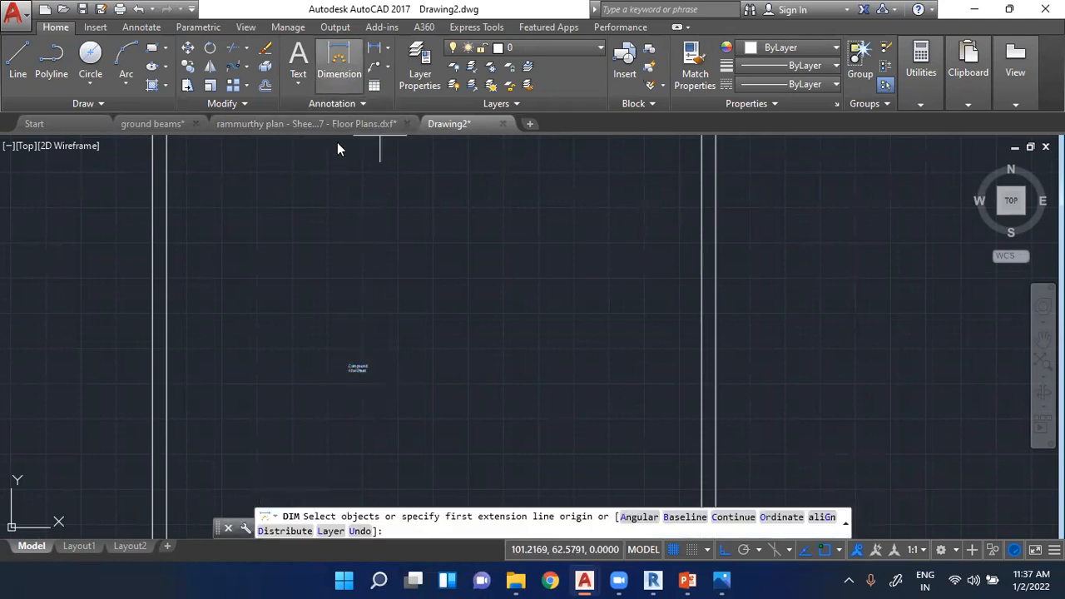
scroll(237, 322, down, 2)
scroll(198, 153, up, 4)
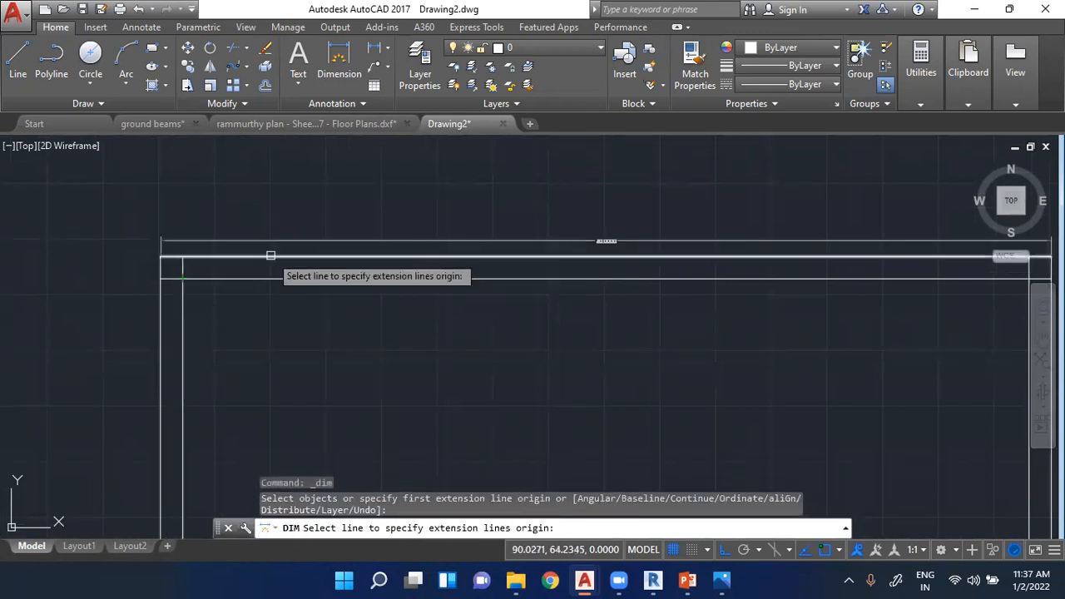
click(270, 256)
scroll(620, 239, up, 3)
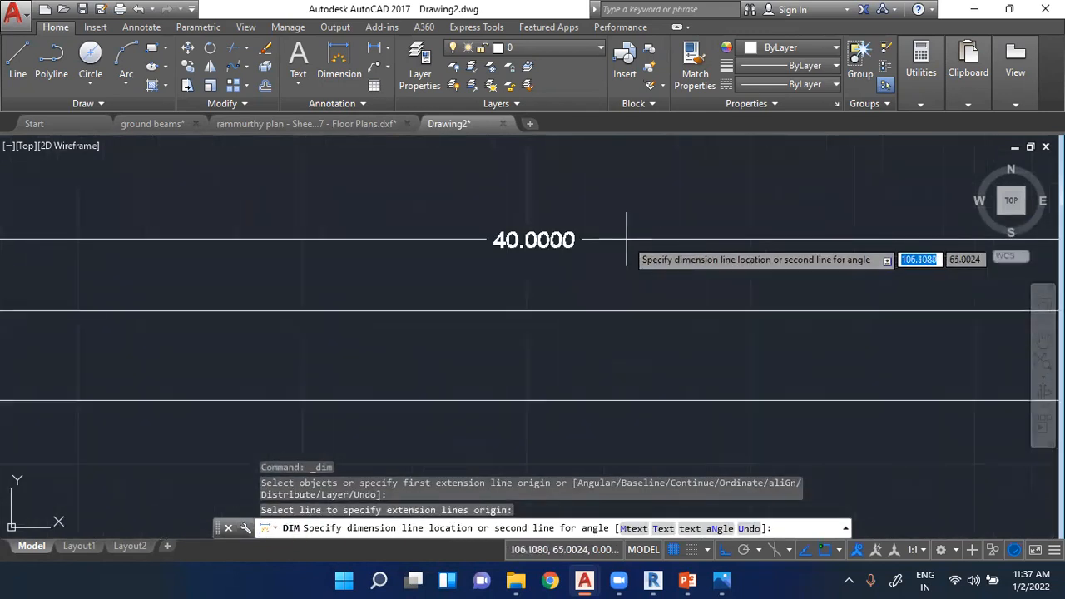
click(627, 239)
scroll(519, 233, down, 3)
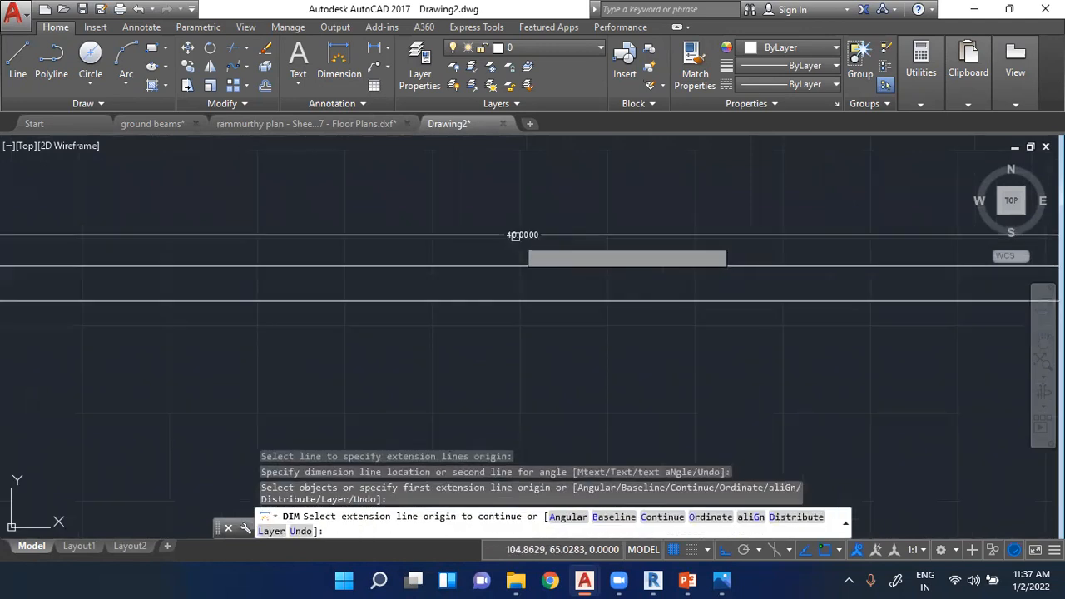
- Add a horizontal dimension across the width of the Compound label, placed just below the text
scroll(516, 274, down, 4)
scroll(492, 320, up, 5)
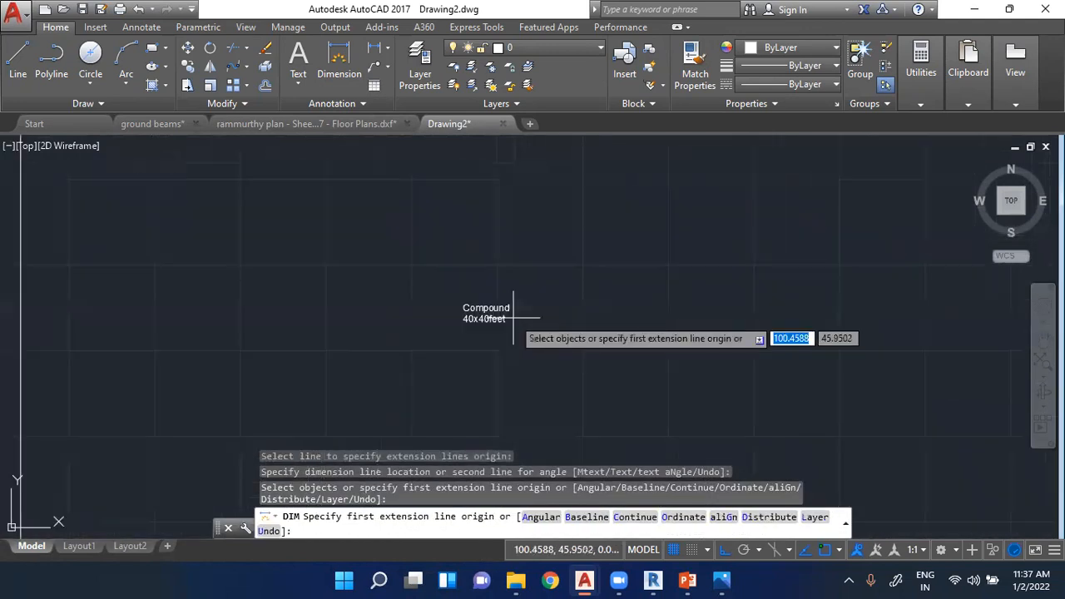
click(436, 324)
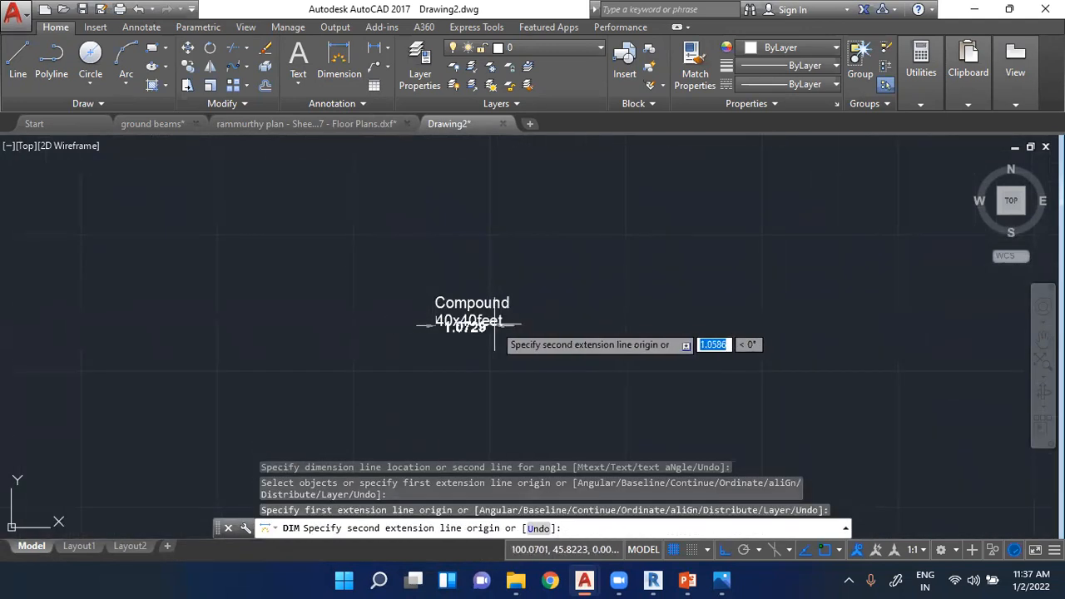
click(519, 326)
click(486, 372)
scroll(487, 391, up, 2)
scroll(486, 388, down, 8)
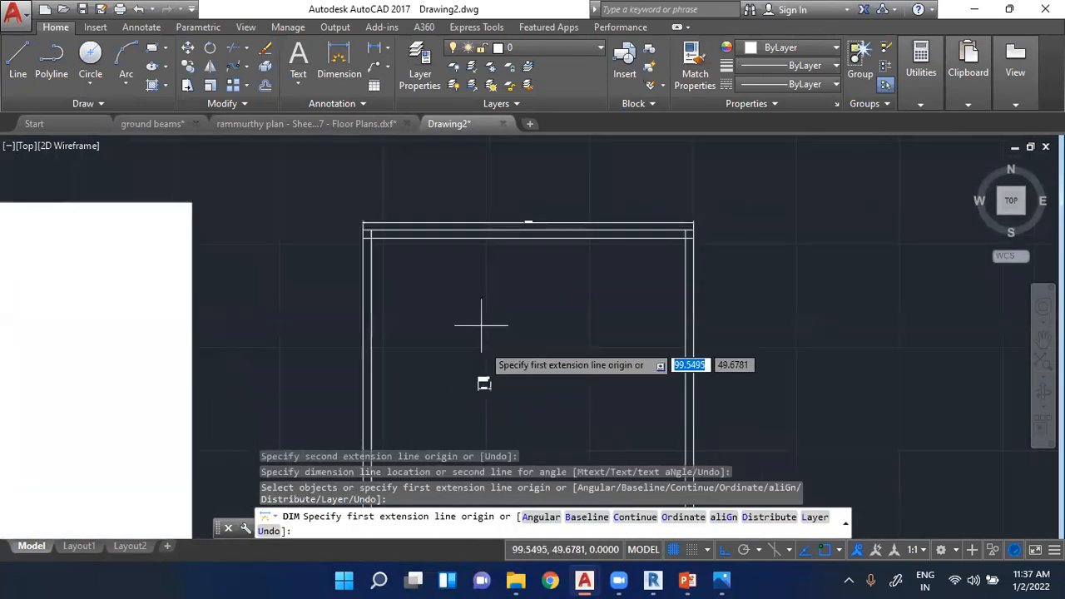
- Dimension the gap between the two top wall lines at the square's upper-left corner, placing the dimension line just outside the left wall
scroll(527, 214, up, 5)
scroll(598, 253, down, 5)
scroll(412, 252, up, 2)
scroll(464, 310, up, 3)
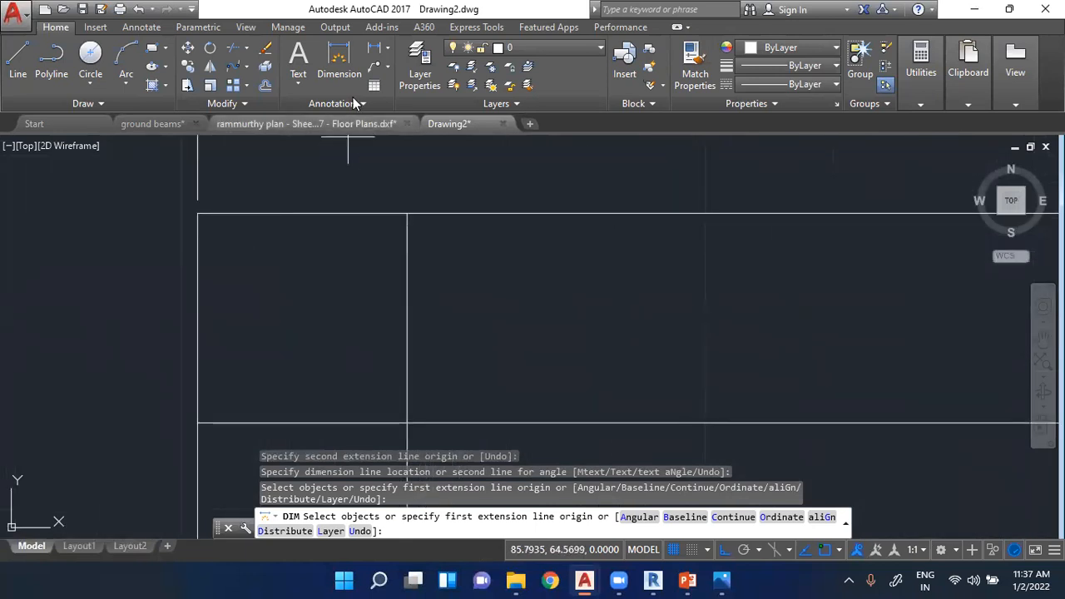
click(355, 75)
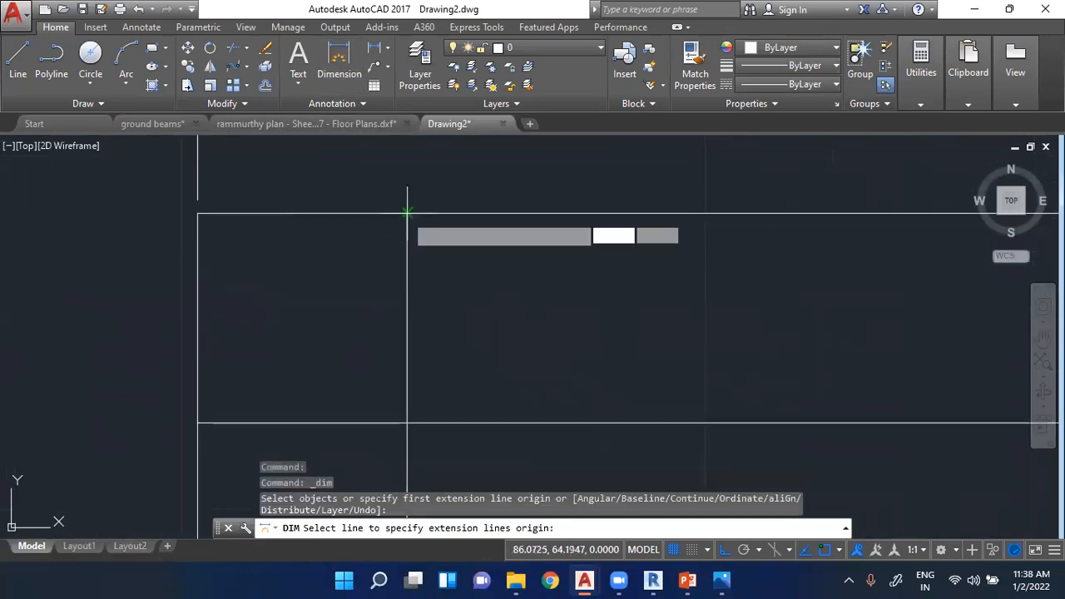
click(408, 213)
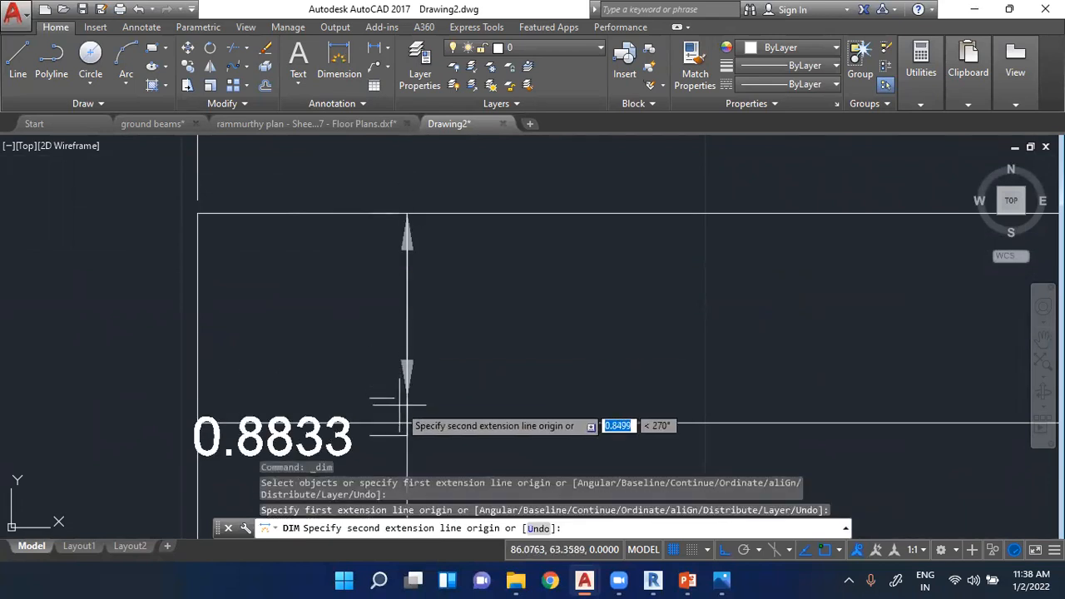
click(408, 422)
click(142, 388)
scroll(407, 350, down, 8)
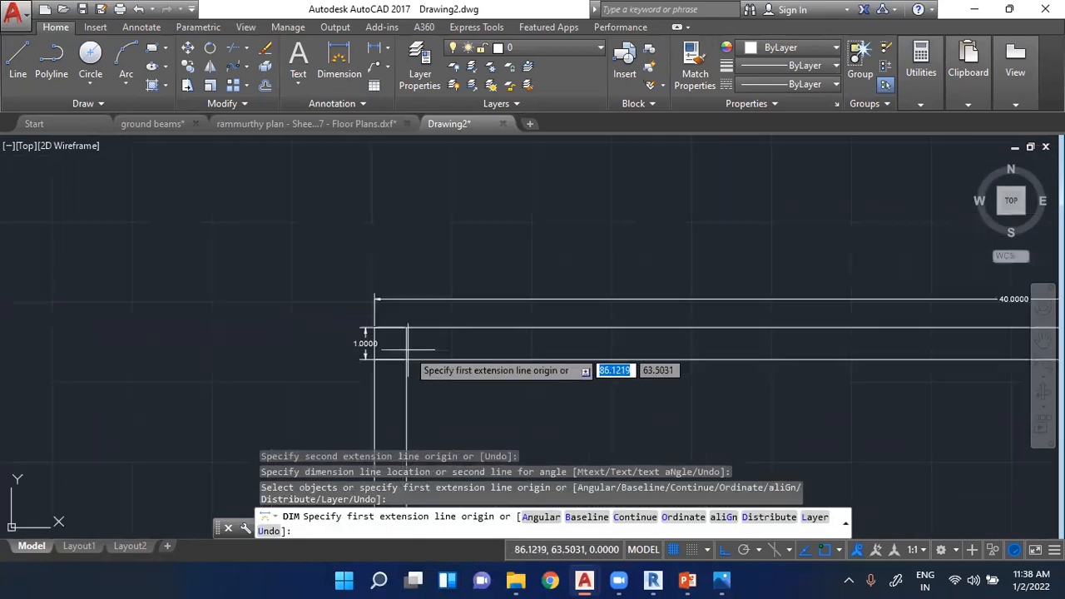
scroll(367, 354, up, 4)
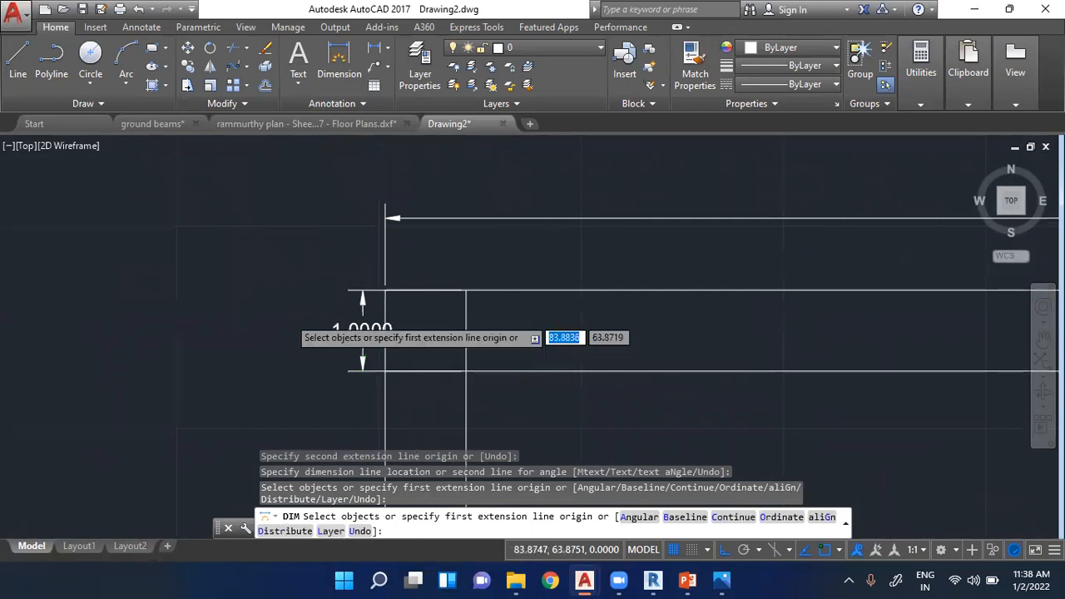
scroll(284, 302, down, 5)
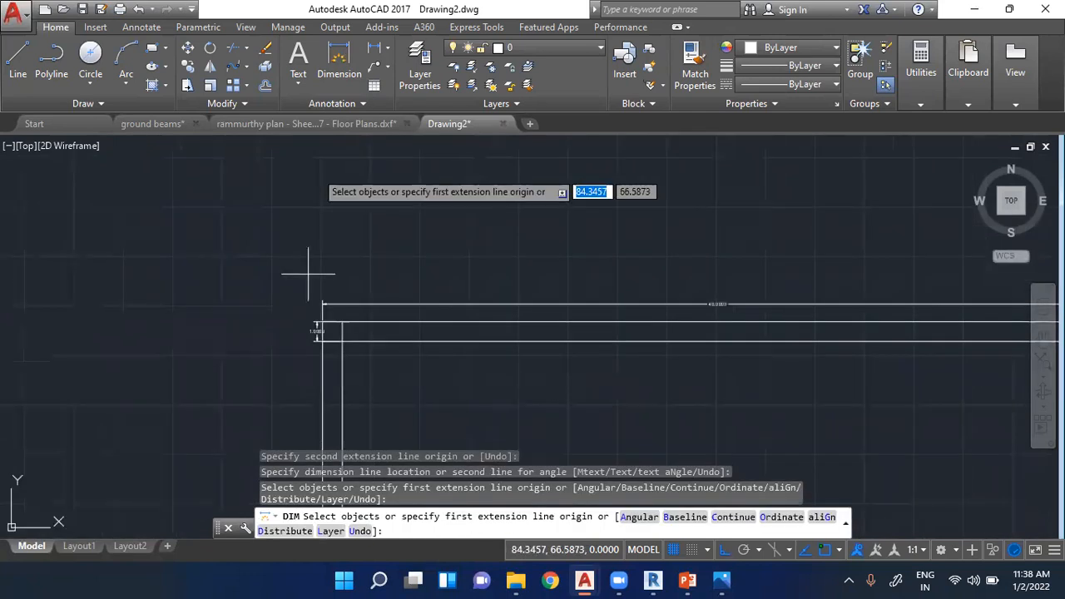
key(Escape)
key(Escape)
key(Escape)
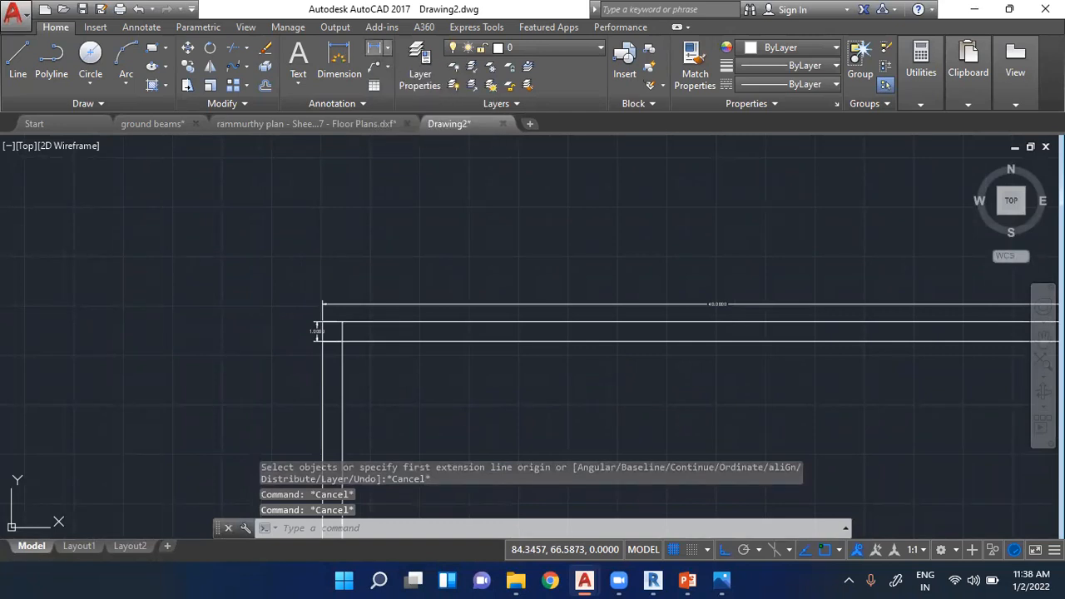
- Examine the dimensions placed on the square's top edge, wall corner and Compound label
scroll(209, 333, down, 4)
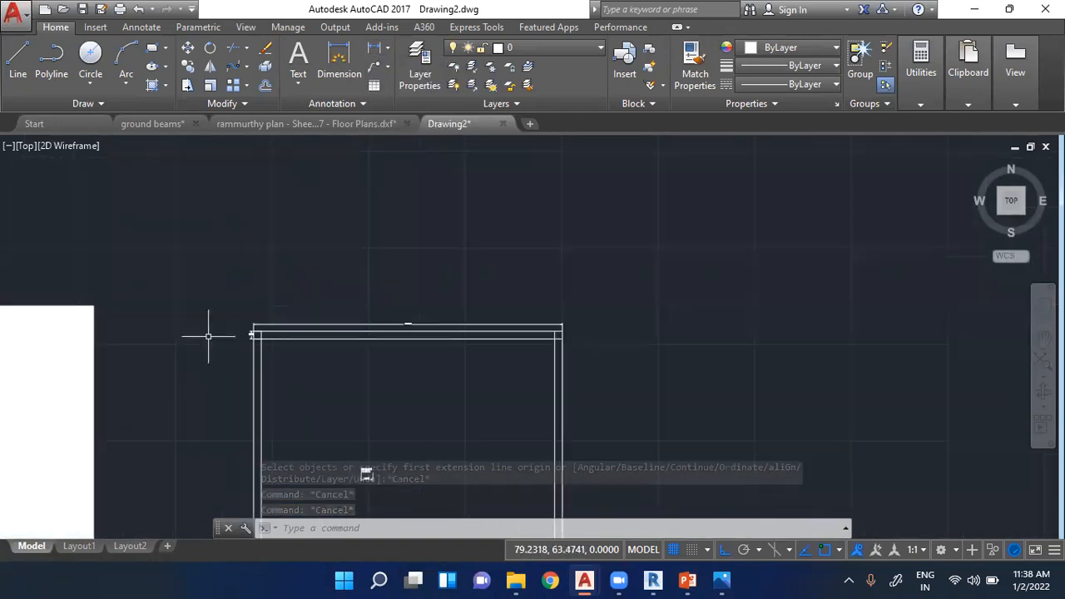
scroll(401, 327, up, 2)
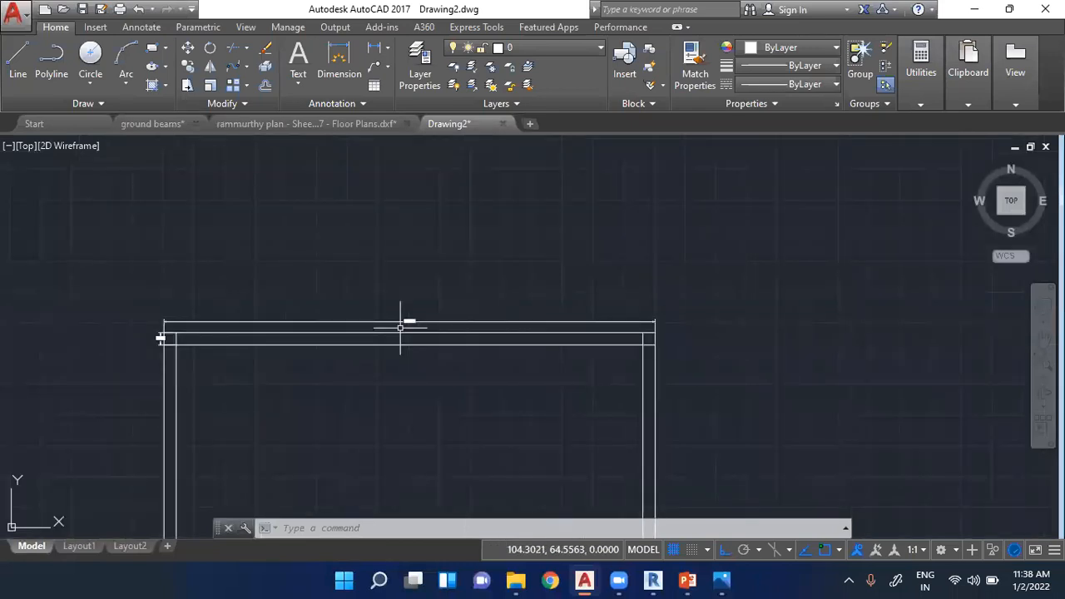
scroll(257, 308, up, 4)
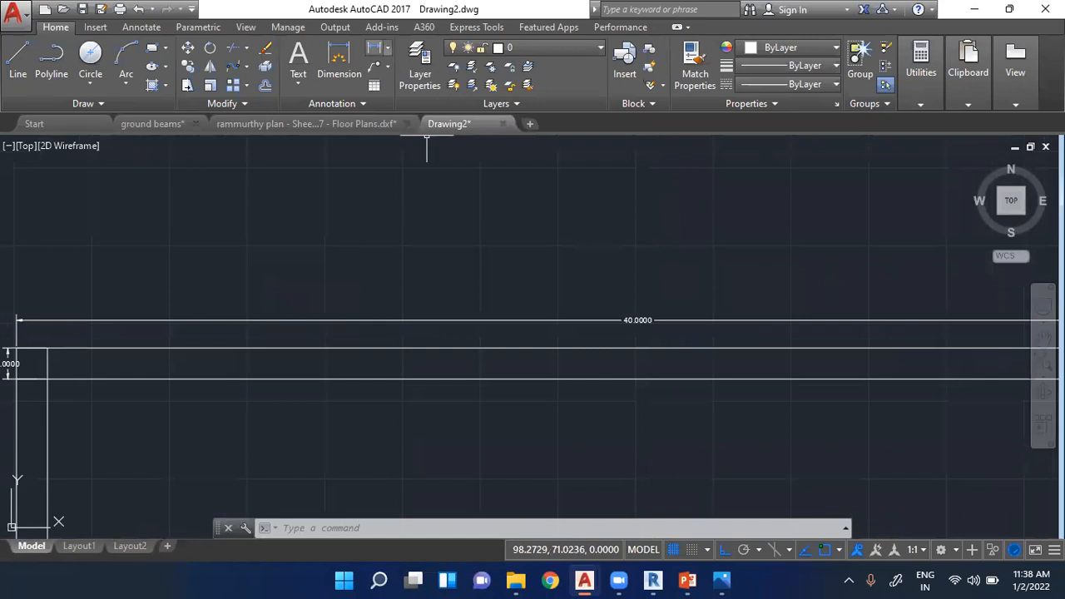
click(387, 47)
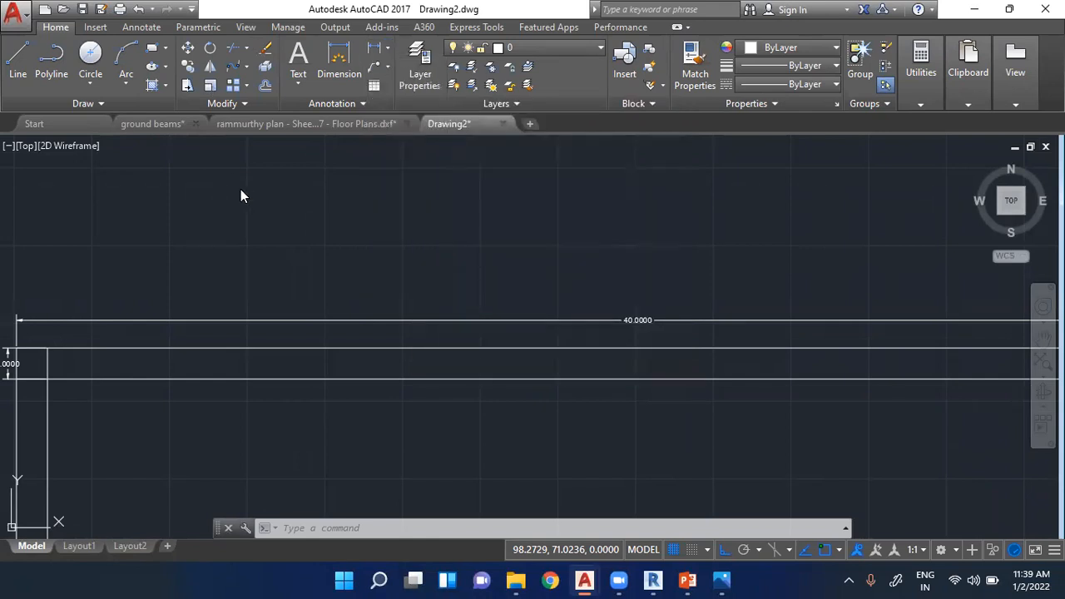
key(Escape)
key(Escape)
scroll(361, 326, down, 2)
key(Escape)
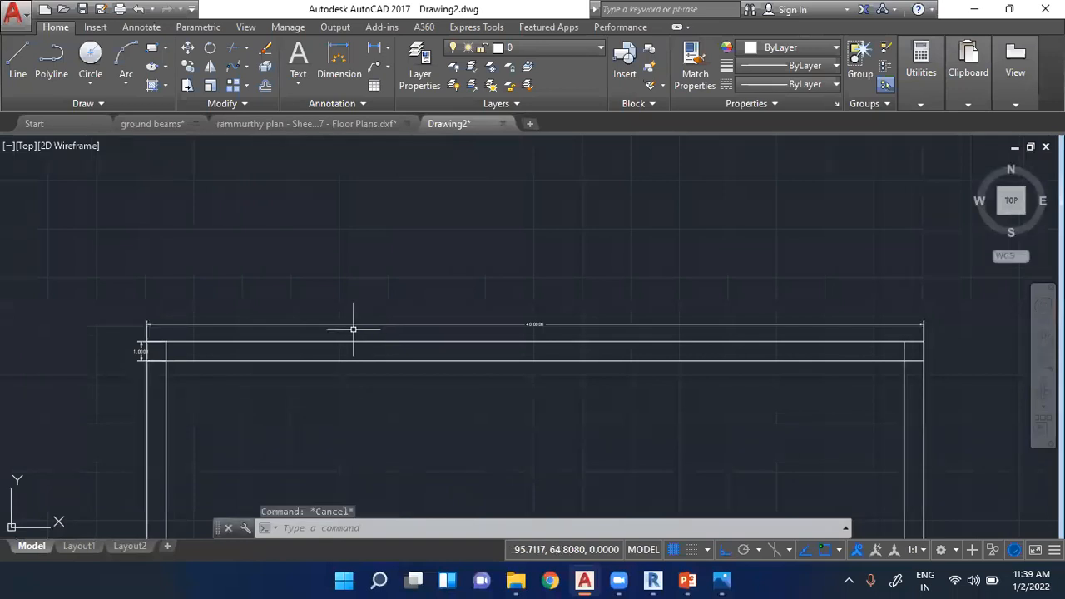
key(Escape)
key(Escape)
scroll(258, 250, down, 4)
scroll(302, 321, down, 2)
scroll(314, 333, up, 6)
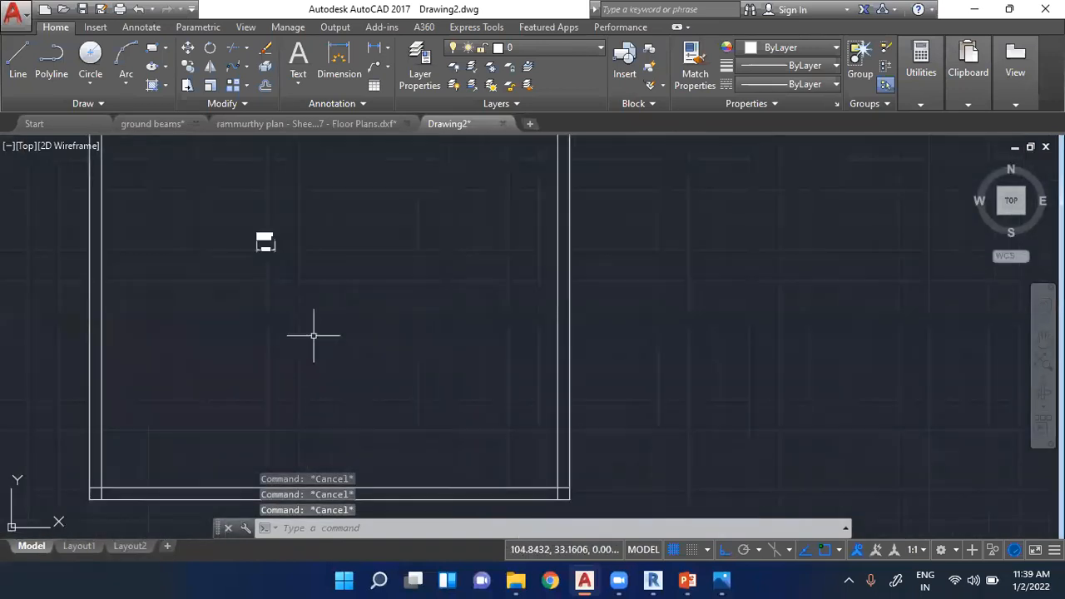
- Switch to the ground beams drawing and select the rotated UCS icon beside the tall rectangle
click(134, 123)
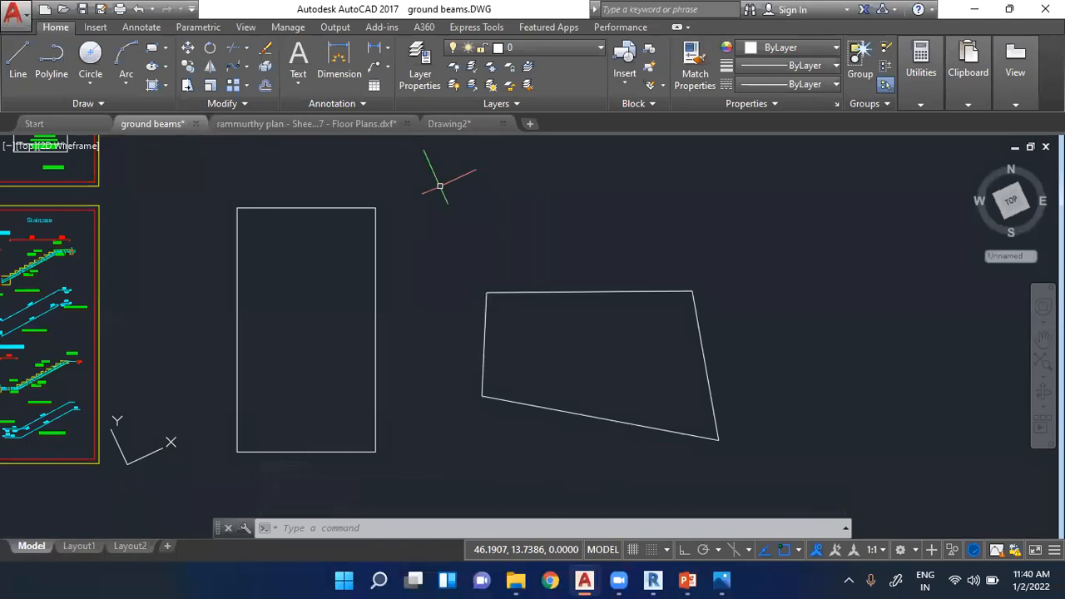
scroll(542, 228, down, 3)
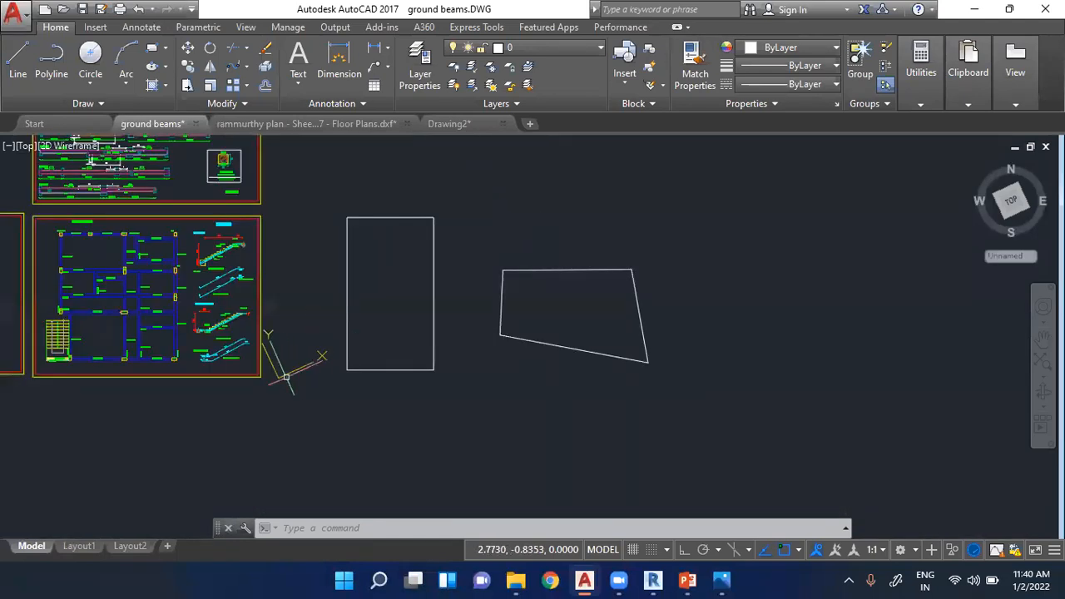
scroll(283, 363, up, 6)
click(269, 368)
scroll(266, 366, down, 2)
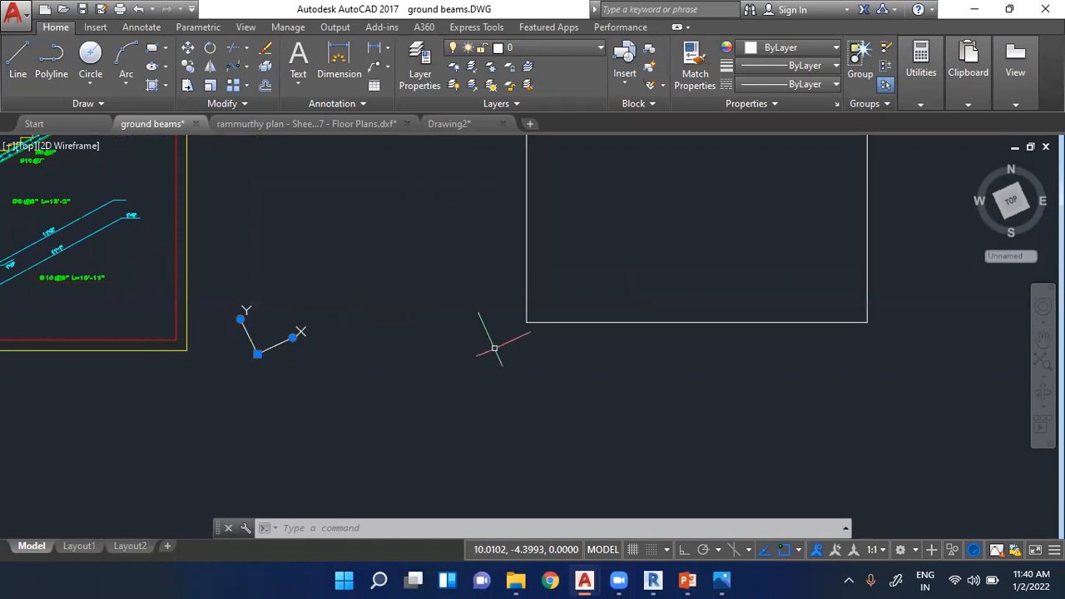
scroll(532, 324, up, 2)
click(522, 320)
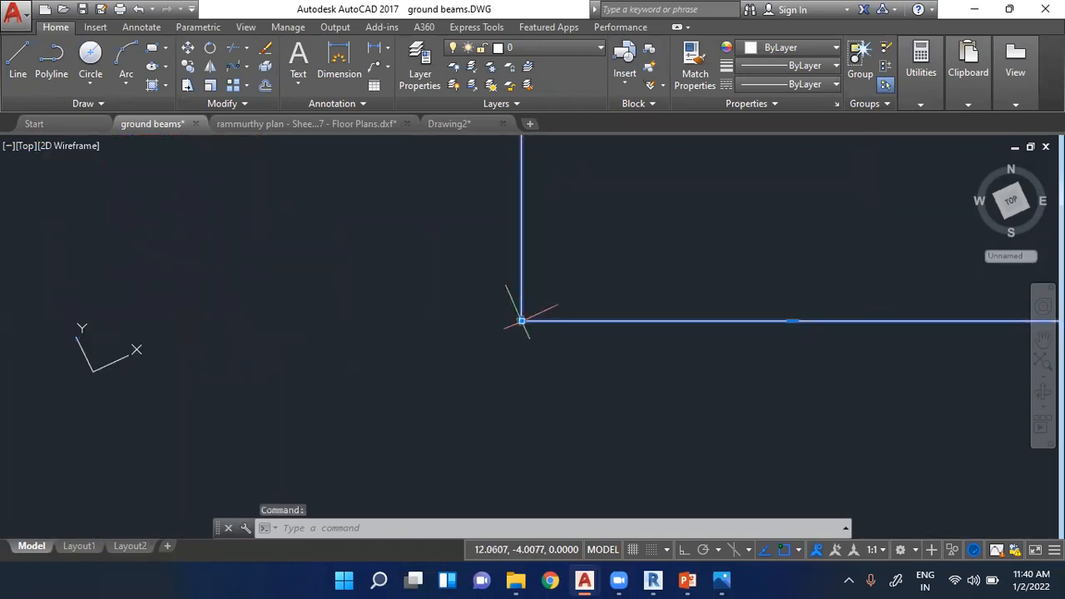
click(521, 320)
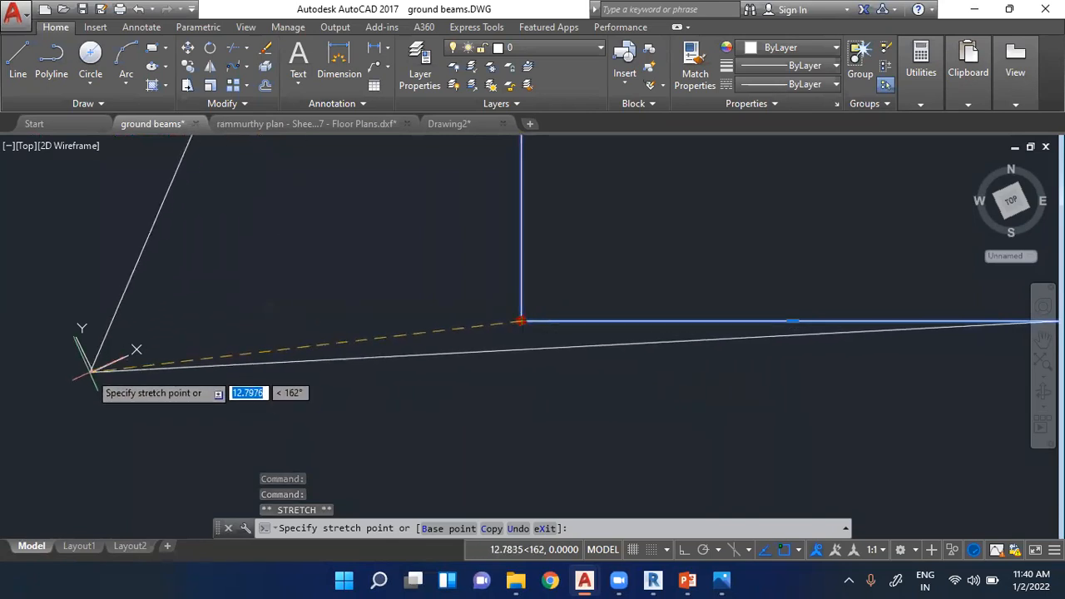
key(Escape)
key(Escape)
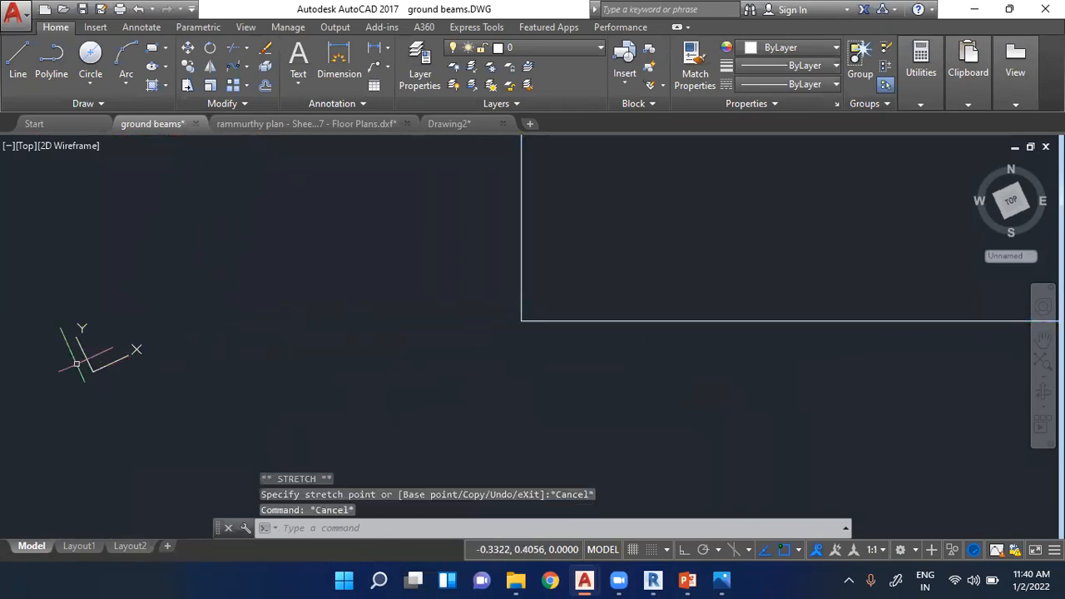
- Reset the rotated UCS to World
click(104, 370)
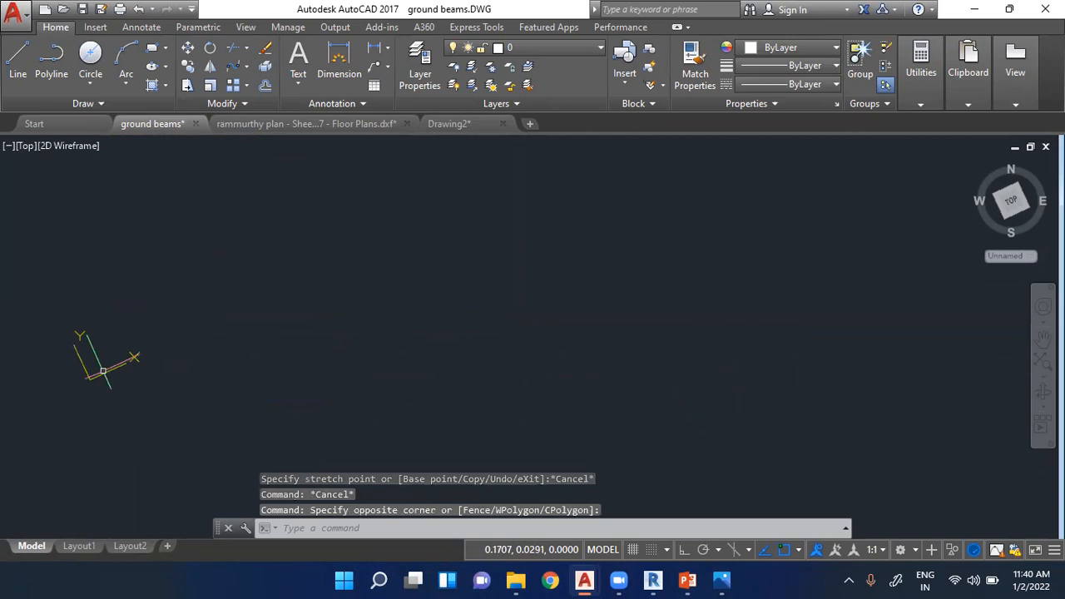
right_click(89, 381)
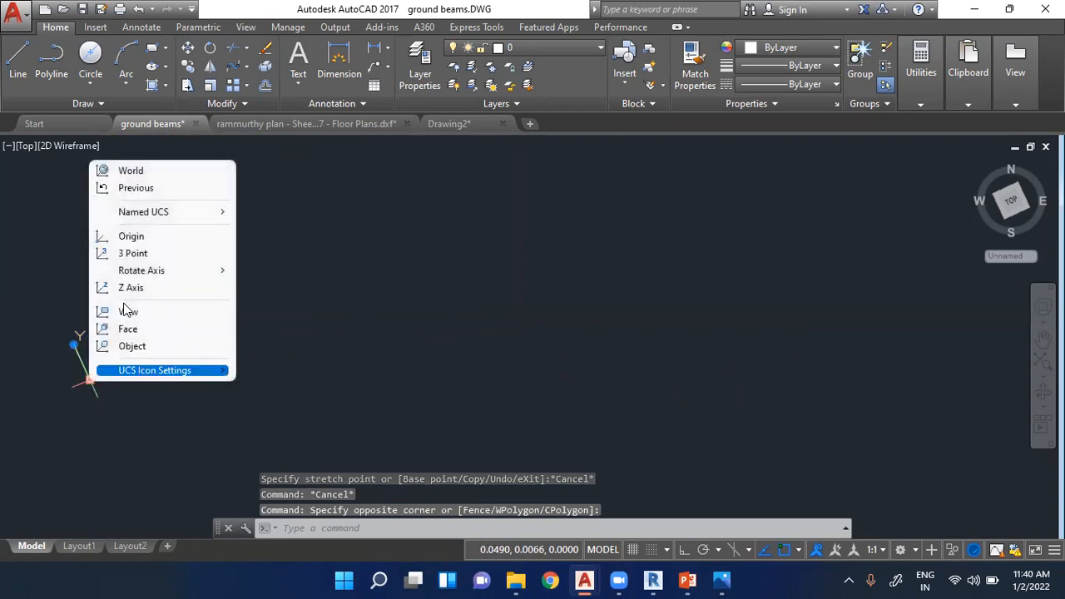
click(131, 170)
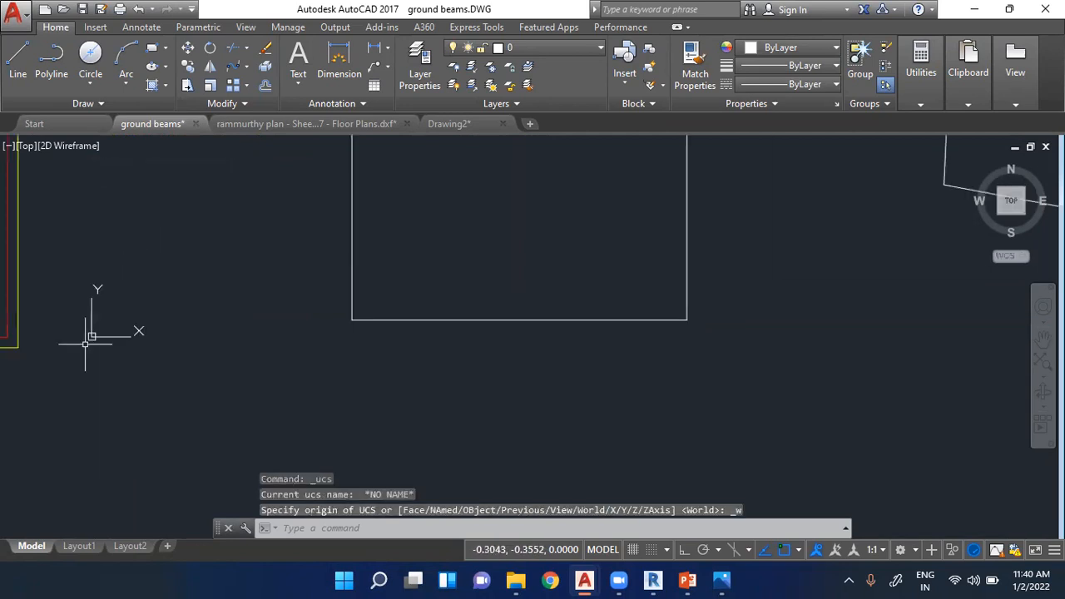
scroll(105, 333, up, 3)
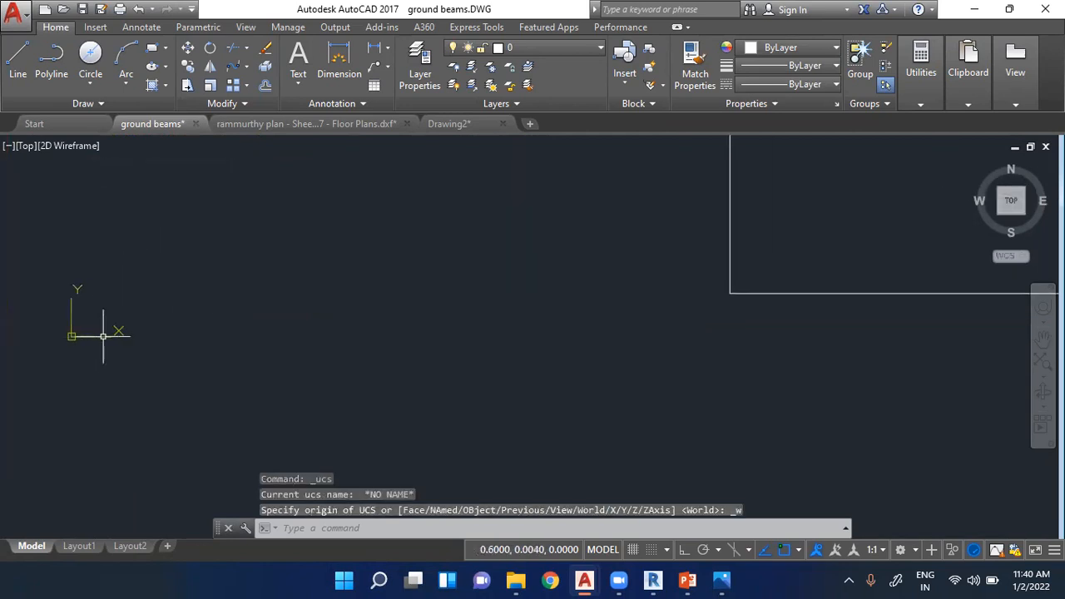
click(738, 293)
click(730, 293)
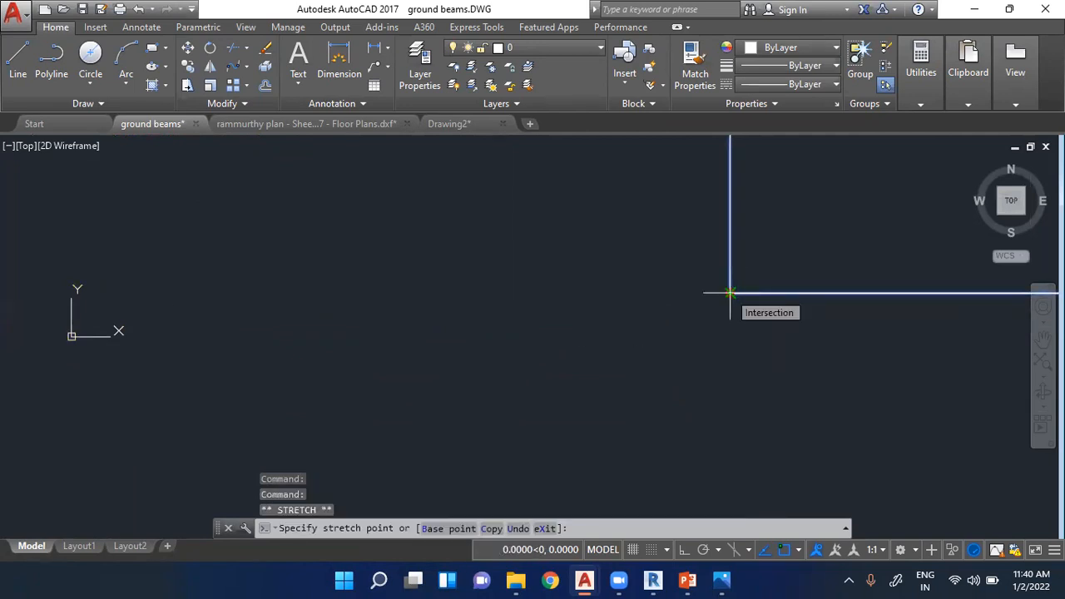
key(Escape)
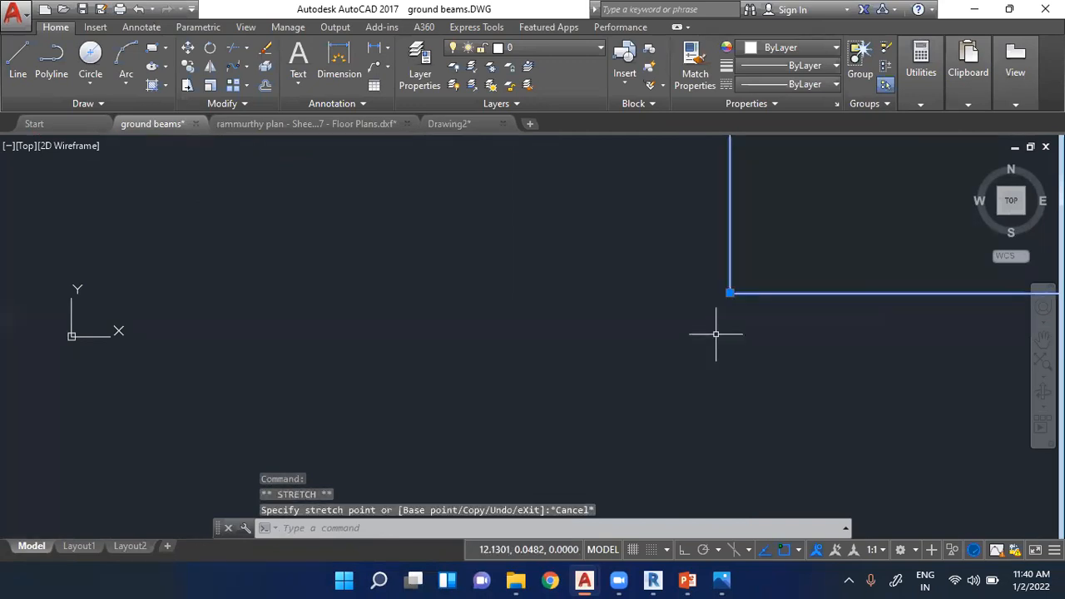
scroll(409, 375, down, 4)
scroll(306, 338, up, 3)
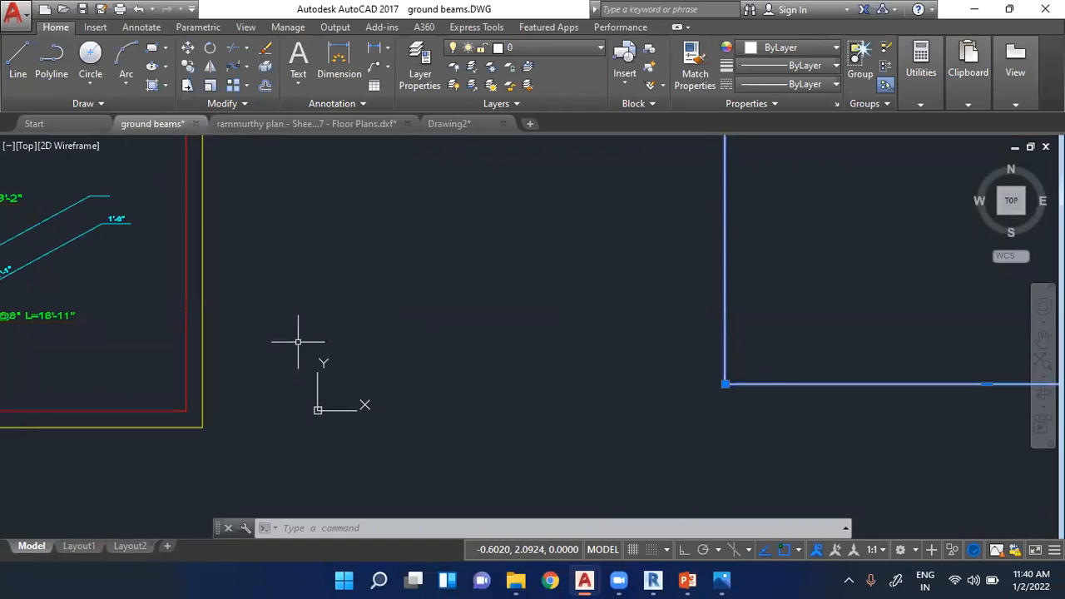
click(298, 342)
key(Escape)
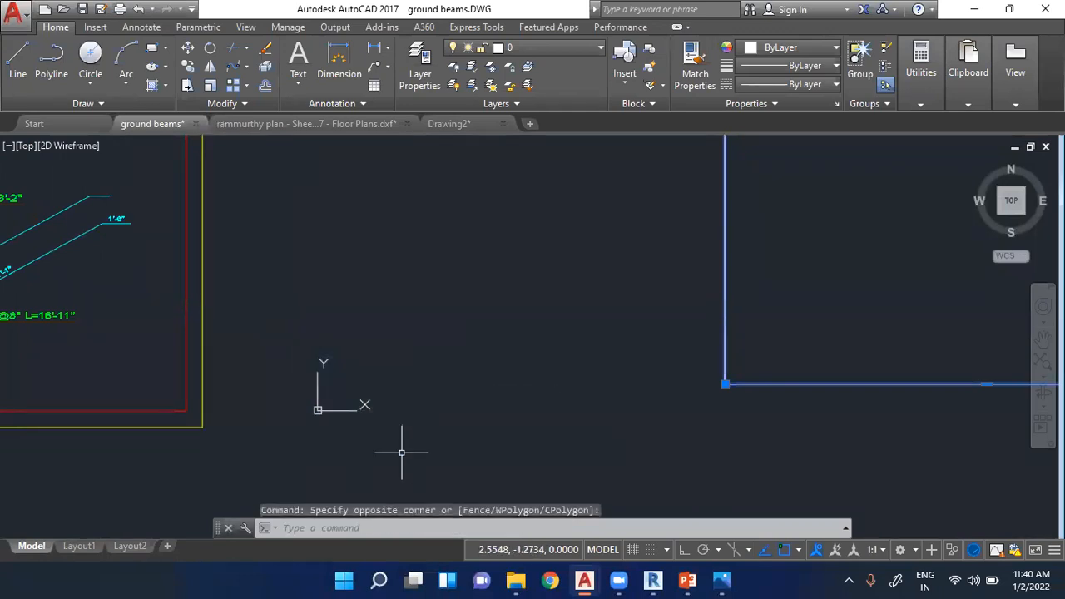
key(Escape)
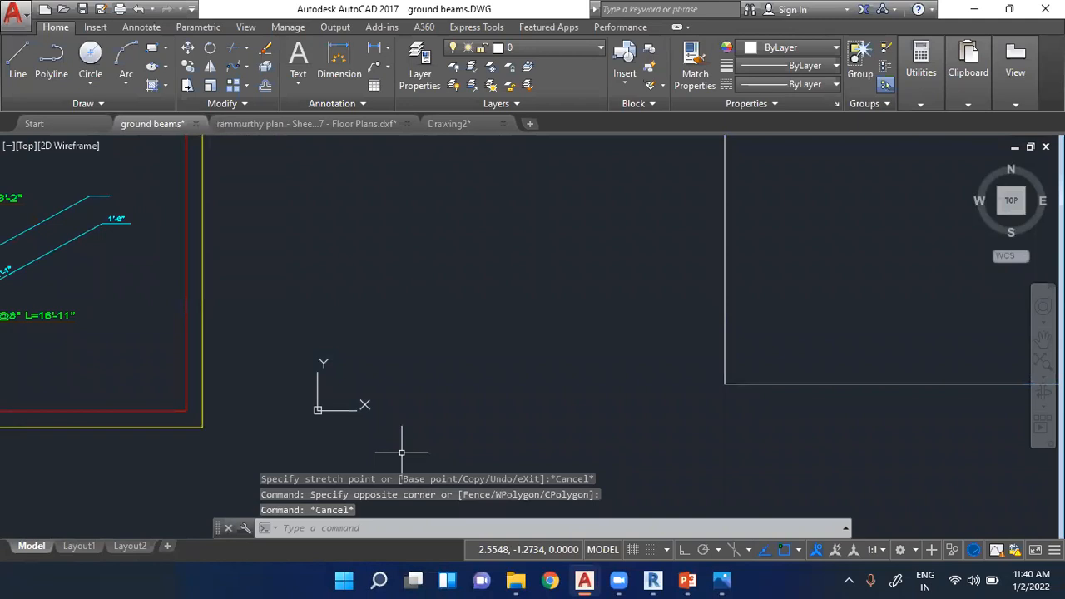
click(318, 410)
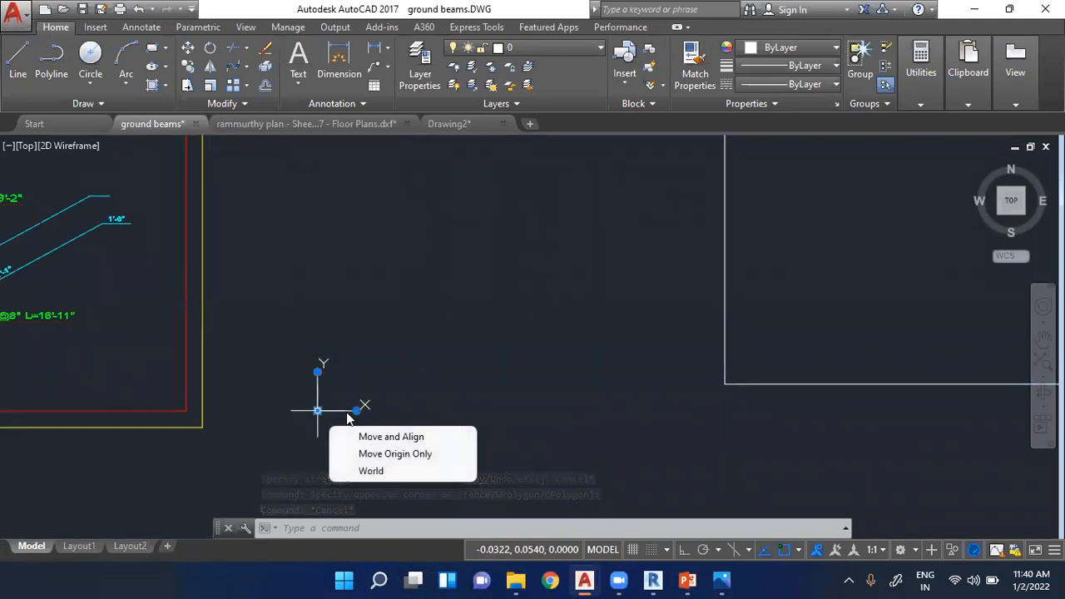
key(Escape)
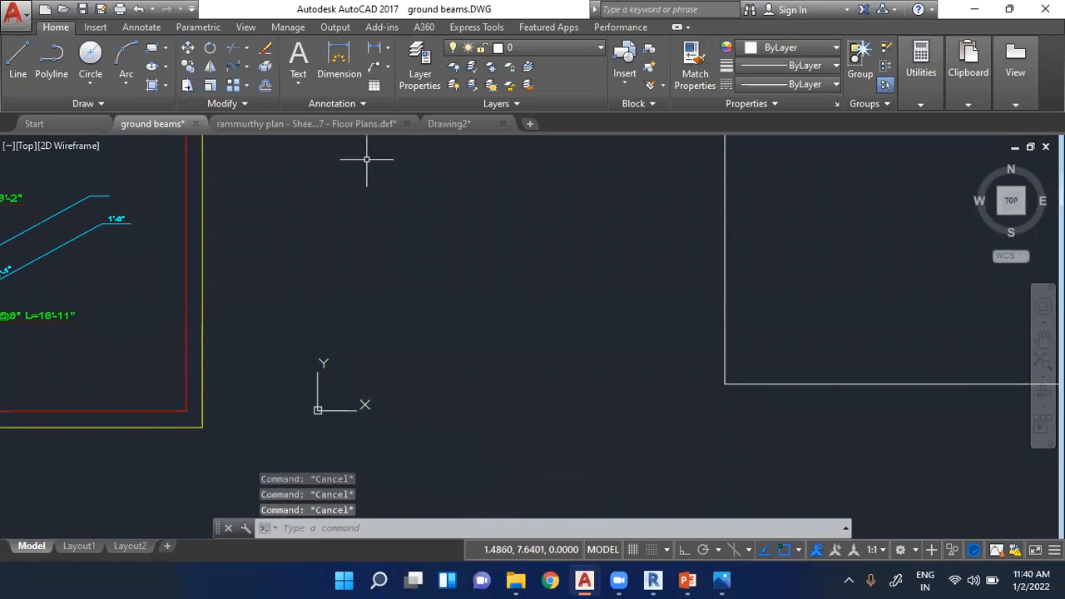
- Start a new blank drawing and locate the UCS origin in it
click(529, 124)
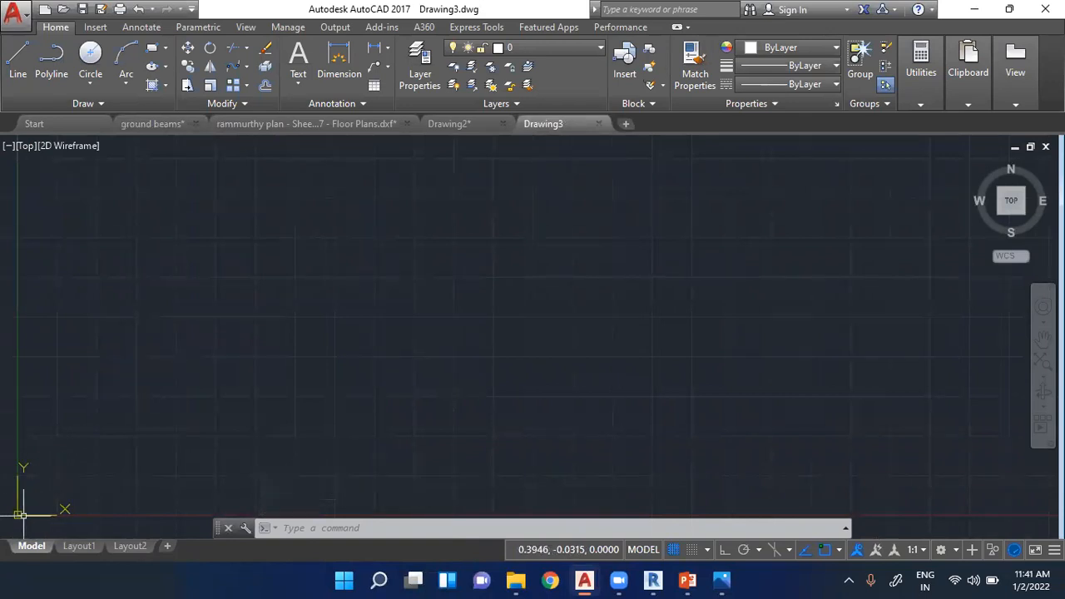
scroll(247, 348, down, 5)
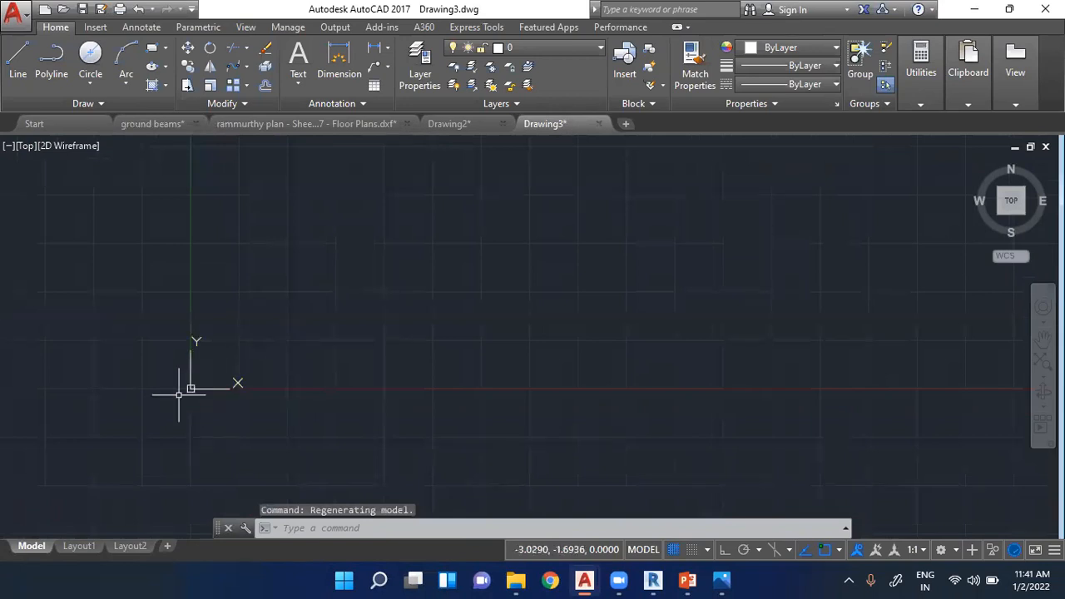
scroll(178, 395, up, 1)
scroll(204, 384, up, 8)
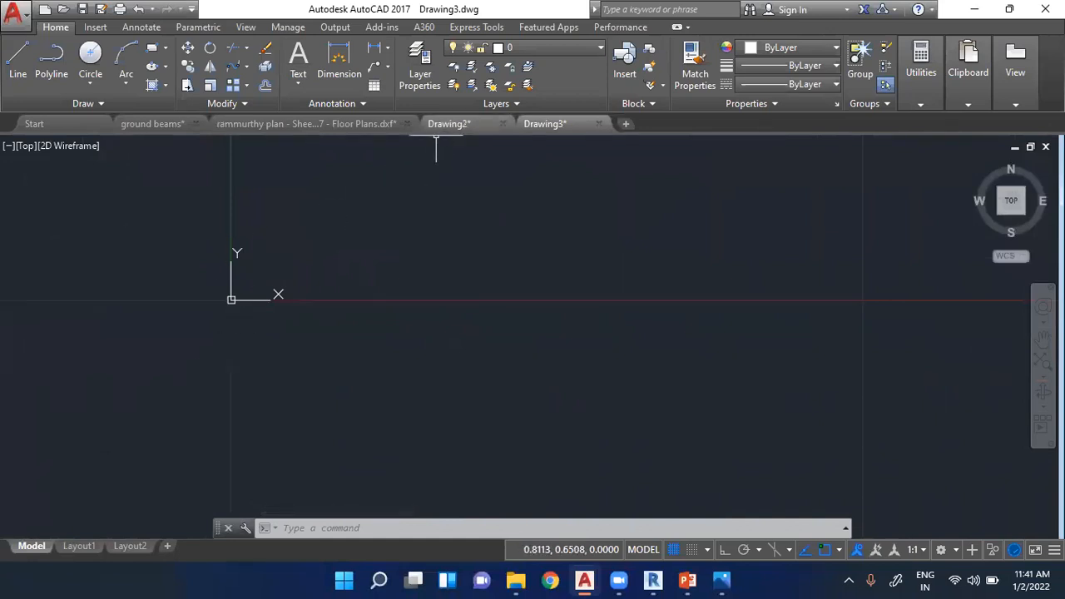
click(232, 299)
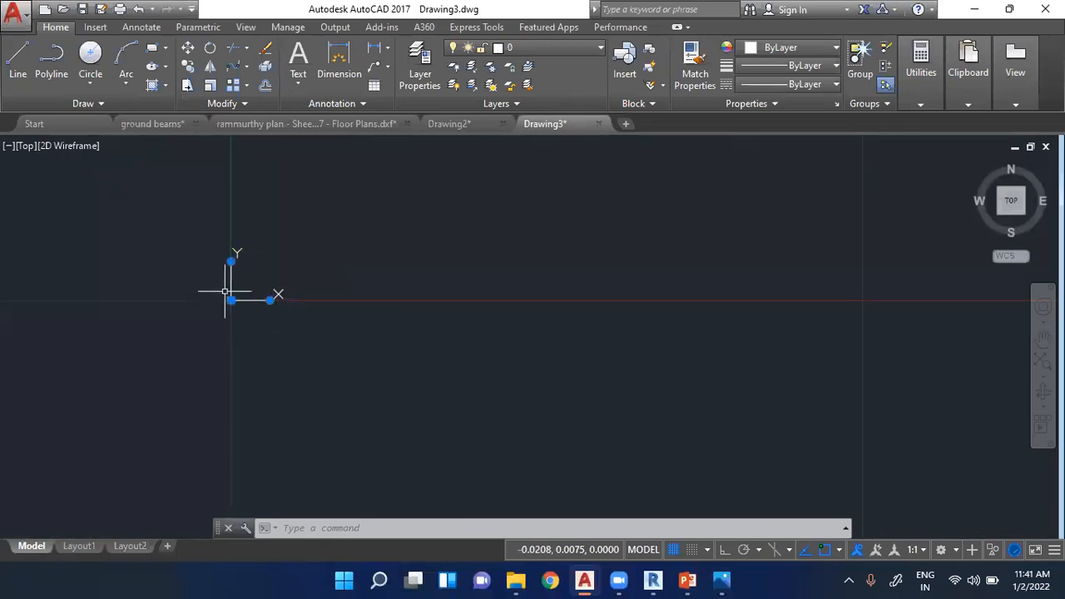
key(Escape)
key(Escape)
click(233, 307)
mouse_move(234, 308)
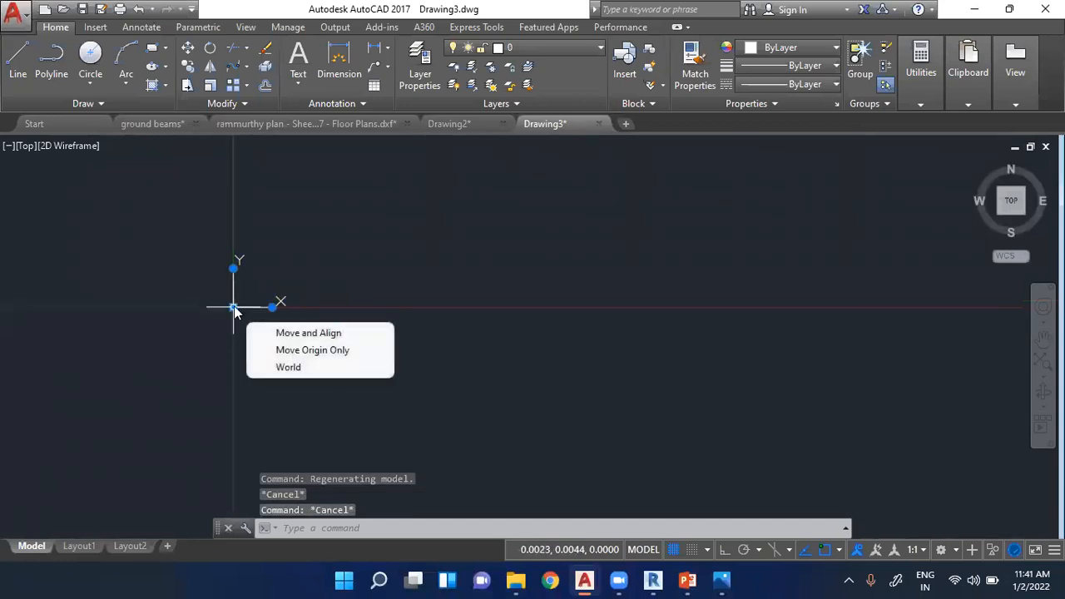
click(273, 307)
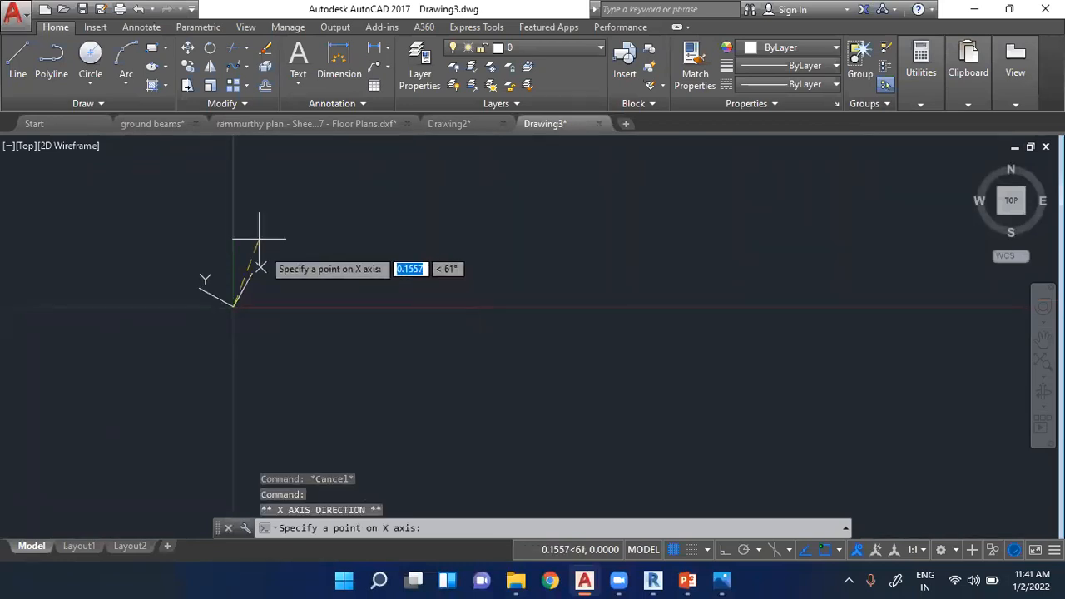
key(Escape)
- Relocate the UCS origin three times across the blank drawing with Move and Align
click(238, 304)
click(233, 307)
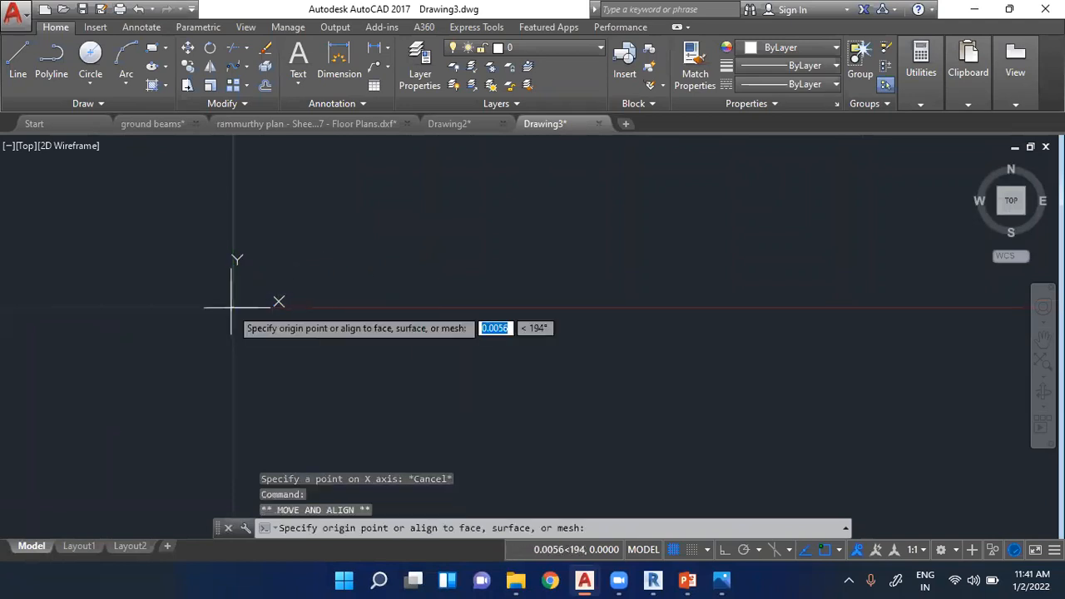
click(472, 254)
mouse_move(472, 256)
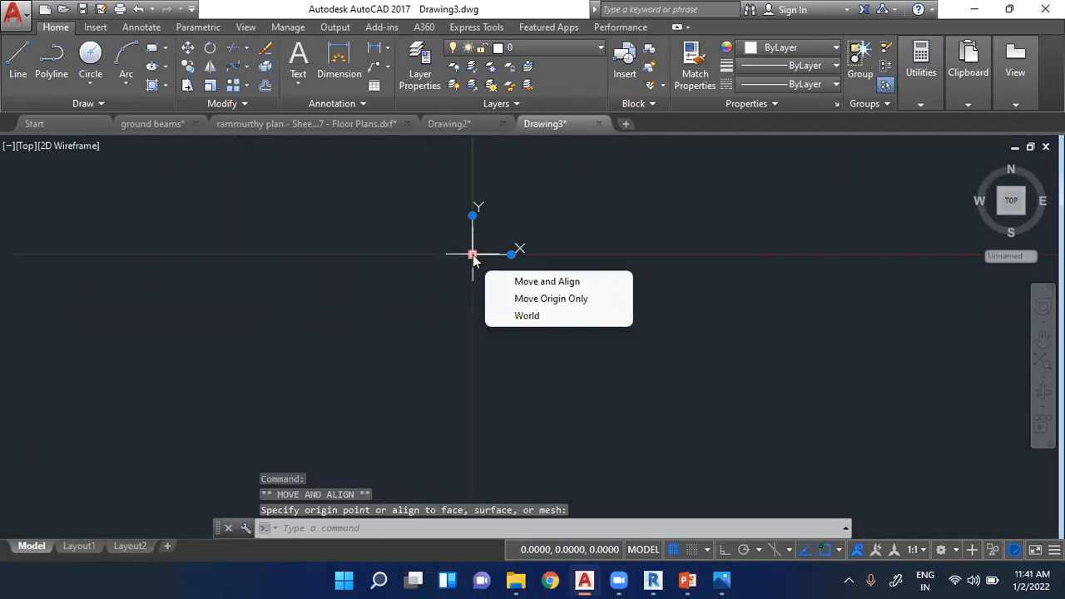
click(472, 255)
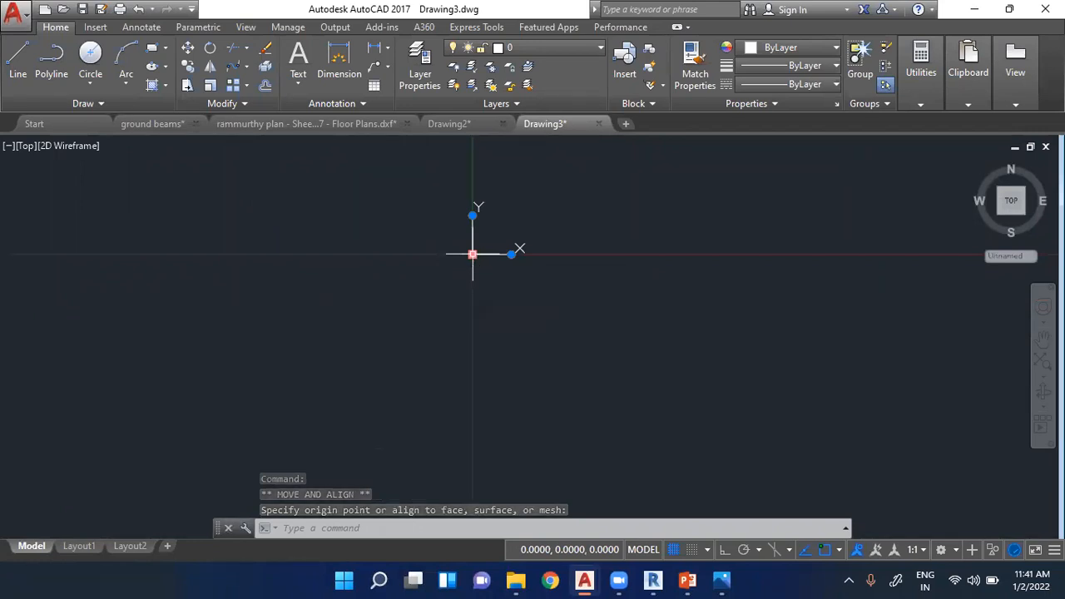
click(193, 292)
mouse_move(193, 295)
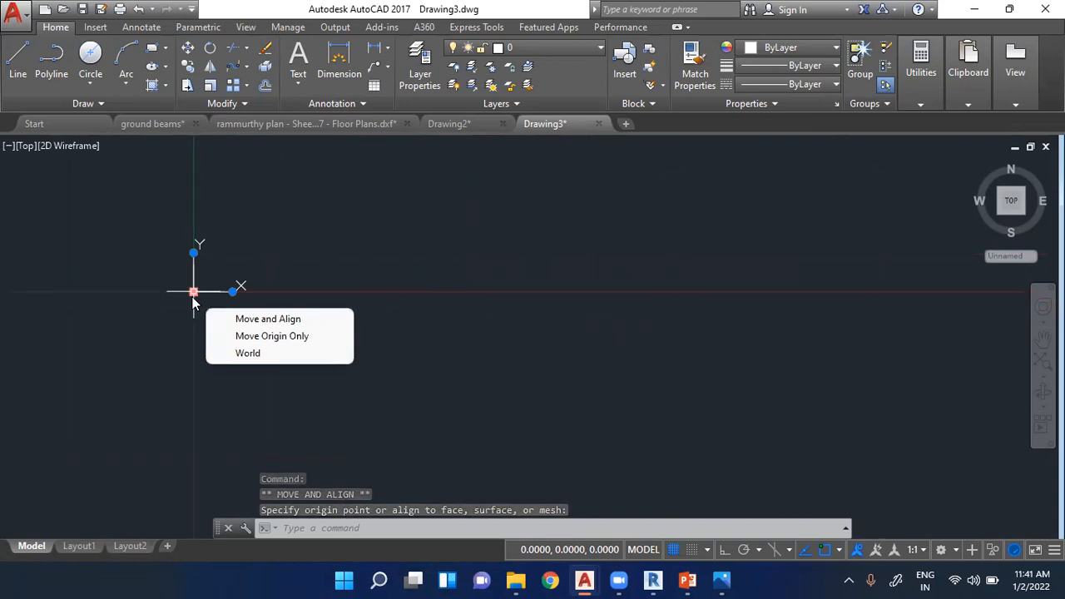
click(194, 292)
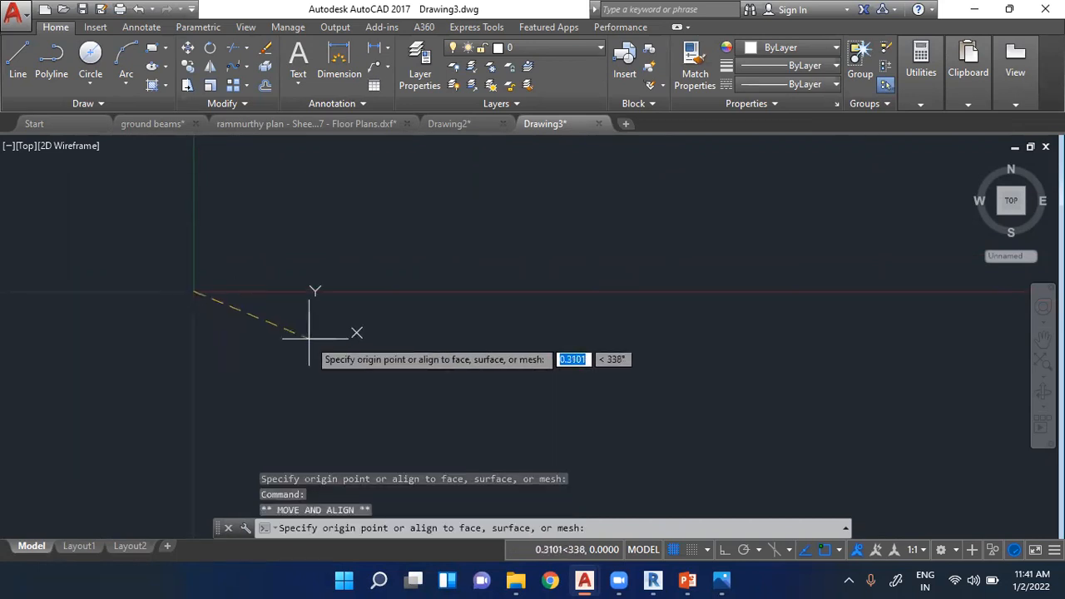
click(309, 289)
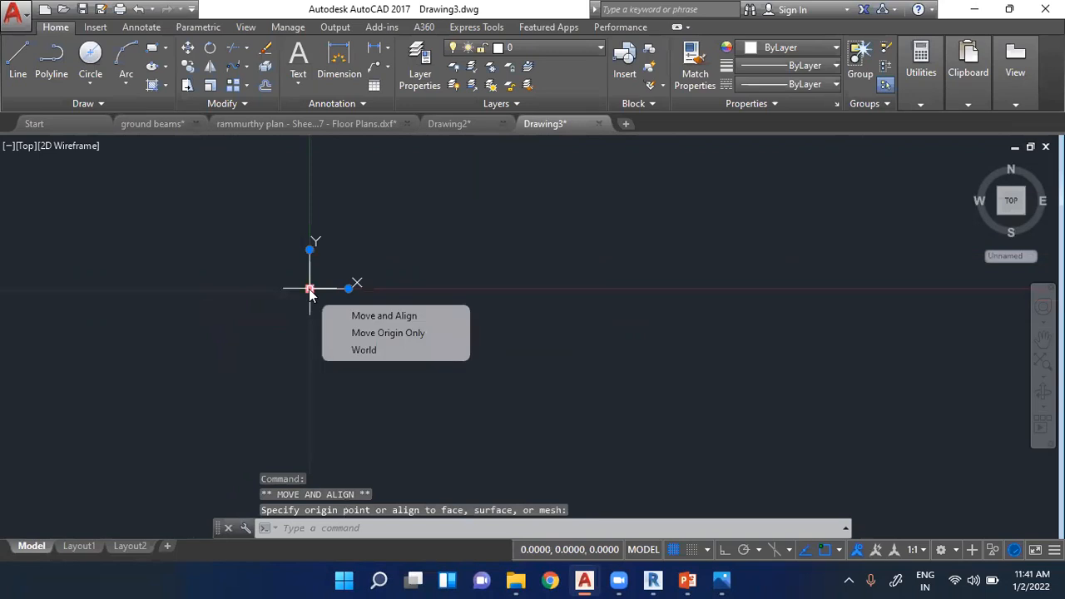
- Switch to the ground beams drawing and erase the tall rectangle and the four-sided shape beside the sheets
click(163, 127)
key(Escape)
key(Escape)
key(Escape)
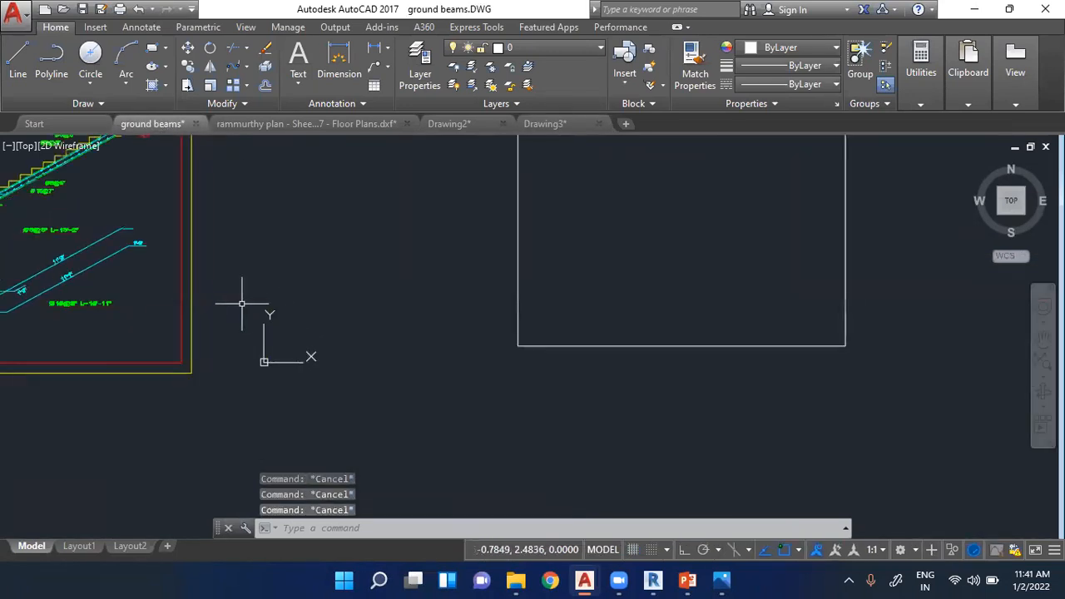
scroll(386, 358, down, 5)
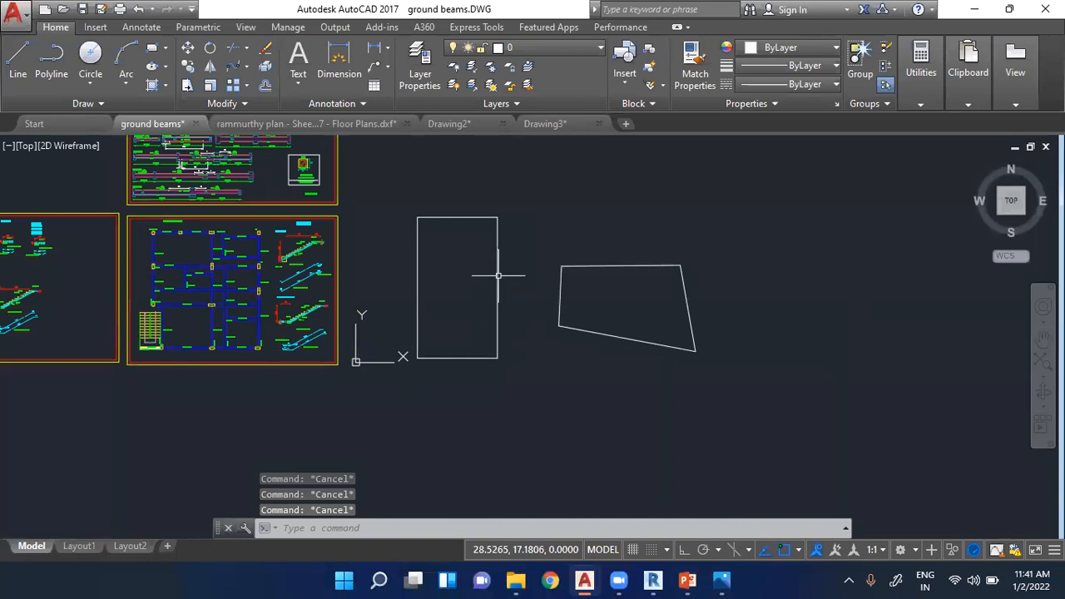
click(401, 201)
click(776, 412)
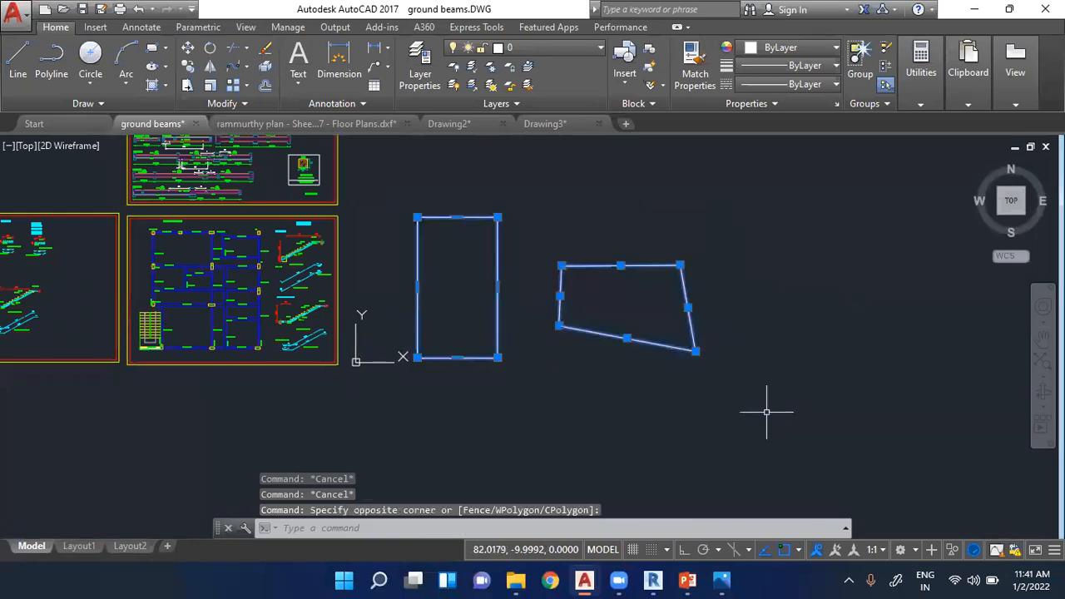
key(Delete)
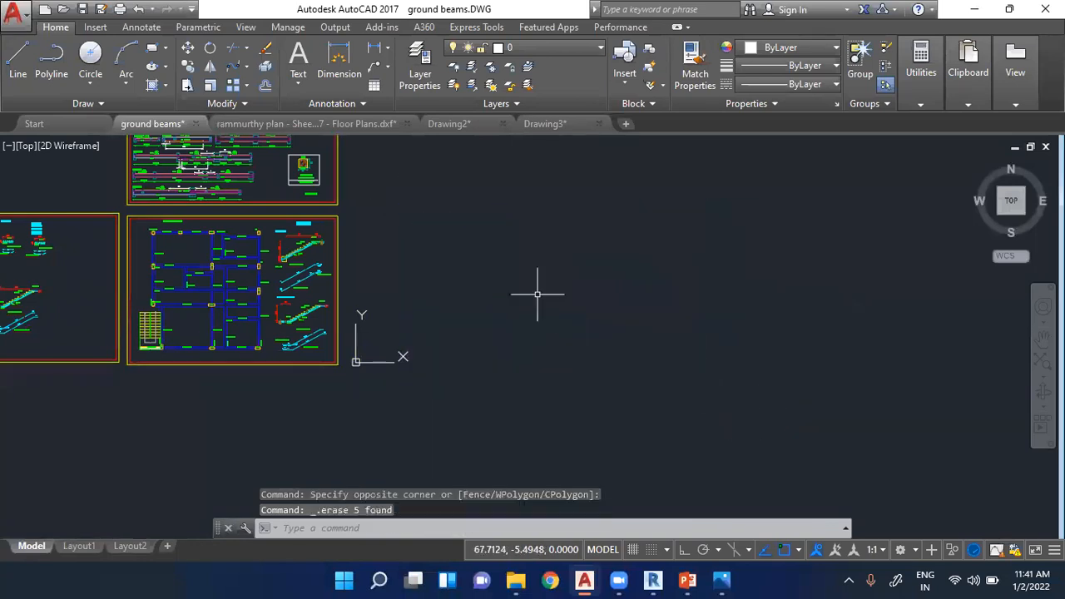
- Draw two upright rectangles side by side in the empty area beside the ground beam sheets
click(153, 48)
click(434, 187)
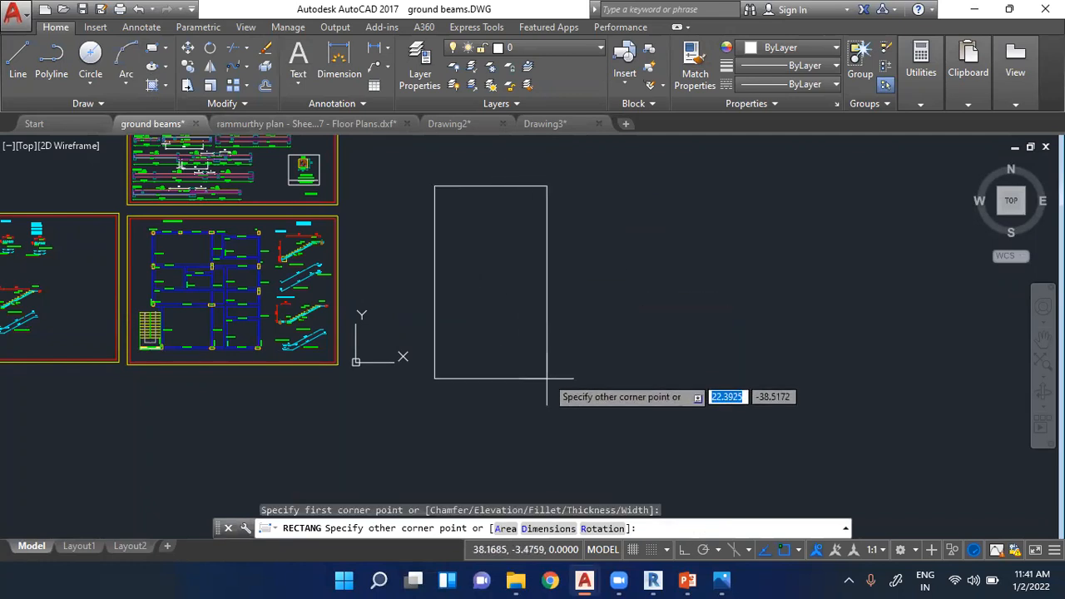
click(527, 339)
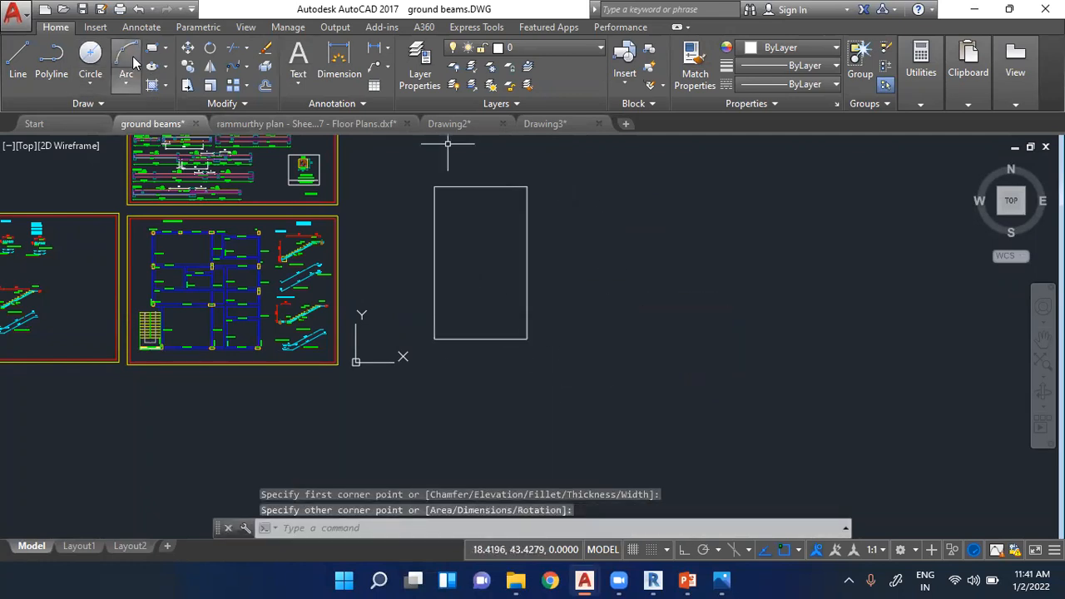
click(152, 49)
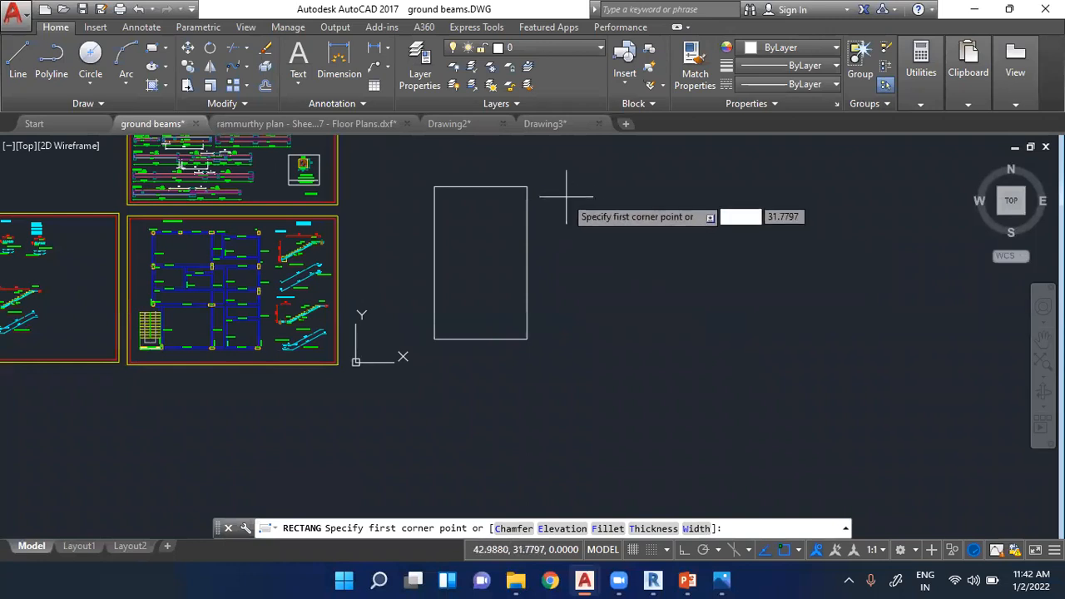
click(562, 183)
click(648, 348)
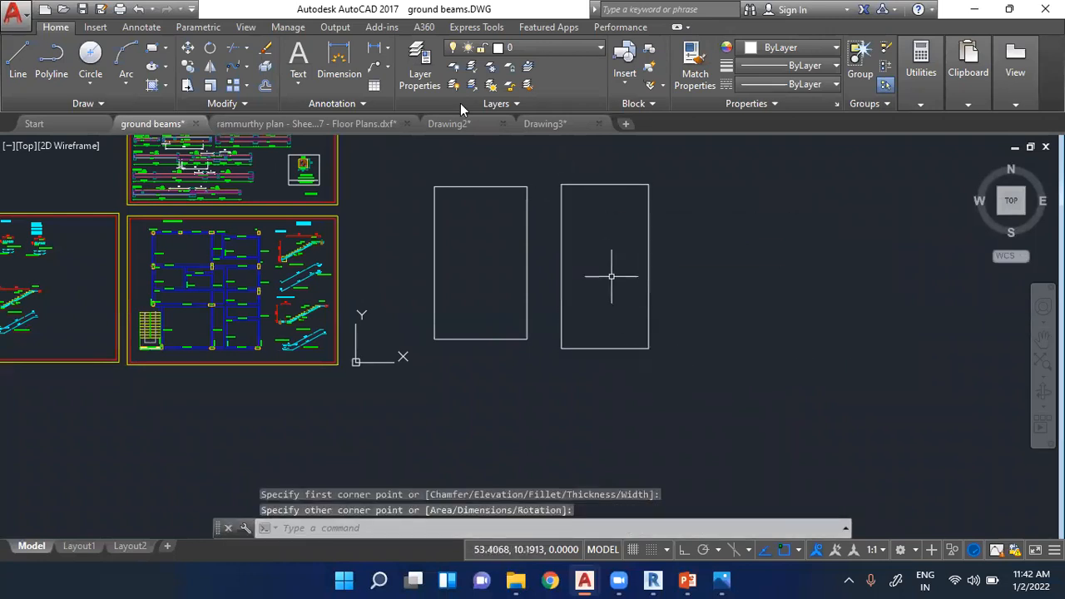
key(Escape)
key(Escape)
key(Escape)
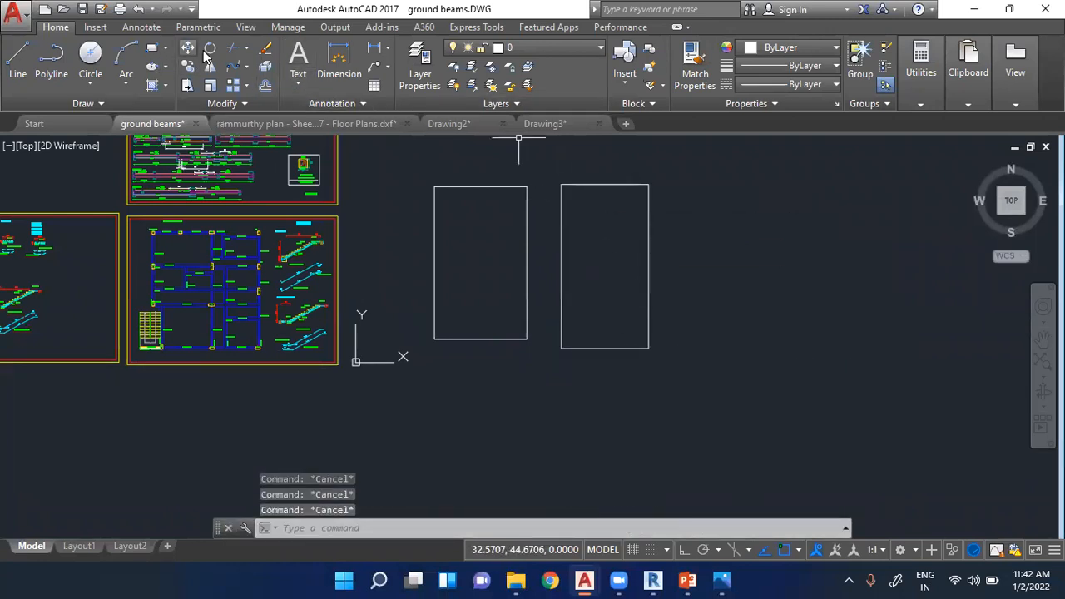
- Rotate the second rectangle by -10 degrees about its lower-left corner
click(209, 48)
key(Escape)
key(Escape)
click(544, 166)
click(684, 384)
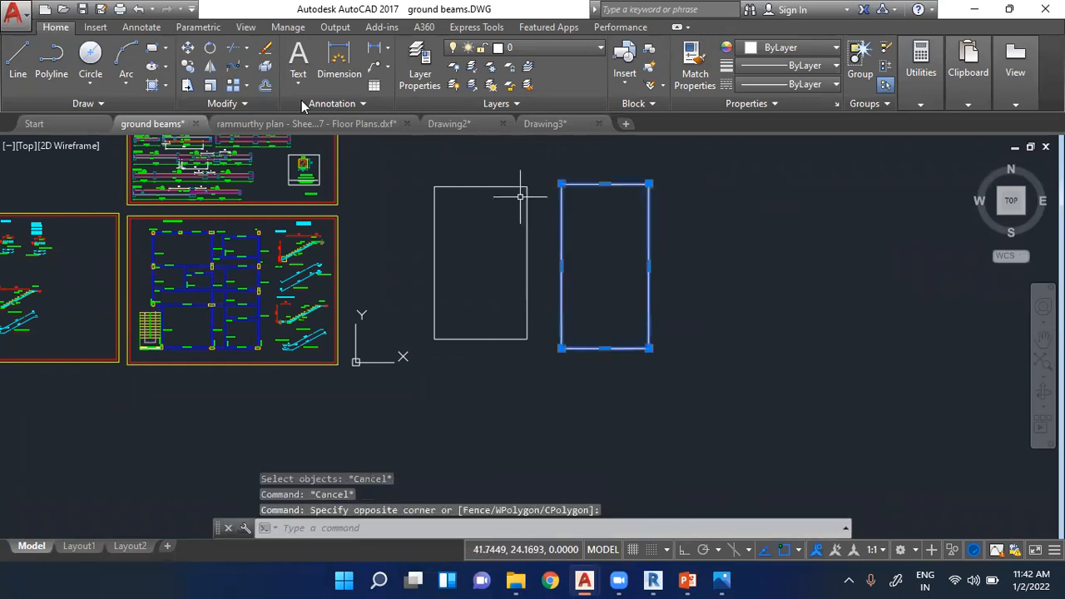
click(210, 47)
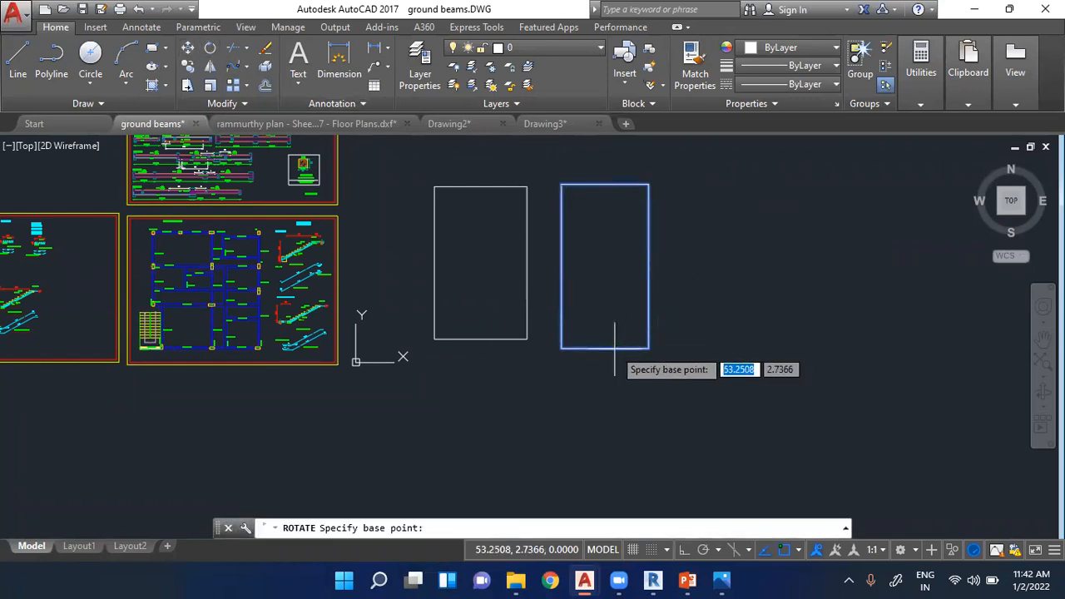
click(563, 349)
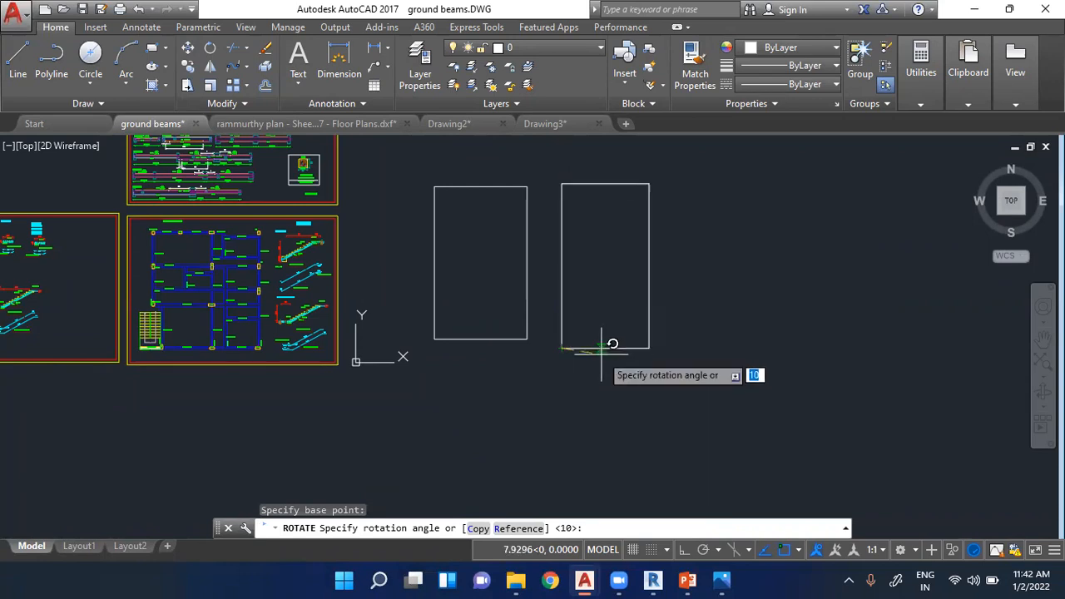
text(-10)
key(Return)
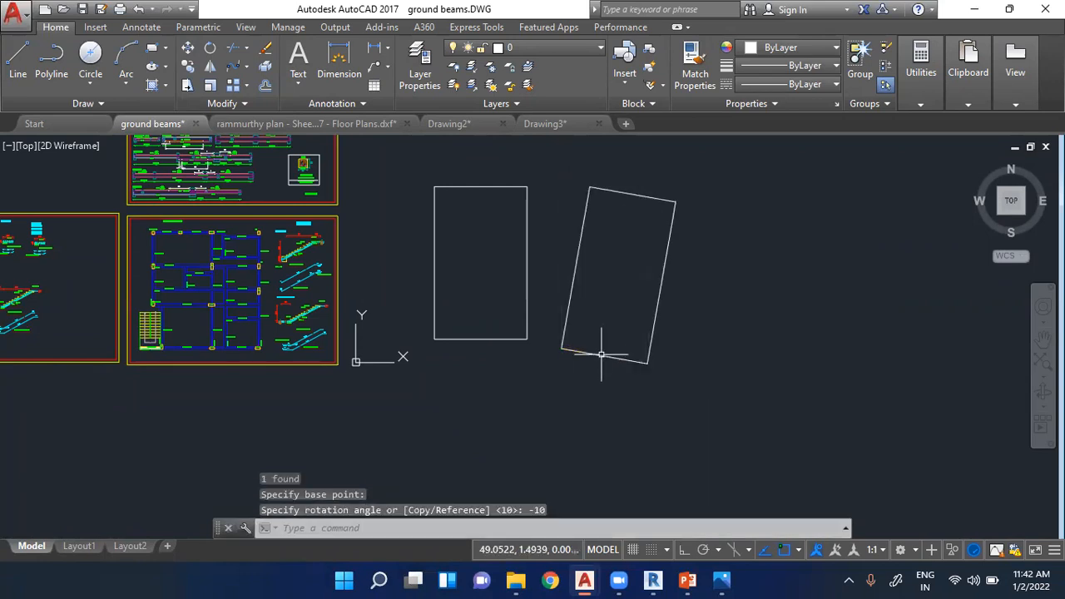
scroll(450, 227, up, 1)
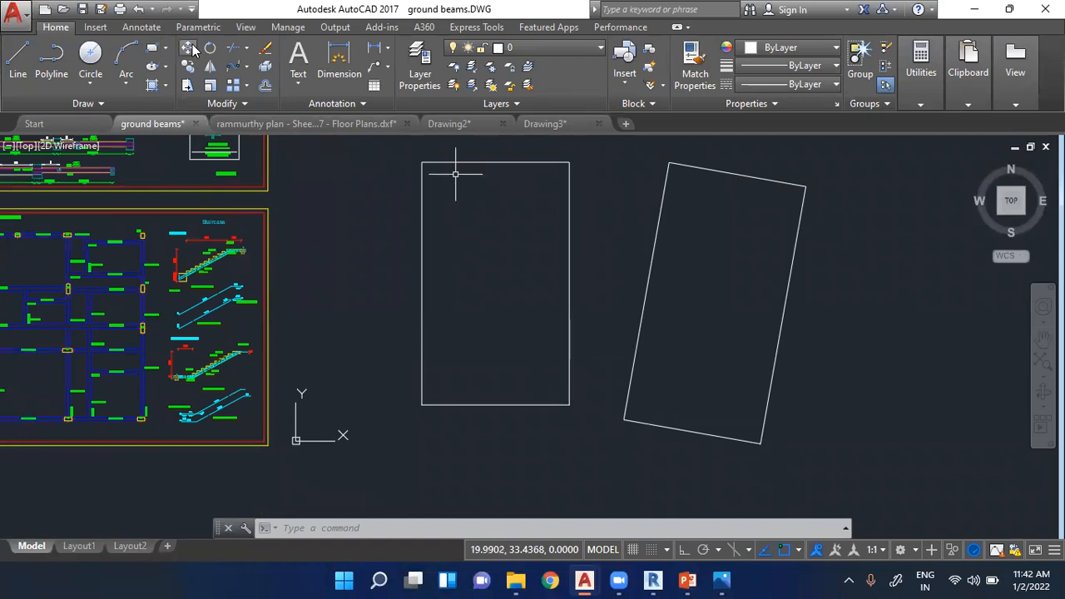
key(Escape)
key(Escape)
key(Escape)
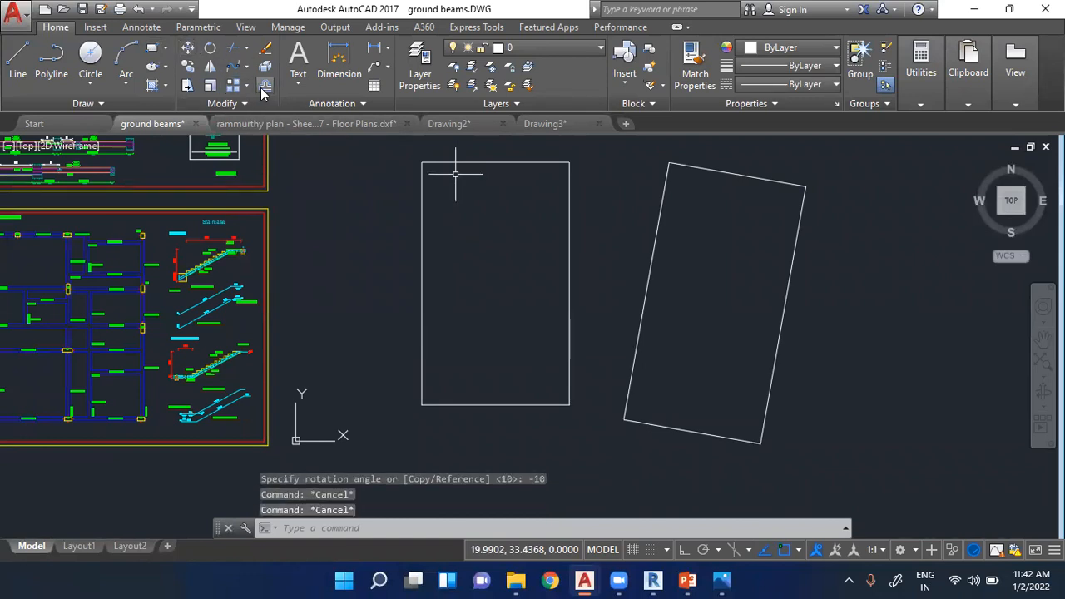
click(265, 85)
scroll(514, 140, up, 4)
key(Escape)
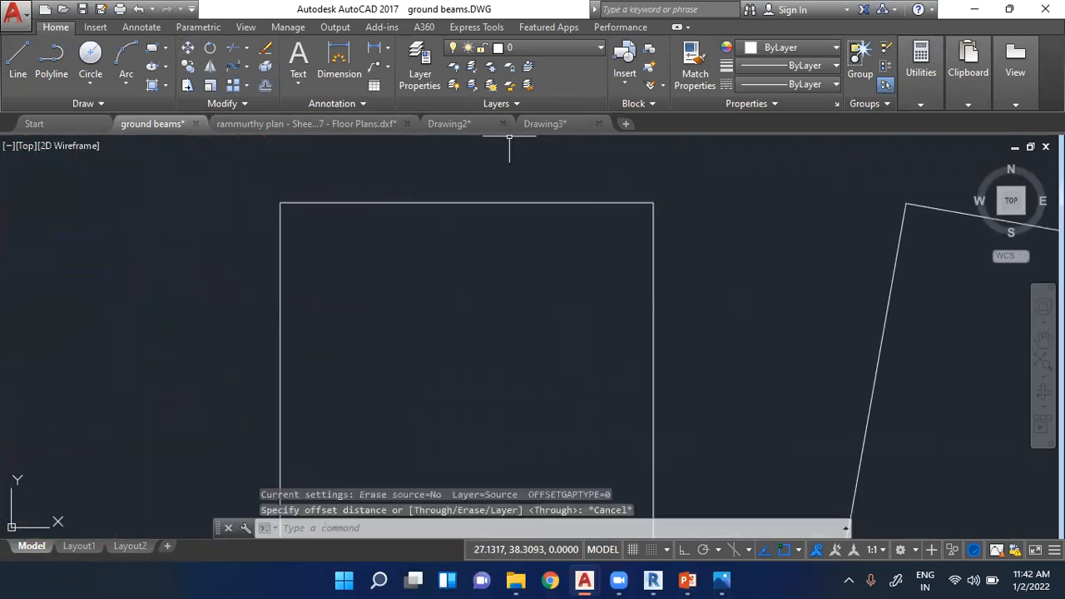
key(Escape)
key(Escape)
click(265, 85)
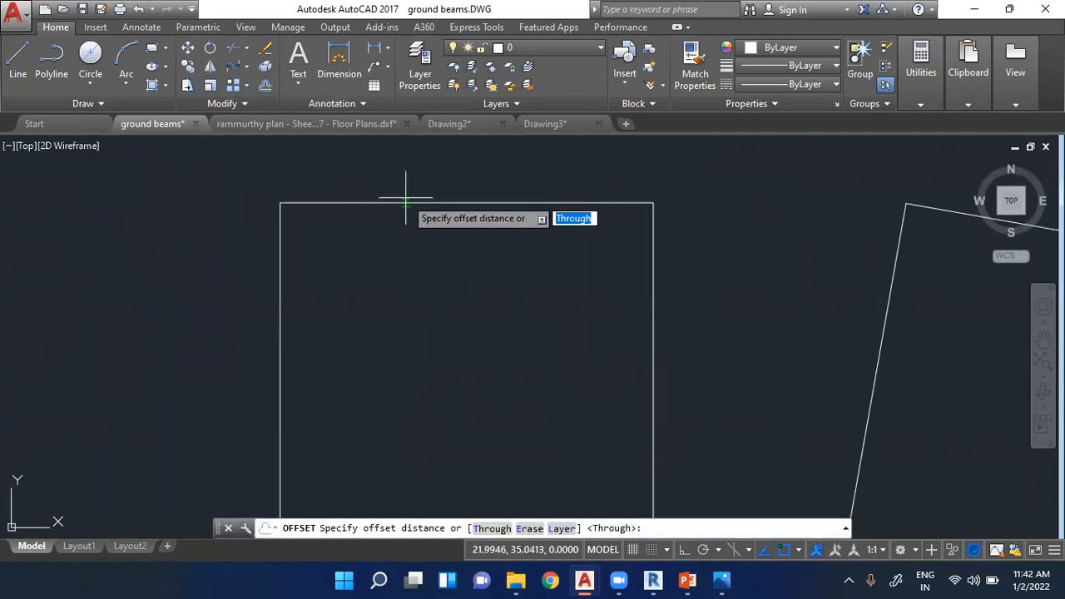
key(Escape)
key(Escape)
- Offset both the upright and the rotated rectangle inward by a distance of 1
click(264, 86)
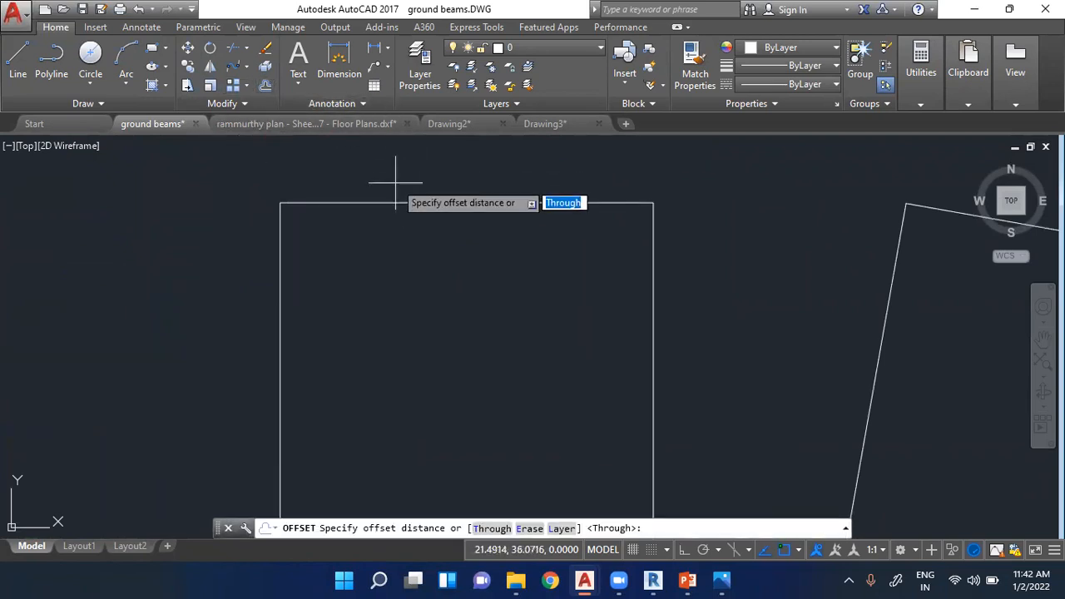
click(400, 201)
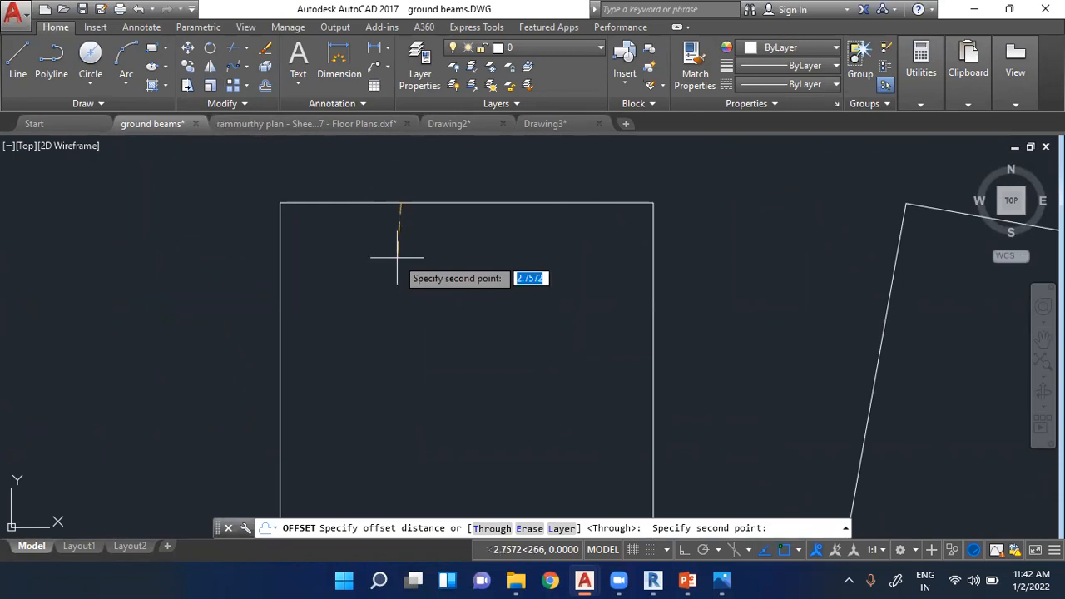
text(1)
key(Return)
click(416, 200)
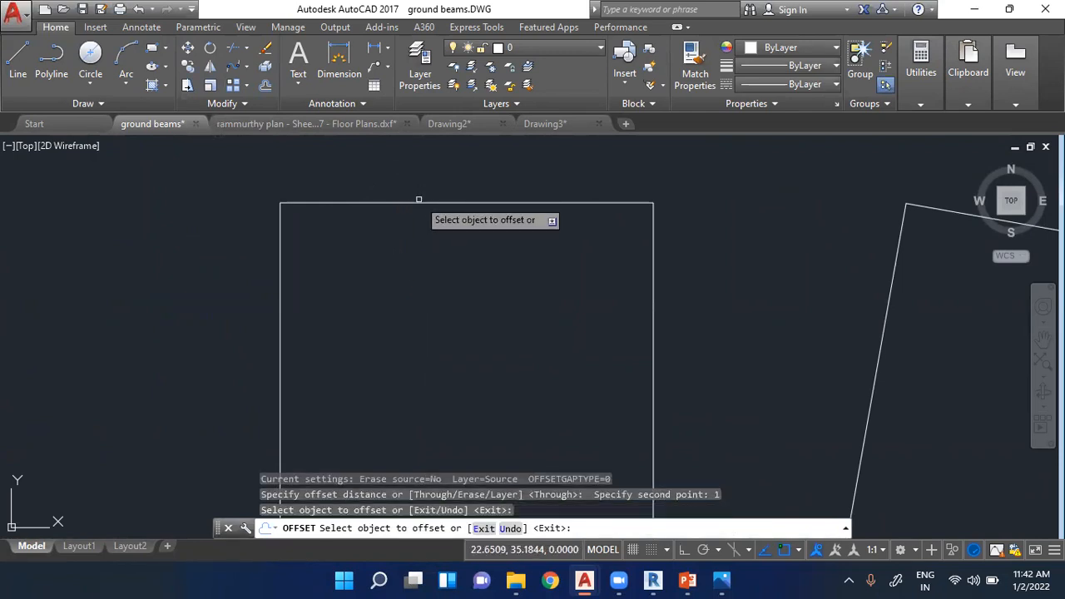
click(416, 202)
click(424, 239)
scroll(506, 191, down, 5)
scroll(544, 183, up, 4)
click(719, 184)
click(677, 212)
scroll(677, 218, down, 2)
scroll(678, 221, down, 5)
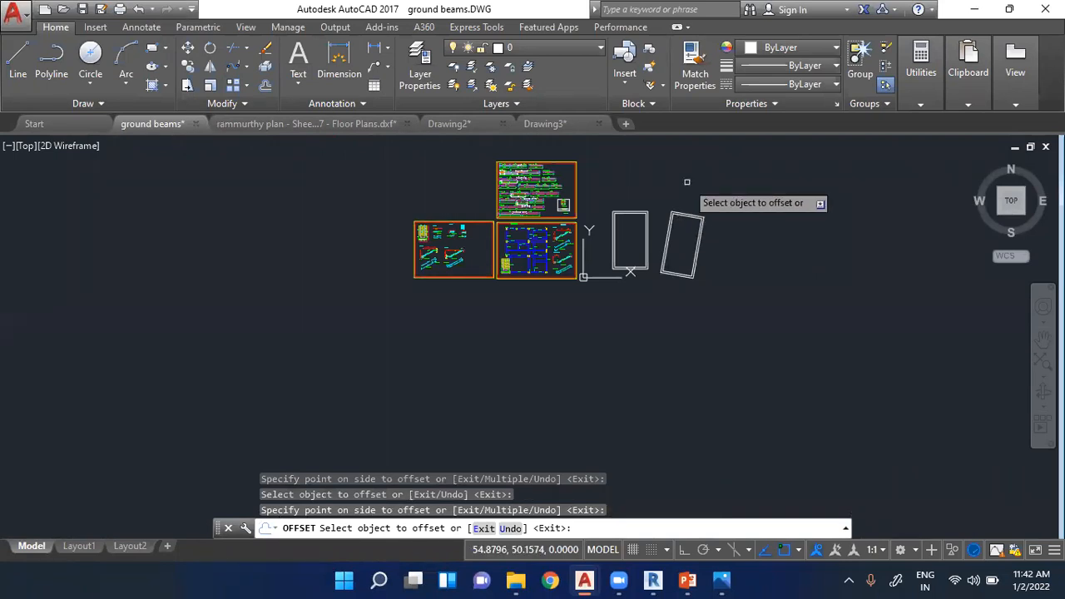
scroll(691, 228, up, 4)
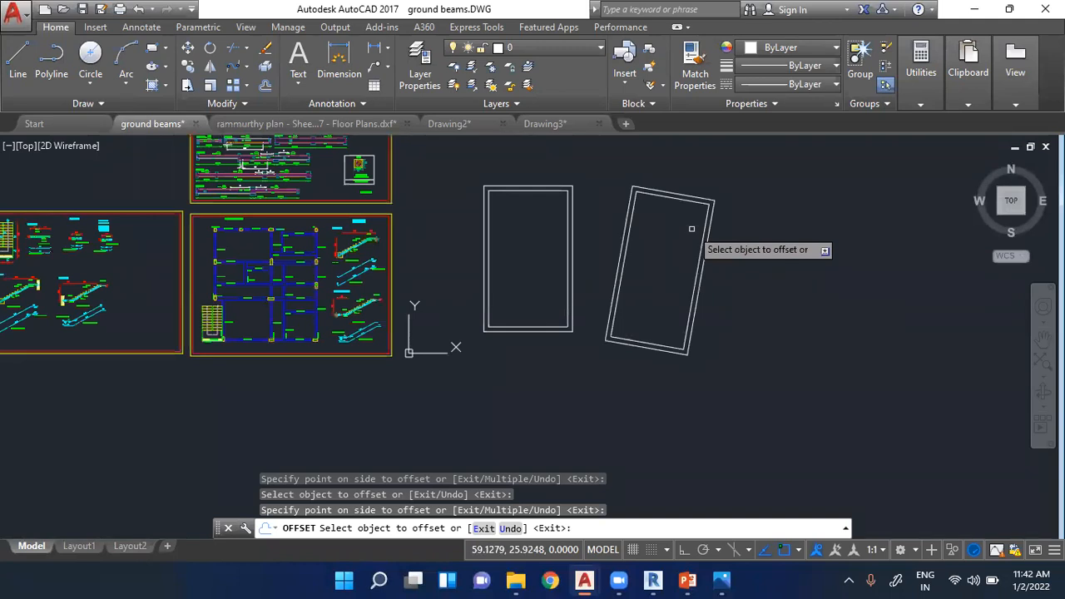
scroll(676, 189, up, 6)
- Start a line on the upright rectangle's inner left edge and, with Ortho on, run it horizontally past the outer right edge
click(17, 61)
scroll(691, 229, down, 2)
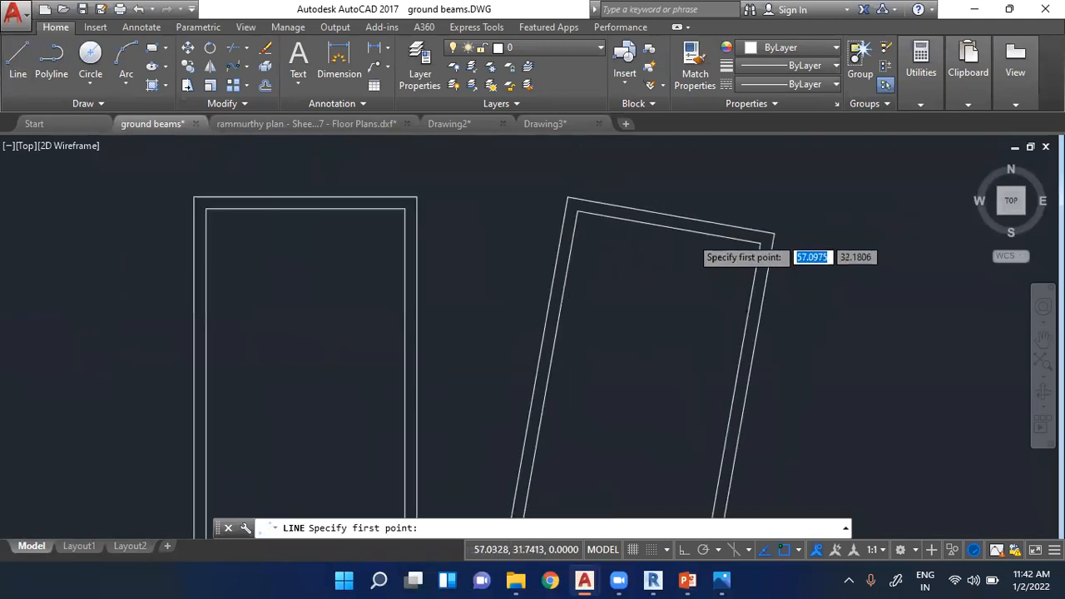
scroll(691, 233, down, 2)
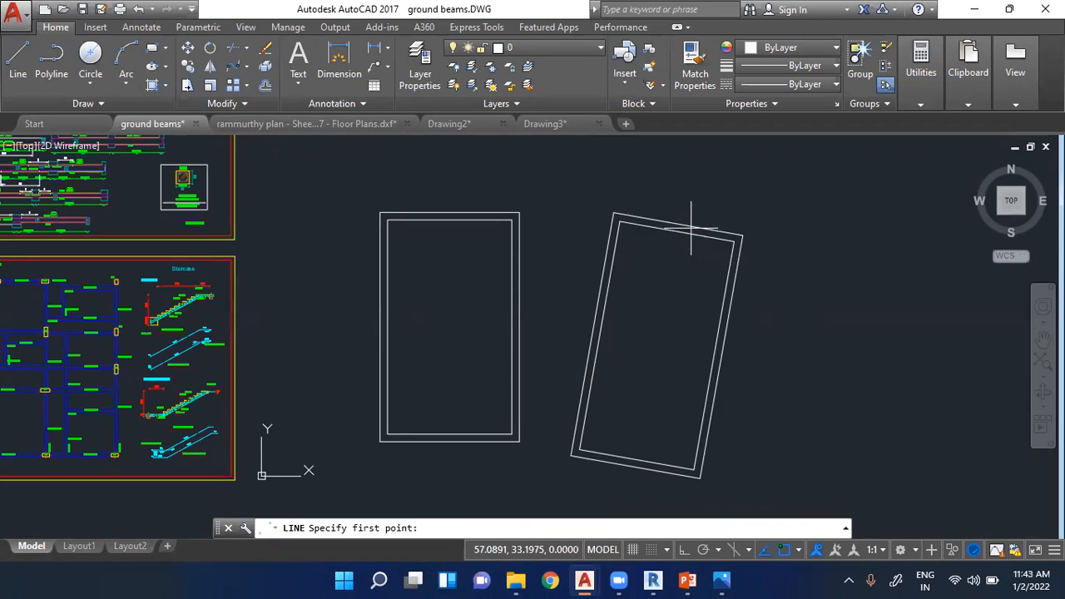
scroll(623, 254, down, 2)
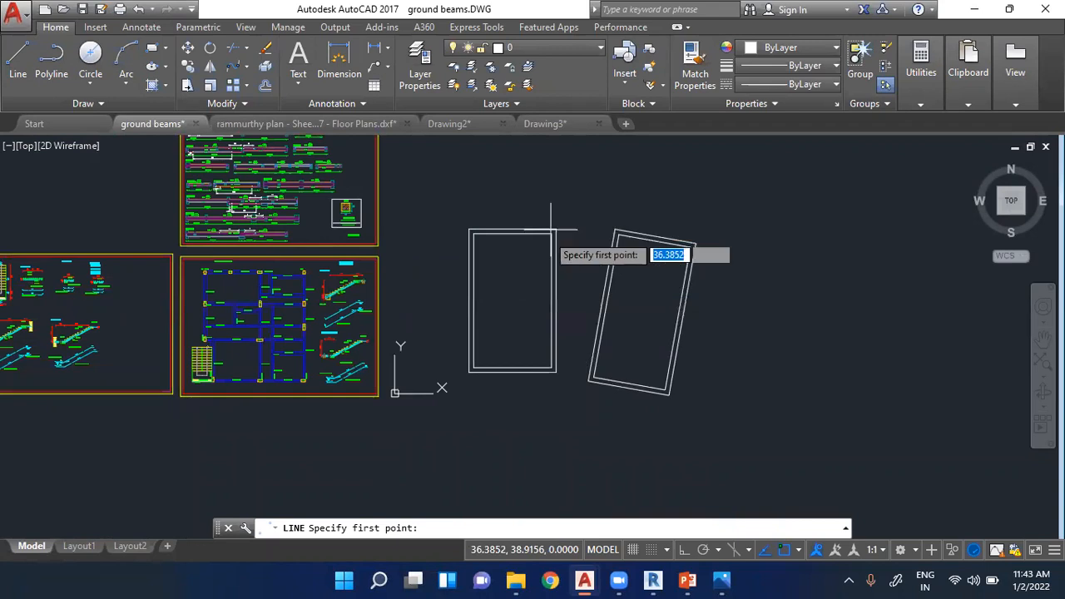
scroll(548, 241, up, 4)
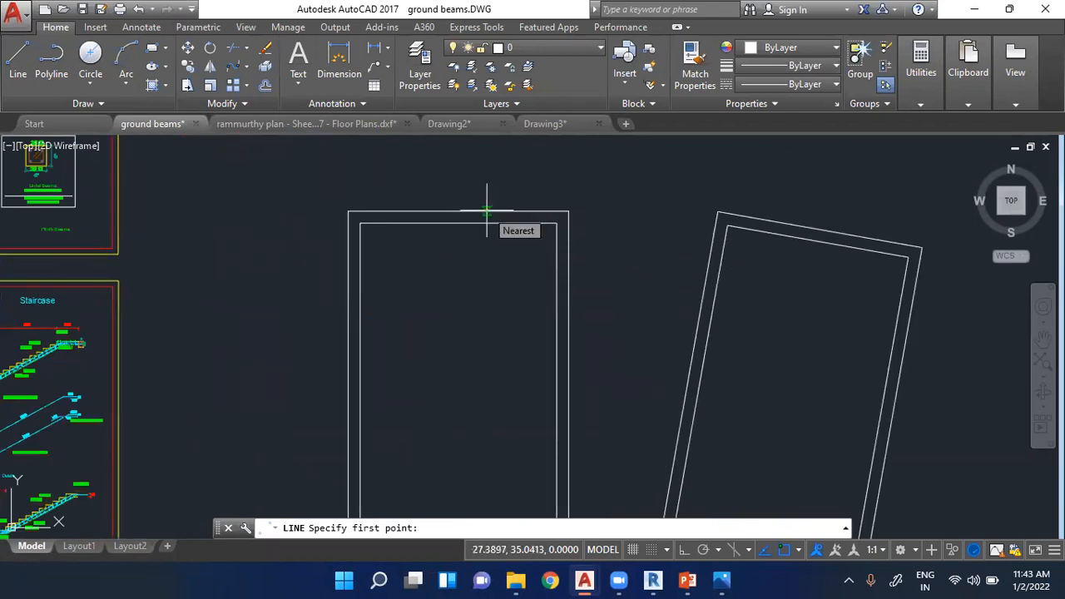
scroll(486, 209, down, 3)
scroll(487, 208, up, 1)
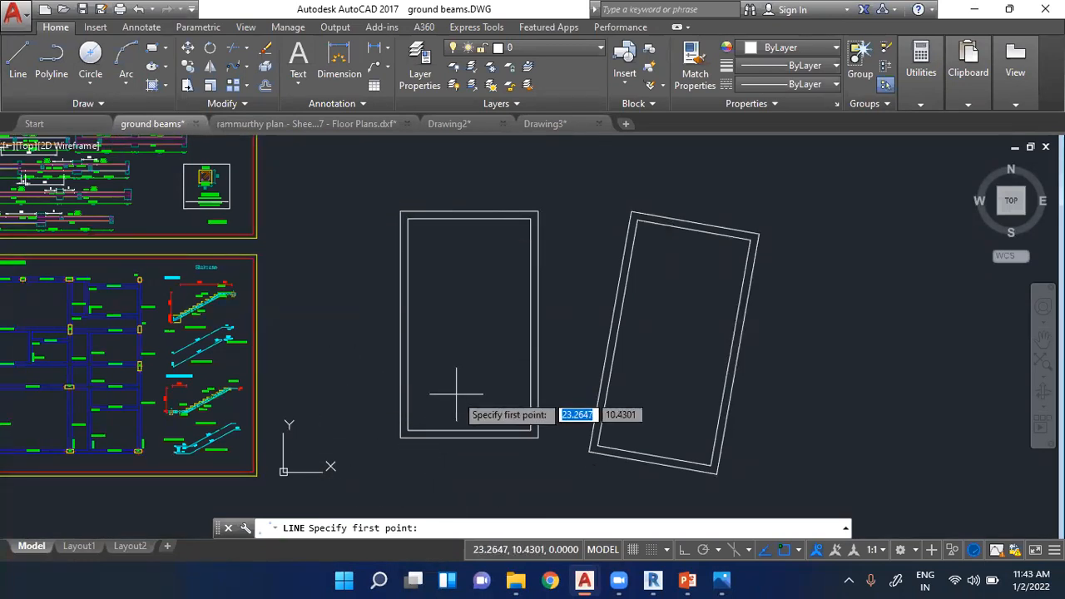
click(17, 62)
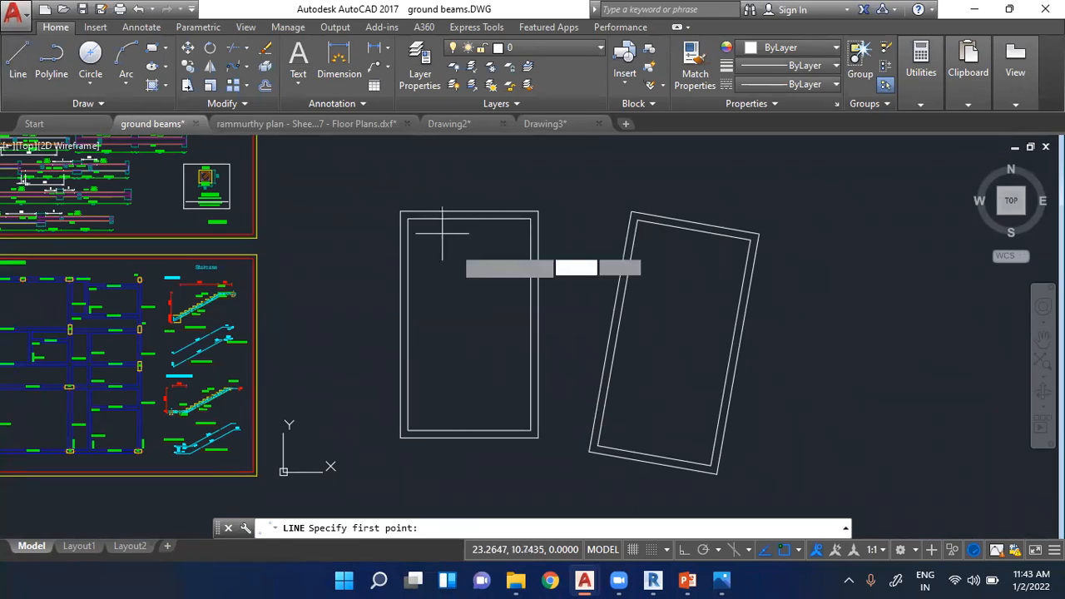
click(409, 250)
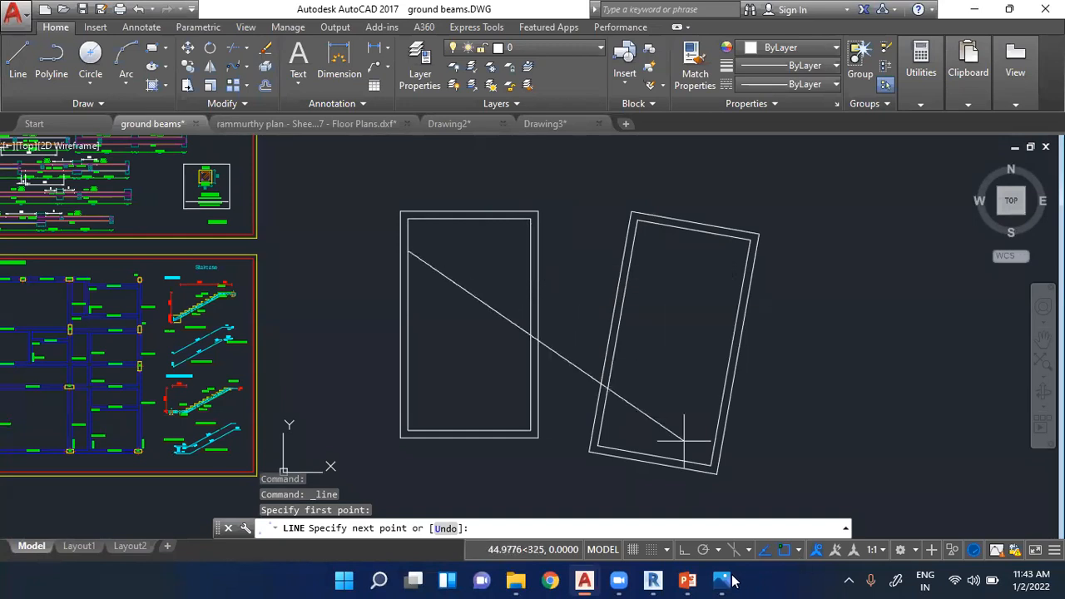
click(684, 550)
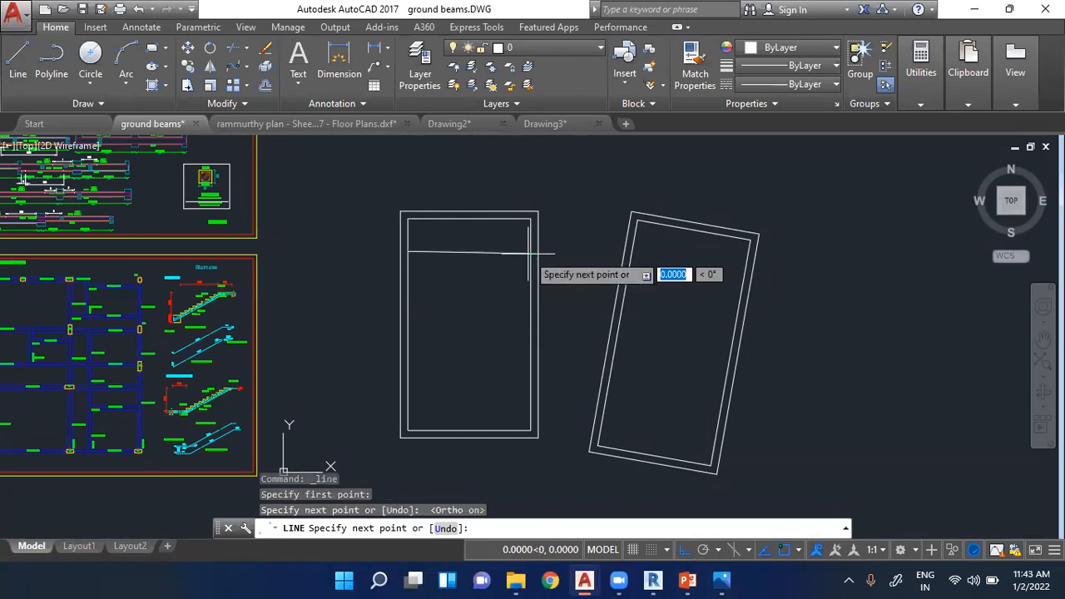
scroll(514, 250, up, 5)
key(ctrl+z)
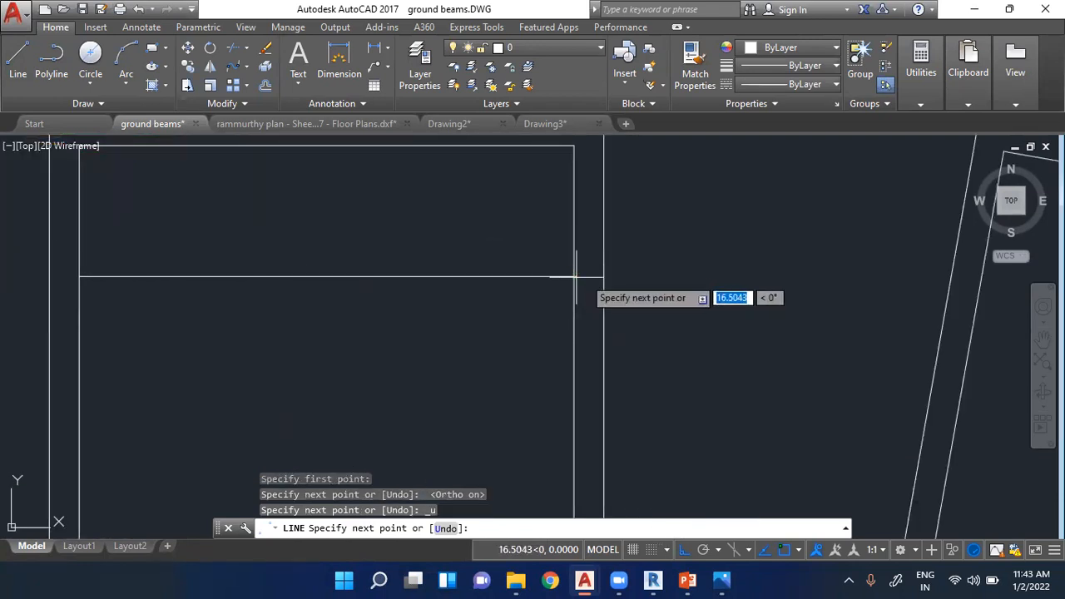
click(686, 276)
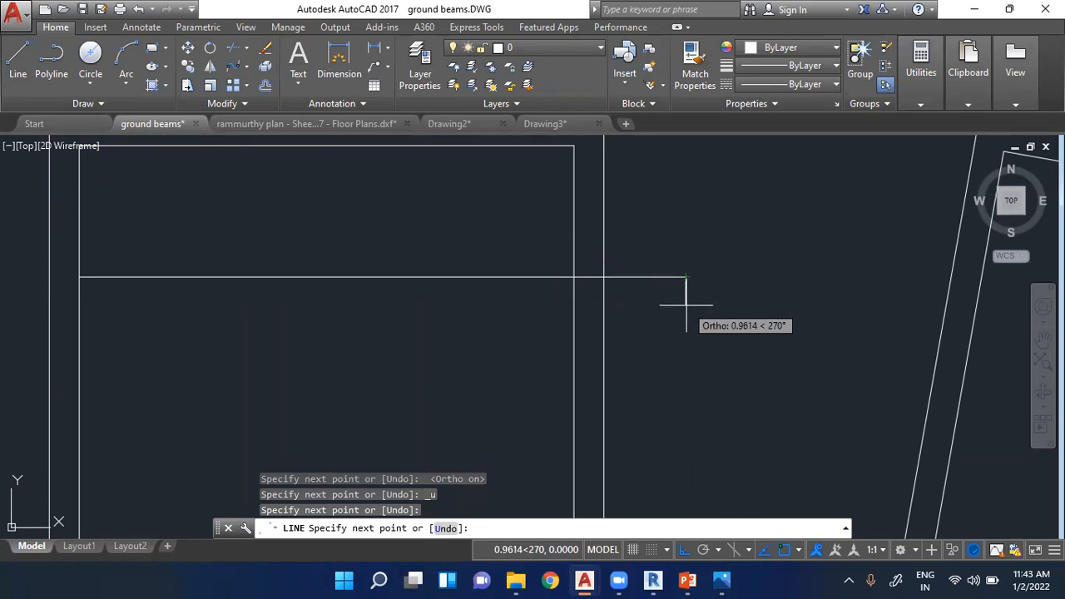
- Continue the line with a short downward segment and a horizontal segment about 24 long back past the upright rectangle's outer left edge
scroll(686, 305, down, 5)
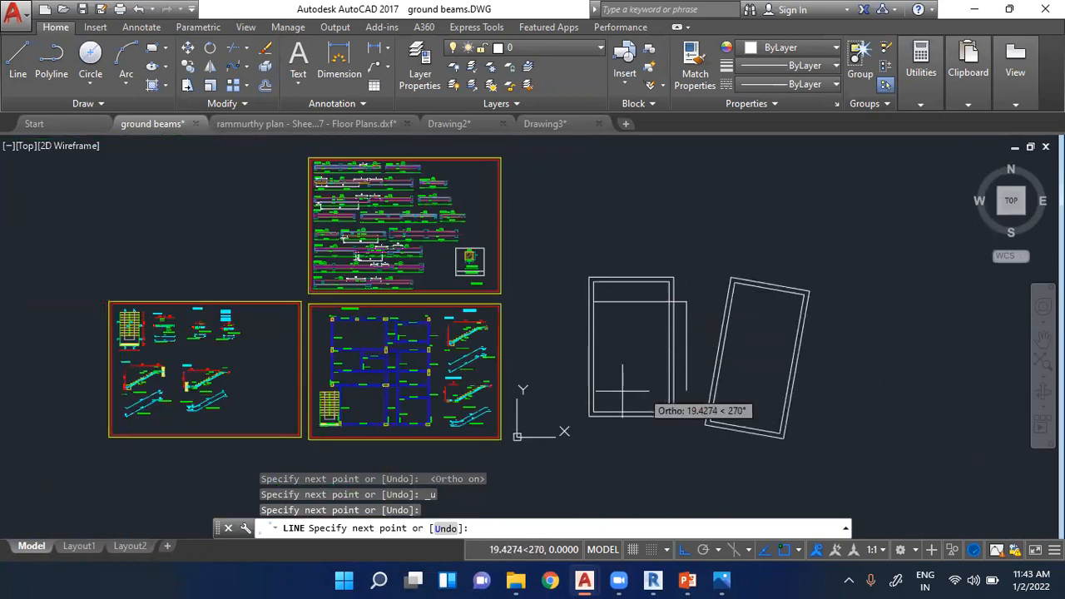
scroll(547, 428, up, 4)
scroll(491, 437, down, 2)
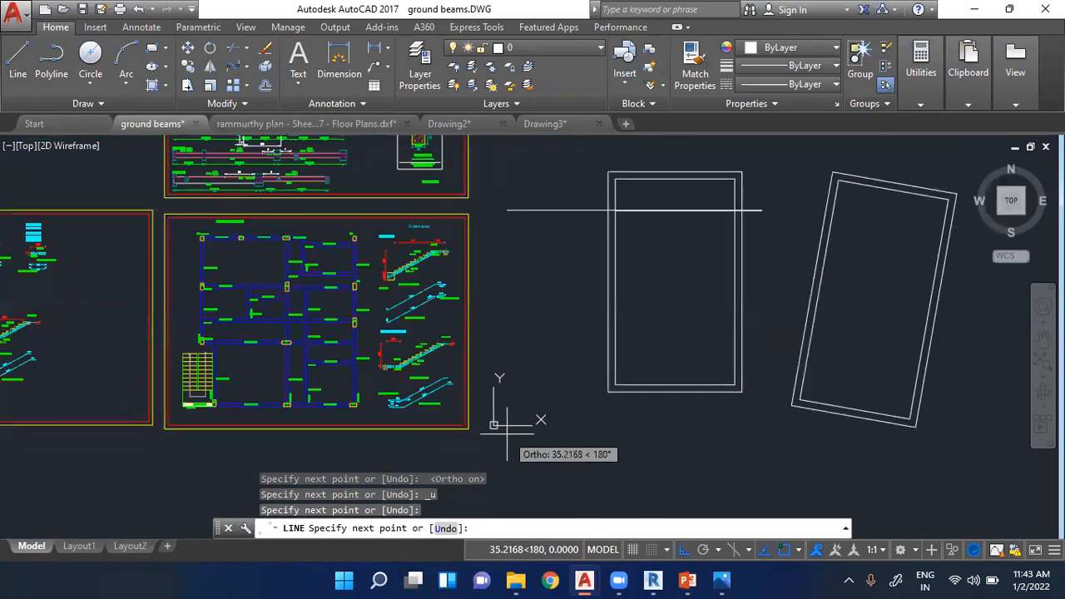
scroll(761, 196, up, 4)
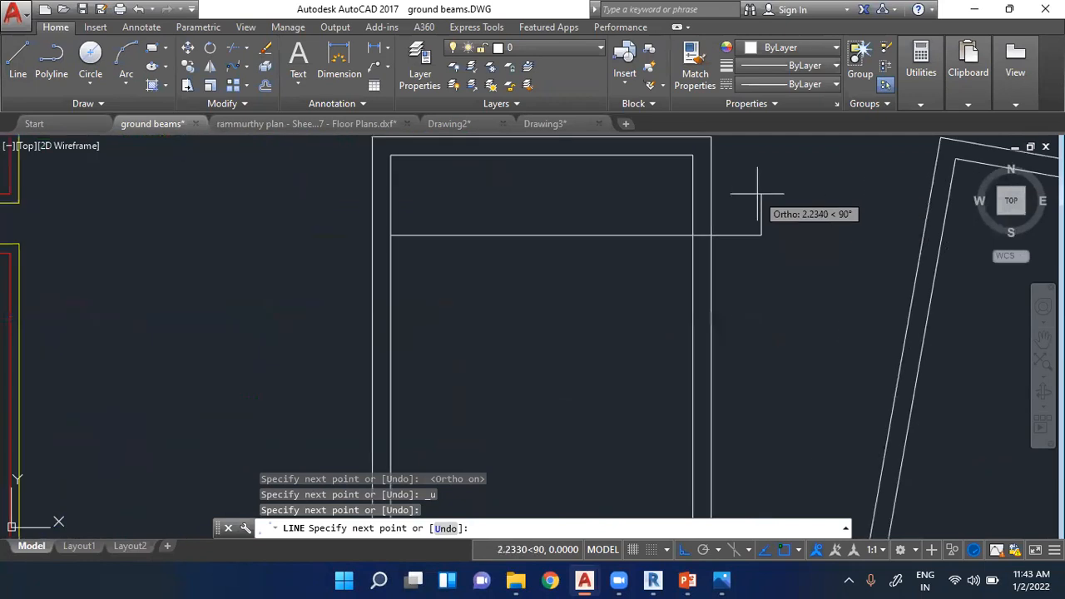
click(765, 249)
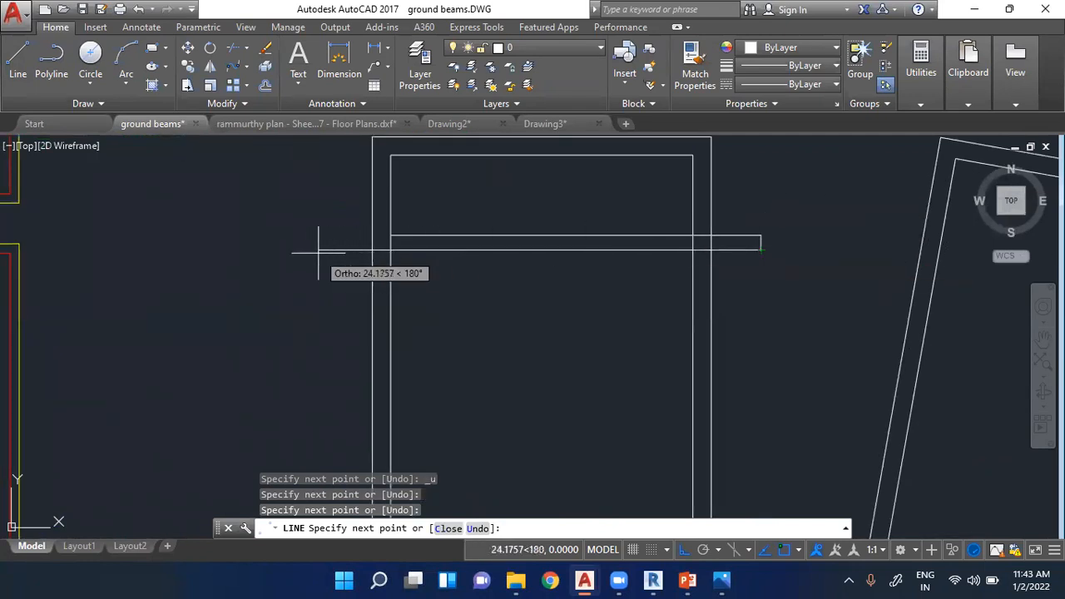
click(317, 248)
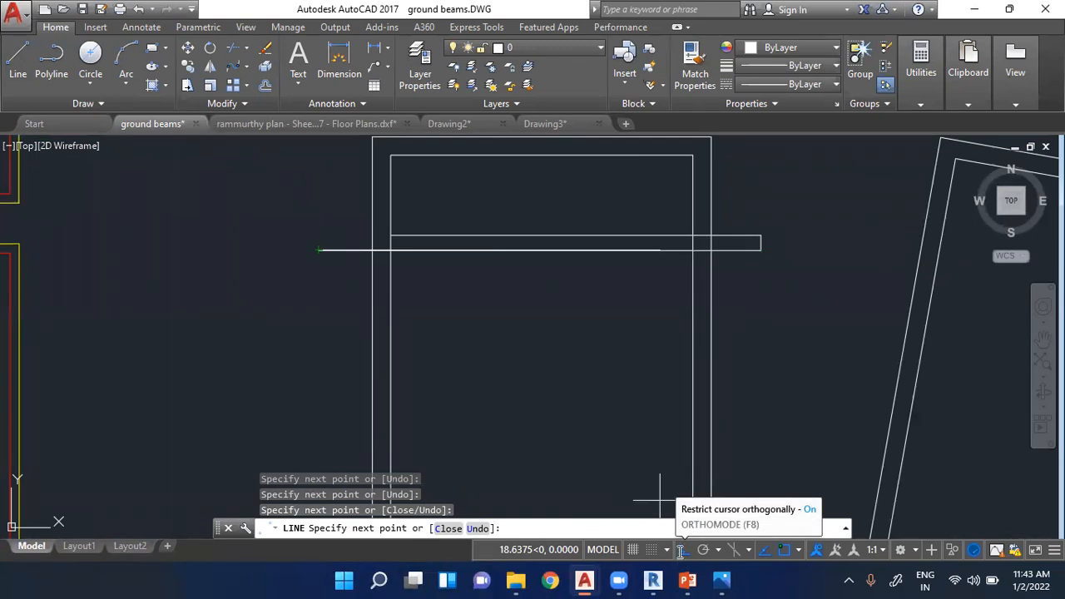
key(Escape)
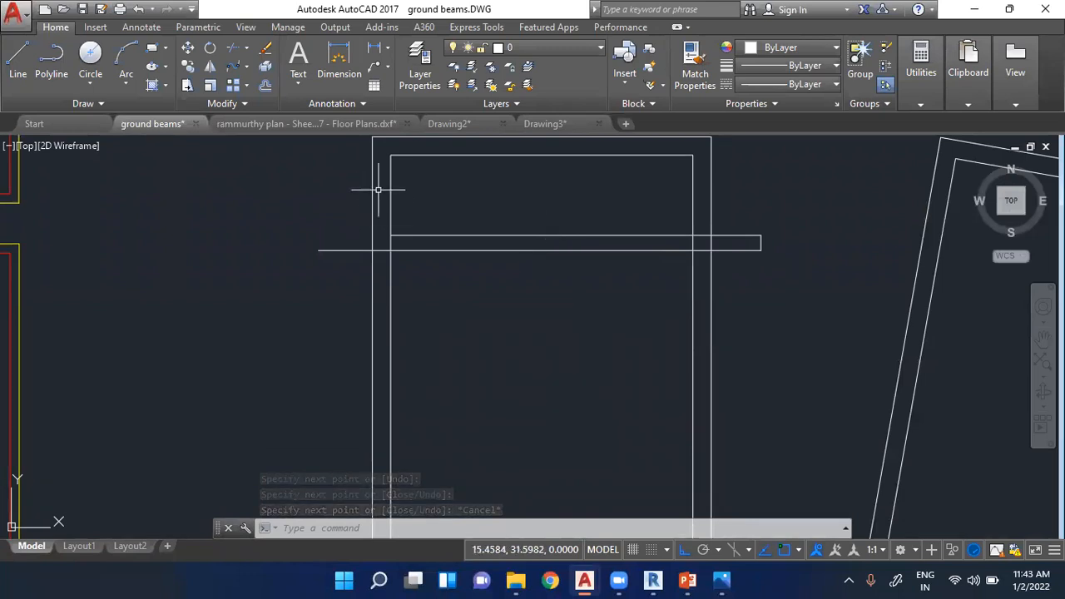
- Draw an orthogonal line across the rotated rectangle from its inner left edge, about 21 long, stepping down slightly and returning past the left side
scroll(385, 179, down, 5)
scroll(547, 228, up, 5)
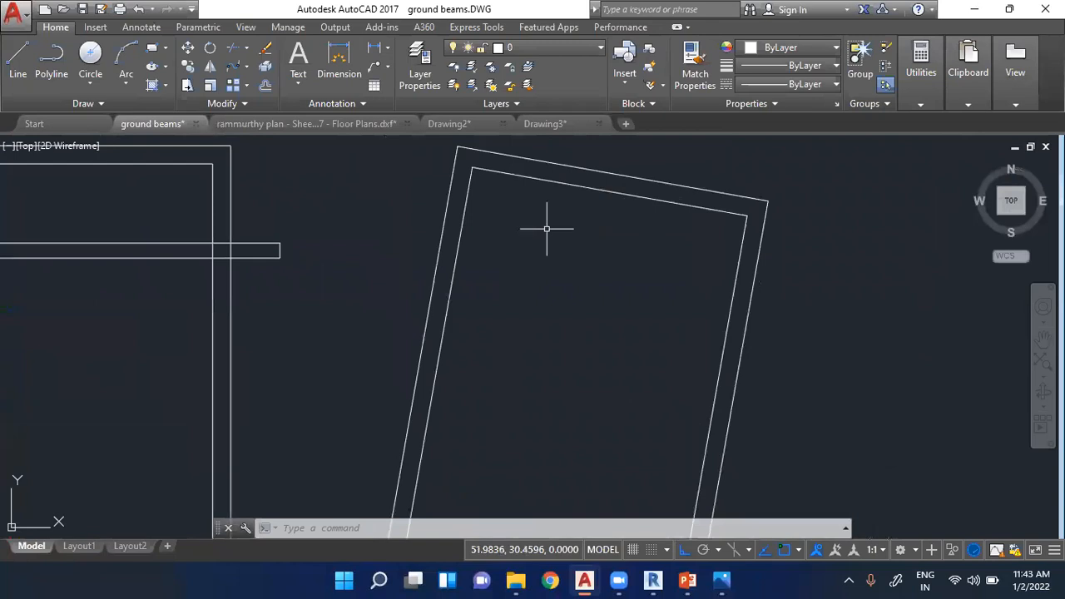
click(18, 58)
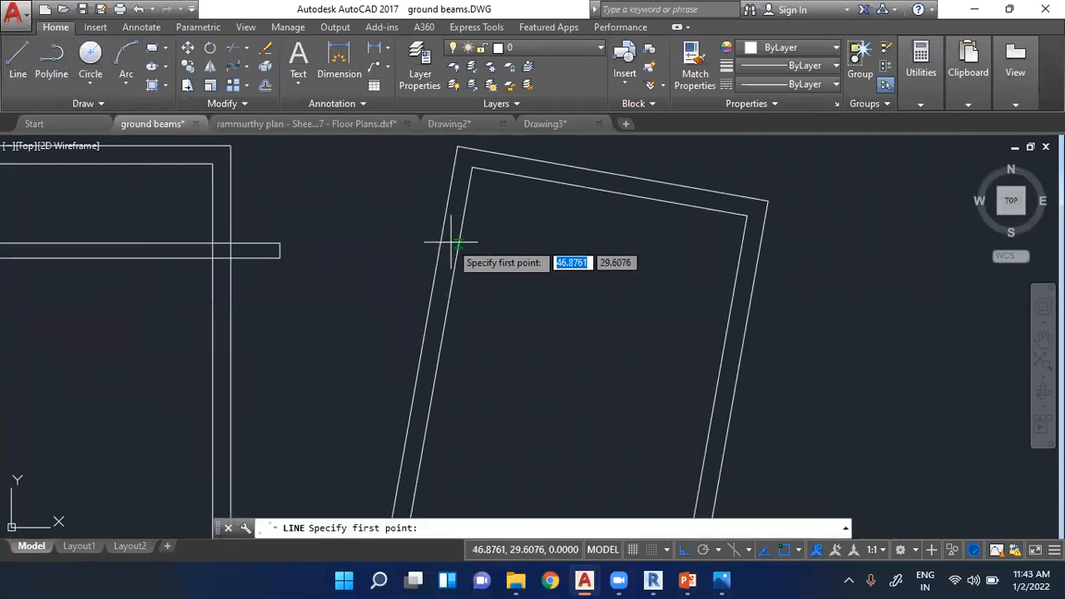
click(457, 244)
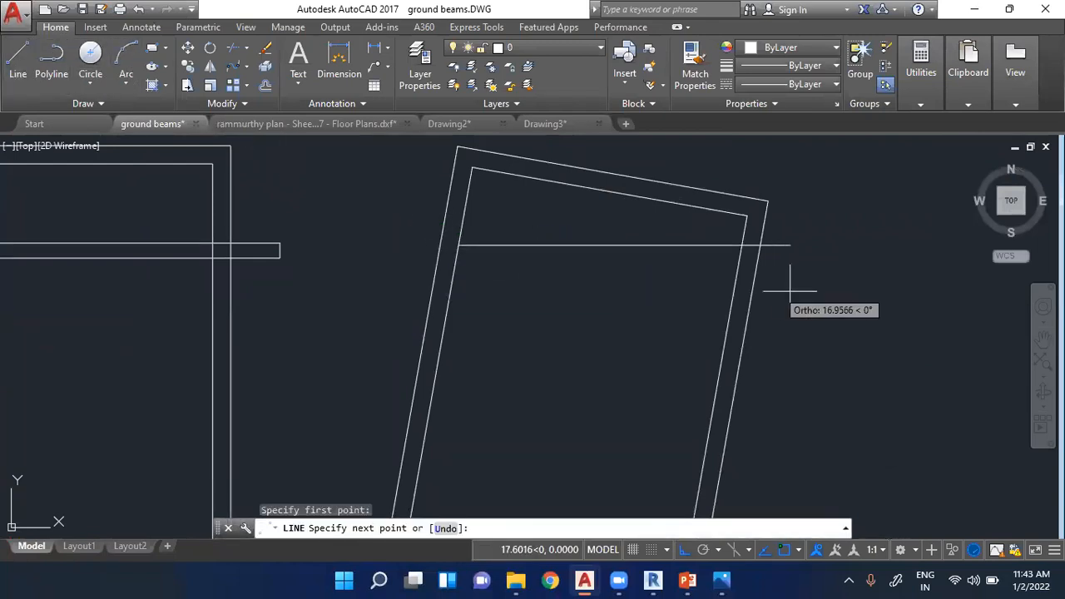
click(834, 288)
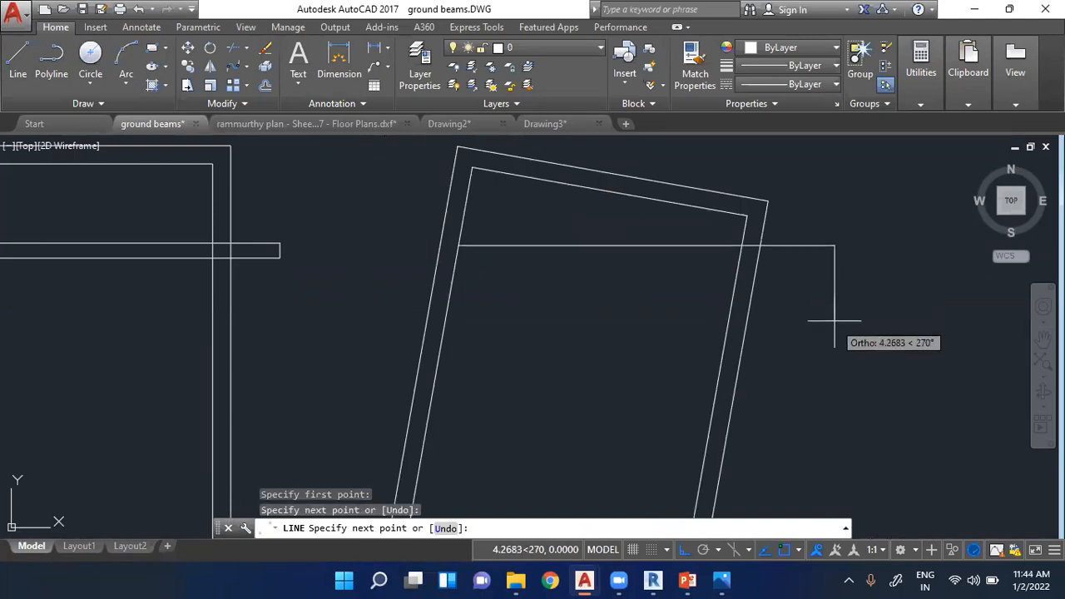
click(834, 271)
click(351, 278)
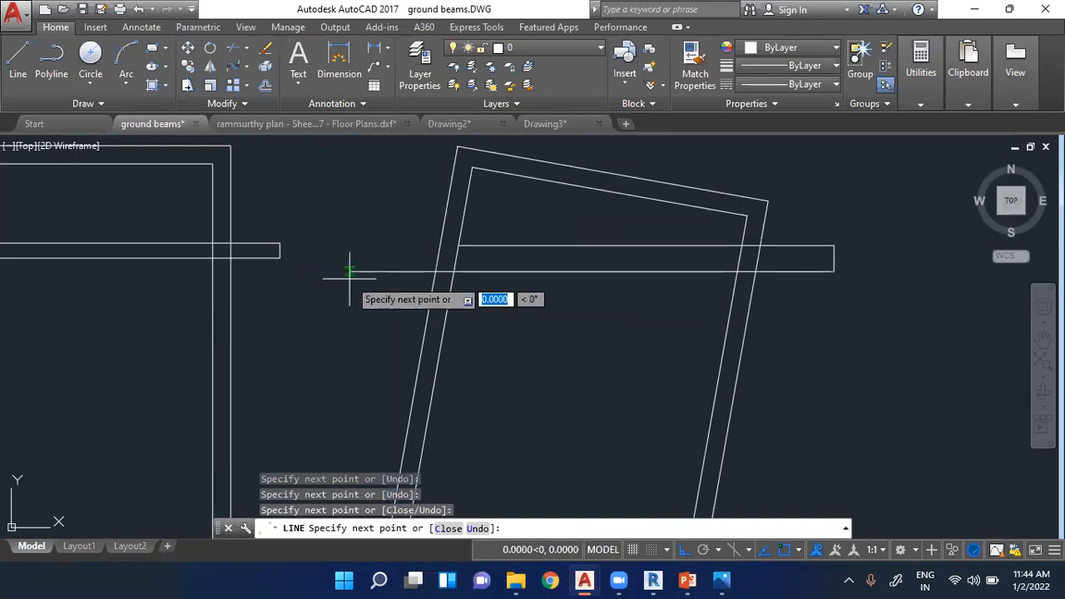
key(Escape)
- Erase the orthogonal line segments drawn across the rotated rectangle
scroll(819, 344, down, 4)
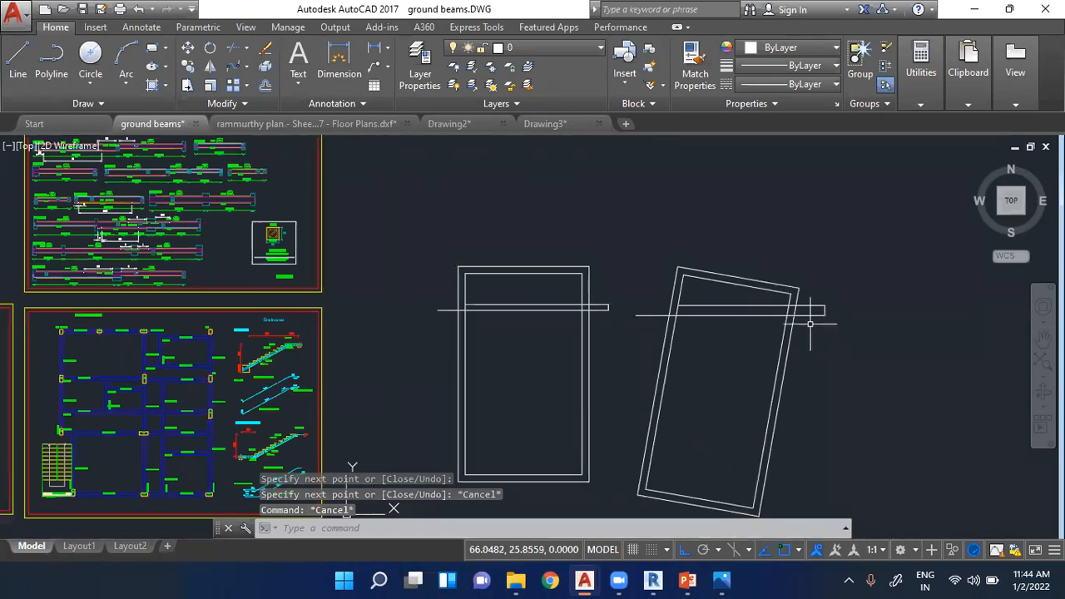
scroll(819, 344, up, 3)
click(833, 303)
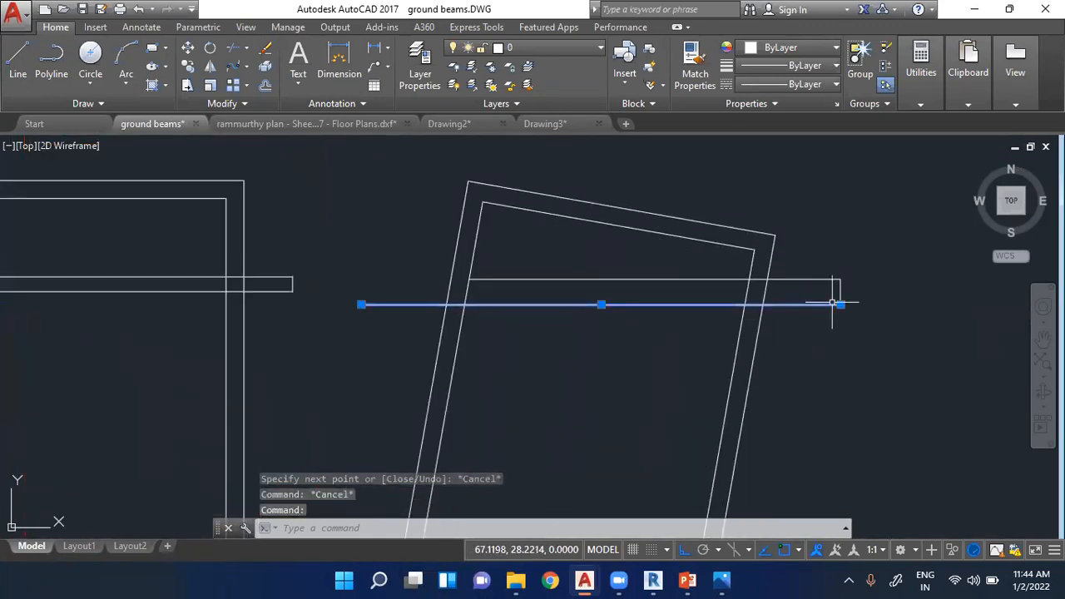
key(Delete)
click(829, 280)
key(Delete)
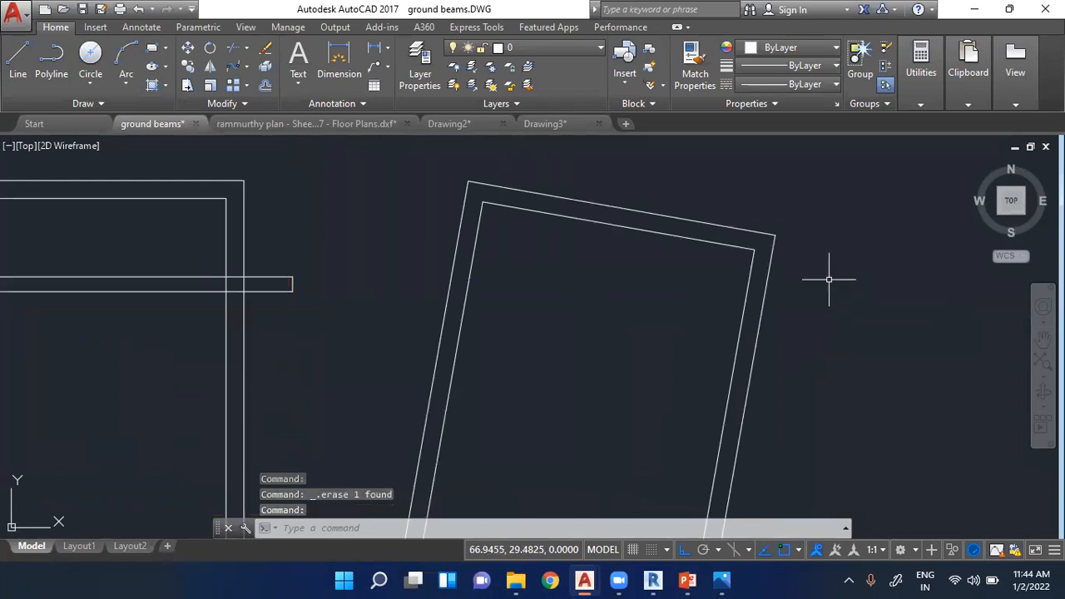
- With Ortho off, draw a line 11 long at -10 degrees from the rotated rectangle's inner left edge
click(18, 58)
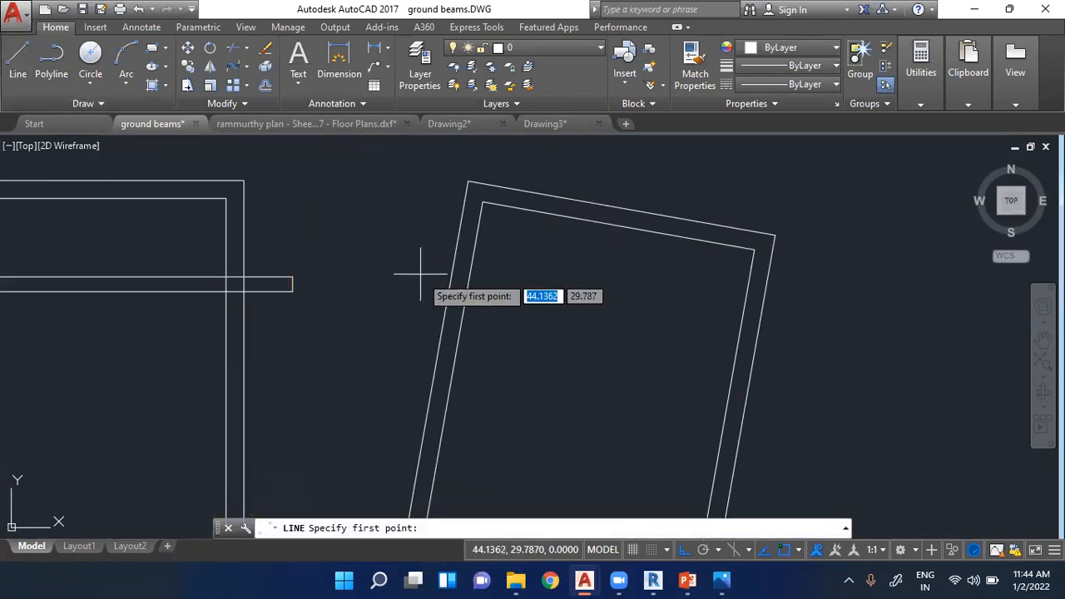
click(473, 254)
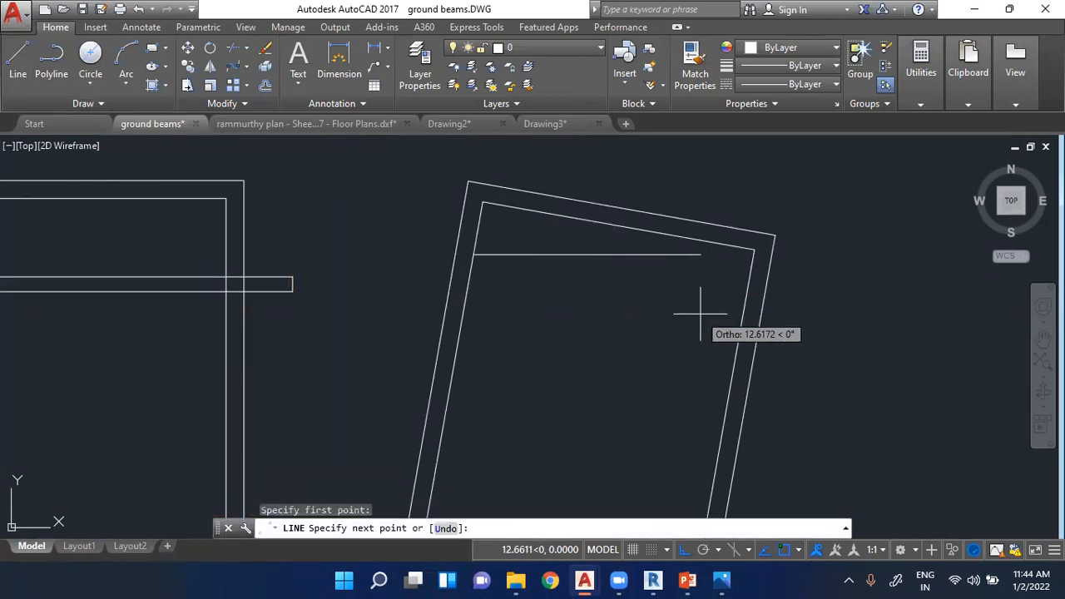
click(683, 550)
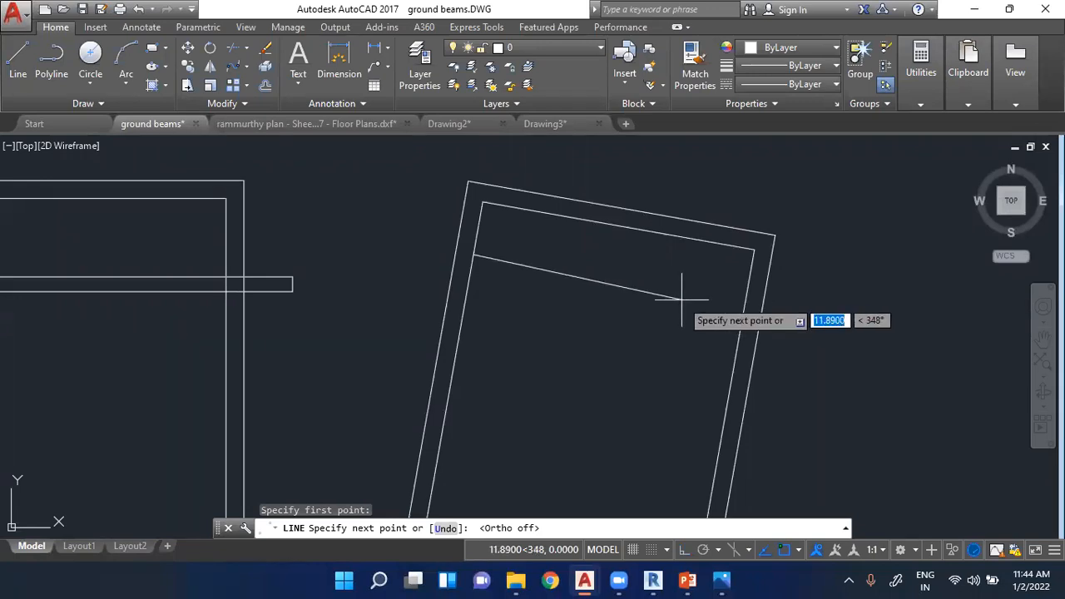
text(11)
key(Tab)
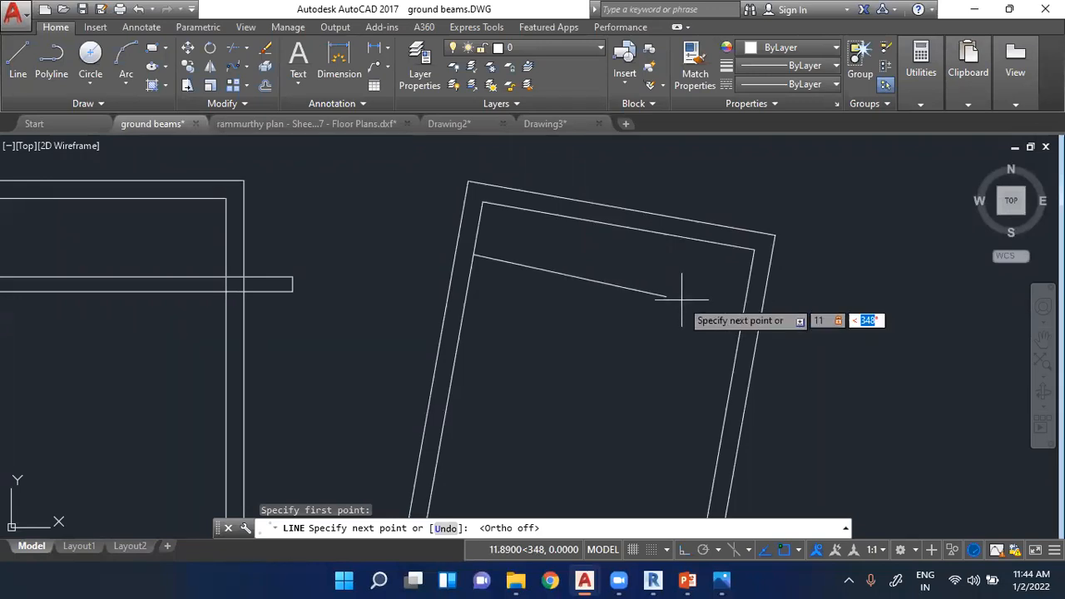
text(-10)
key(Return)
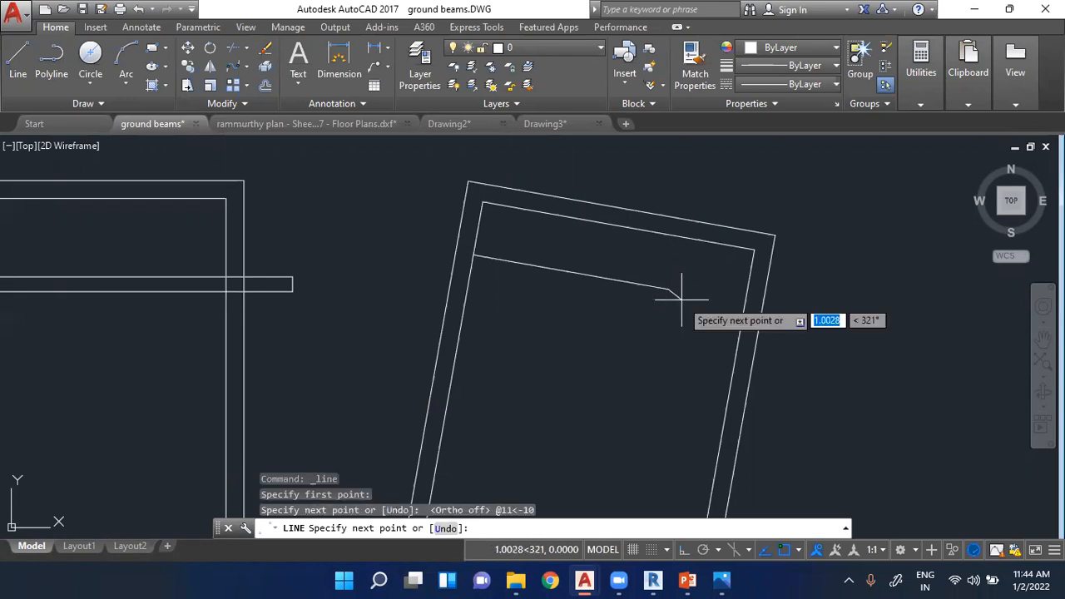
key(Escape)
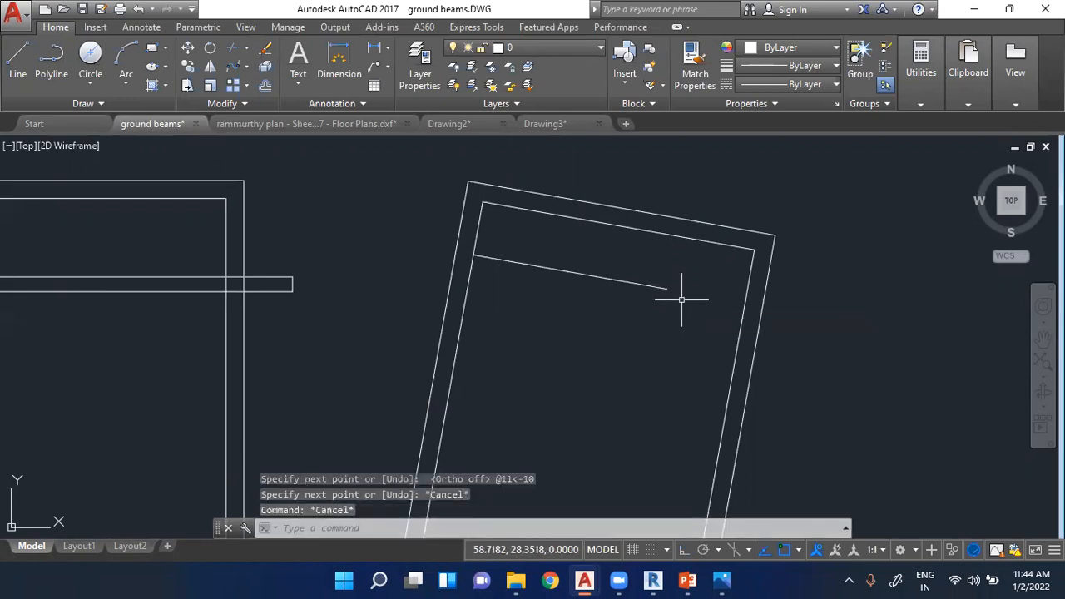
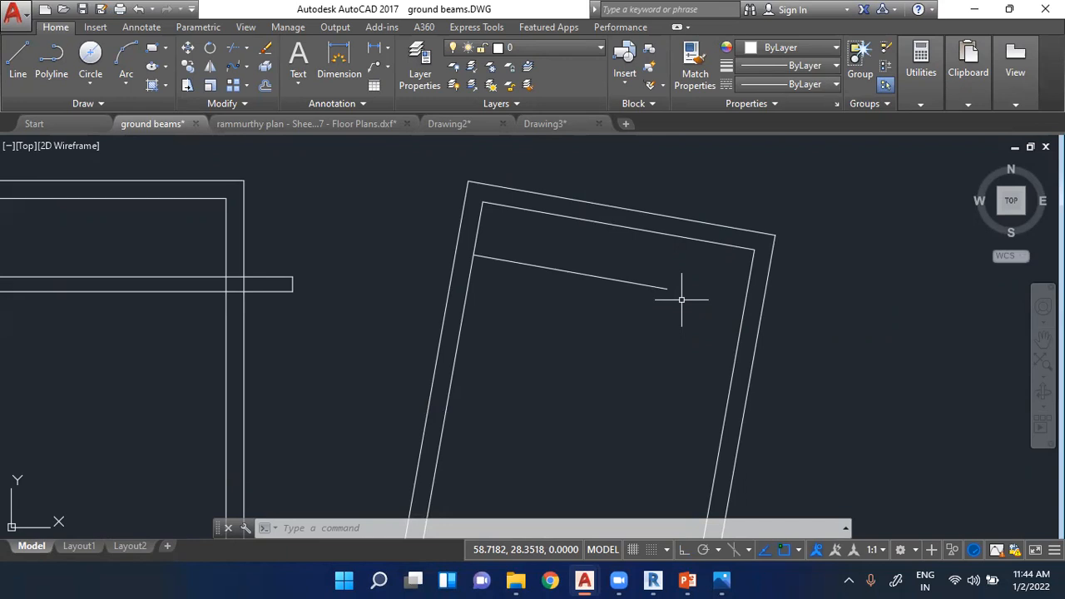
- Rotate the UCS by setting its X axis direction to -10 degrees
scroll(666, 283, down, 5)
scroll(399, 408, up, 3)
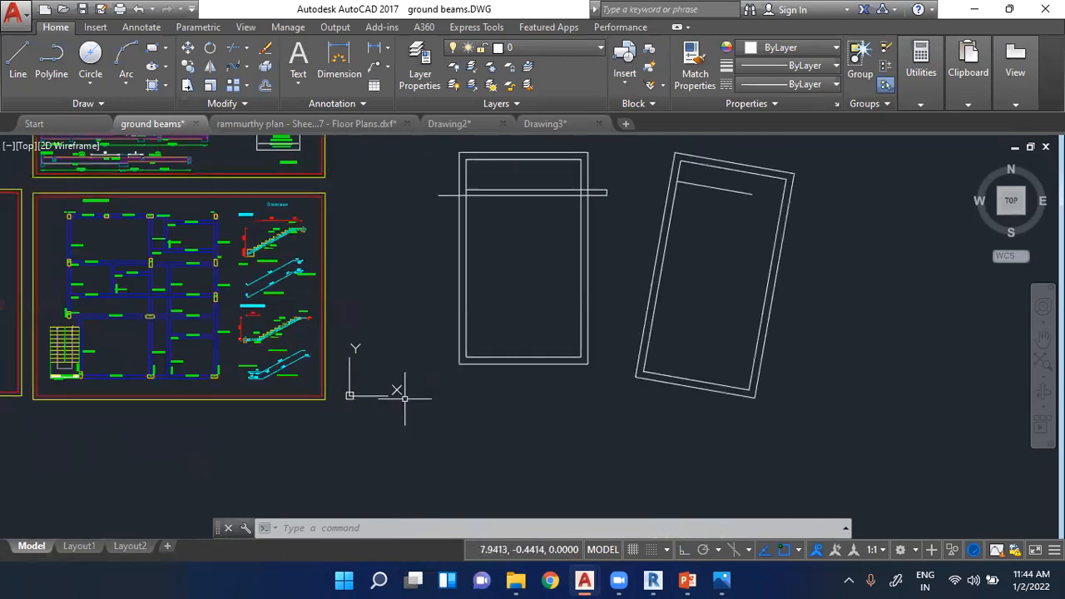
scroll(405, 397, up, 2)
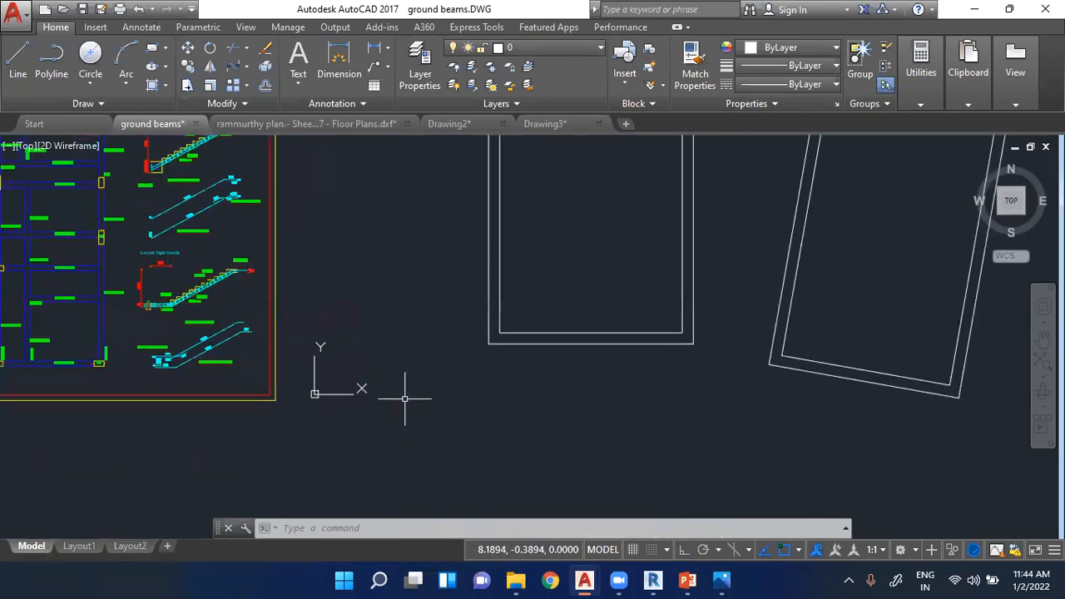
click(310, 390)
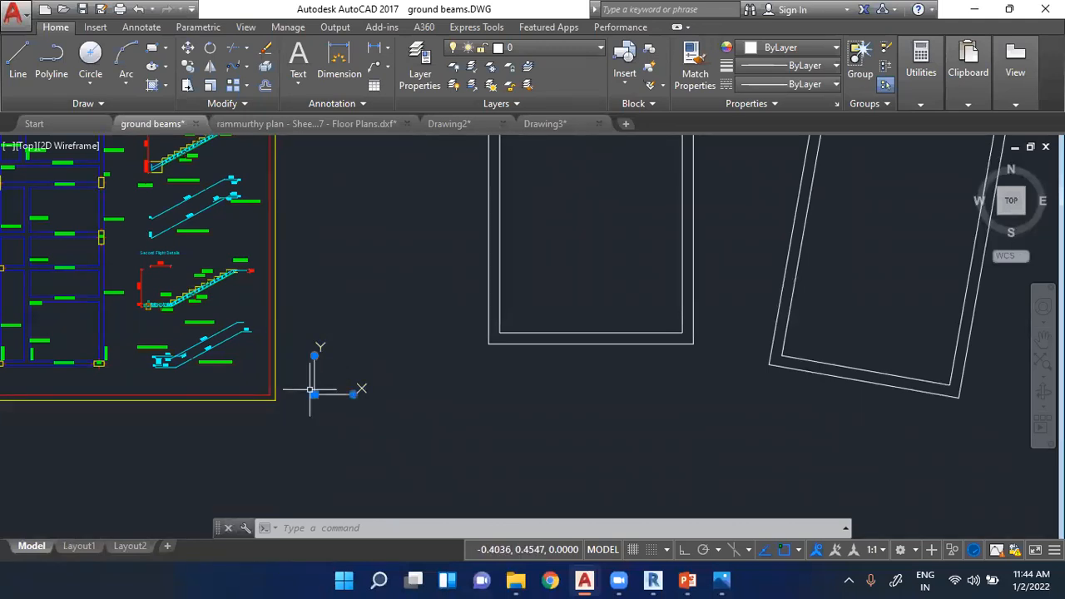
scroll(311, 390, up, 2)
click(344, 392)
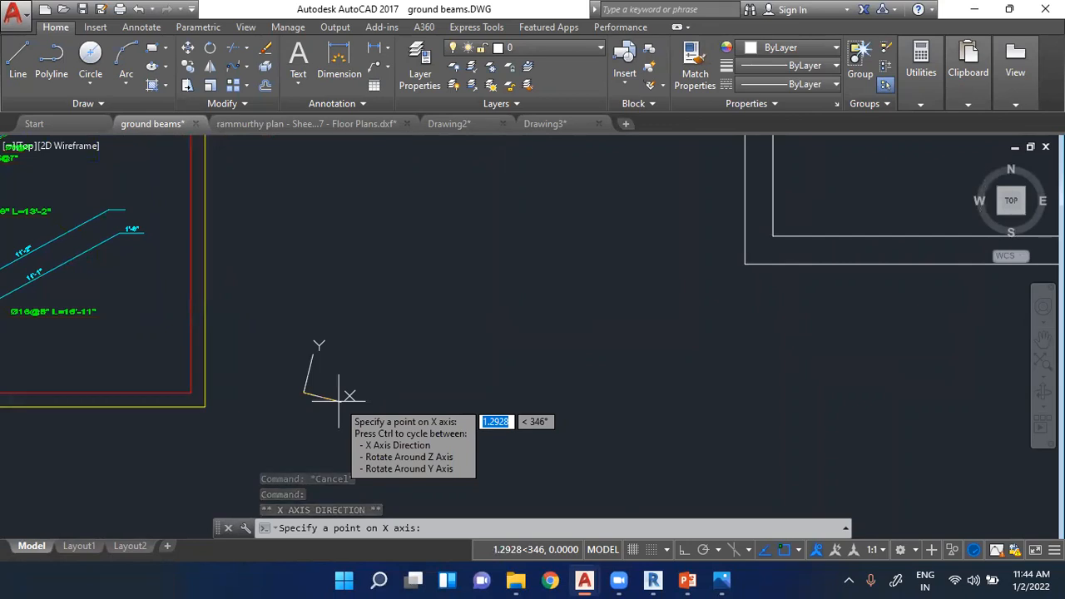
key(Tab)
text(-10)
key(Return)
mouse_move(344, 401)
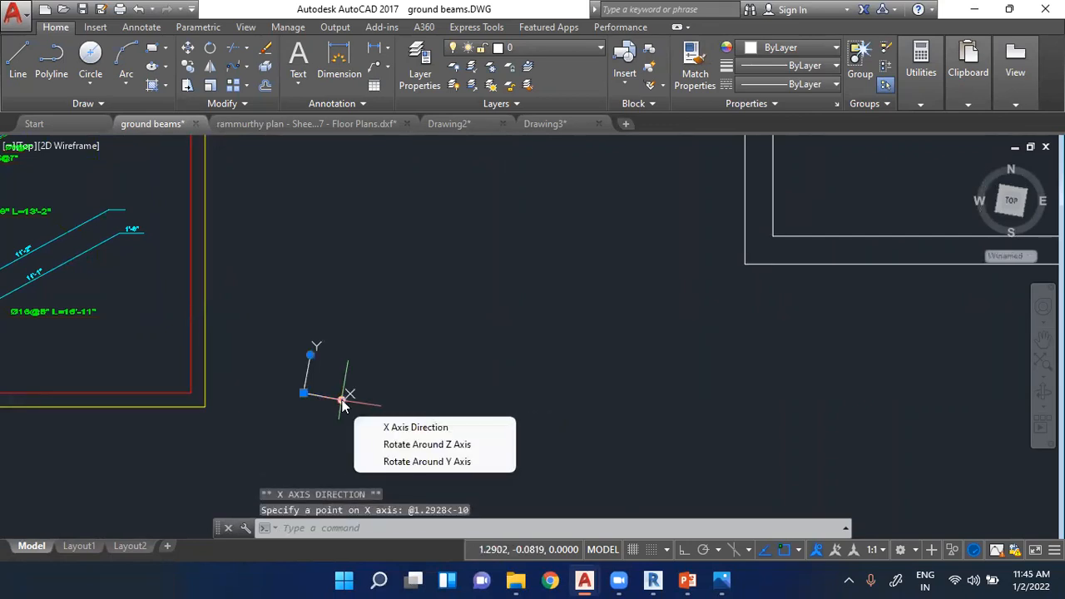
scroll(344, 404, down, 5)
key(Escape)
key(Escape)
key(Escape)
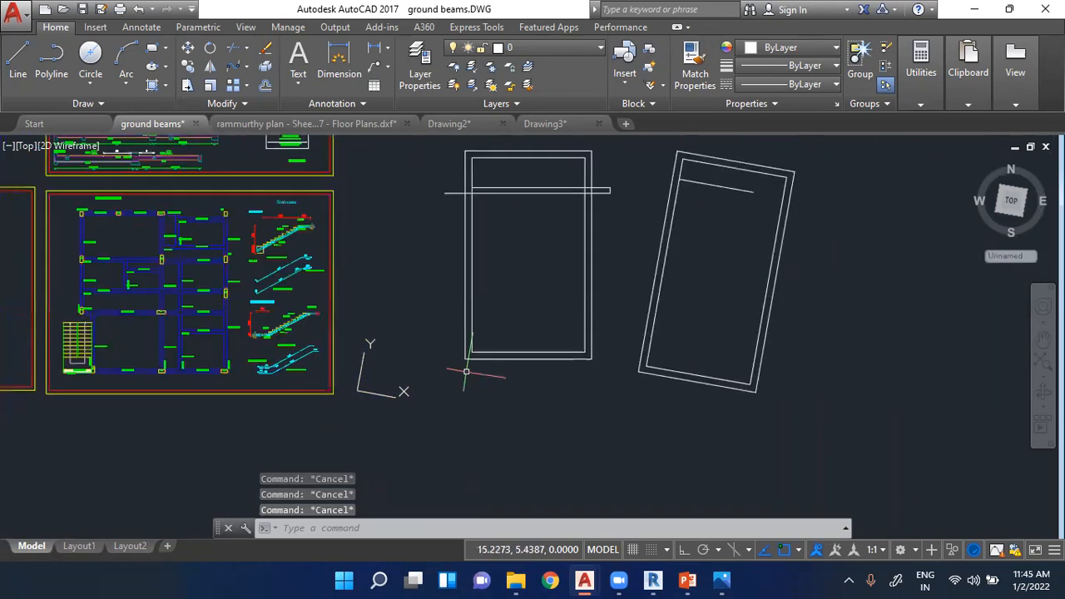
- With Ortho on, draw a line about 15 long across the rotated rectangle, stepping down its inner right edge and returning to the left edge
scroll(758, 159, up, 4)
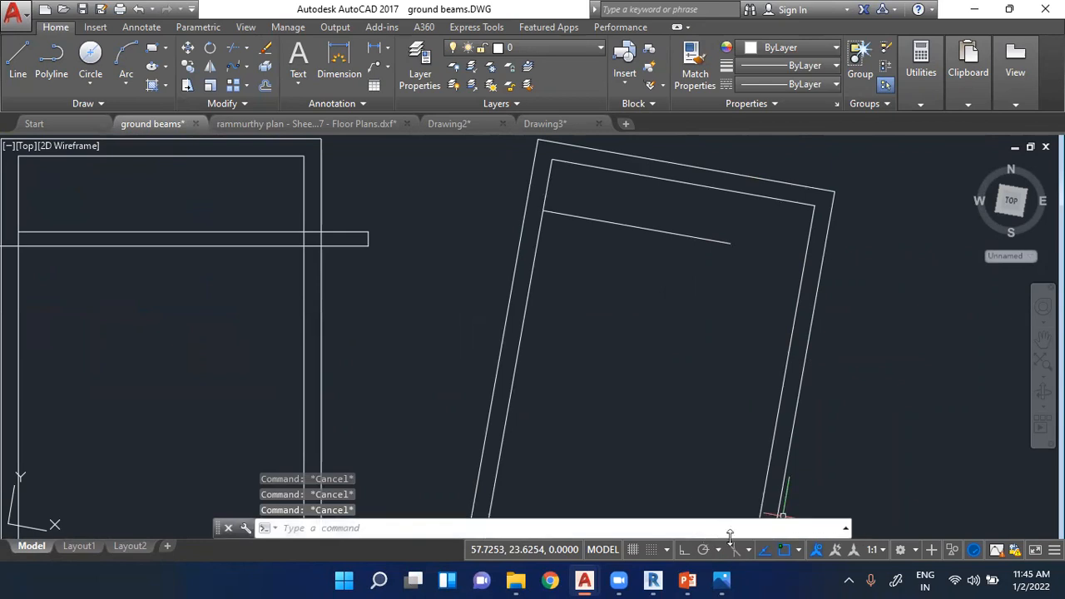
click(684, 550)
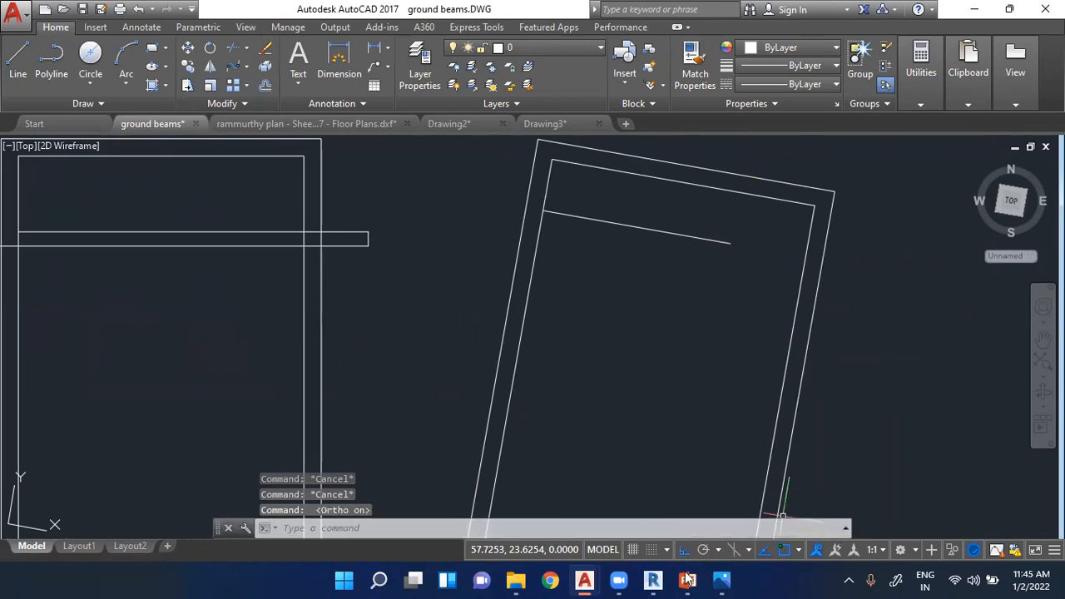
click(17, 60)
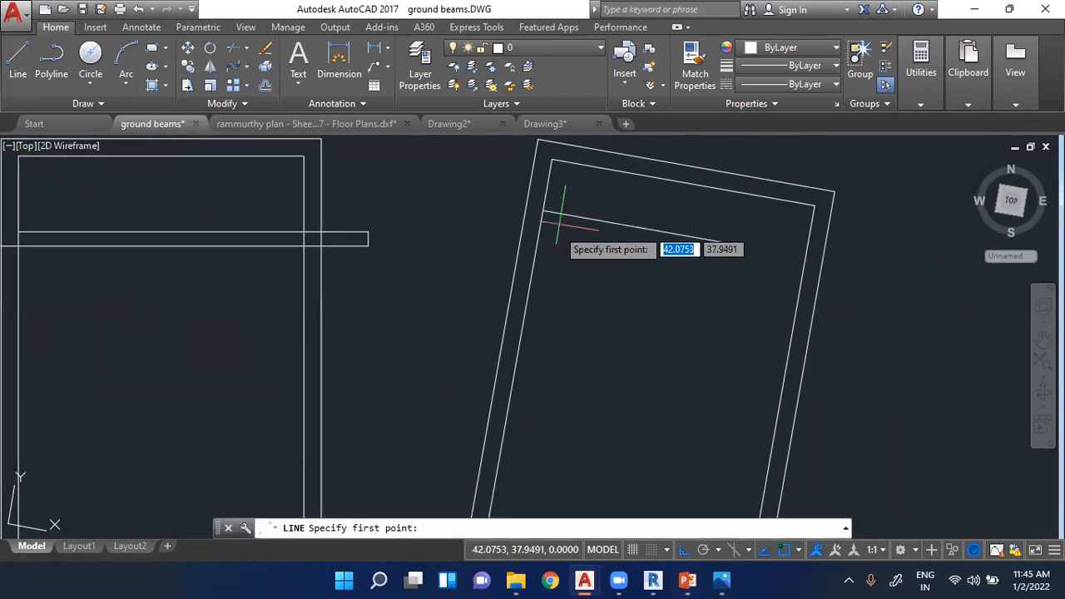
click(536, 257)
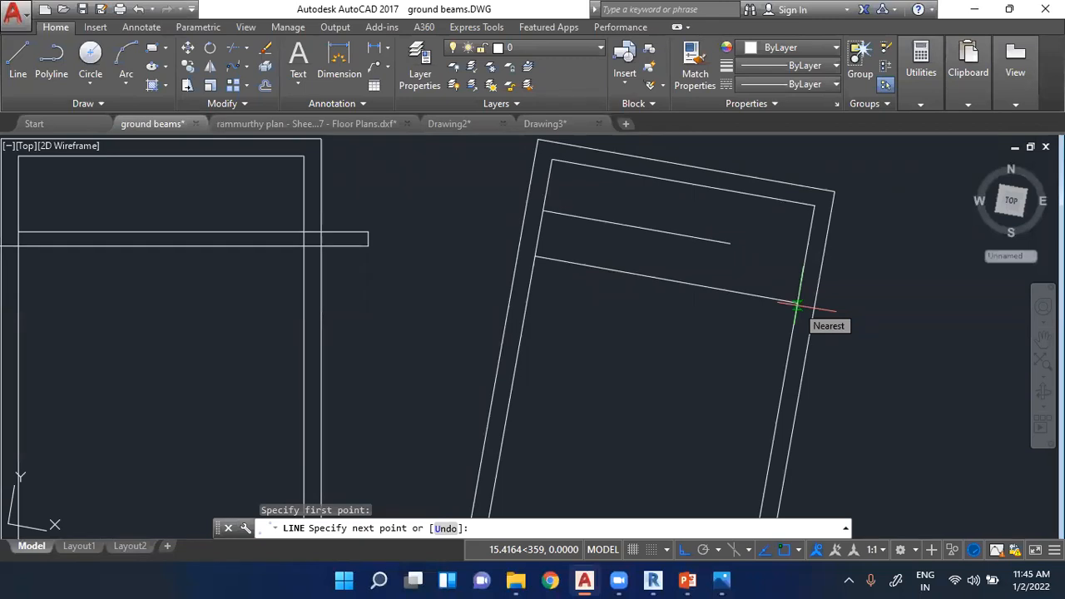
click(798, 306)
click(790, 346)
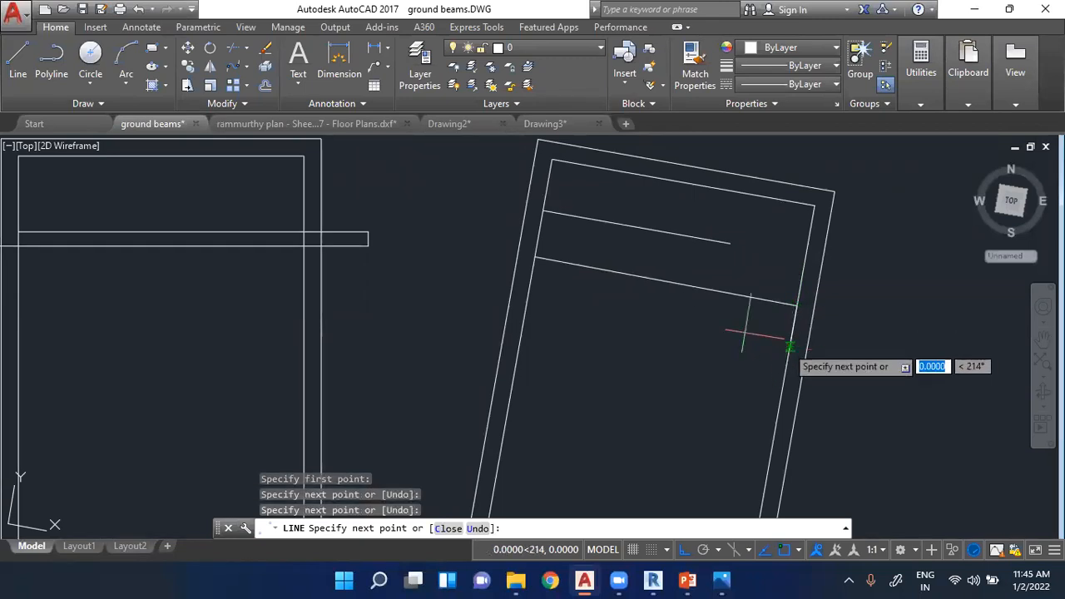
click(527, 301)
scroll(745, 325, down, 2)
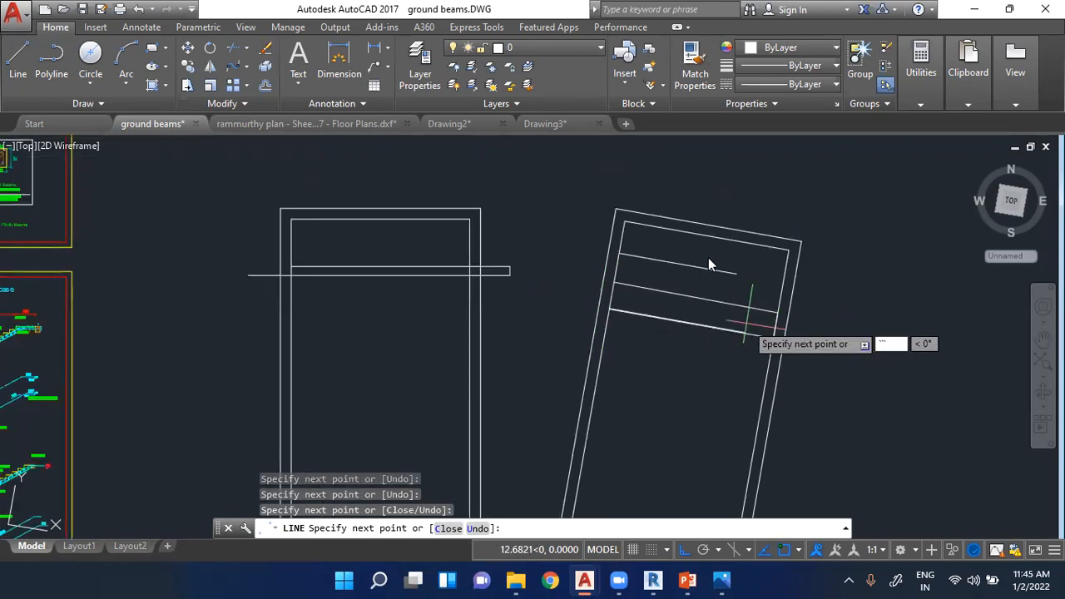
key(Escape)
key(Escape)
key(Escape)
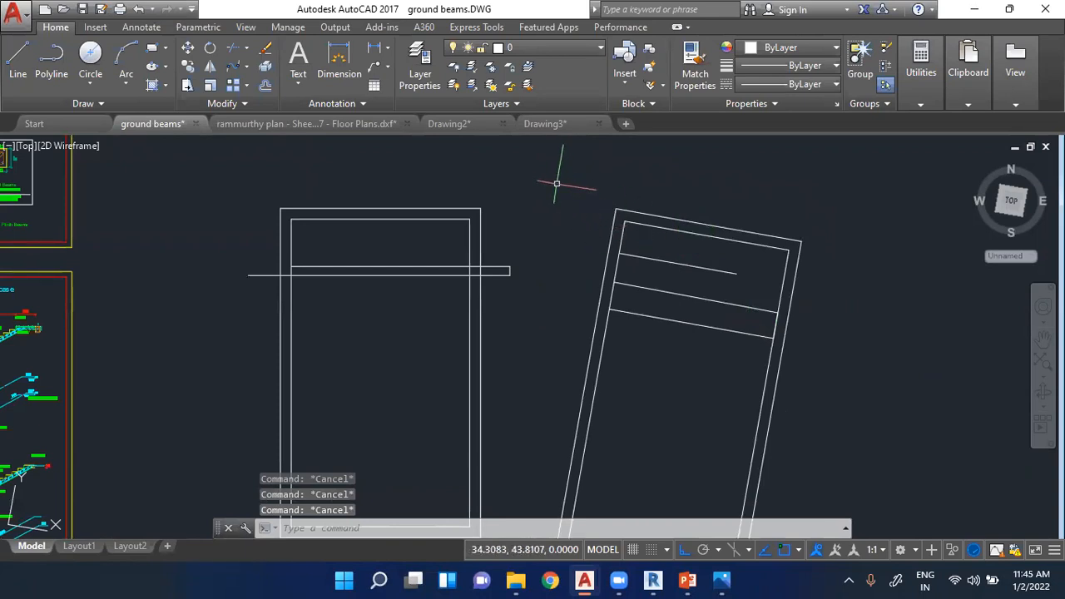
- Erase all the lines drawn across the upright and rotated rectangles, keeping both double outlines
scroll(551, 175, down, 2)
click(344, 221)
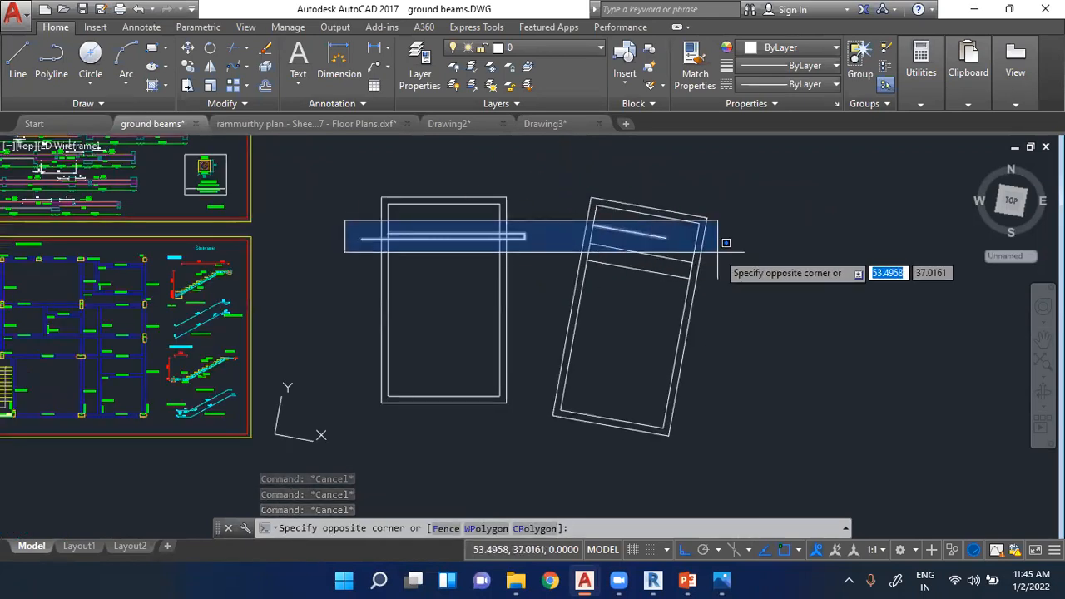
click(787, 291)
key(Delete)
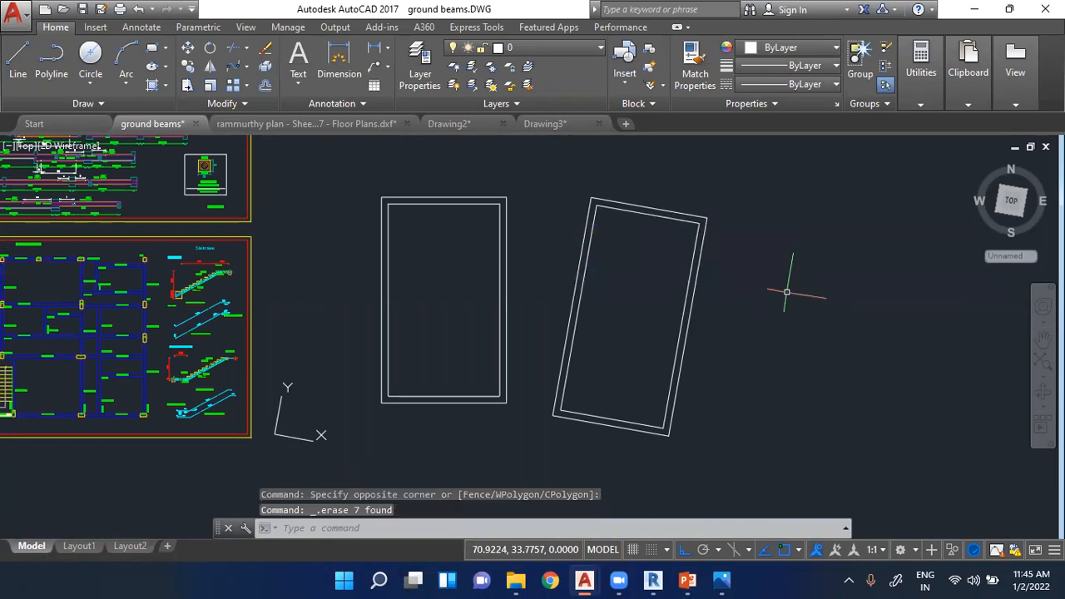
scroll(287, 429, up, 3)
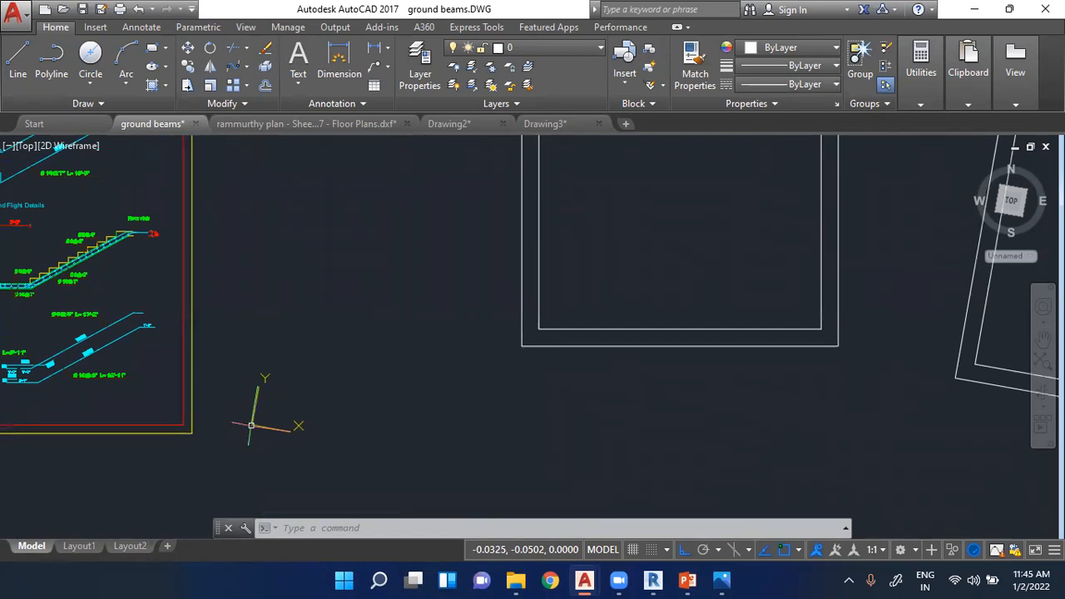
scroll(251, 426, down, 3)
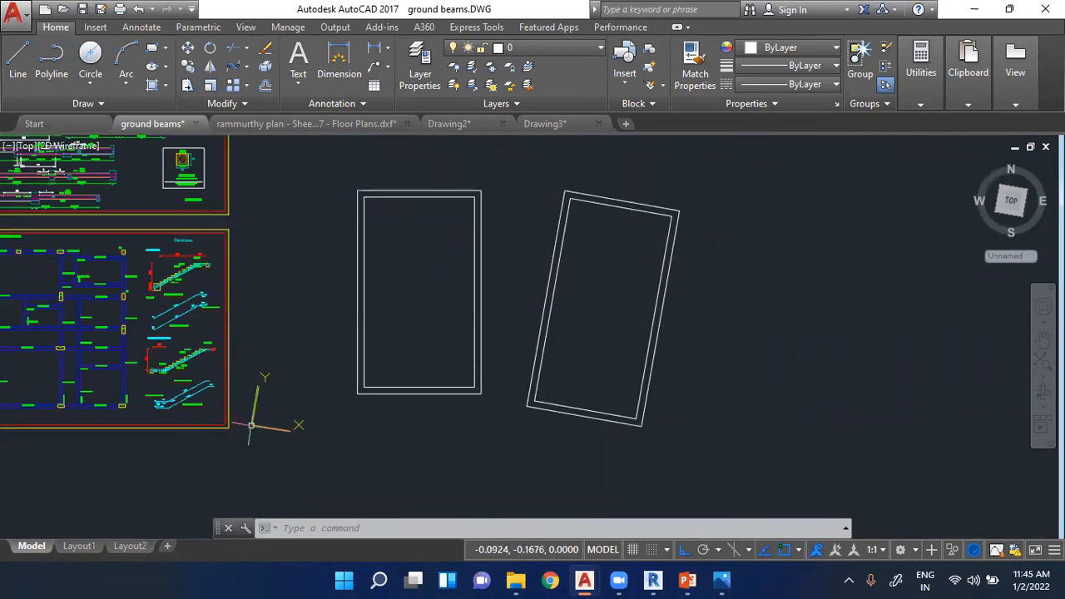
click(333, 159)
click(772, 481)
key(Escape)
key(Escape)
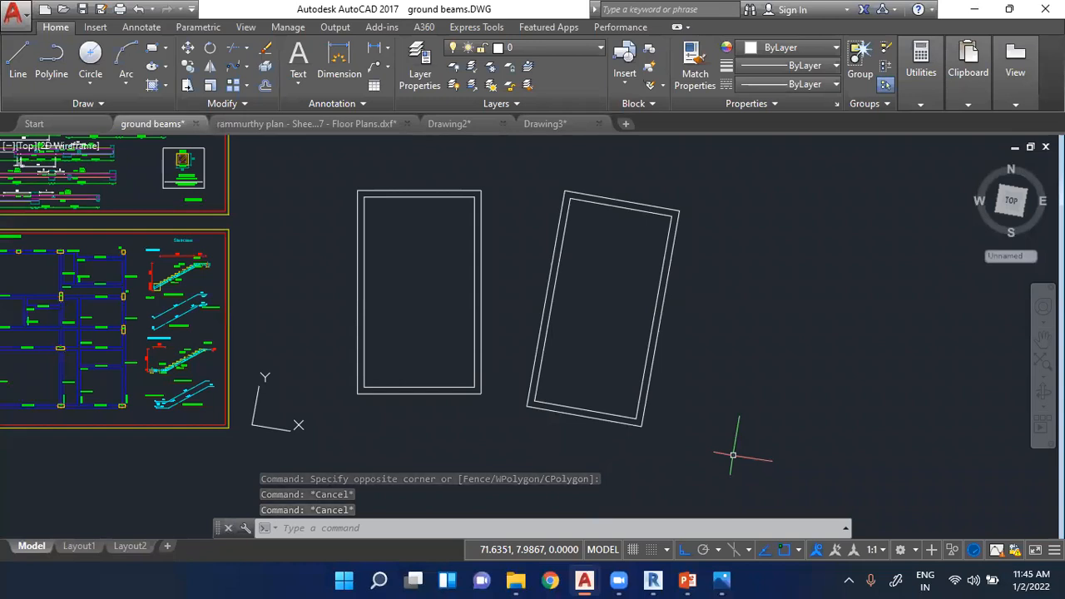
key(Escape)
click(236, 363)
key(Escape)
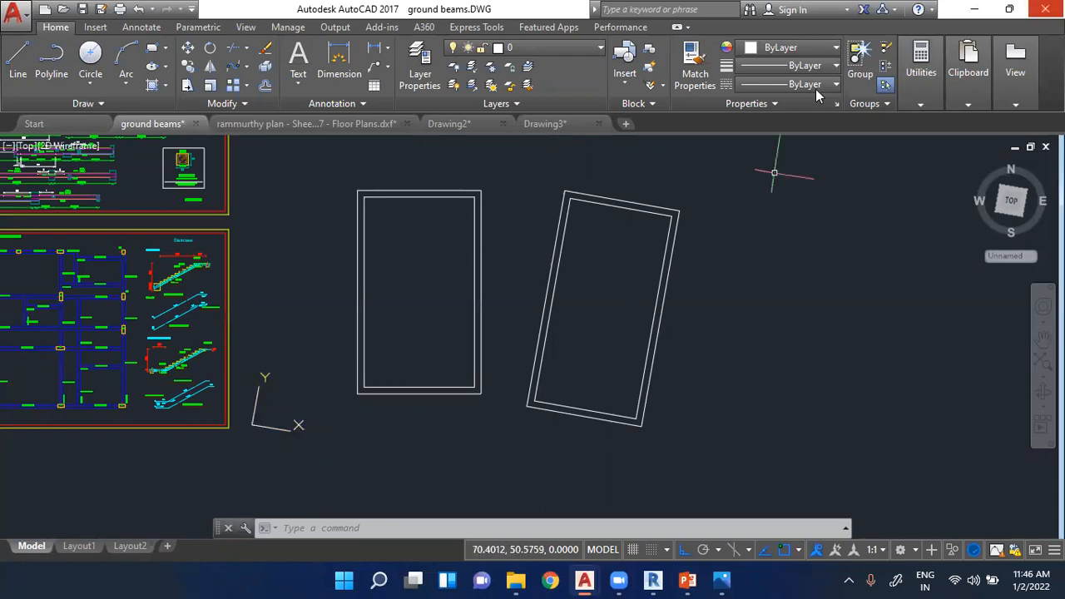
scroll(292, 448, up, 2)
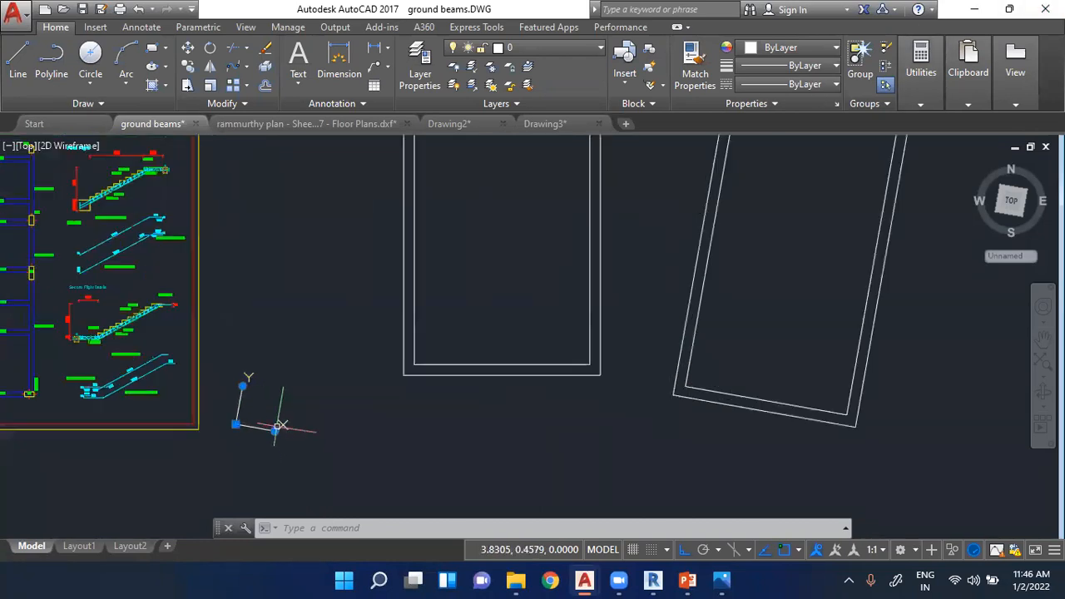
key(Escape)
key(Escape)
key(Escape)
scroll(278, 428, down, 2)
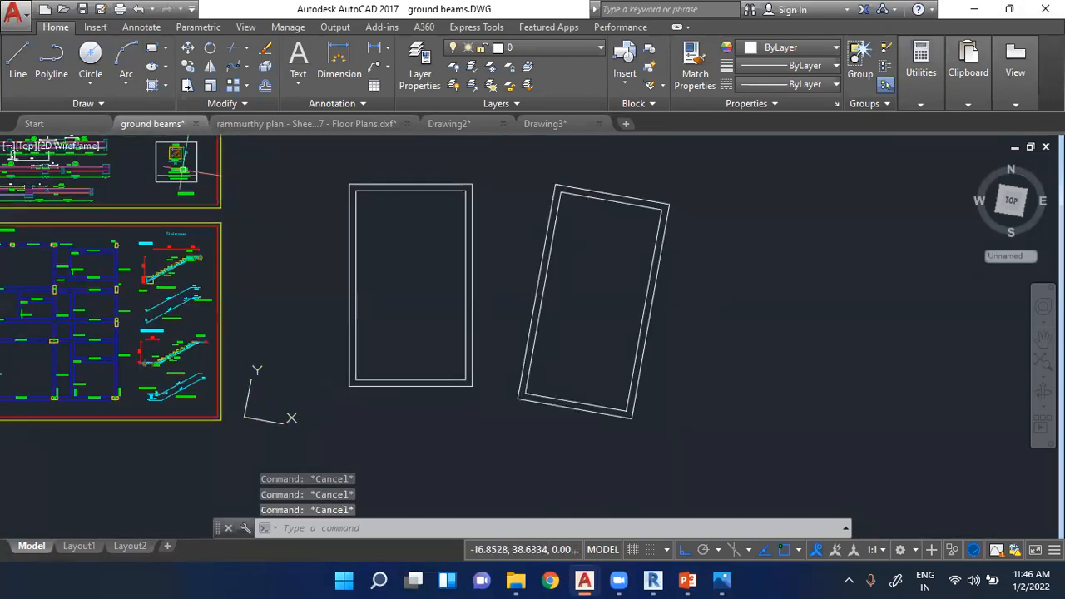
mouse_move(277, 132)
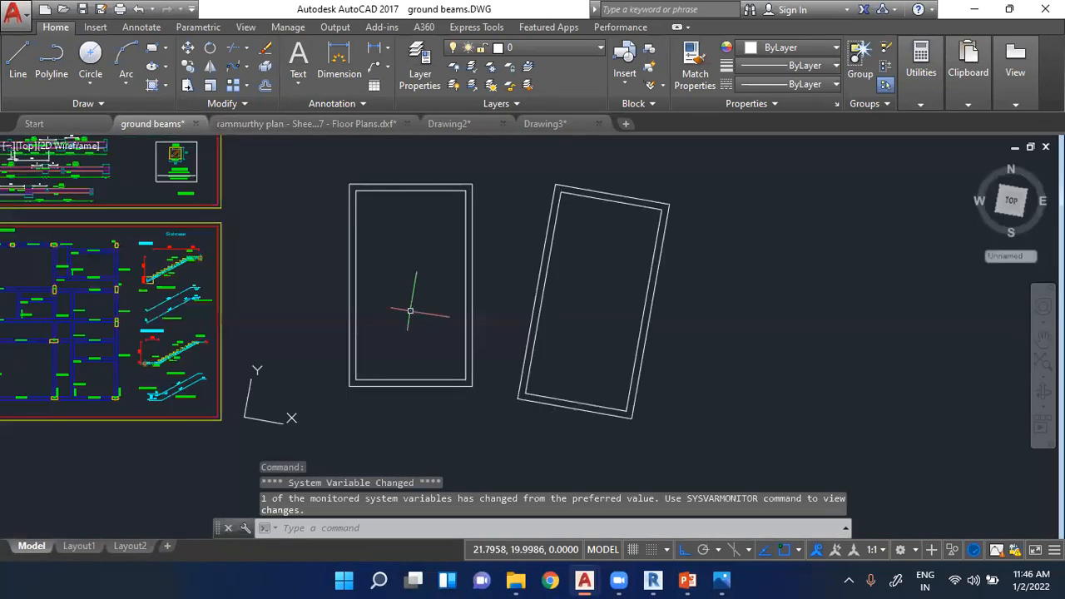
key(Escape)
key(Escape)
key(Escape)
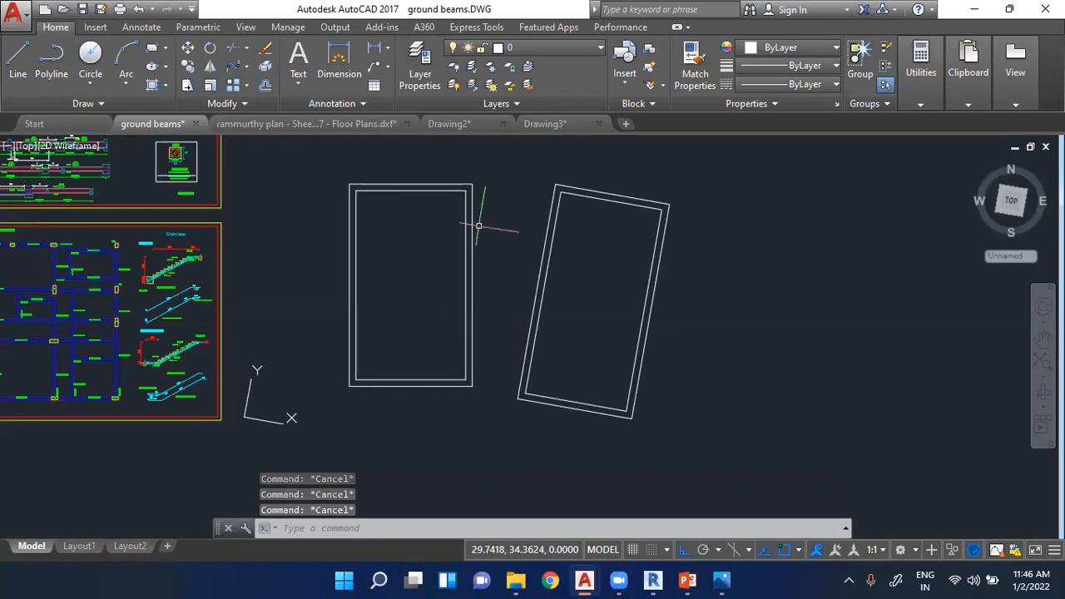
- Erase the rotated rectangle's inner and outer outlines
click(507, 158)
click(718, 464)
key(Delete)
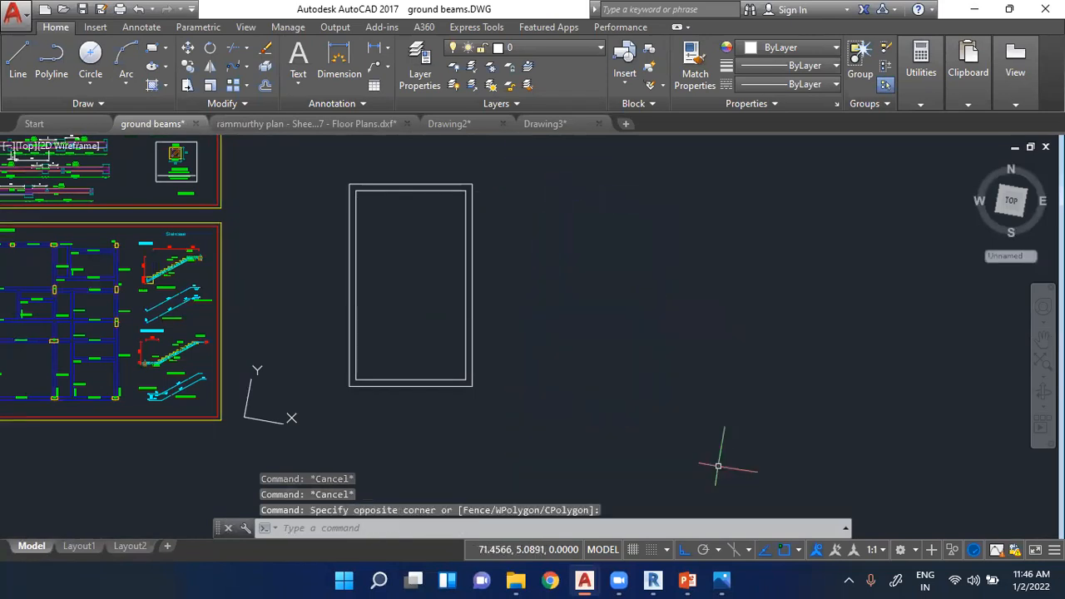
scroll(401, 191, up, 2)
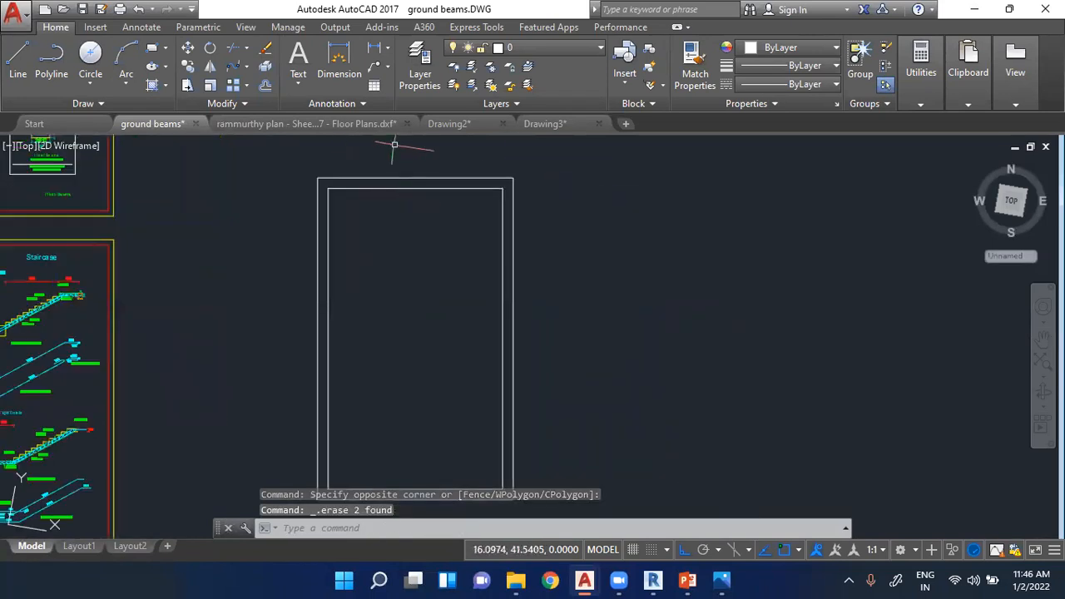
scroll(399, 195, down, 2)
scroll(398, 179, up, 2)
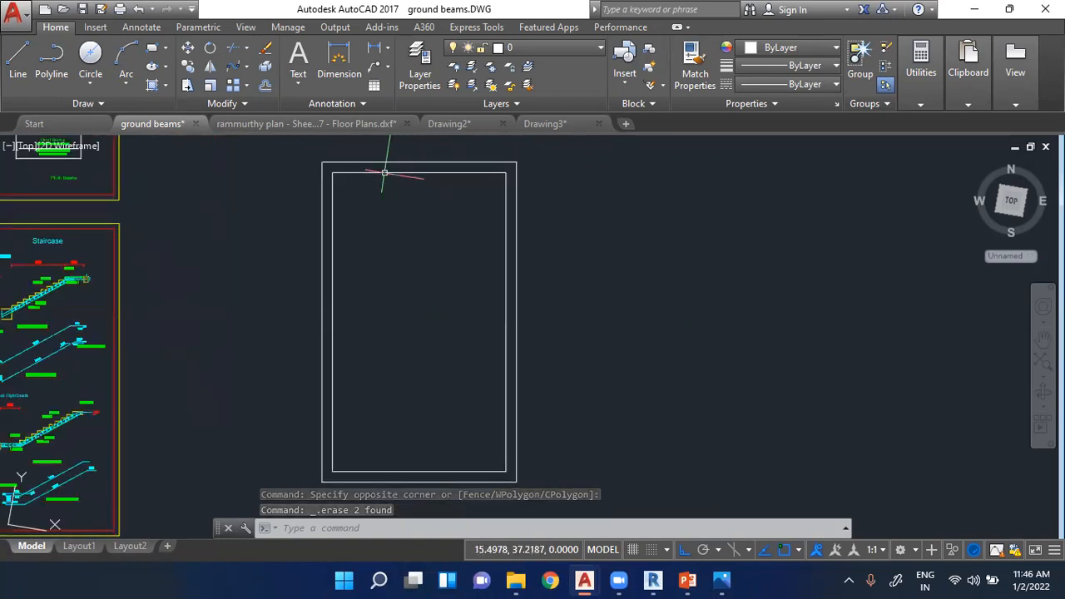
key(Escape)
key(Escape)
key(Escape)
scroll(429, 187, up, 4)
scroll(258, 300, down, 4)
scroll(294, 241, up, 3)
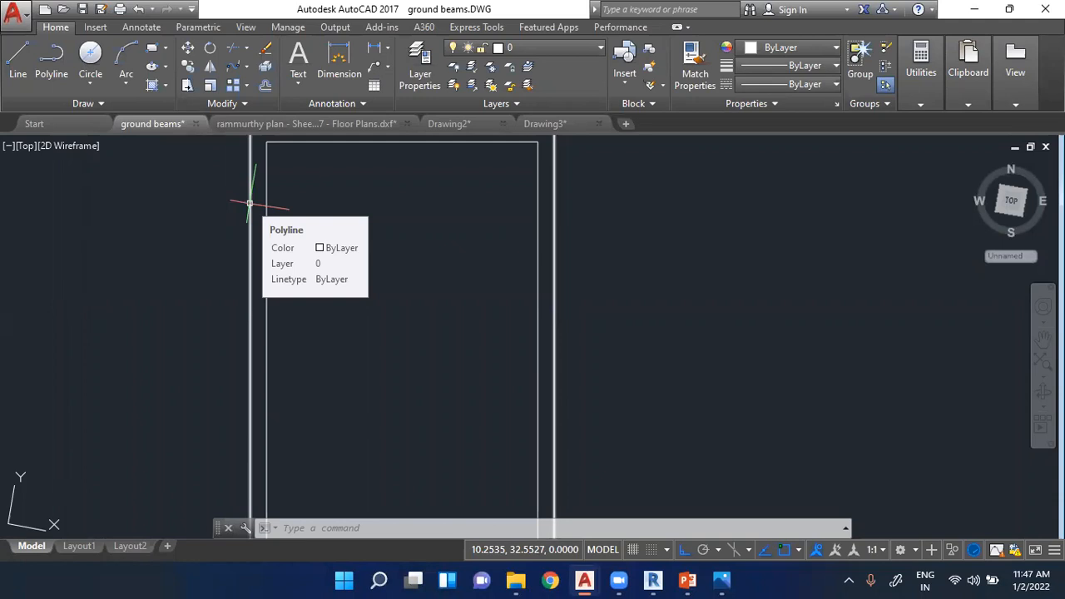
key(Escape)
key(Escape)
key(Escape)
scroll(337, 242, down, 3)
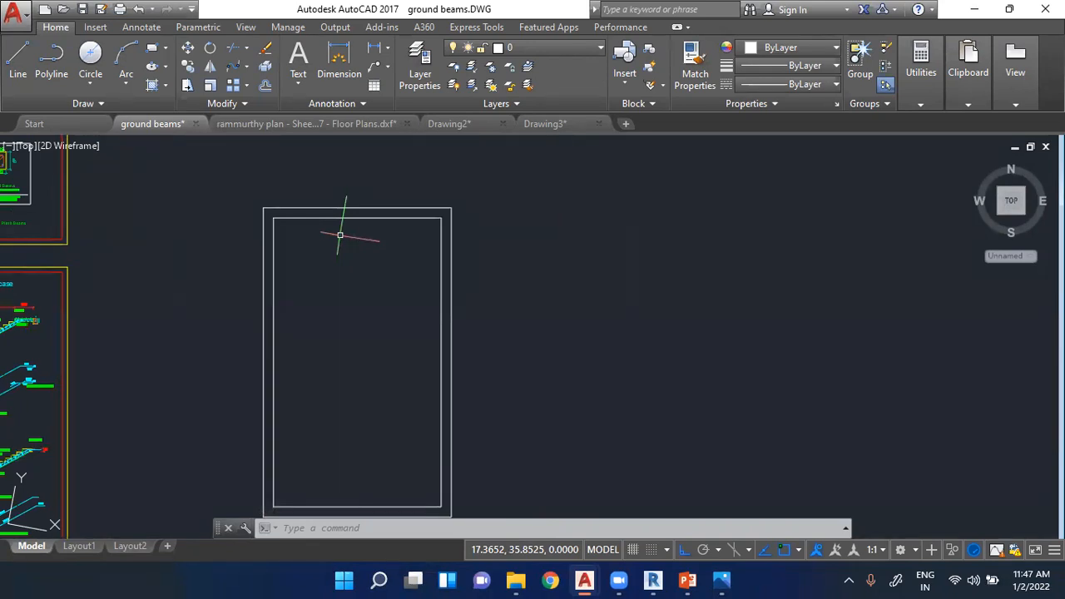
scroll(328, 300, up, 2)
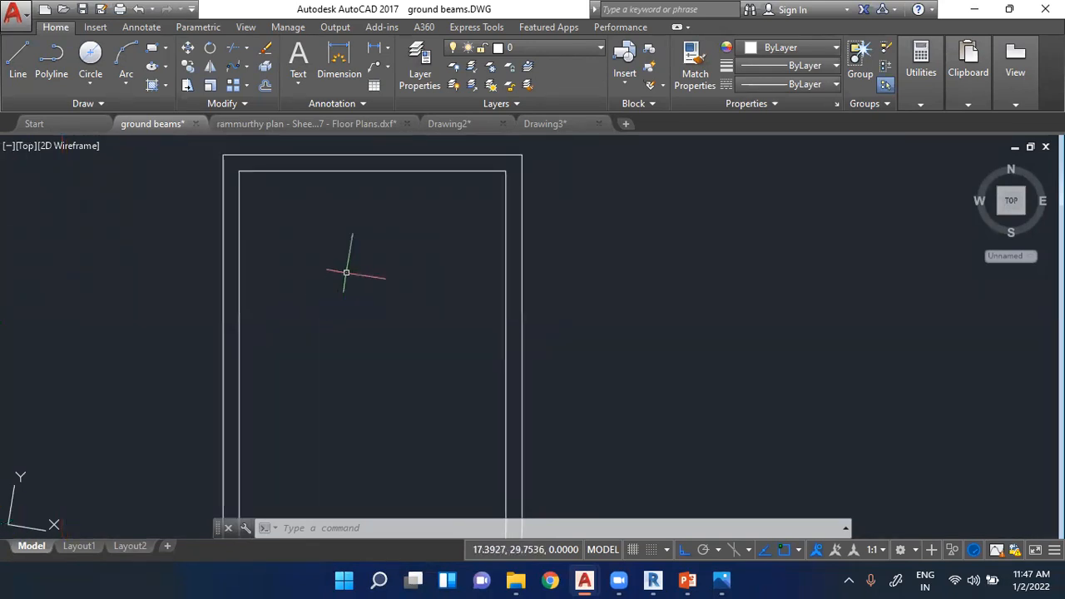
scroll(400, 250, down, 3)
scroll(375, 416, up, 3)
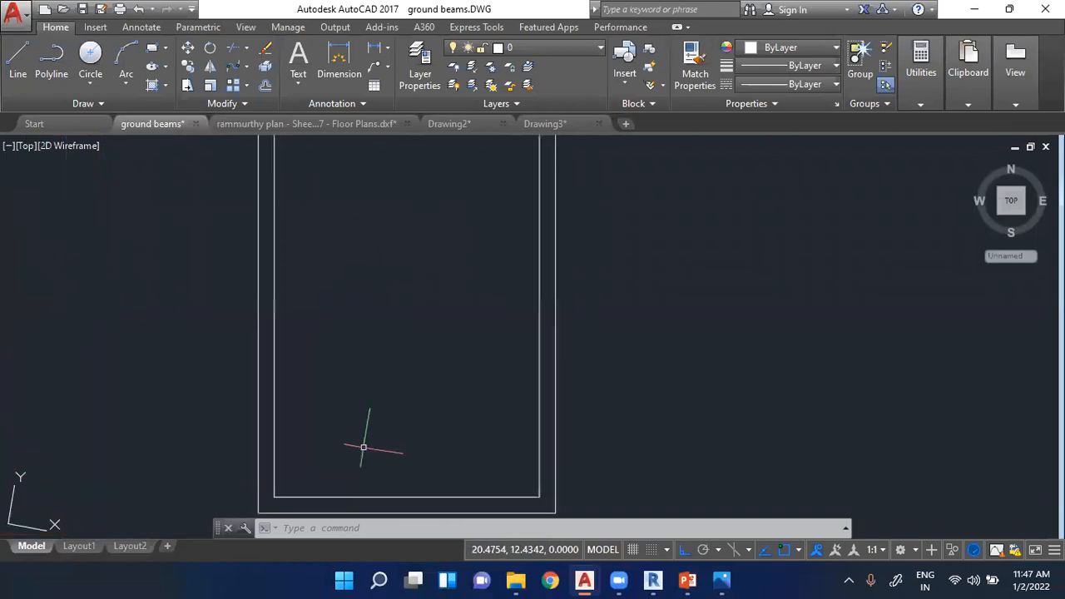
scroll(363, 448, down, 2)
scroll(361, 180, up, 3)
scroll(416, 179, up, 3)
scroll(500, 212, down, 2)
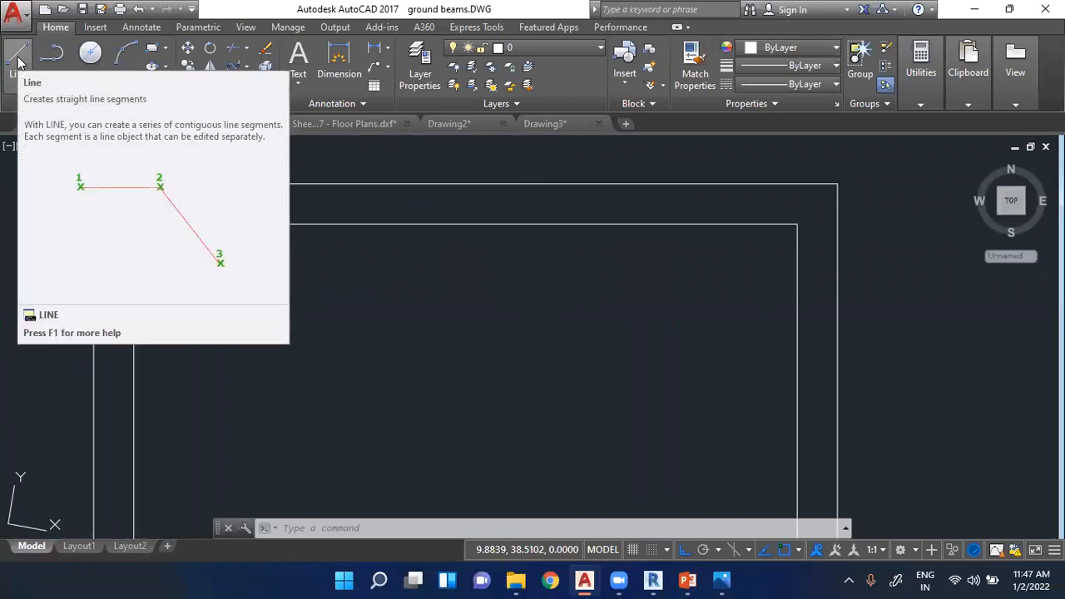
scroll(625, 177, down, 4)
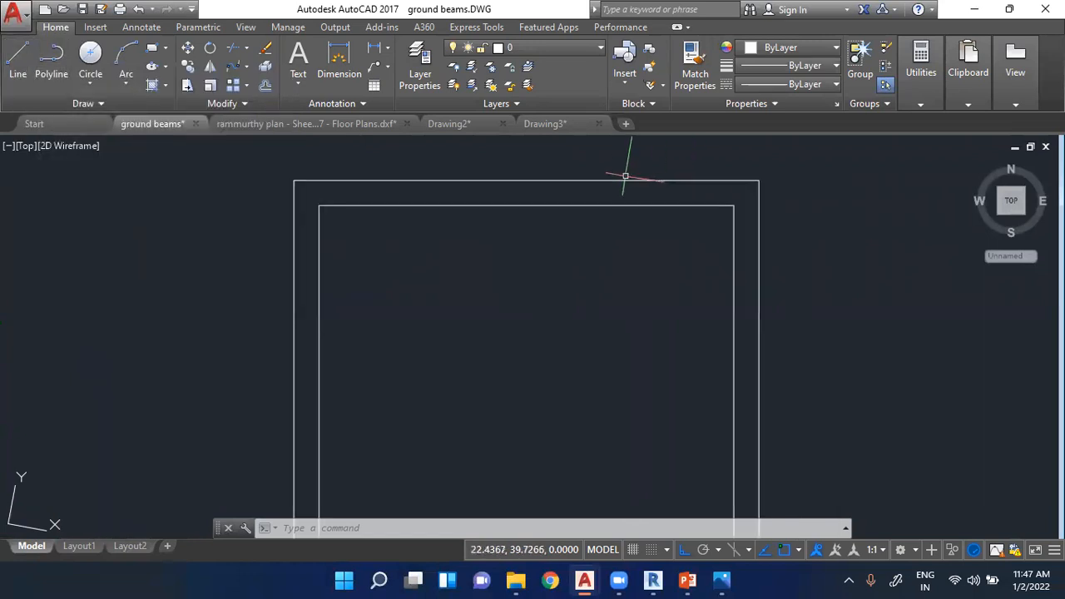
scroll(626, 177, down, 2)
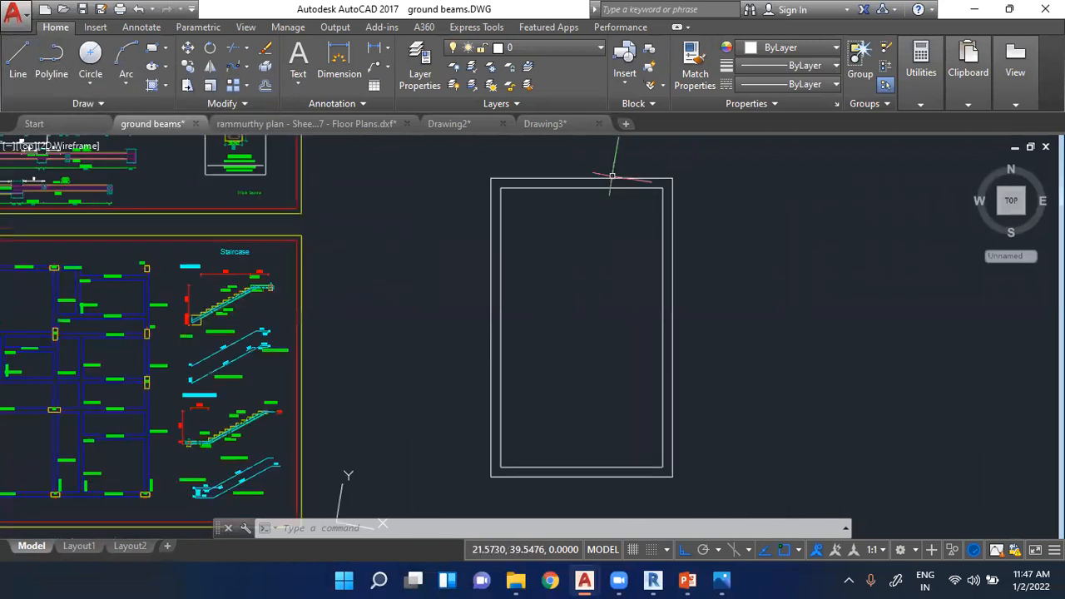
scroll(612, 176, up, 4)
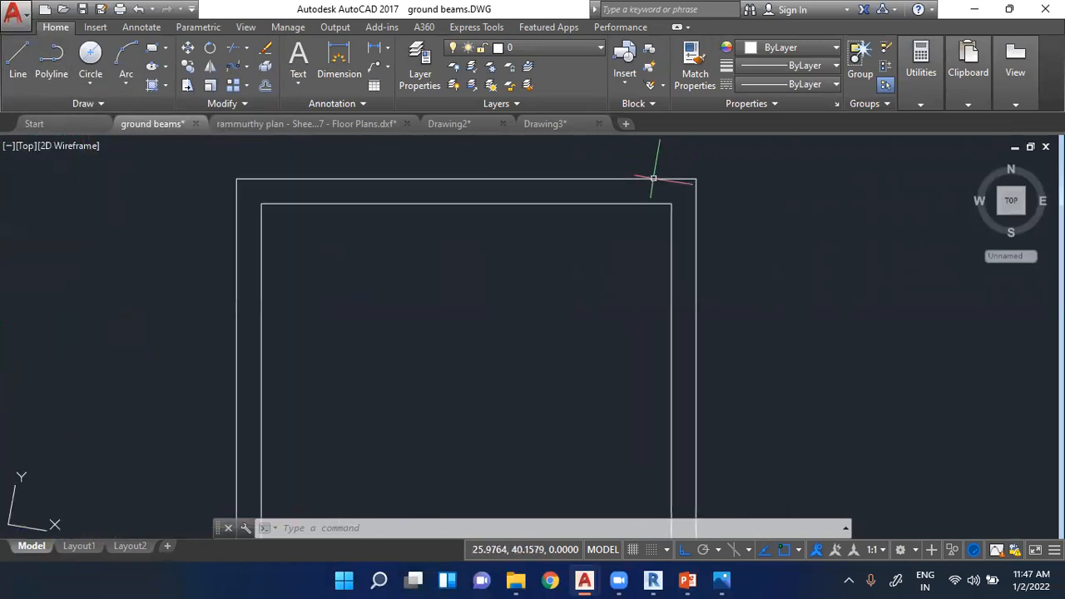
click(22, 75)
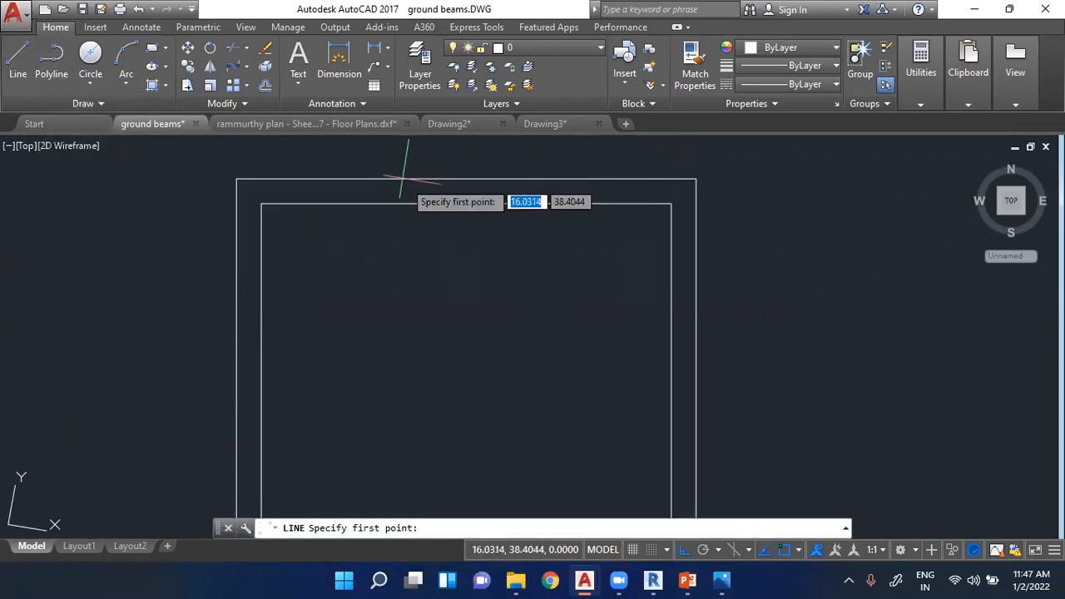
scroll(351, 201, down, 3)
scroll(350, 277, up, 2)
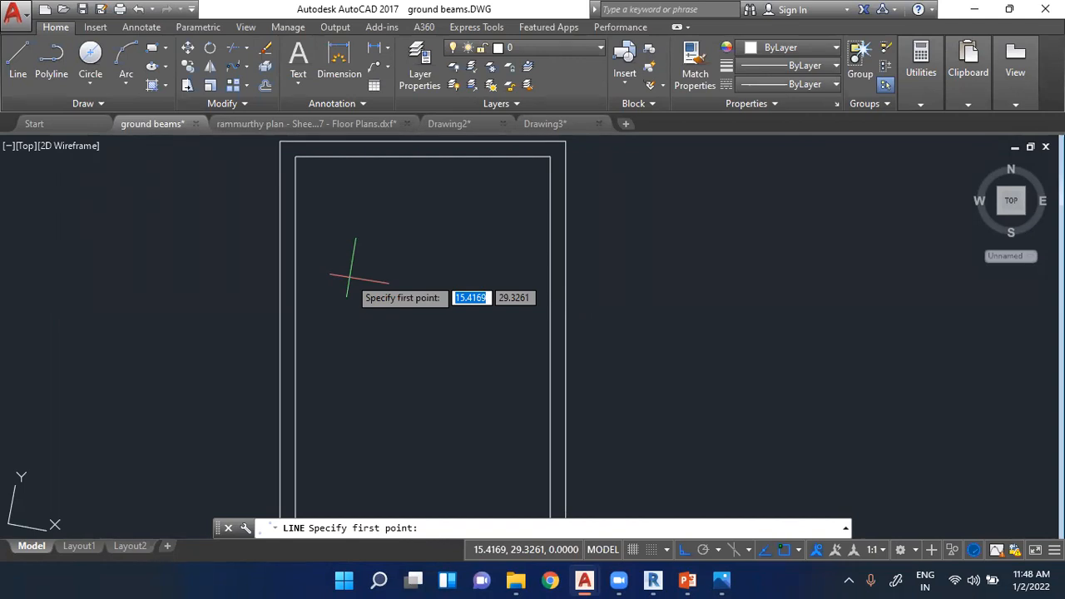
scroll(441, 163, down, 3)
key(Escape)
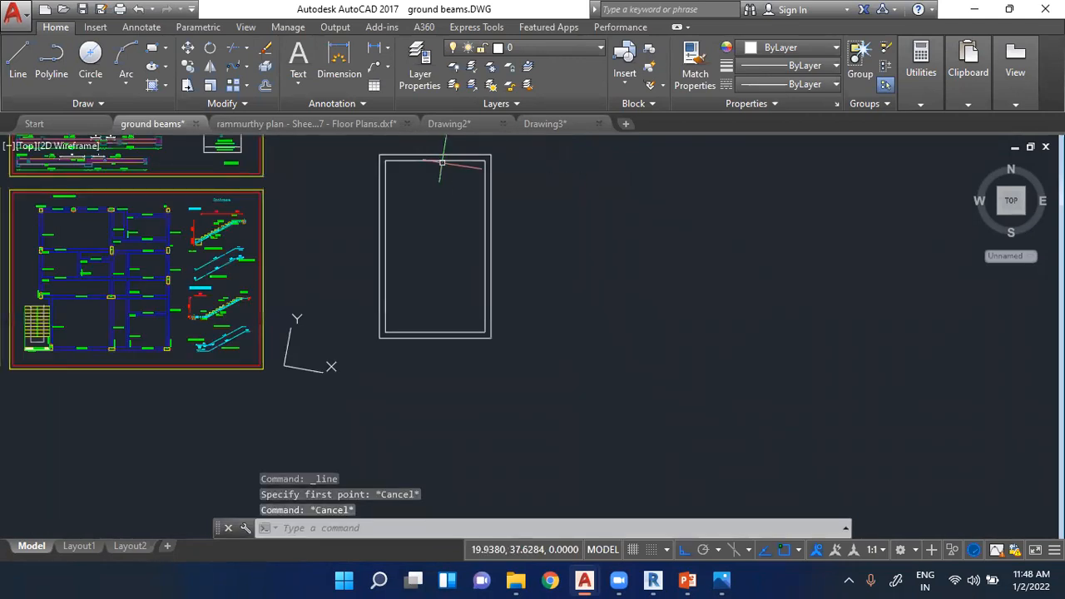
- Examine the beam layout around Frame 2 in the ground beam plan, then the rectangle's inner outline
scroll(104, 279, up, 3)
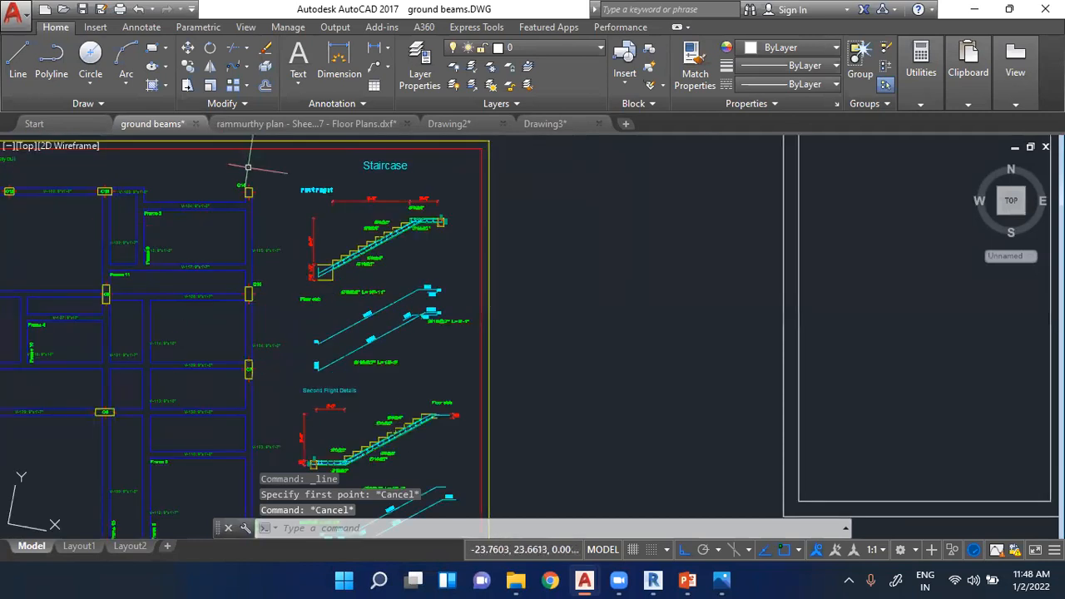
scroll(109, 193, up, 5)
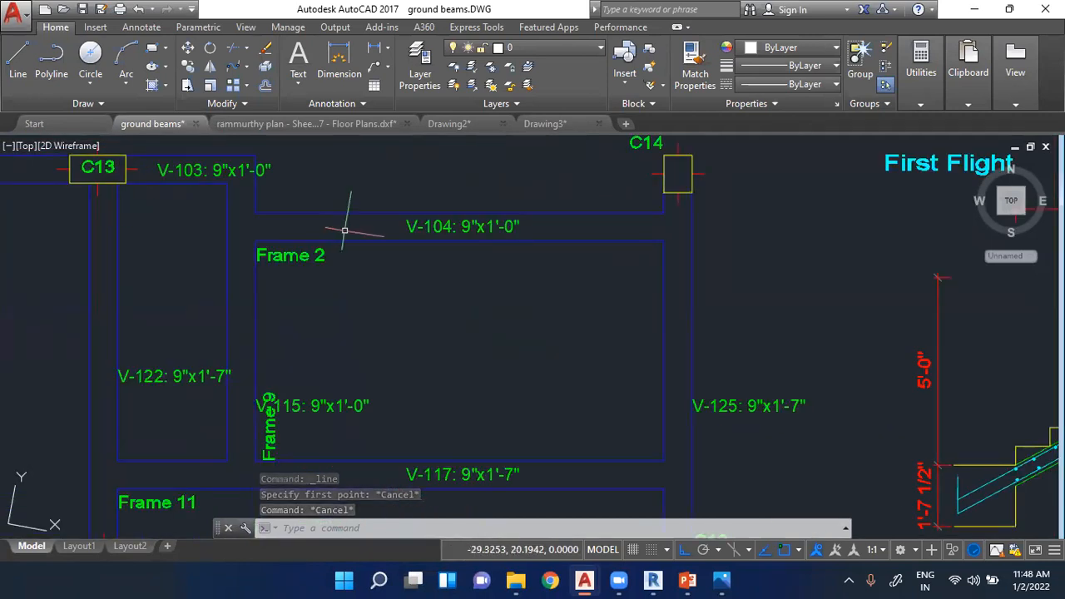
scroll(344, 230, down, 5)
scroll(238, 309, down, 5)
scroll(677, 242, up, 6)
scroll(678, 244, down, 2)
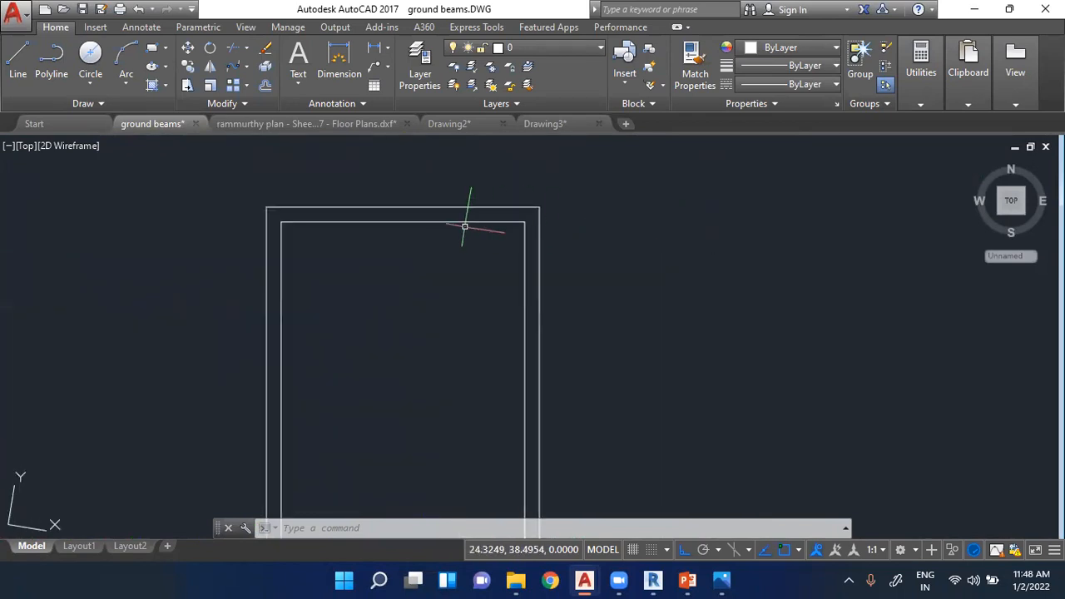
mouse_move(355, 221)
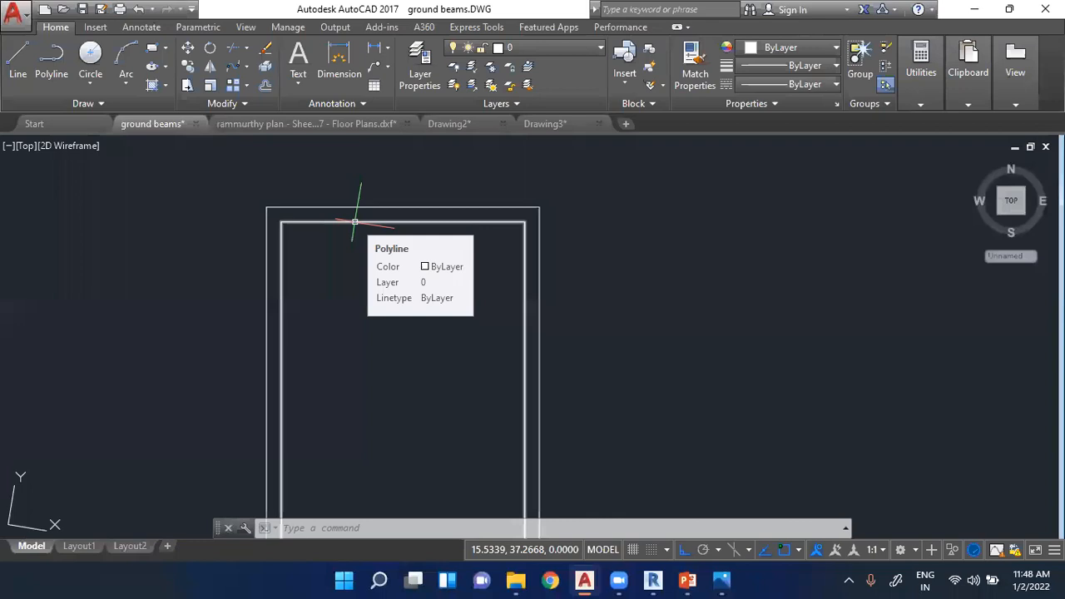
key(Escape)
key(Escape)
key(Escape)
scroll(421, 191, down, 1)
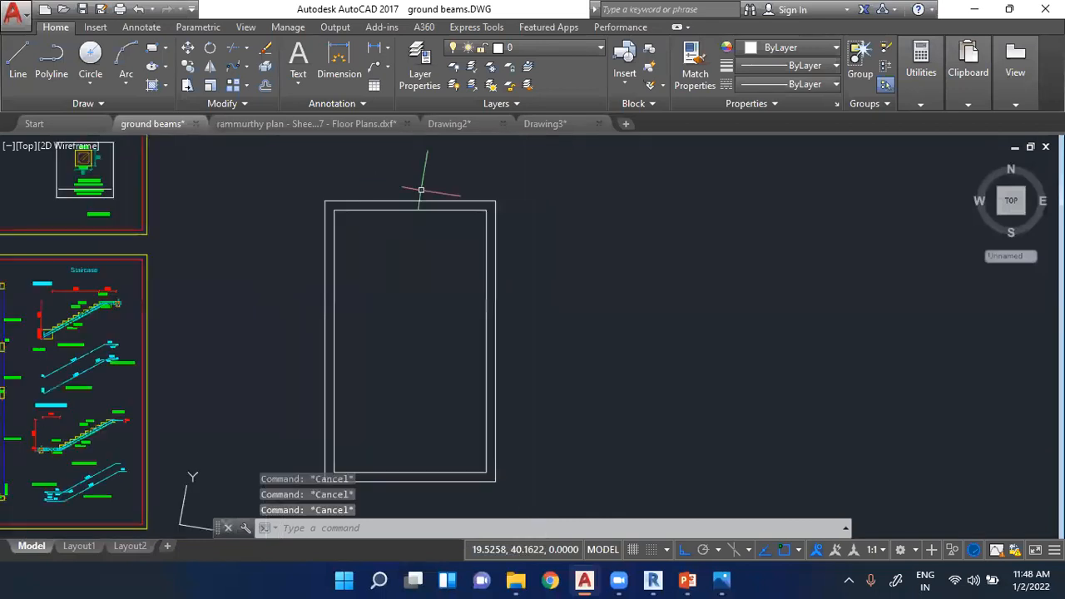
- Try to draw an Ortho line from the rectangle's inner left edge towards its right edge under the rotated UCS
click(17, 60)
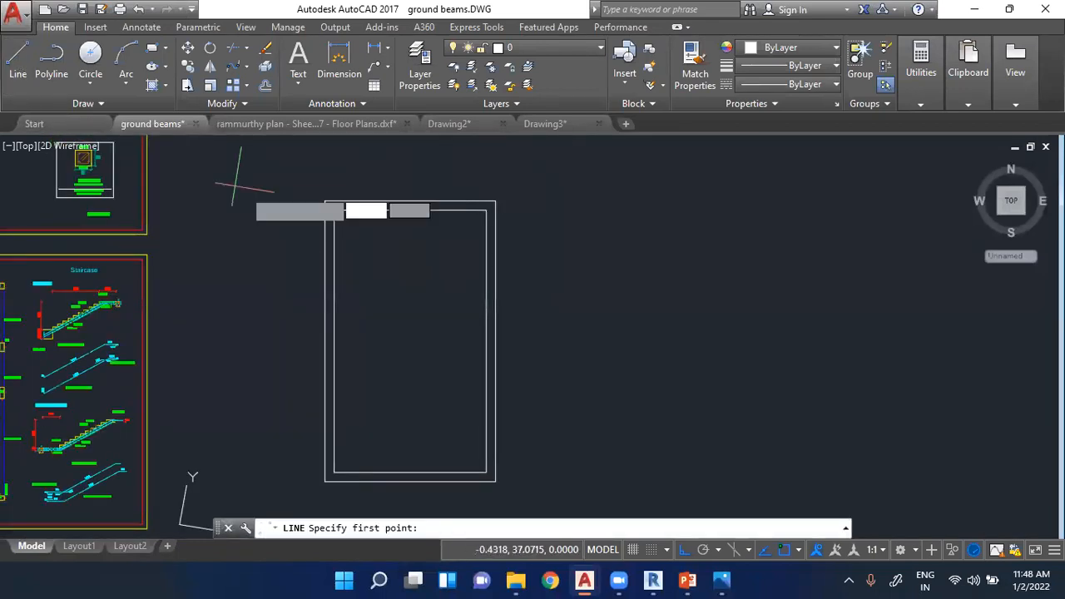
scroll(359, 234, up, 3)
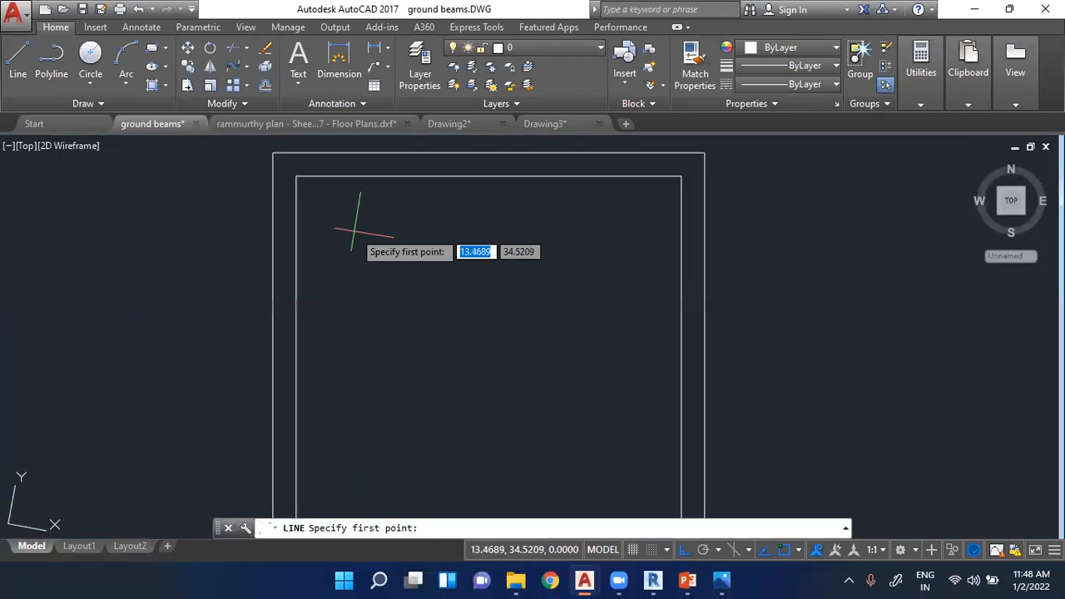
click(297, 271)
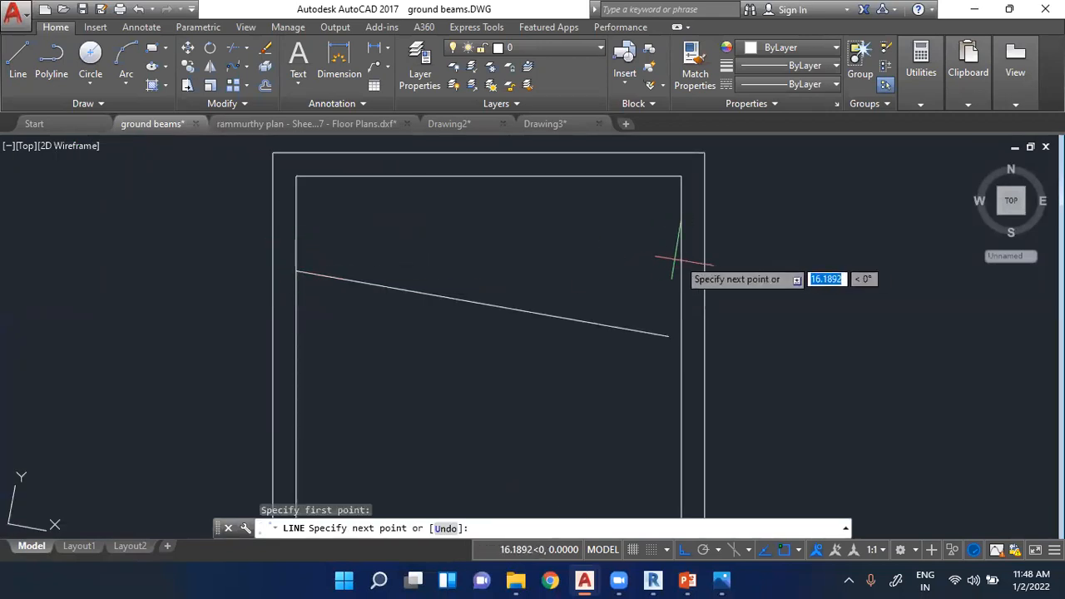
scroll(728, 225, down, 6)
key(Escape)
key(Escape)
key(Escape)
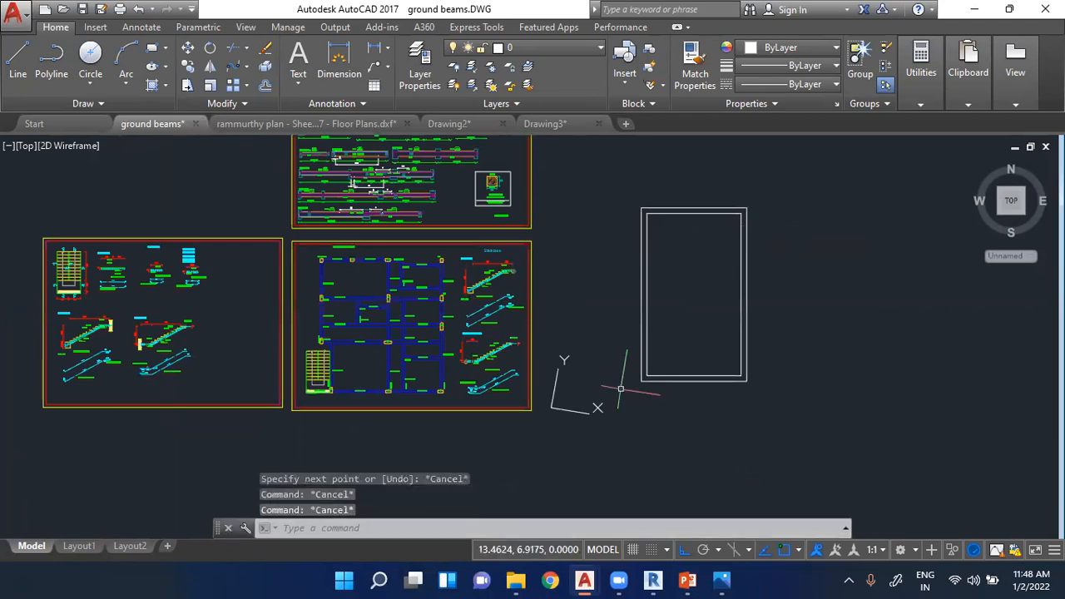
scroll(583, 400, up, 5)
scroll(556, 383, down, 2)
scroll(703, 223, up, 2)
scroll(458, 220, down, 2)
scroll(425, 400, up, 1)
scroll(421, 403, up, 2)
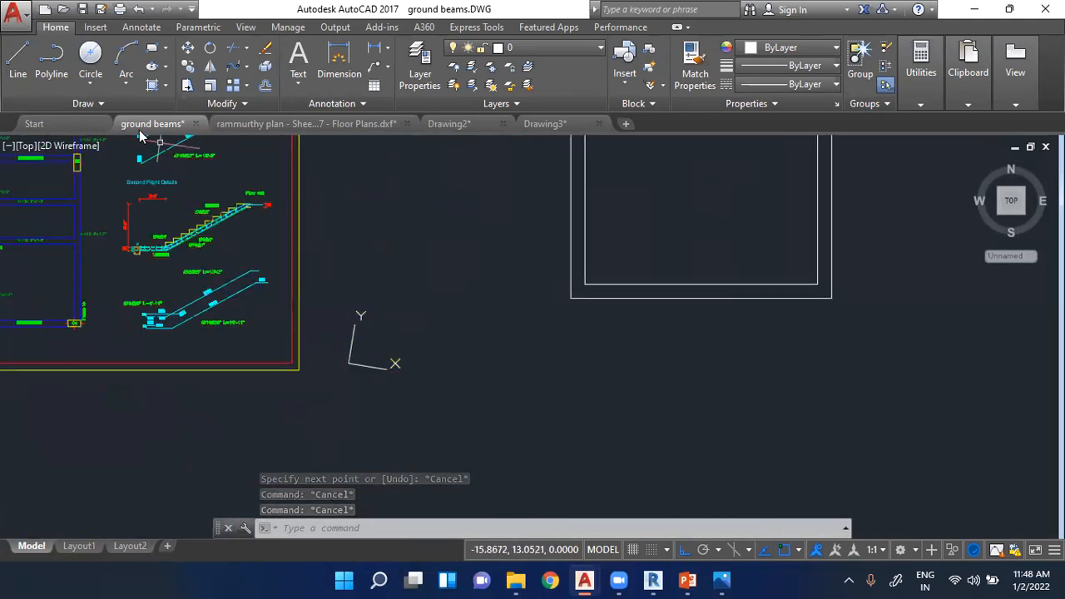
click(17, 81)
scroll(566, 341, down, 5)
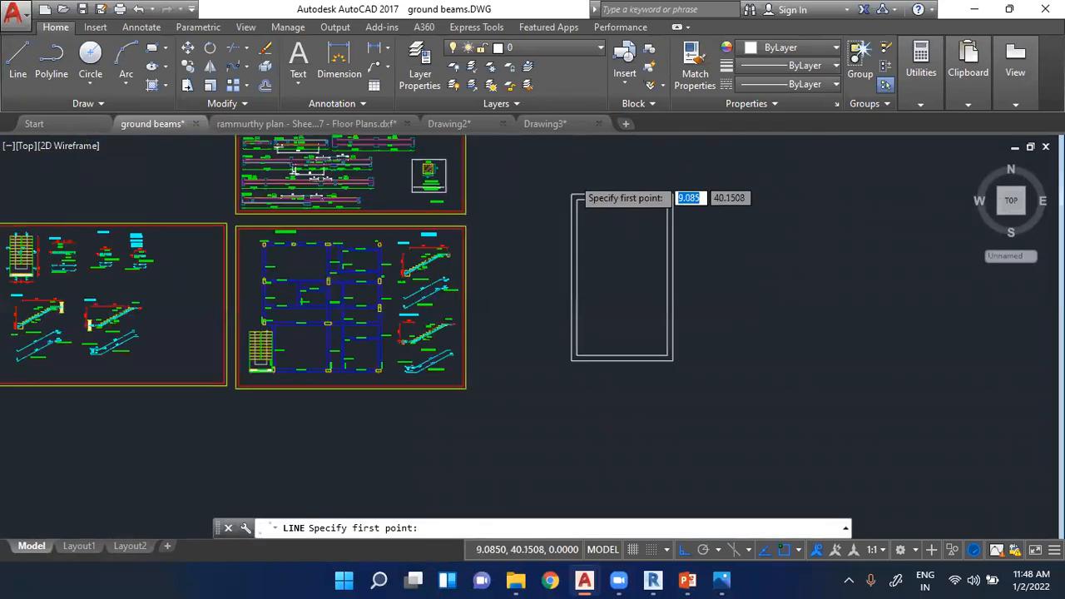
scroll(461, 278, down, 2)
key(Escape)
key(Escape)
- Reset the rotated UCS to World using the origin grip of the UCS icon
scroll(469, 376, up, 4)
click(458, 363)
mouse_move(457, 365)
mouse_move(419, 361)
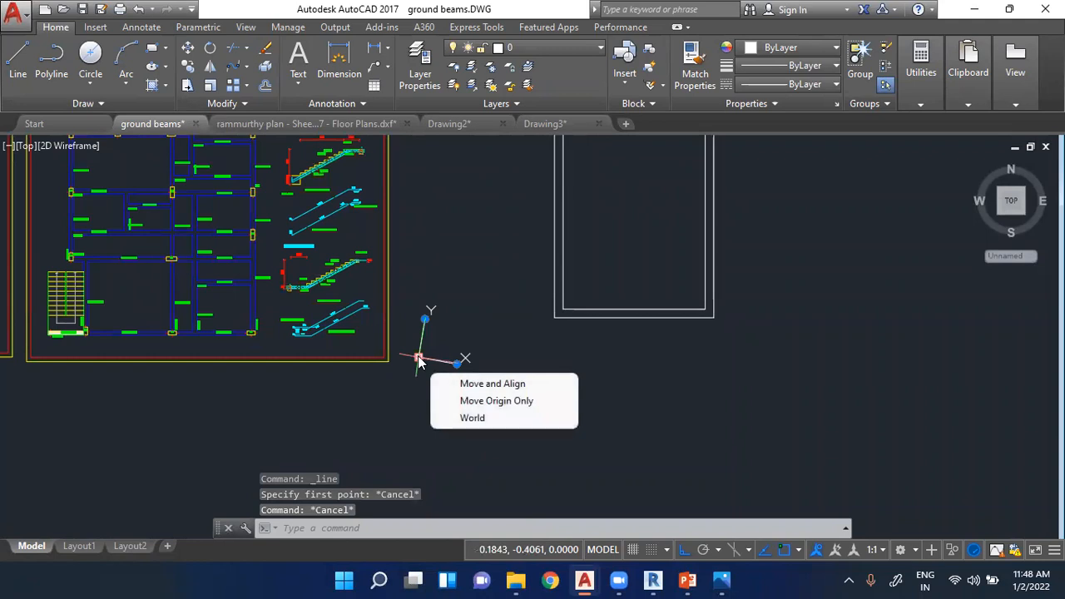
click(476, 418)
- Try to draw a horizontal Ortho line about 16.5 long from the rectangle's inner left edge to its inner right edge
scroll(420, 379, down, 2)
scroll(638, 209, up, 3)
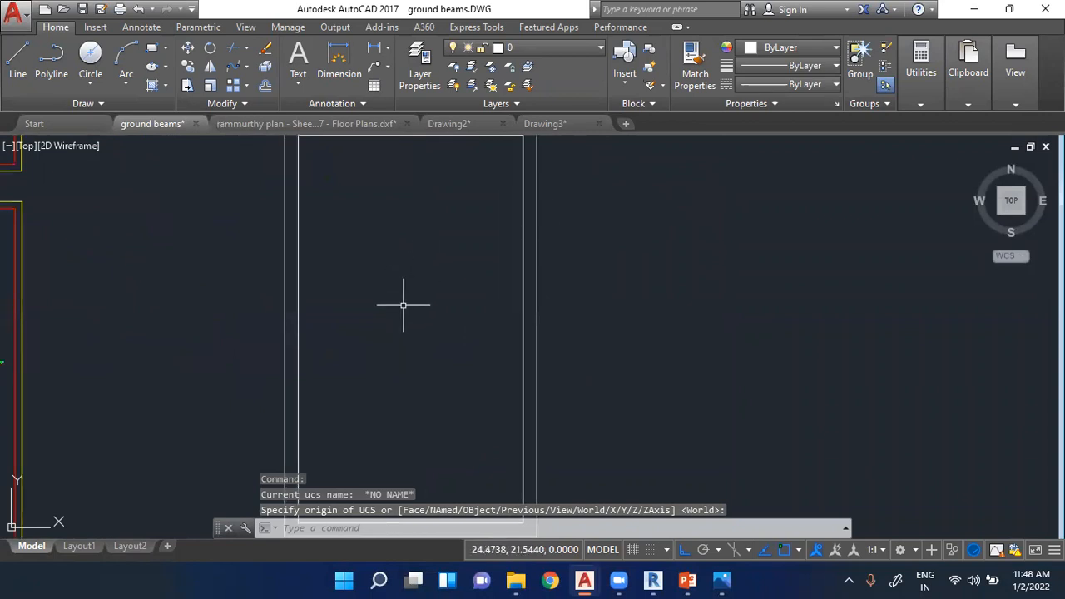
scroll(368, 257, down, 2)
click(17, 57)
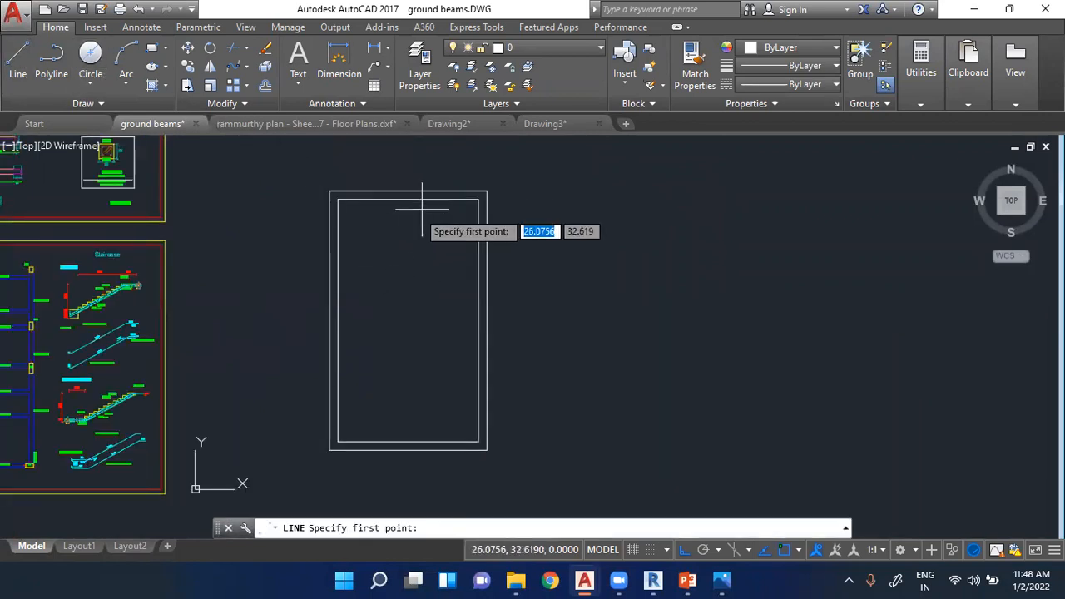
scroll(422, 209, up, 3)
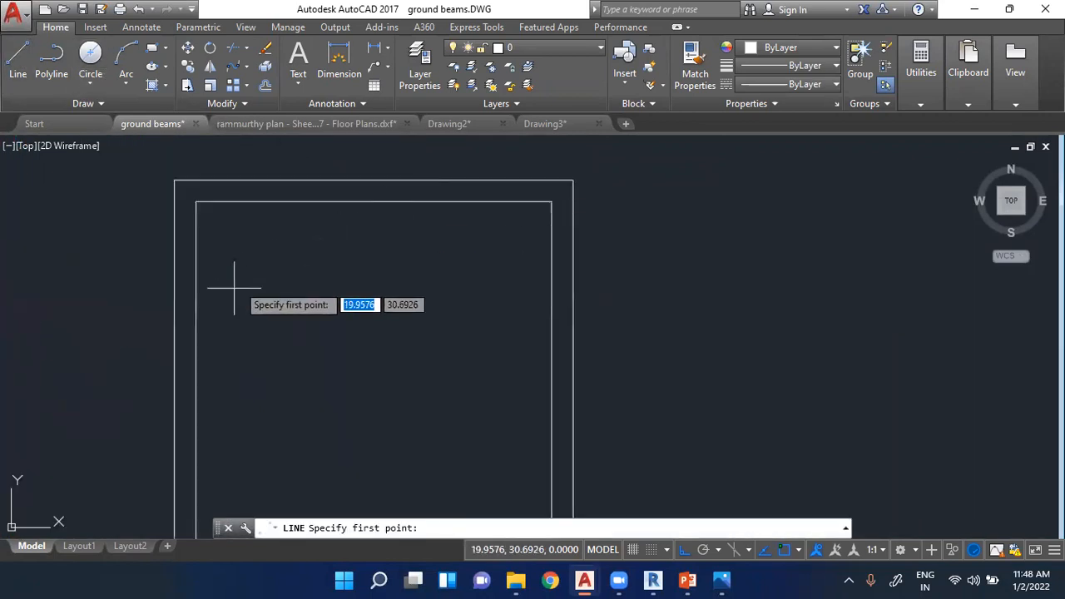
click(195, 317)
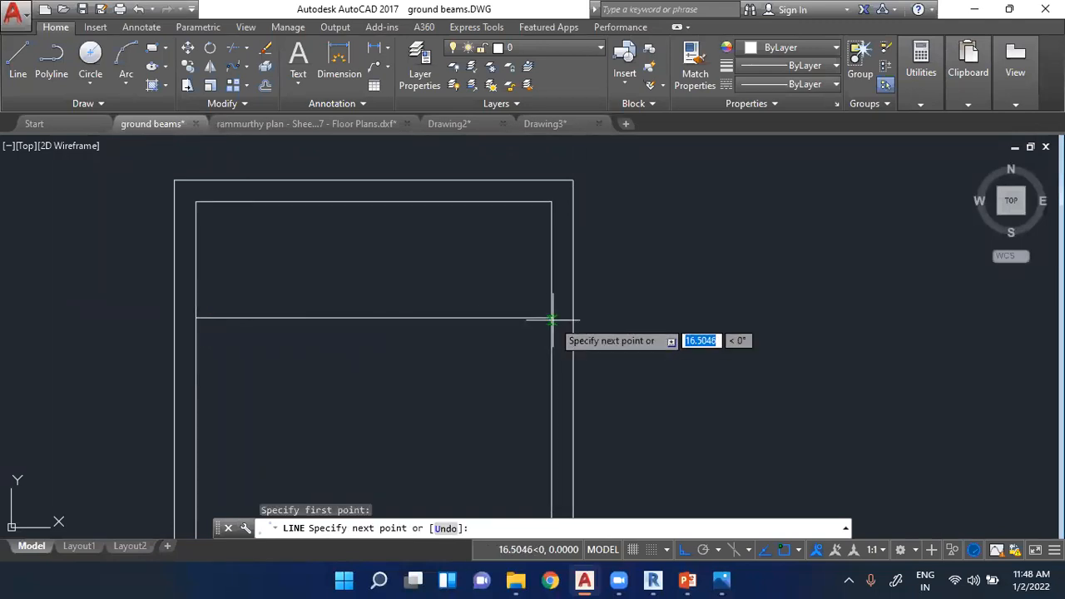
key(Escape)
key(Escape)
key(Escape)
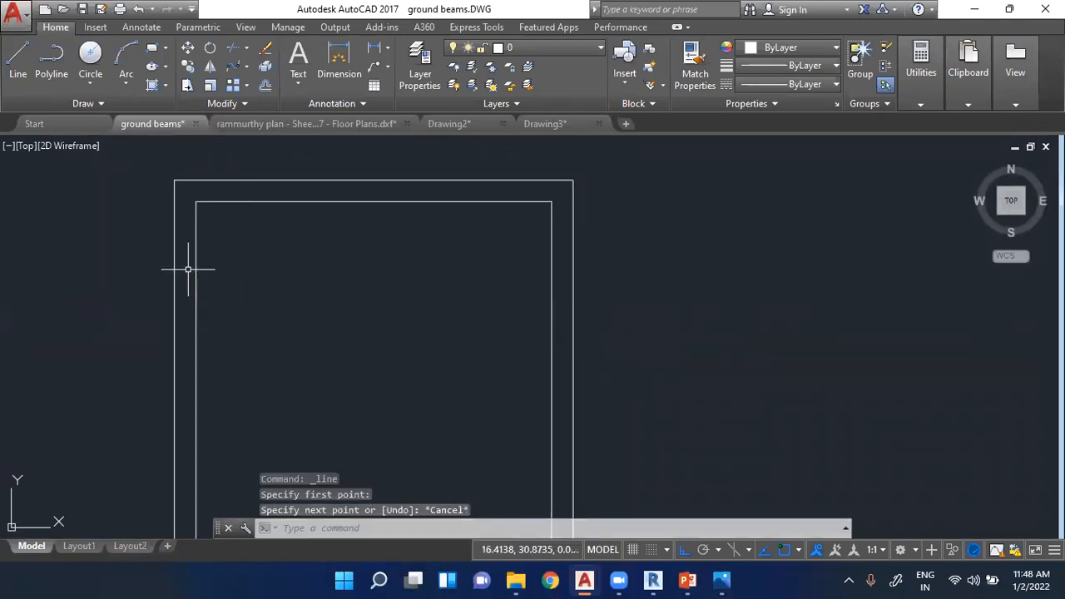
- Erase the upright rectangle's inner and outer outlines
scroll(214, 269, down, 2)
click(183, 224)
scroll(338, 314, down, 3)
click(392, 428)
key(Delete)
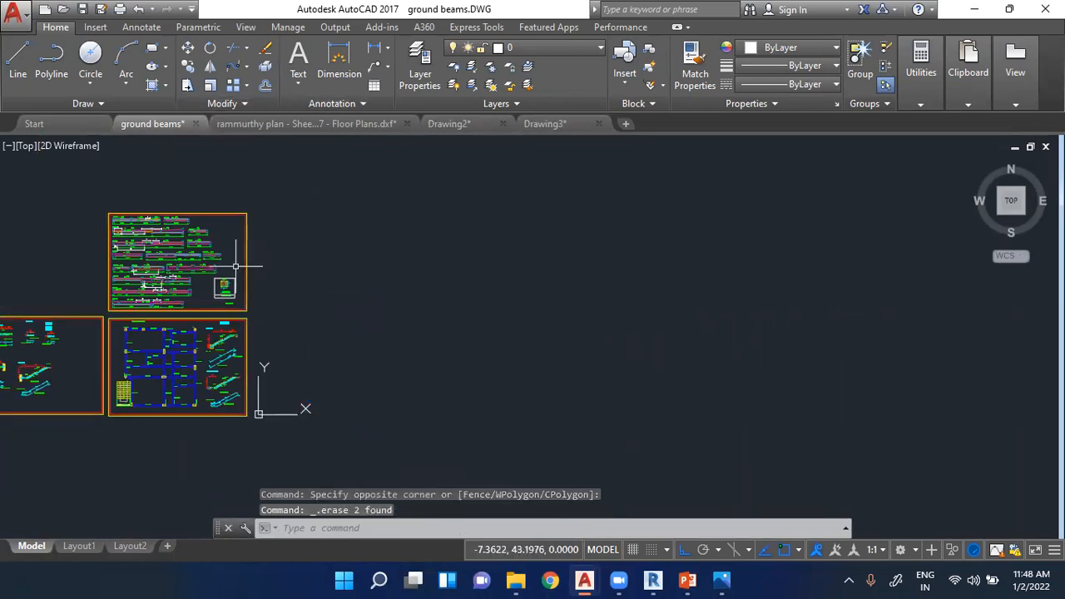
- Switch to the Sheet - A407 - Floor Plans.dxf drawing and open its model space
scroll(230, 166, up, 1)
click(446, 123)
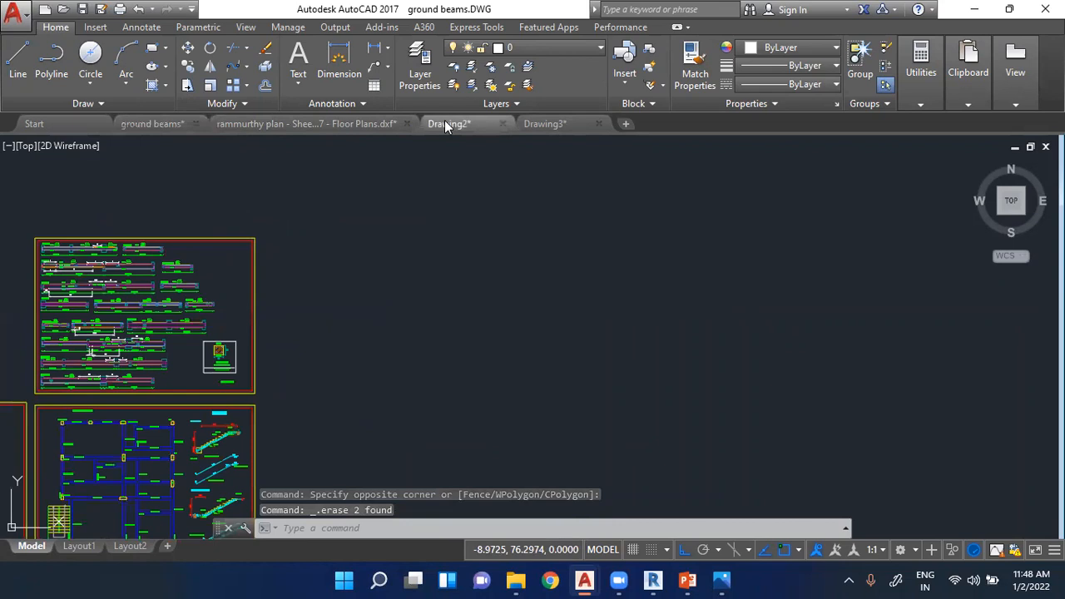
scroll(304, 266, up, 1)
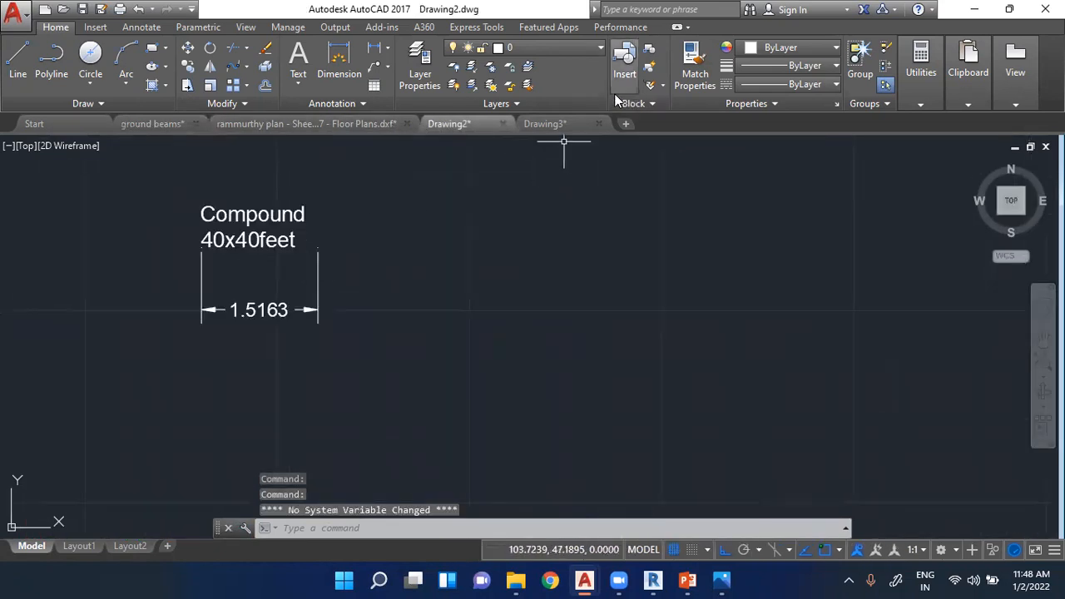
click(537, 123)
click(334, 123)
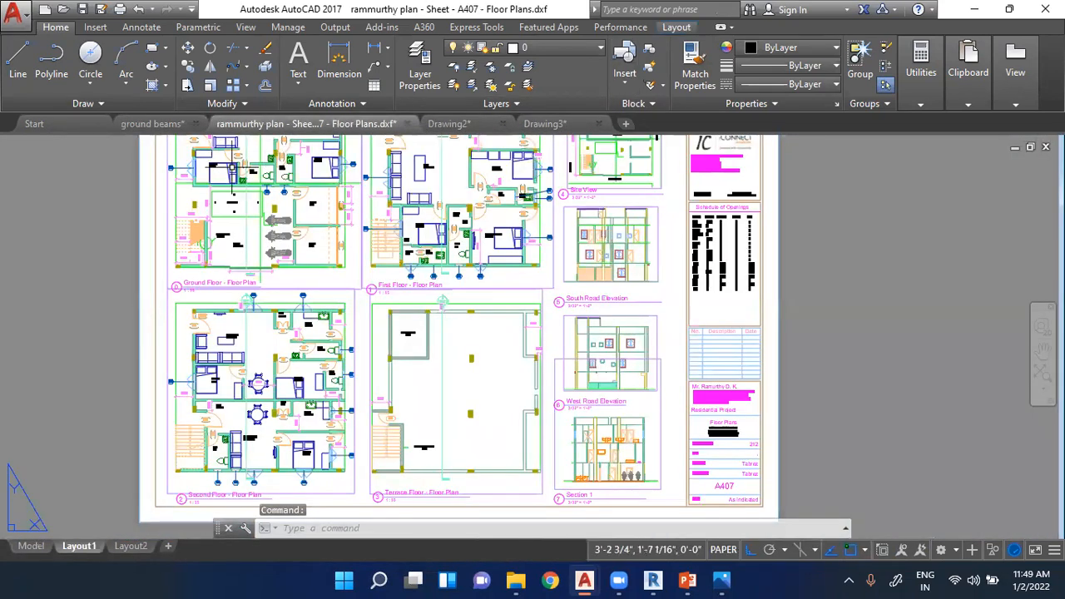
click(31, 546)
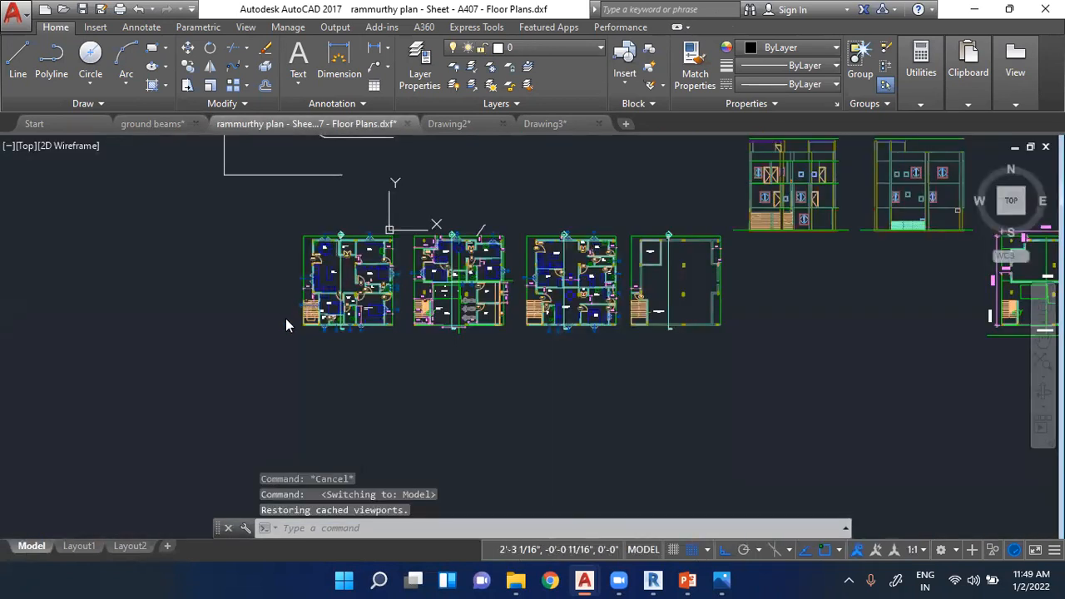
- Erase the loose L-shaped white lines above the row of floor plans
scroll(286, 318, down, 4)
scroll(306, 206, up, 2)
click(173, 218)
click(375, 306)
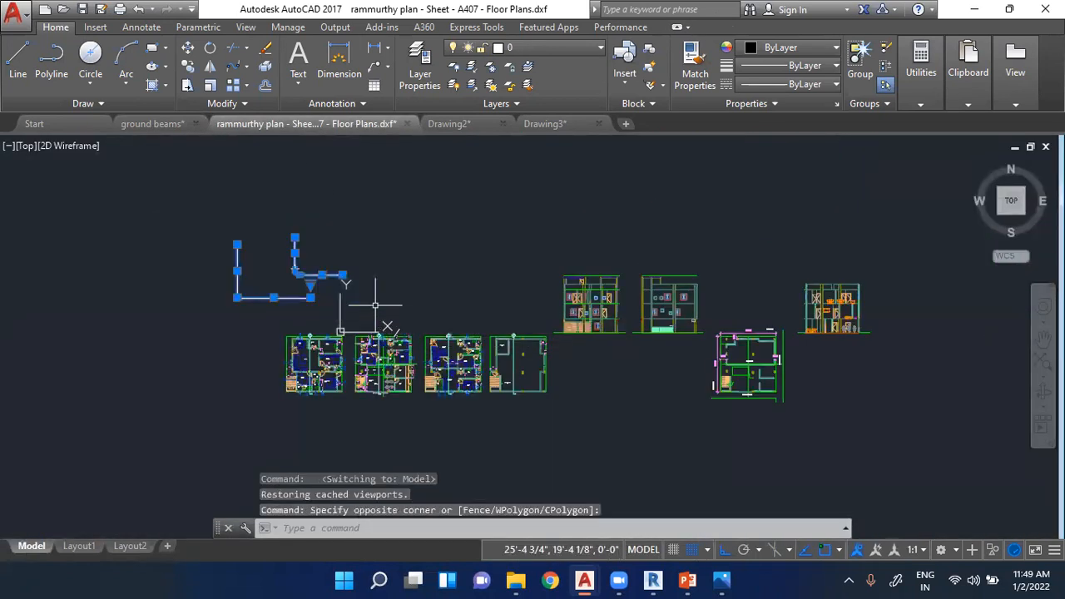
key(Delete)
- Try to draw a horizontal Ortho line about 34'-3" long in the empty space beside the terrace floor plan
scroll(516, 366, up, 5)
scroll(544, 349, up, 2)
mouse_move(581, 323)
middle_down()
mouse_move(542, 295)
mouse_move(474, 304)
mouse_move(361, 360)
mouse_move(308, 359)
middle_up()
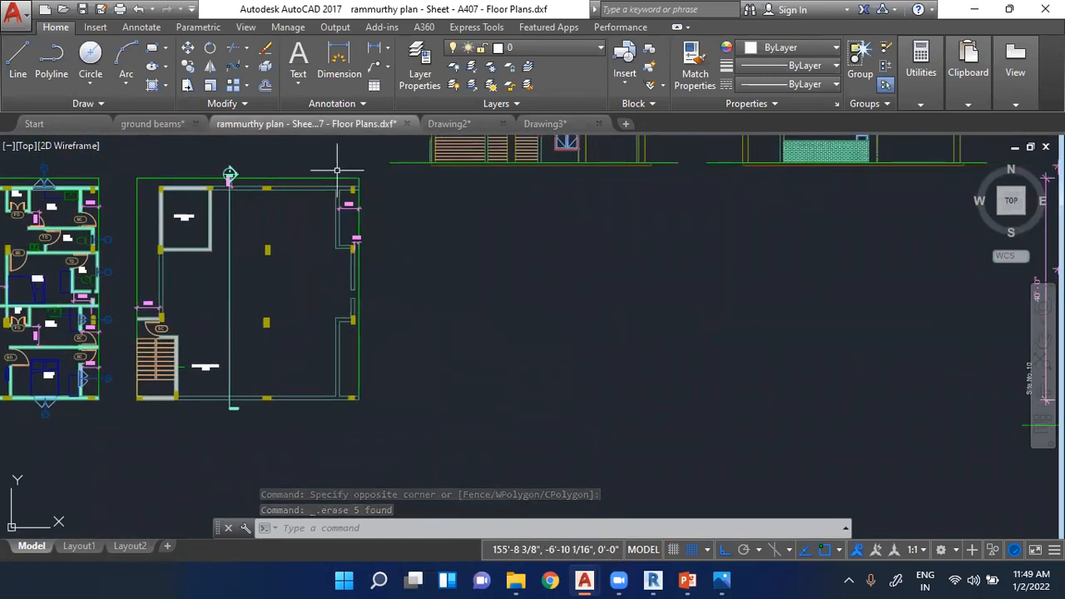
click(17, 58)
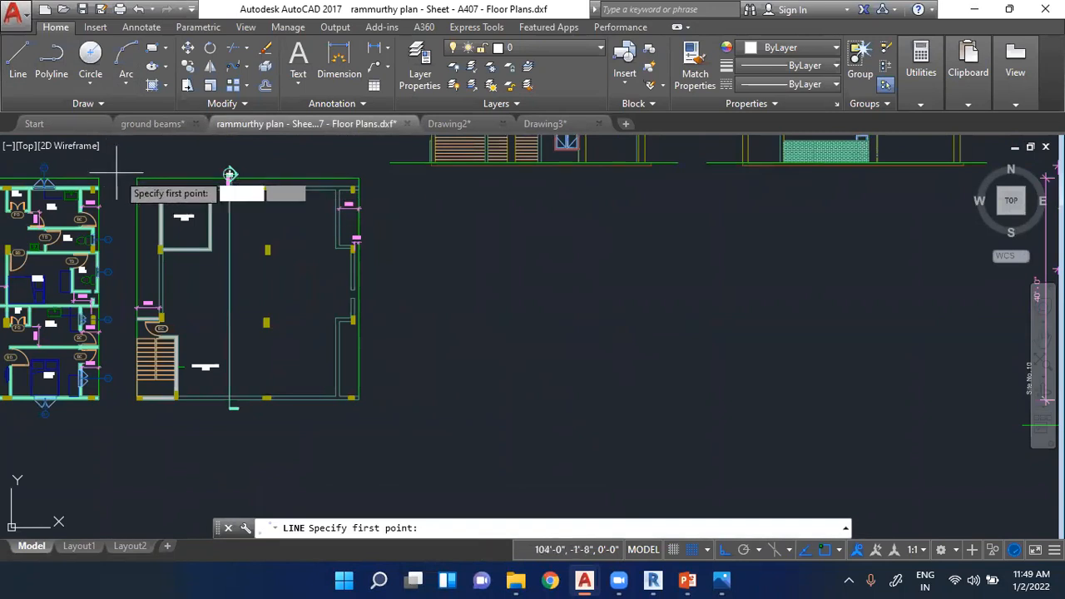
click(412, 222)
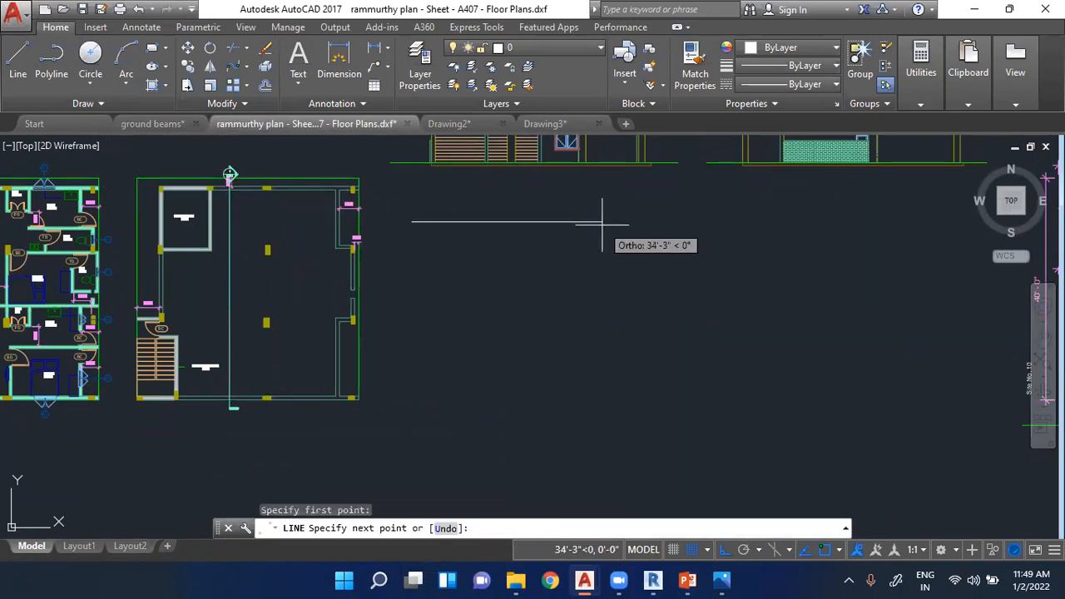
key(Escape)
key(Escape)
scroll(178, 178, up, 2)
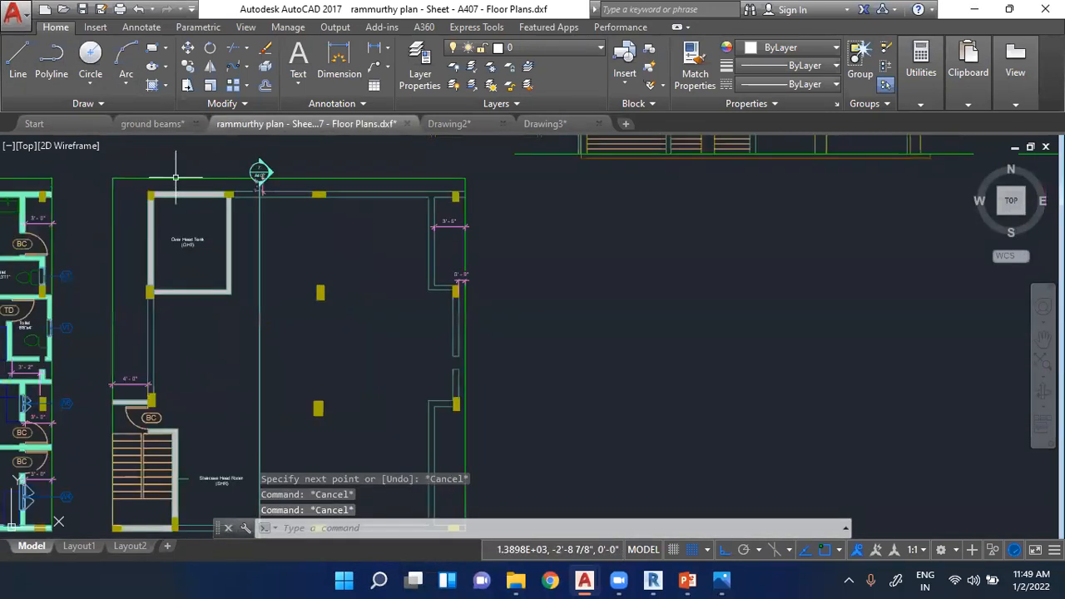
scroll(175, 177, down, 2)
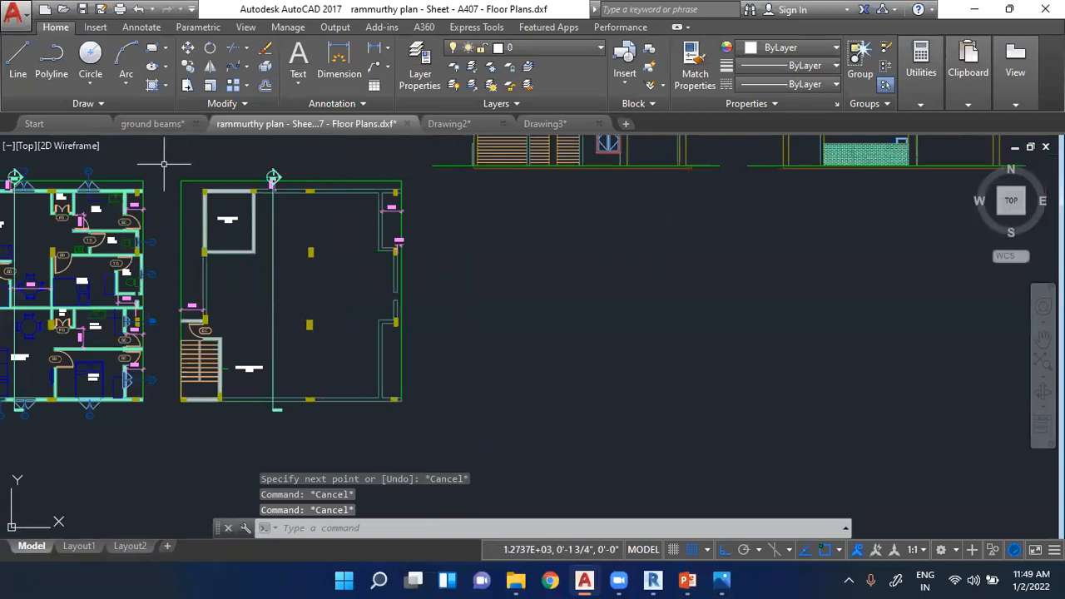
scroll(293, 177, down, 2)
scroll(293, 176, down, 4)
scroll(209, 347, up, 4)
click(17, 60)
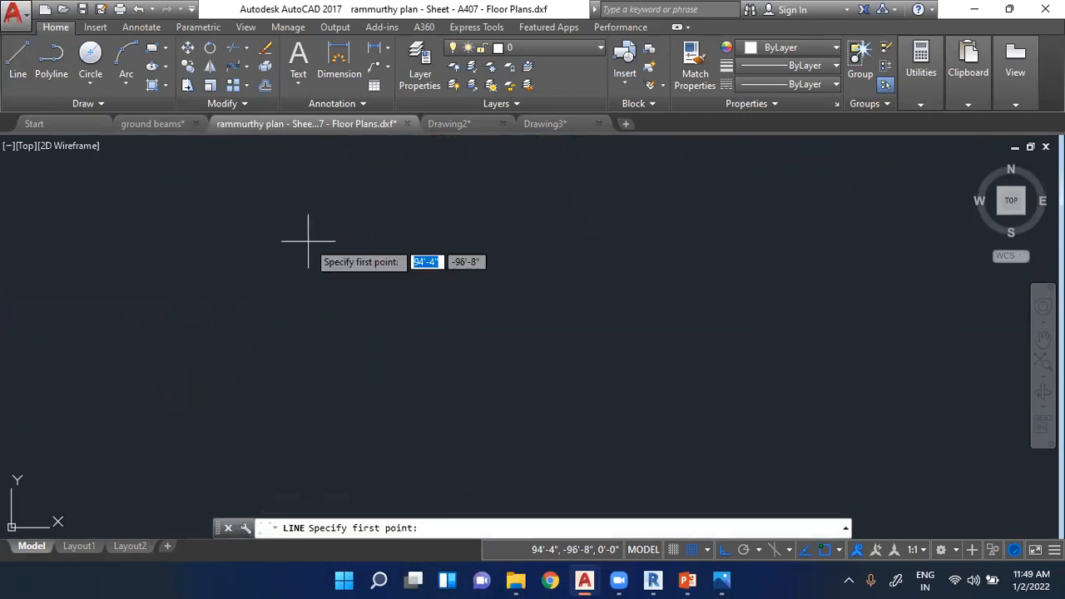
click(298, 214)
key(Escape)
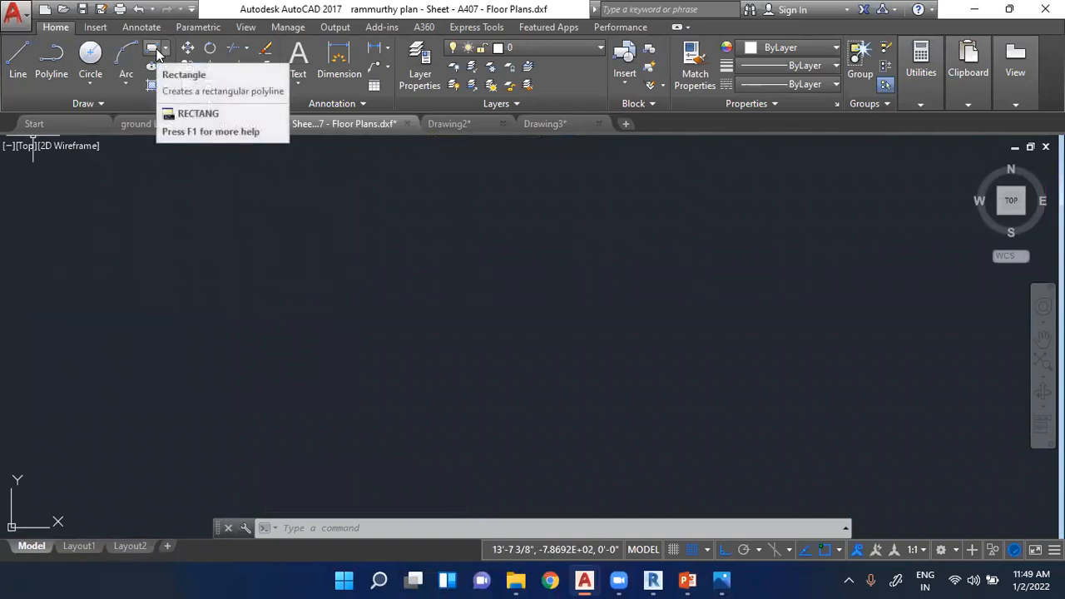
- Draw two connected Ortho lines in empty space, one 40' horizontally to the right and one 40' straight down
click(17, 67)
click(51, 60)
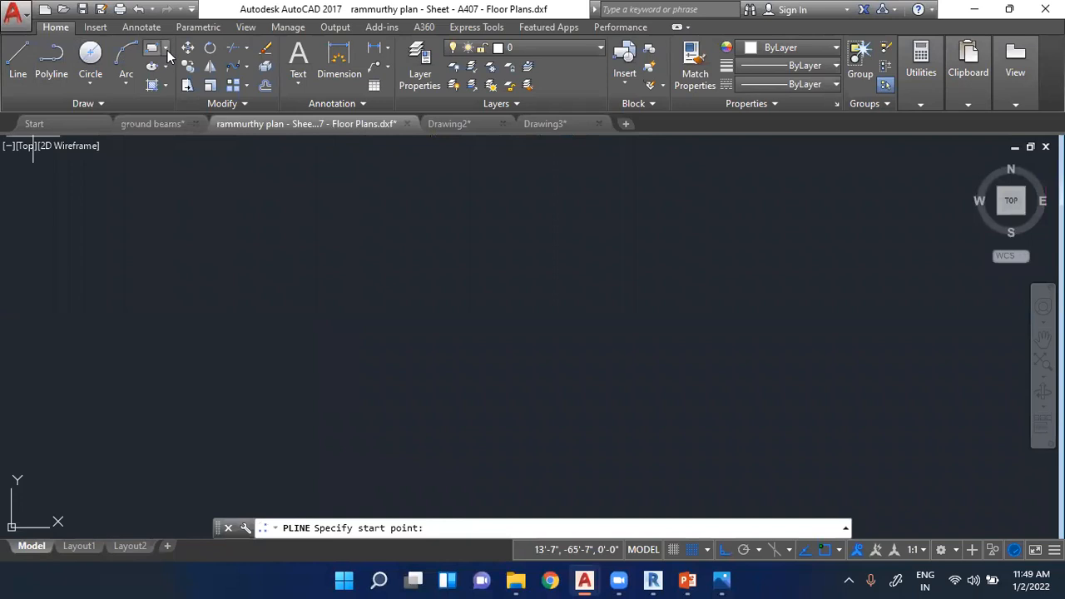
click(17, 56)
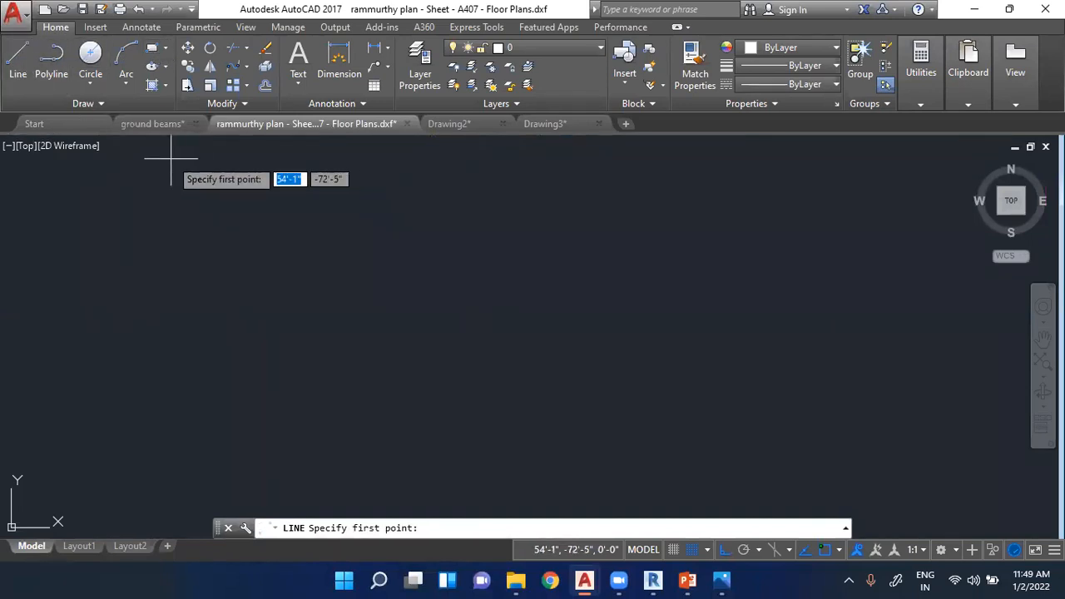
click(241, 196)
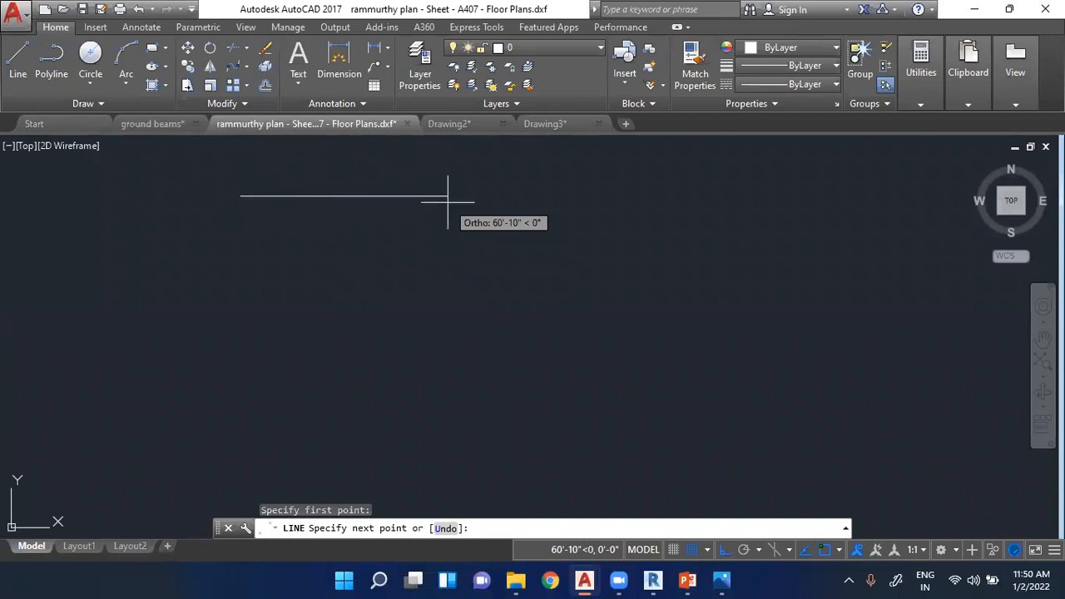
text(4)
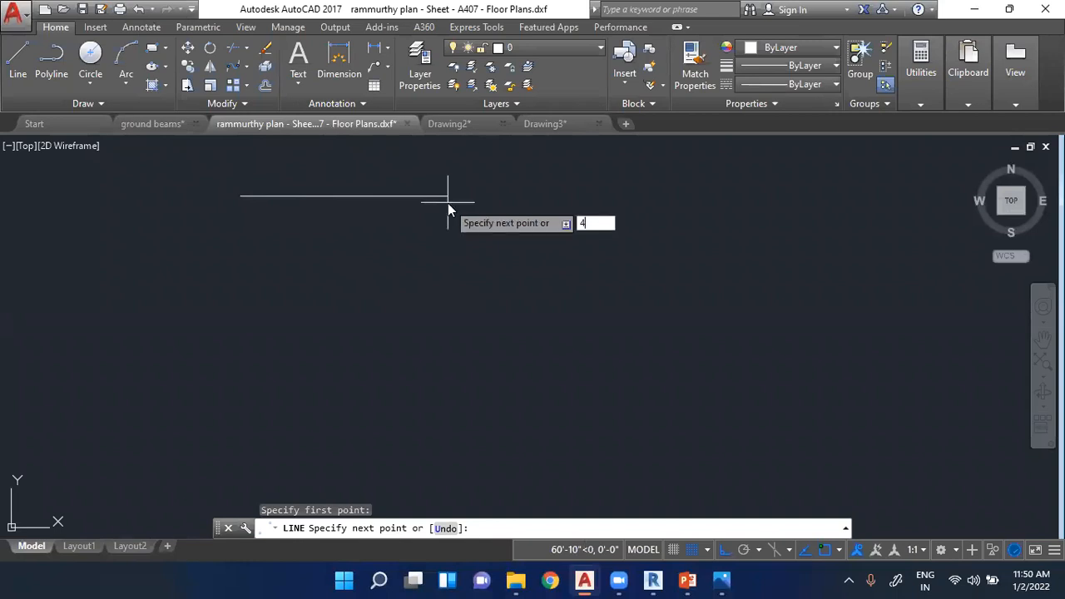
text(0')
key(Return)
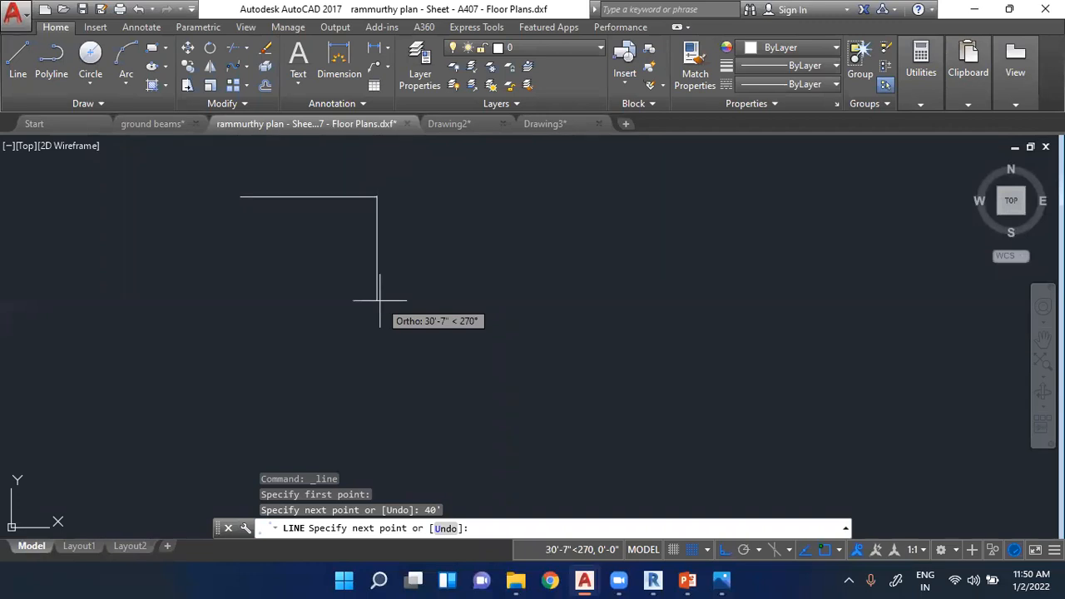
text(40')
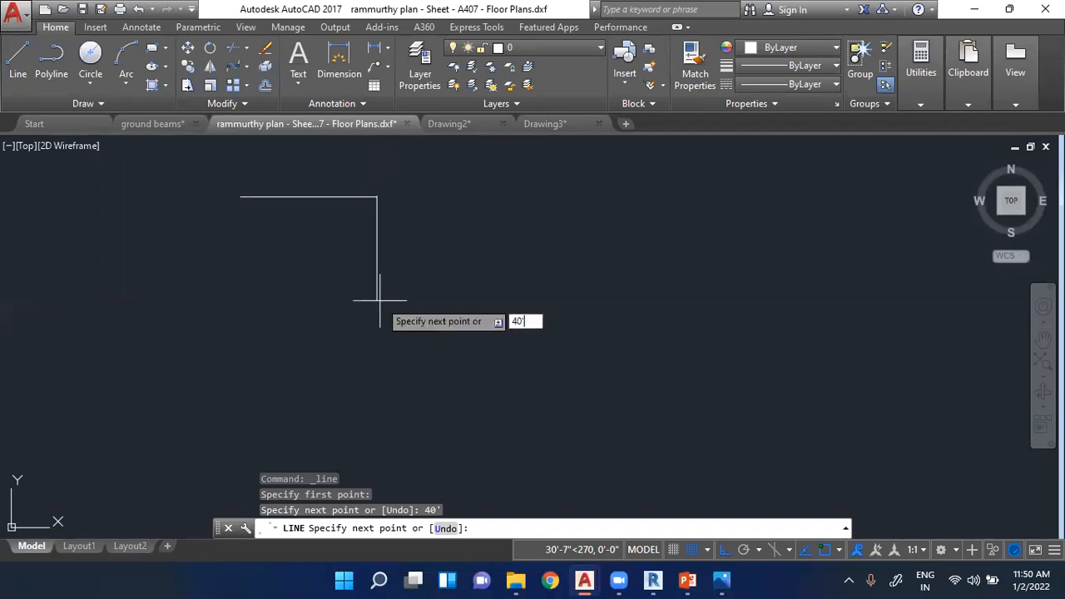
key(Return)
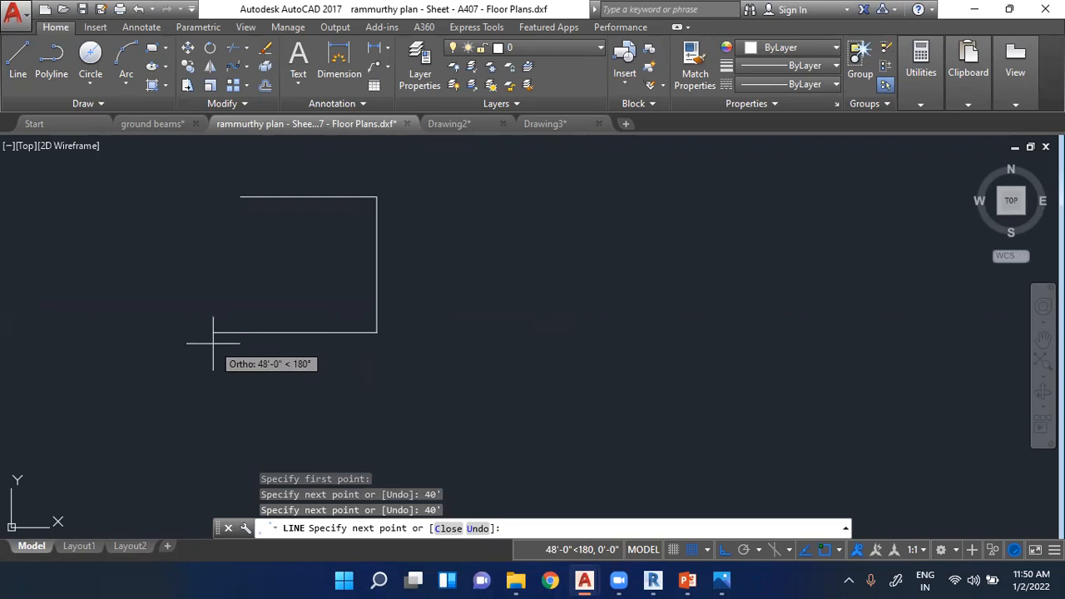
- Complete the square with a 40' bottom line to the left and a 40' line up to the starting point
text(40)
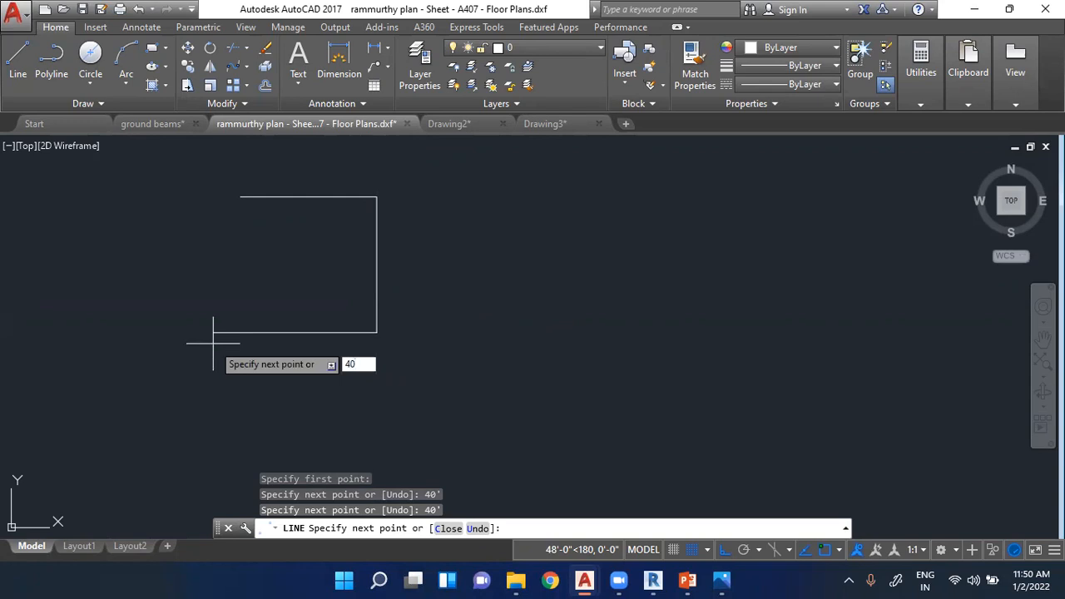
text(')
key(Return)
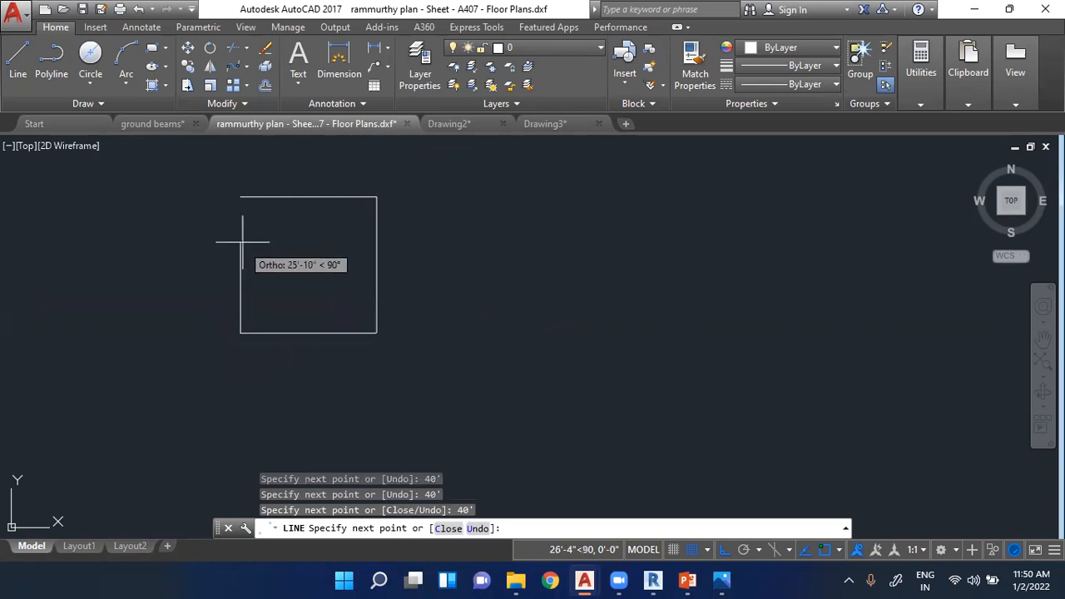
text(40')
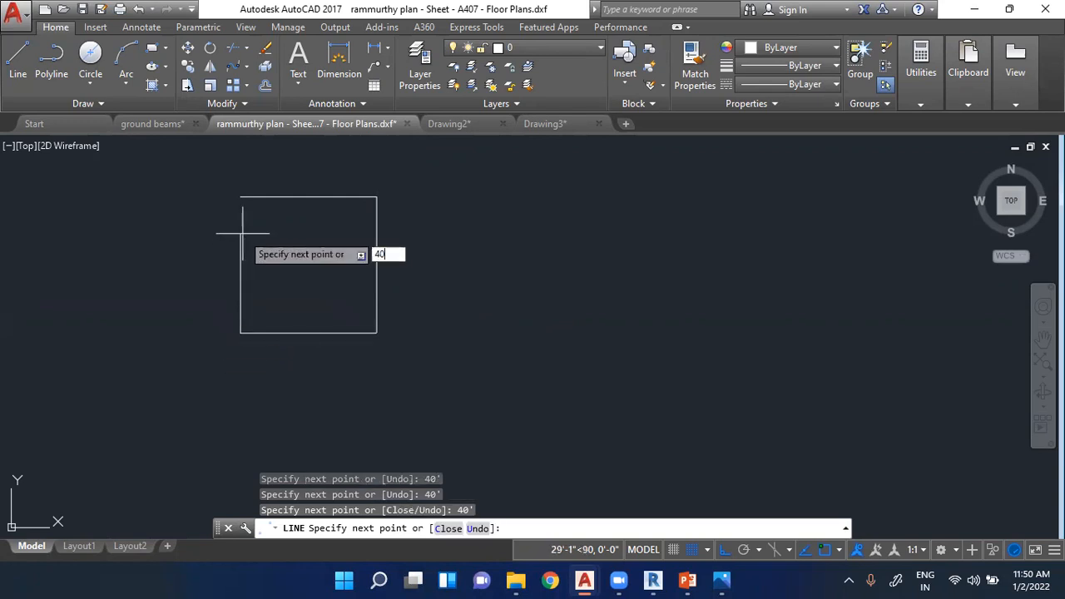
key(Return)
key(Escape)
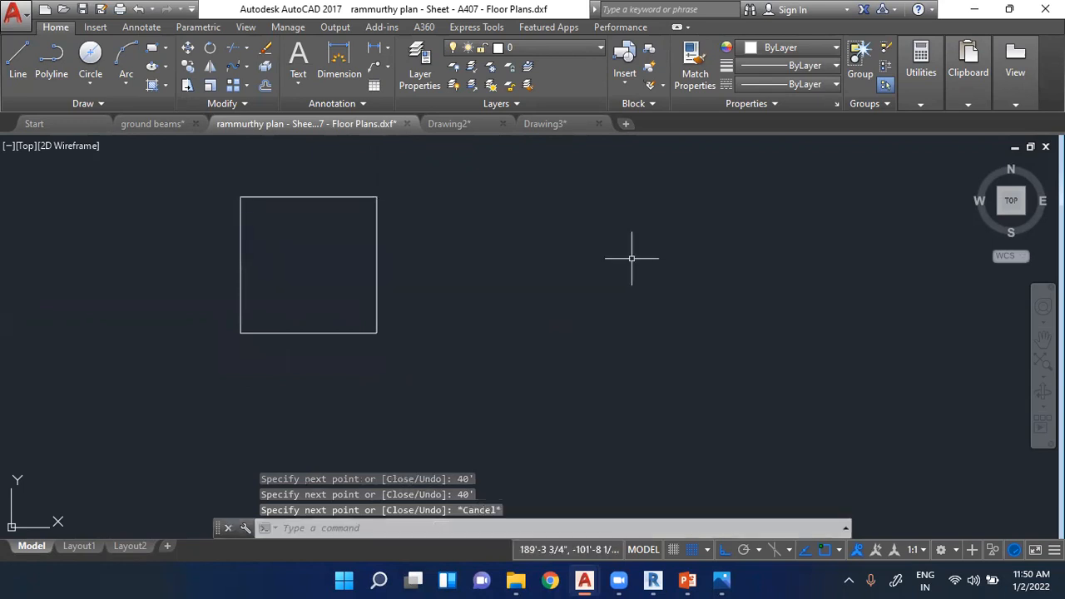
- Examine the new square and the wall outlines of the nearby terrace floor plan
scroll(283, 211, up, 3)
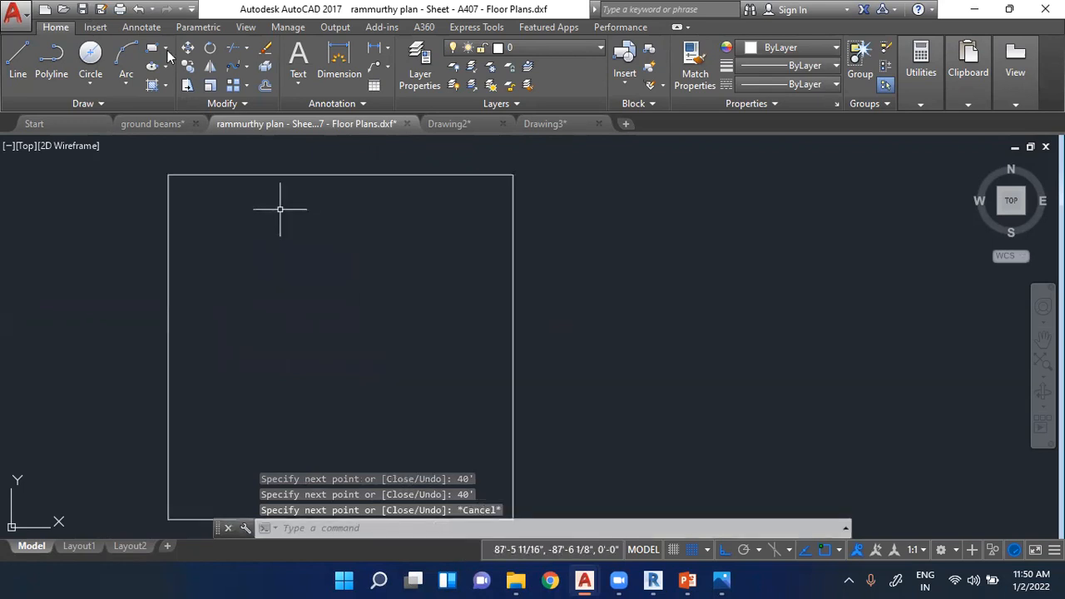
scroll(371, 213, down, 3)
scroll(427, 193, up, 2)
scroll(424, 283, up, 2)
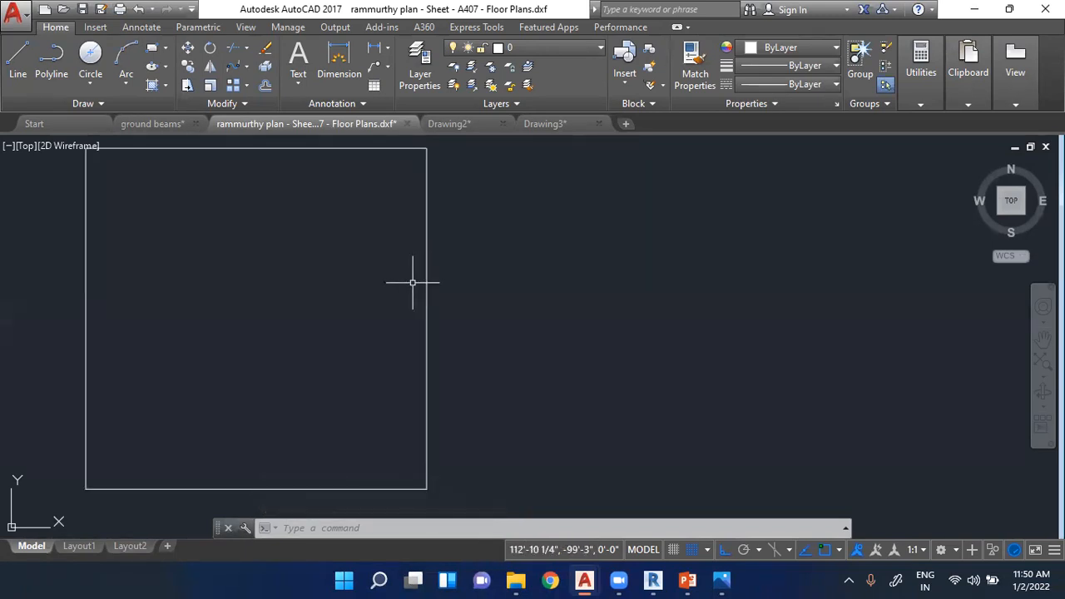
scroll(412, 283, down, 5)
scroll(408, 171, up, 5)
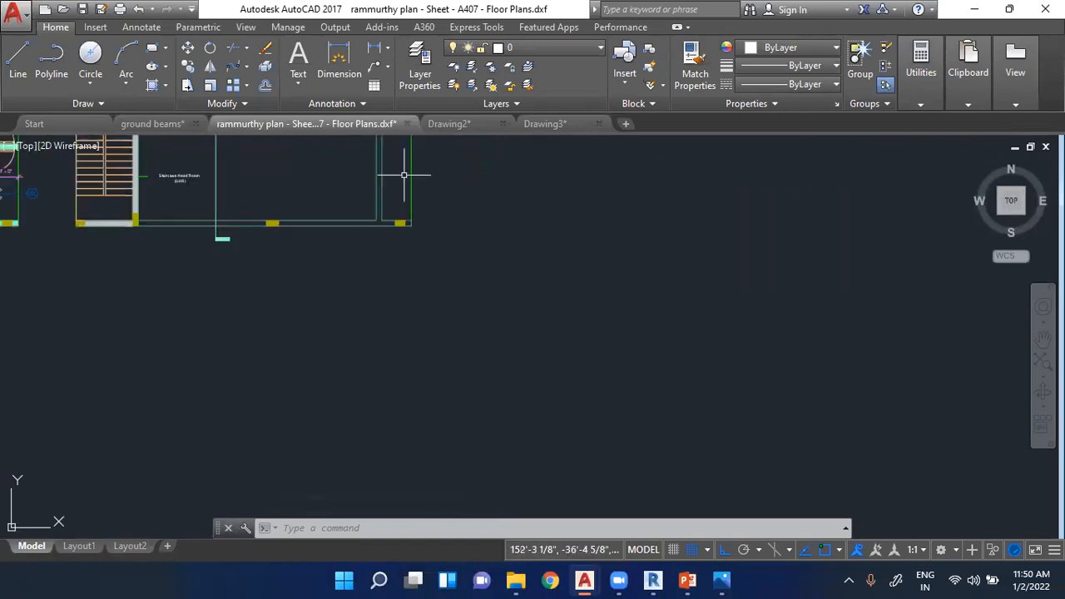
scroll(376, 228, up, 1)
scroll(504, 195, down, 6)
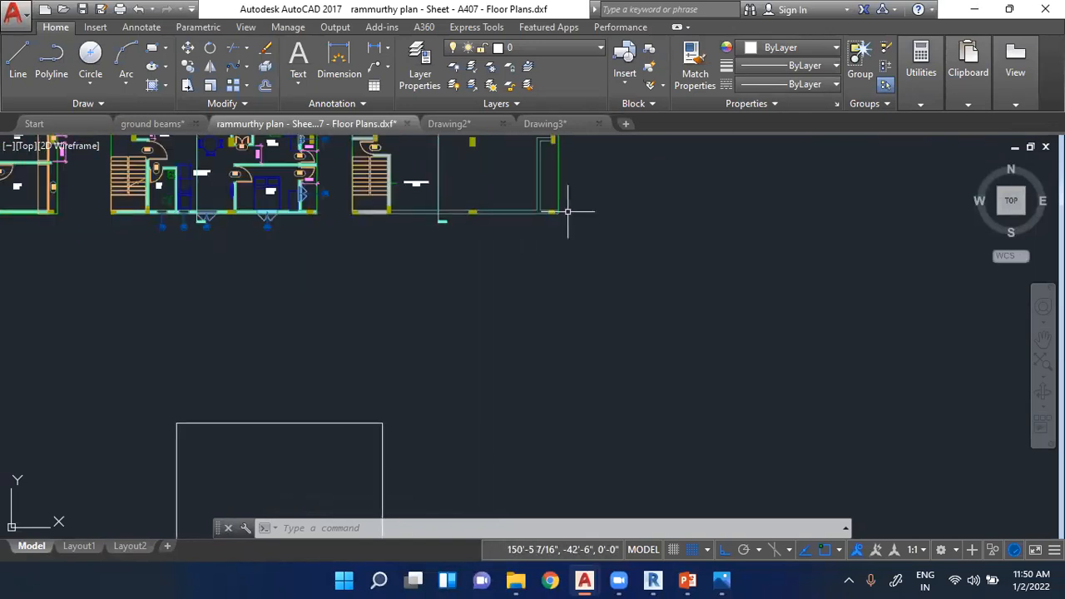
scroll(485, 279, up, 4)
- Draw an 8" line leftward from the square's lower-right corner, continuing with a vertical line about 44'-3" long past the top side
click(17, 59)
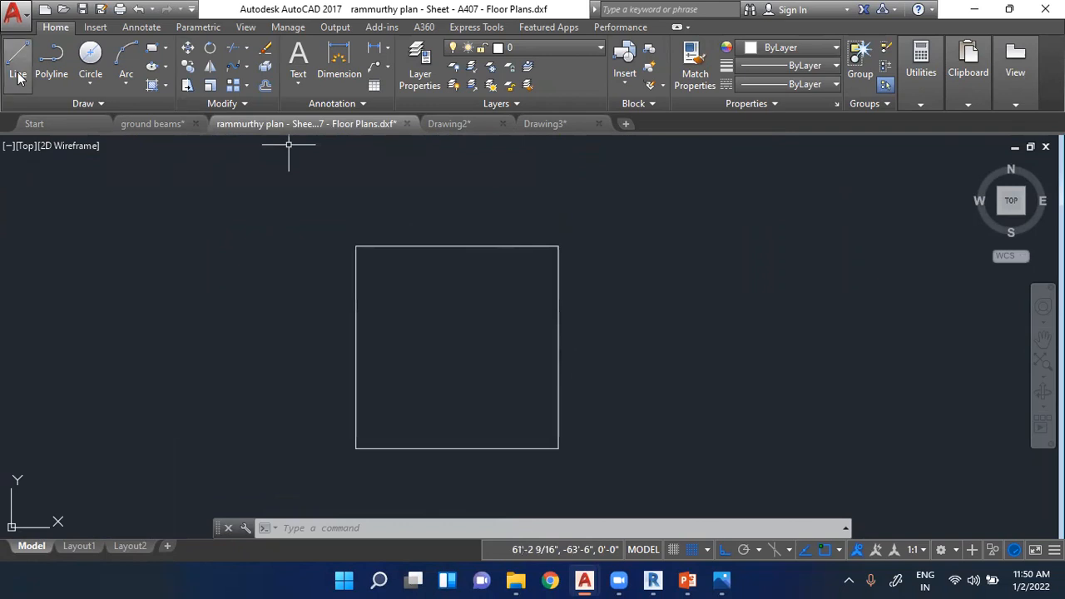
scroll(537, 423, up, 2)
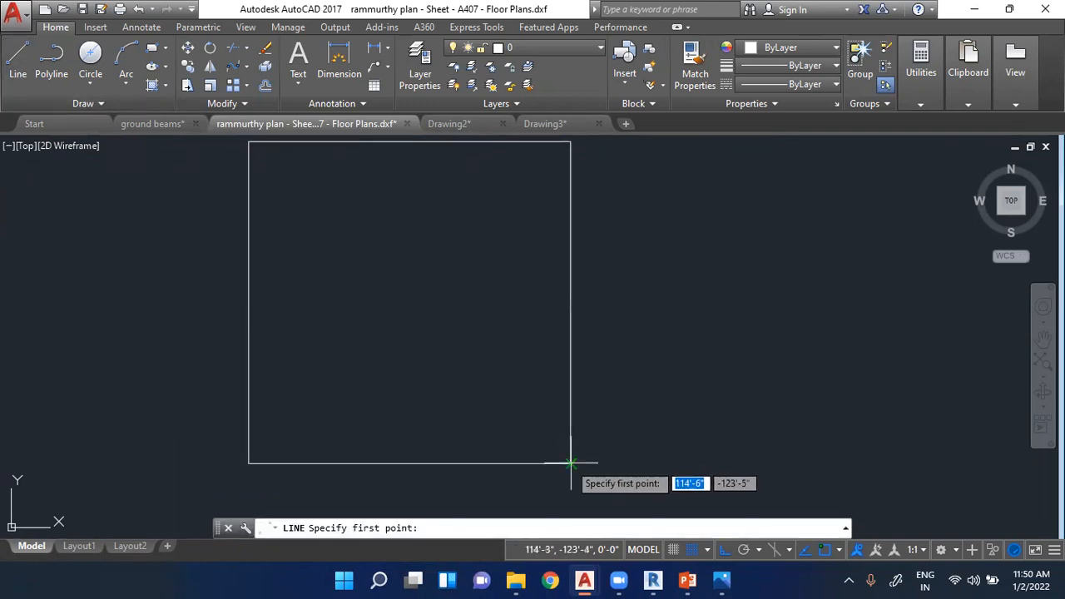
click(571, 462)
scroll(550, 463, up, 3)
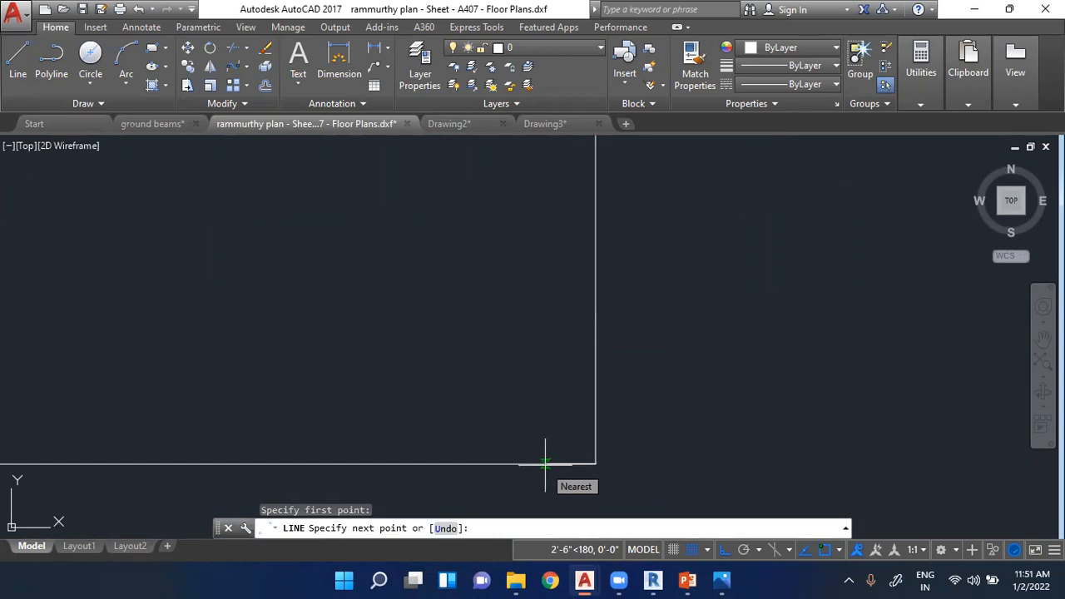
text(8")
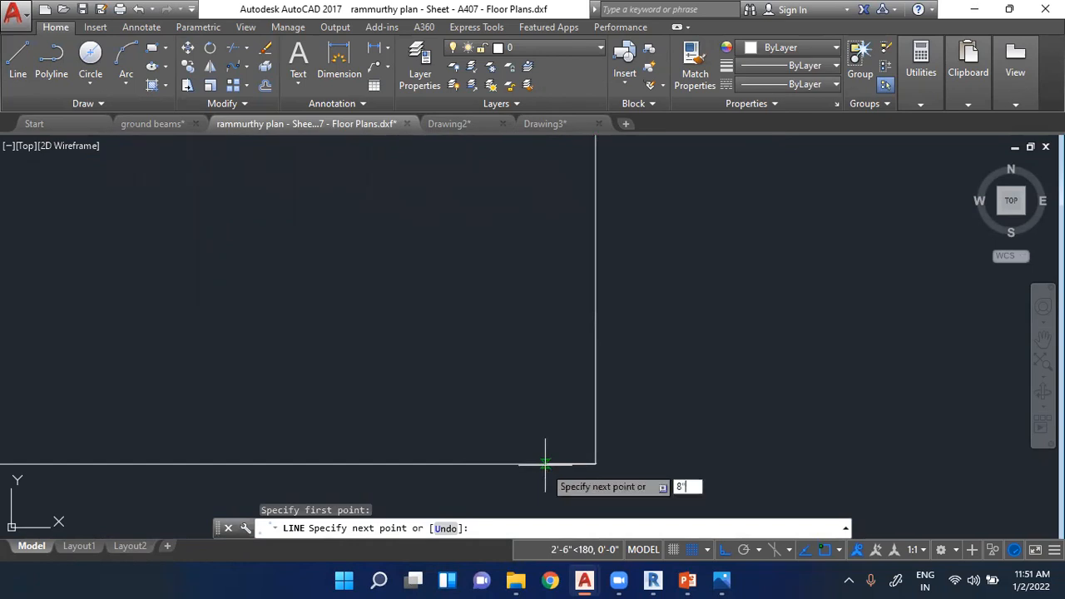
key(Return)
scroll(566, 341, down, 3)
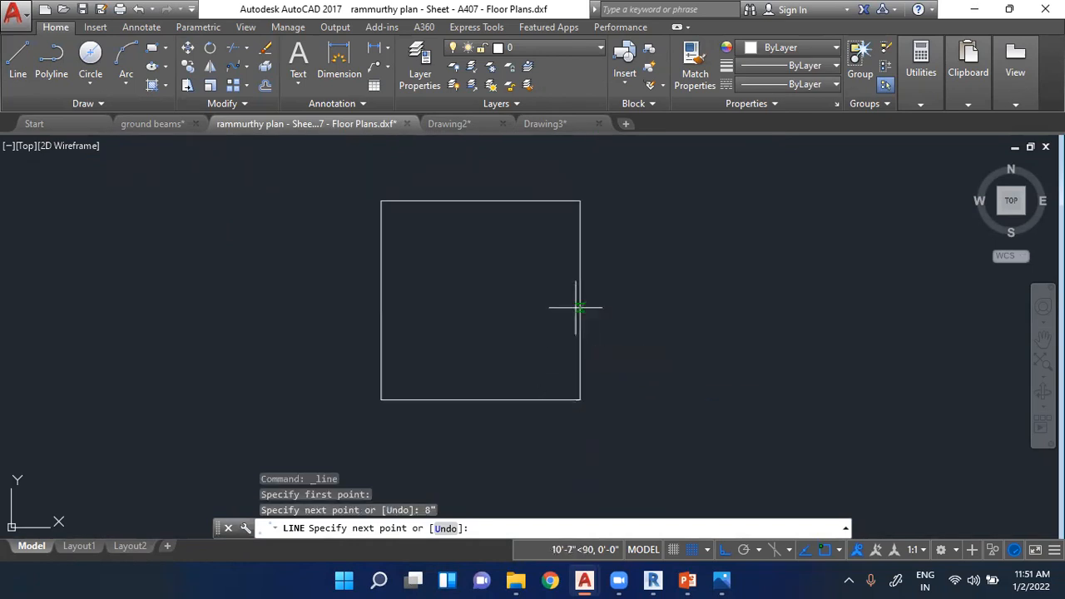
click(572, 176)
key(Escape)
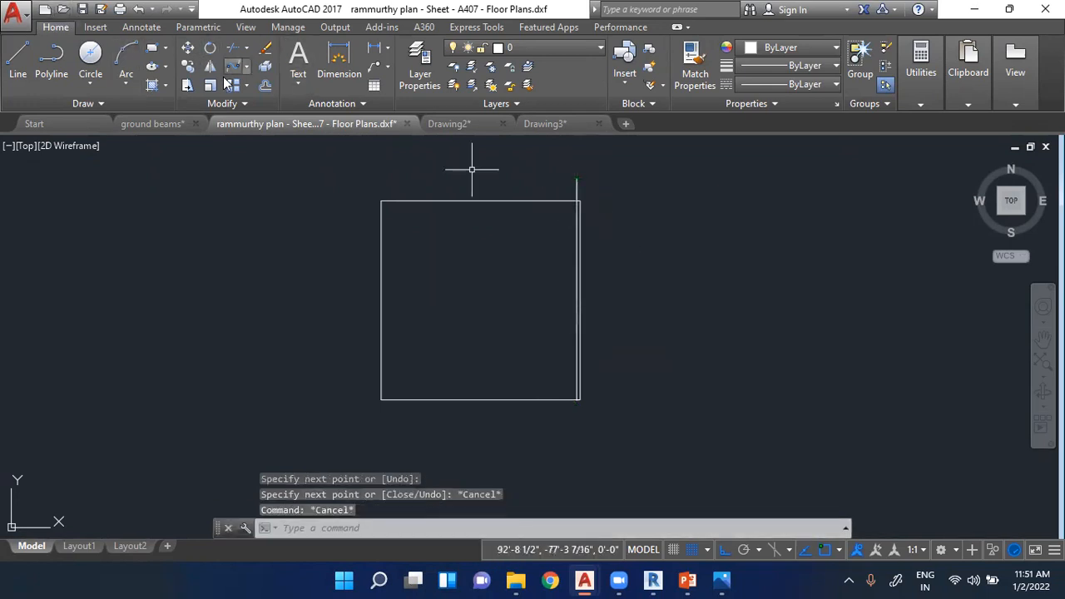
click(264, 85)
scroll(366, 315, up, 2)
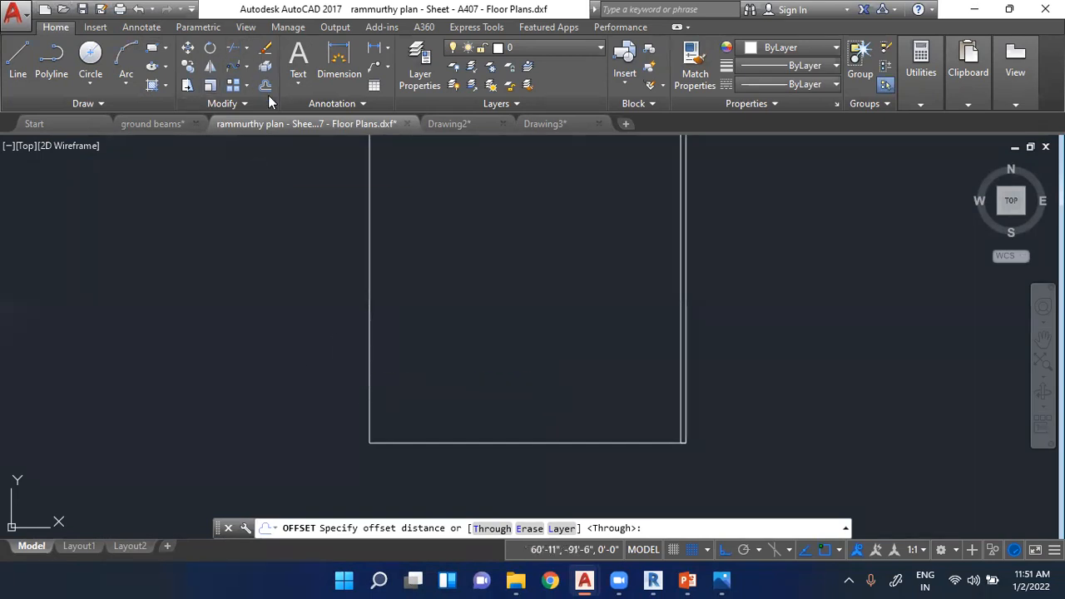
key(Escape)
key(Escape)
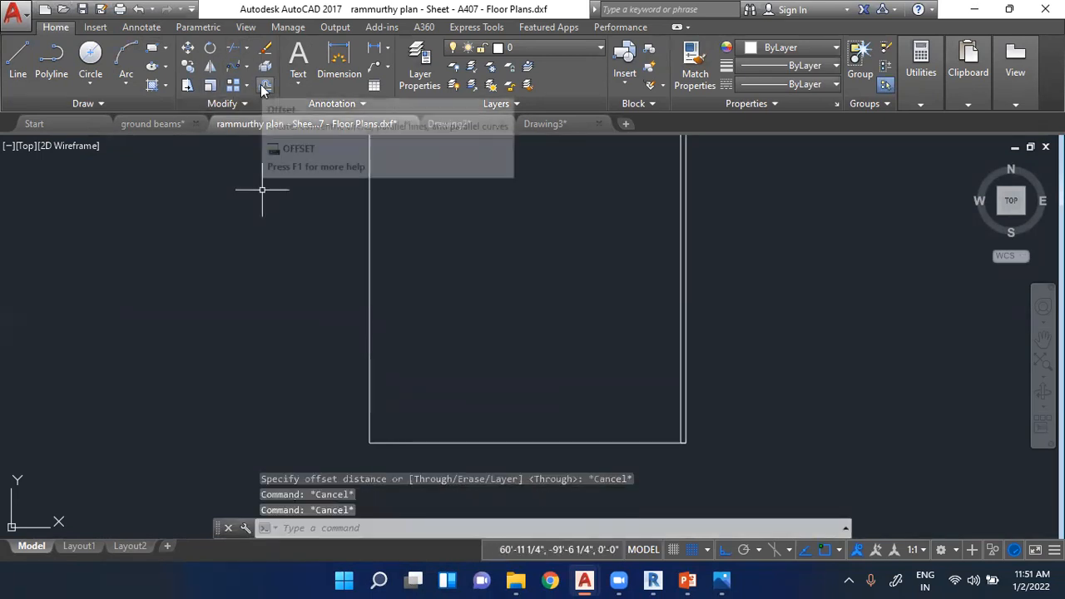
- Offset the square's left side by 8" once toward the inside and once toward the outside
click(265, 85)
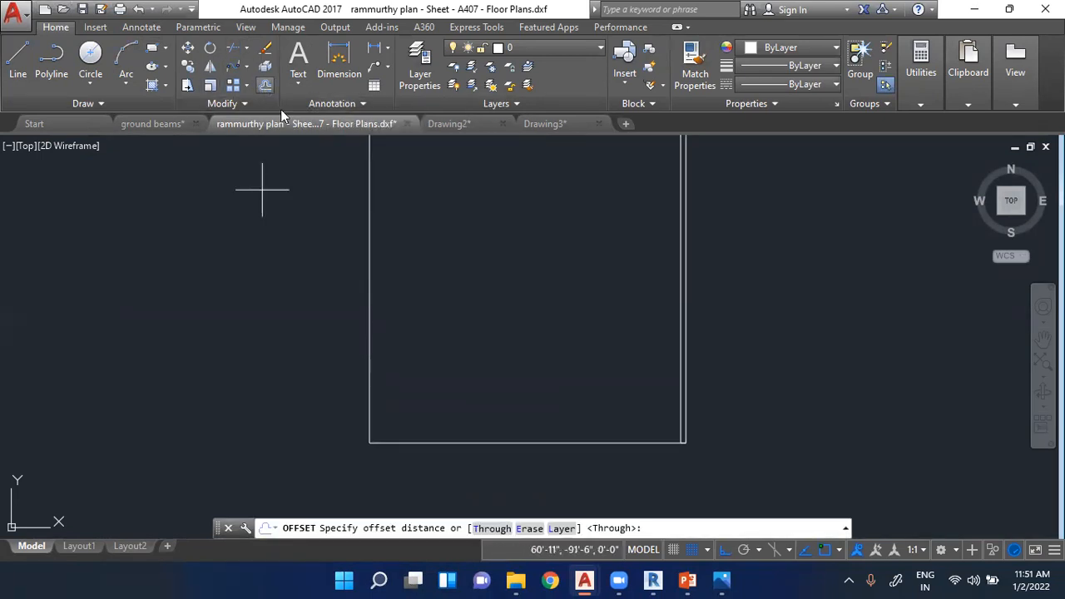
click(369, 258)
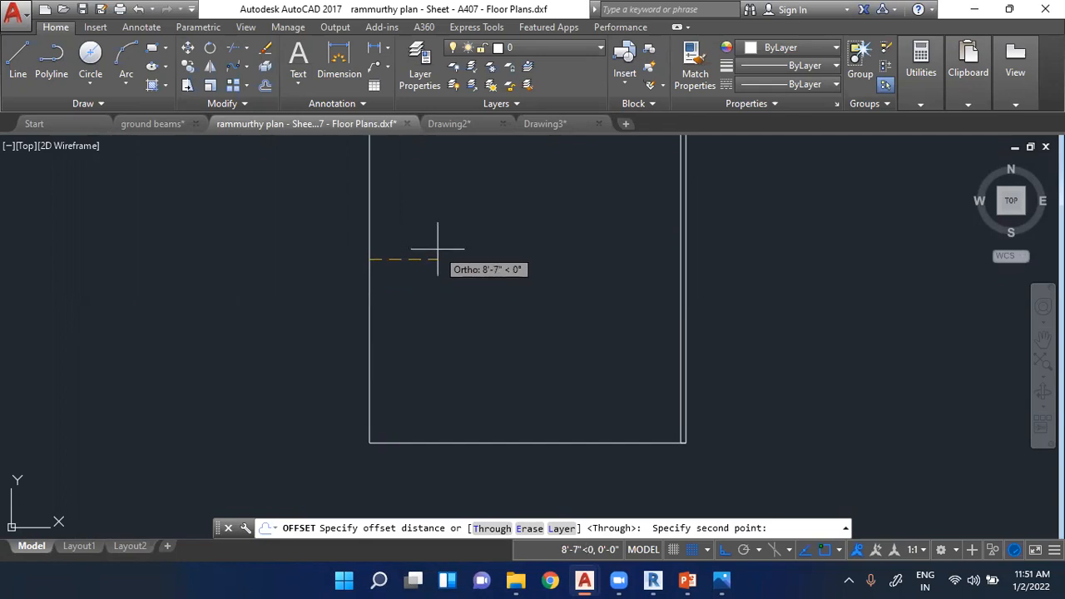
text(8)
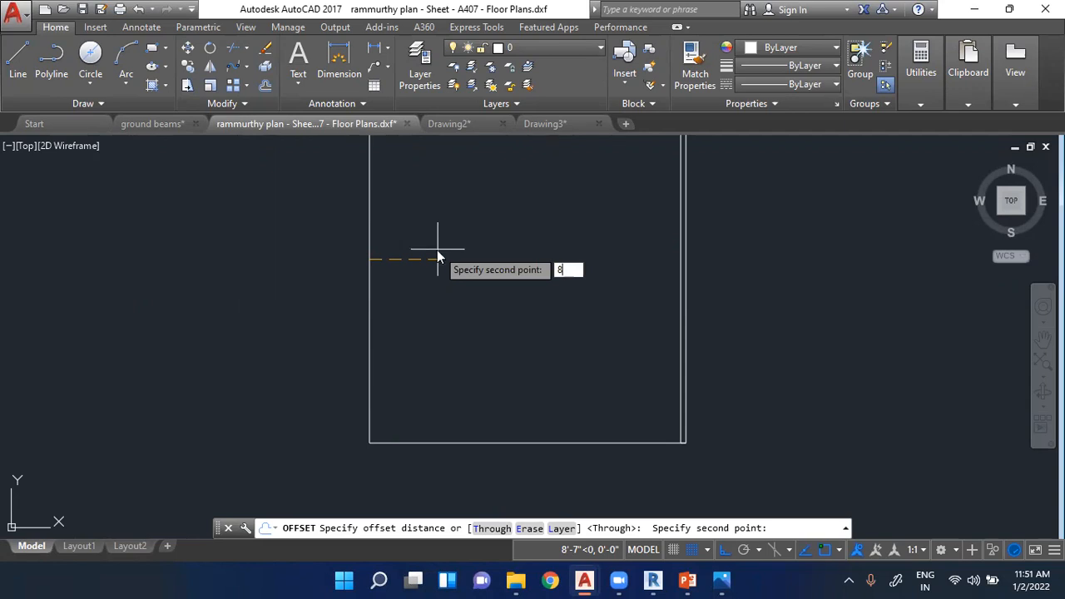
text(')
key(Return)
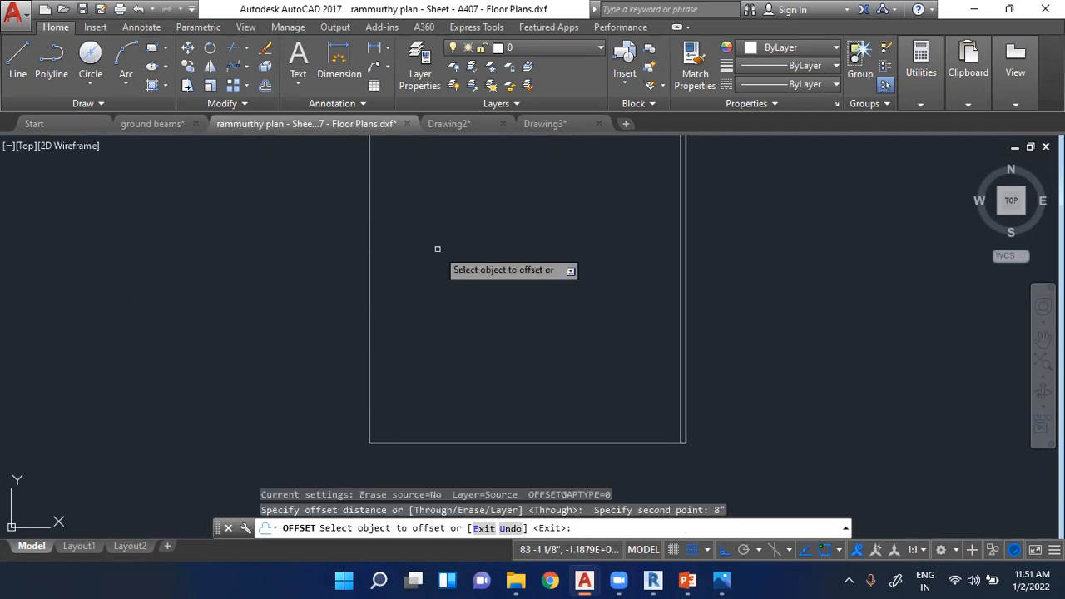
scroll(436, 247, up, 2)
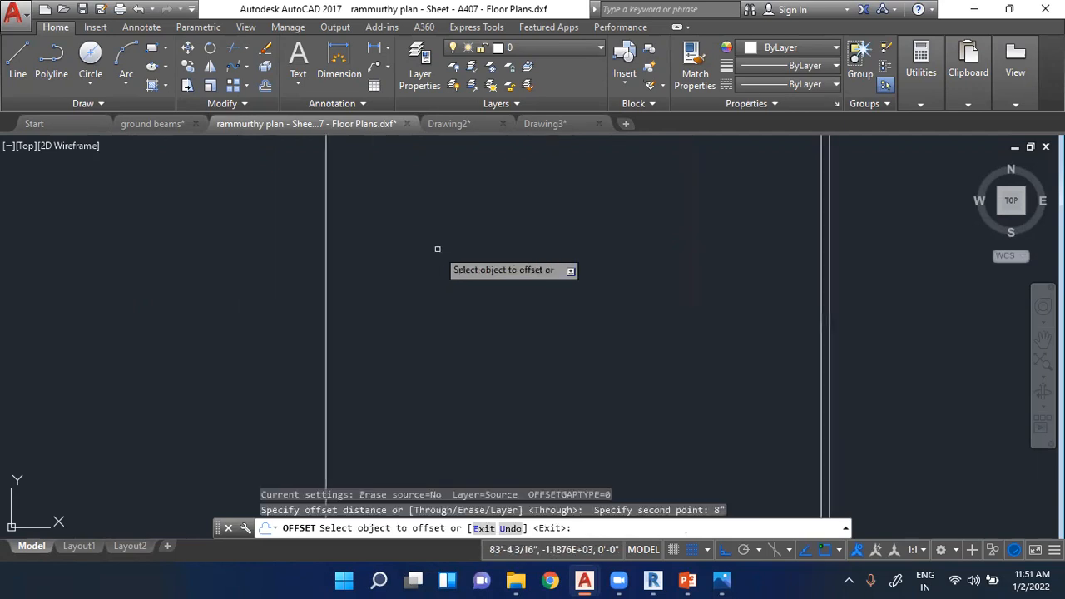
click(328, 275)
click(389, 265)
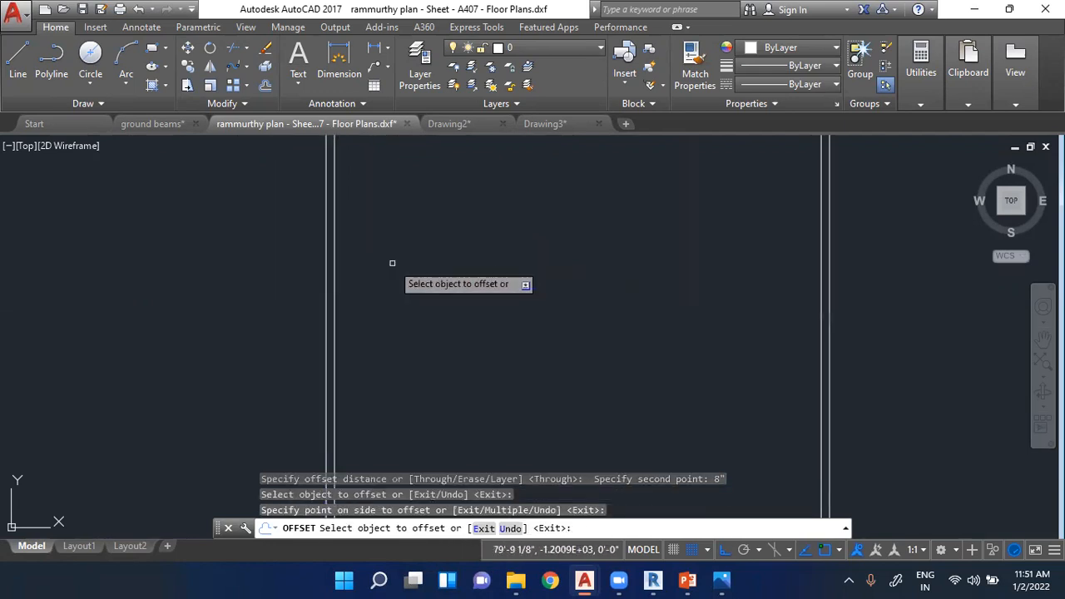
click(327, 273)
click(232, 277)
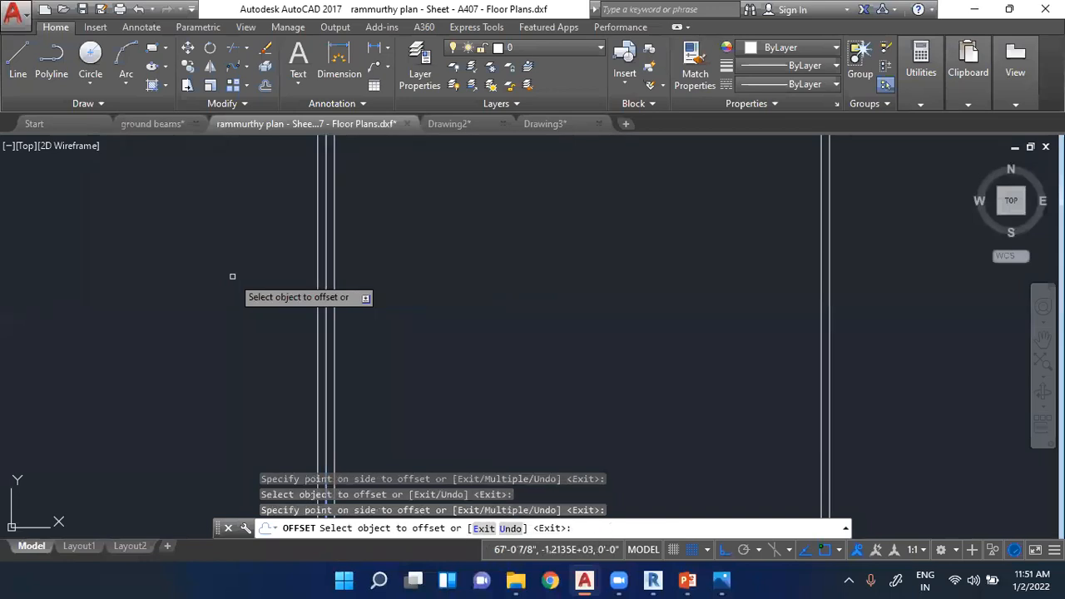
- Offset the square's bottom side 8" toward the inside
scroll(371, 274, down, 5)
scroll(370, 274, up, 4)
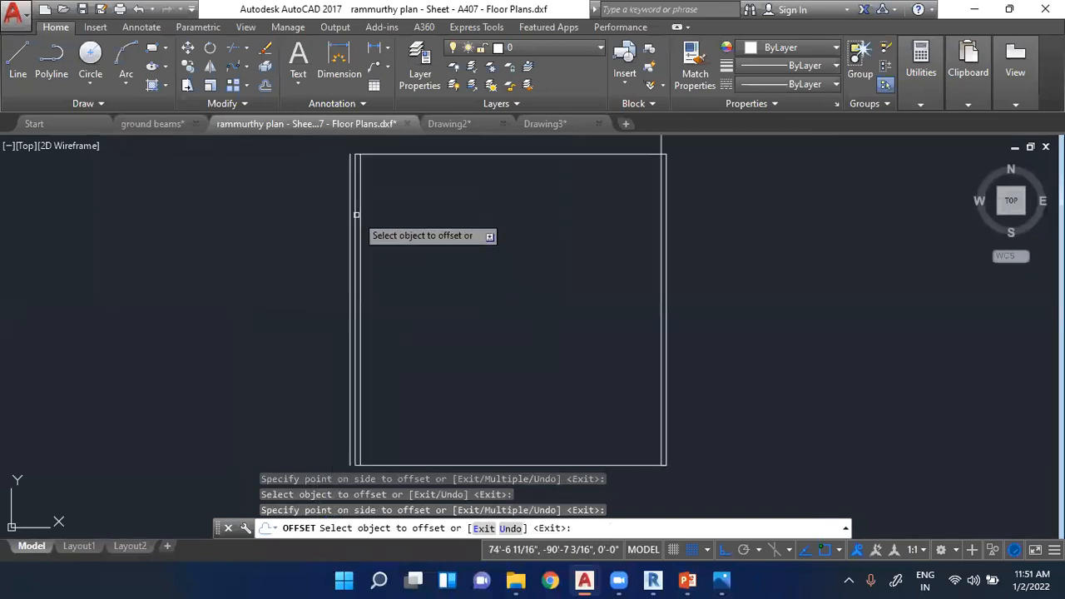
scroll(520, 351, down, 2)
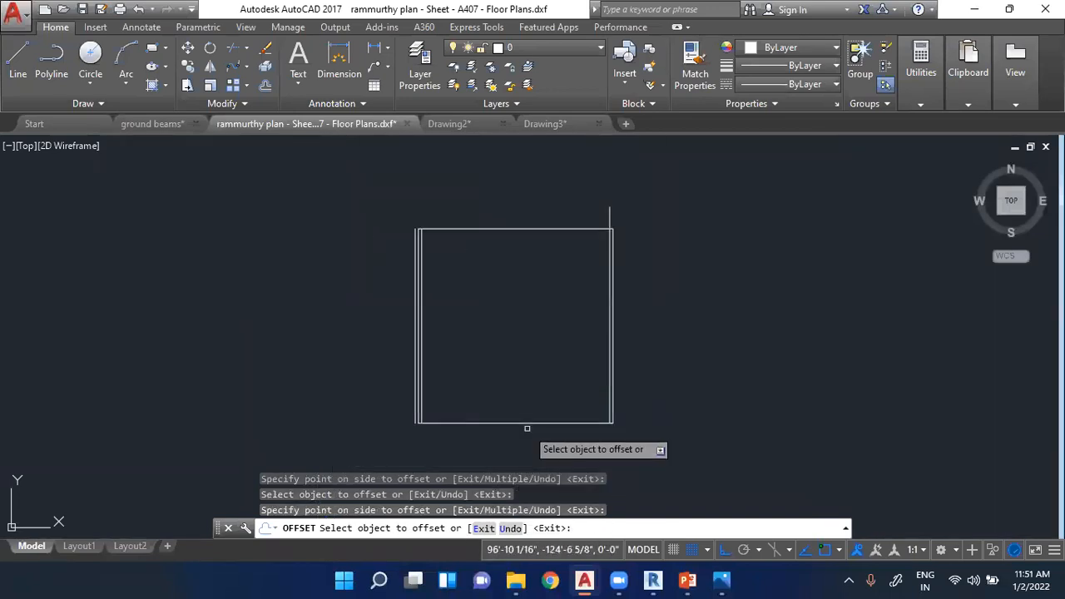
scroll(521, 421, up, 4)
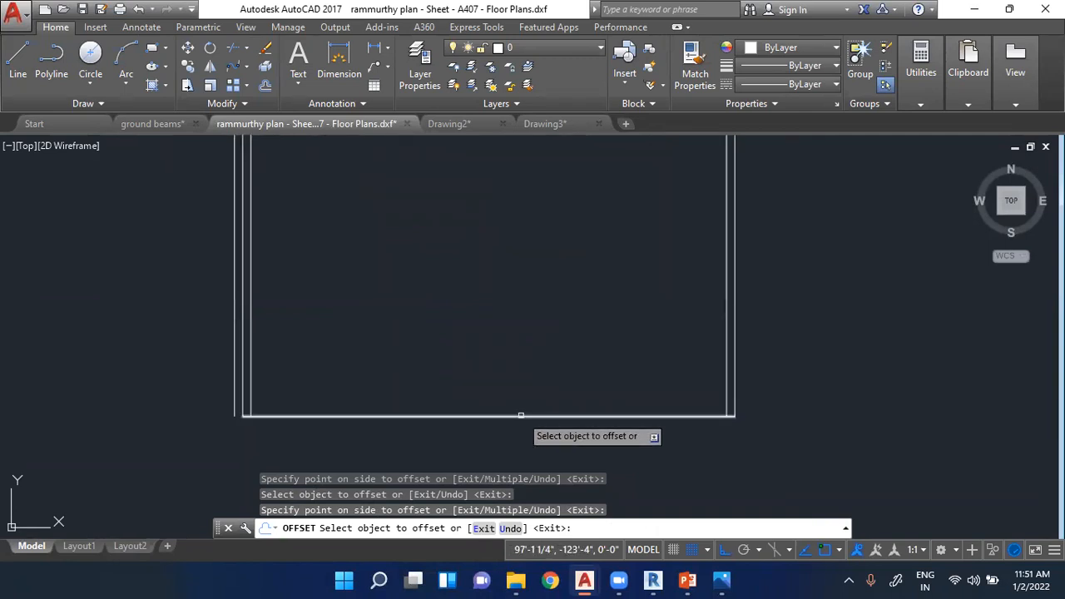
click(385, 415)
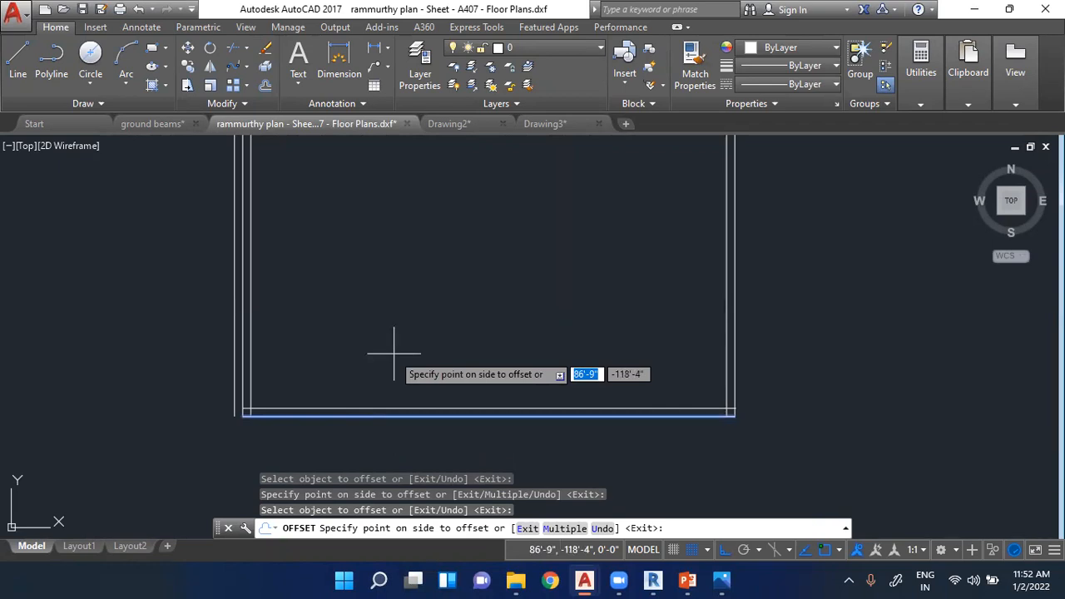
click(394, 353)
scroll(391, 417, down, 1)
scroll(408, 249, up, 3)
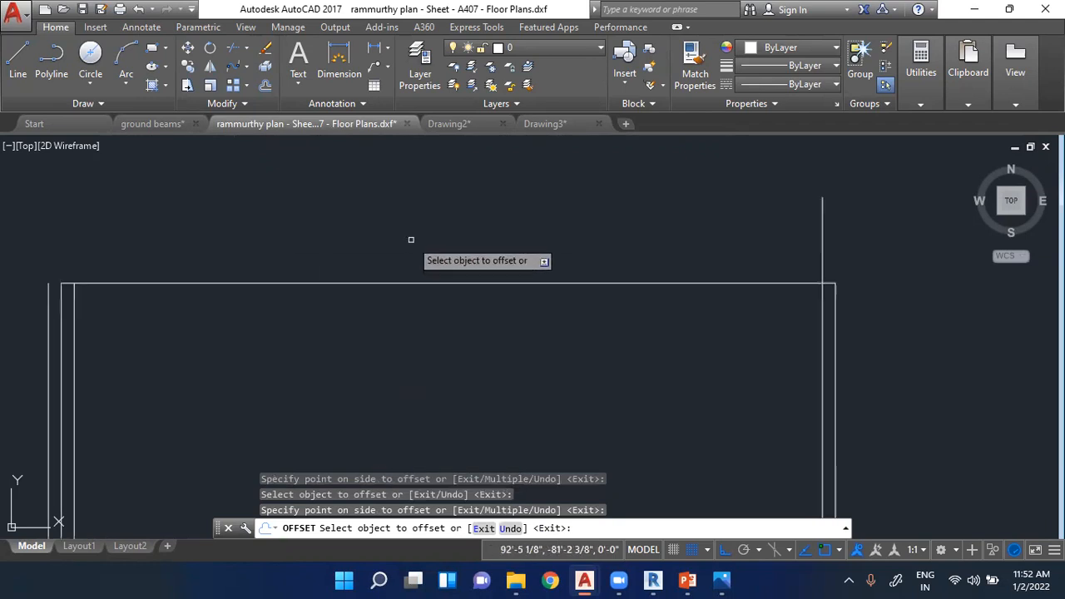
- Offset the square's top side 8" toward the inside, and erase the extra offset line outside the left side
click(381, 283)
click(358, 358)
key(Escape)
click(47, 292)
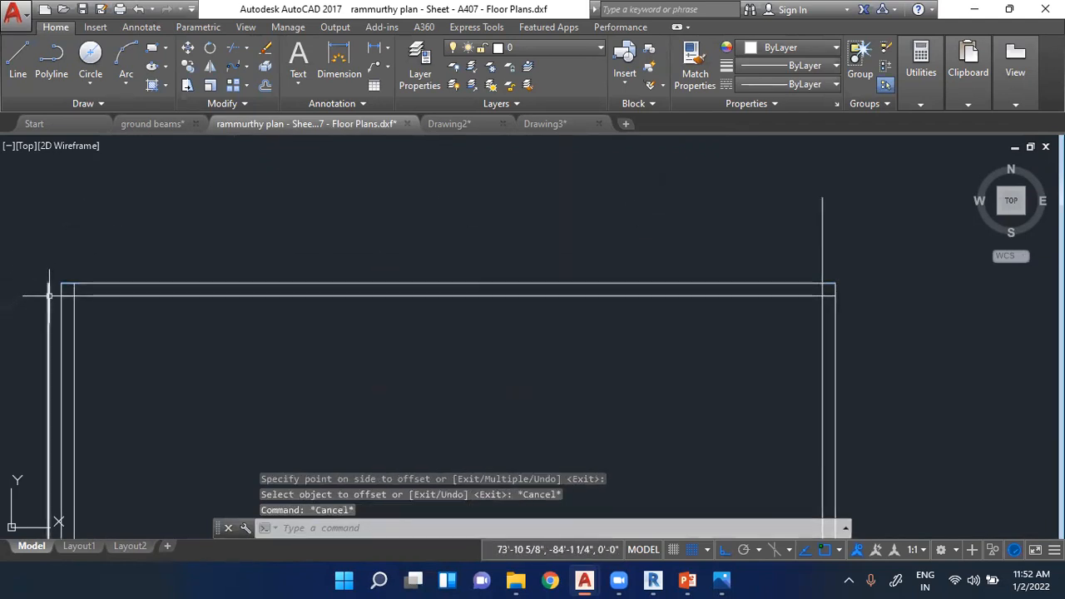
key(Delete)
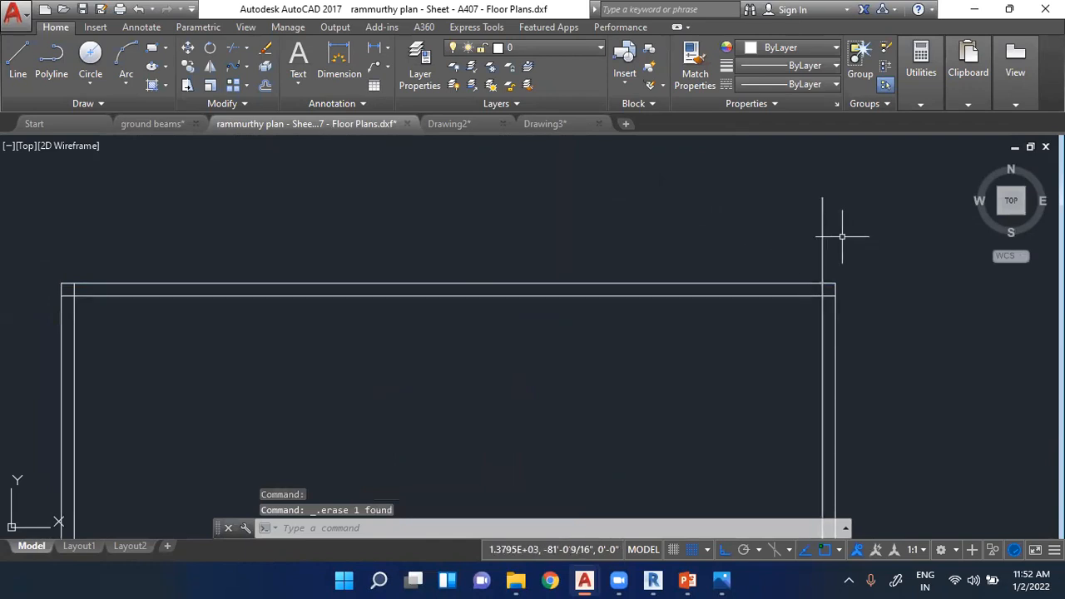
scroll(693, 220, down, 4)
scroll(542, 191, down, 2)
scroll(668, 225, up, 4)
scroll(673, 175, up, 4)
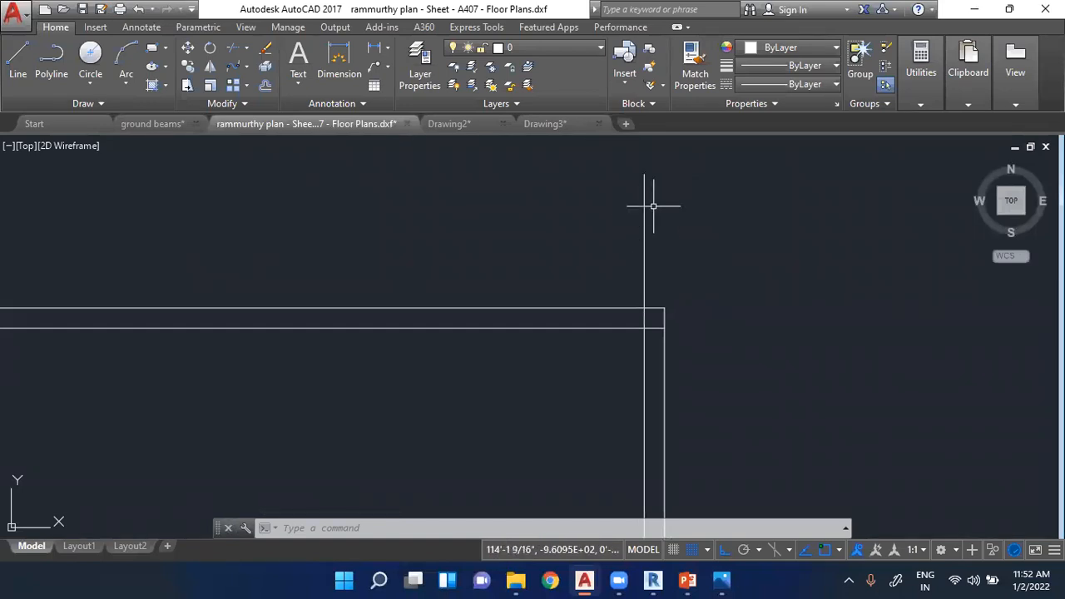
click(645, 176)
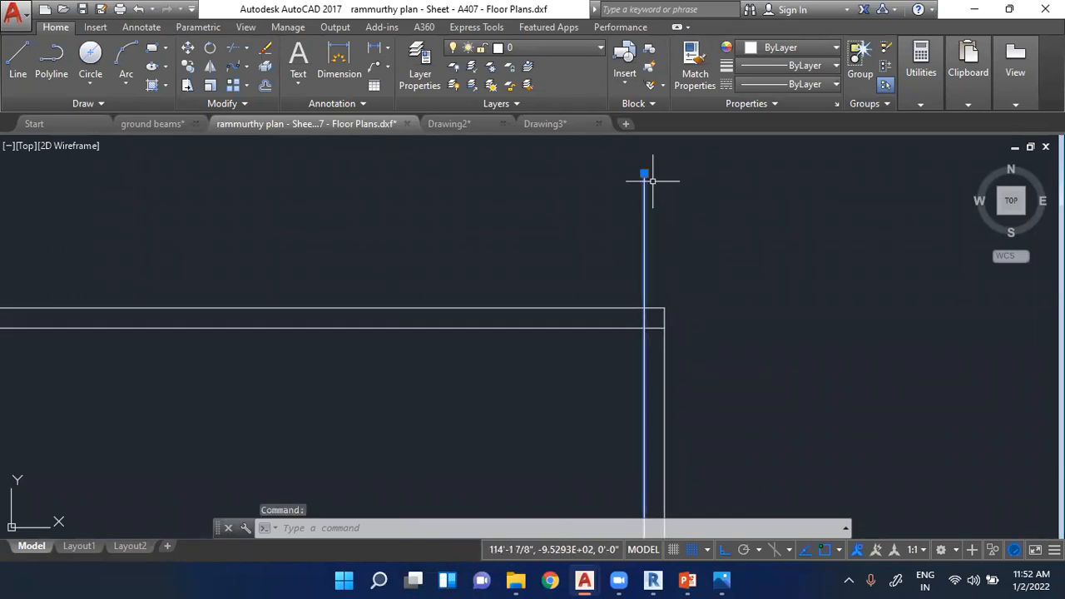
click(644, 174)
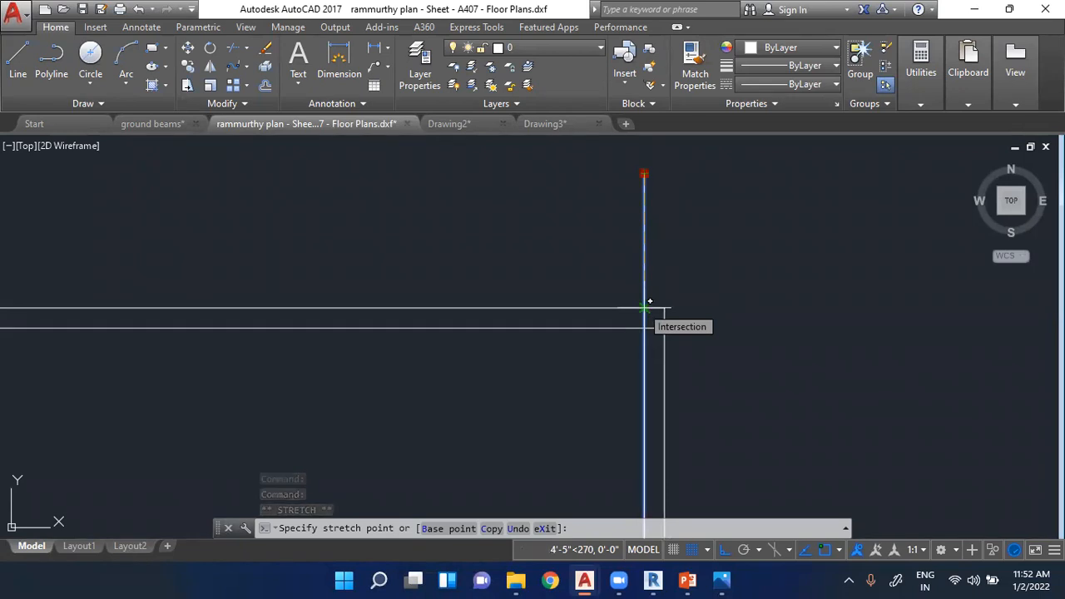
key(Escape)
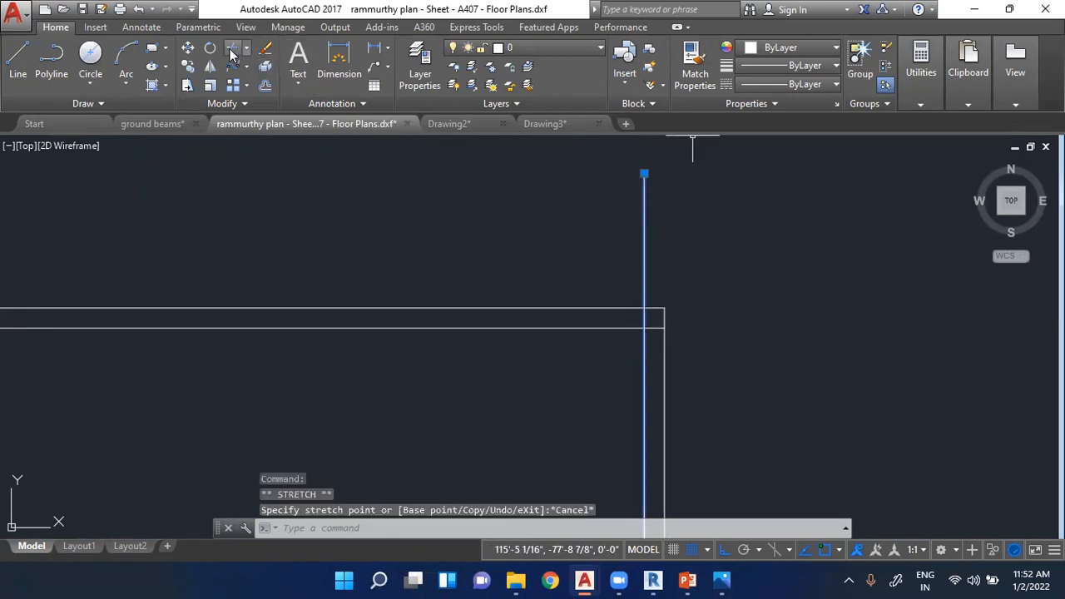
key(Escape)
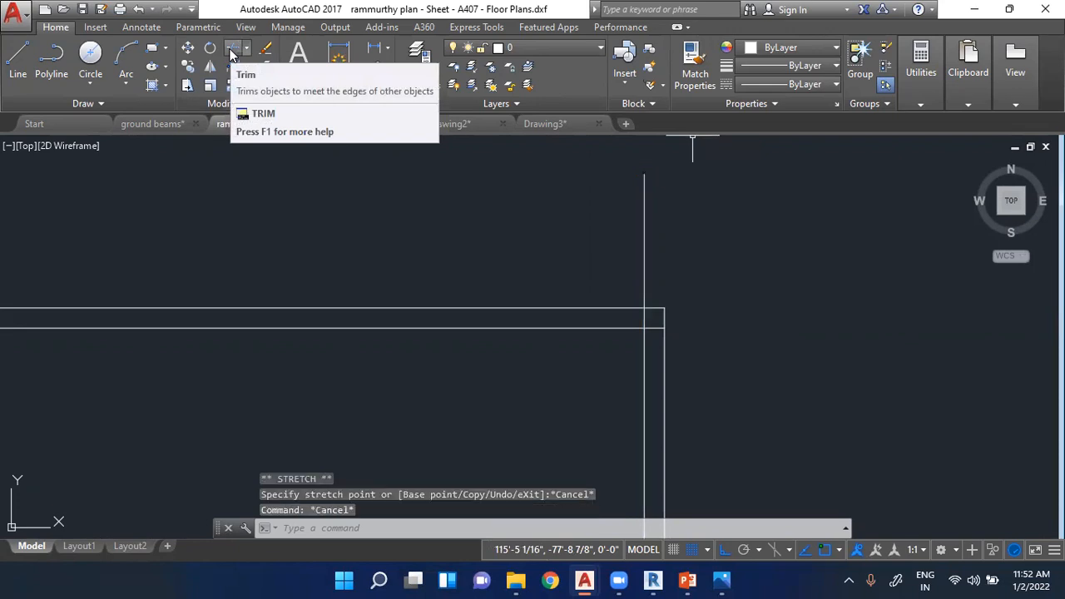
- Trim off the part of the inner right vertical line that extends above the square's top side
click(234, 48)
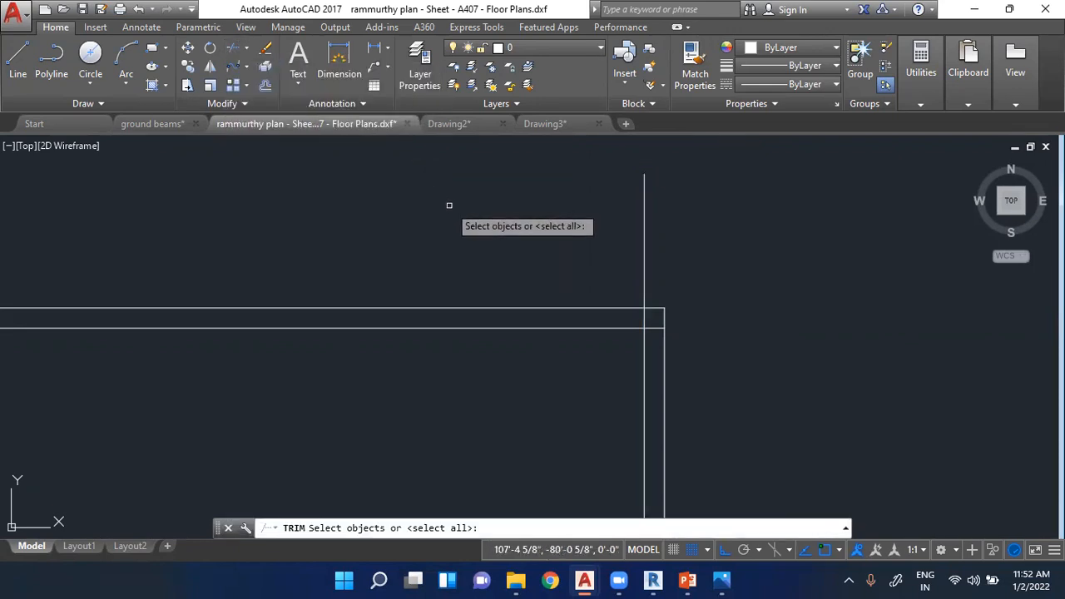
key(Return)
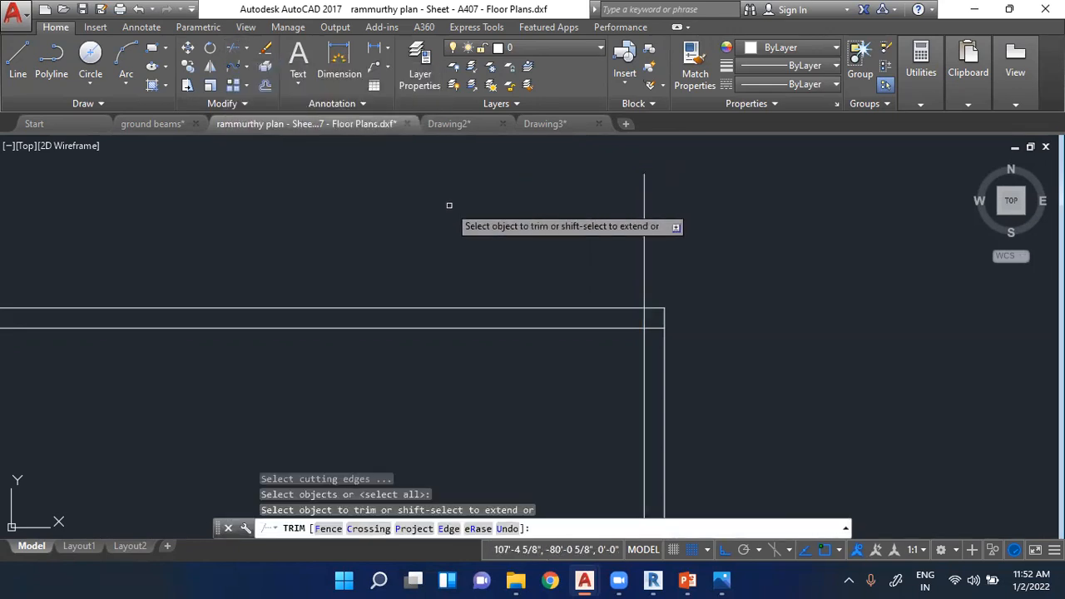
click(642, 206)
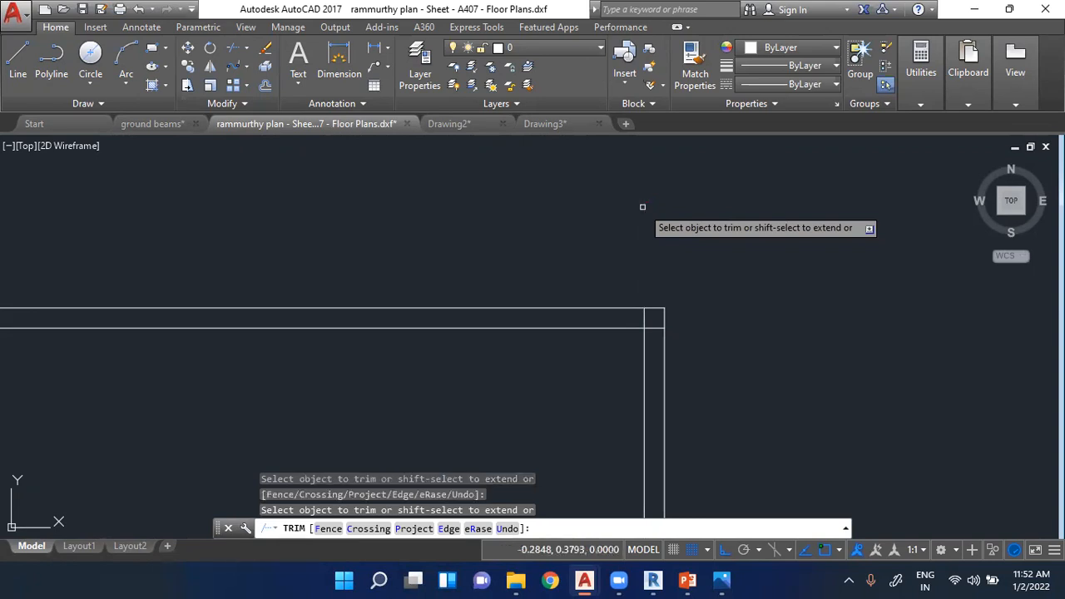
scroll(716, 208, down, 2)
scroll(691, 266, up, 5)
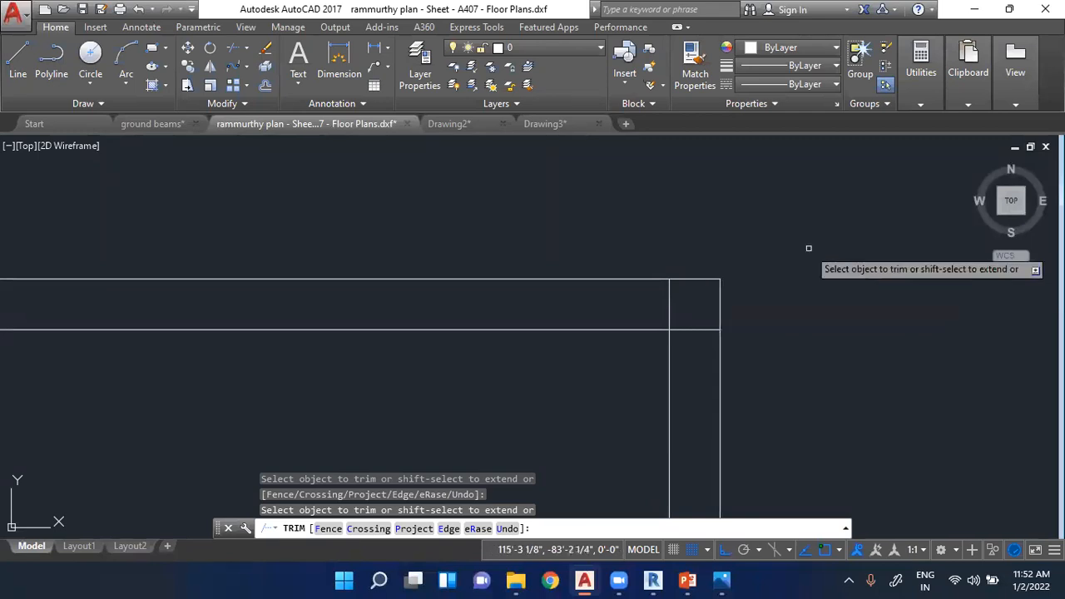
scroll(712, 292, down, 5)
key(Escape)
- Examine the completed double-line square alongside the outer walls of the existing floor plans
scroll(477, 232, down, 3)
scroll(478, 231, down, 5)
scroll(476, 250, up, 5)
scroll(507, 225, down, 3)
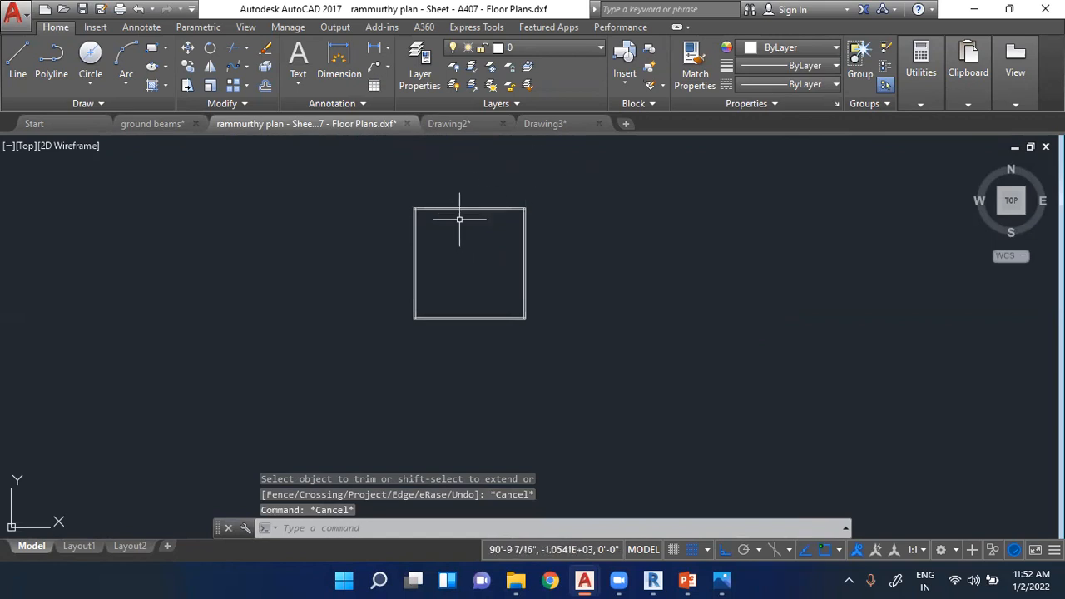
scroll(509, 303, down, 3)
scroll(533, 208, up, 4)
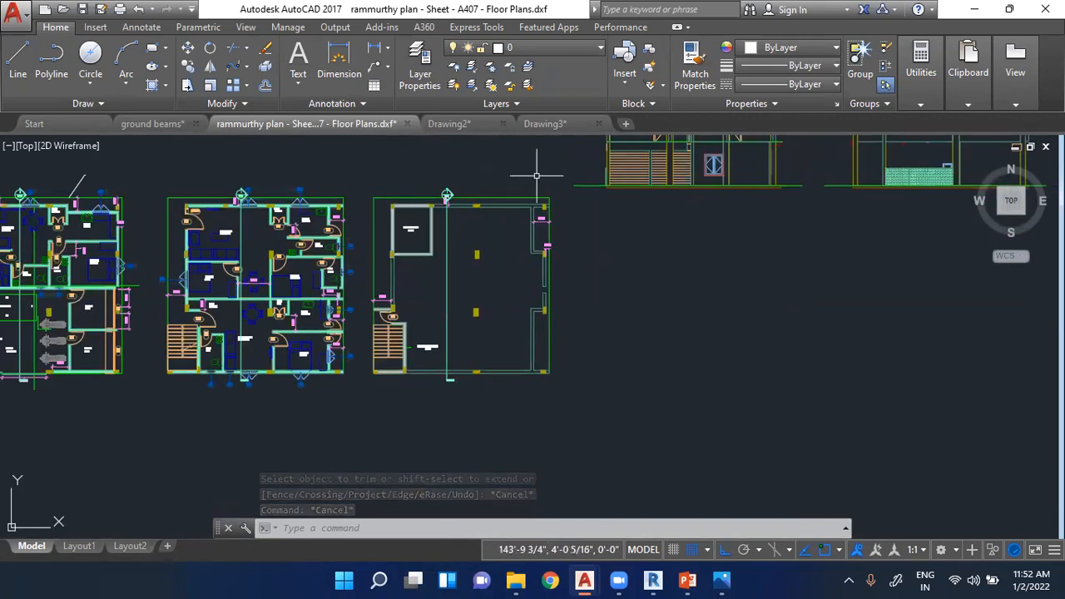
scroll(569, 226, down, 4)
scroll(466, 417, up, 5)
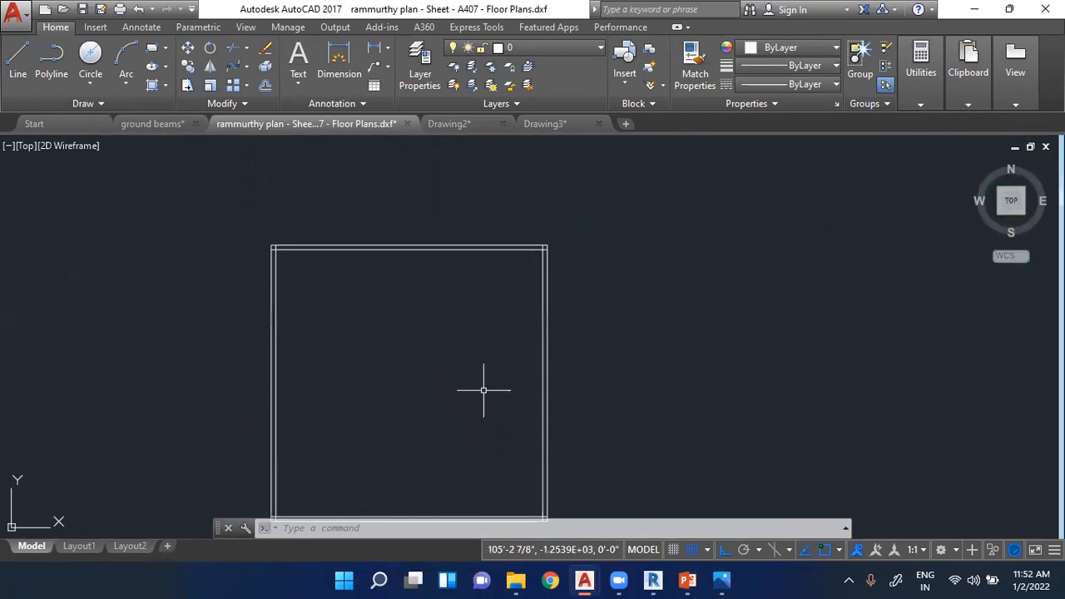
scroll(492, 388, down, 1)
scroll(494, 389, up, 1)
- Examine how the interior walls divide the rooms in the existing floor plans as reference for the square
click(18, 60)
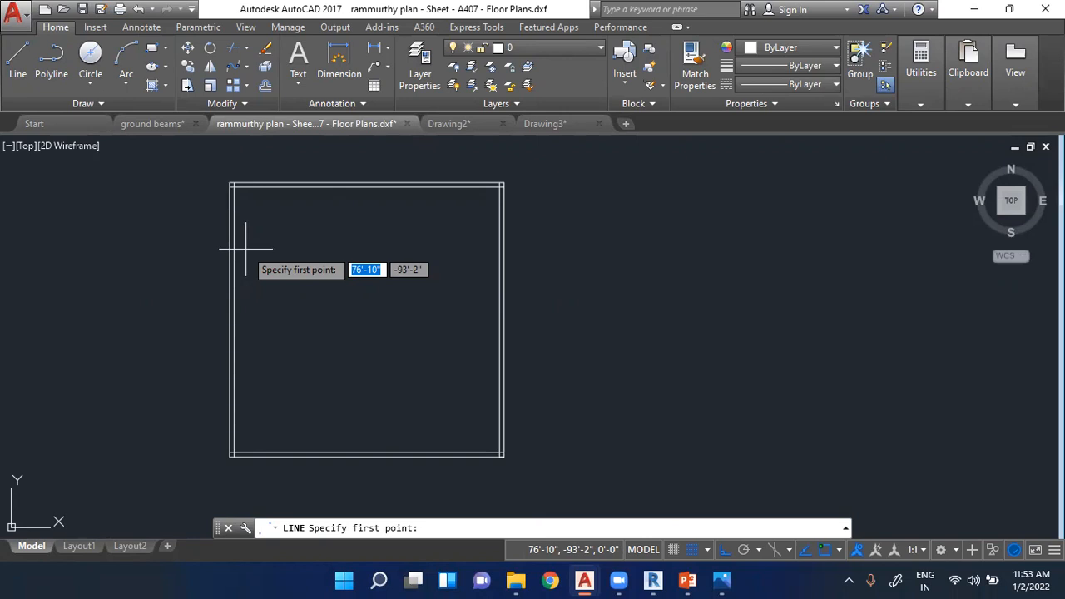
scroll(360, 376, down, 6)
scroll(103, 191, up, 4)
scroll(242, 338, up, 2)
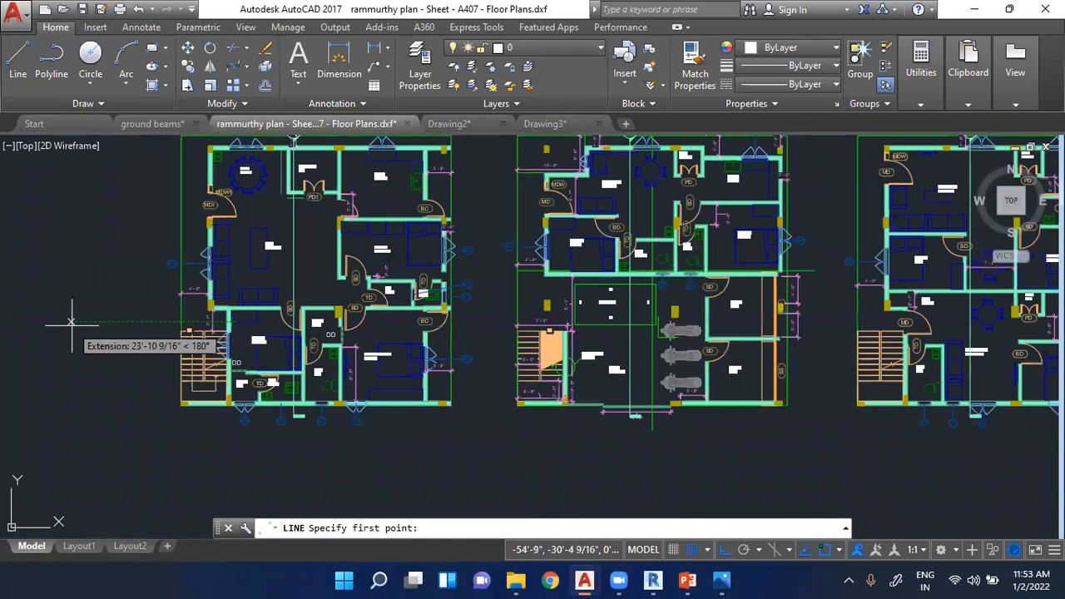
scroll(12, 242, down, 2)
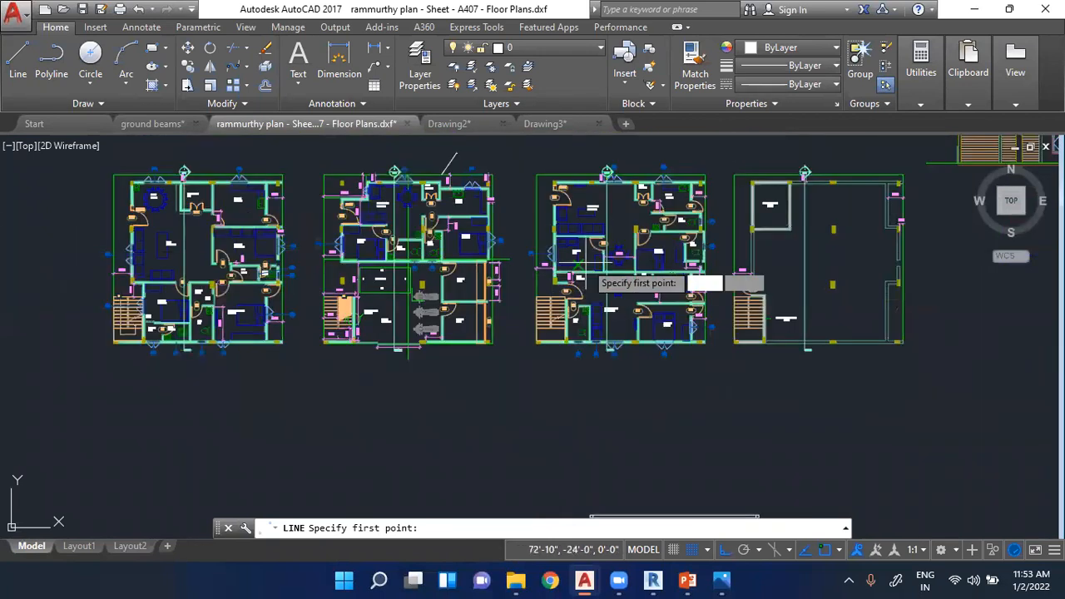
scroll(601, 275, up, 3)
scroll(450, 299, down, 3)
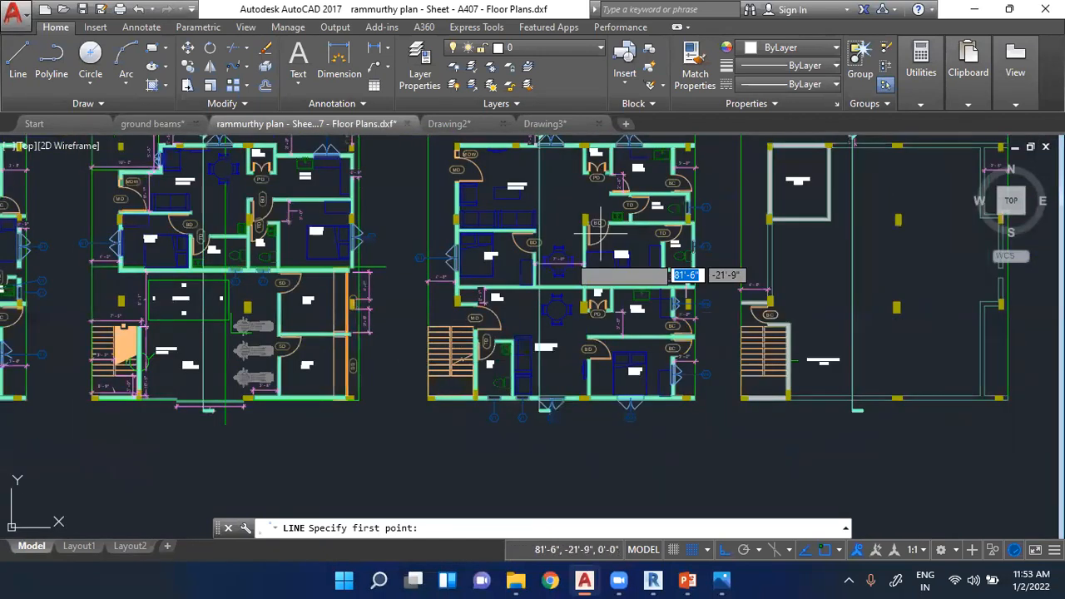
scroll(624, 202, up, 3)
scroll(601, 292, down, 2)
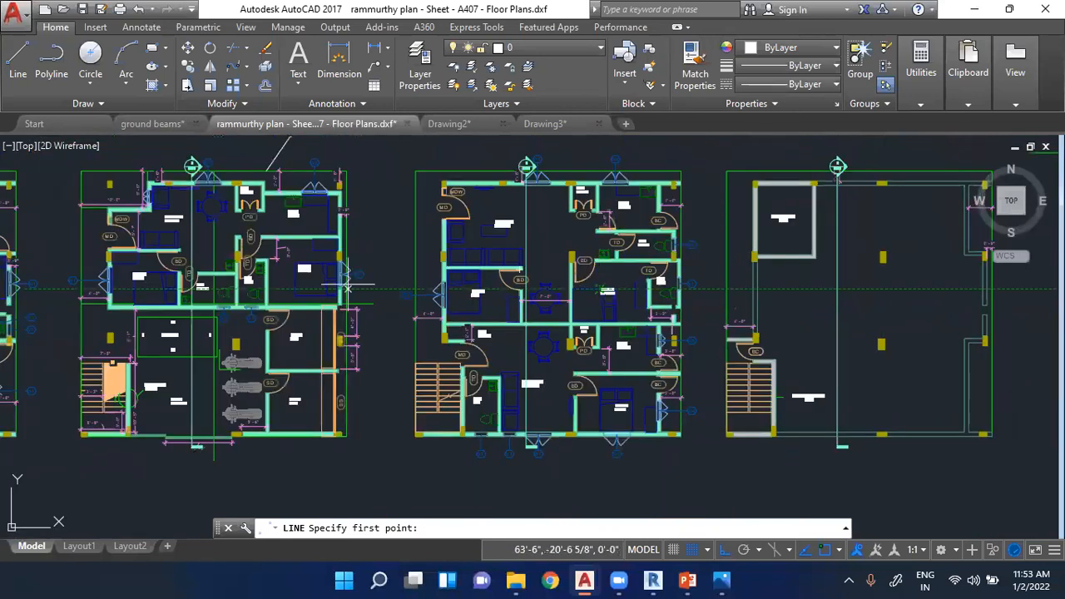
scroll(616, 288, up, 3)
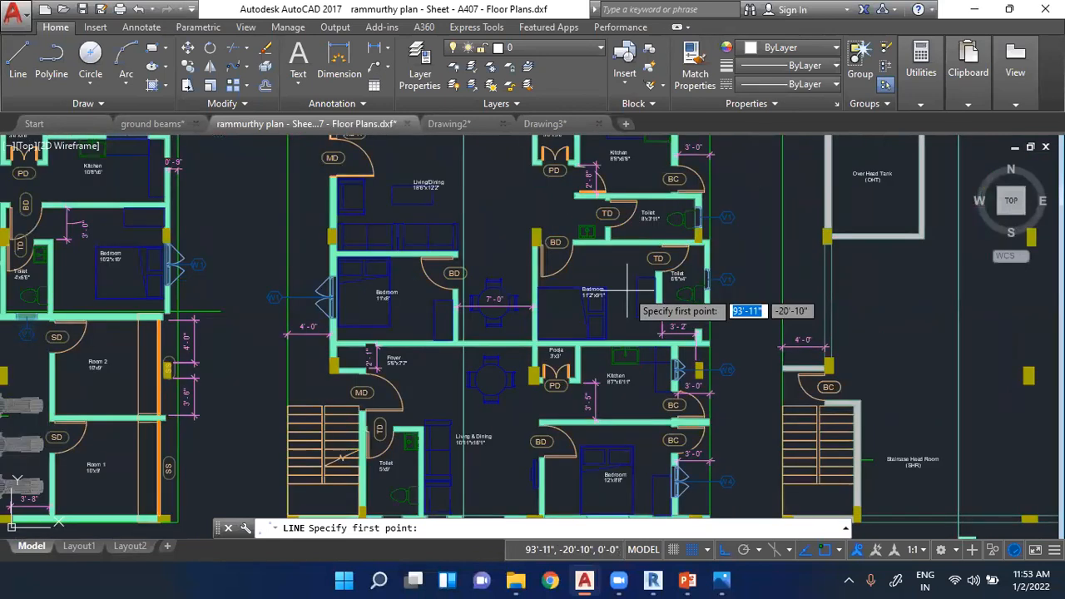
scroll(620, 333, down, 3)
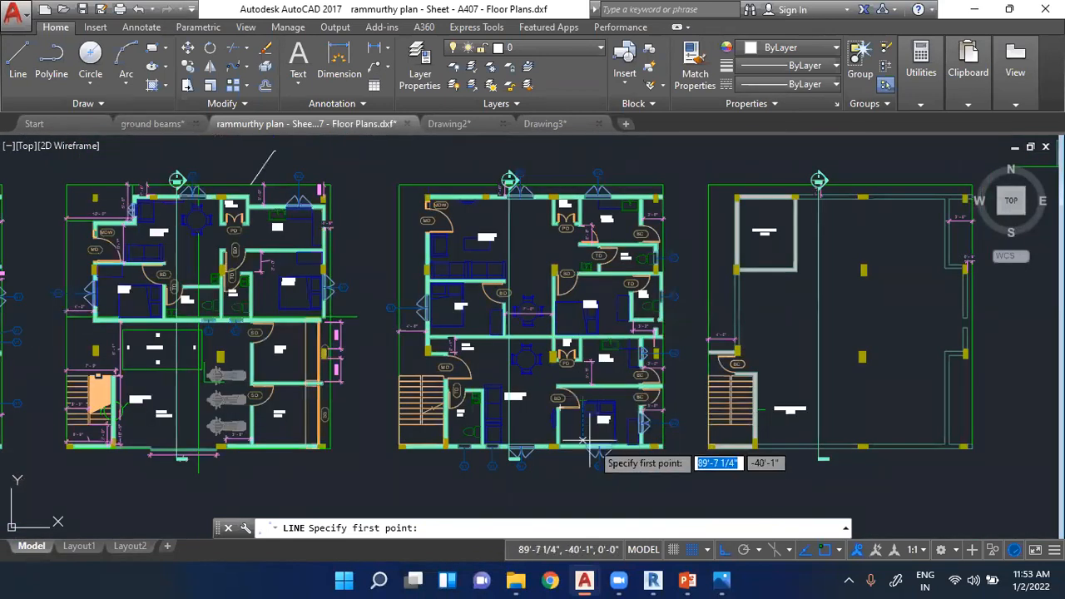
scroll(381, 162, up, 3)
scroll(382, 162, down, 5)
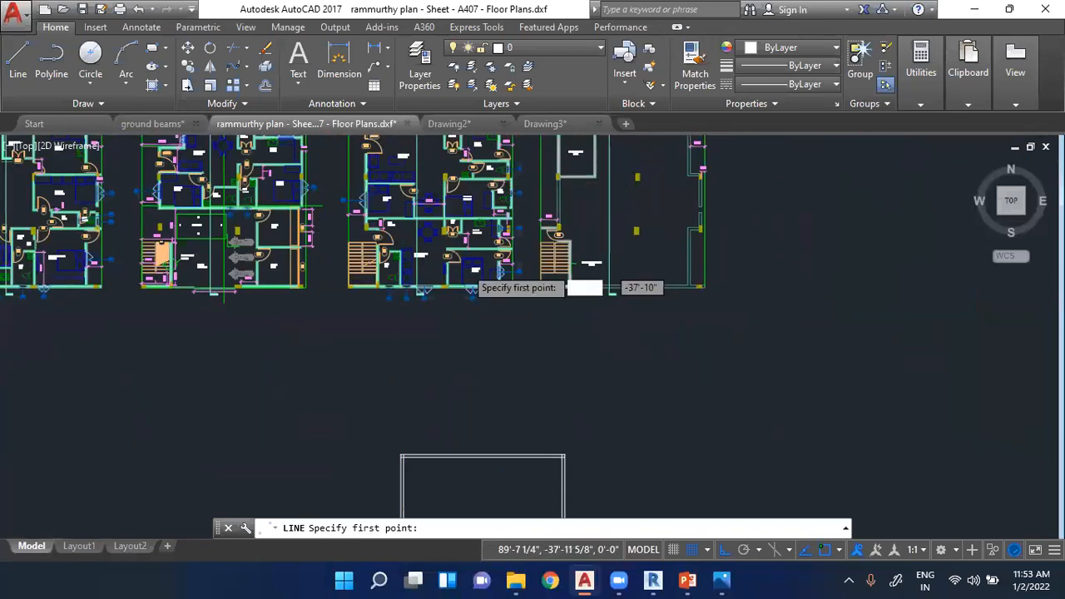
scroll(470, 279, down, 2)
scroll(501, 473, up, 5)
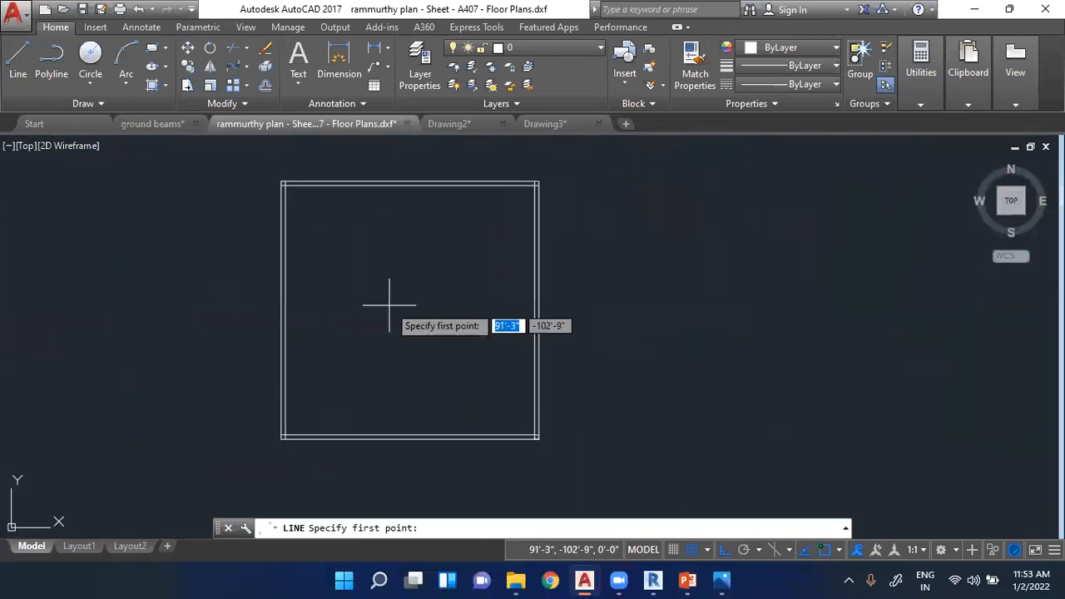
- Draw a roughly horizontal partition line across the upper third of the square, between the inner left and right wall lines
click(25, 53)
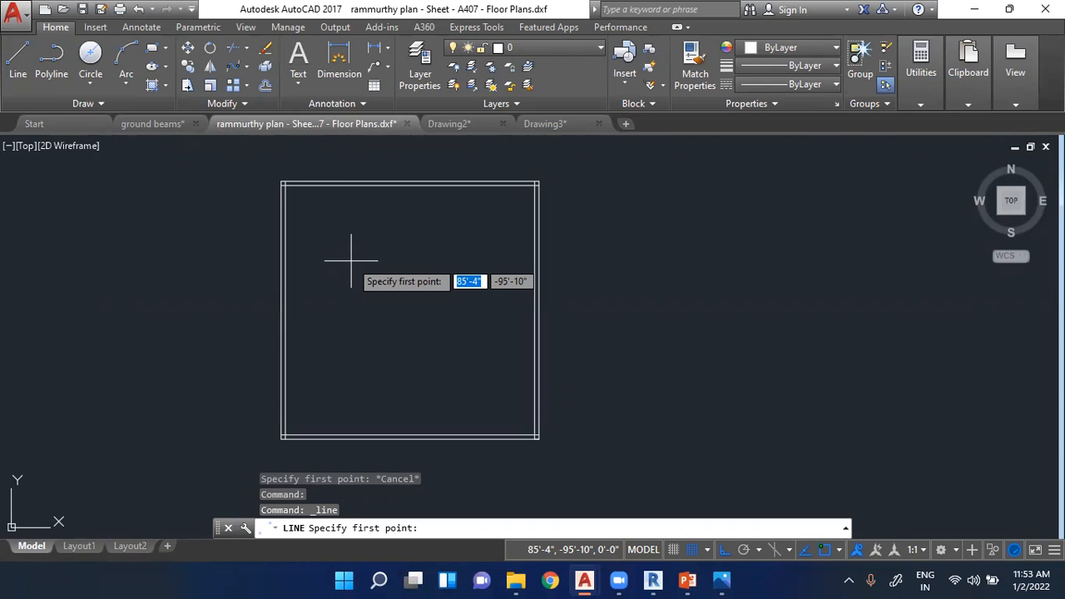
scroll(325, 262, up, 2)
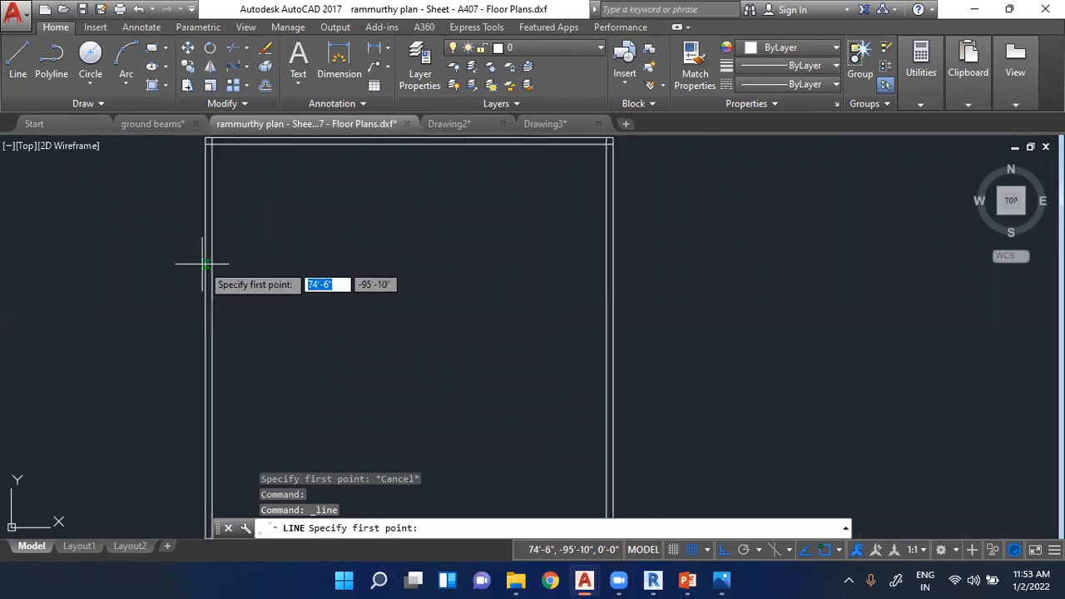
scroll(223, 275, down, 2)
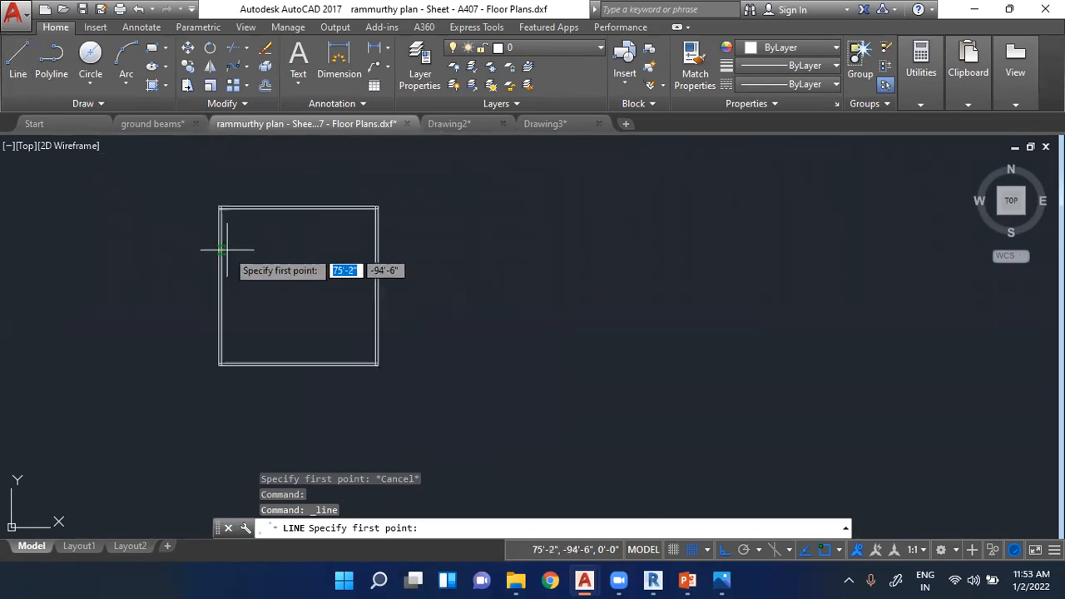
click(218, 245)
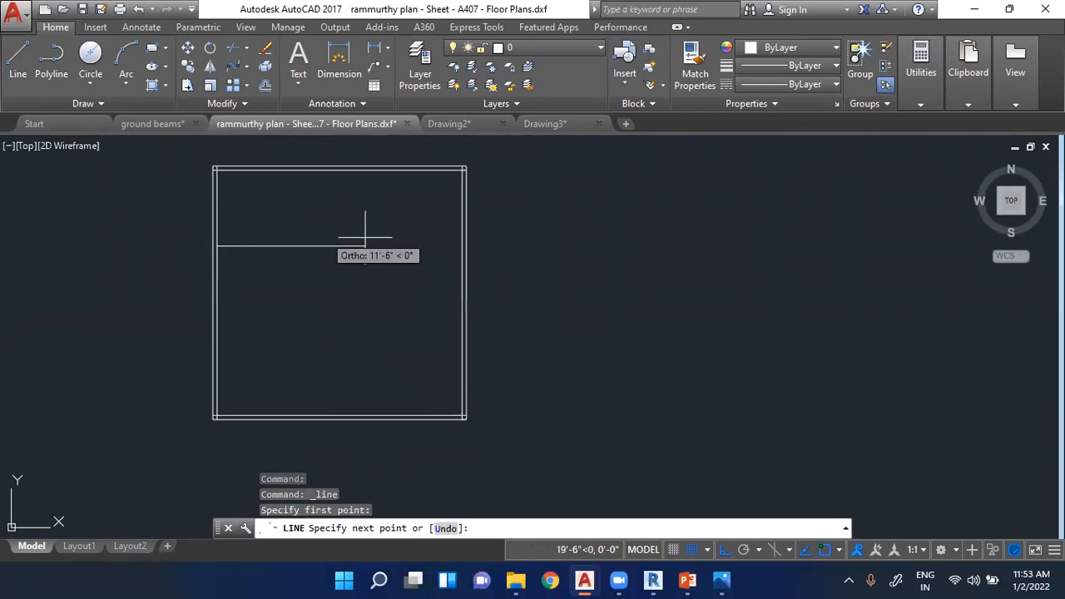
click(462, 248)
key(Escape)
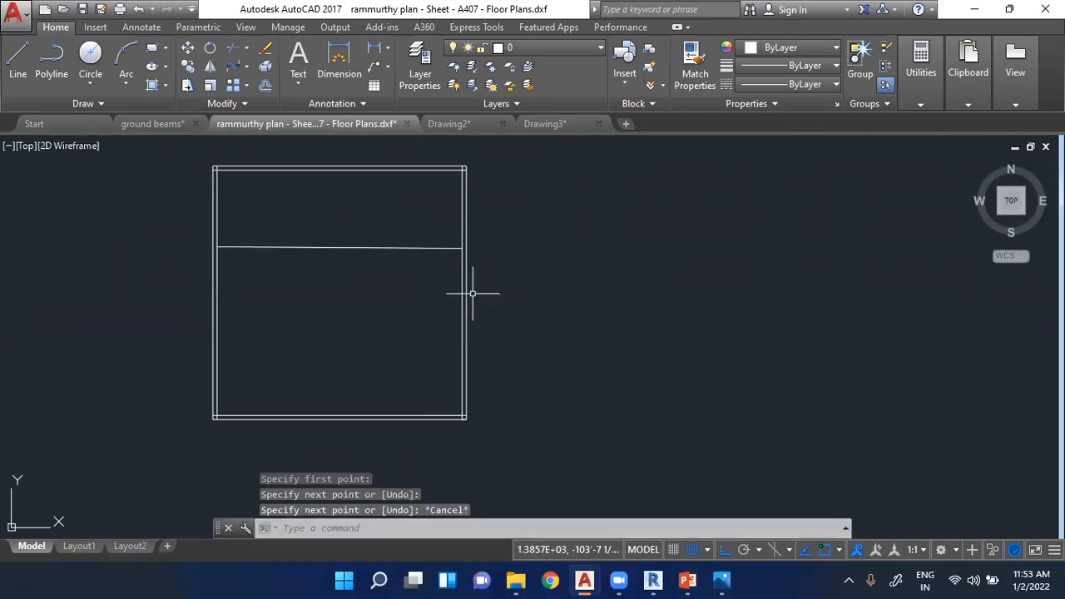
- Draw a second roughly horizontal partition line across the lower third of the square, between the inner left and right wall lines
text(l)
key(Return)
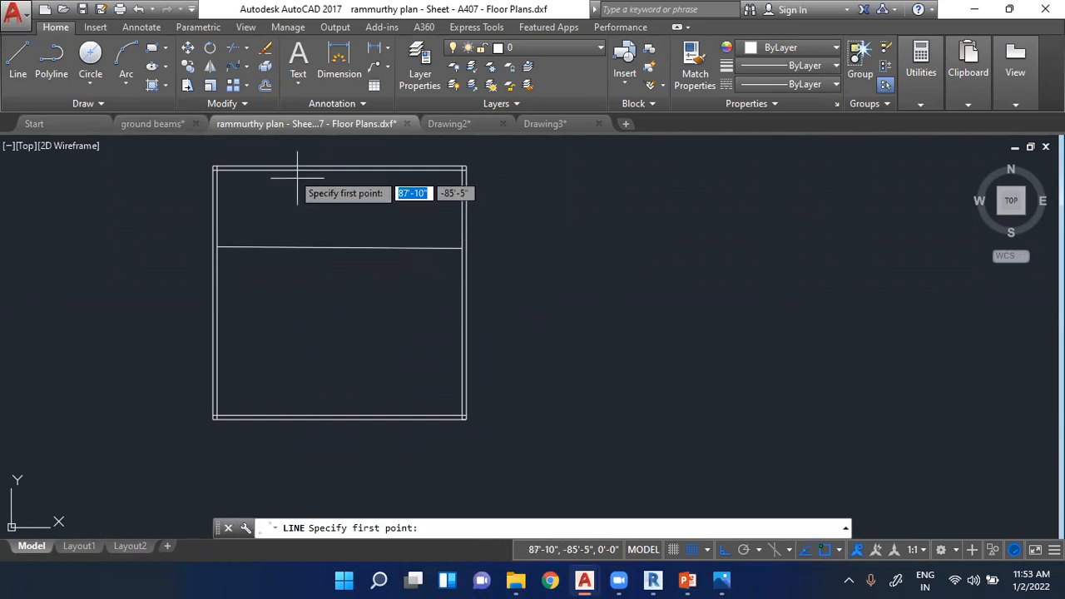
scroll(278, 202, up, 2)
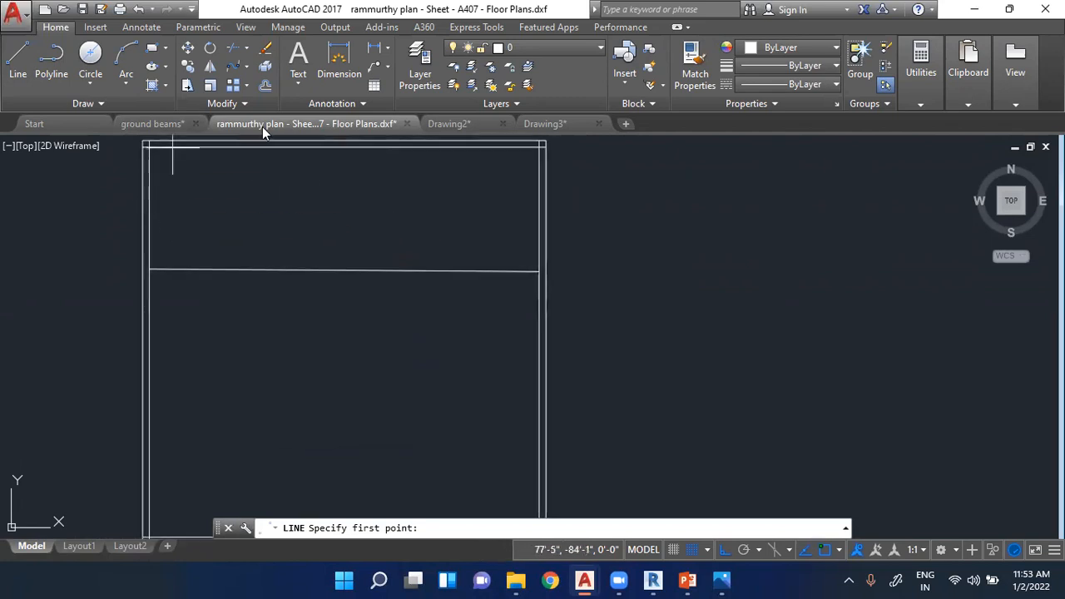
mouse_move(262, 127)
scroll(641, 378, down, 2)
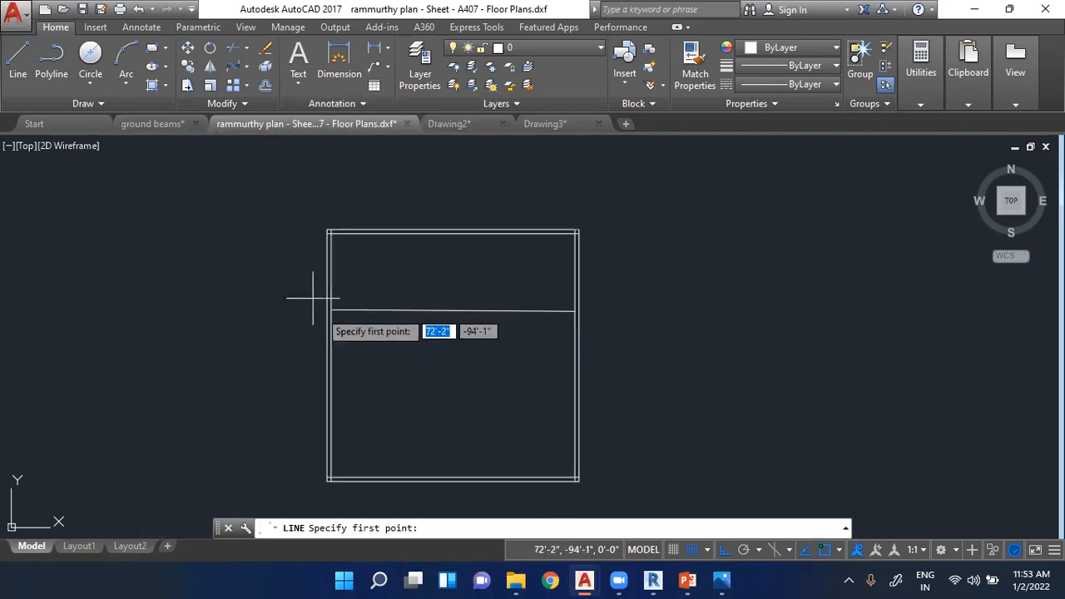
click(332, 410)
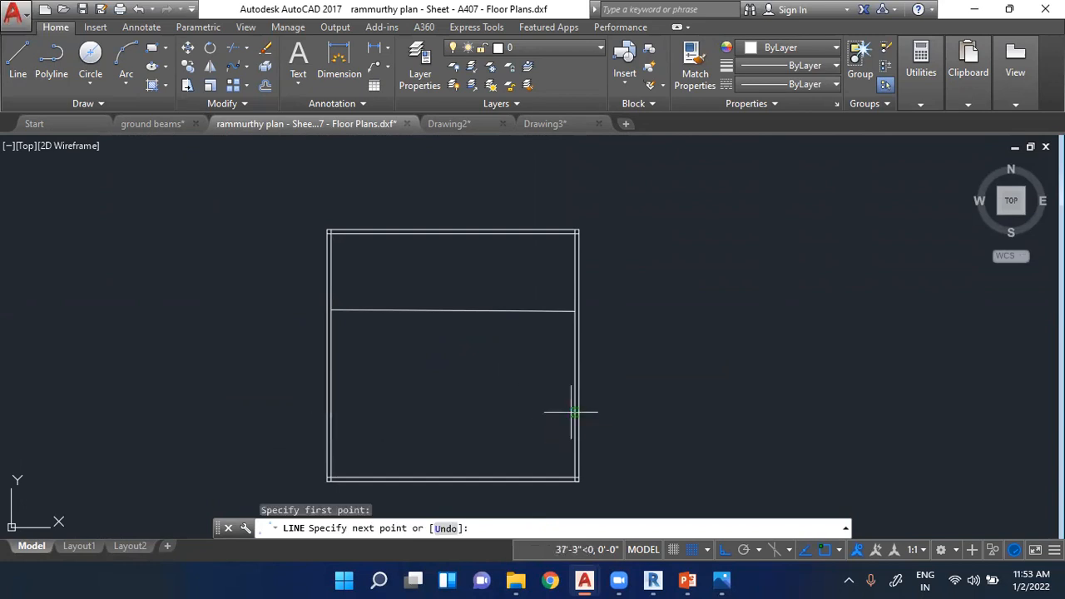
click(574, 411)
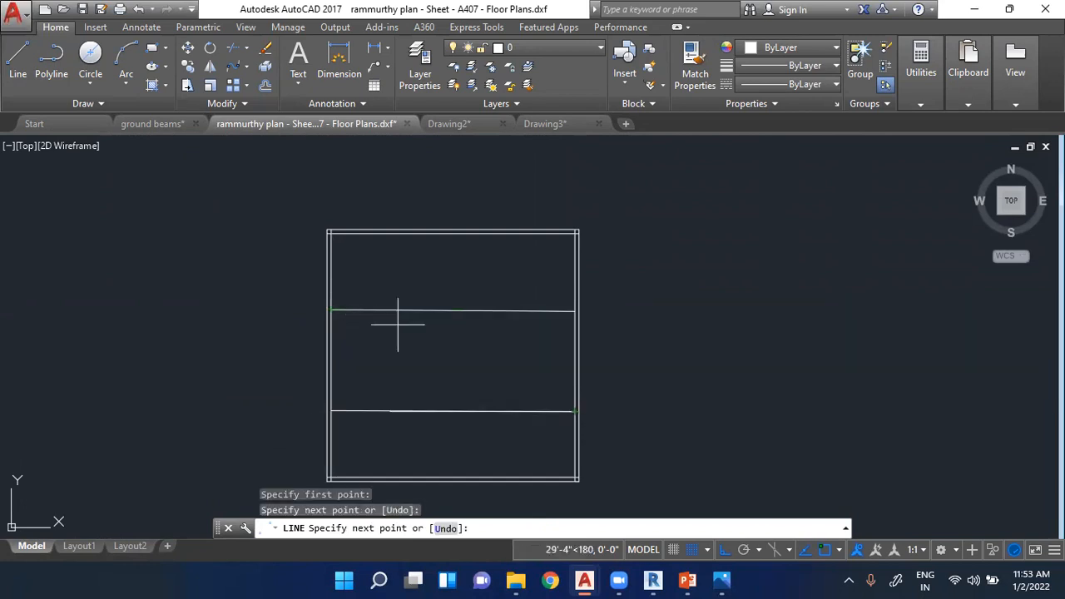
key(Escape)
- Draw a vertical partition line about 16' long between the two horizontal partitions, toward the right side of the square
click(17, 57)
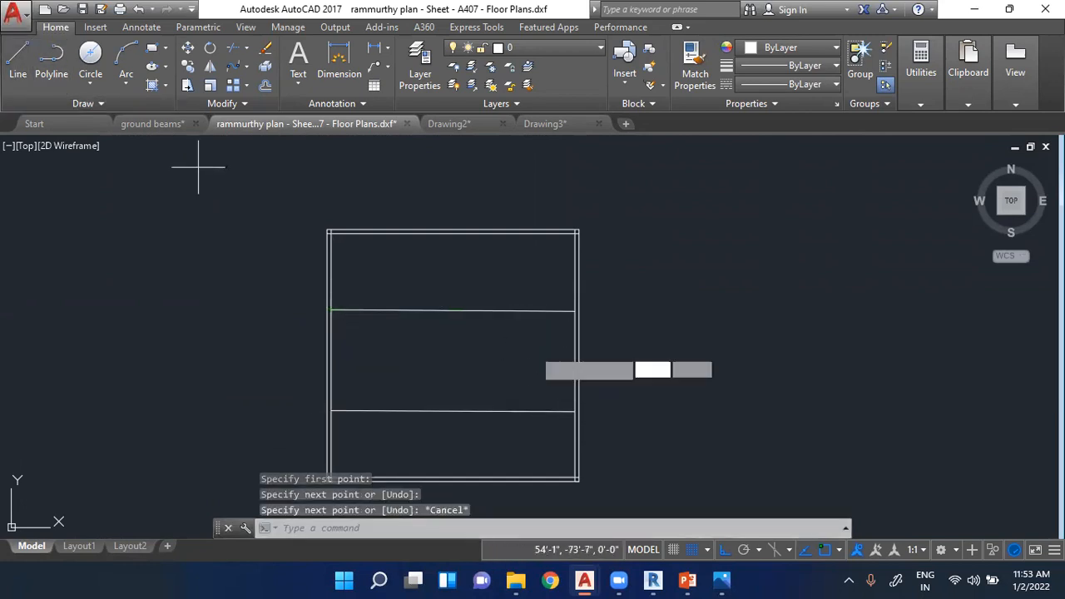
click(515, 312)
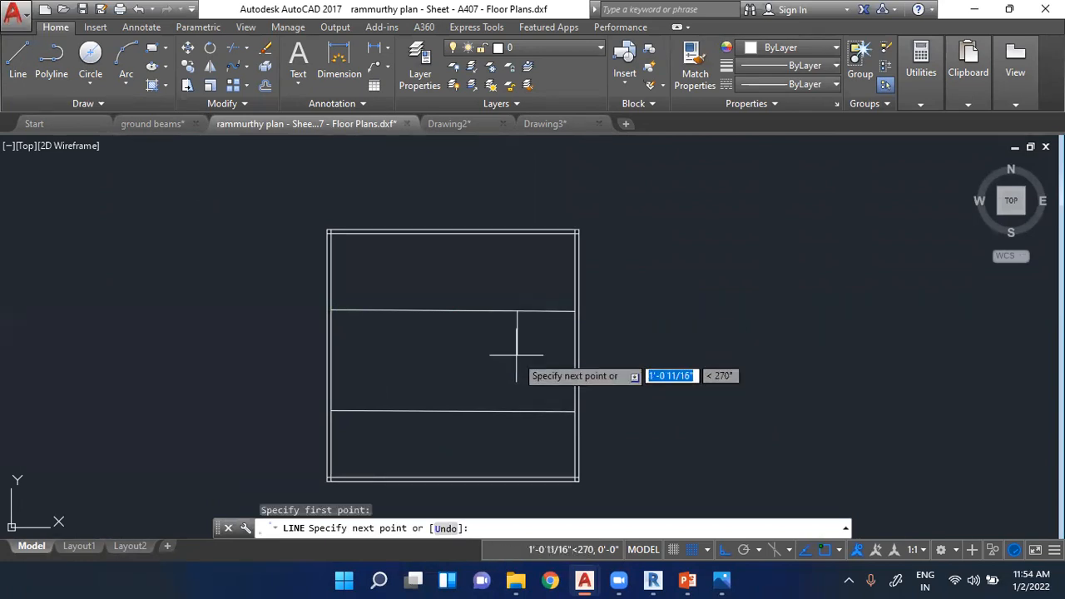
click(516, 410)
key(Escape)
key(Escape)
scroll(455, 234, down, 2)
scroll(459, 342, up, 2)
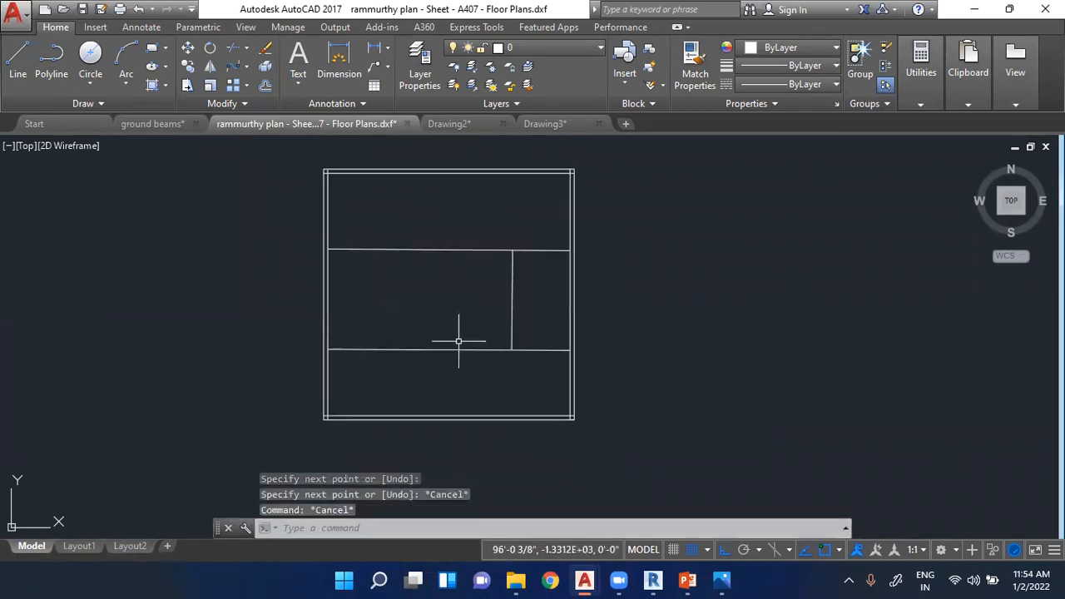
click(17, 62)
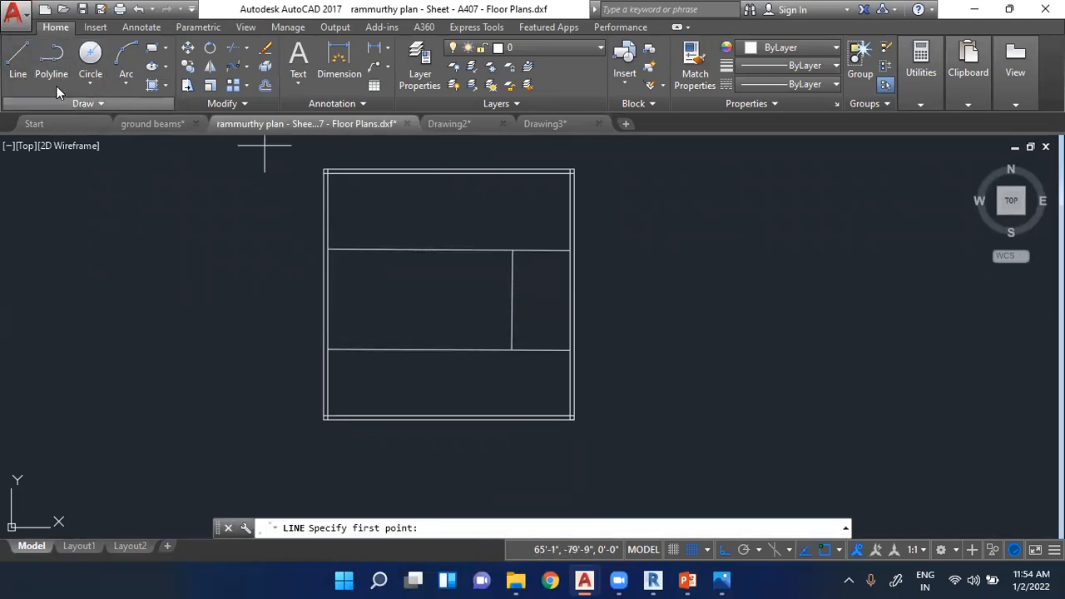
key(Escape)
key(Escape)
click(467, 253)
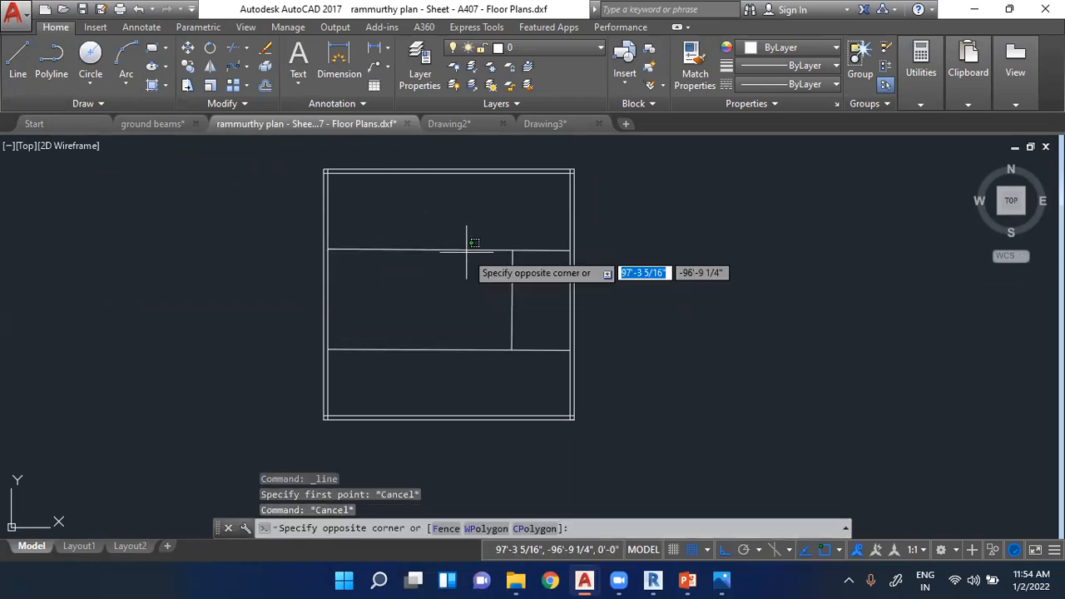
click(513, 340)
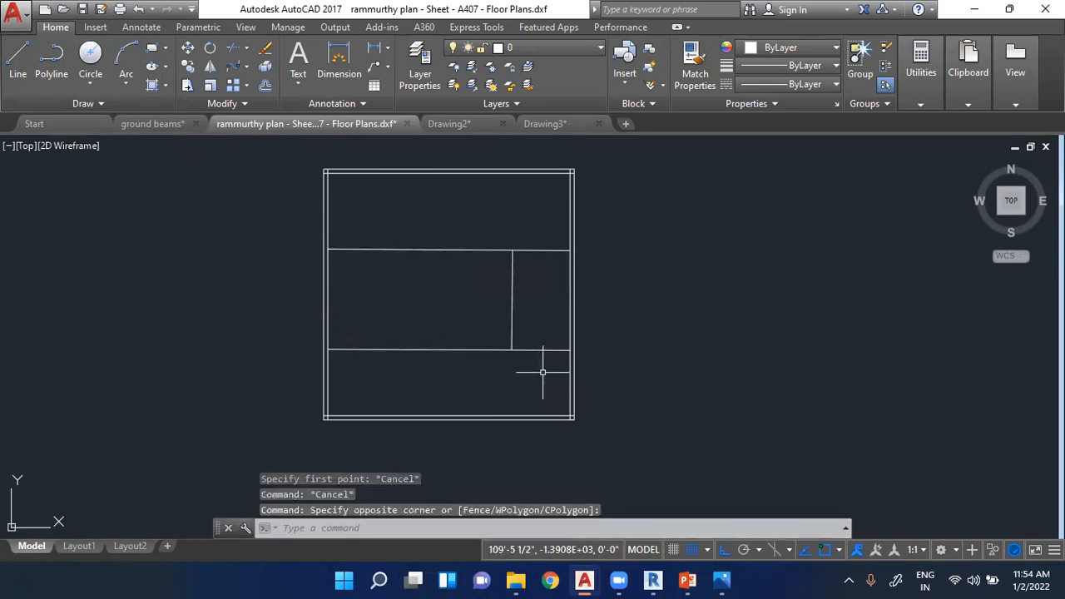
key(Escape)
key(Escape)
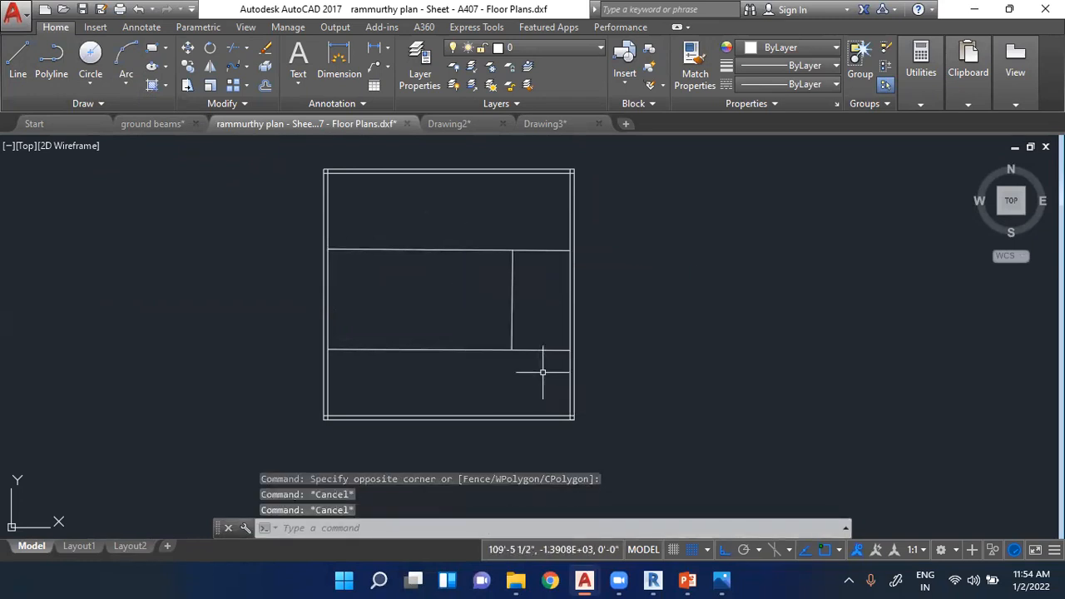
- Erase the two horizontal partition lines and the vertical one from inside the double-line square
click(475, 349)
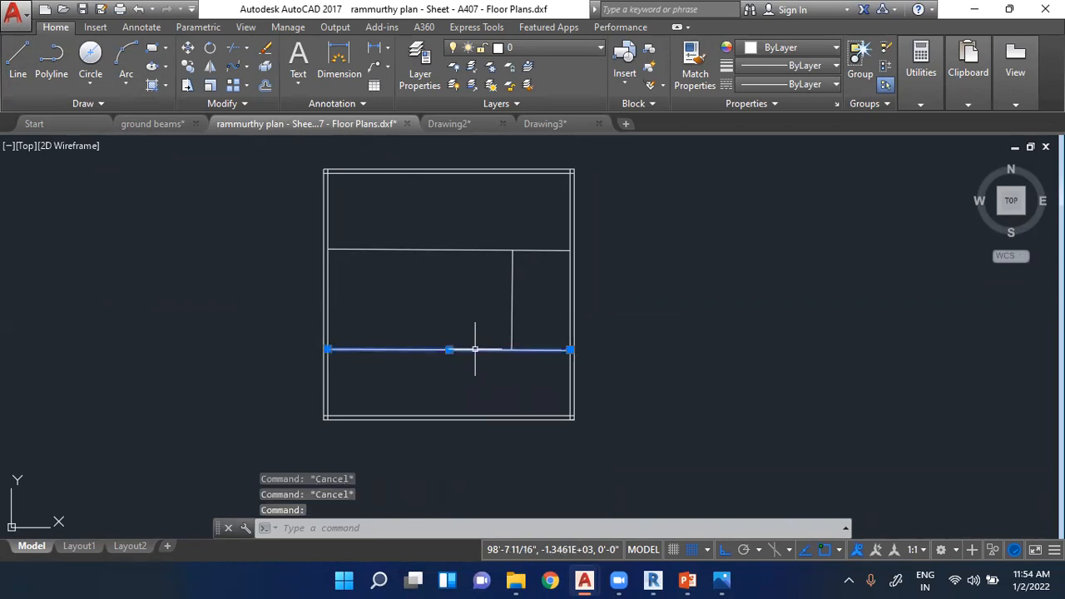
key(Delete)
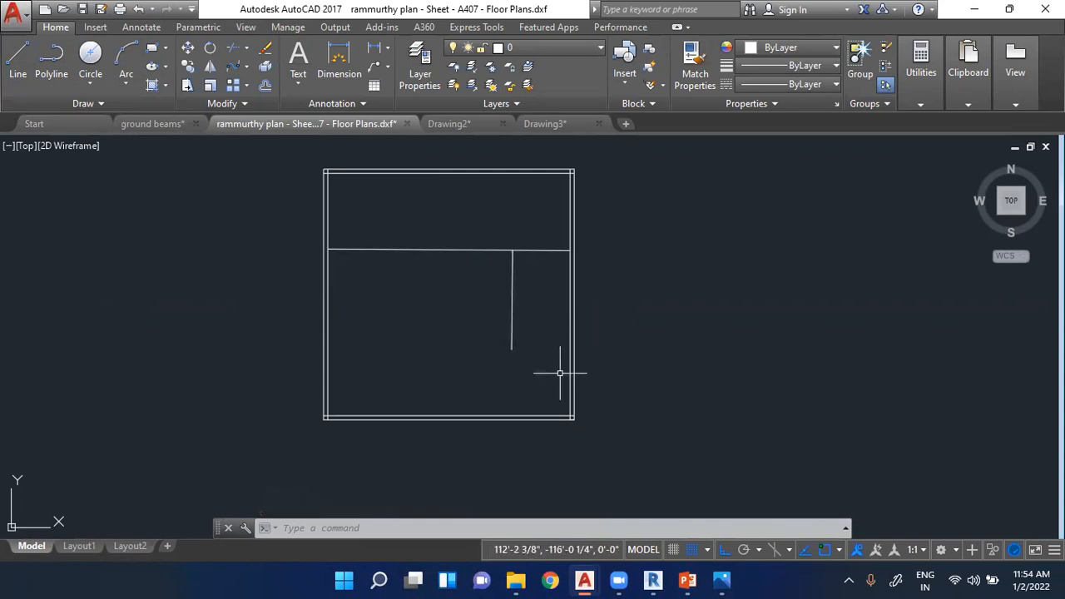
mouse_move(560, 373)
mouse_down()
mouse_move(428, 230)
mouse_move(408, 219)
mouse_move(403, 228)
mouse_up()
key(Escape)
key(Escape)
key(Escape)
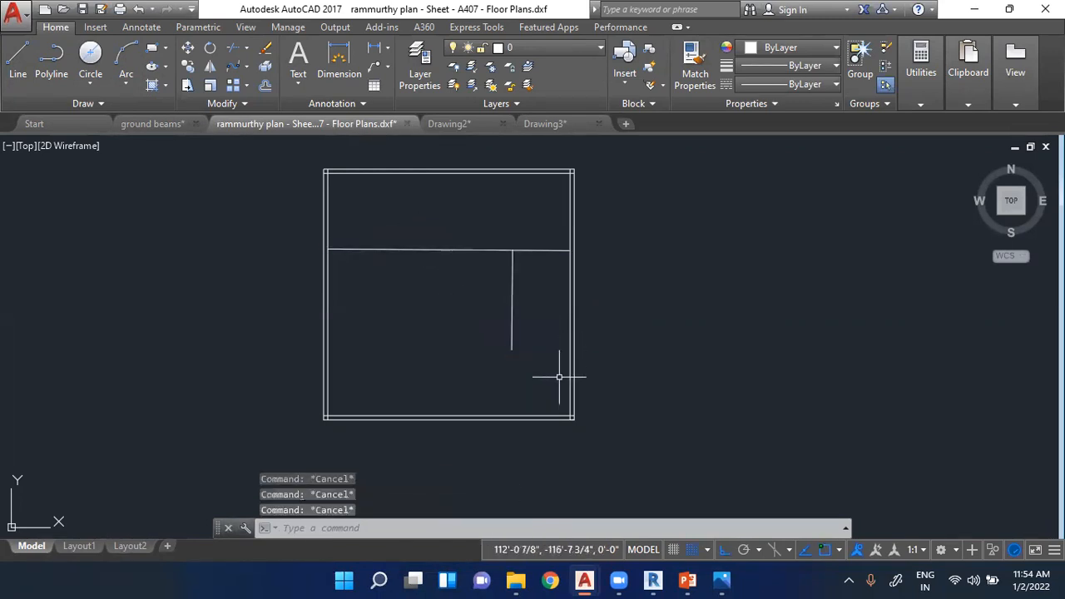
click(561, 374)
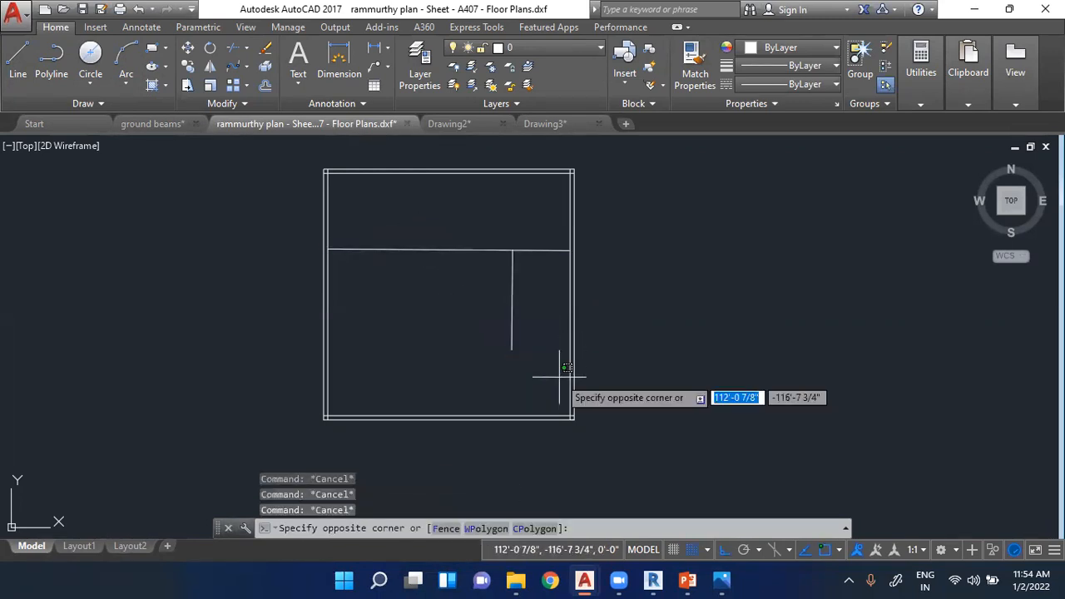
click(426, 231)
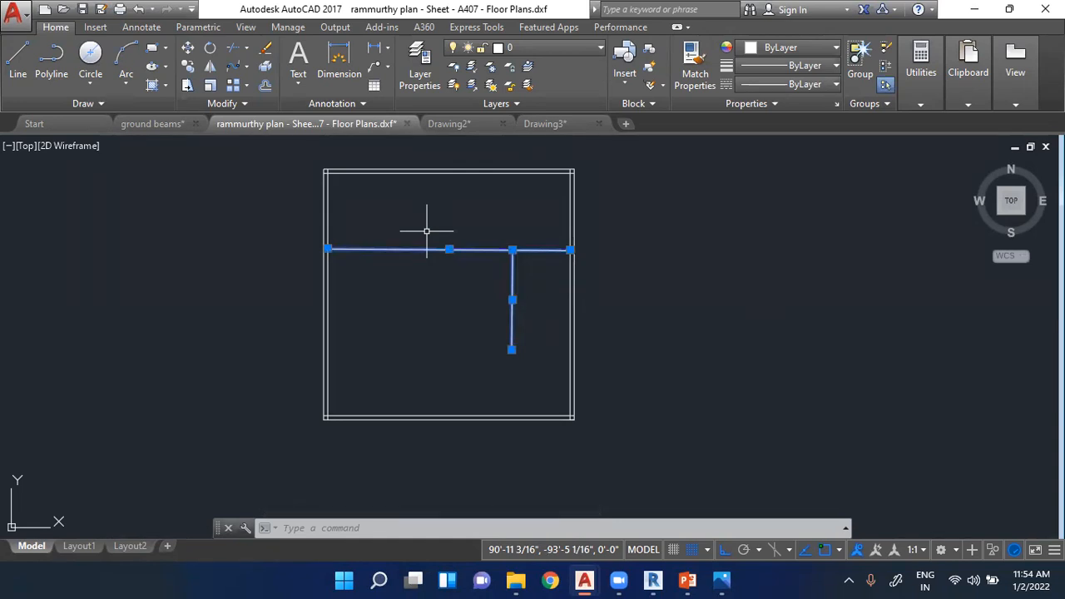
key(Delete)
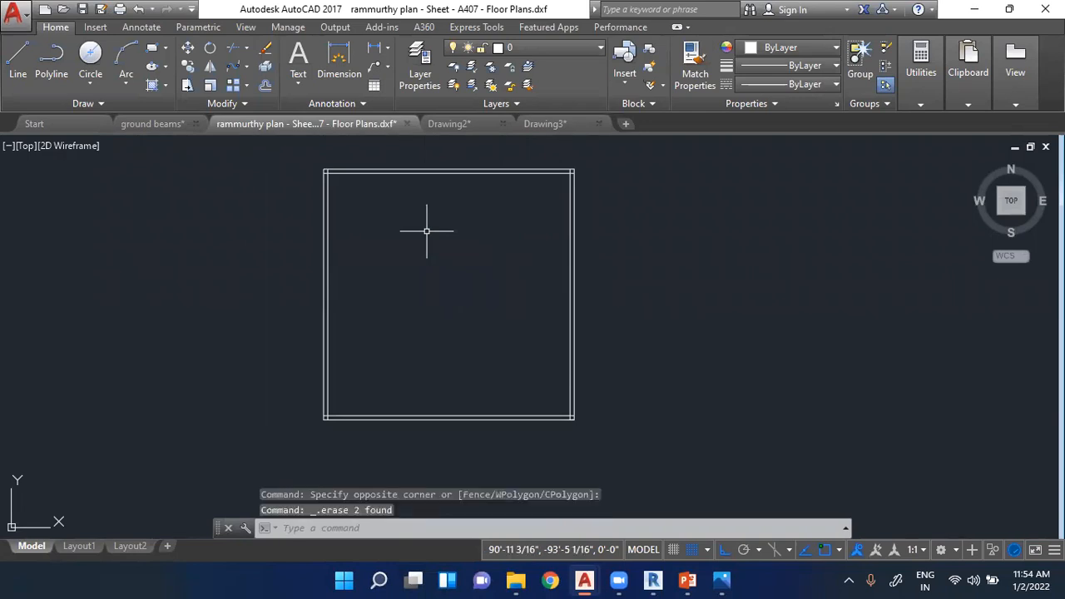
- Start a line at the square's inner upper-left corner and run it 12' down along the inner left wall line
click(18, 58)
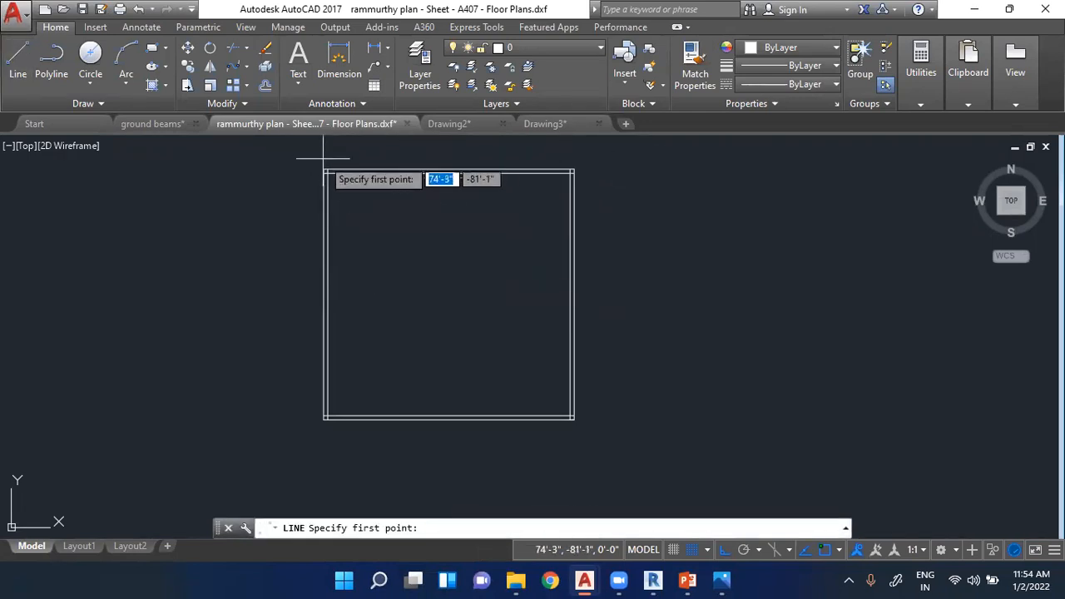
scroll(316, 173, up, 2)
click(316, 172)
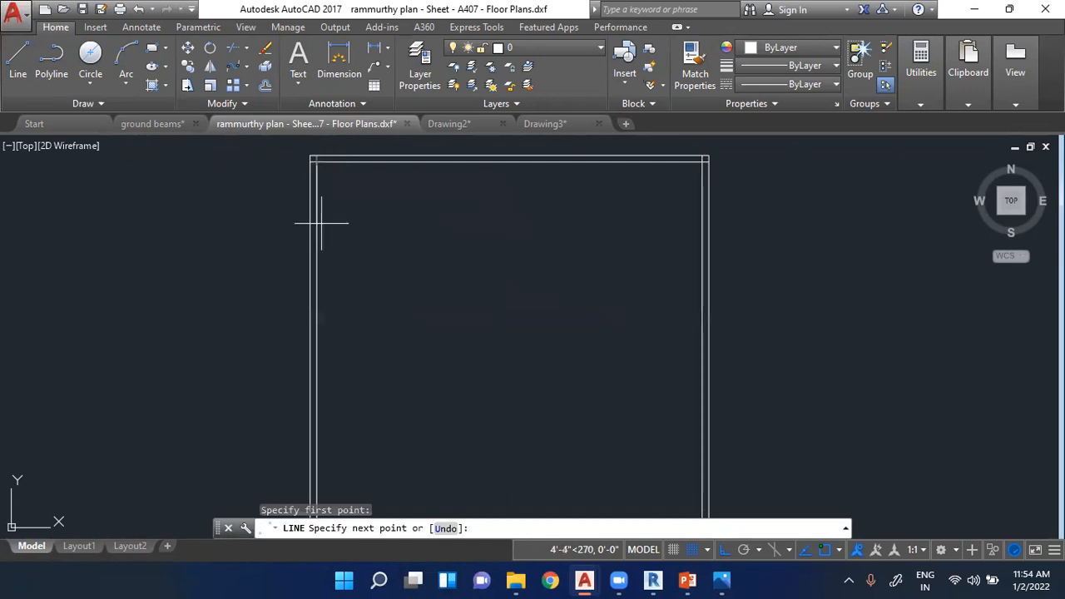
click(316, 345)
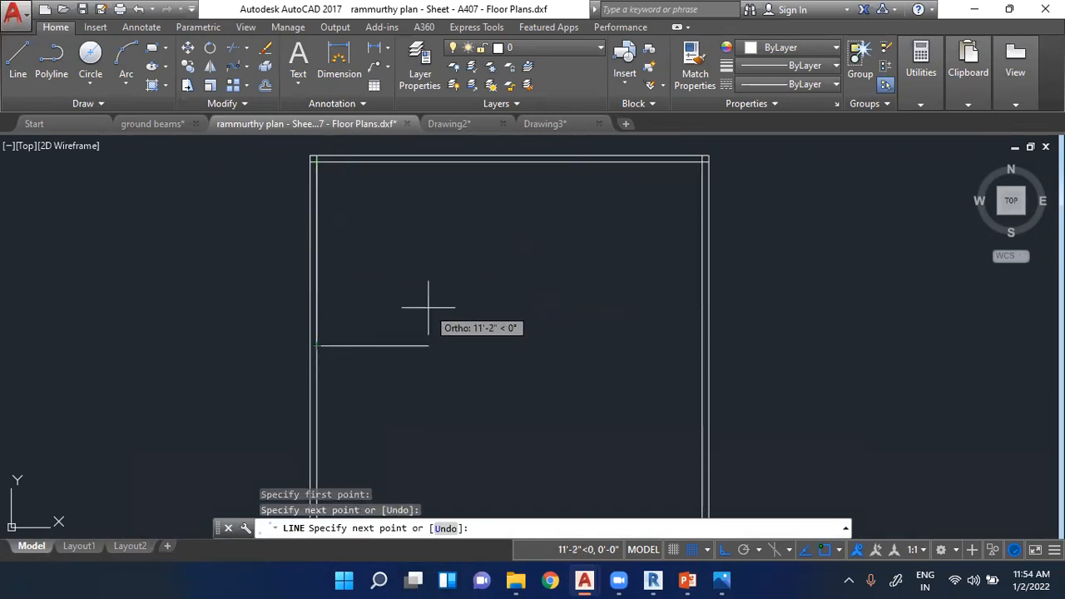
key(ctrl+z)
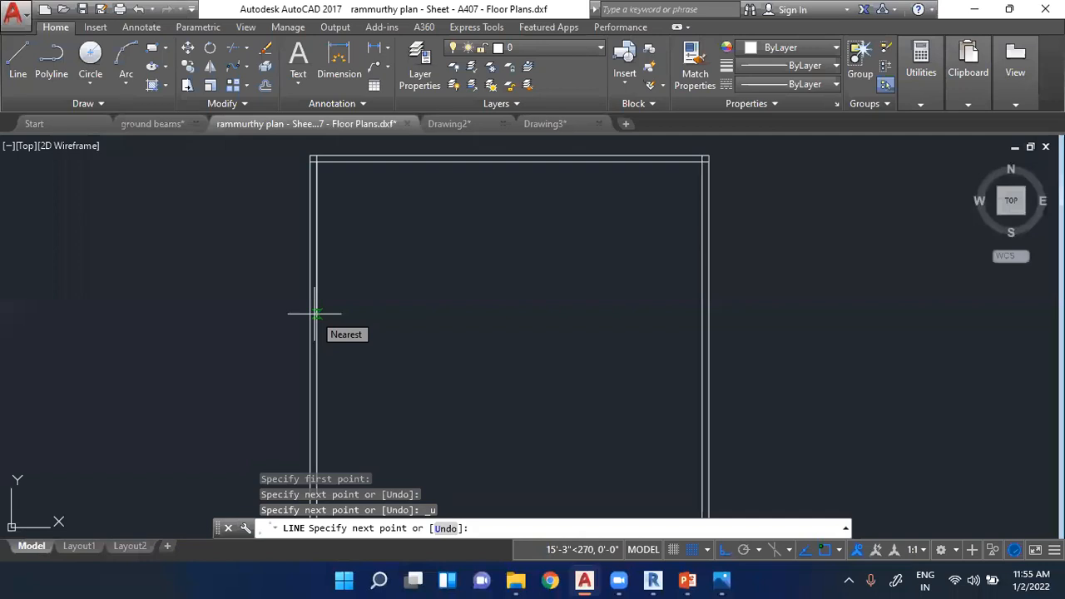
text(12')
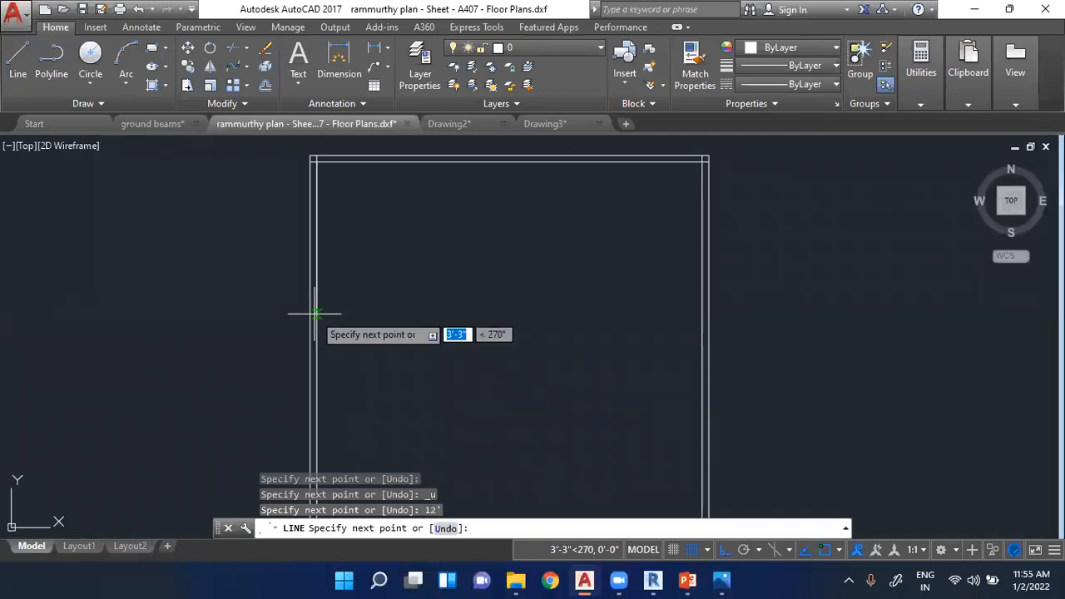
key(Return)
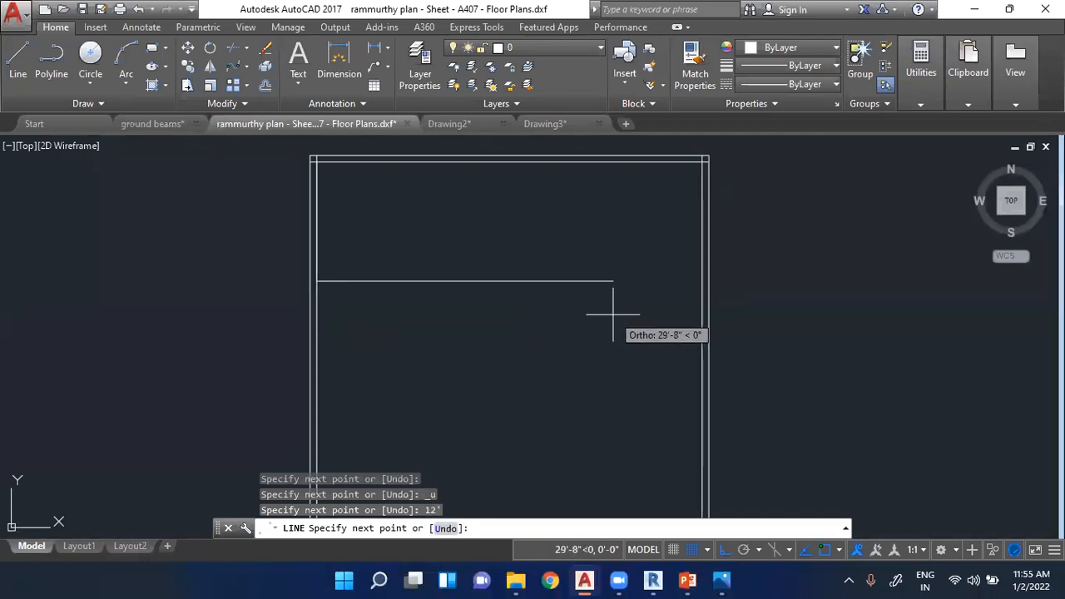
text(12')
- Continue the line 12' to the right and 12' up to the inner top wall line, completing the corner room's outline
key(Return)
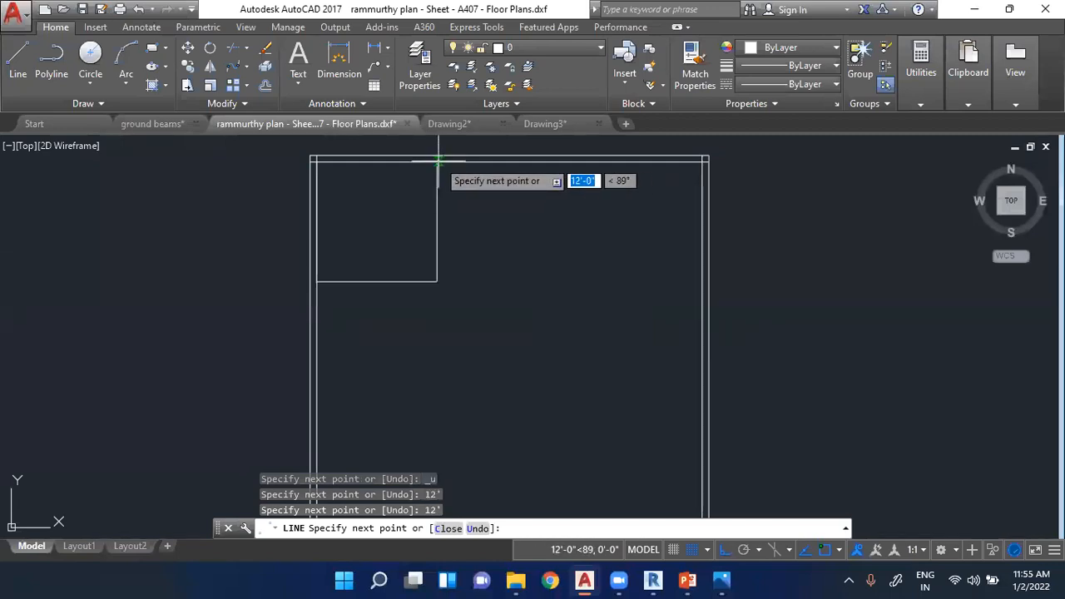
scroll(436, 287, down, 2)
text(12')
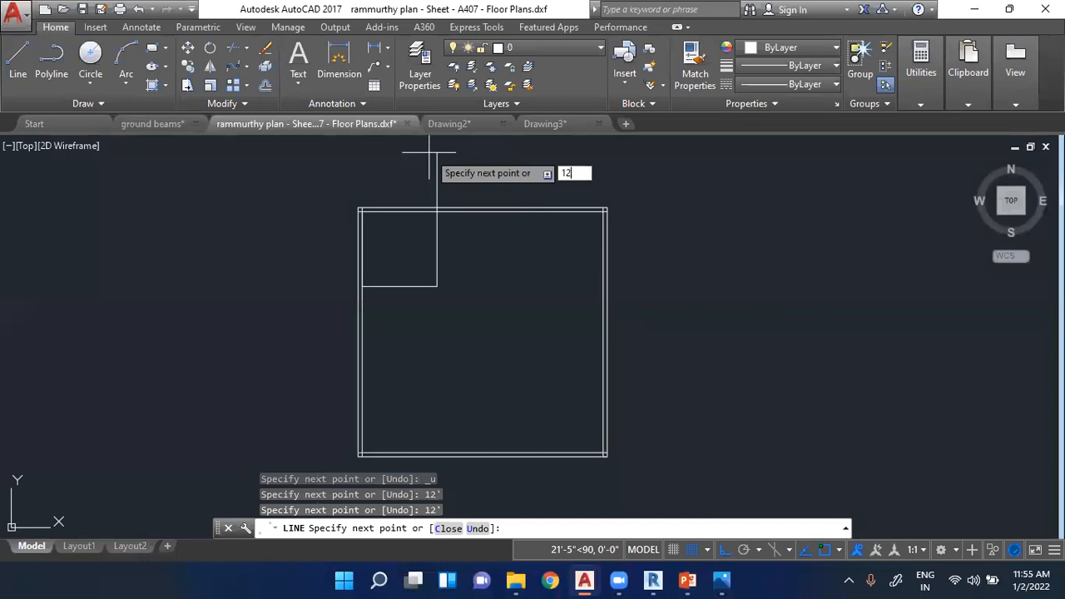
key(Return)
key(Escape)
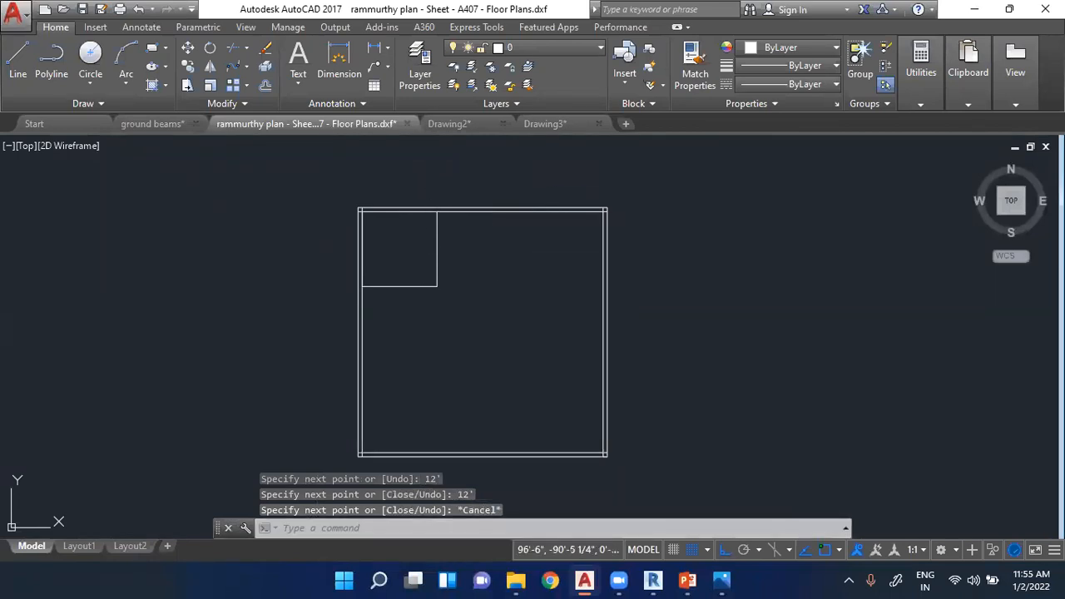
key(Escape)
key(Escape)
- Draw the corner room's lower outer wall line 6" below its bottom line, extending it 6" beyond the room's right edge
scroll(486, 295, up, 2)
click(17, 62)
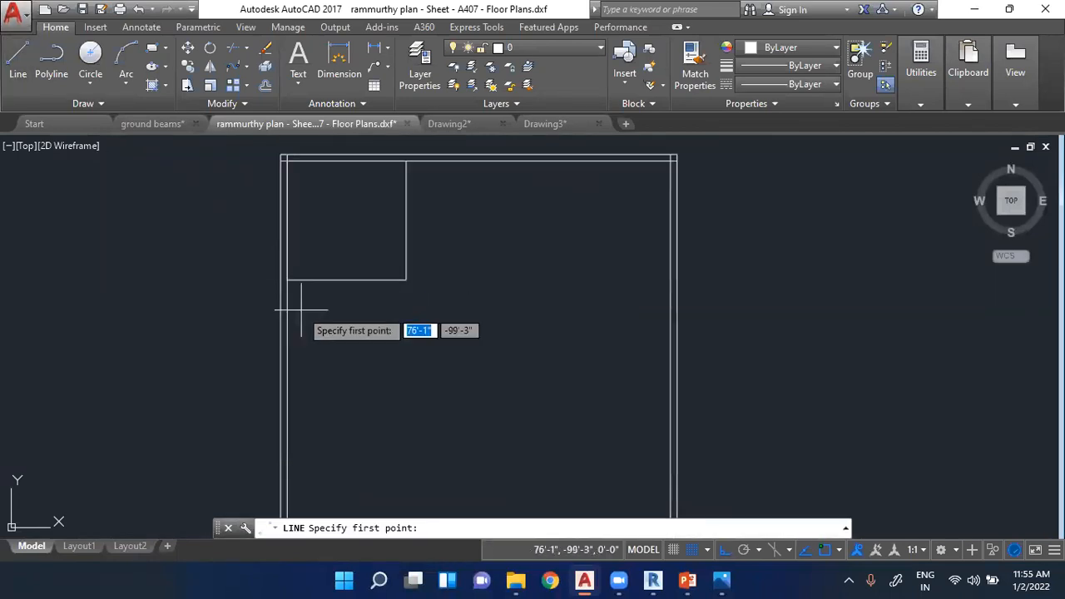
scroll(299, 304, up, 3)
click(261, 235)
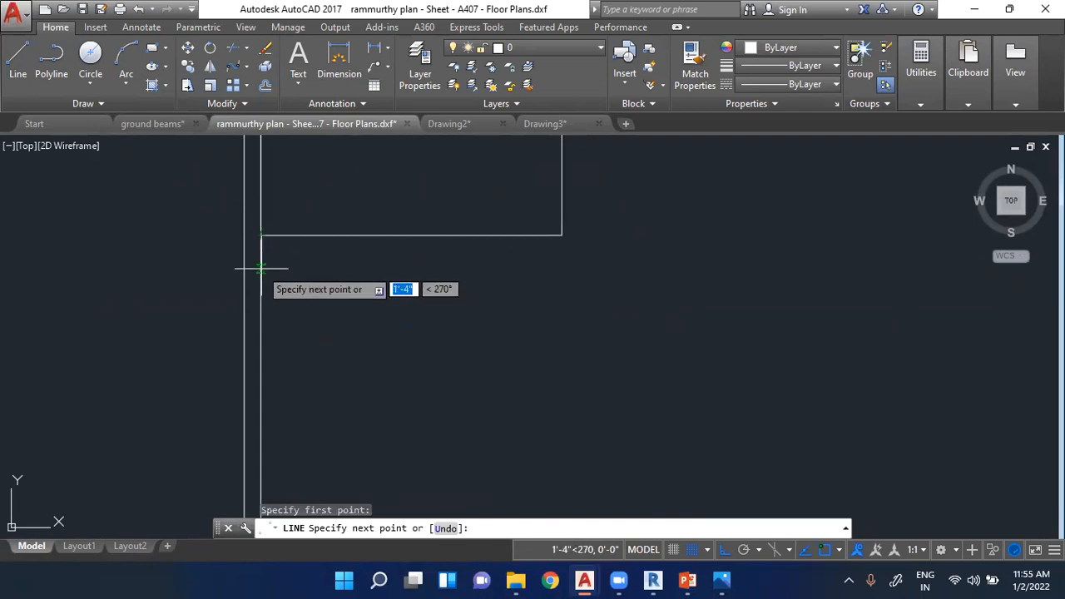
text(6)
key(Return)
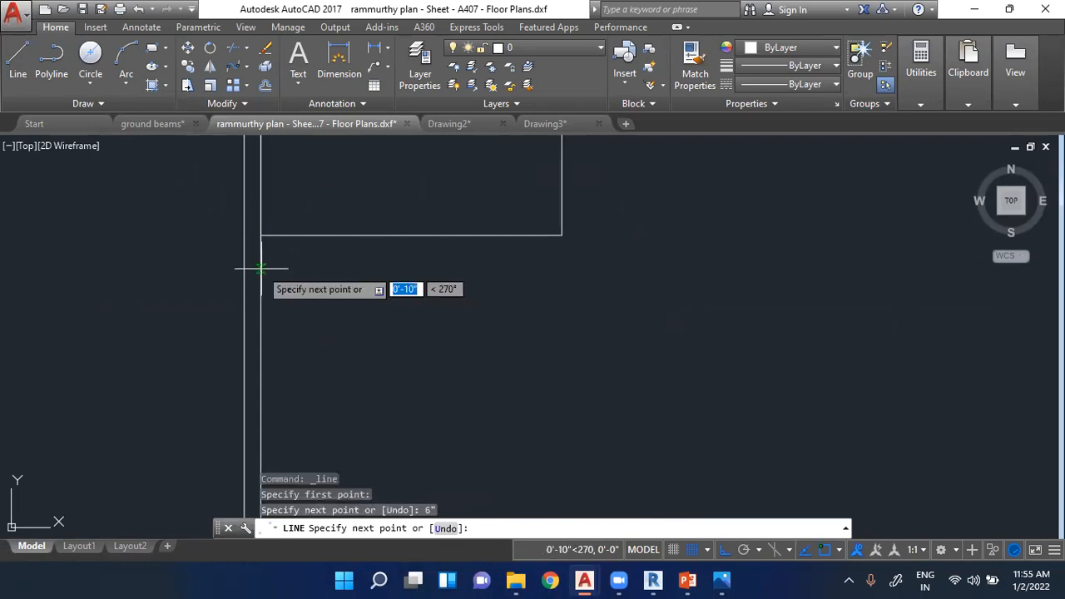
click(562, 246)
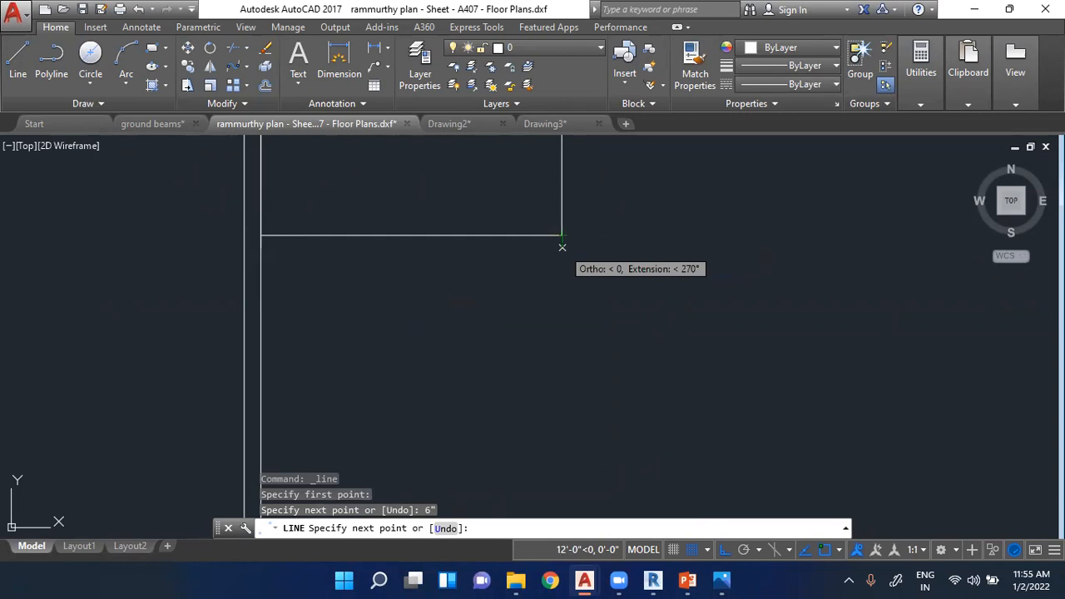
text(6)
key(Return)
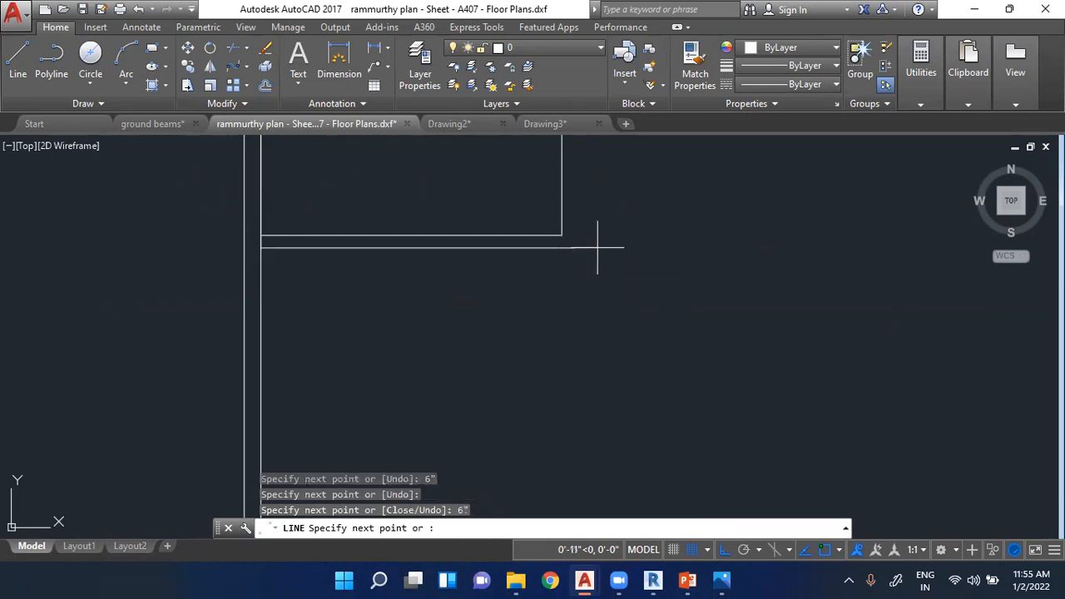
- Continue the outer wall line vertically up the room's right side past the square's top wall, and end the line
scroll(557, 302, down, 2)
scroll(560, 298, down, 1)
scroll(575, 148, up, 1)
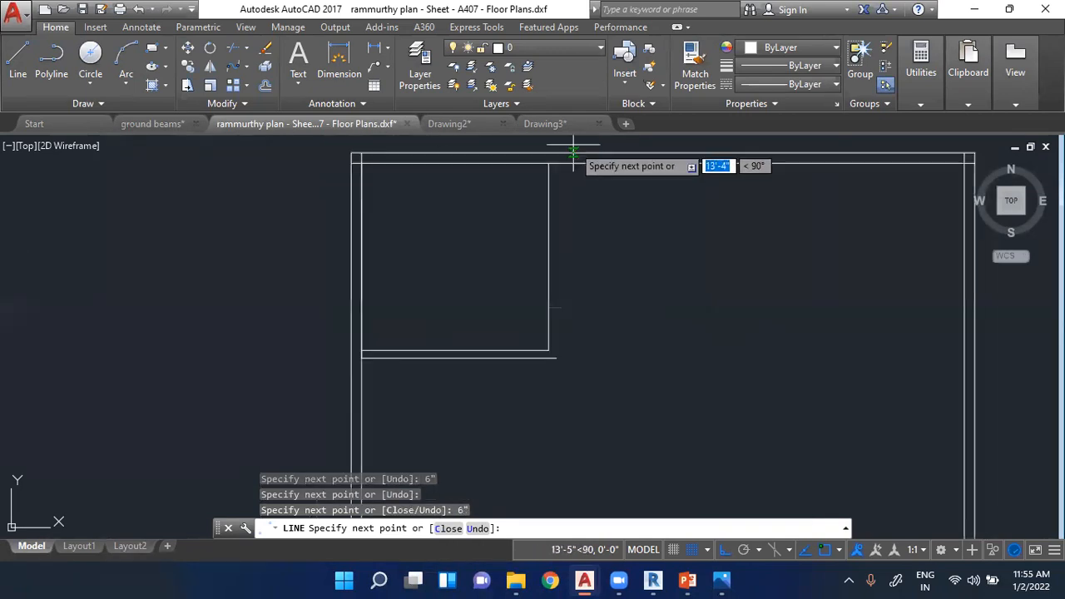
scroll(521, 416, down, 1)
key(Escape)
key(Escape)
key(Escape)
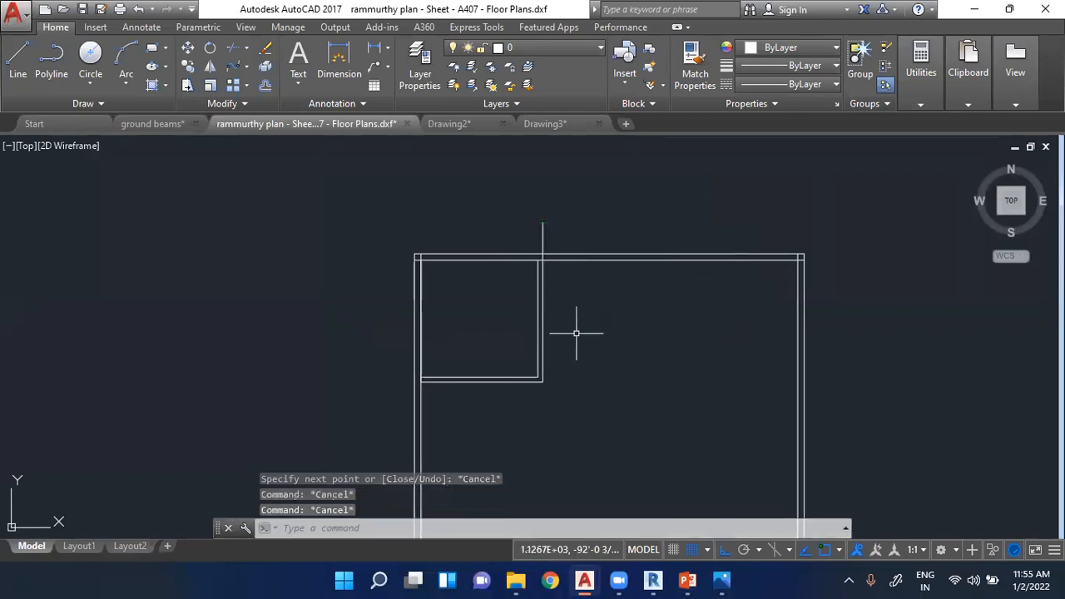
- Trim the vertical partition line back to the inner top wall line, removing the parts within and above the top wall
scroll(588, 194, up, 3)
scroll(504, 367, up, 4)
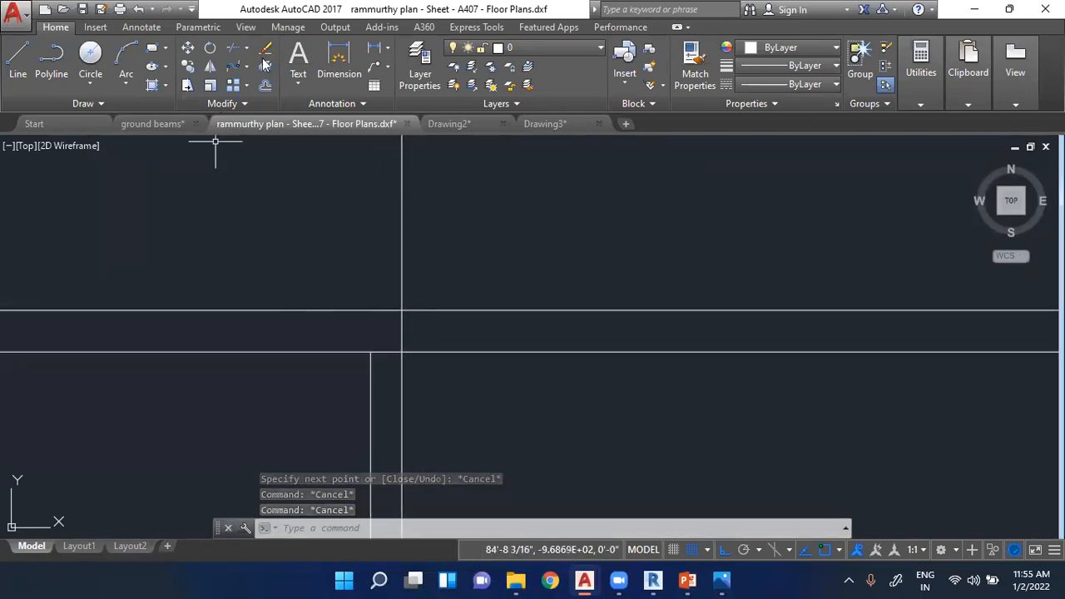
click(234, 50)
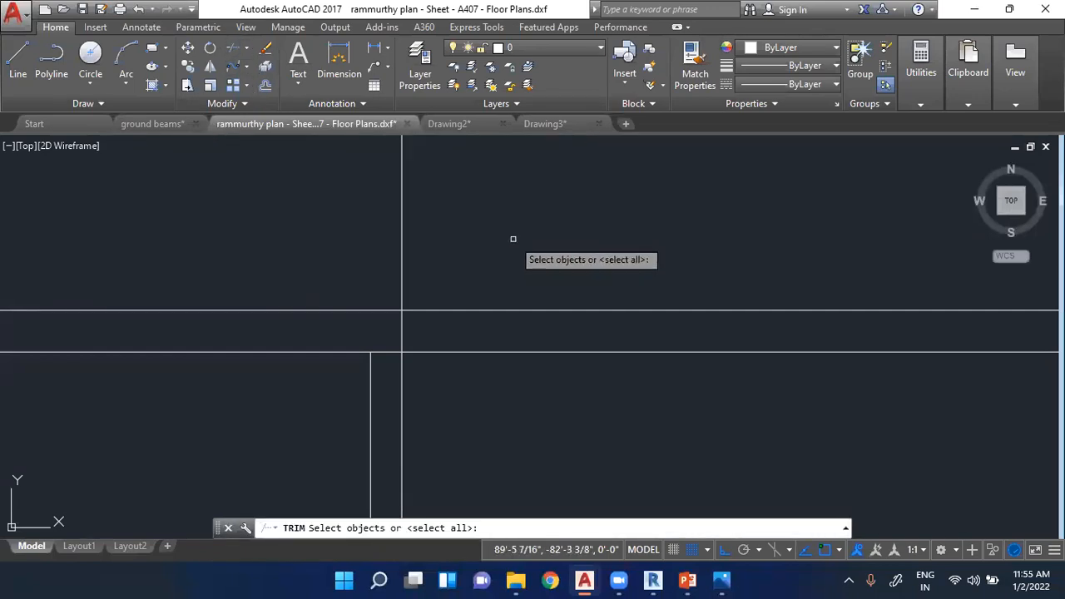
key(Return)
scroll(435, 339, down, 2)
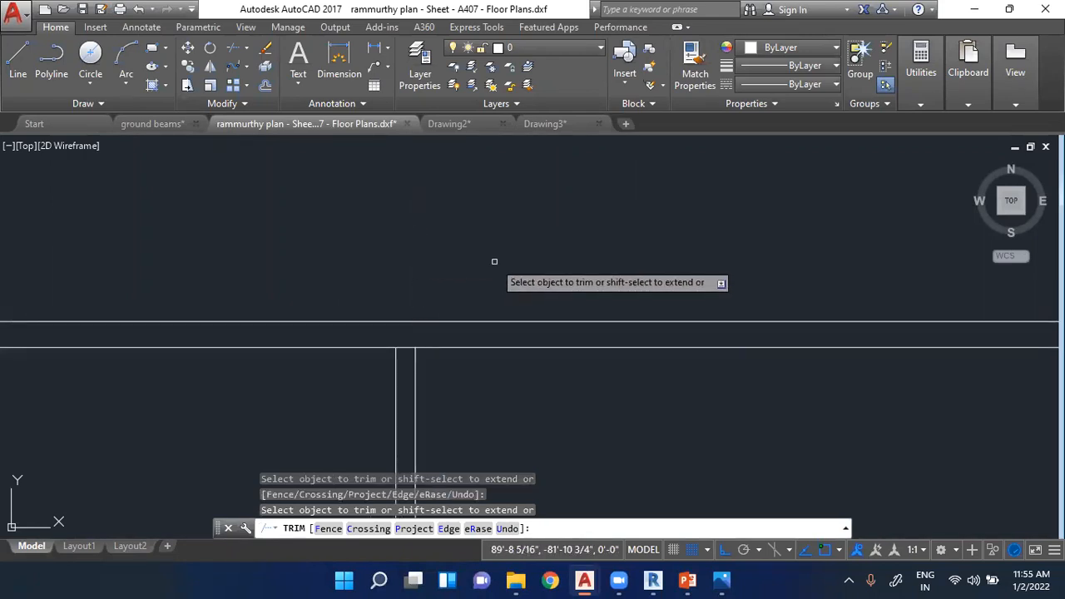
scroll(494, 262, down, 2)
key(Escape)
scroll(380, 255, down, 2)
scroll(431, 383, up, 2)
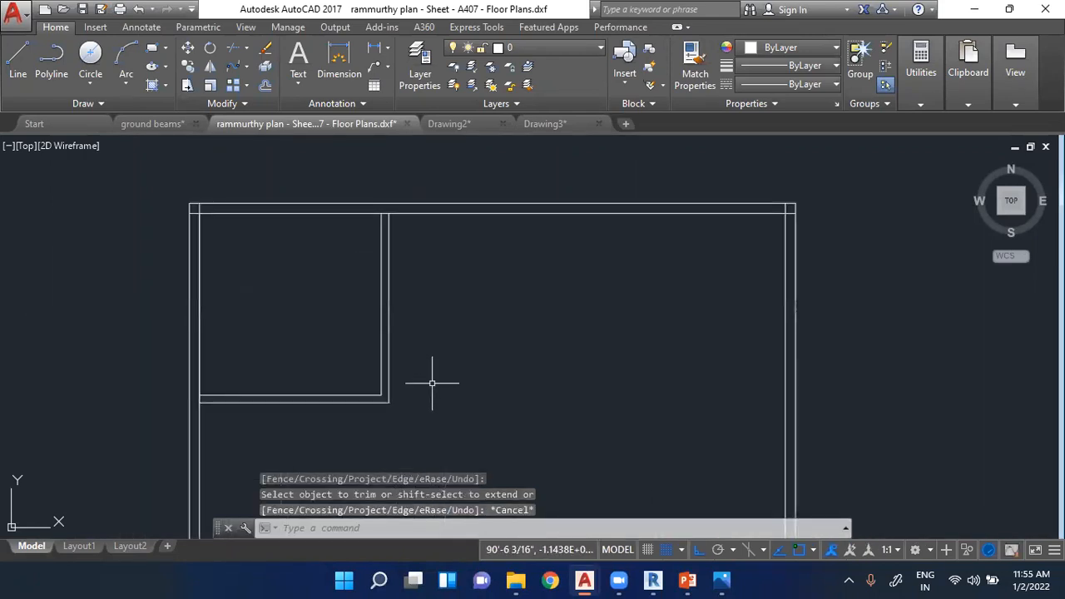
- Draw a line 14' down the inner right wall line from the square's inner top-right corner
click(18, 62)
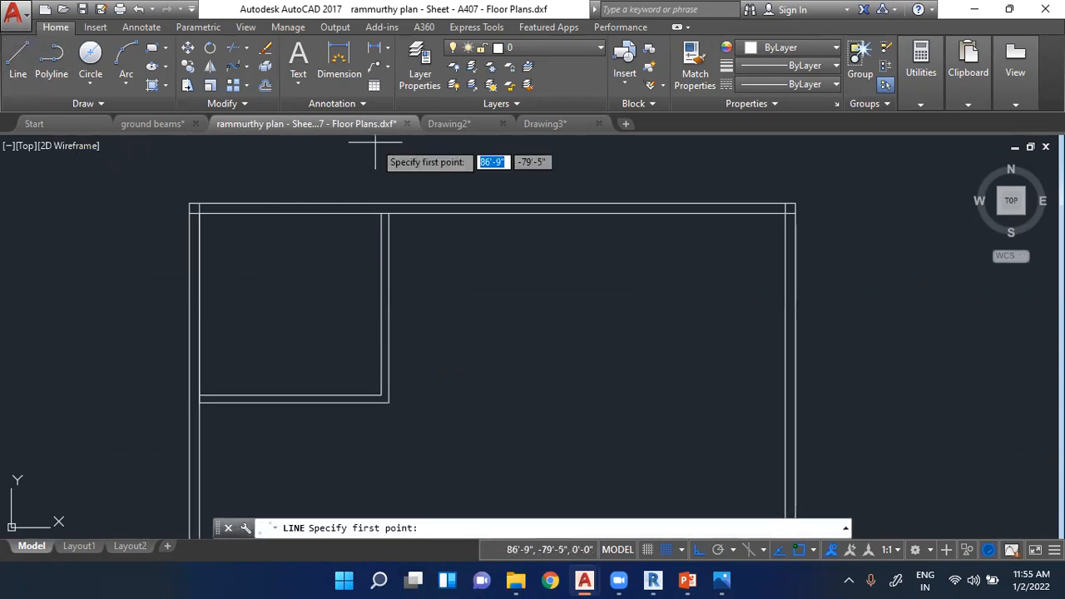
scroll(488, 231, down, 3)
scroll(507, 157, up, 3)
scroll(441, 213, down, 3)
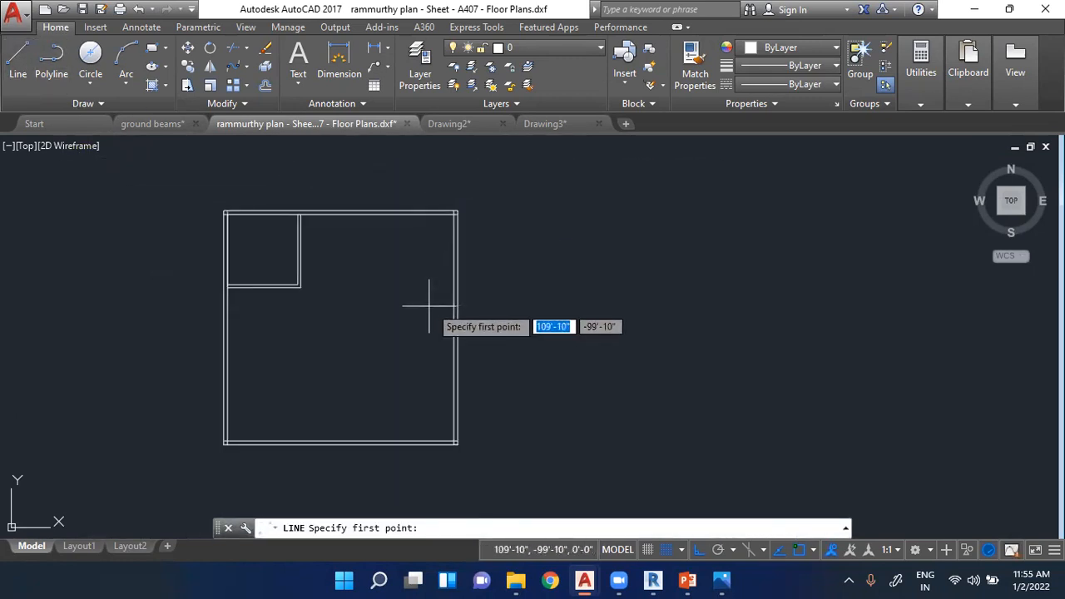
scroll(428, 242, up, 2)
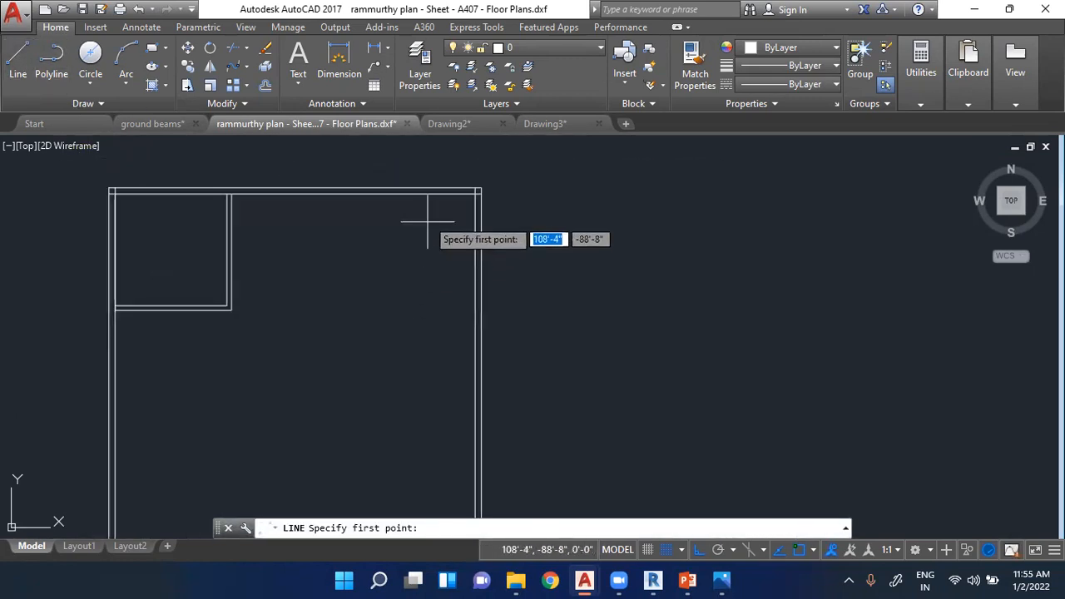
click(479, 191)
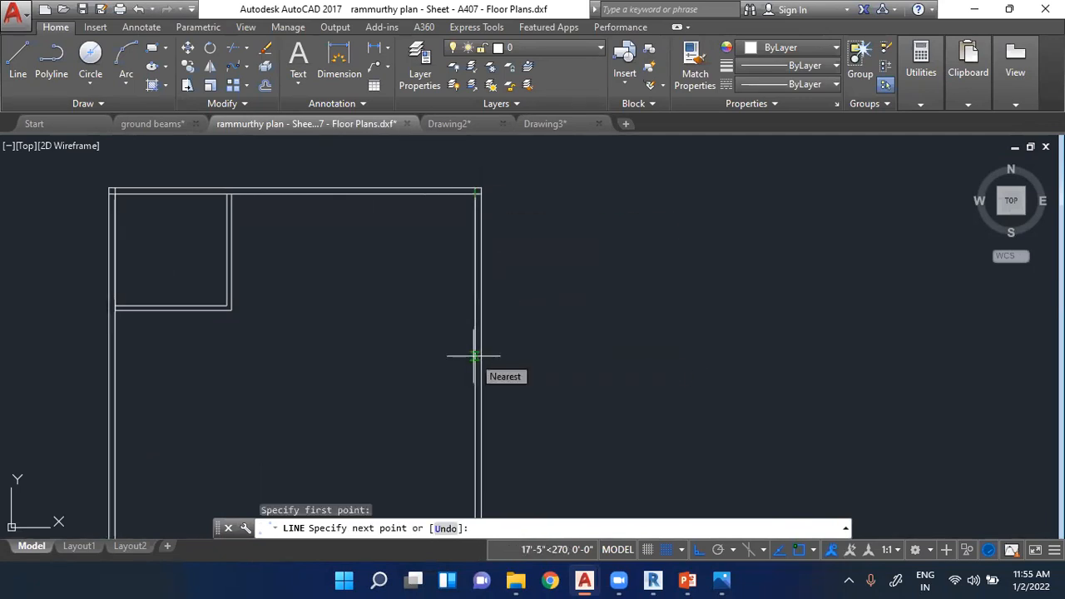
text(14)
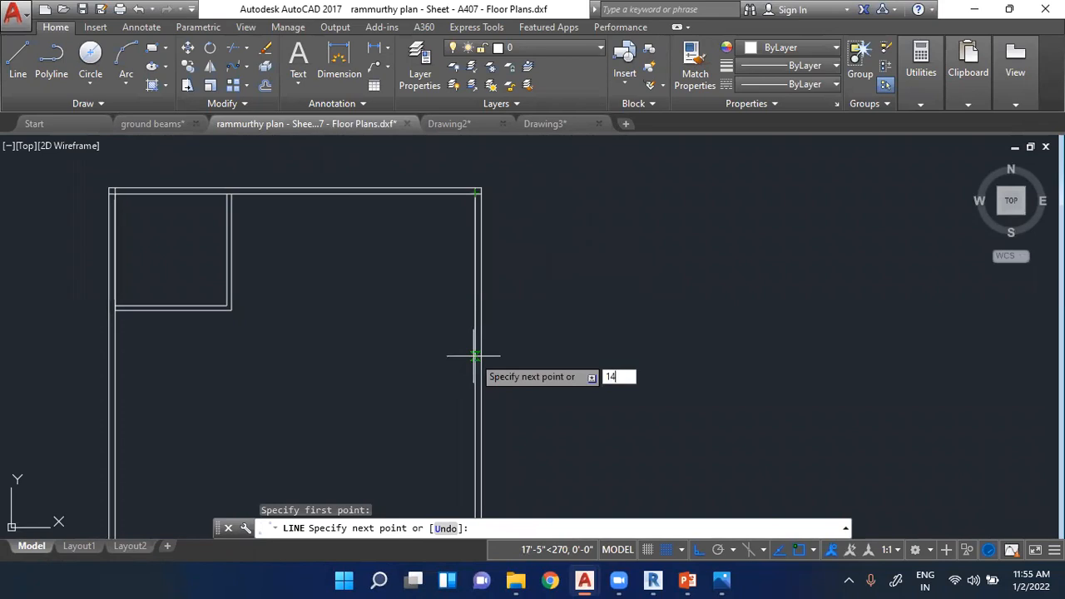
text(')
key(Return)
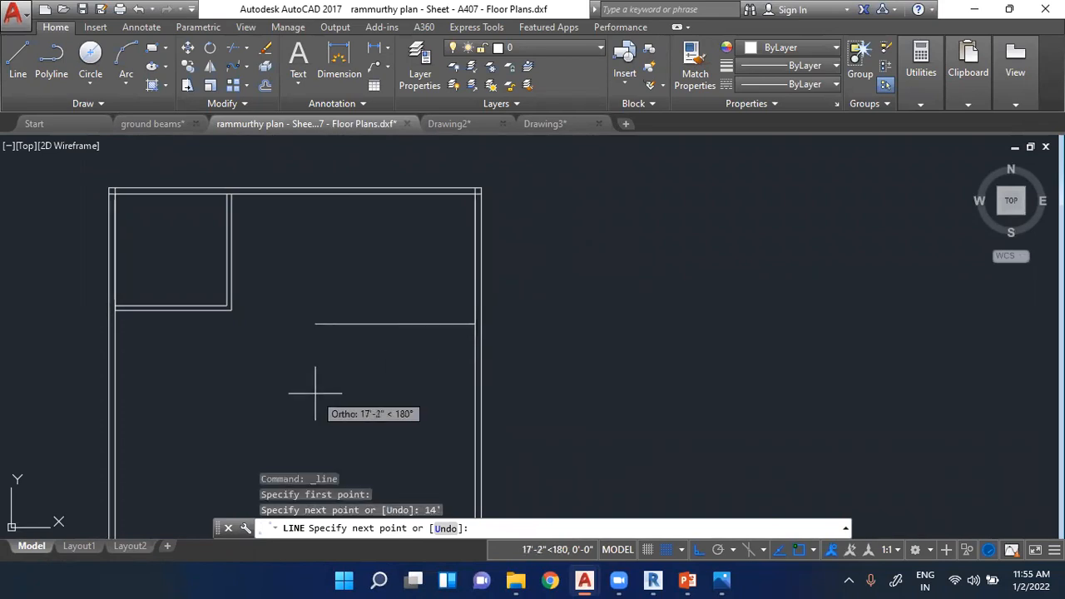
- Continue the line 14' to the left and vertically up past the square's top wall, and end the line
text(14)
key(Return)
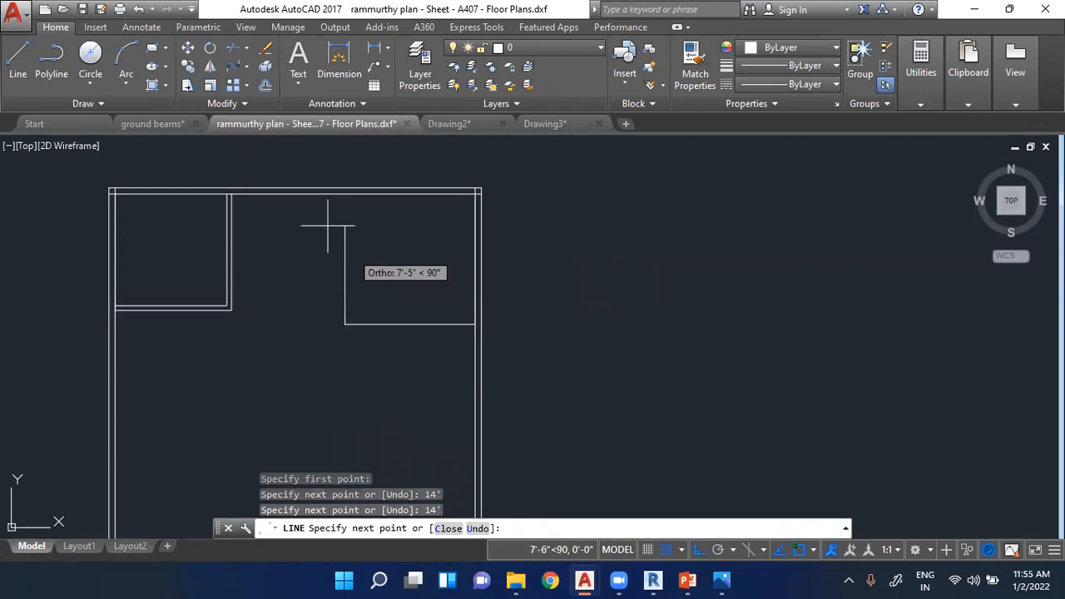
click(353, 174)
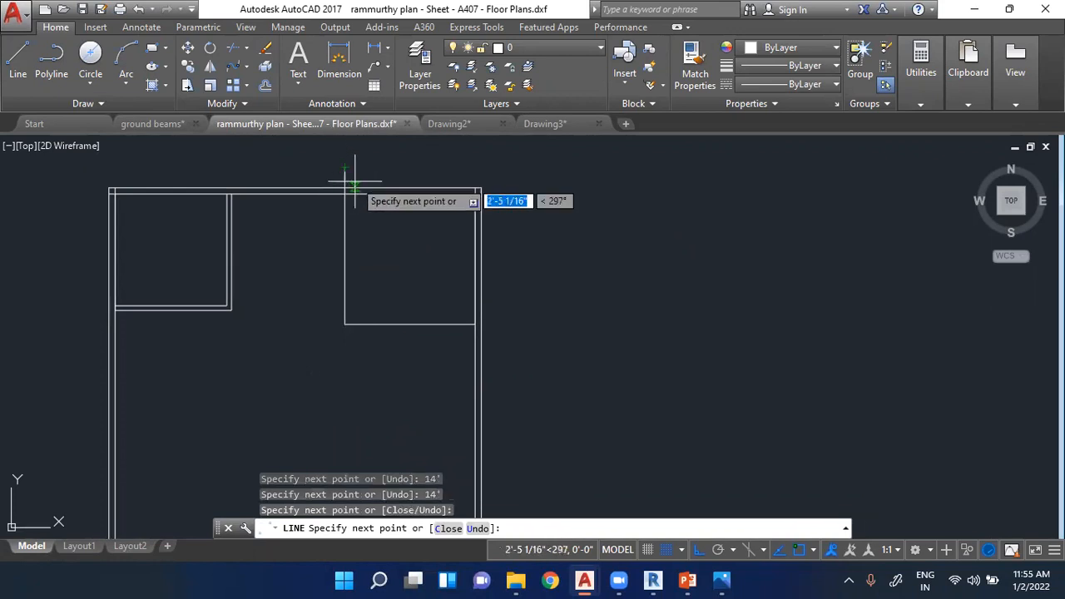
key(Return)
- Draw a line 6" down from the 14' room's lower right corner and 14' left to align with its left edge
key(Return)
scroll(469, 329, up, 4)
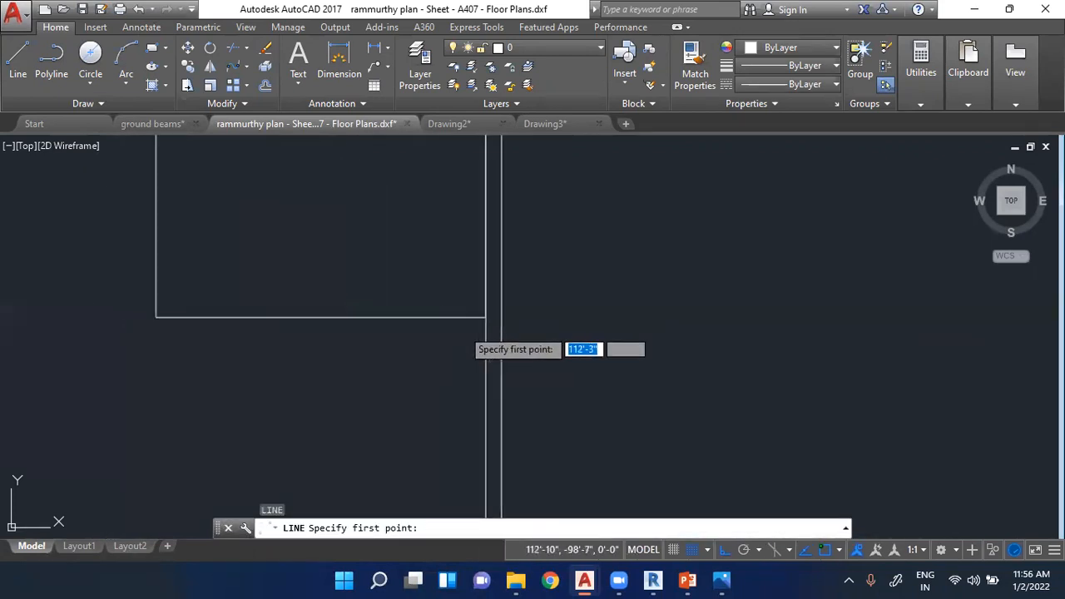
click(486, 318)
text(6)
key(Return)
scroll(209, 352, down, 2)
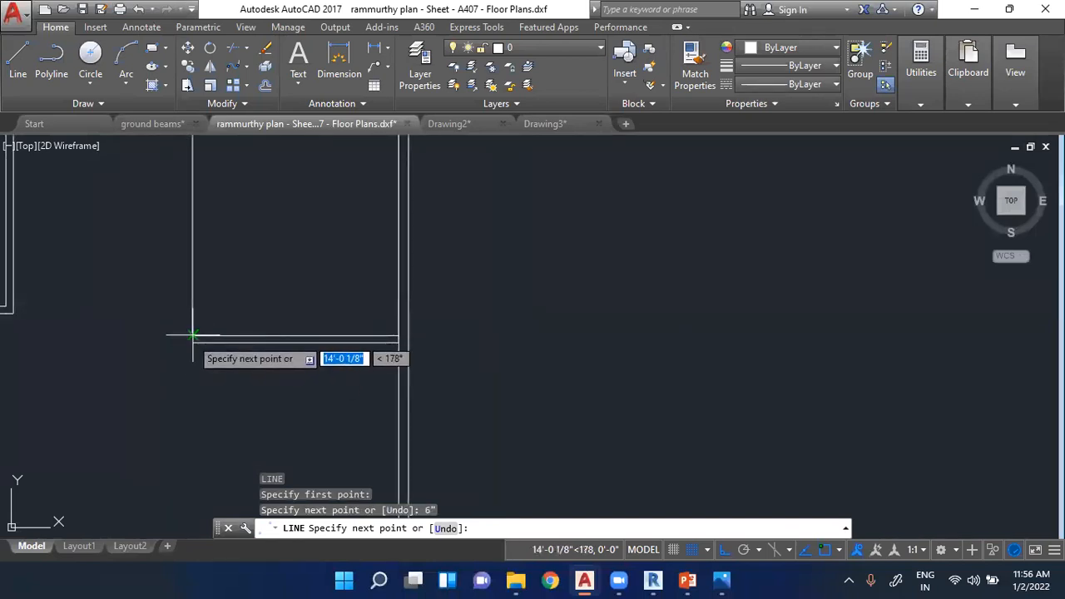
scroll(175, 360, up, 3)
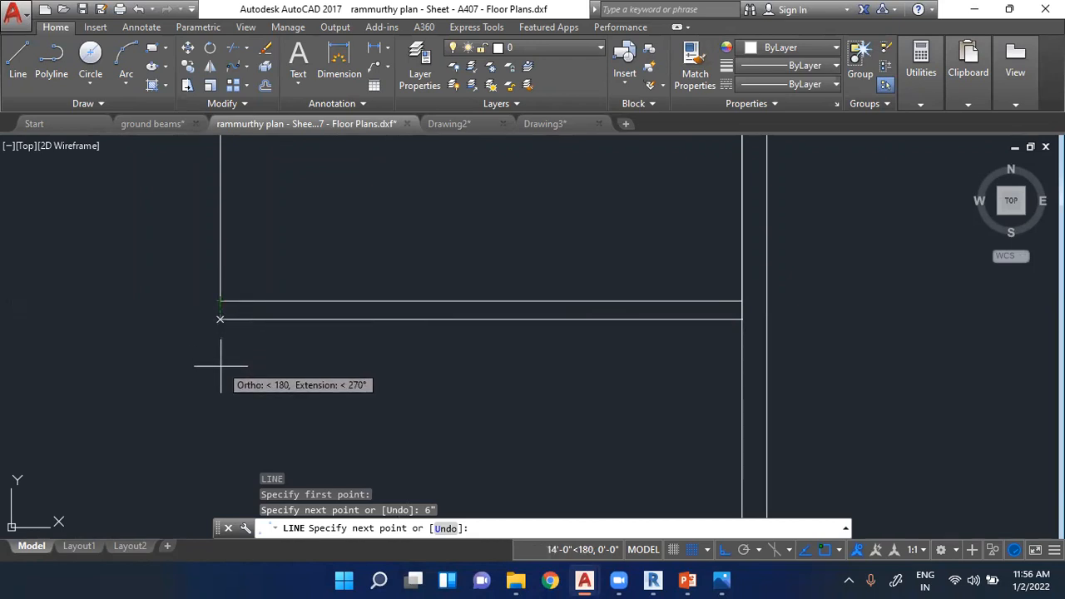
click(221, 317)
- Extend the lower outer wall line 6" further left, continue it up past the square's top wall, and end the line
scroll(638, 361, down, 1)
scroll(442, 352, up, 3)
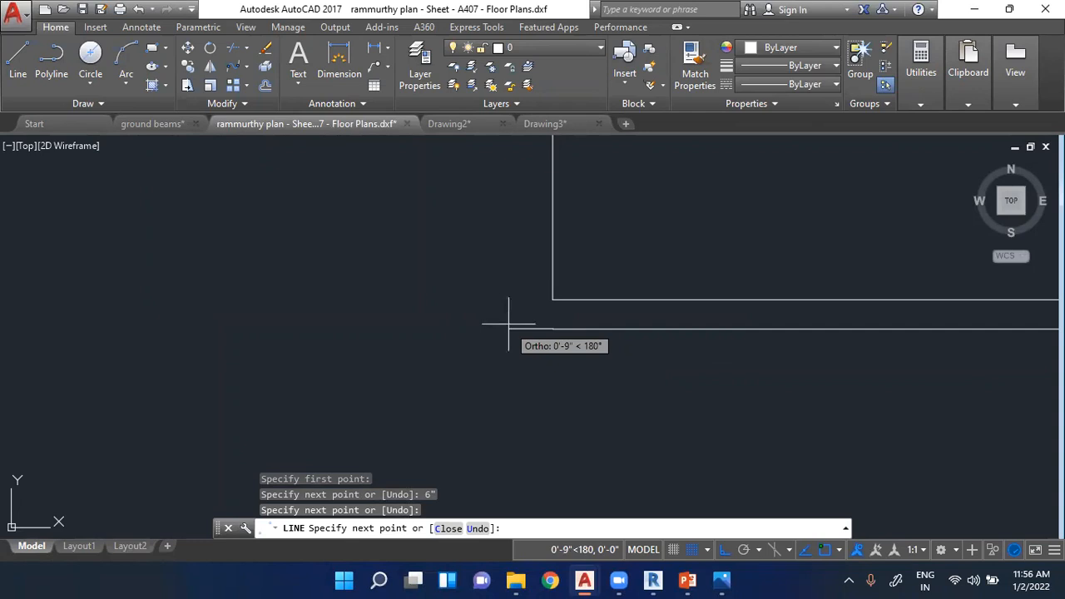
text(6)
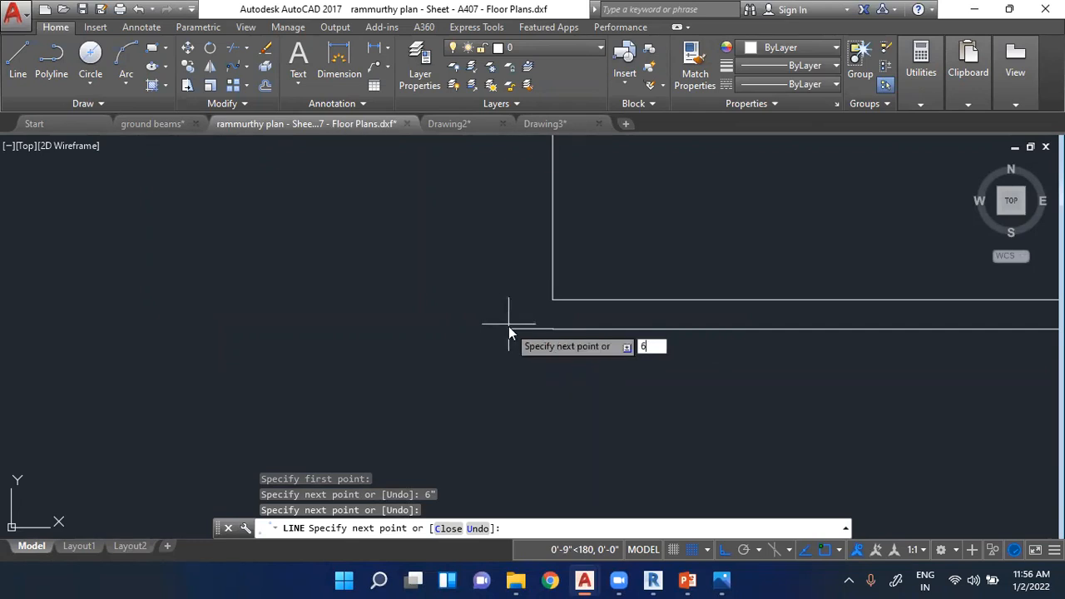
text(")
key(Return)
scroll(504, 333, down, 5)
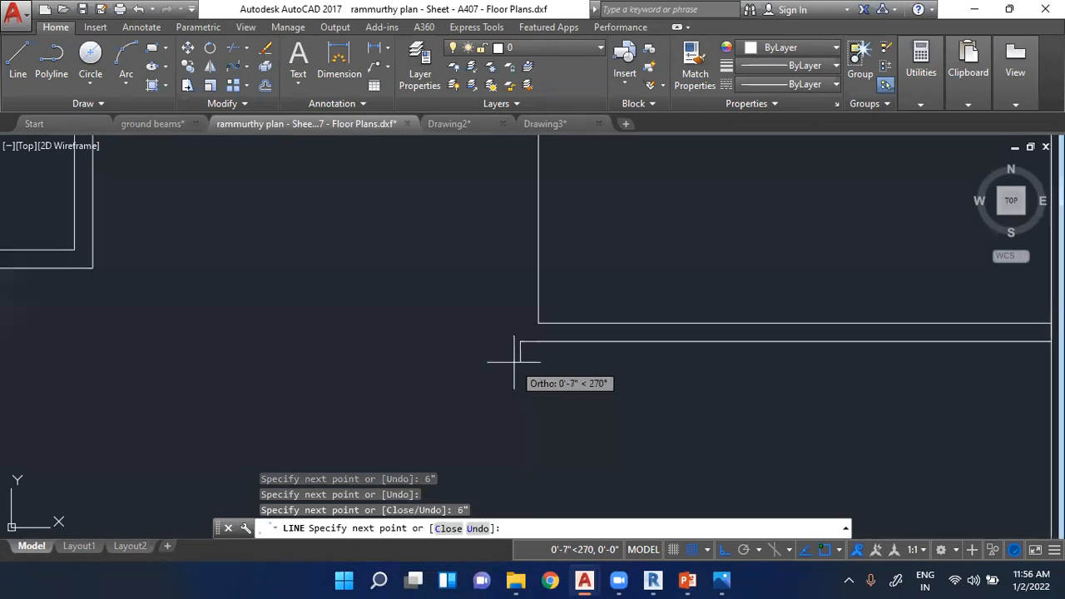
click(510, 180)
scroll(554, 177, up, 4)
key(Escape)
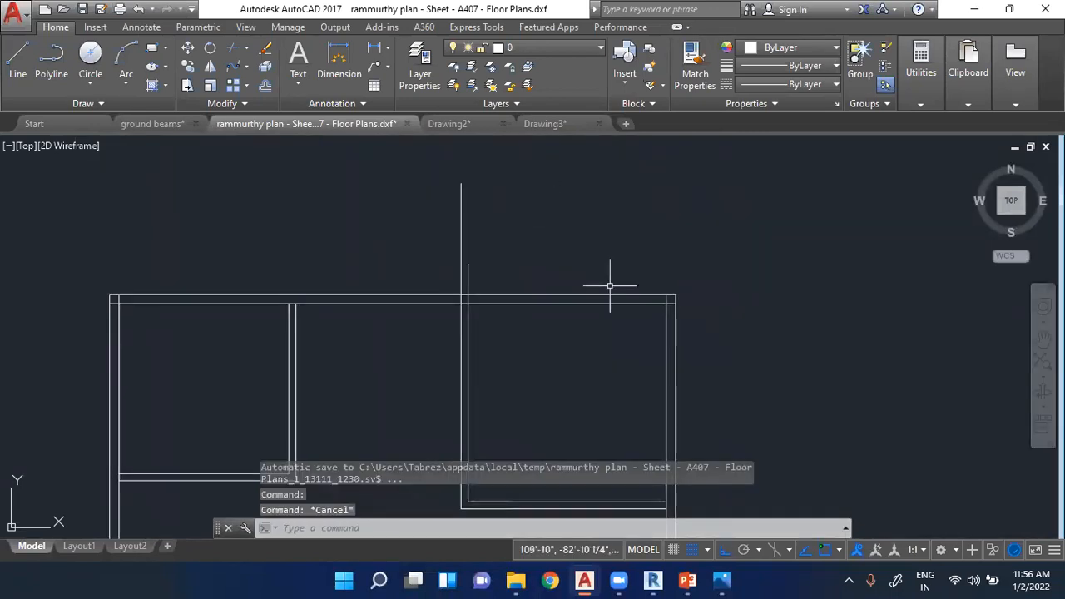
- Trim both vertical partition lines of the 14' room where they run past the square's top wall
scroll(504, 242, down, 4)
scroll(488, 257, up, 4)
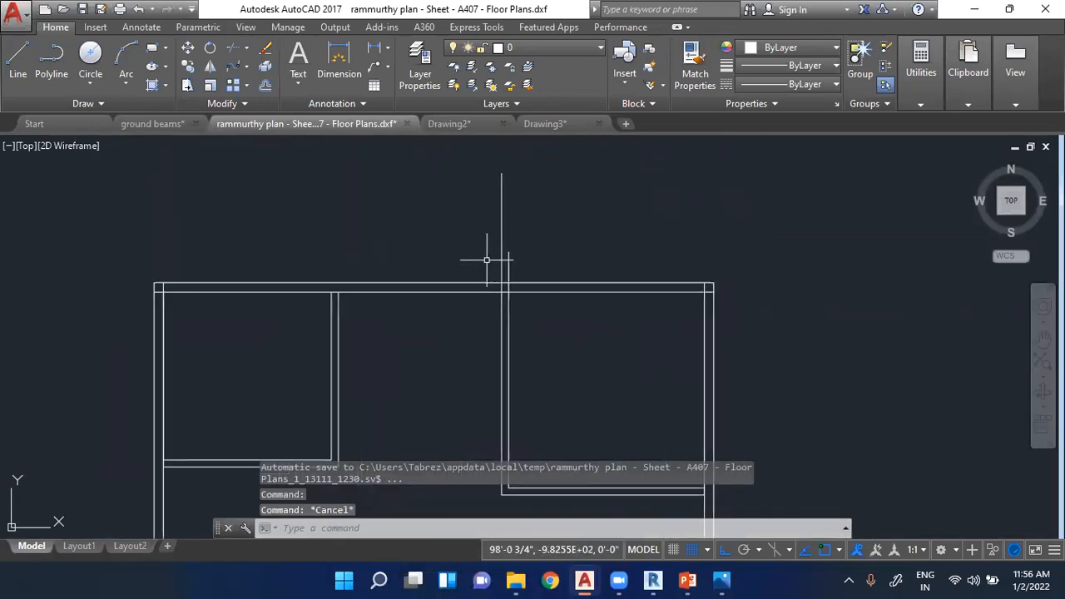
click(233, 48)
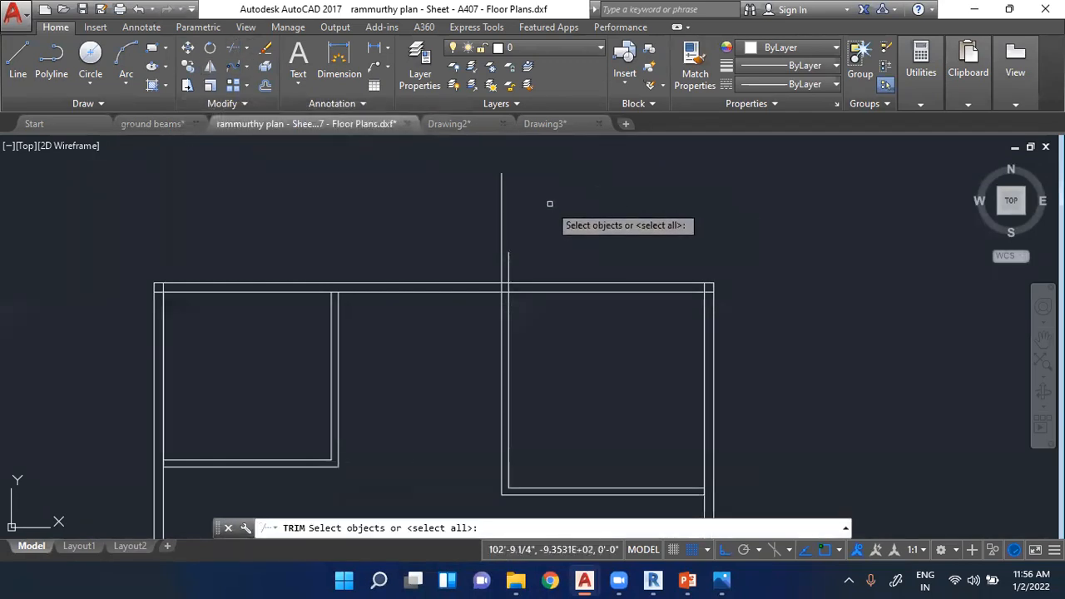
key(Return)
scroll(499, 172, up, 2)
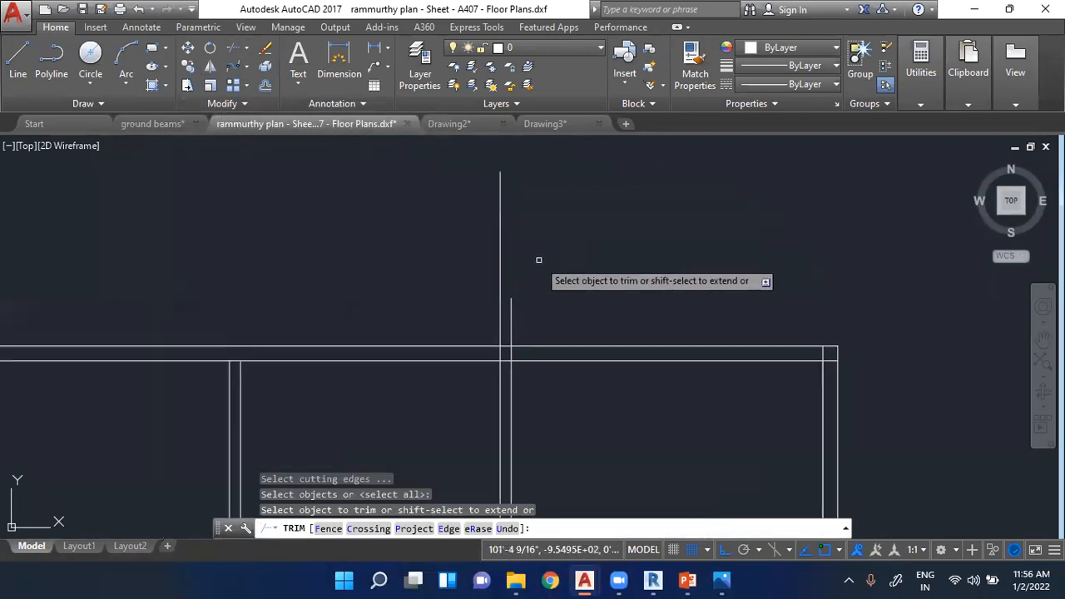
click(501, 256)
click(512, 306)
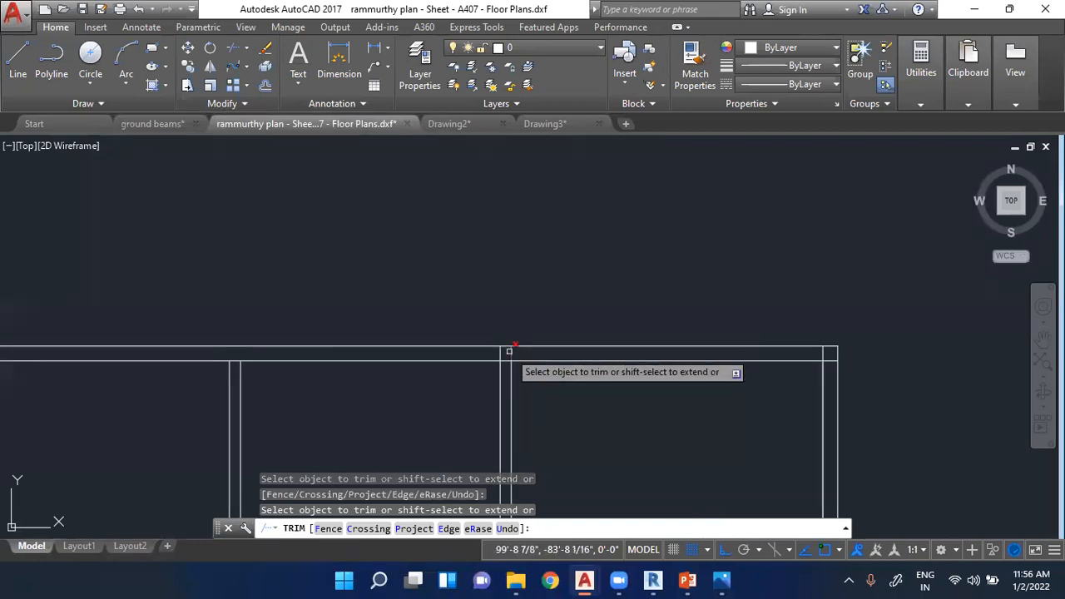
scroll(525, 308, down, 2)
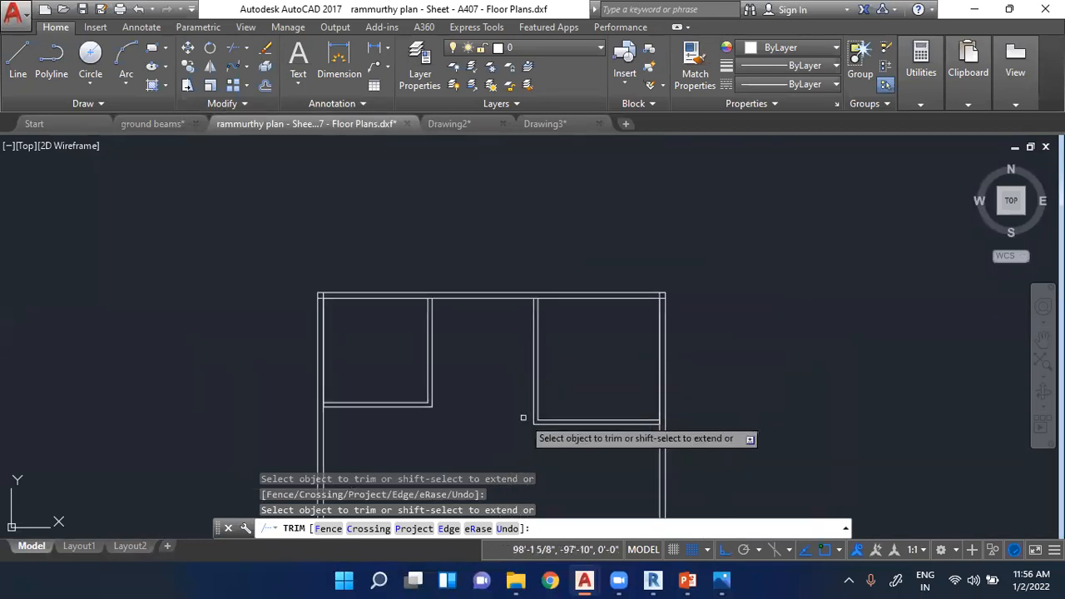
scroll(521, 278, down, 2)
scroll(522, 370, up, 4)
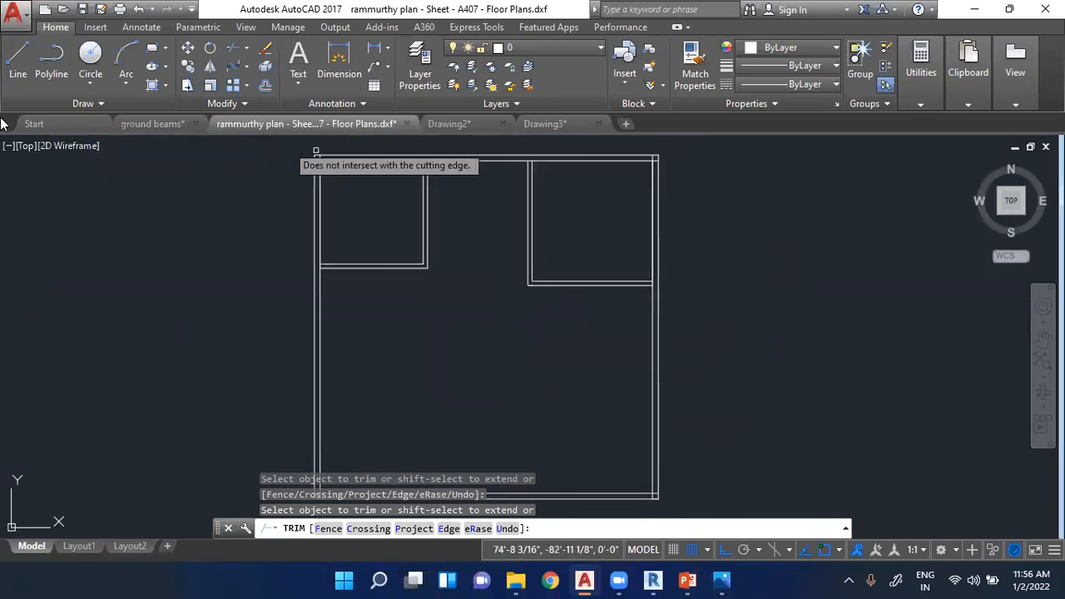
- Draw a line 15' up the inner left wall line from the square's inner bottom-left corner
click(16, 63)
scroll(482, 209, down, 4)
scroll(472, 278, up, 2)
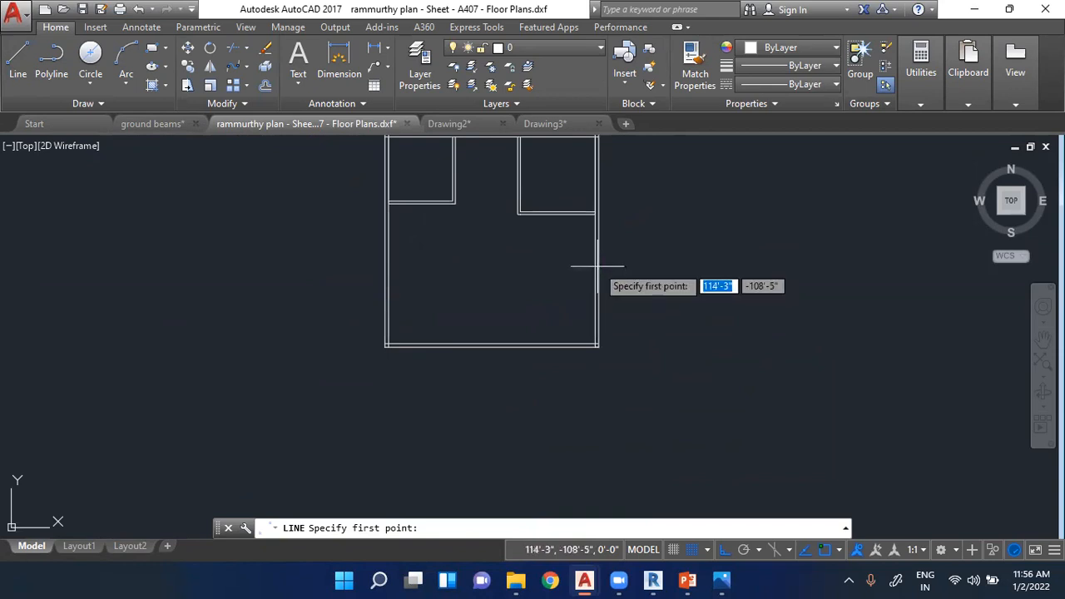
click(388, 343)
scroll(376, 266, up, 4)
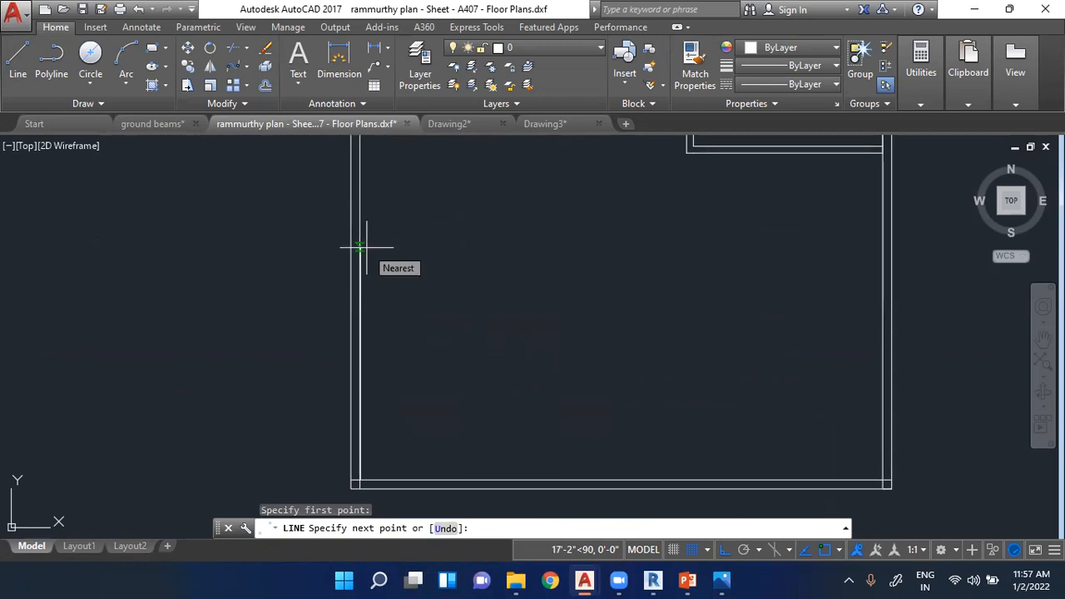
text(15)
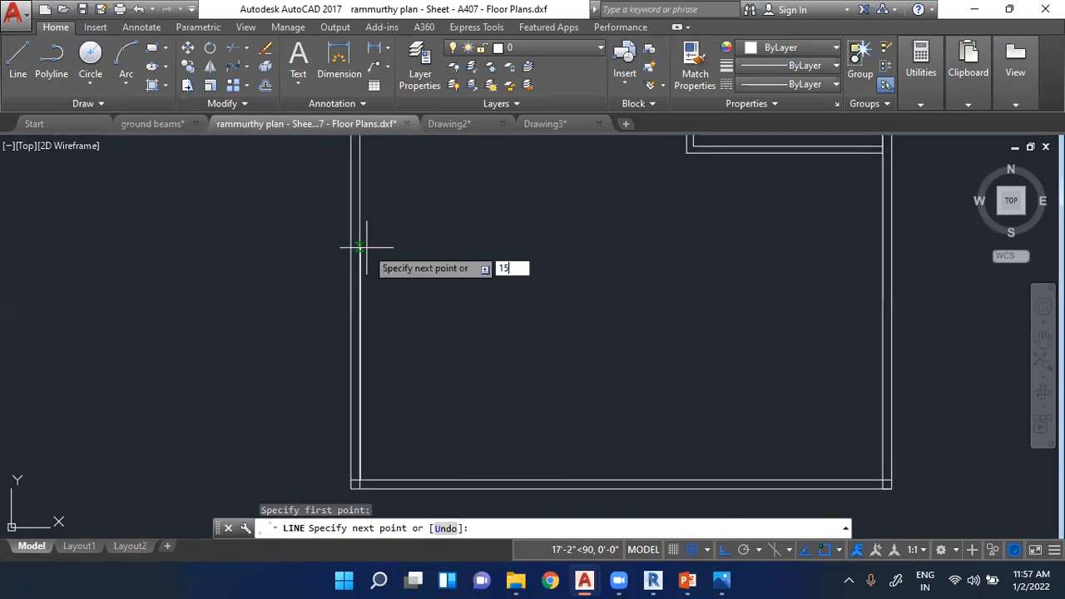
text(')
key(Return)
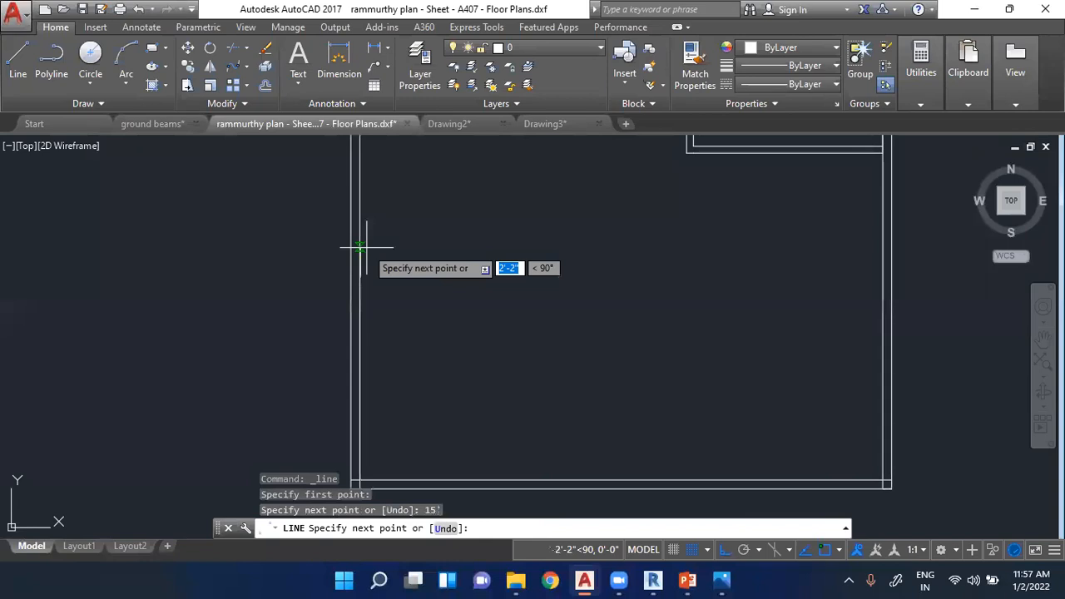
- Continue the line 20' to the right and down to the inner bottom wall line, completing the lower-left room's outline
text(20')
key(Return)
scroll(637, 312, down, 2)
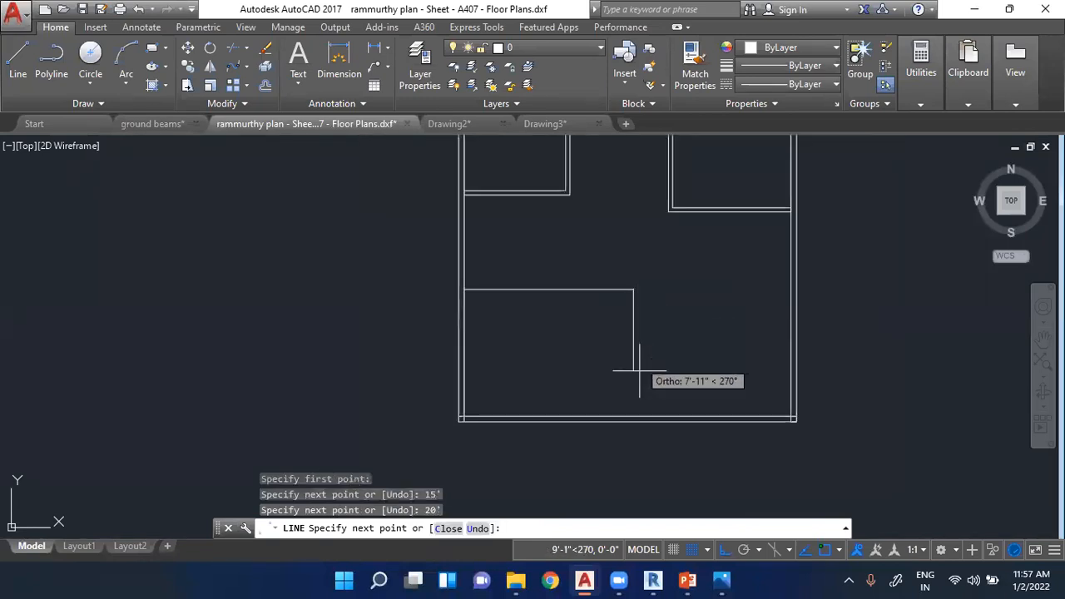
click(633, 415)
key(Return)
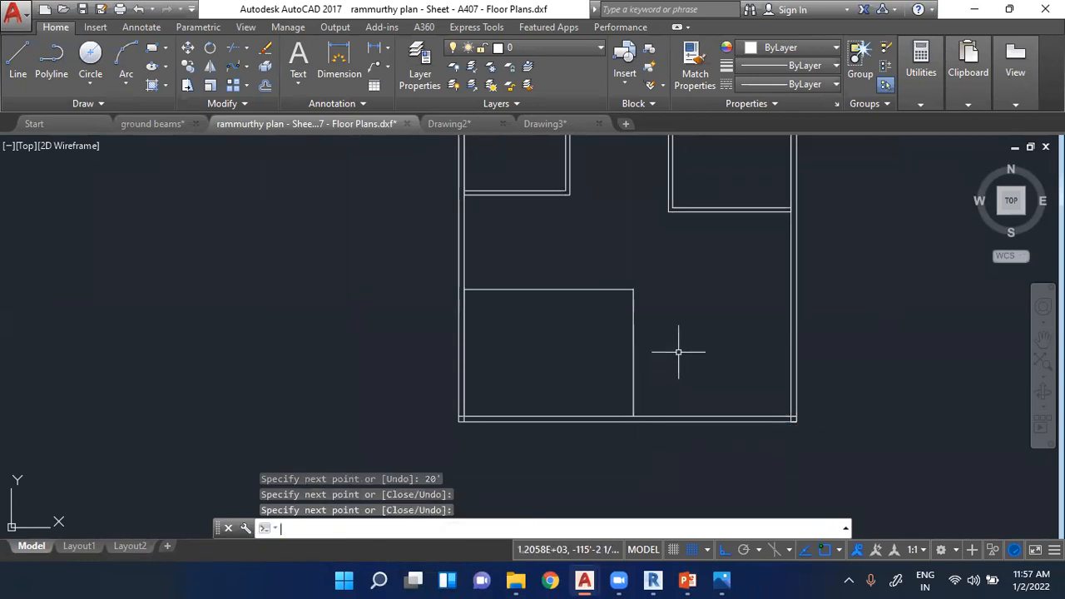
scroll(679, 348, down, 4)
scroll(682, 337, up, 4)
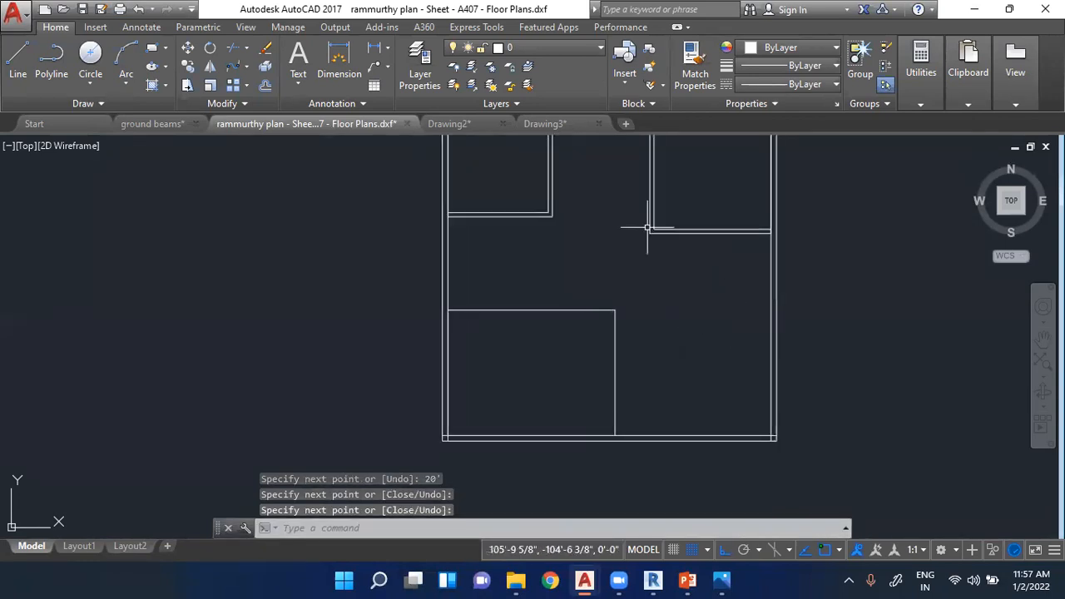
key(Return)
scroll(587, 263, up, 2)
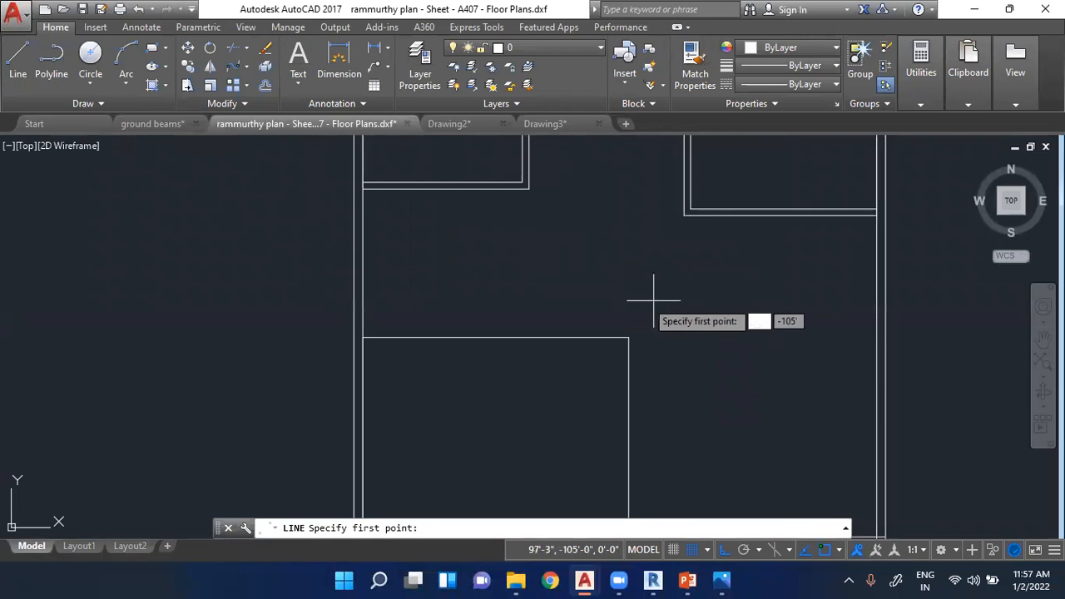
scroll(571, 255, down, 2)
scroll(533, 233, up, 2)
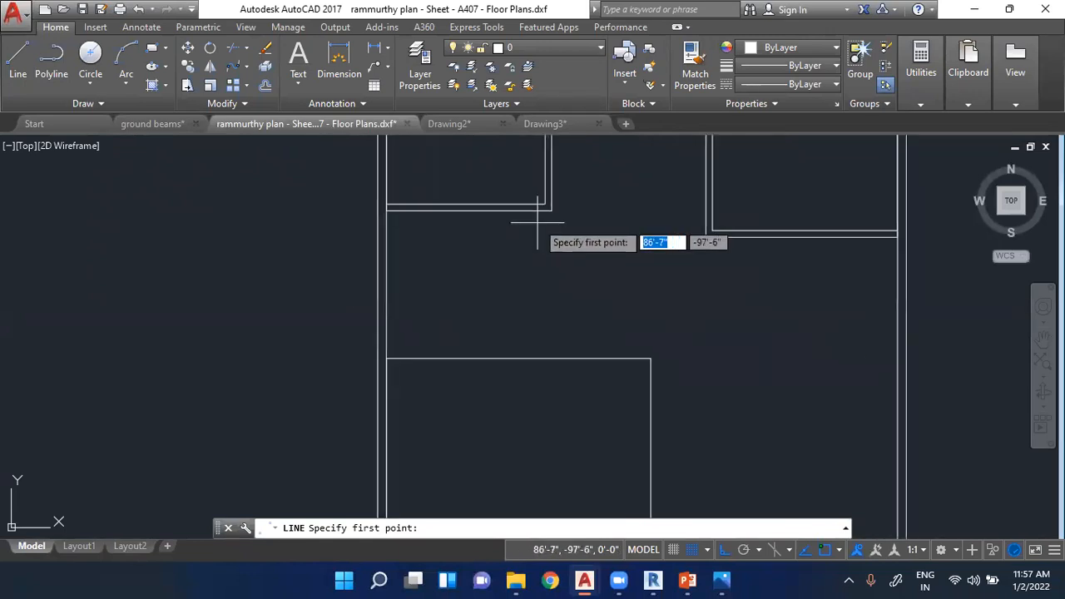
scroll(697, 323, down, 4)
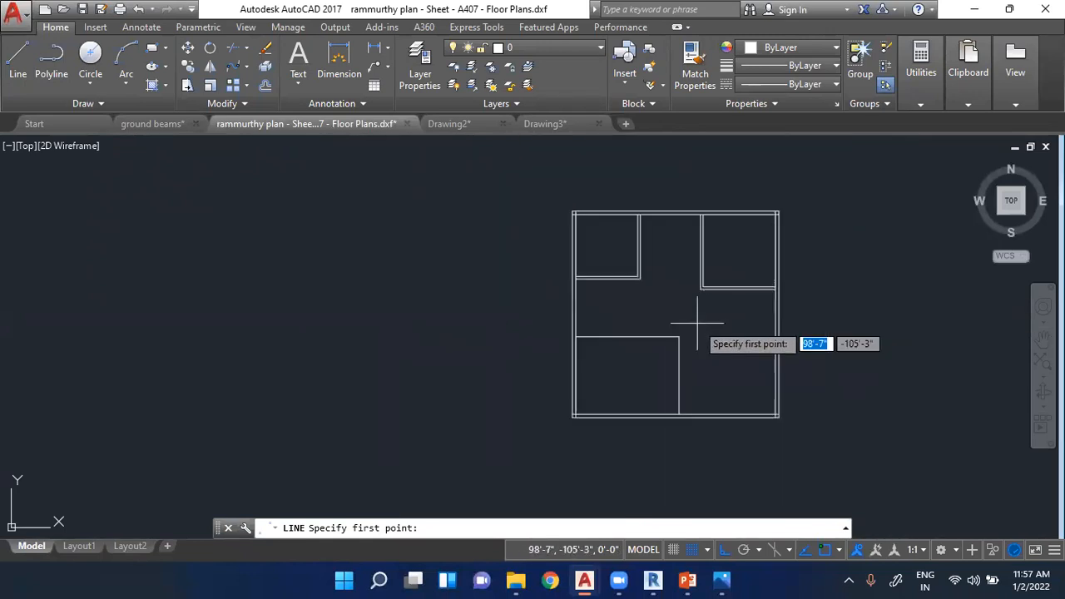
scroll(698, 322, up, 2)
key(Escape)
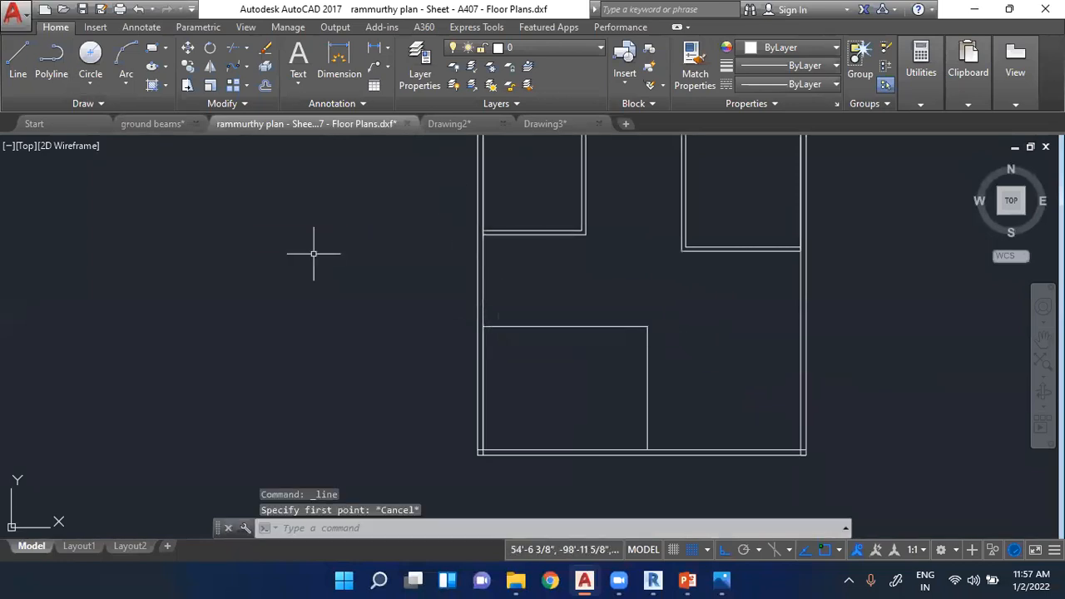
key(Escape)
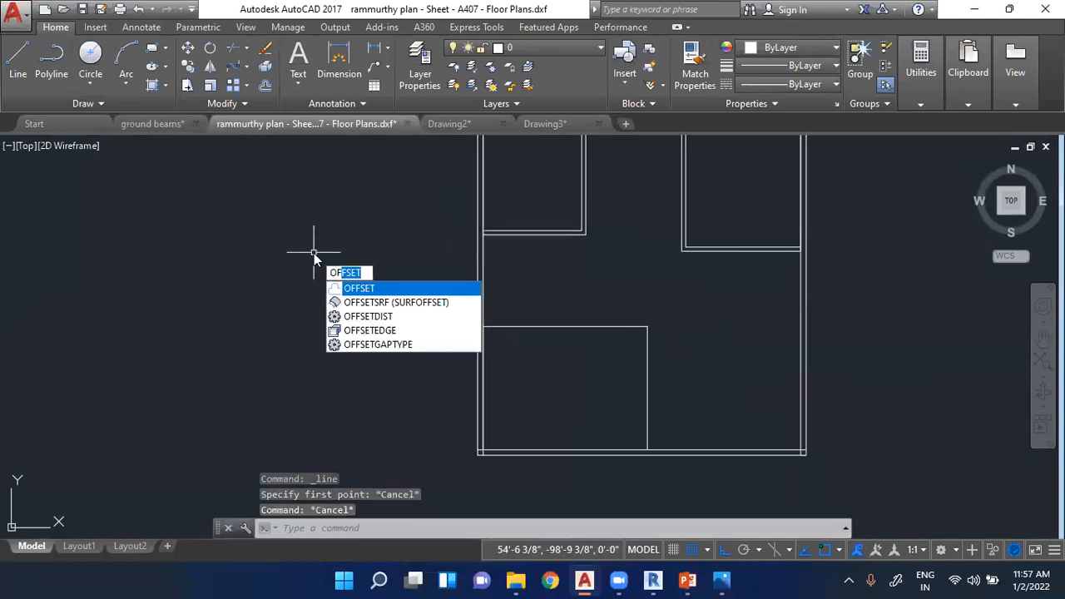
key(Escape)
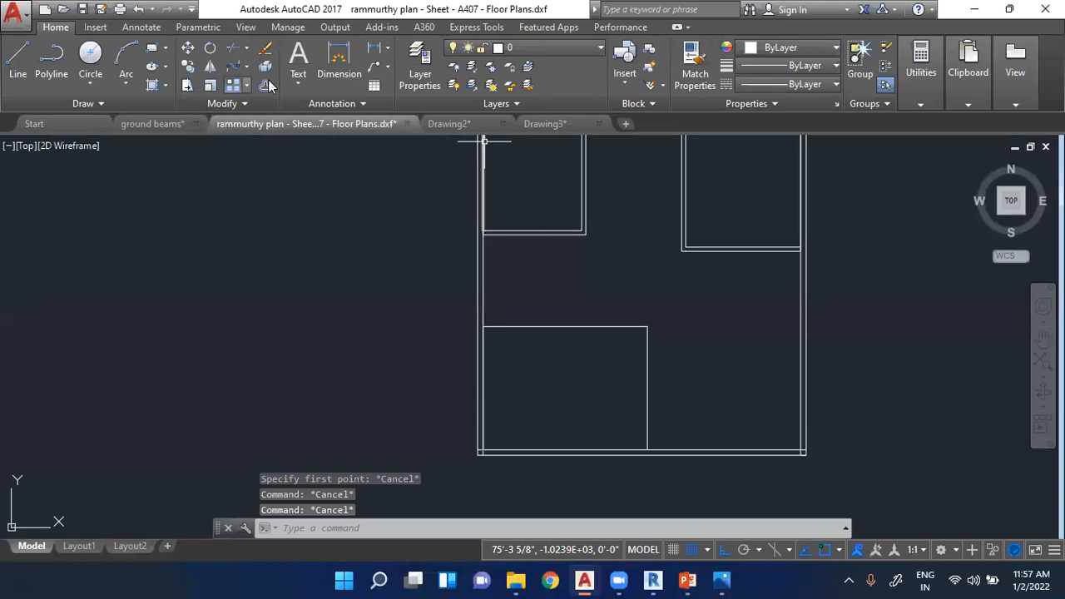
scroll(568, 323, up, 4)
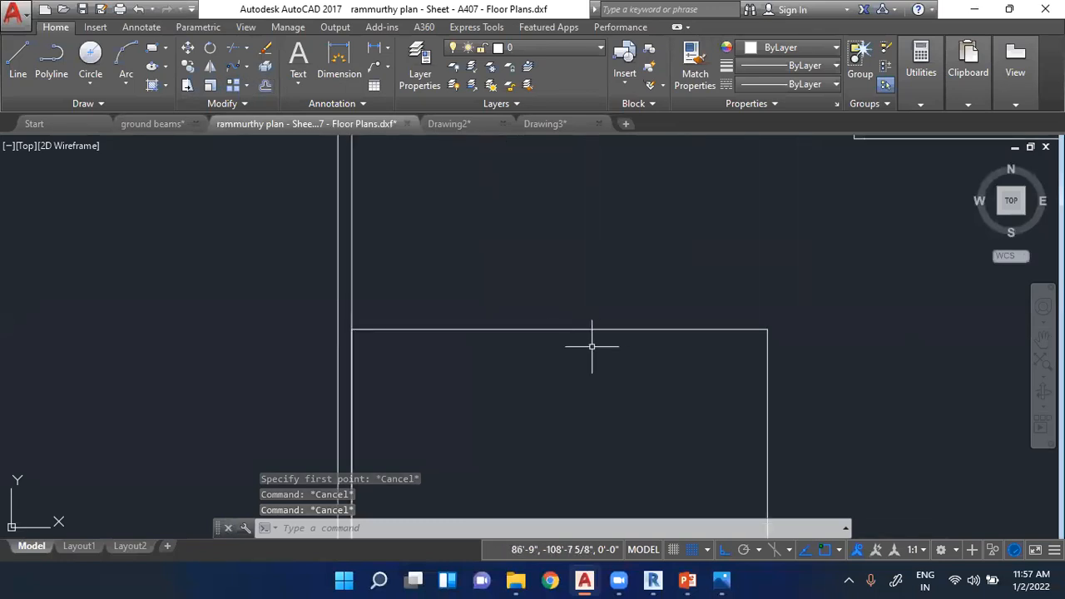
- Offset the lower-left room's top line 6" upward, outside the room, to form the upper partition's thickness
scroll(574, 337, down, 6)
scroll(541, 274, up, 6)
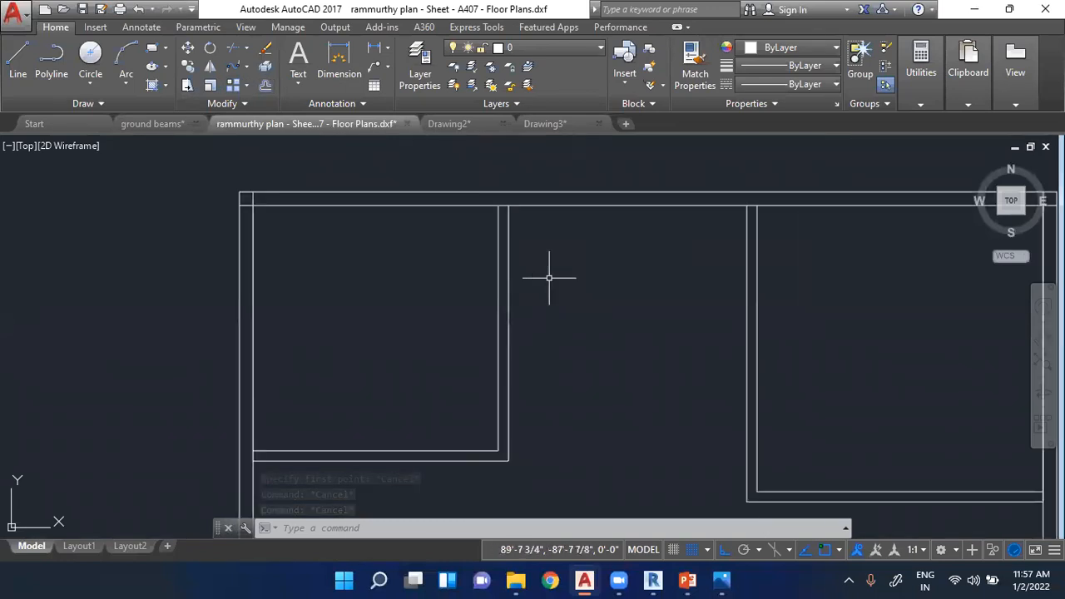
scroll(505, 242, down, 4)
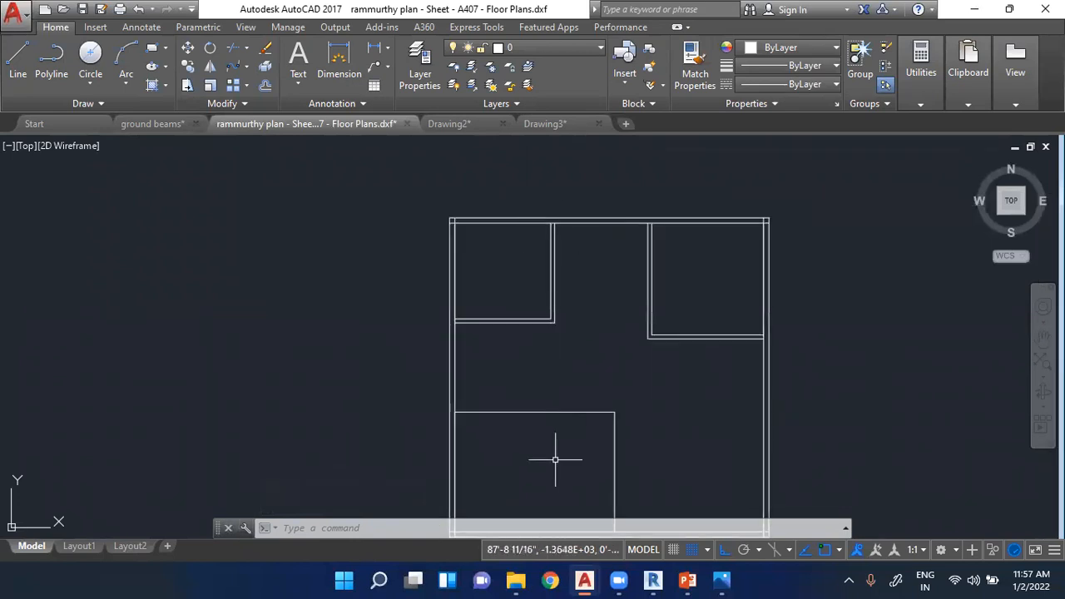
scroll(549, 424, up, 4)
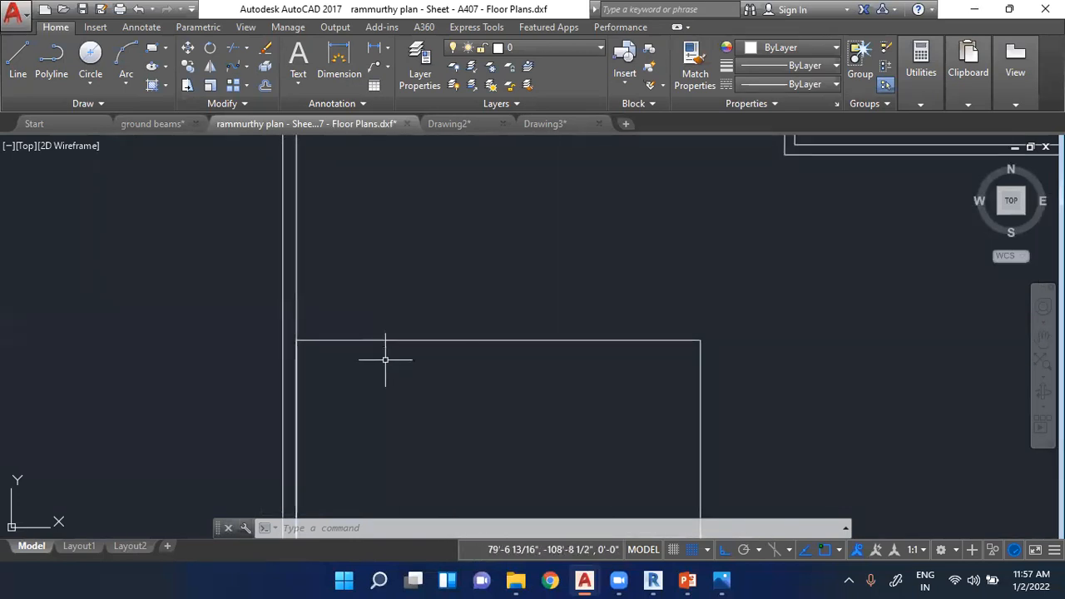
click(265, 87)
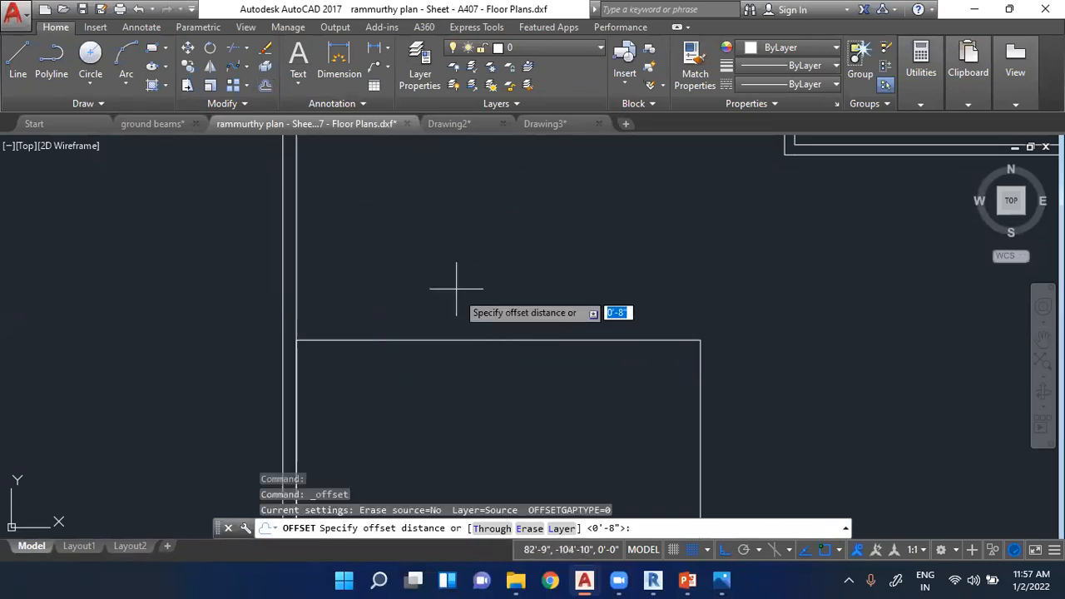
click(465, 340)
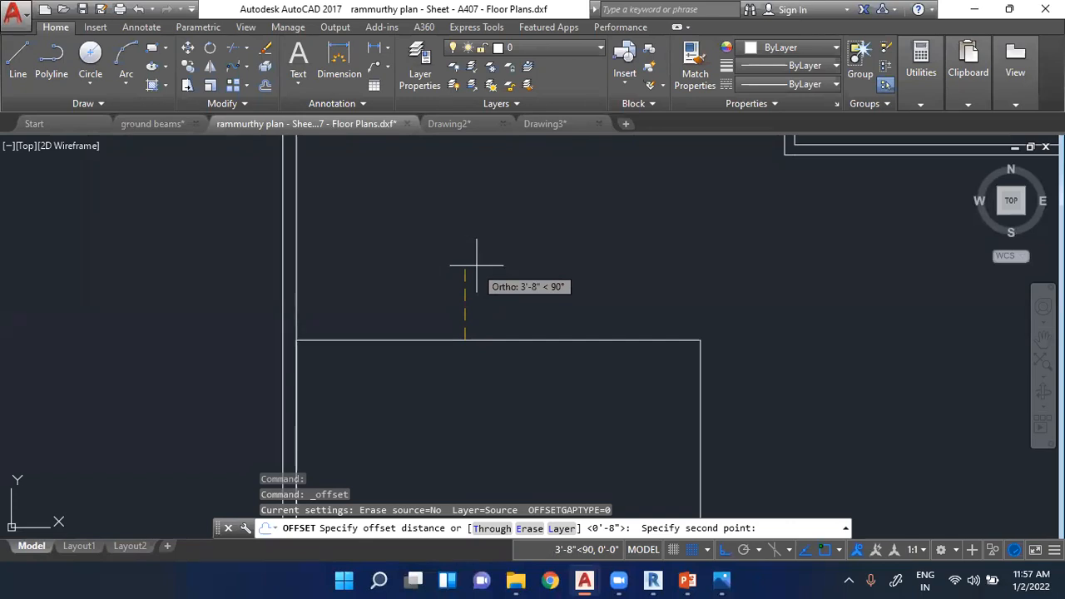
text(6)
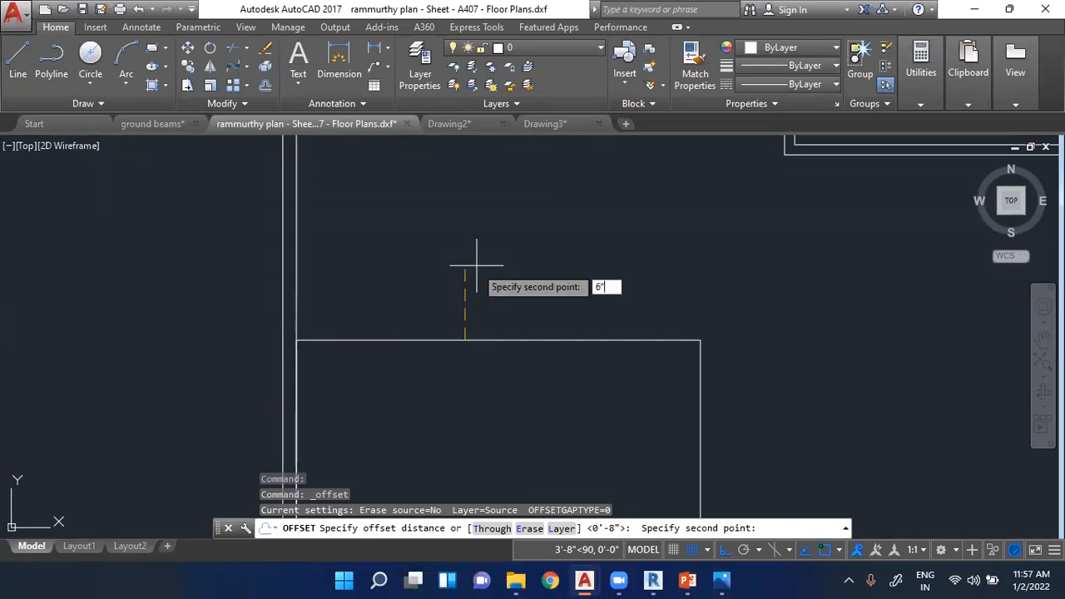
text(")
key(Return)
click(470, 340)
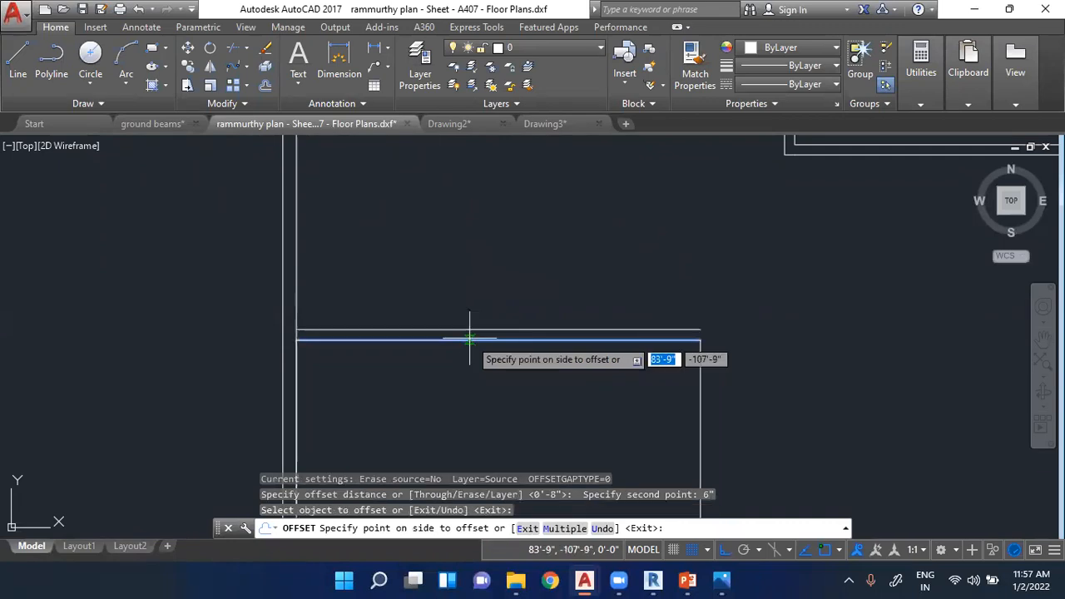
click(470, 287)
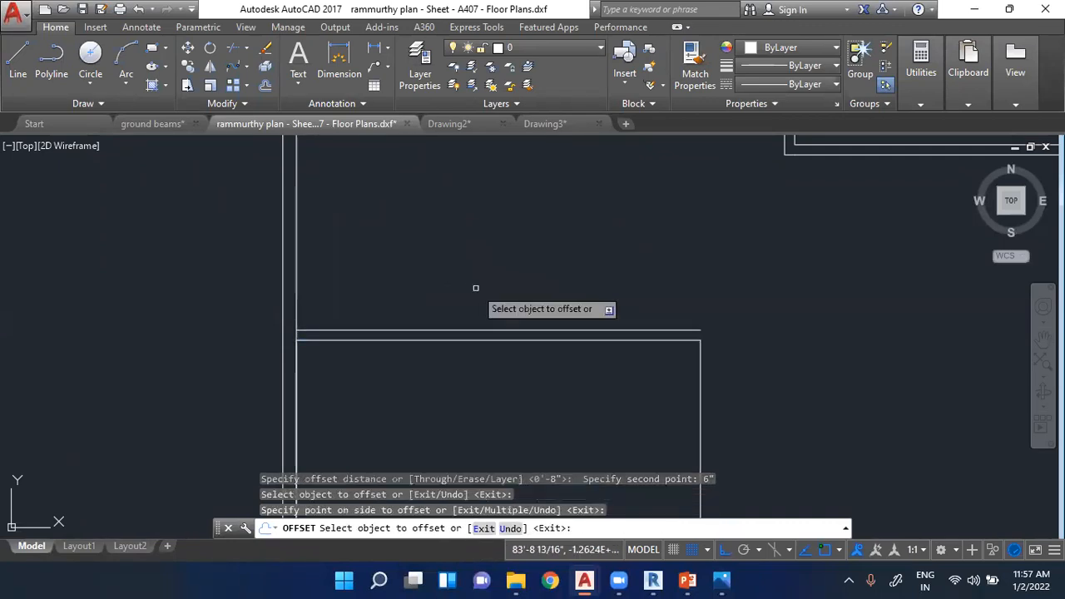
- Offset the lower-left room's right vertical line 6" outward and end the Offset command
scroll(636, 218, down, 4)
scroll(679, 354, up, 2)
click(639, 322)
click(699, 333)
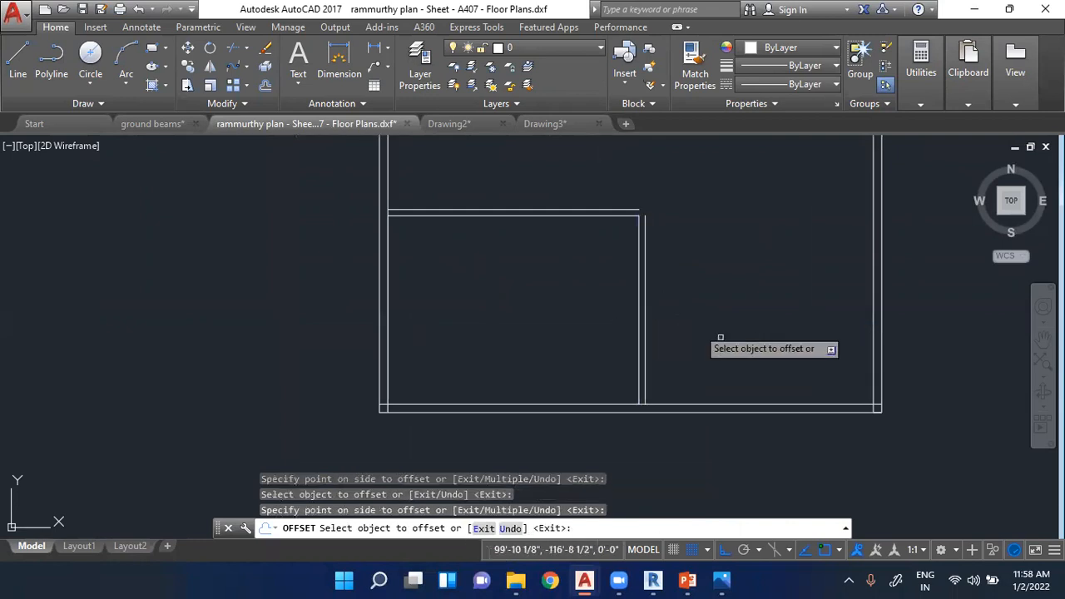
scroll(657, 172, up, 4)
key(Escape)
key(Escape)
scroll(676, 397, up, 4)
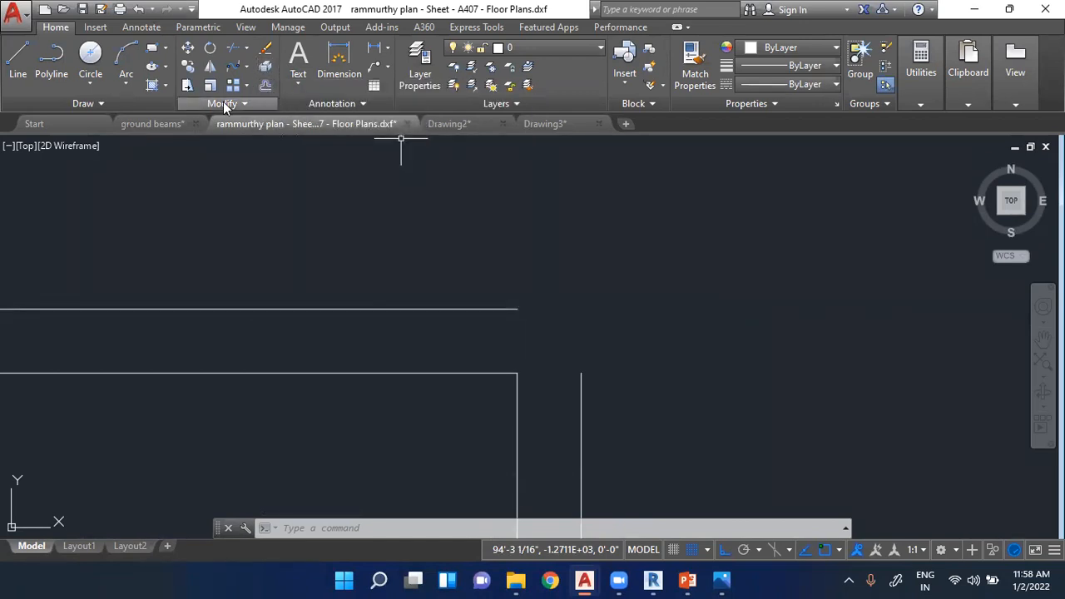
click(224, 103)
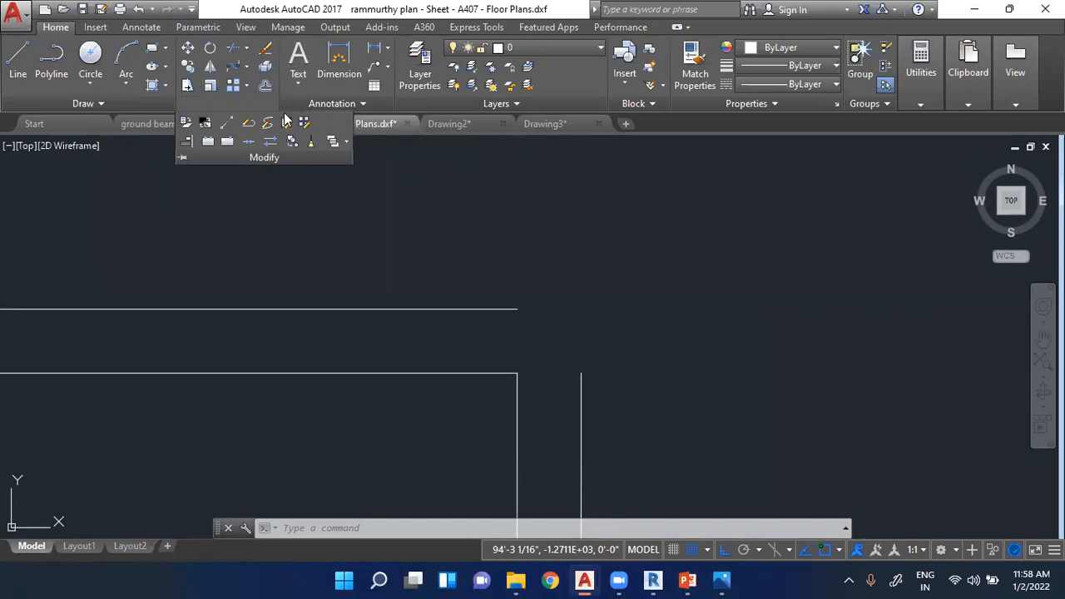
key(Escape)
key(Escape)
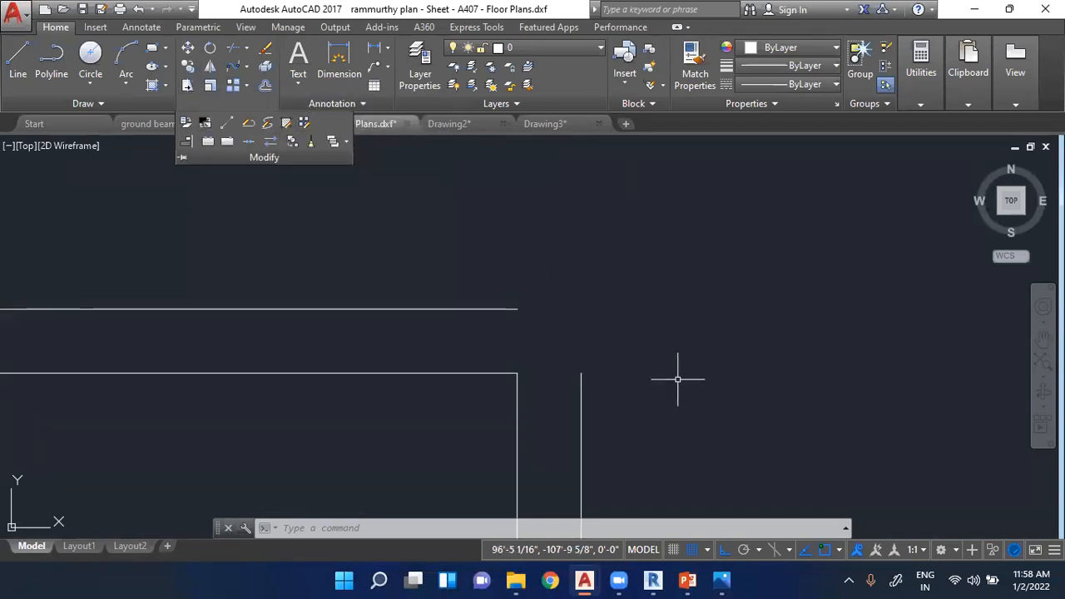
key(Escape)
- Stretch the right end of the outer horizontal partition line beyond the outer vertical partition line
scroll(525, 284, up, 2)
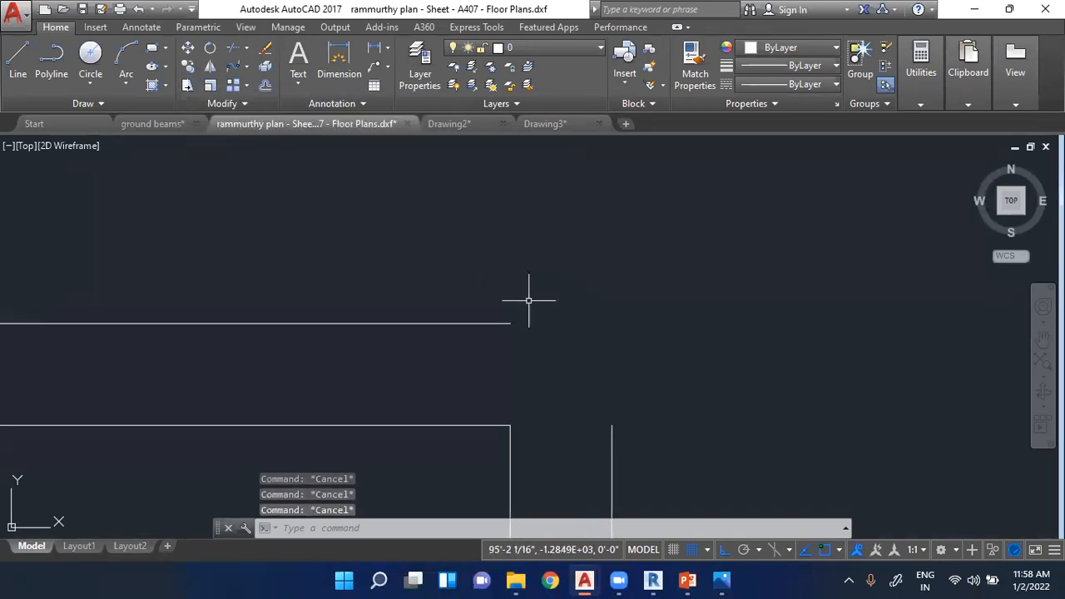
click(487, 323)
click(510, 324)
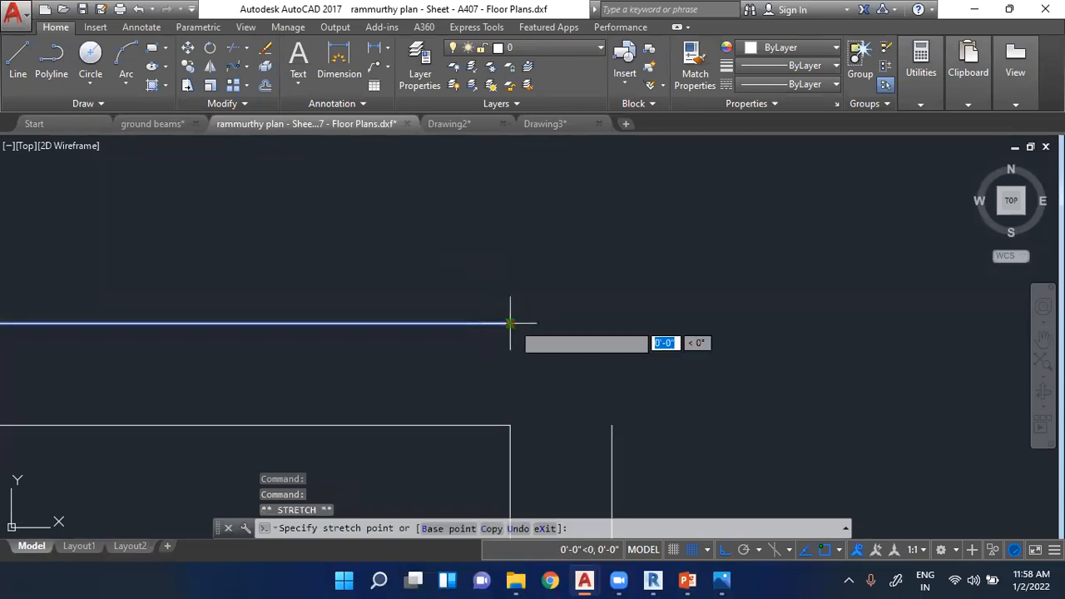
click(662, 324)
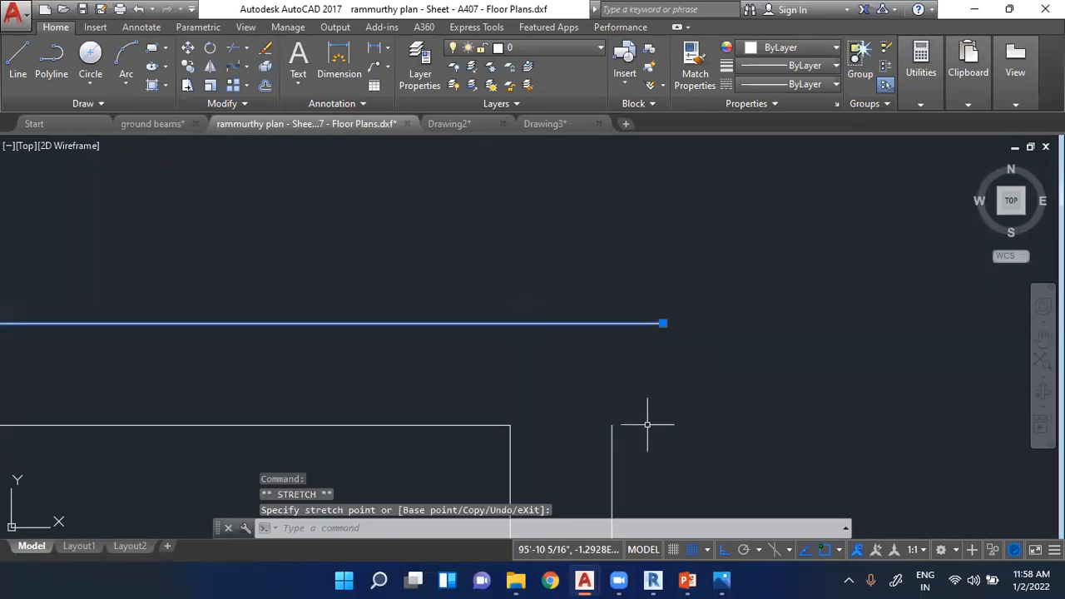
key(Escape)
- Stretch the upper end of the outer vertical partition line above the outer horizontal line so the two cross
click(613, 438)
click(613, 415)
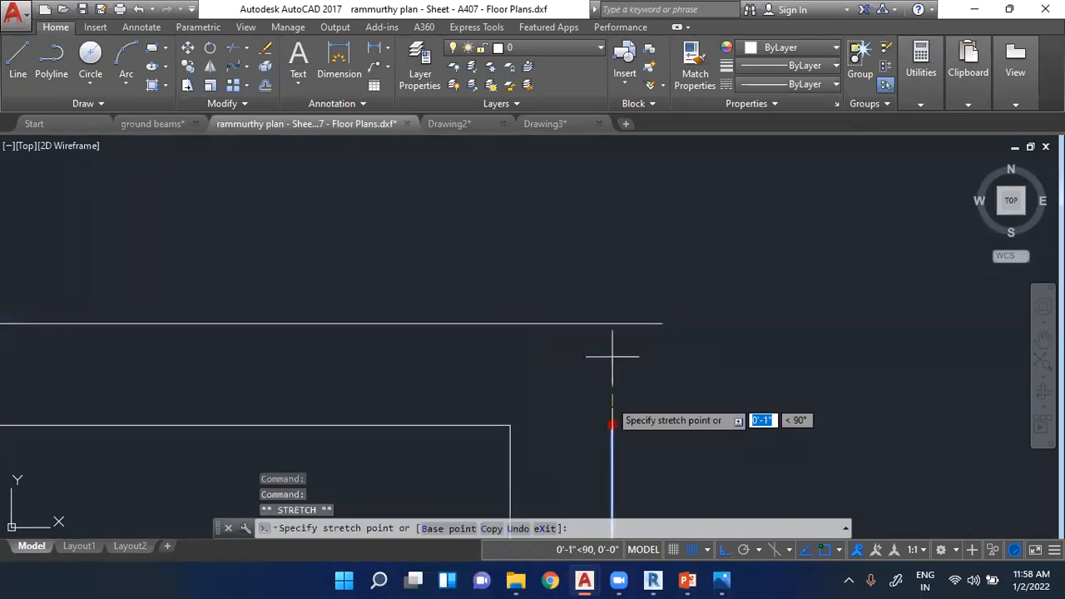
click(613, 255)
key(Escape)
key(Escape)
key(Escape)
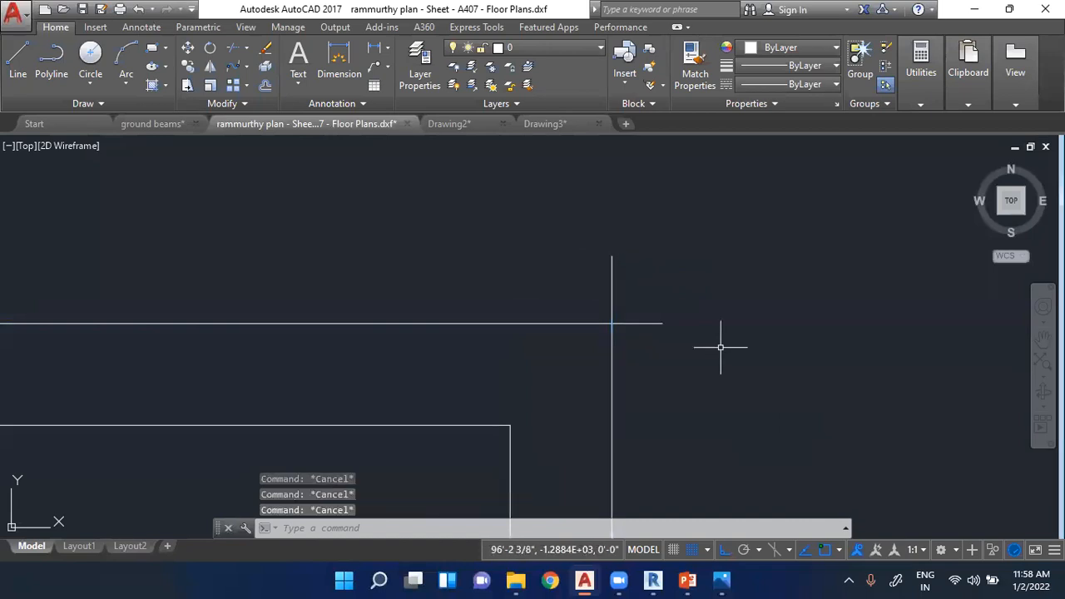
- Trim both overhanging line ends at the outer partition corner, and undo the trims
click(234, 49)
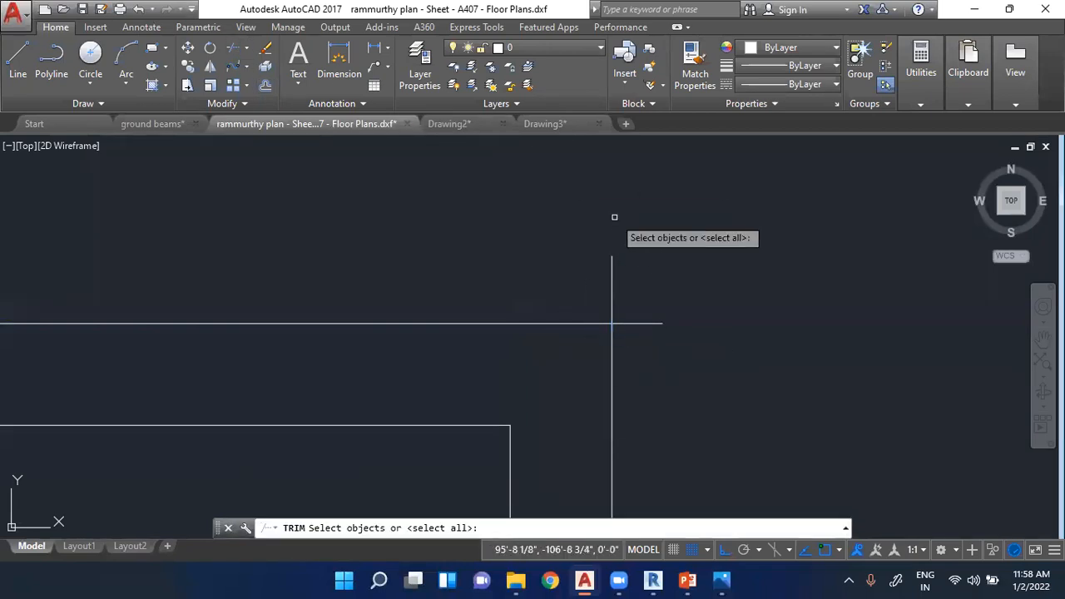
key(Return)
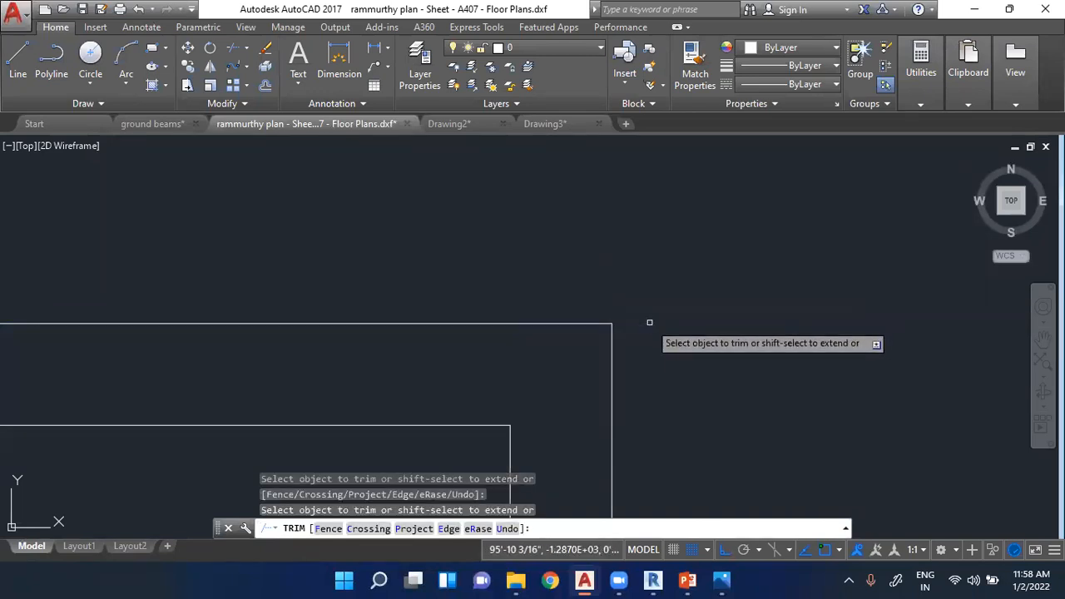
key(ctrl+z)
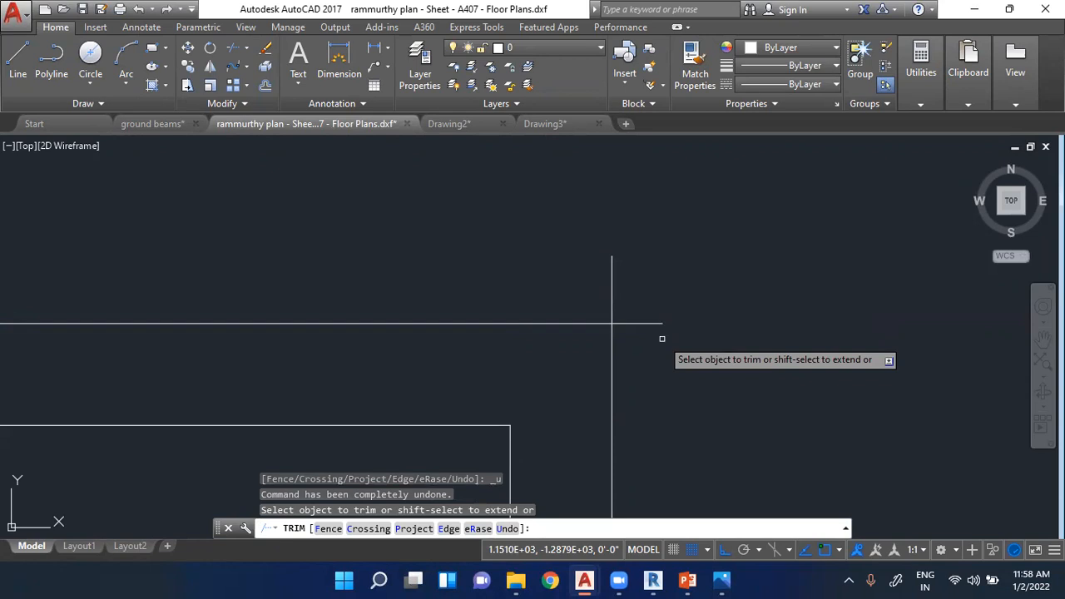
- End the Trim command and undo both stretches of the outer partition lines
key(Escape)
key(Escape)
key(ctrl+z)
key(ctrl+z)
key(ctrl+z)
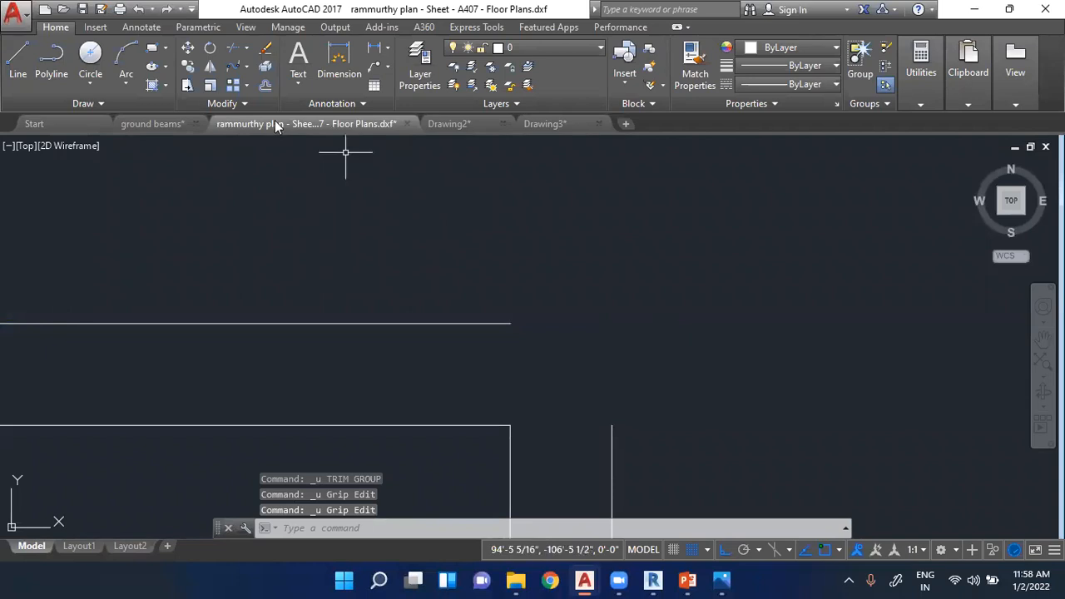
click(201, 105)
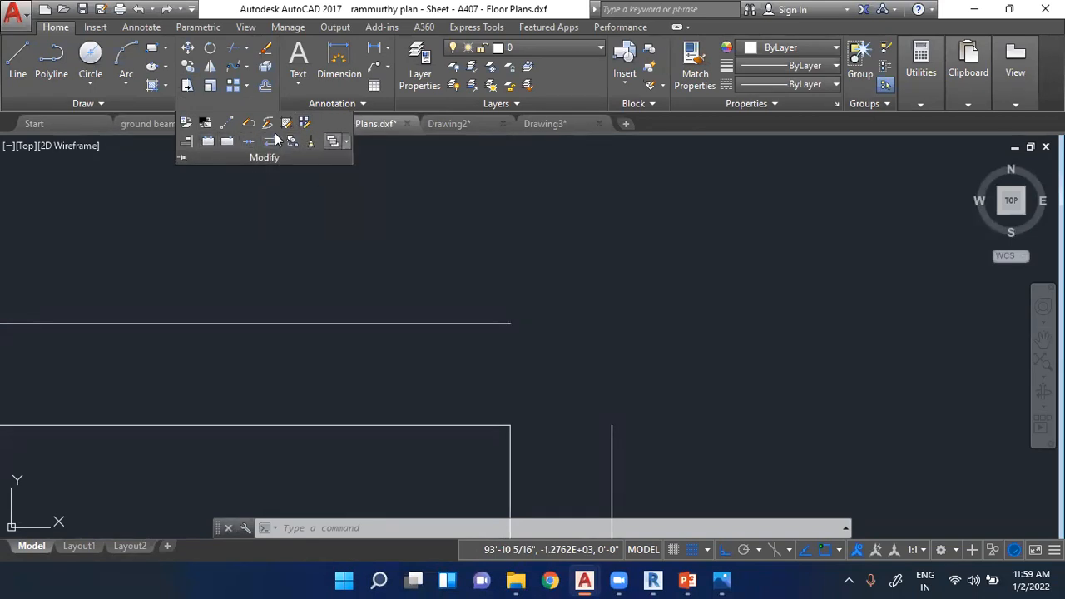
key(Escape)
key(Escape)
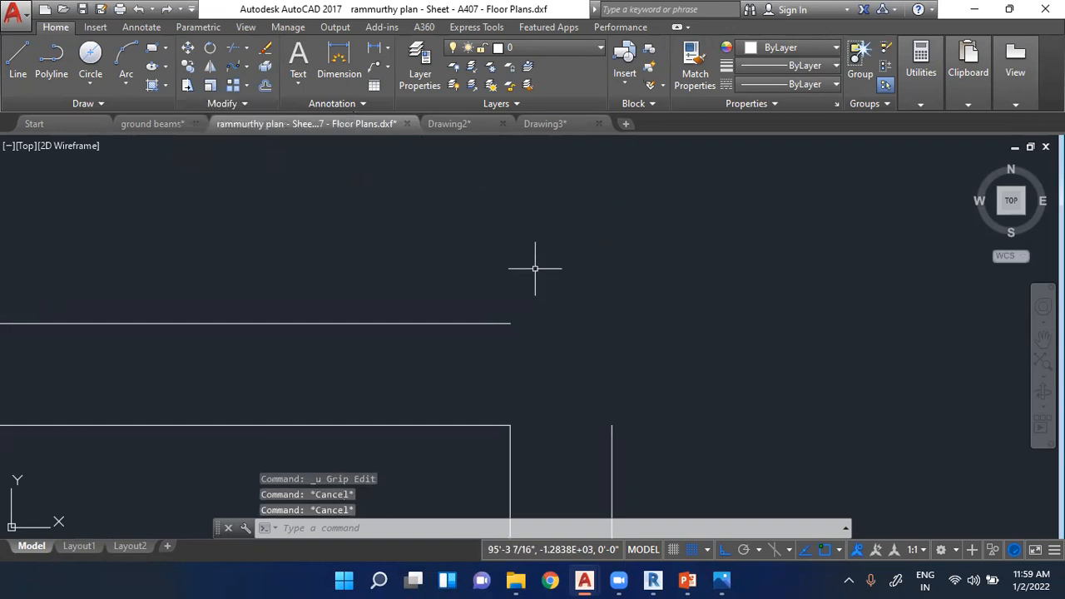
- Fillet the outer horizontal and vertical partition lines of the lower-left room into a sharp corner
text(fill)
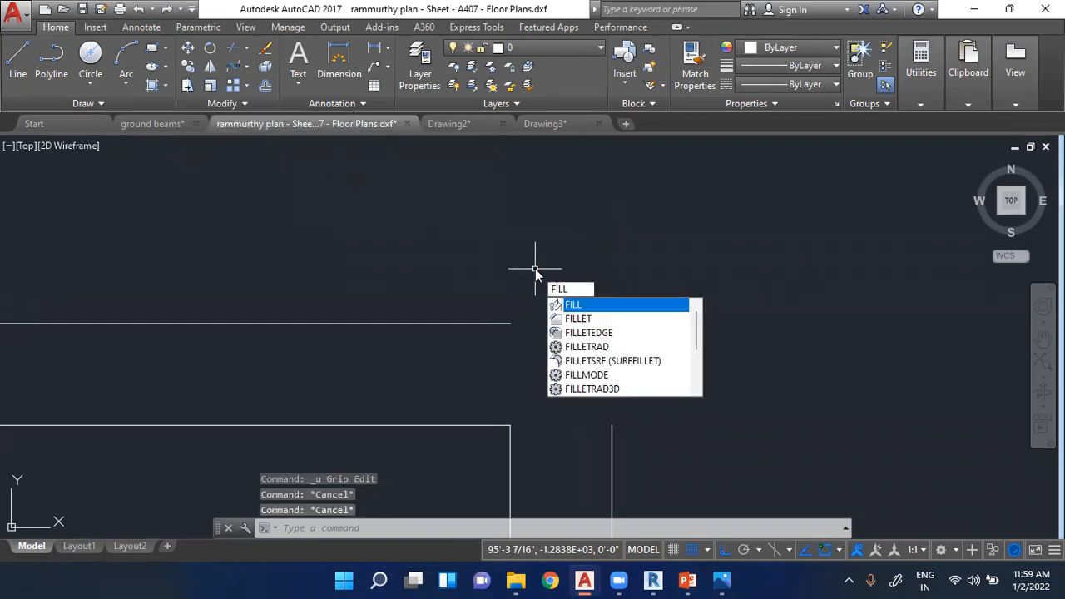
key(Down)
key(Return)
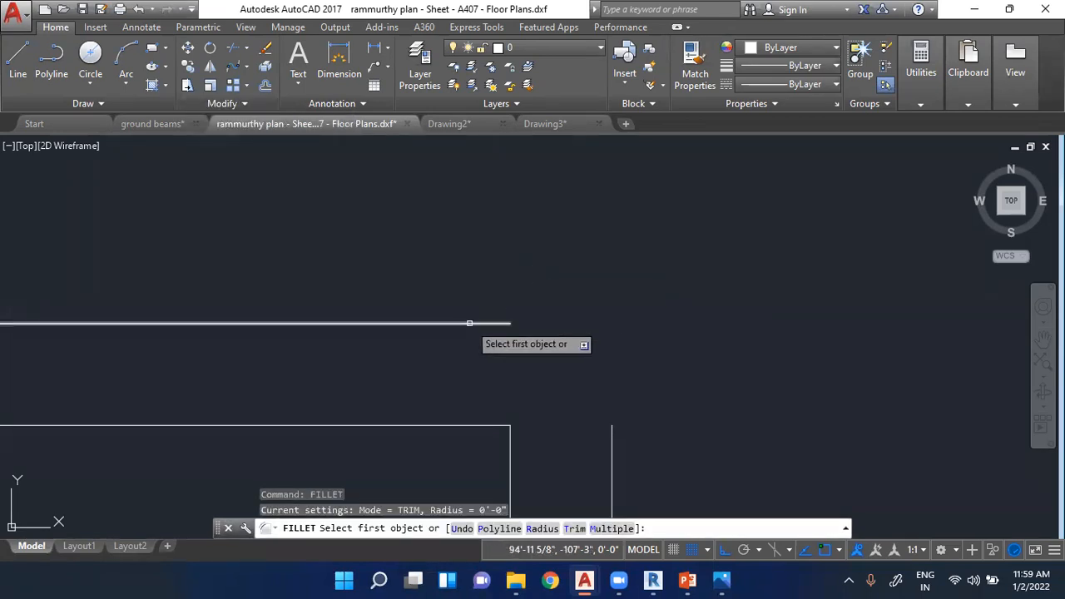
click(470, 323)
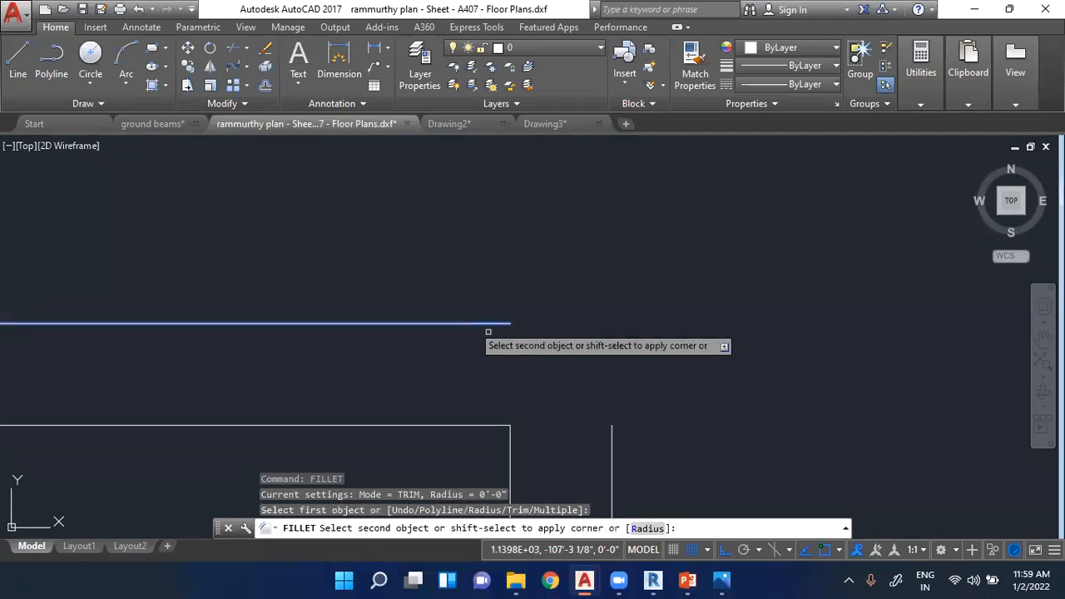
click(612, 451)
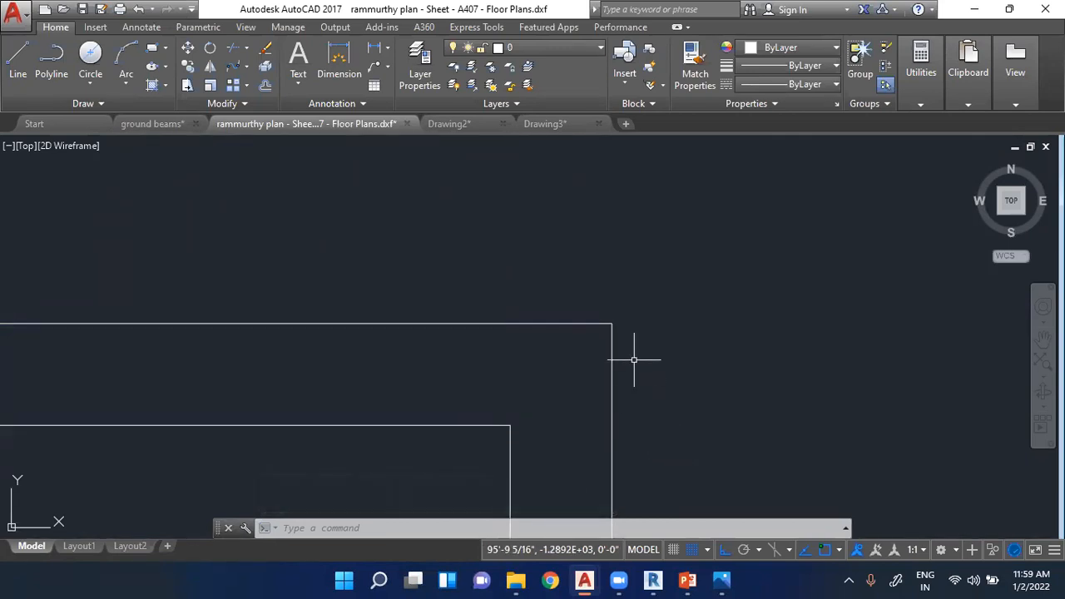
- Undo the fillet at the lower-left room's outer partition corner
key(ctrl+z)
key(Escape)
key(Escape)
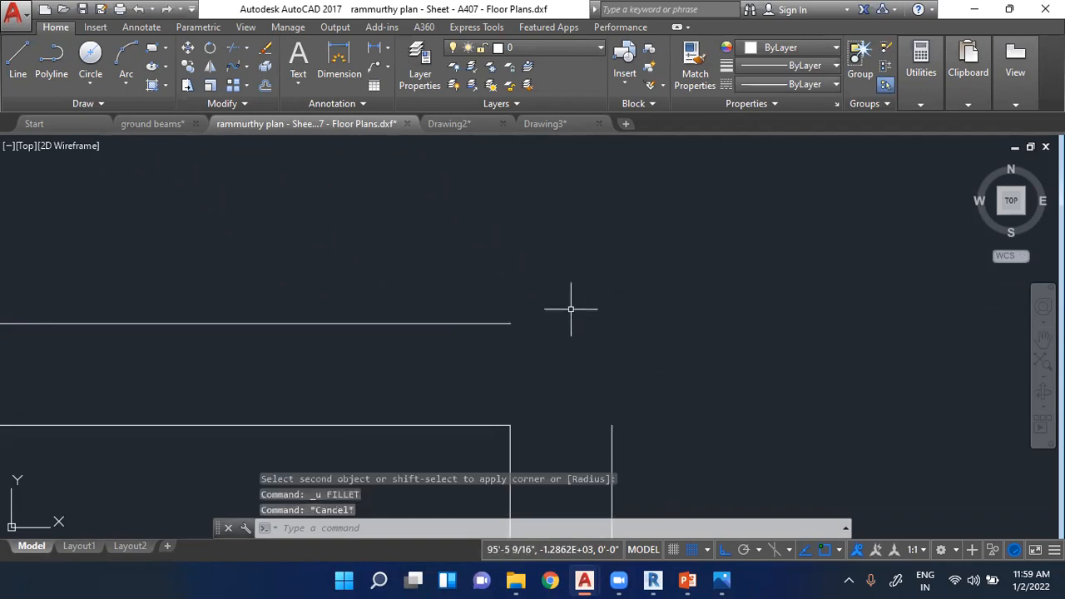
- Join the lower-left room's two outer partition lines again with a zero-radius Fillet and end the command
text(fil)
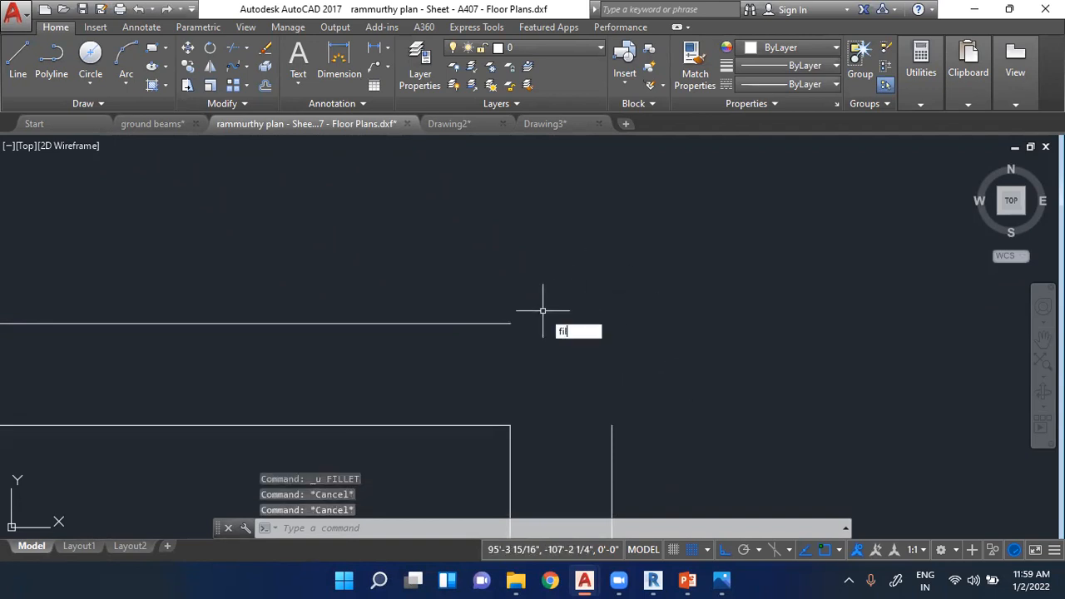
text(l)
key(Down)
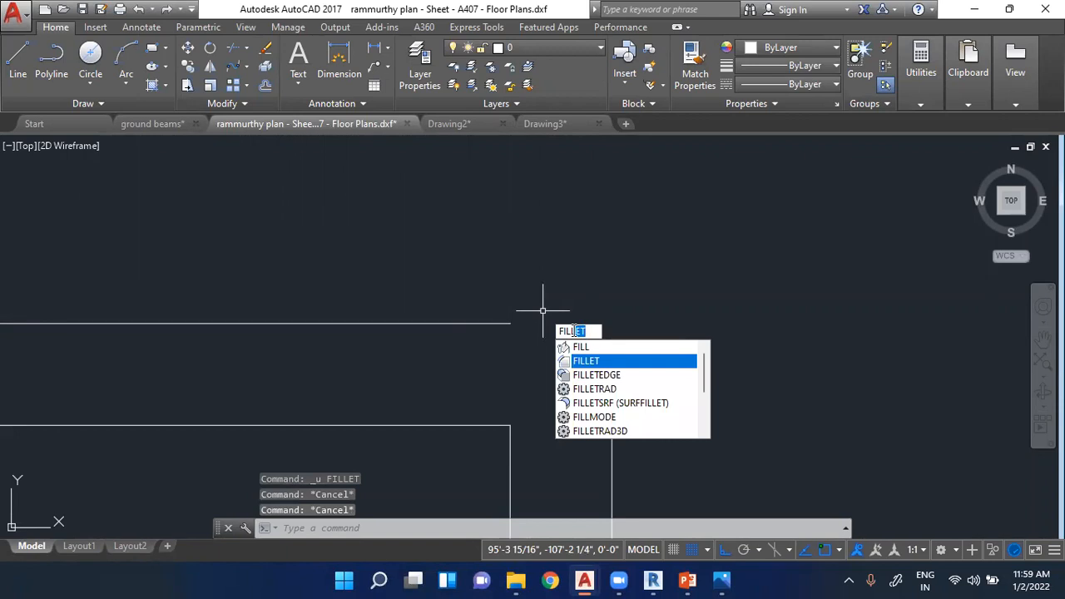
key(Return)
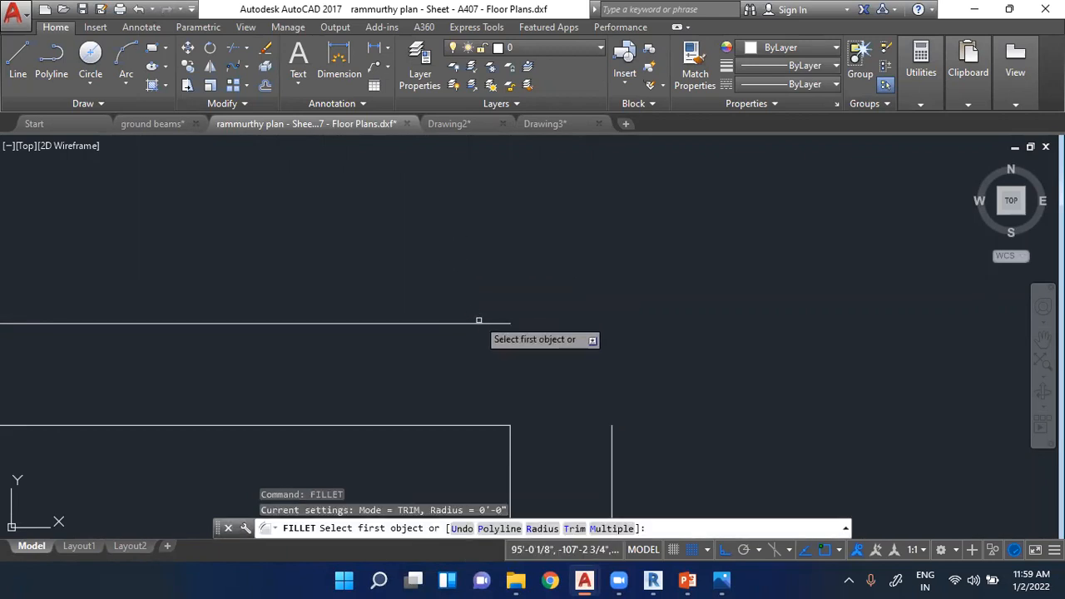
click(479, 321)
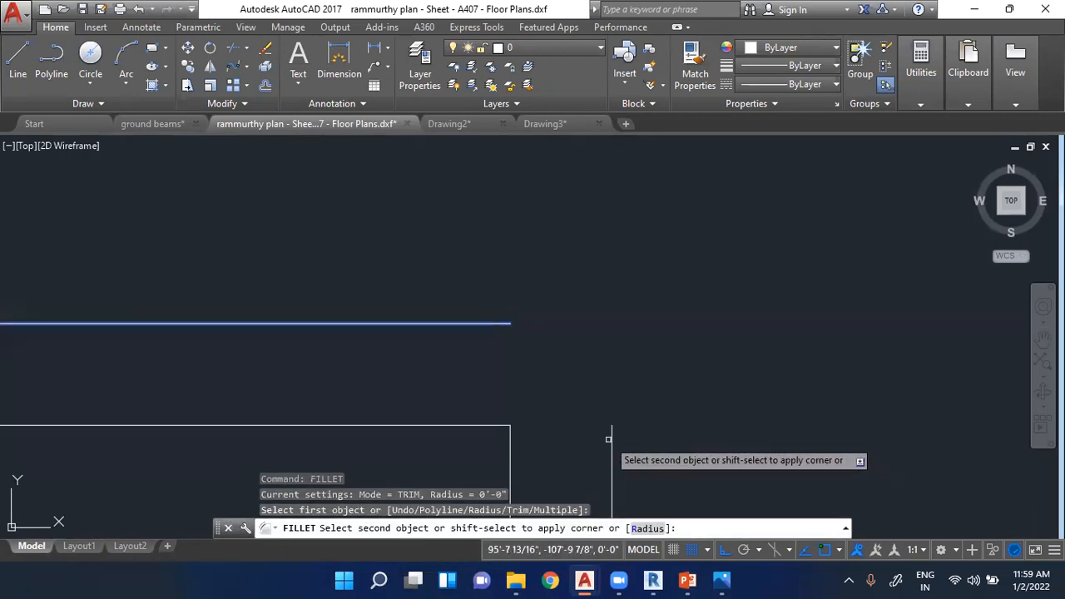
click(612, 400)
scroll(616, 328, down, 5)
scroll(573, 343, up, 6)
key(Escape)
key(Escape)
key(Escape)
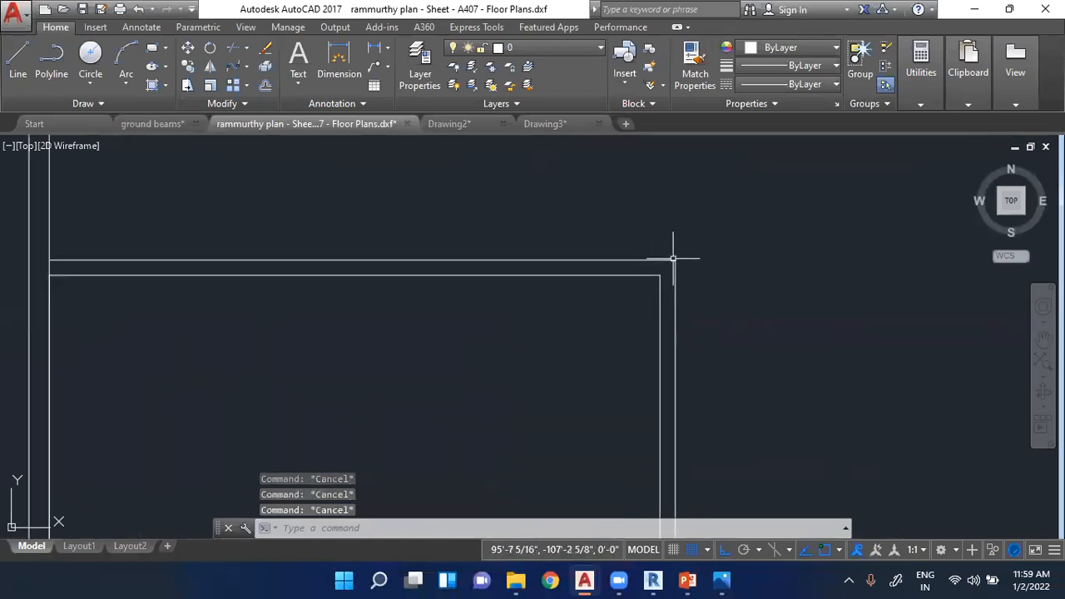
- Start the Line command for further drawing in the 40' square's floor plan
scroll(582, 325, down, 4)
scroll(552, 347, up, 4)
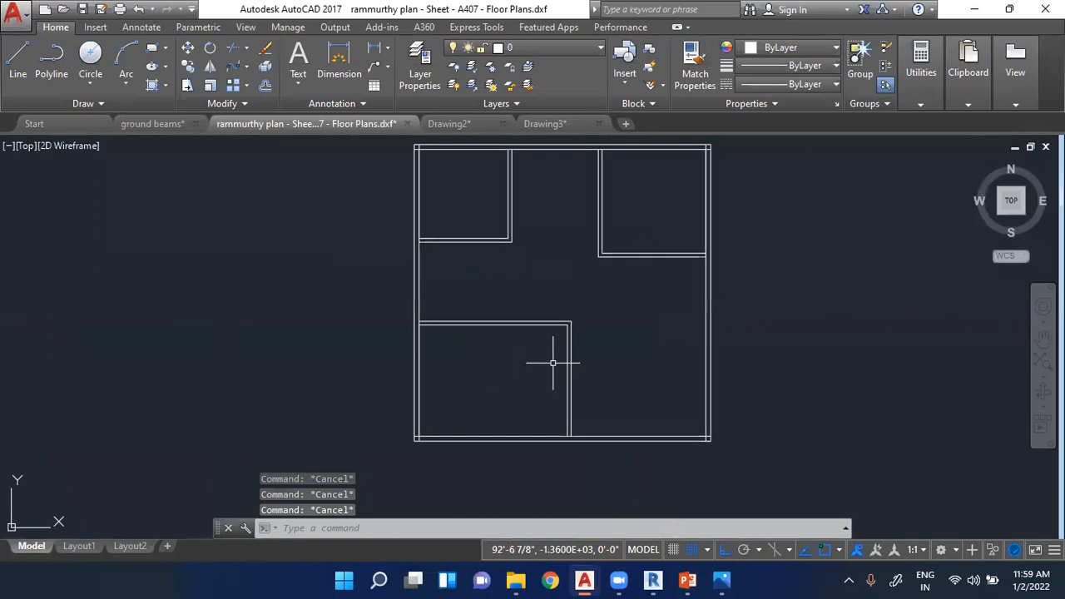
scroll(545, 380, down, 2)
scroll(650, 298, up, 2)
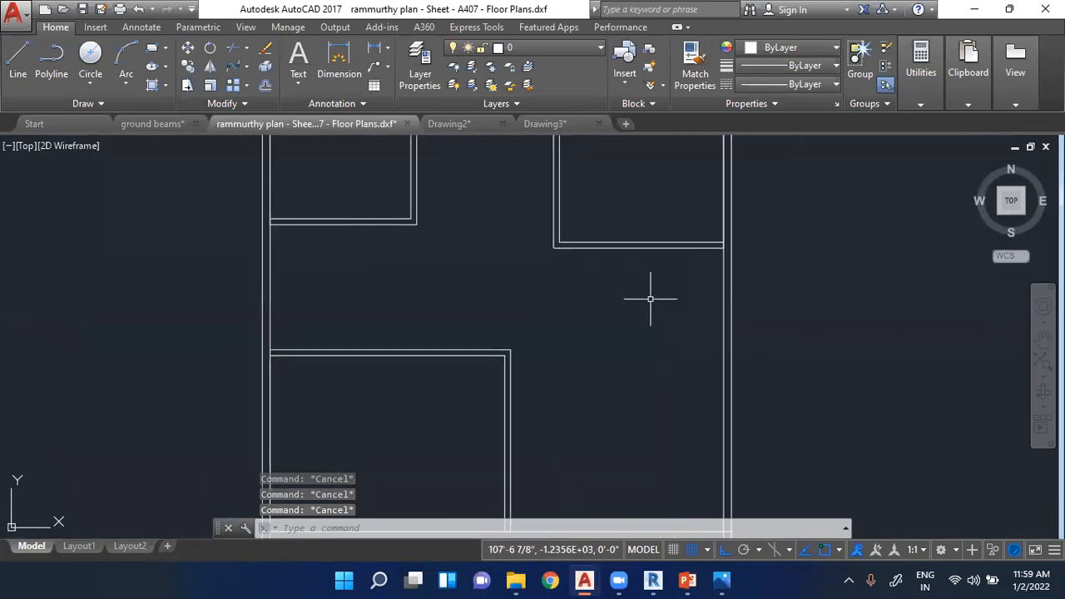
scroll(428, 306, down, 2)
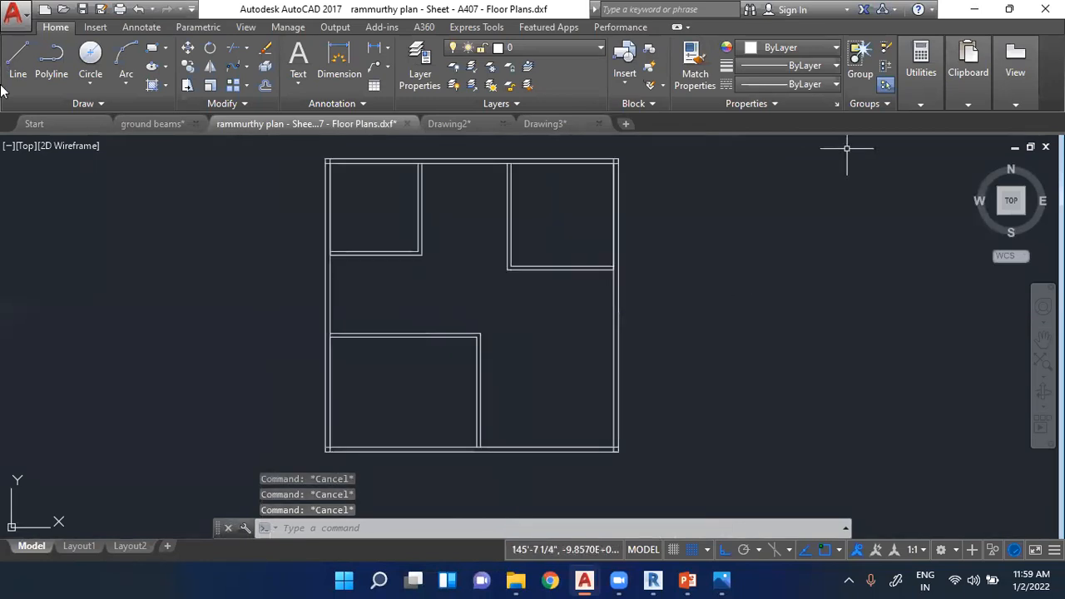
click(17, 62)
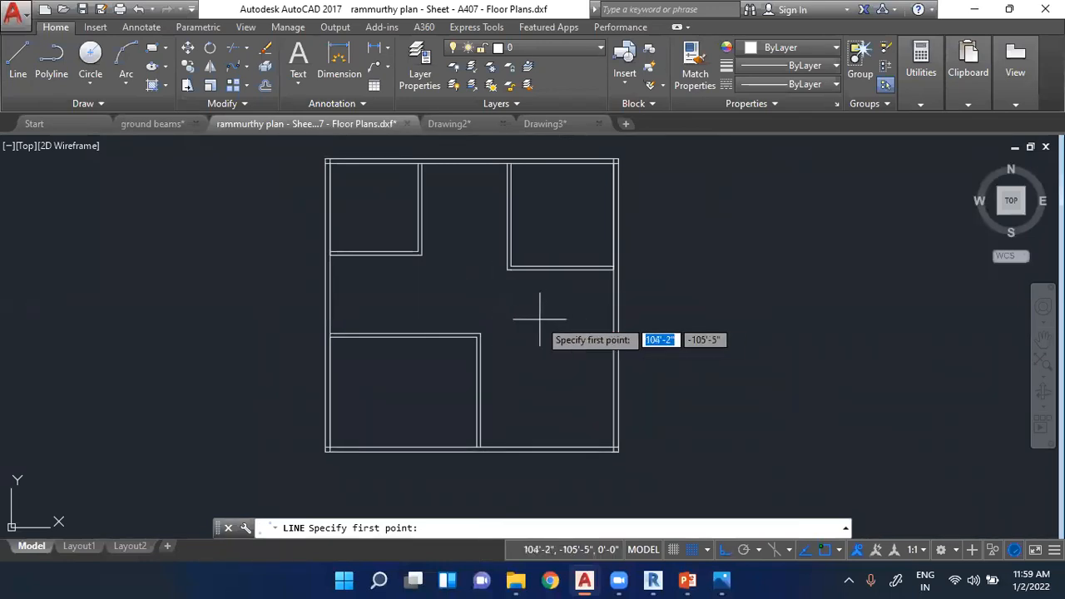
scroll(569, 375, up, 2)
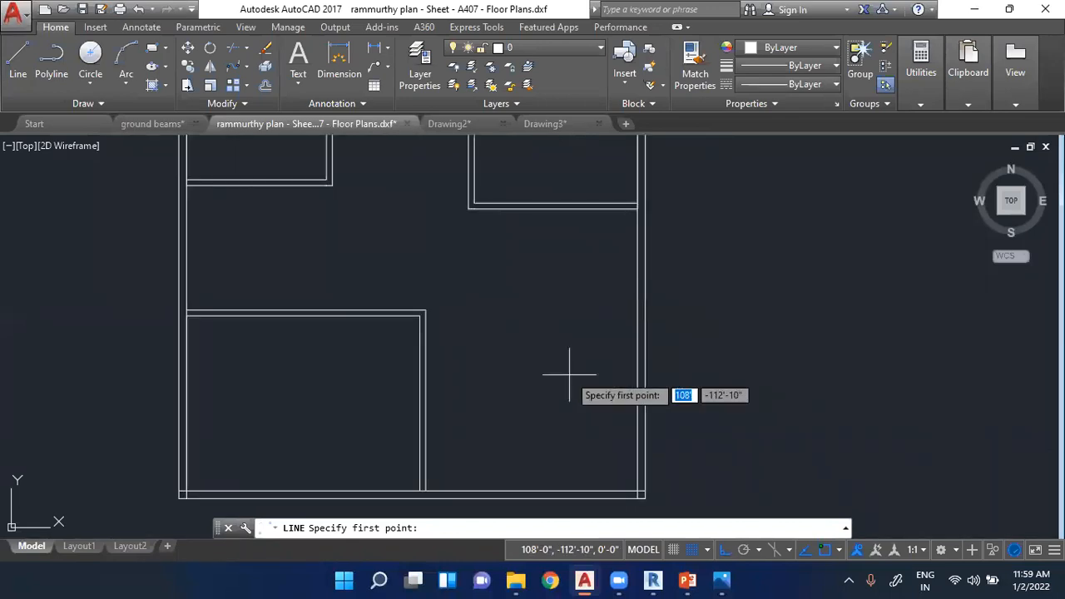
scroll(499, 413, down, 2)
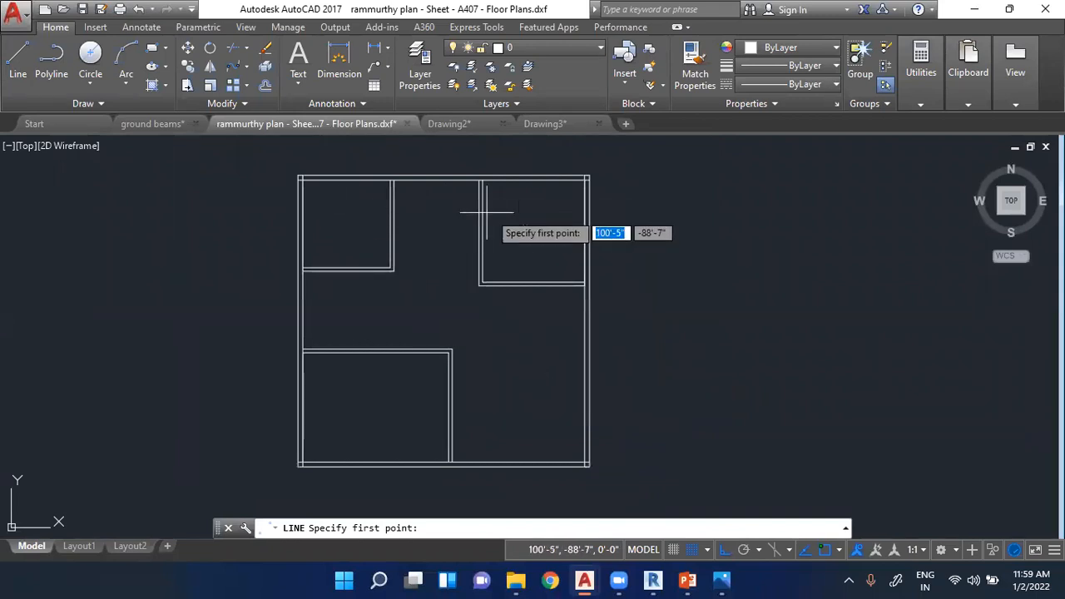
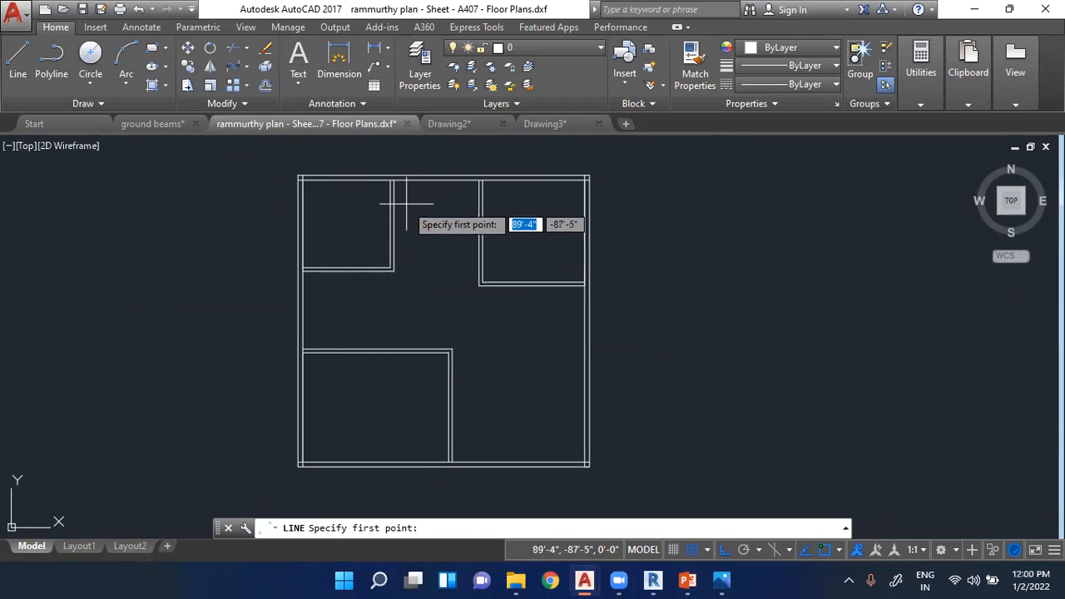
- Draw a horizontal line between the facing partitions of the upper-left and upper-right rooms, below the top wall
click(12, 75)
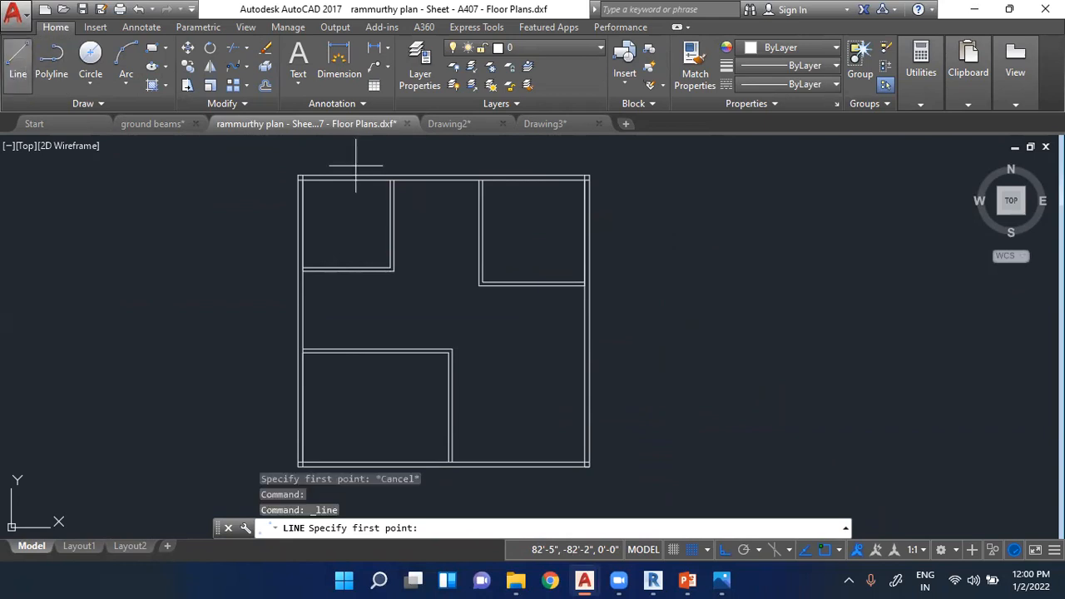
scroll(449, 192, up, 2)
click(300, 253)
click(515, 253)
key(Escape)
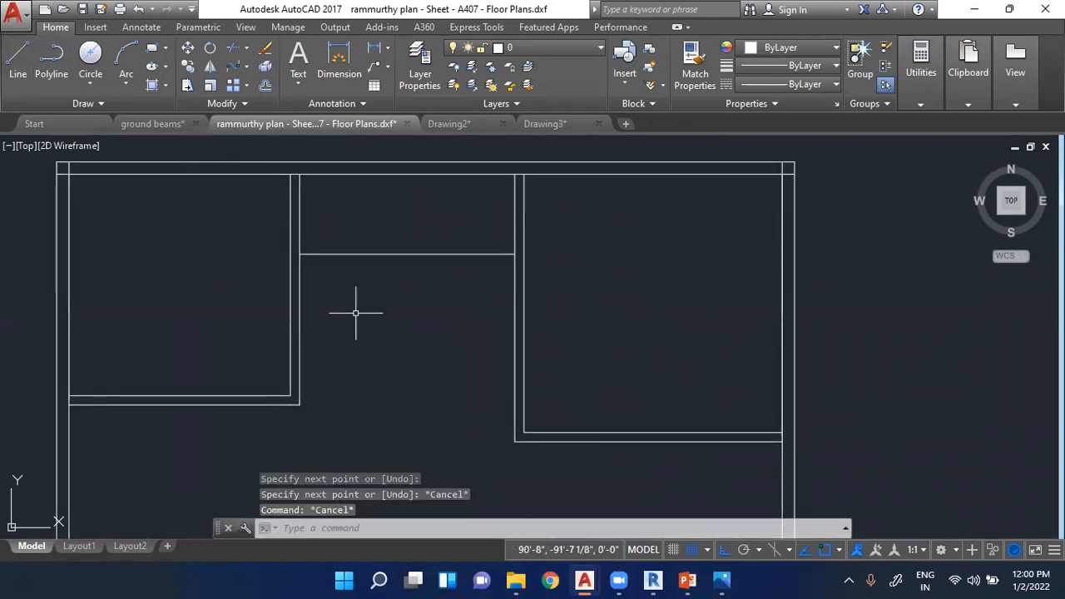
- Offset the new horizontal line 6" downward to form a partition between the two upper rooms
text(off)
key(Return)
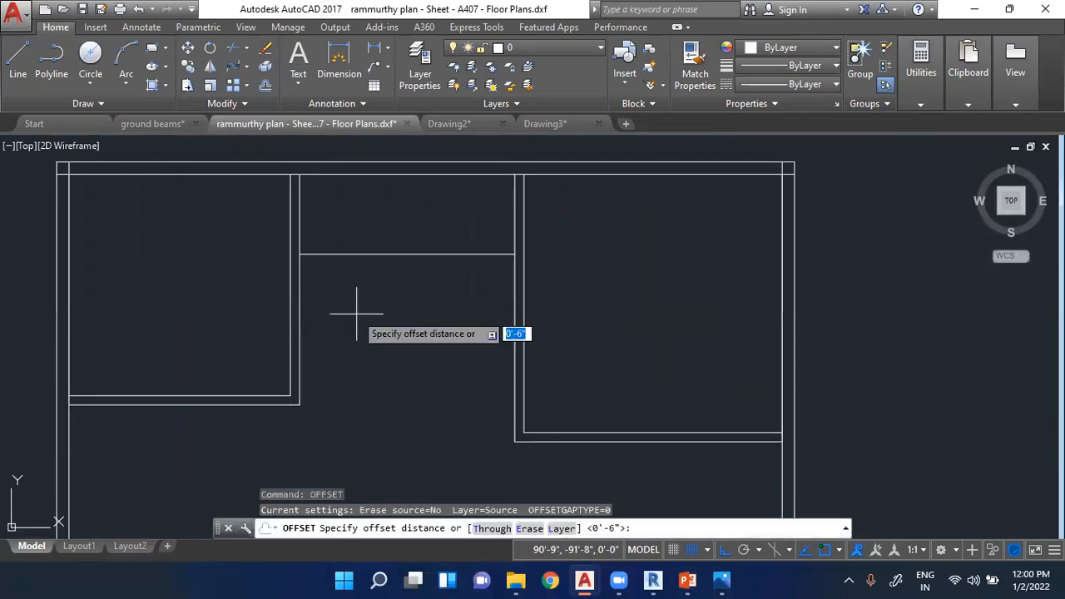
click(370, 254)
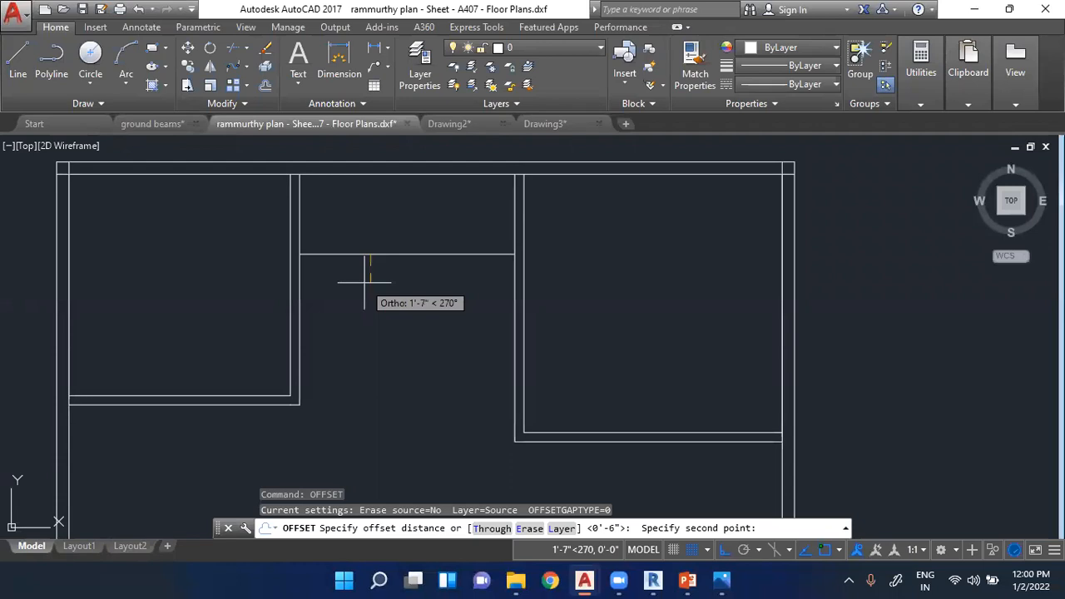
text(6")
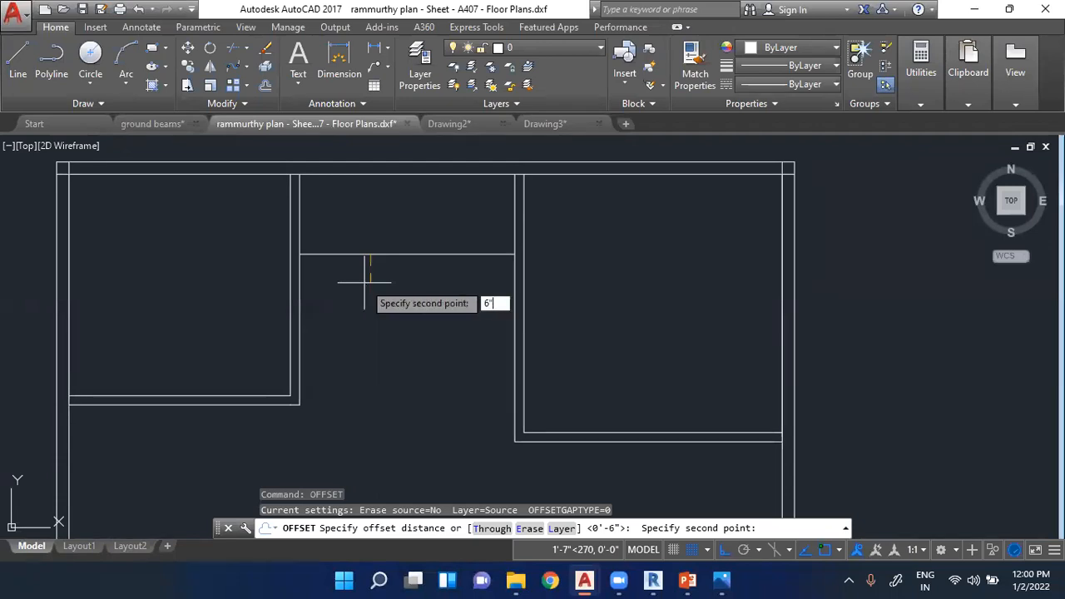
key(Return)
click(378, 255)
click(369, 292)
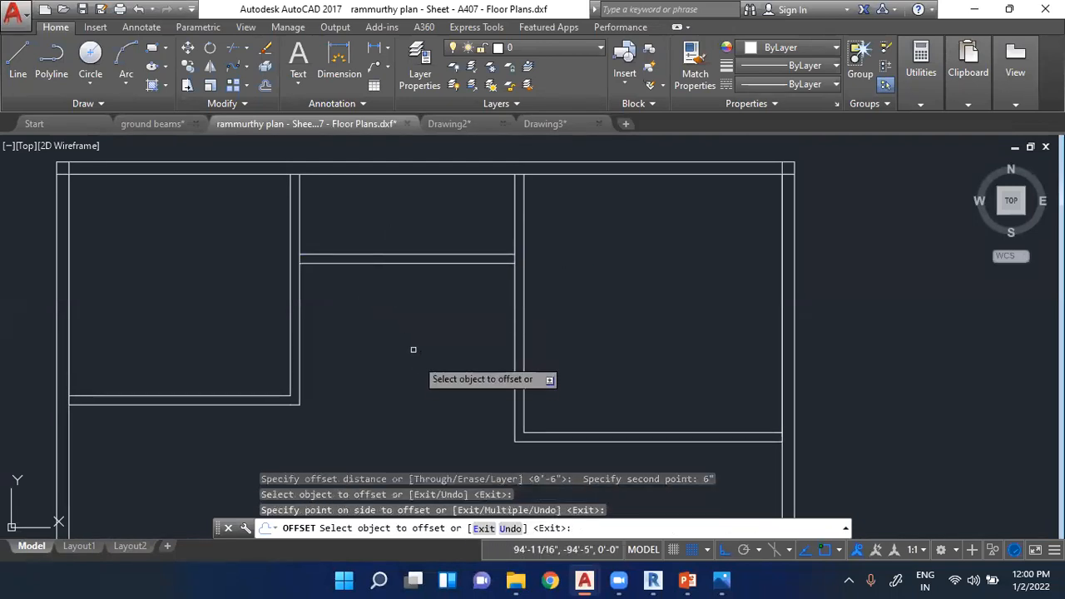
key(Escape)
key(Escape)
key(Escape)
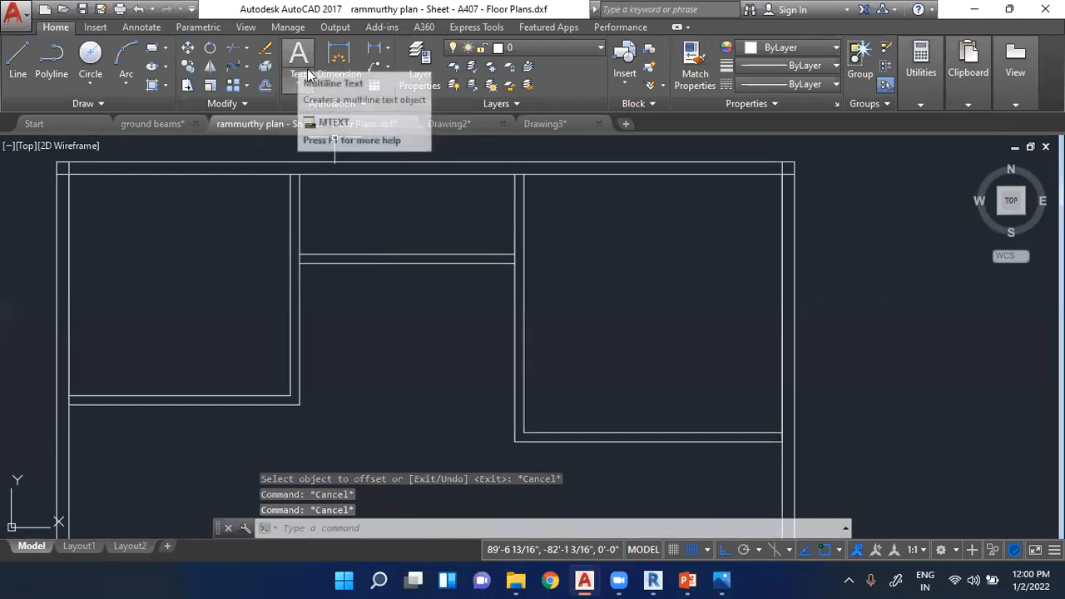
- Dimension the outer line of the top wall, placing the dimension just above the wall
click(339, 60)
scroll(465, 262, down, 2)
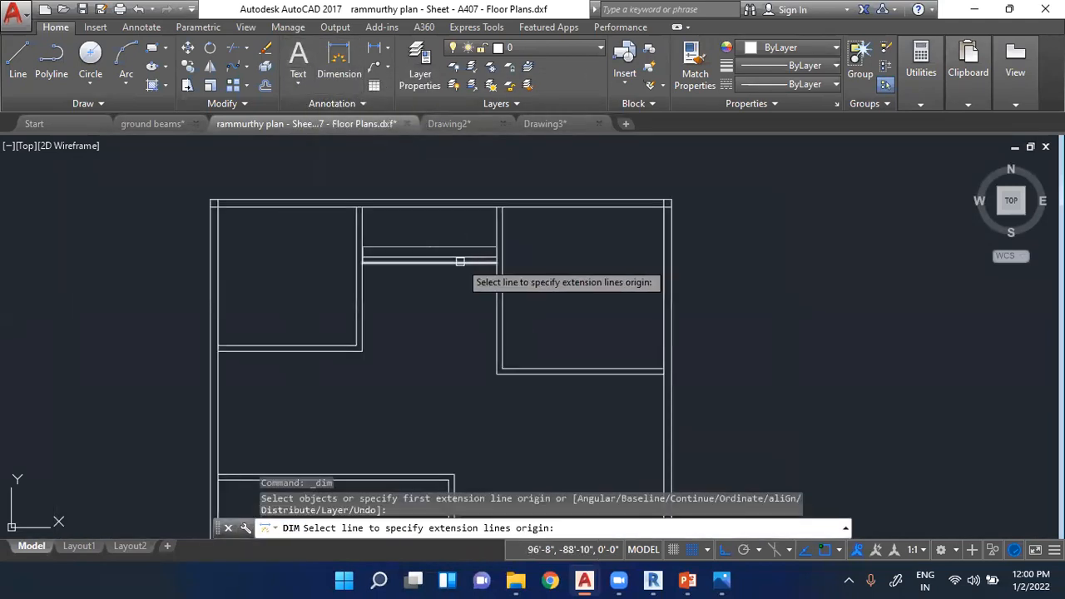
click(317, 198)
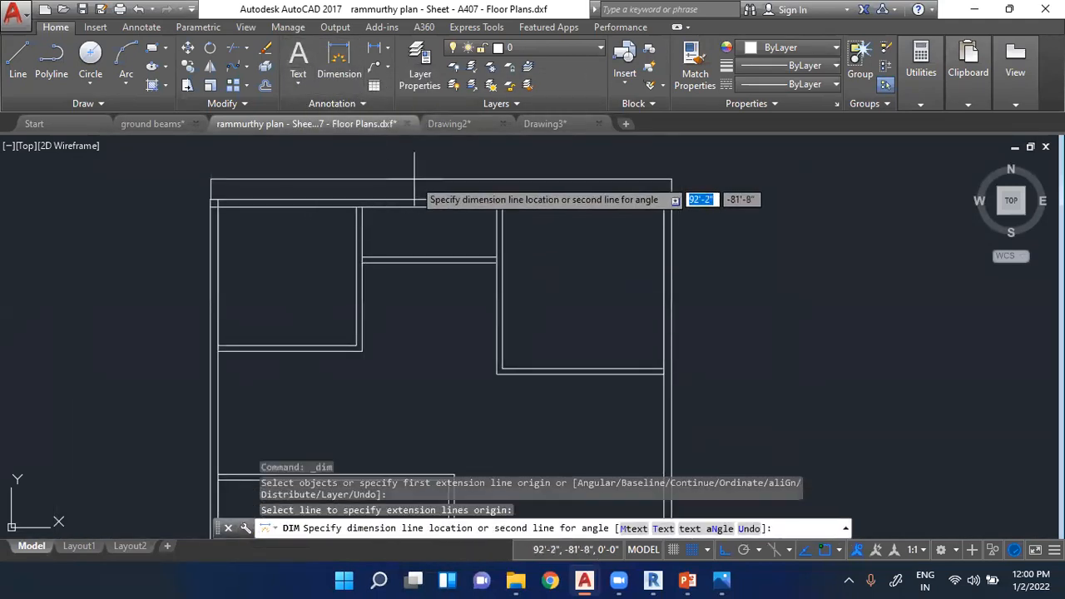
scroll(433, 213, up, 4)
click(421, 245)
scroll(423, 242, up, 5)
scroll(463, 207, down, 1)
scroll(476, 192, down, 8)
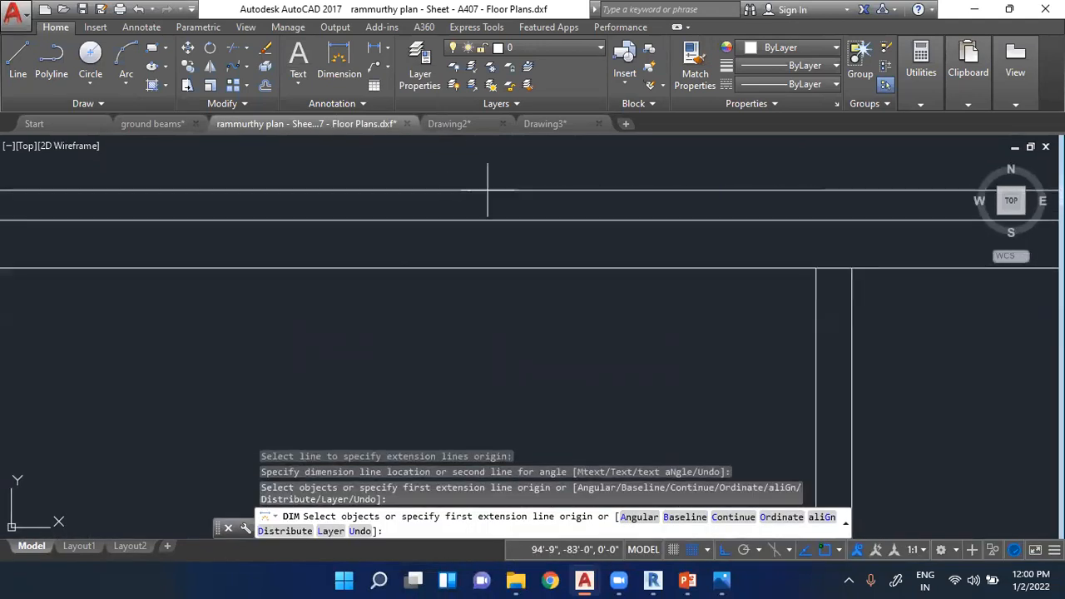
key(Escape)
key(Escape)
key(Escape)
- View the quick properties of the top wall's dimension, then deselect it
scroll(514, 209, up, 4)
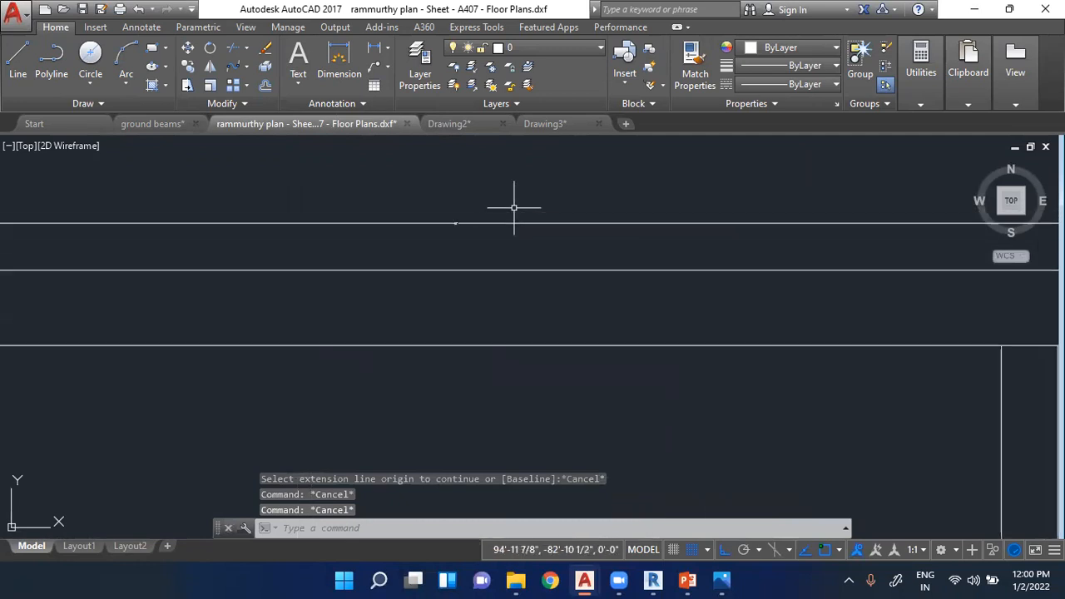
click(455, 223)
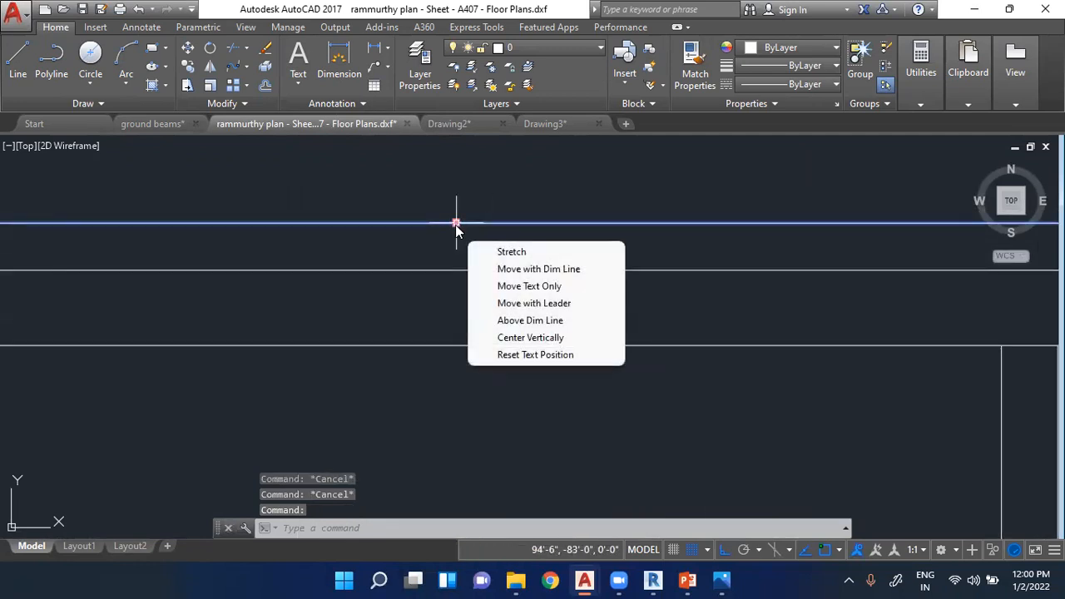
right_click(456, 224)
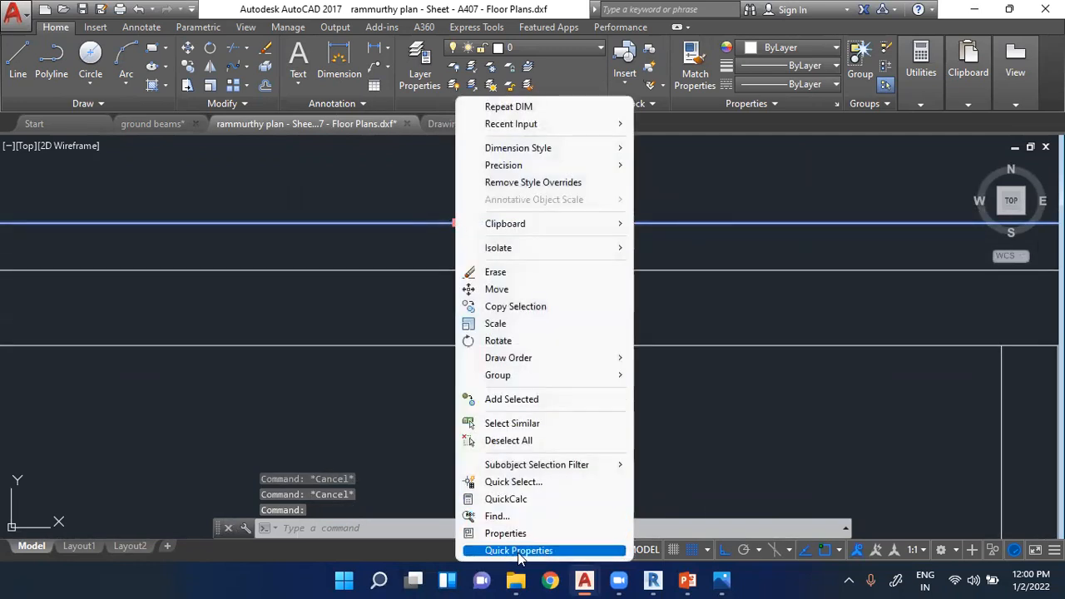
click(345, 278)
key(Escape)
key(Escape)
click(455, 223)
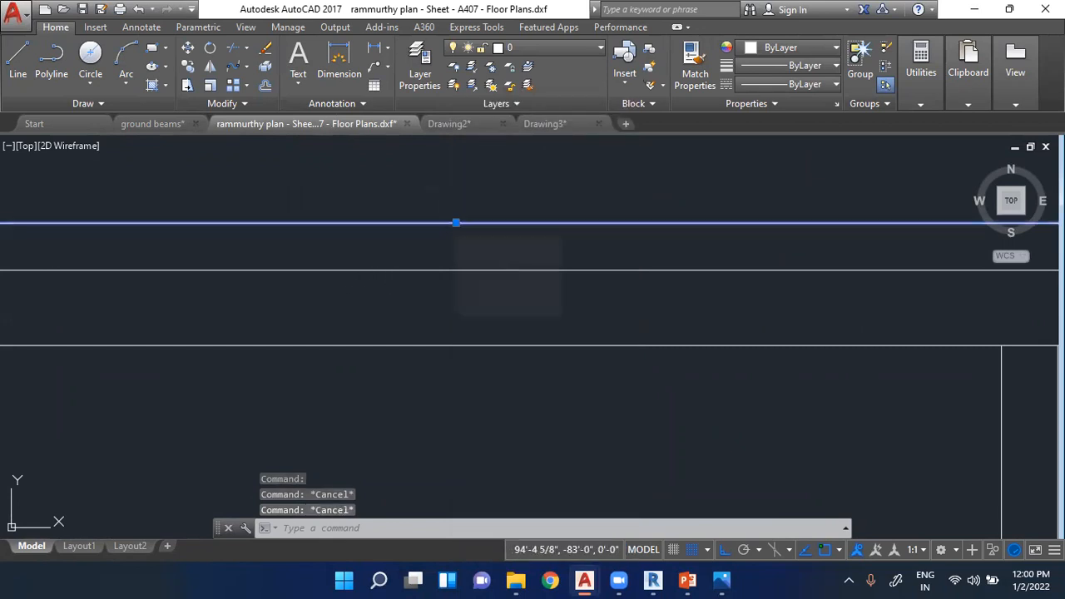
right_click(444, 222)
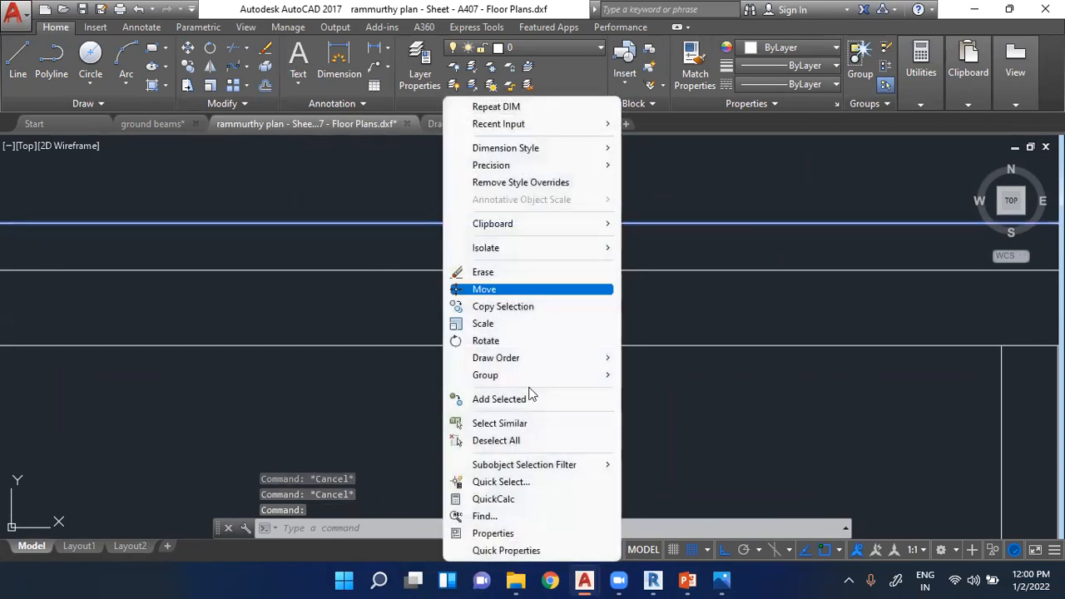
click(513, 550)
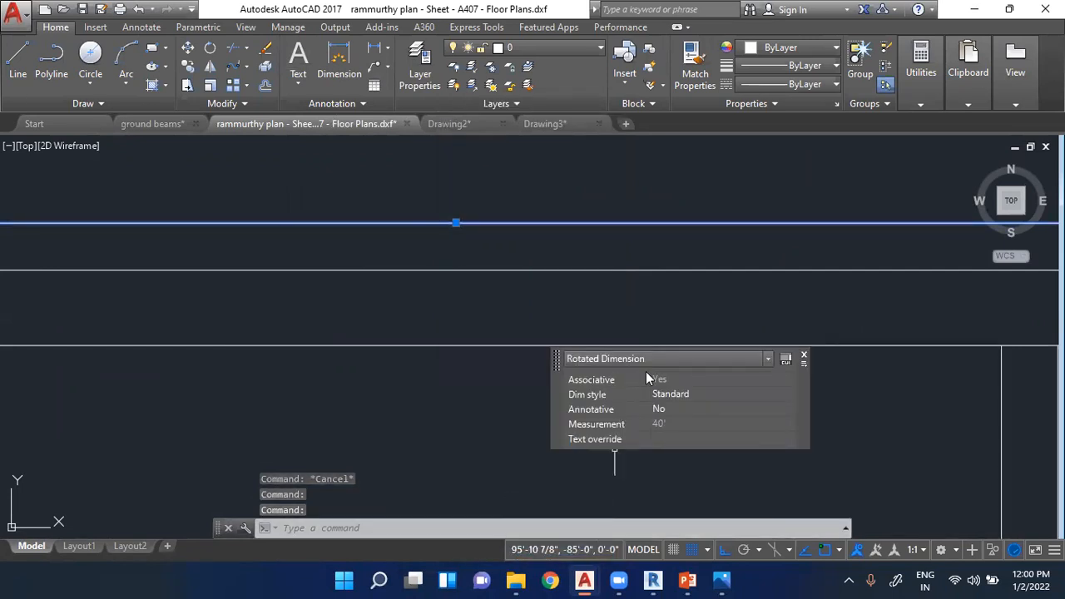
key(Escape)
key(Escape)
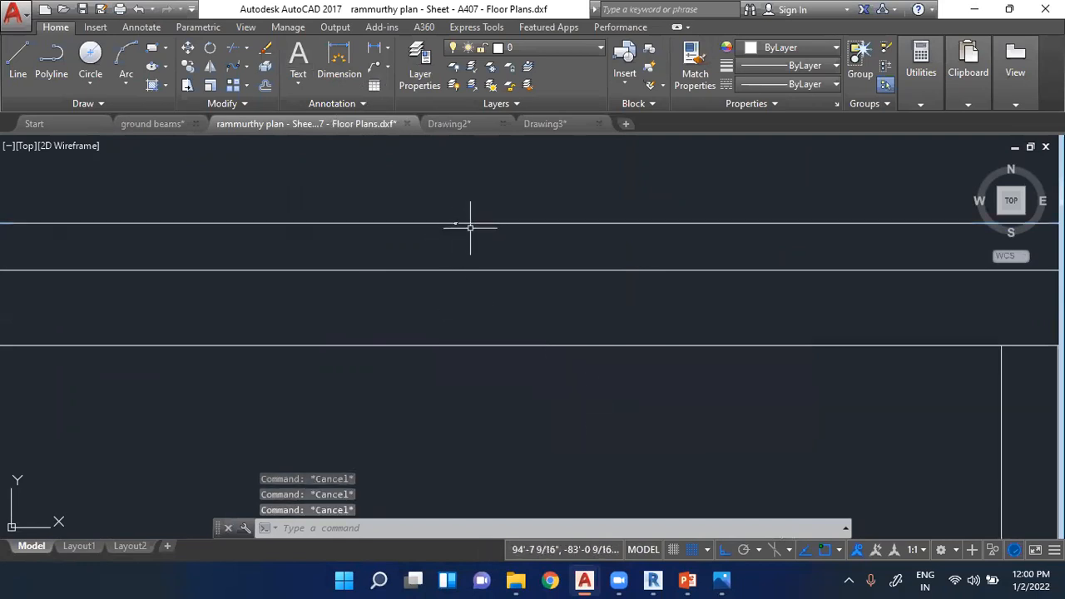
- Examine the full properties of the top wall's dimension, including its general, style, and lines and arrows settings
click(468, 216)
click(464, 223)
right_click(461, 221)
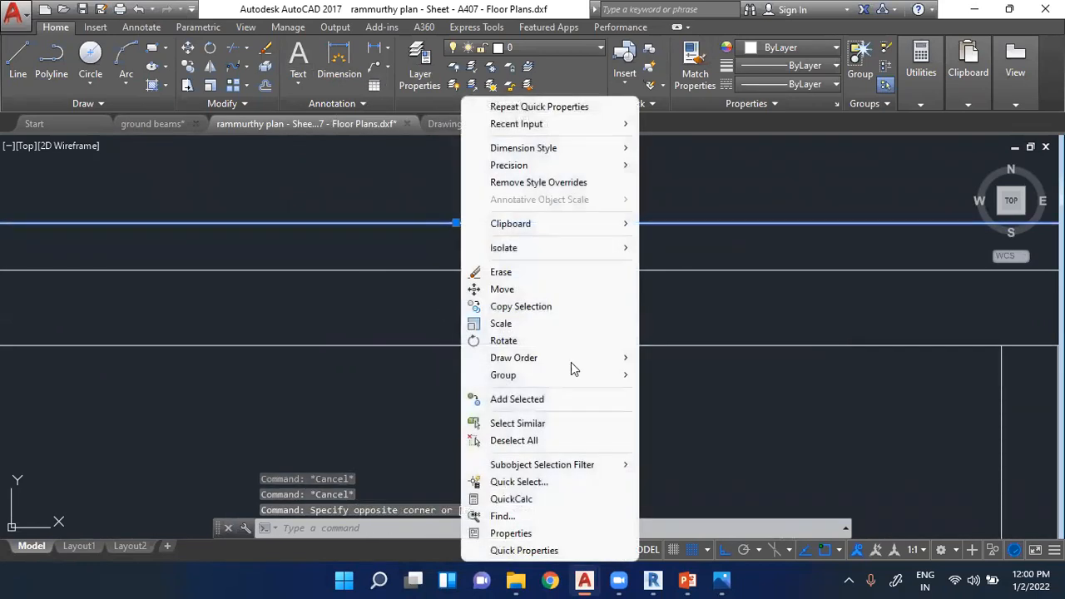
click(521, 533)
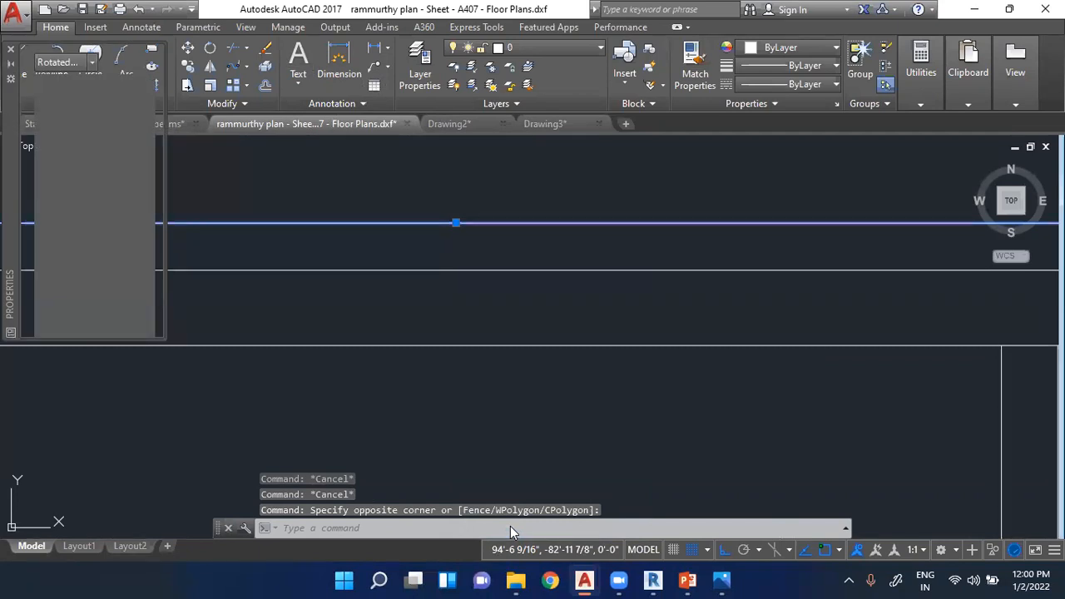
scroll(106, 185, down, 4)
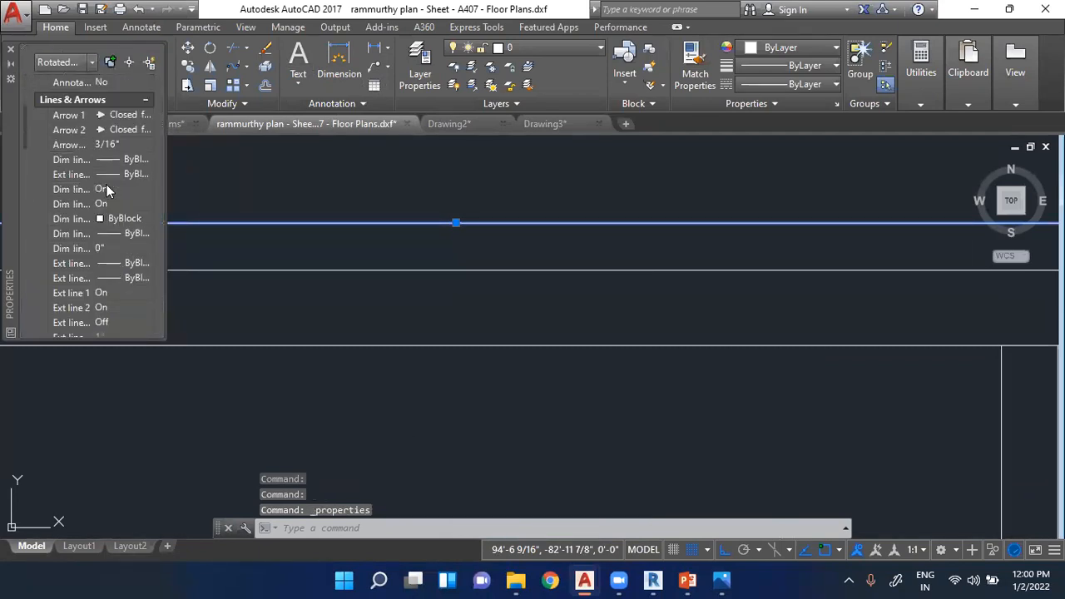
scroll(84, 200, down, 2)
scroll(84, 200, up, 6)
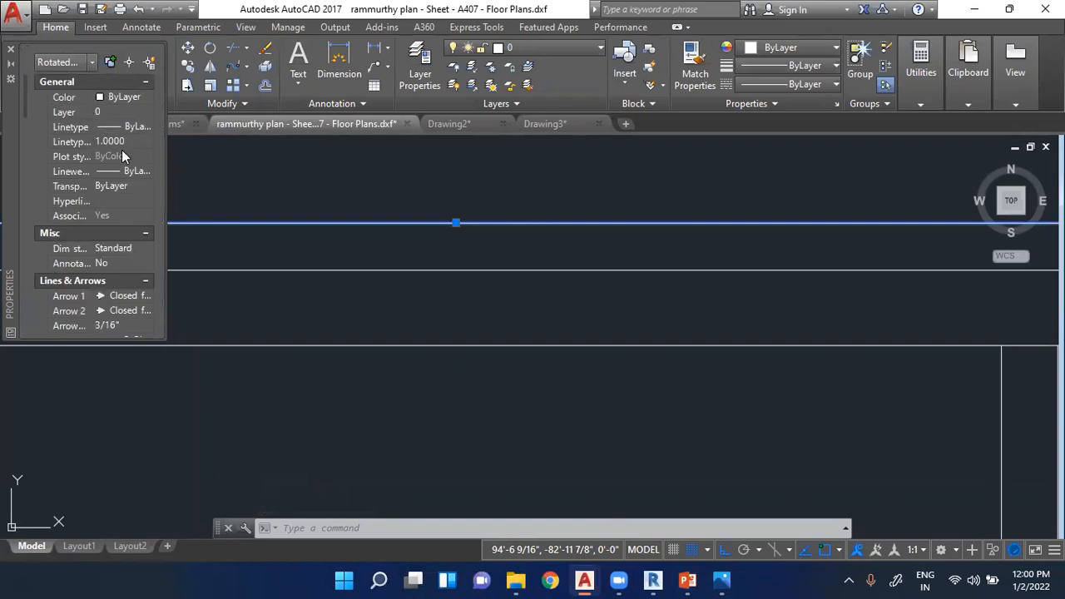
scroll(117, 200, down, 4)
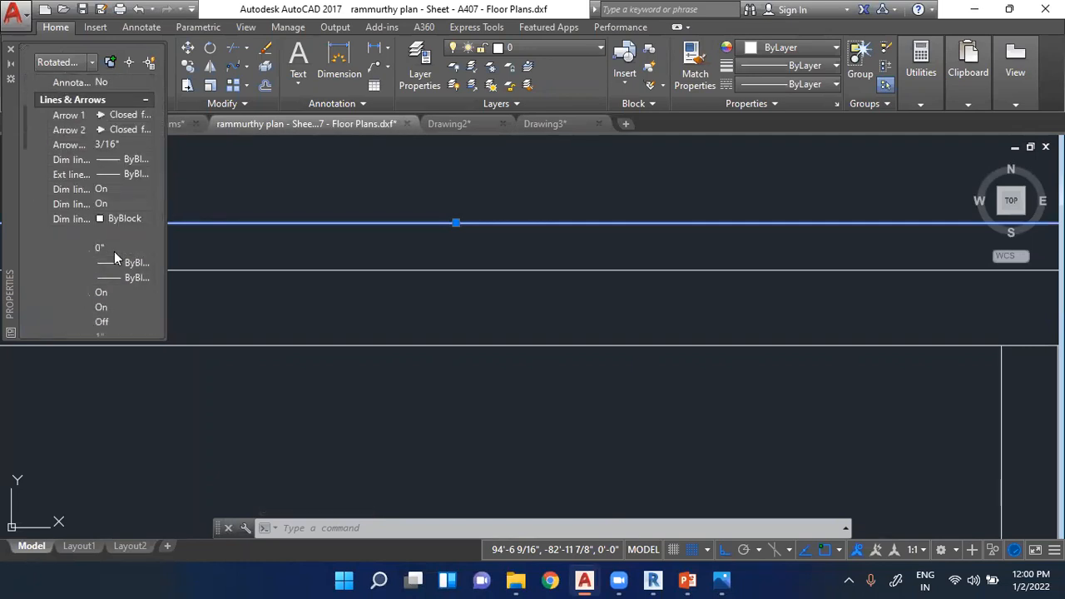
scroll(114, 252, up, 4)
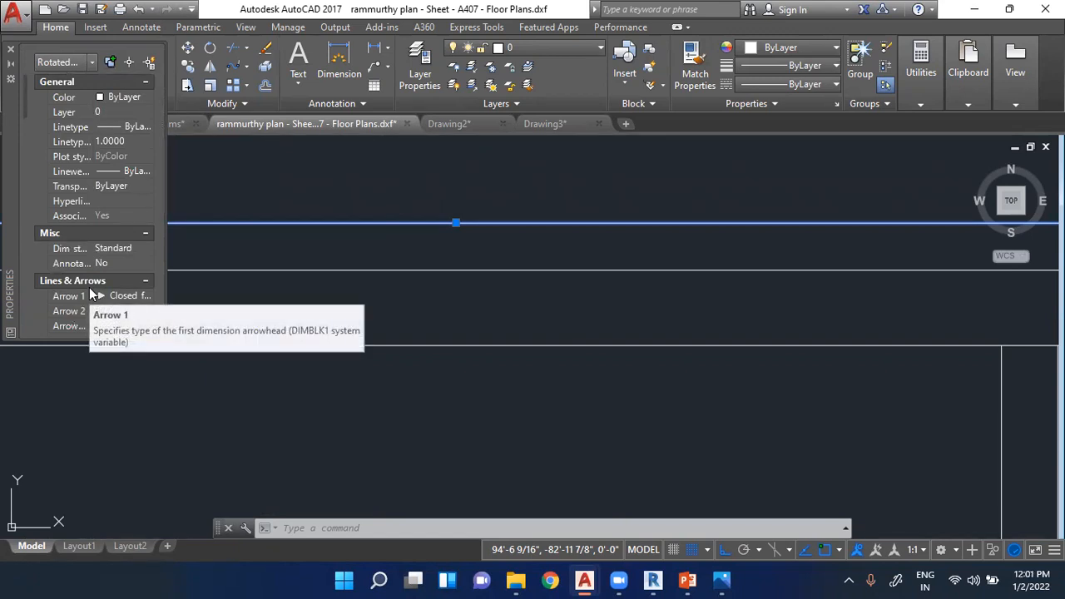
key(Escape)
key(Escape)
key(Escape)
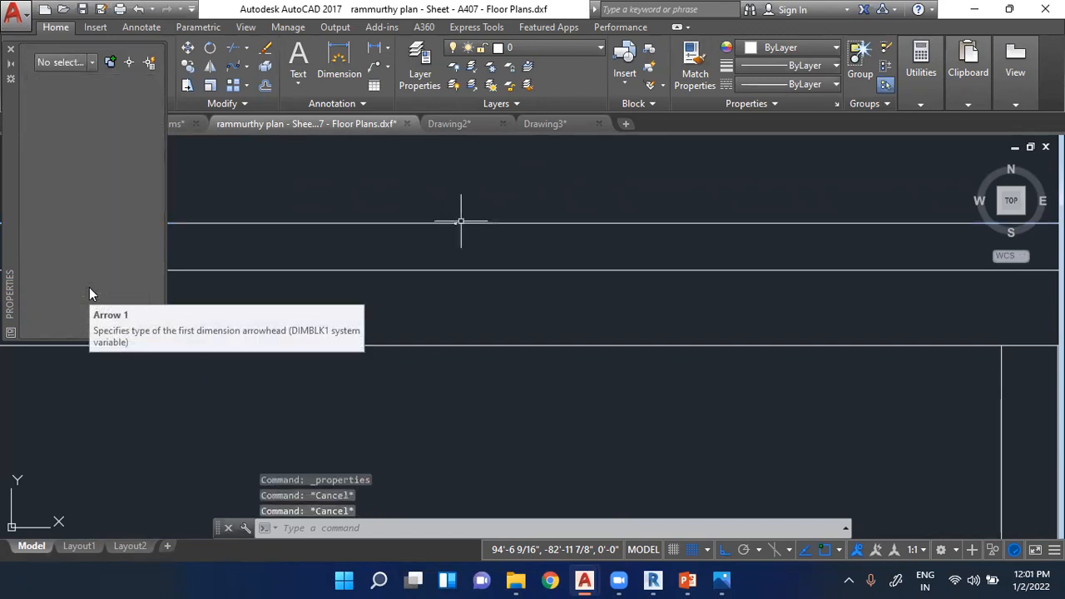
scroll(449, 223, down, 5)
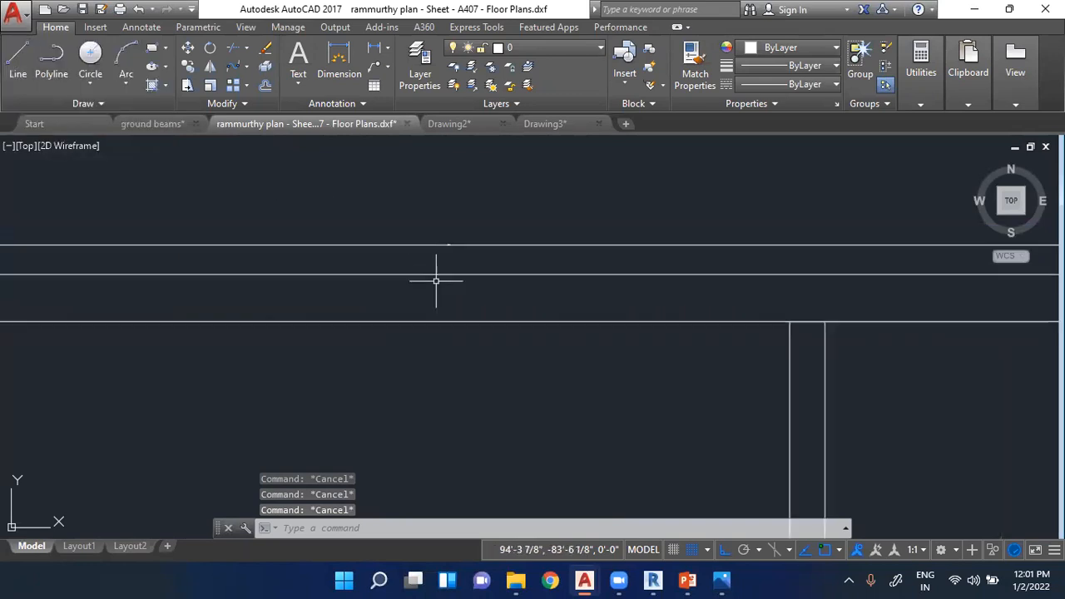
scroll(450, 224, up, 5)
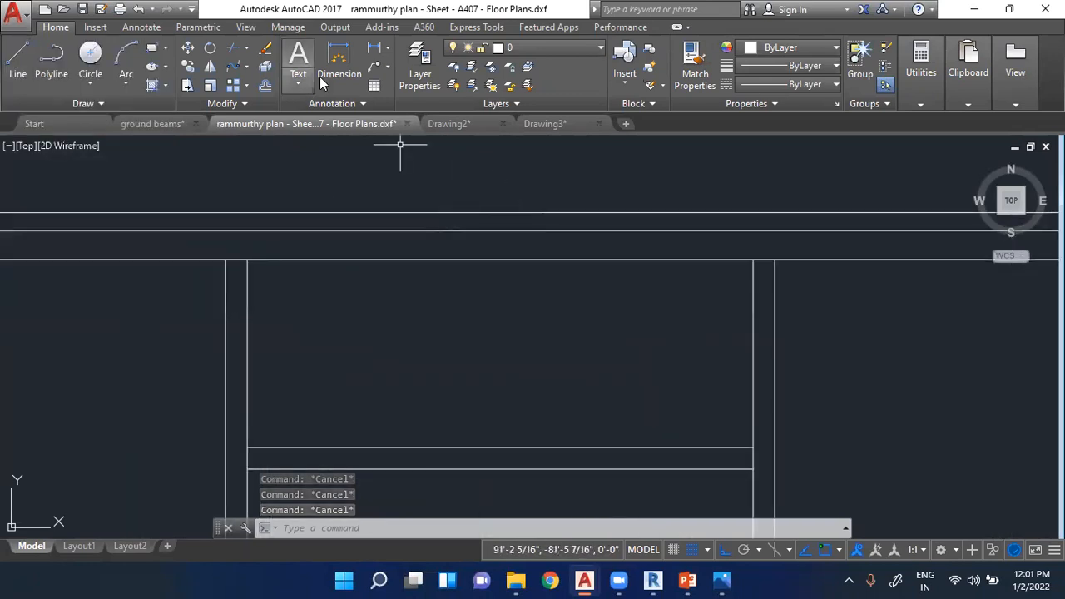
click(337, 73)
scroll(499, 208, up, 6)
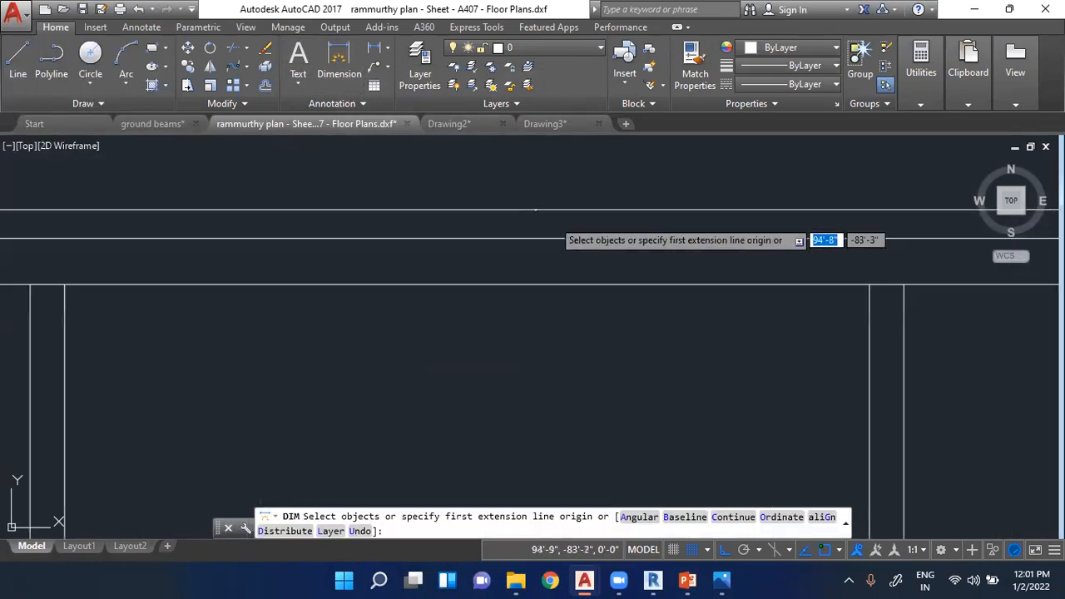
click(504, 208)
key(Escape)
key(Escape)
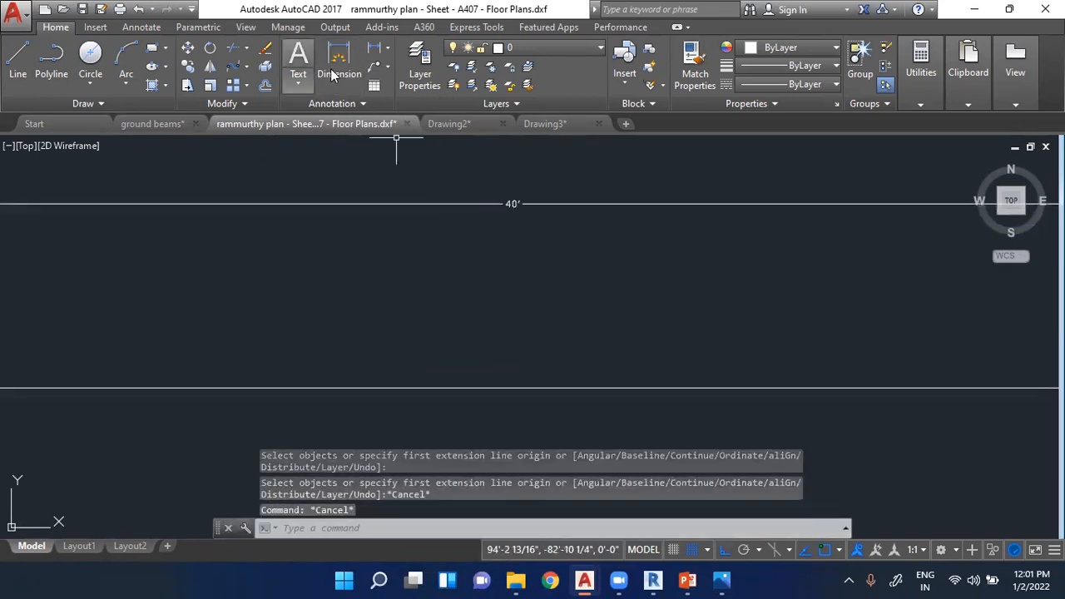
- Add a two-line multiline text label reading "Room" and "12'x12'" inside the upper-left room
click(298, 58)
scroll(576, 241, down, 5)
scroll(423, 309, down, 2)
scroll(269, 344, up, 2)
click(286, 345)
click(392, 411)
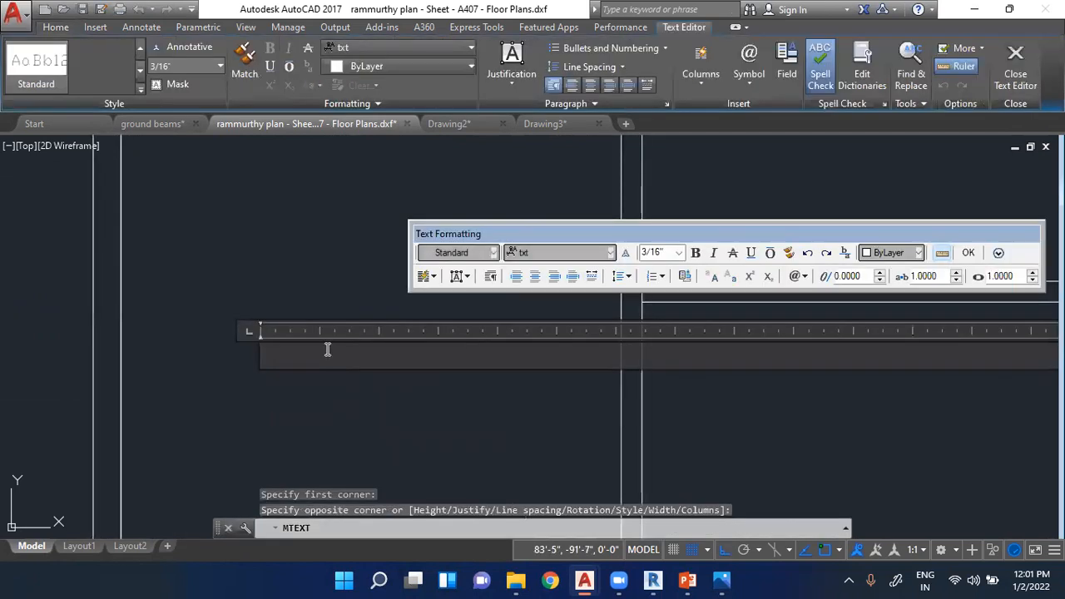
text(S)
key(BackSpace)
text(Room)
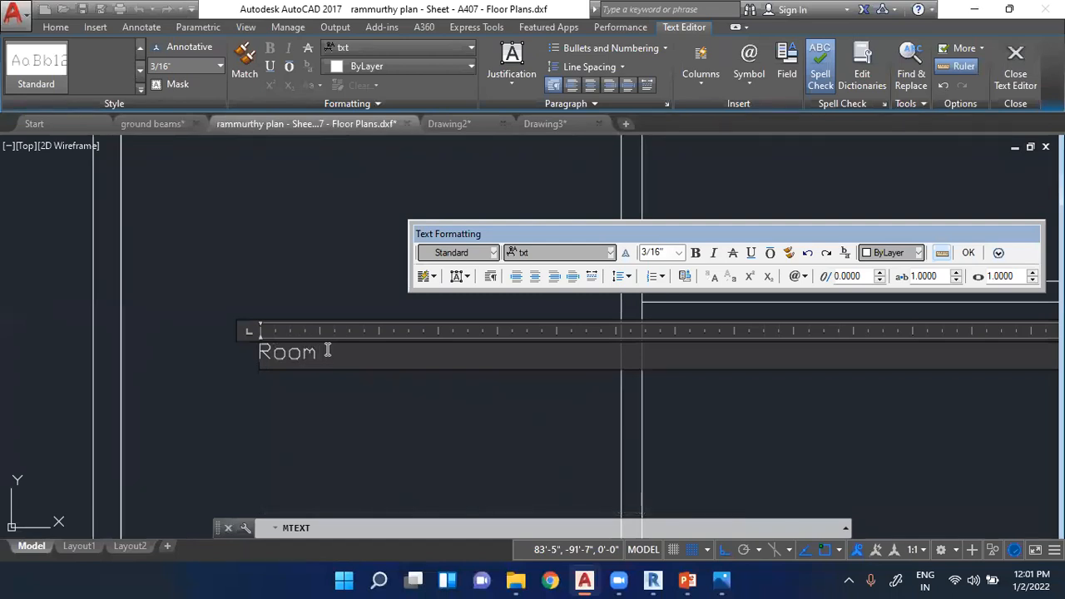
key(Return)
text(12'x12)
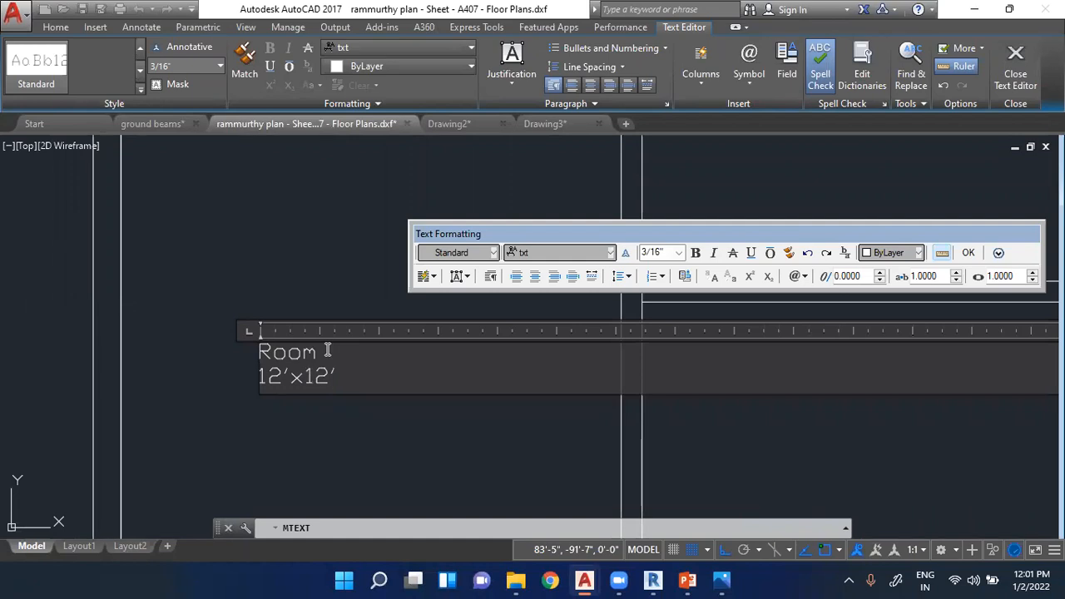
click(316, 435)
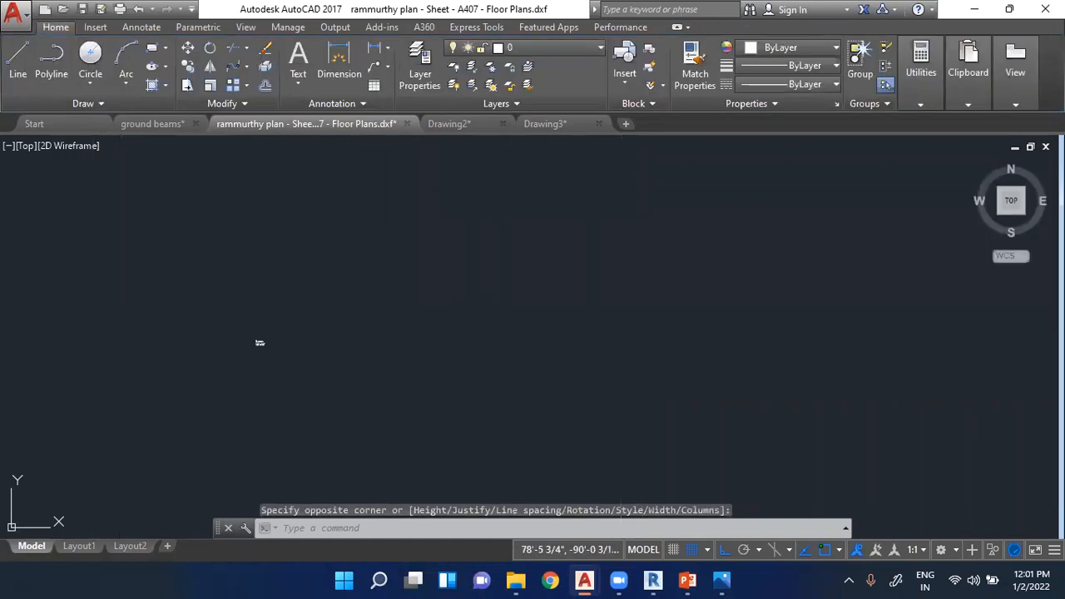
- Set the text height of the upper-left room's label to 1"
click(248, 359)
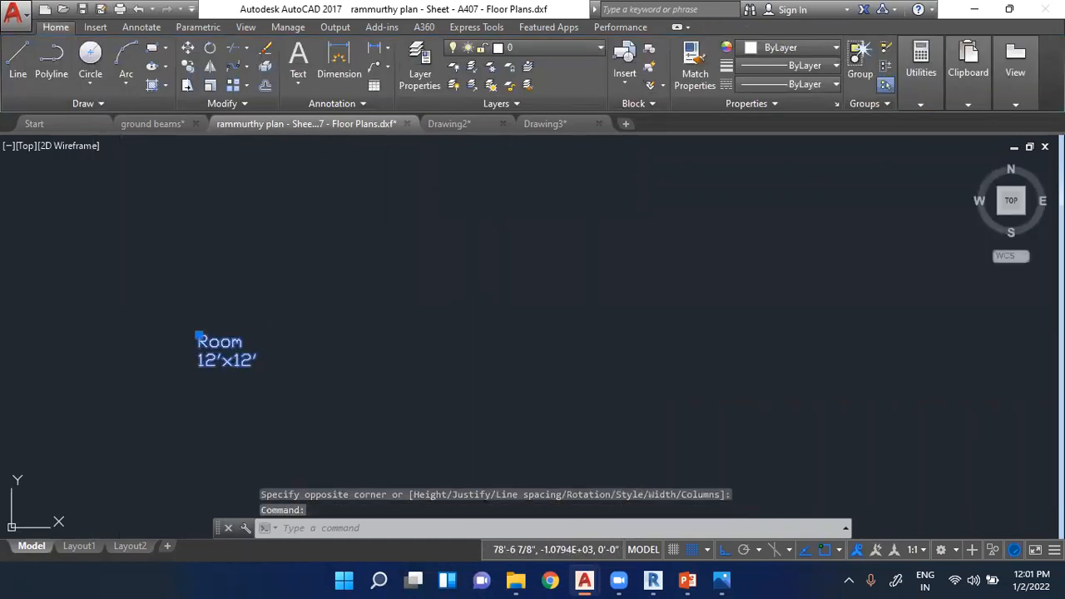
double_click(247, 359)
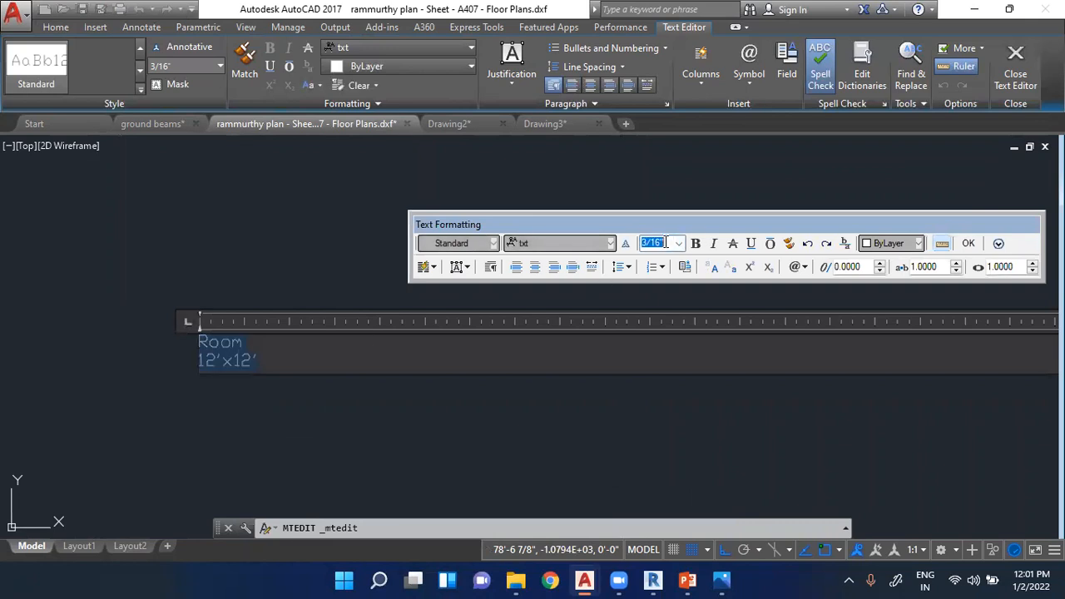
key(Return)
click(306, 283)
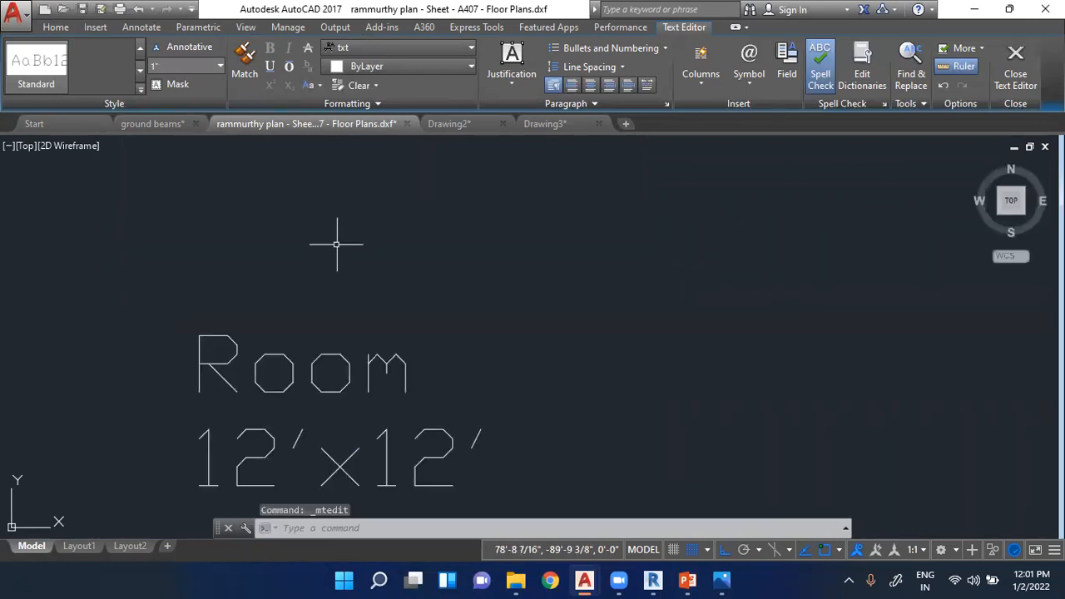
- Enlarge the upper-left room's label by setting its text height to 1'
scroll(337, 245, down, 8)
scroll(352, 244, up, 3)
scroll(352, 244, down, 3)
click(342, 263)
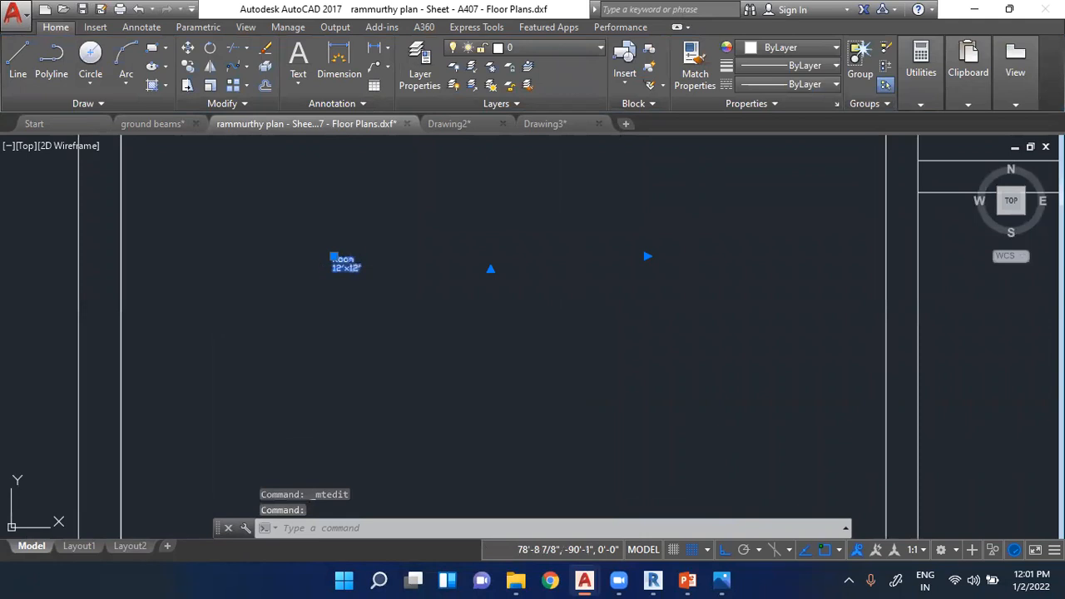
double_click(343, 263)
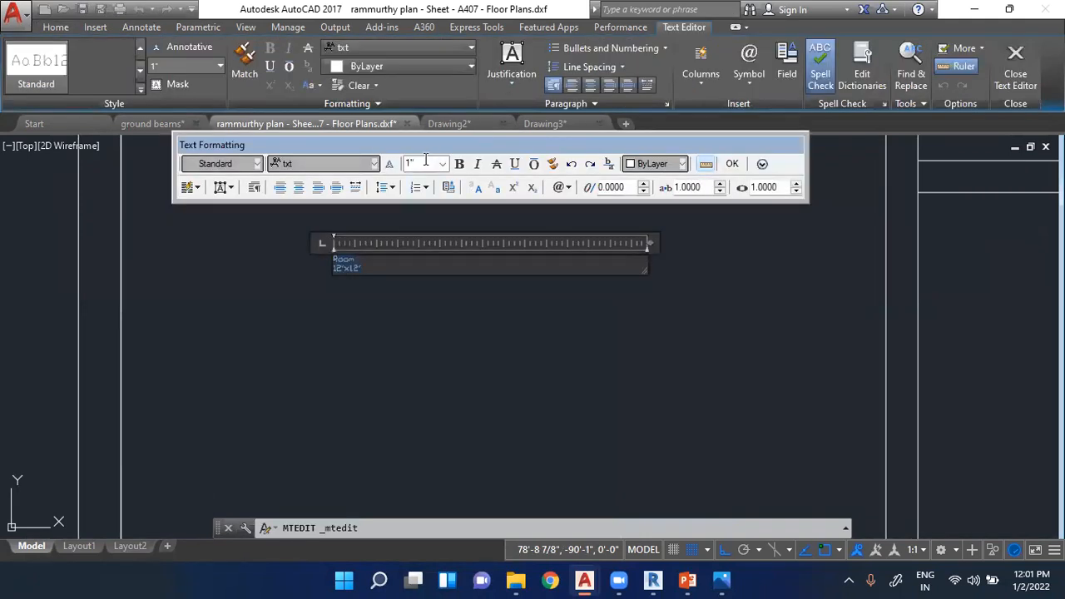
text(5)
key(Return)
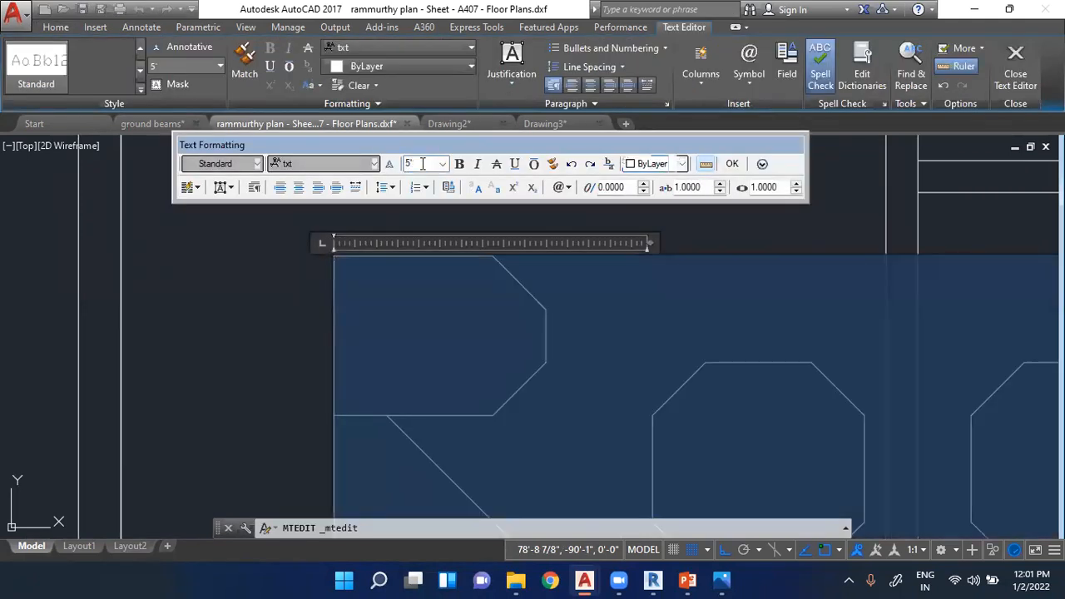
text(1')
key(Return)
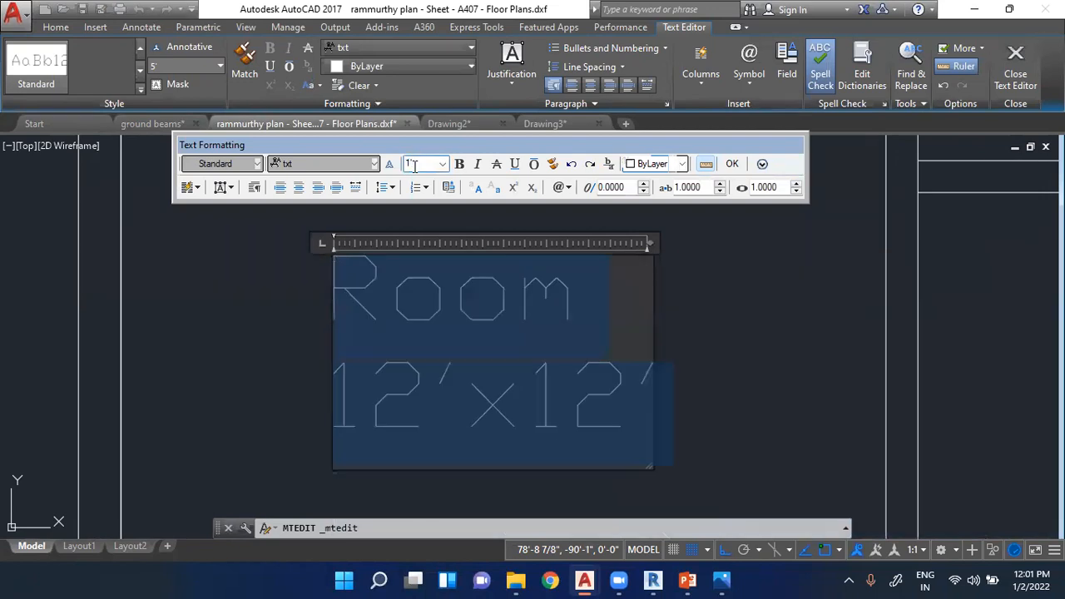
scroll(312, 352, down, 6)
key(Escape)
key(Escape)
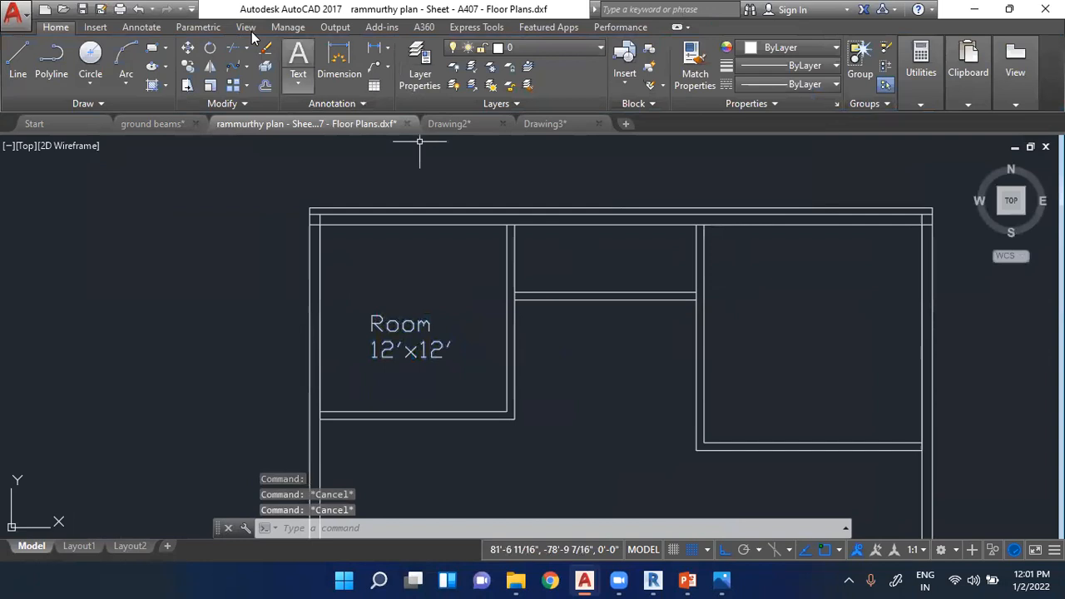
- Add a two-line multiline text label reading "Room" and "14'x14'" inside the upper-right room
click(298, 60)
click(750, 319)
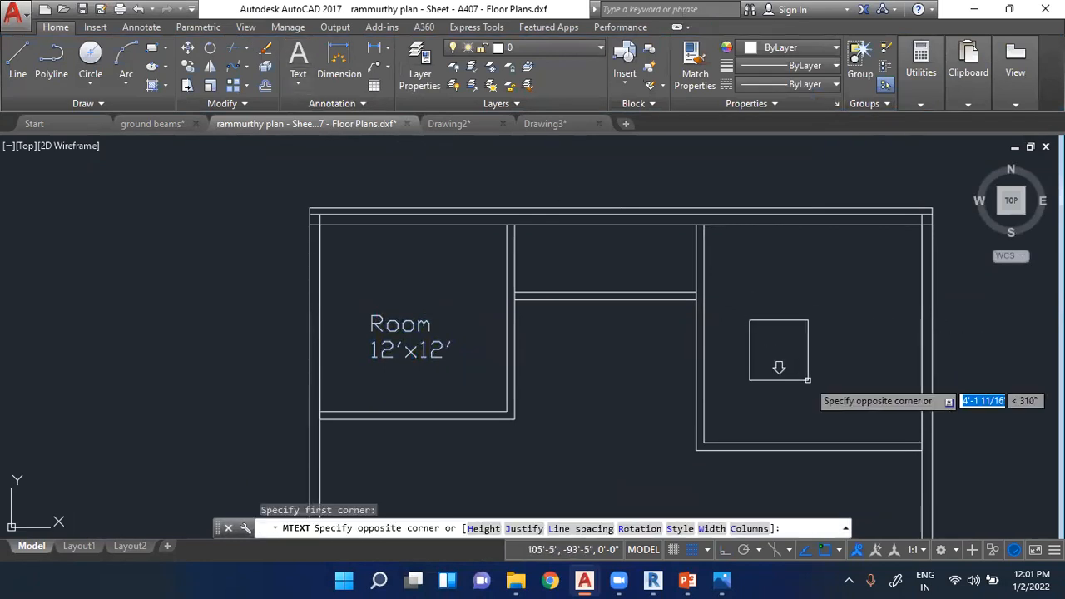
click(874, 367)
text(R)
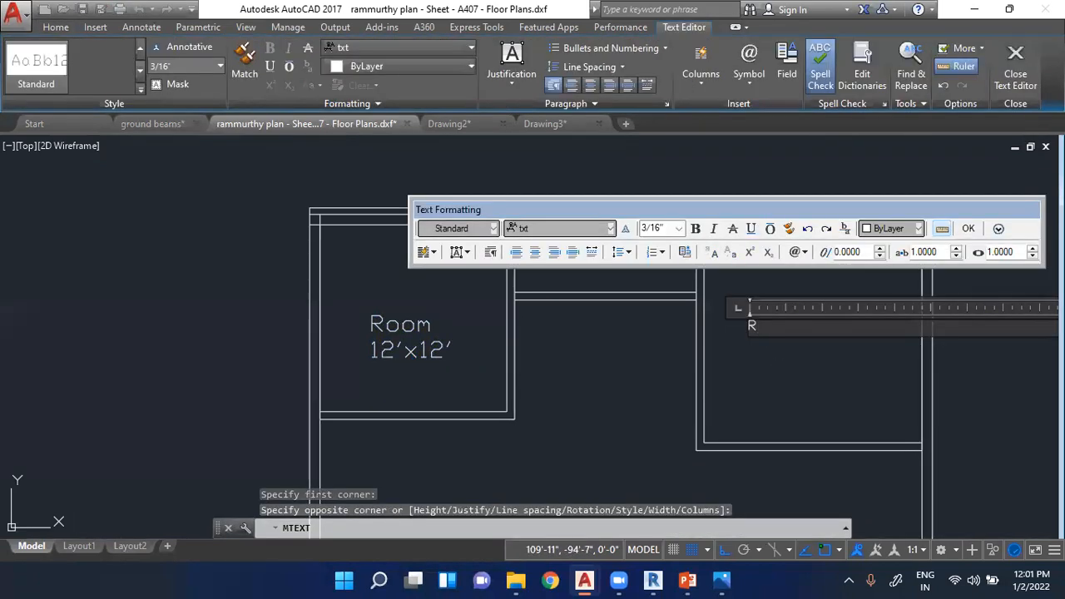
text(oom)
key(Return)
text(14'x14)
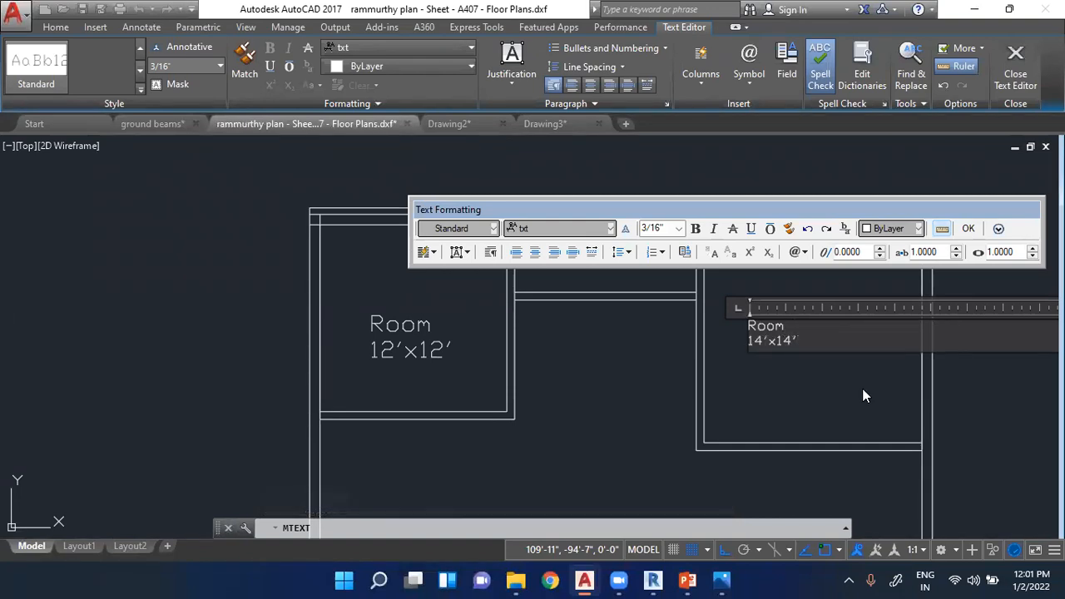
click(866, 397)
- Set the text height of the upper-right room's label to 1'
scroll(785, 335, up, 10)
scroll(416, 333, up, 6)
click(388, 333)
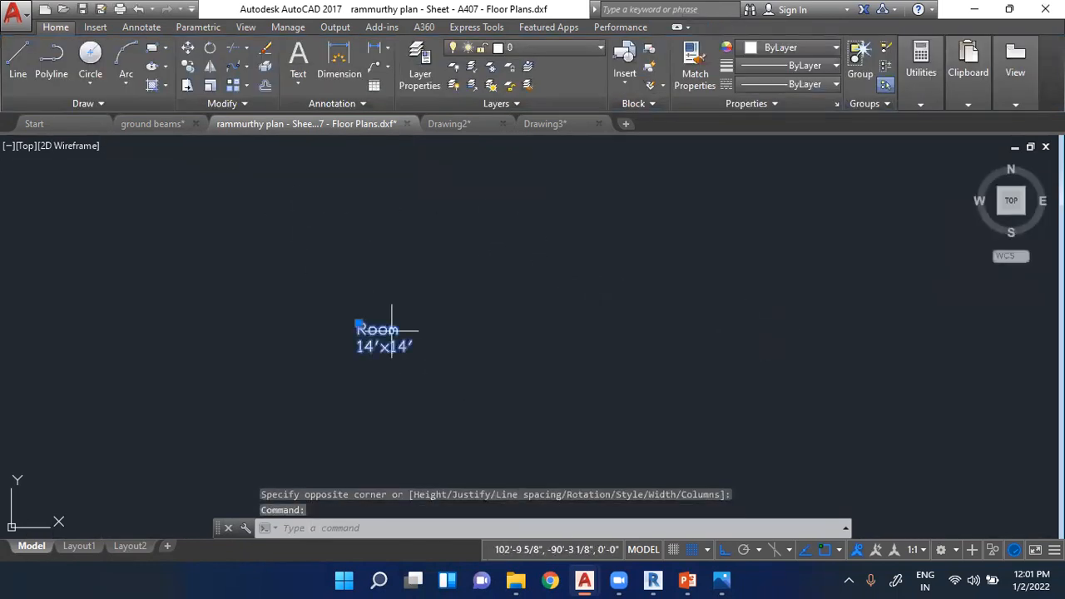
click(392, 331)
double_click(379, 341)
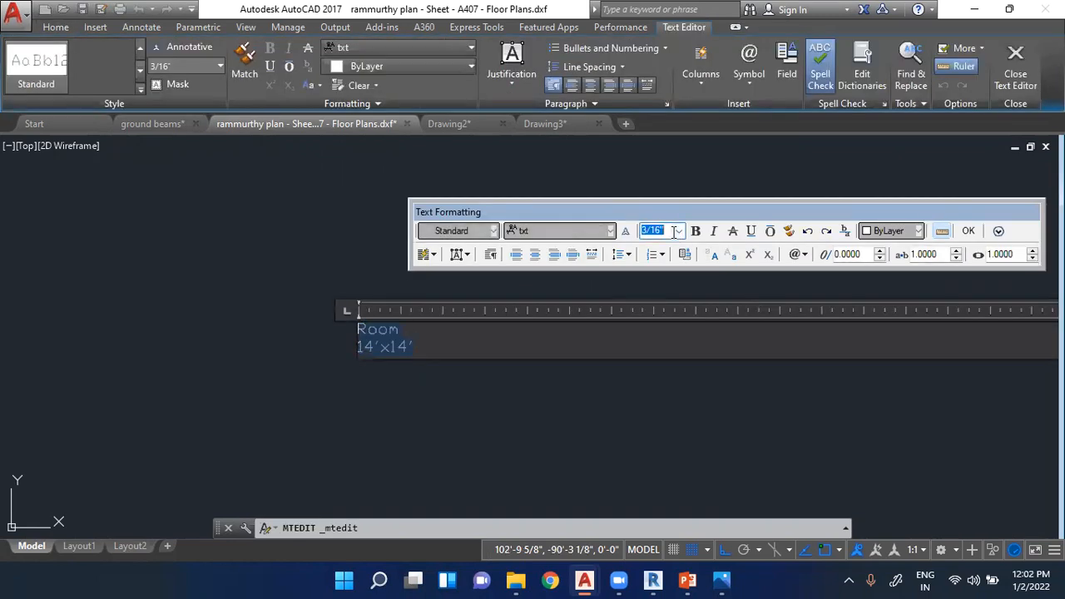
text(1')
key(Return)
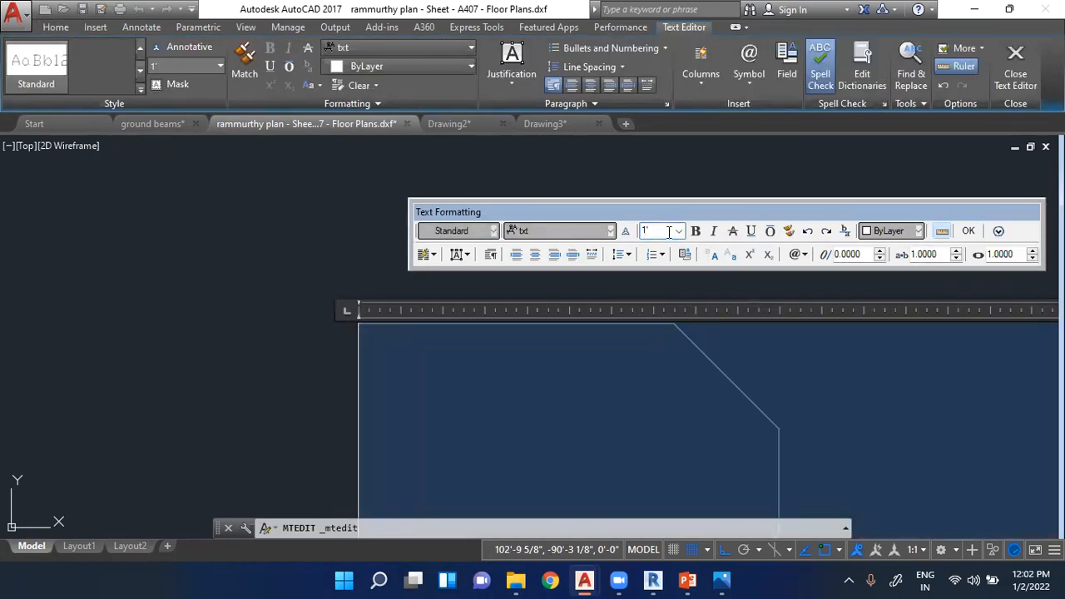
scroll(448, 314, down, 5)
click(618, 357)
scroll(620, 360, down, 3)
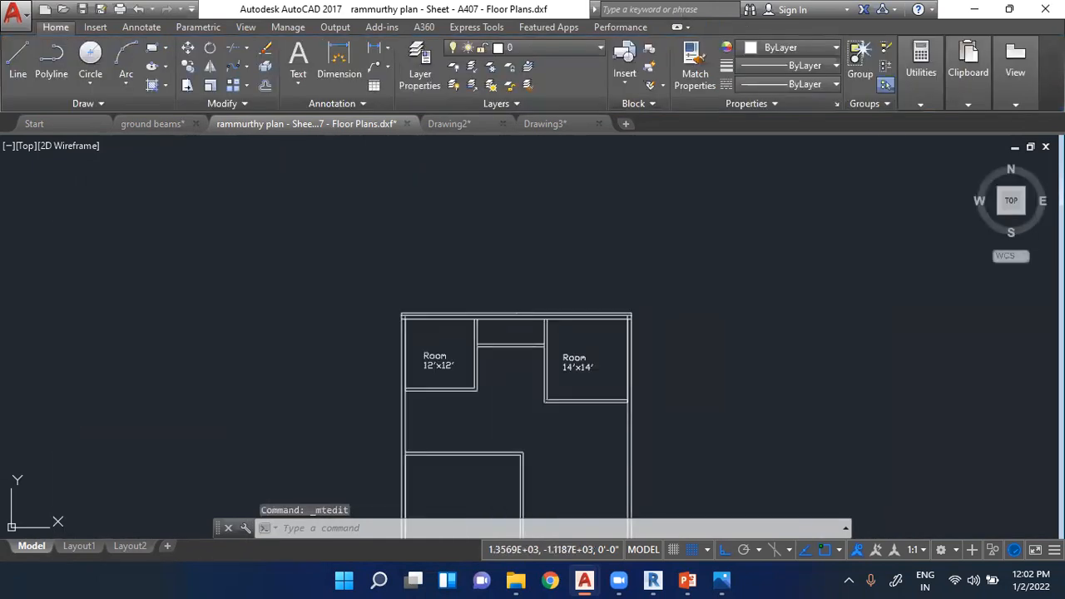
key(Escape)
key(Escape)
- Copy the "Room 12'x12'" label and paste it inside the lower-left room
scroll(582, 333, down, 3)
scroll(535, 357, up, 3)
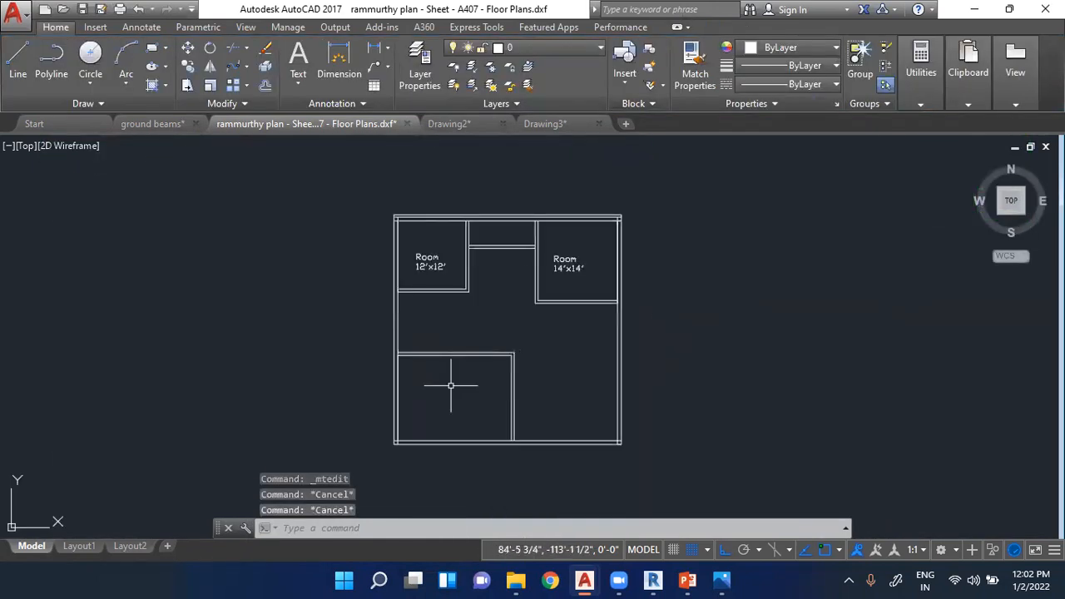
click(433, 265)
scroll(429, 283, up, 2)
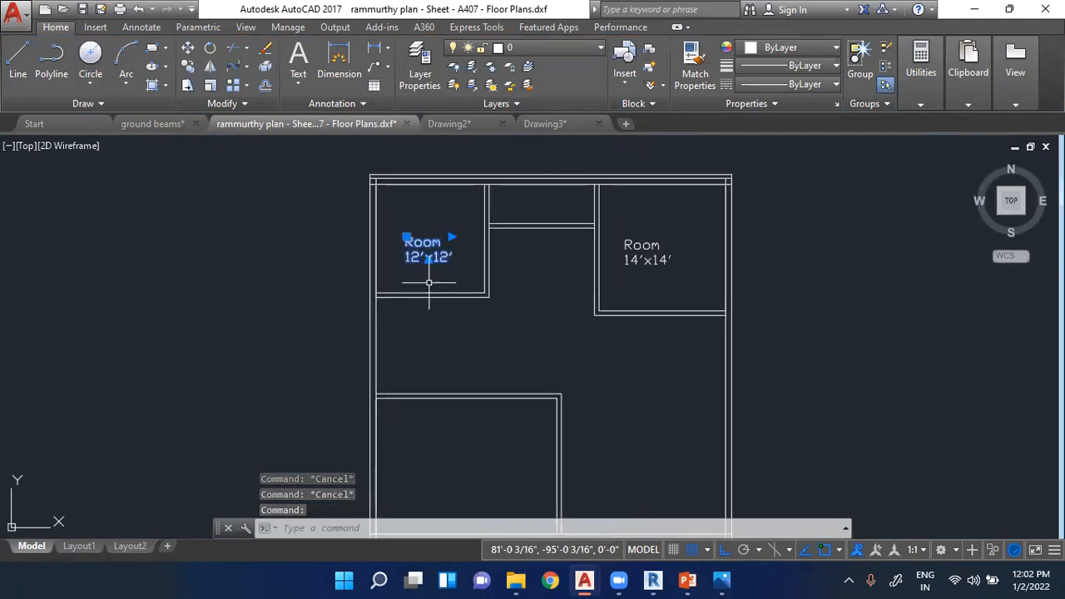
key(ctrl+c)
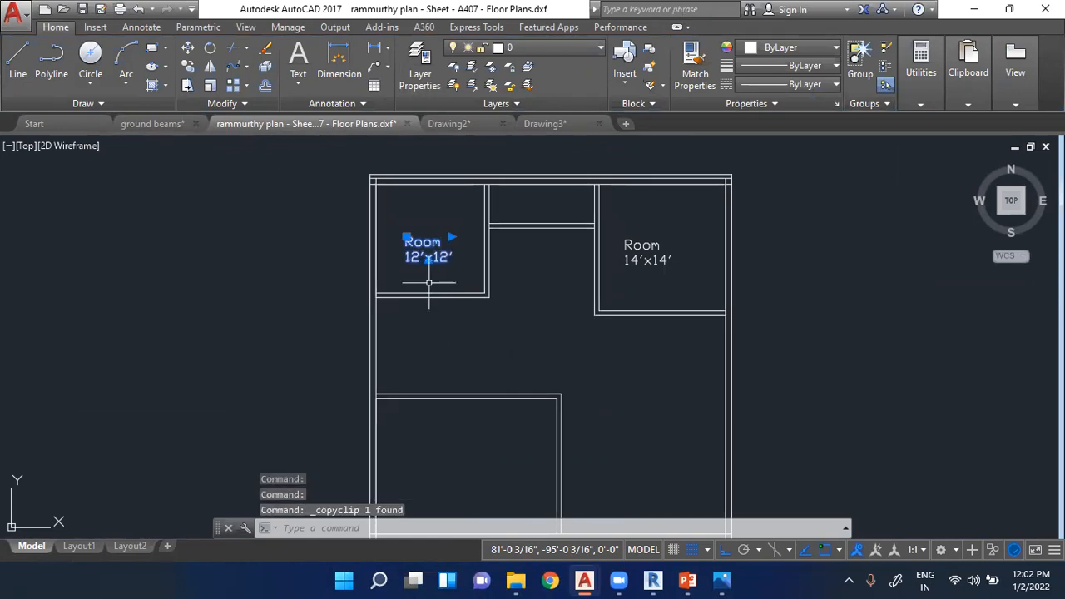
key(ctrl+v)
scroll(488, 356, down, 4)
scroll(488, 328, up, 4)
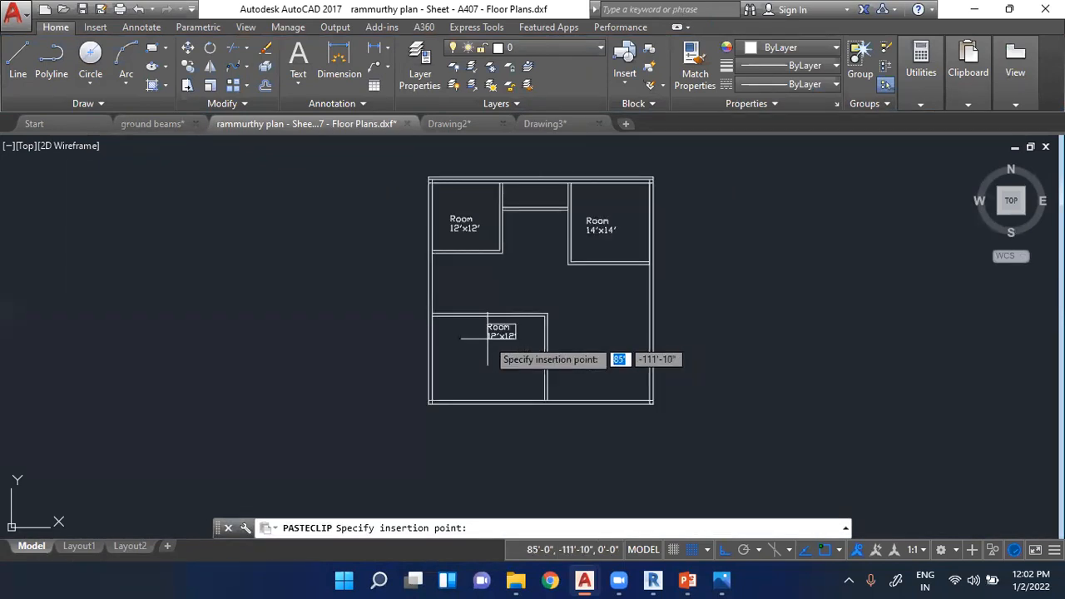
scroll(465, 384, up, 2)
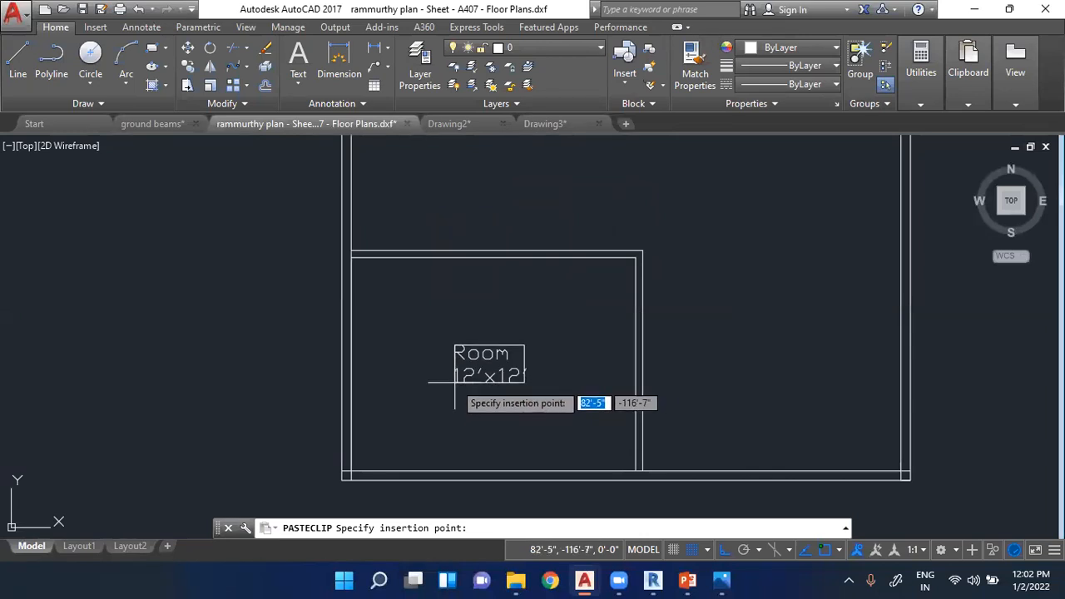
scroll(456, 383, up, 3)
click(471, 378)
- Change the lower-left room's label text to "Parking" with "20'x15'" on the second line
click(469, 379)
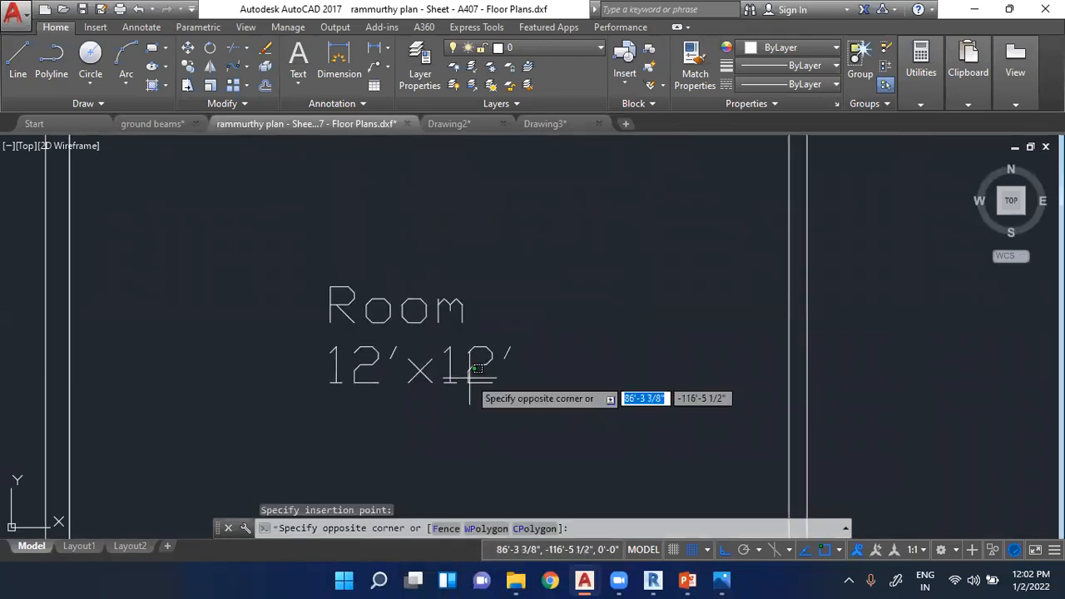
click(468, 378)
double_click(453, 377)
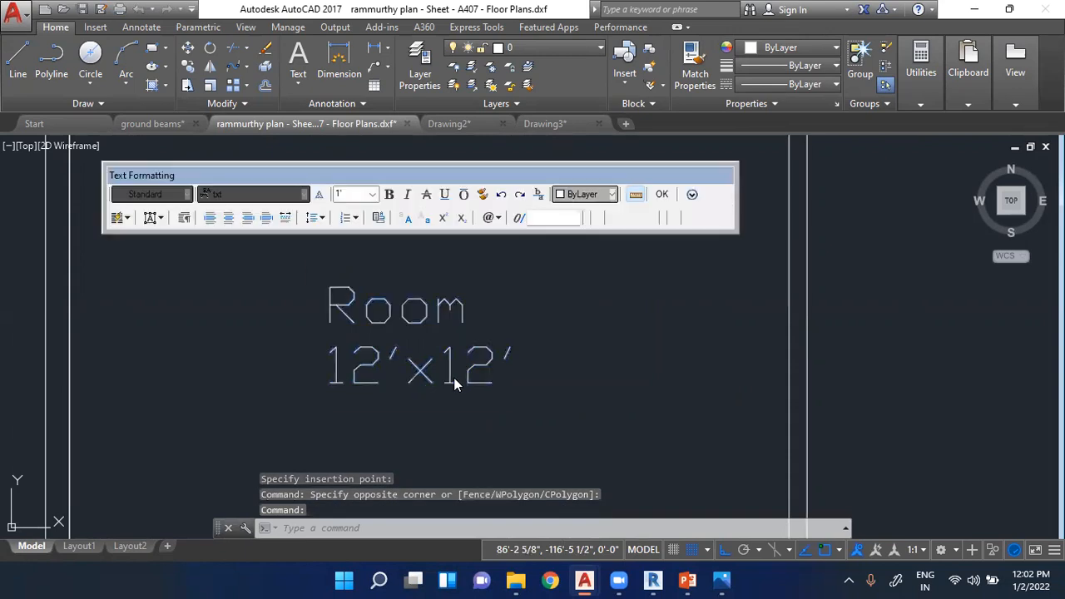
text(Parking)
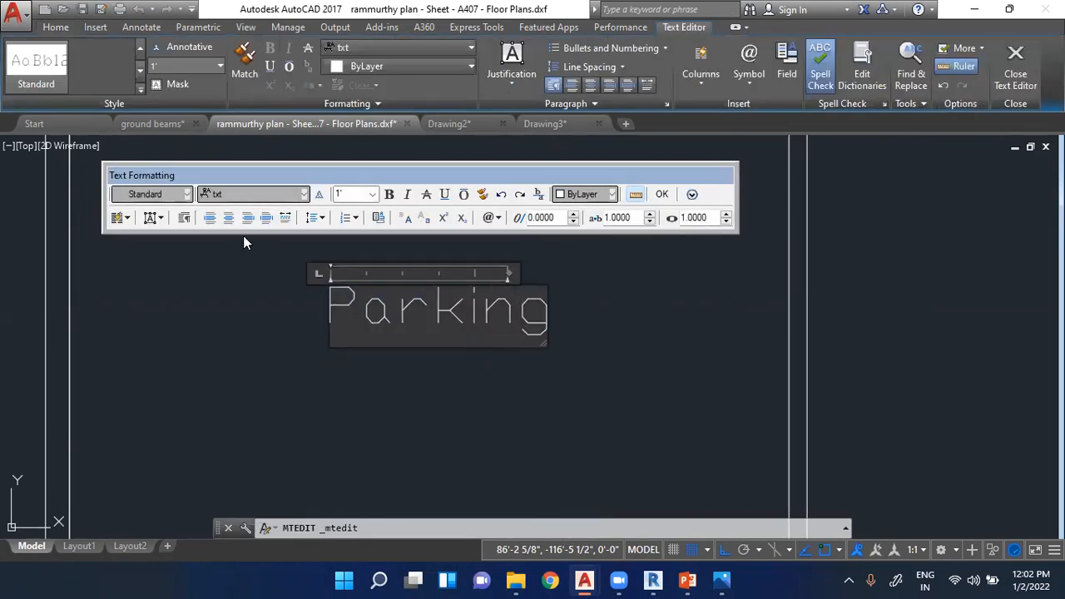
key(Return)
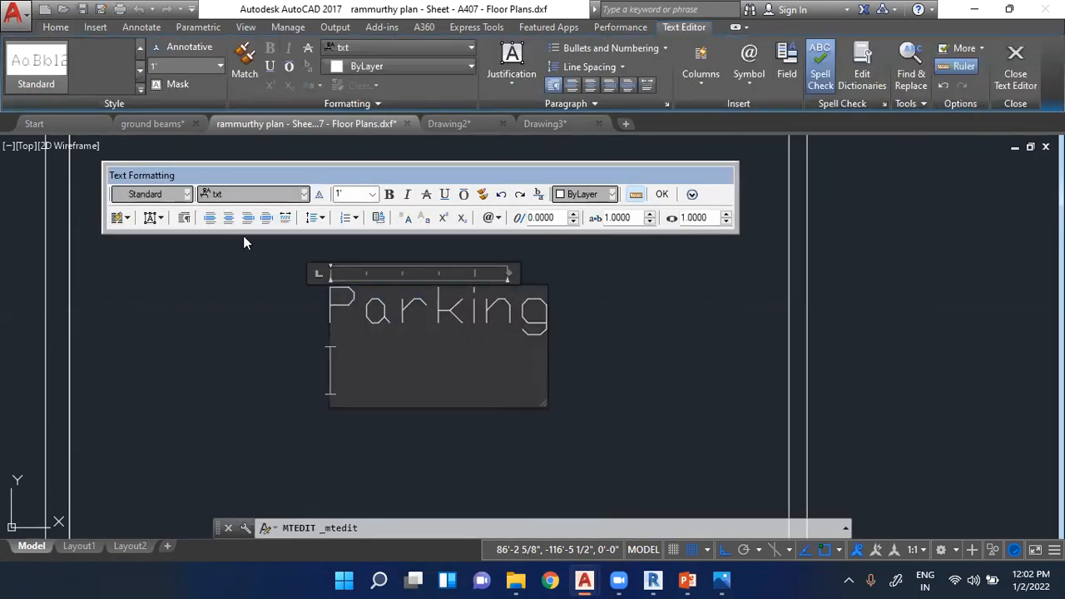
text(20'x)
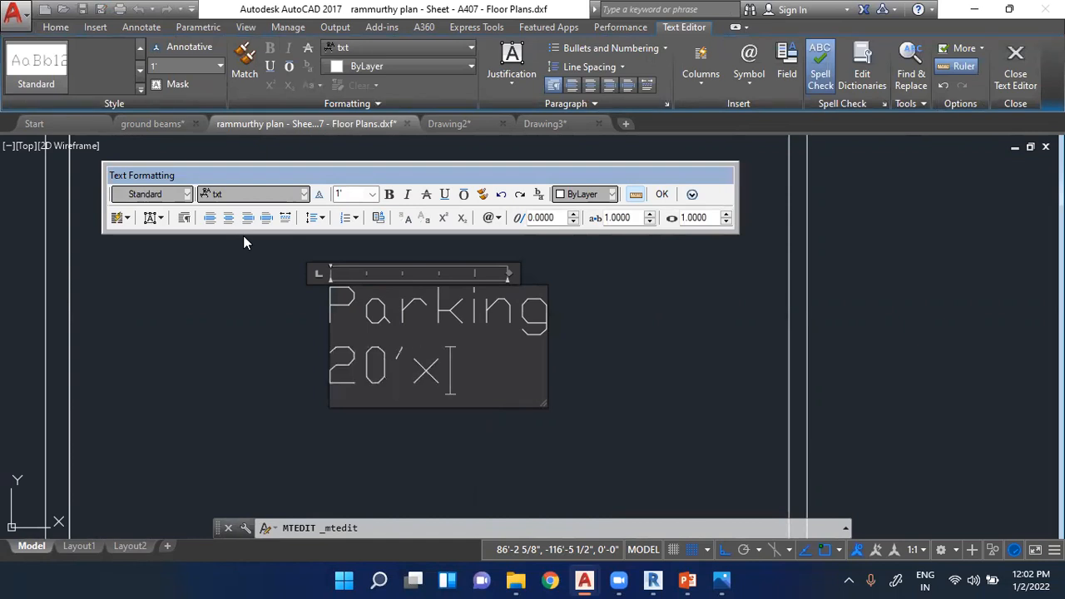
click(257, 292)
scroll(324, 388, down, 4)
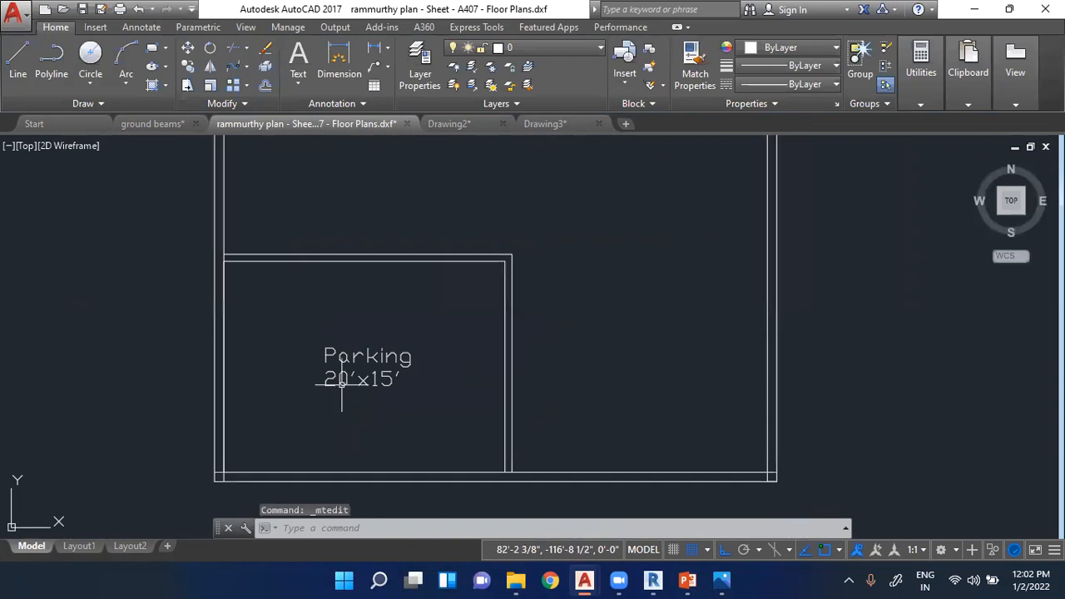
- Copy the parking label and paste it into the open area on the lower-right side of the plan
click(379, 356)
key(ctrl+c)
key(ctrl+v)
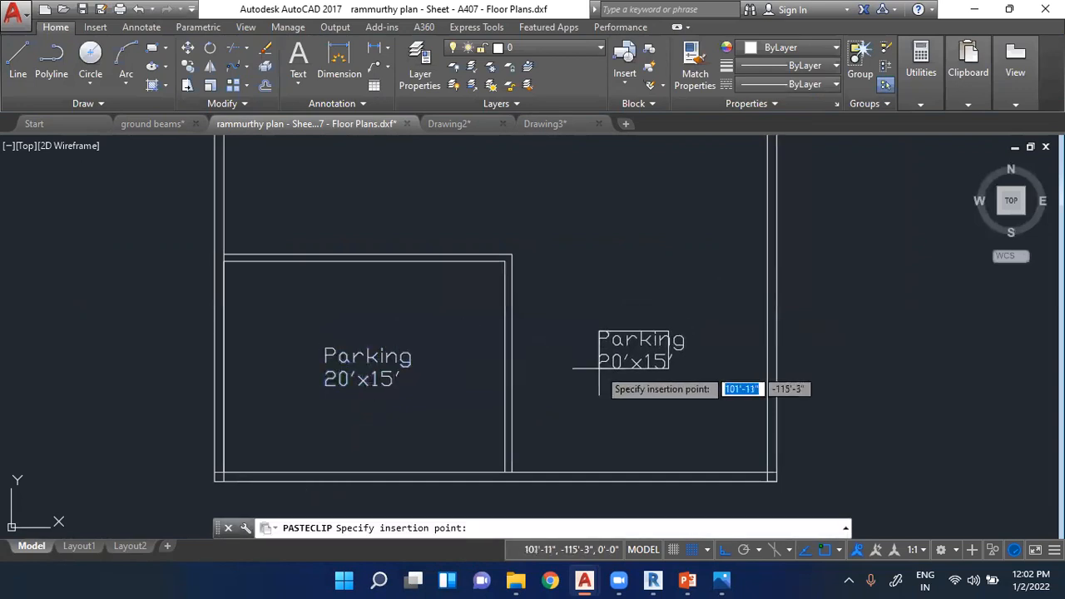
scroll(716, 346, up, 2)
click(623, 353)
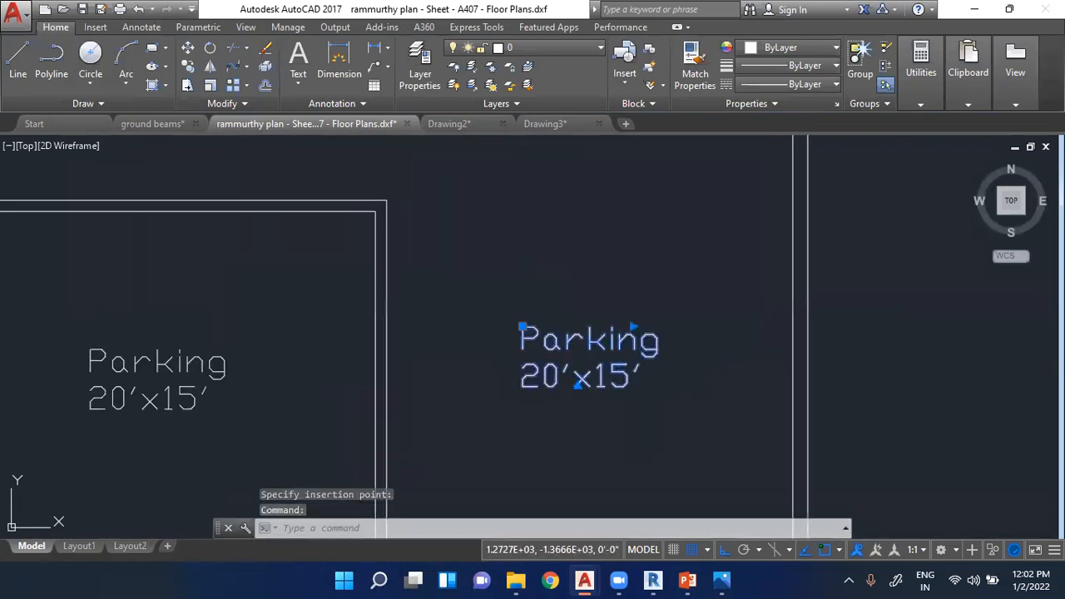
- Change the pasted label's text in the lower-right area to "Living Area"
double_click(614, 344)
text(Living Ar)
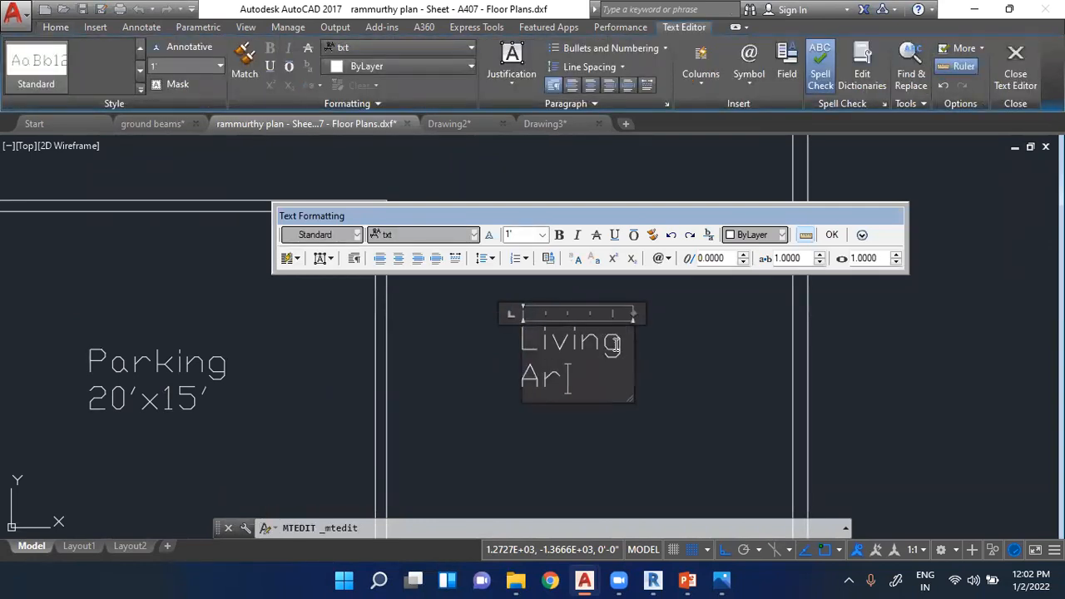
click(707, 453)
scroll(738, 325, down, 4)
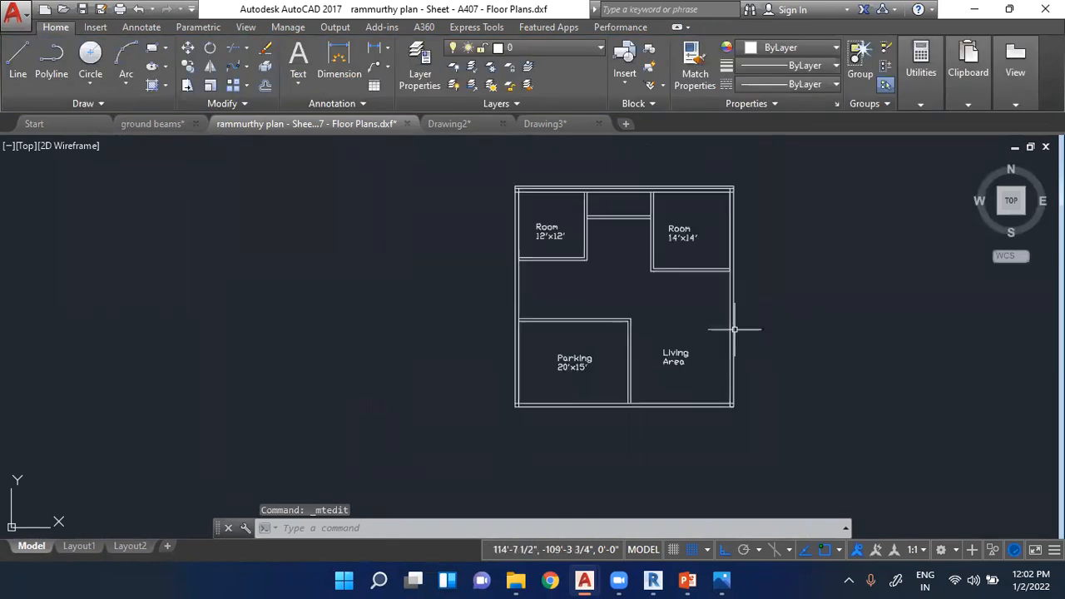
- Add a horizontal linear dimension across the living area's width, placed just above the bottom wall
scroll(756, 311, up, 3)
scroll(544, 335, down, 5)
scroll(549, 329, up, 5)
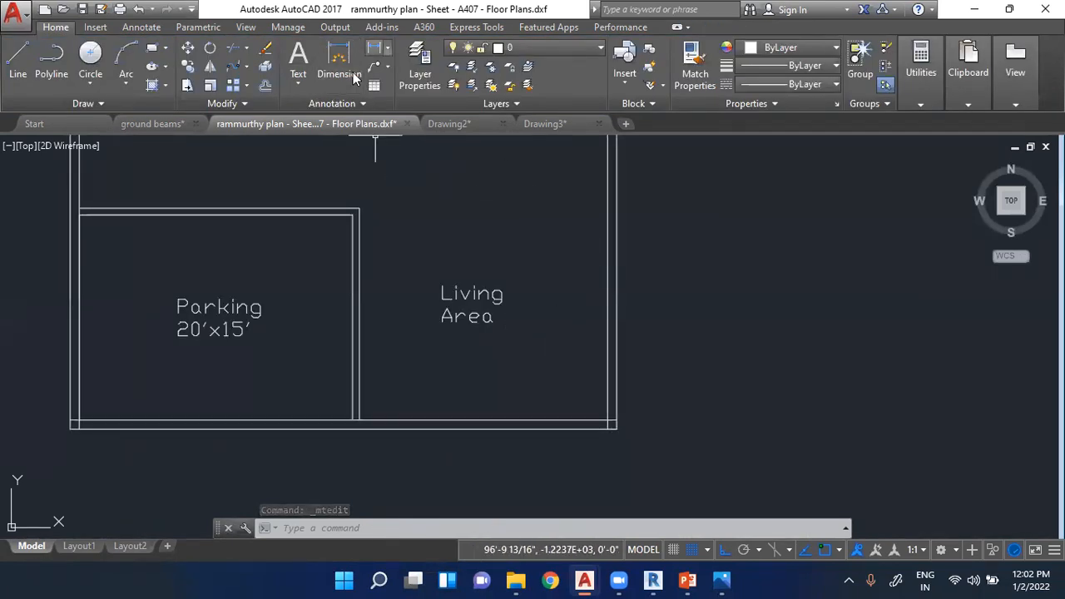
click(353, 76)
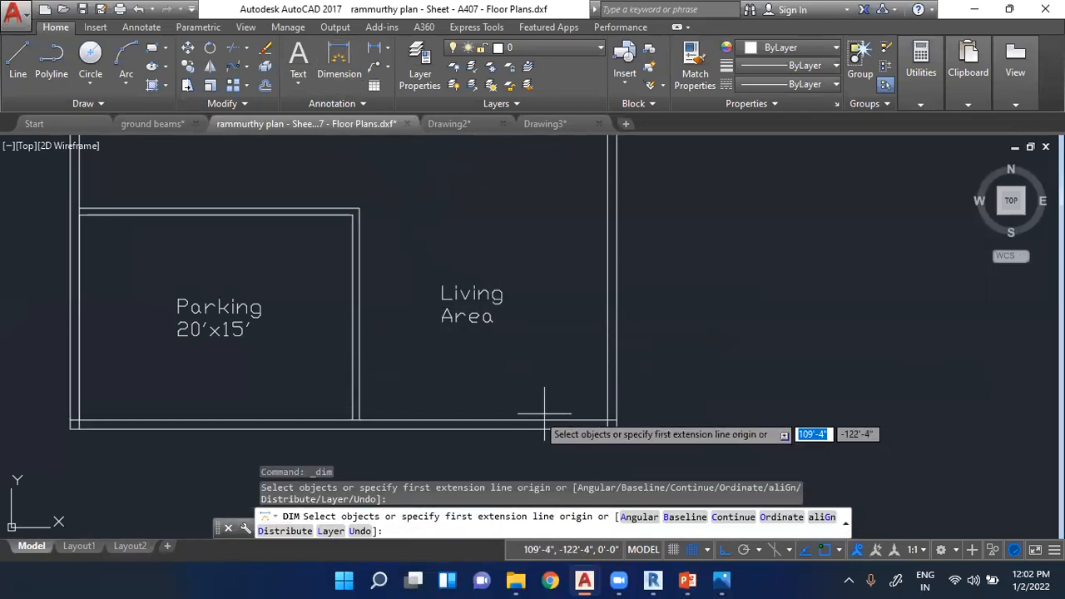
click(375, 48)
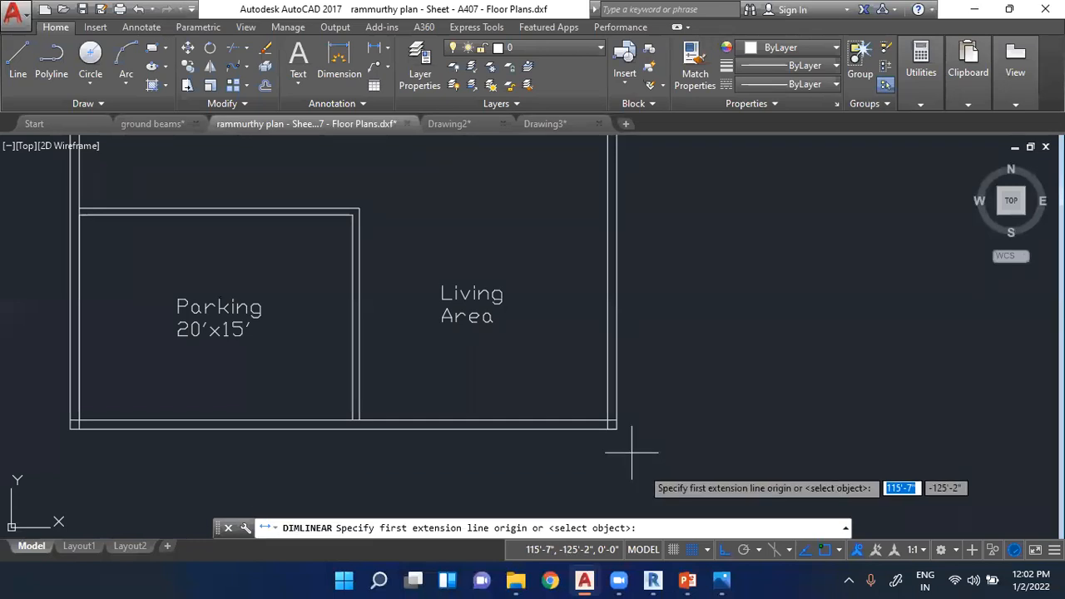
click(613, 422)
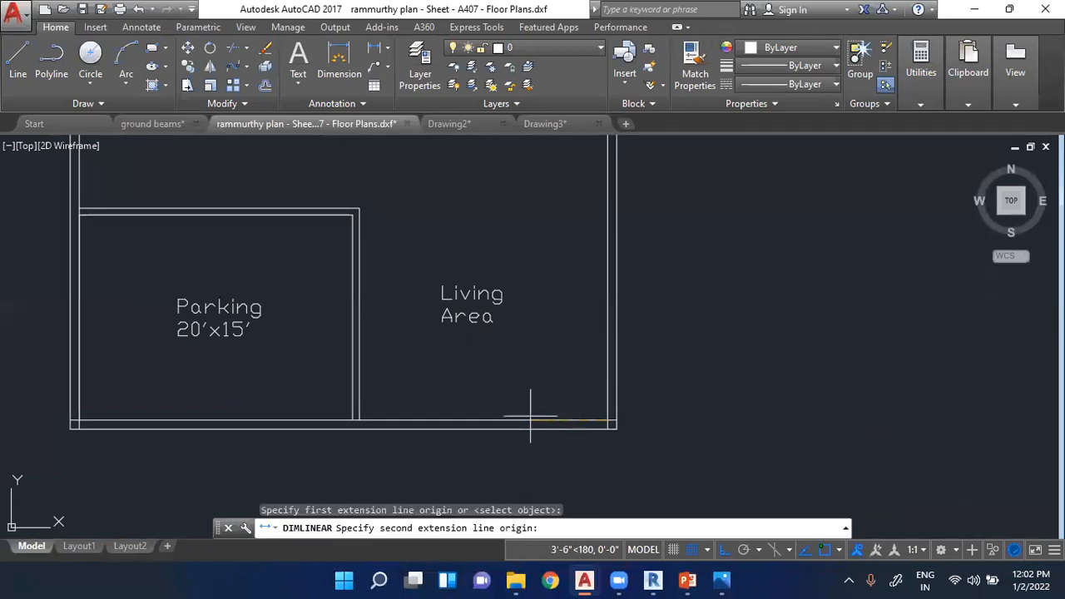
click(361, 421)
click(499, 389)
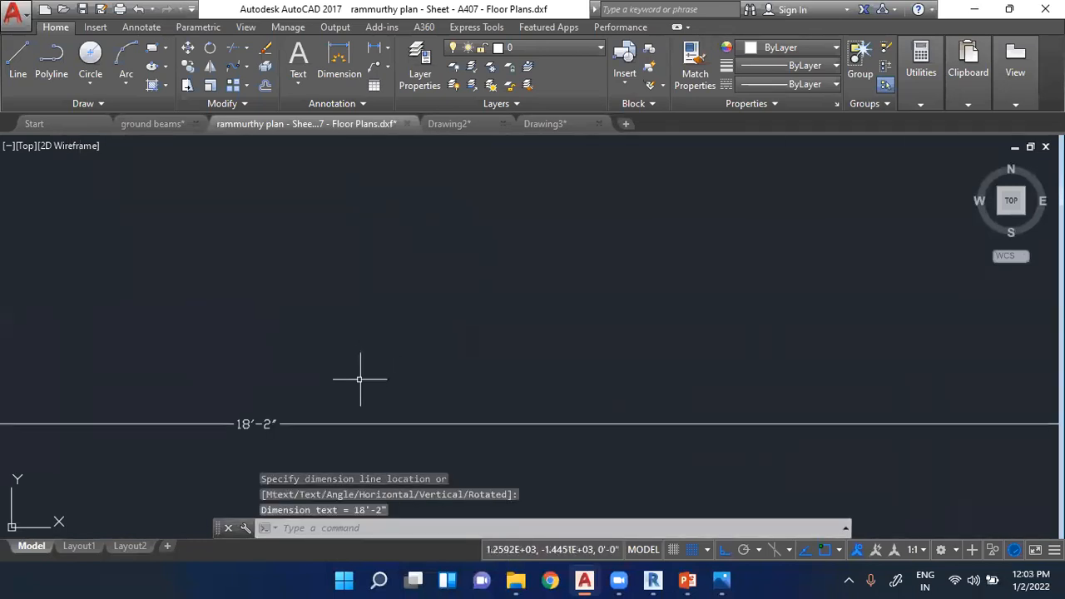
scroll(566, 416, down, 3)
scroll(501, 197, down, 3)
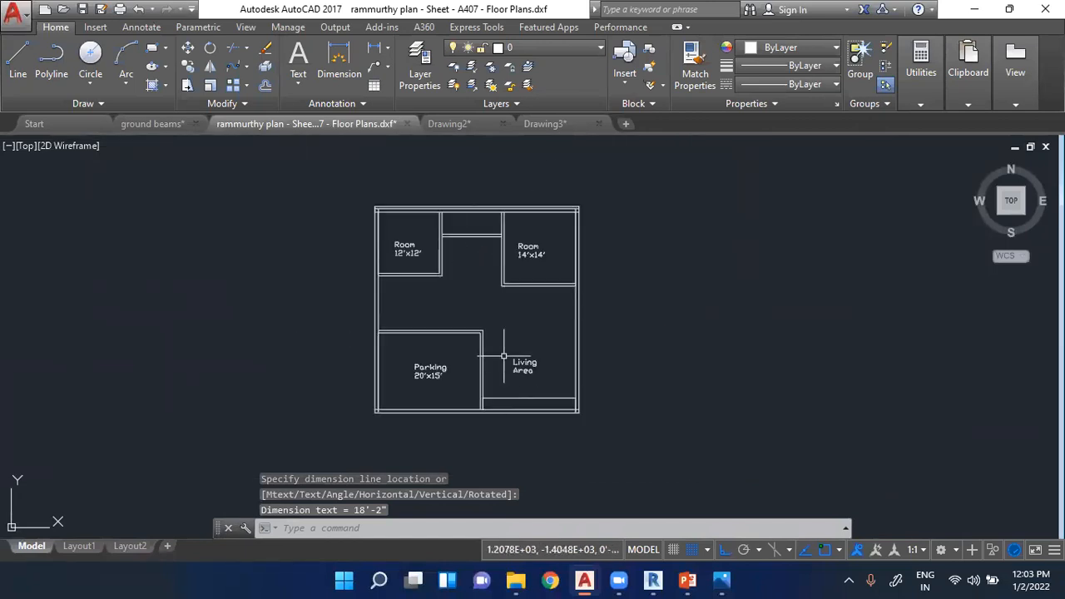
- Add a vertical linear dimension along the partition between parking and living area, placed on the living area side
scroll(501, 197, up, 3)
click(375, 47)
scroll(472, 226, down, 2)
scroll(416, 280, up, 3)
click(417, 281)
scroll(462, 373, down, 2)
scroll(463, 373, up, 3)
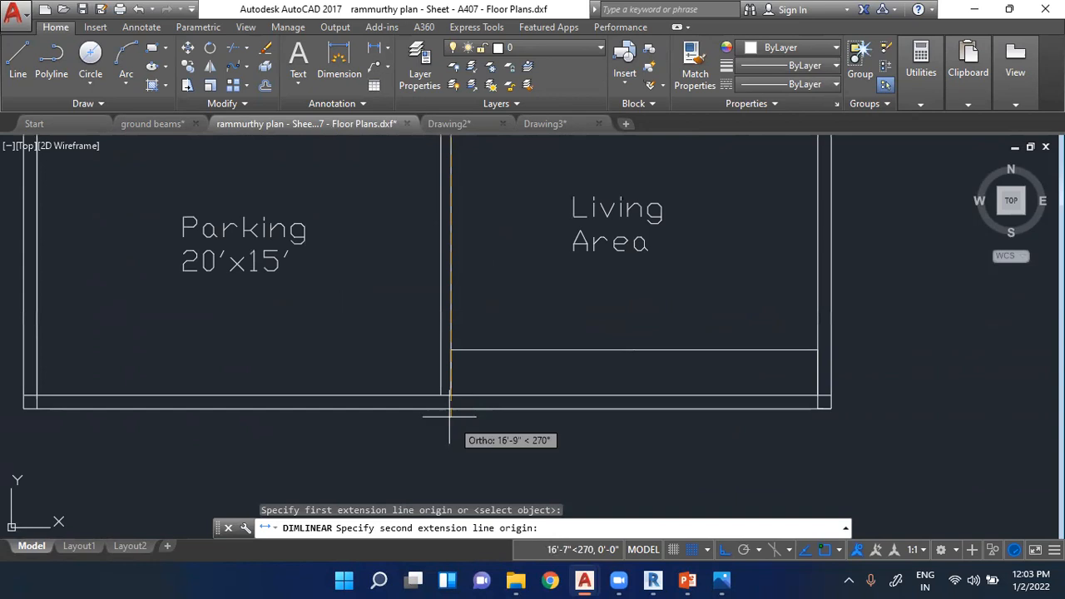
click(447, 394)
click(476, 301)
scroll(476, 300, up, 6)
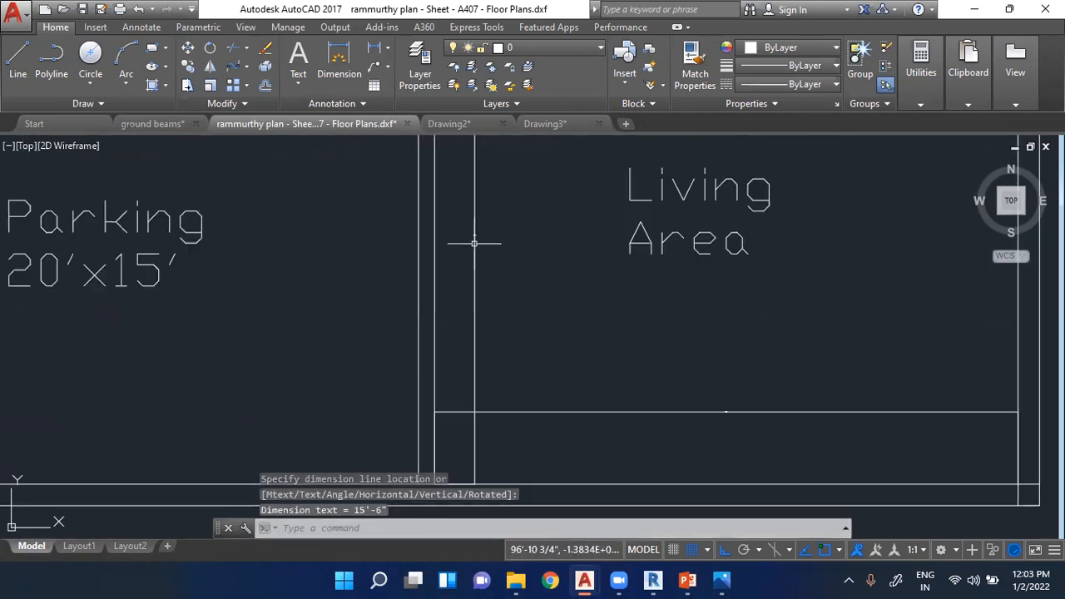
- Add the size 18'x15'6" as a new line beneath the "Living Area" label text
scroll(500, 278, down, 3)
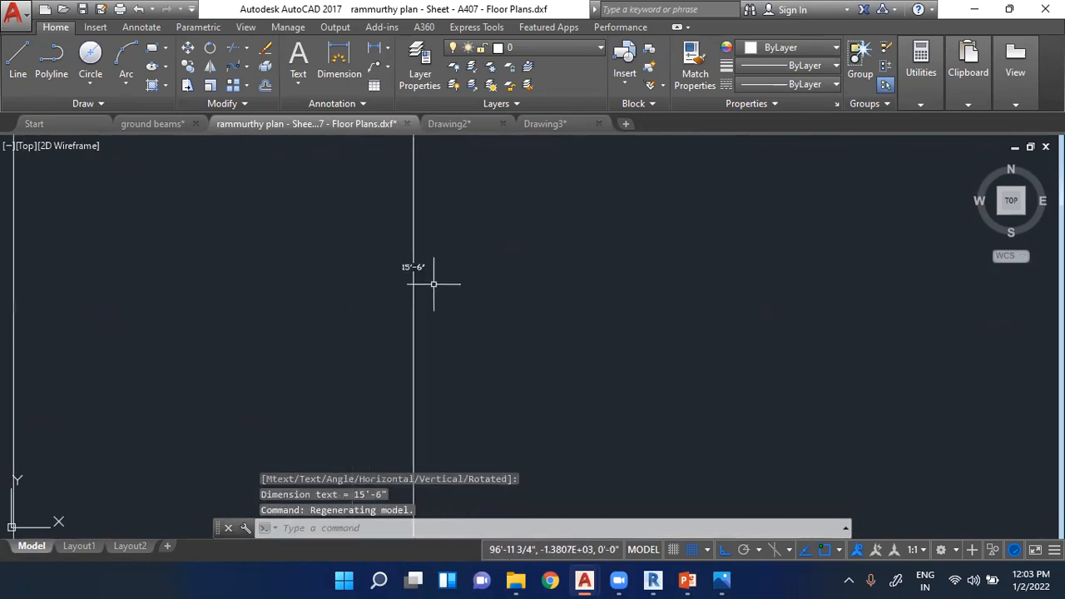
scroll(411, 321, up, 2)
key(Escape)
key(Escape)
scroll(429, 318, down, 3)
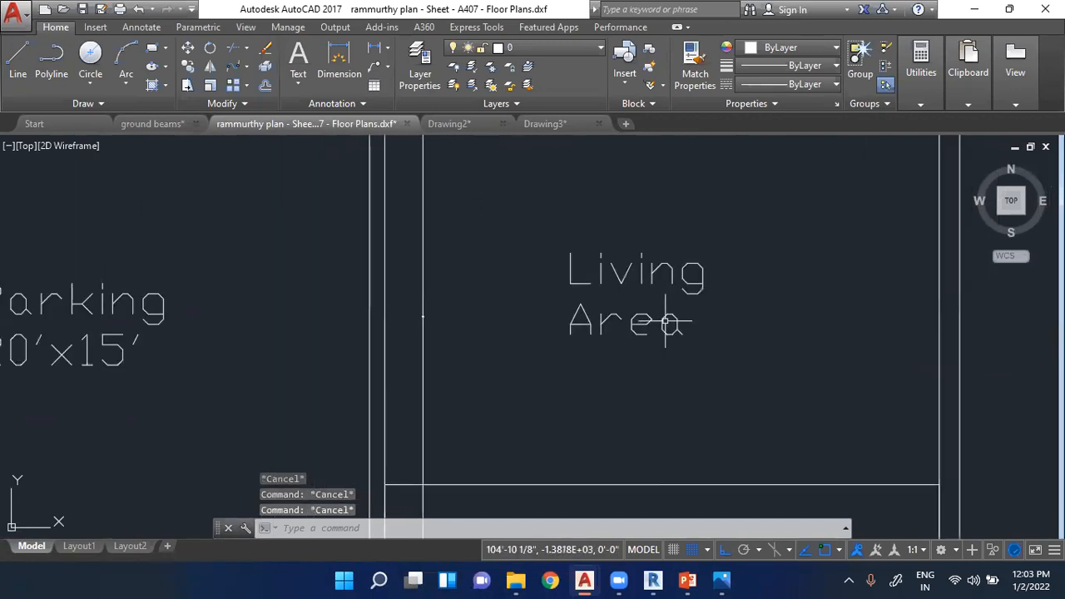
click(679, 319)
double_click(678, 320)
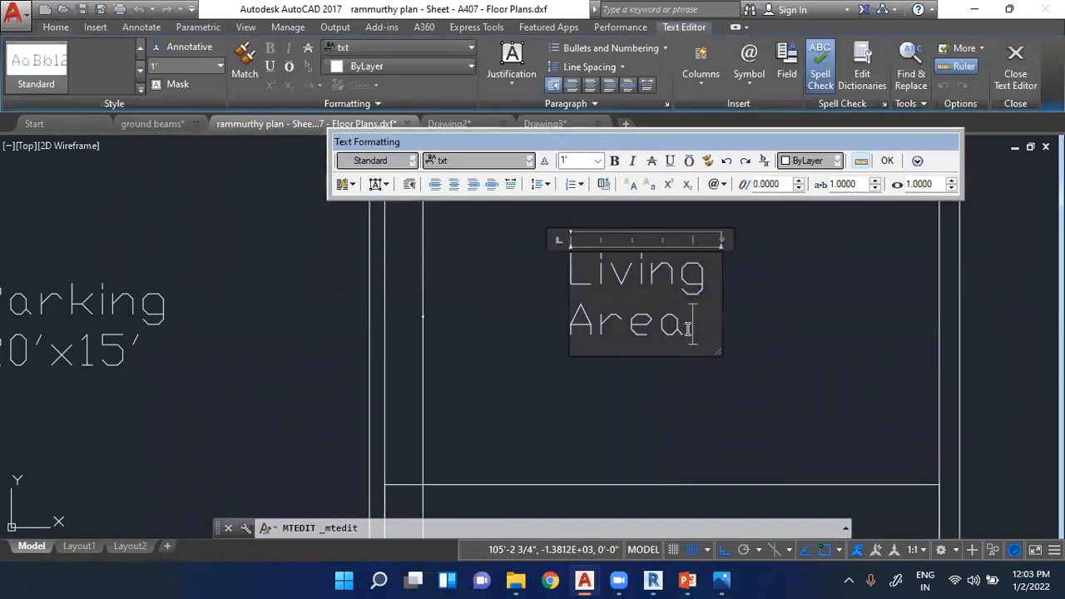
key(Return)
text(18)
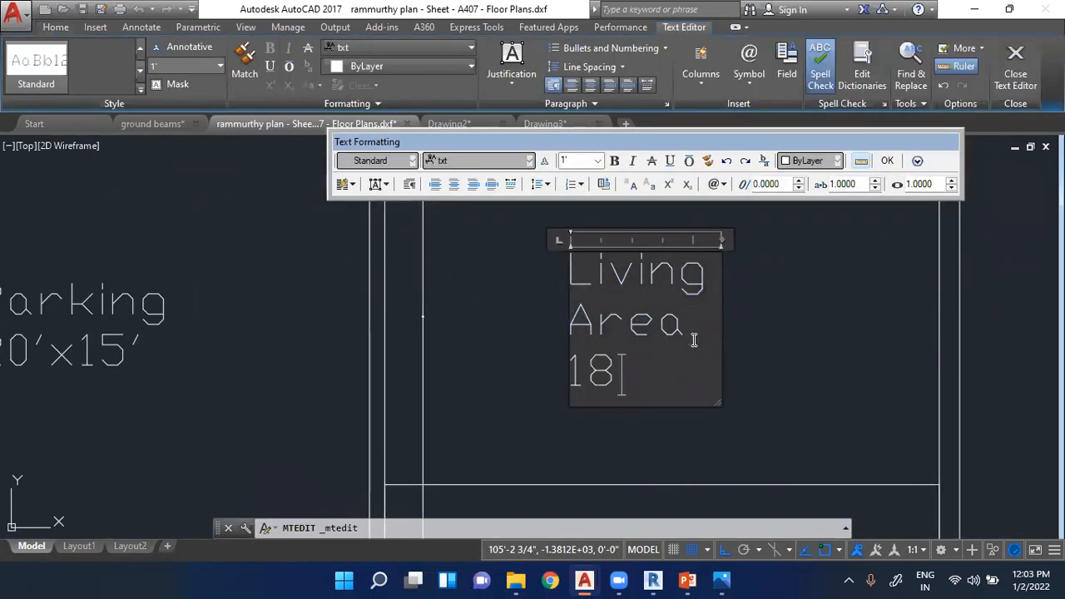
text('x15'6")
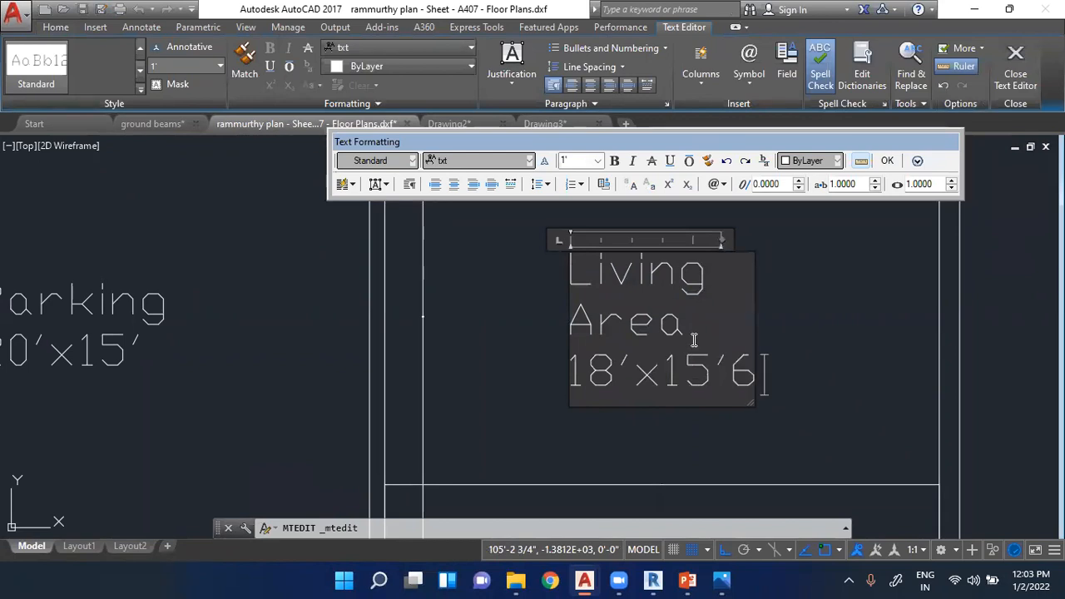
click(859, 409)
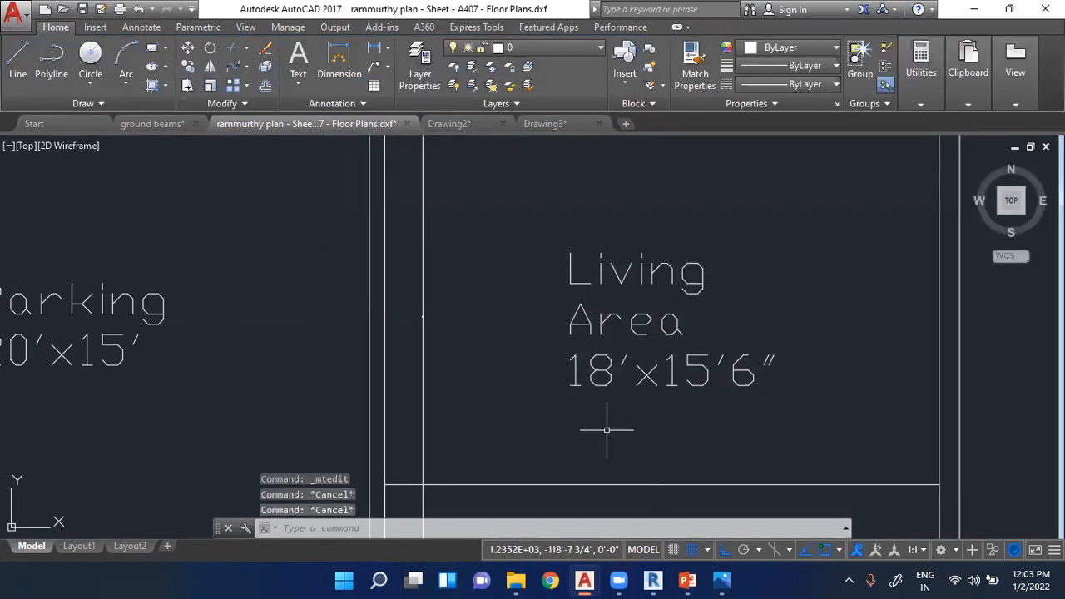
- Delete the living area's horizontal and vertical dimensions
click(611, 484)
key(Delete)
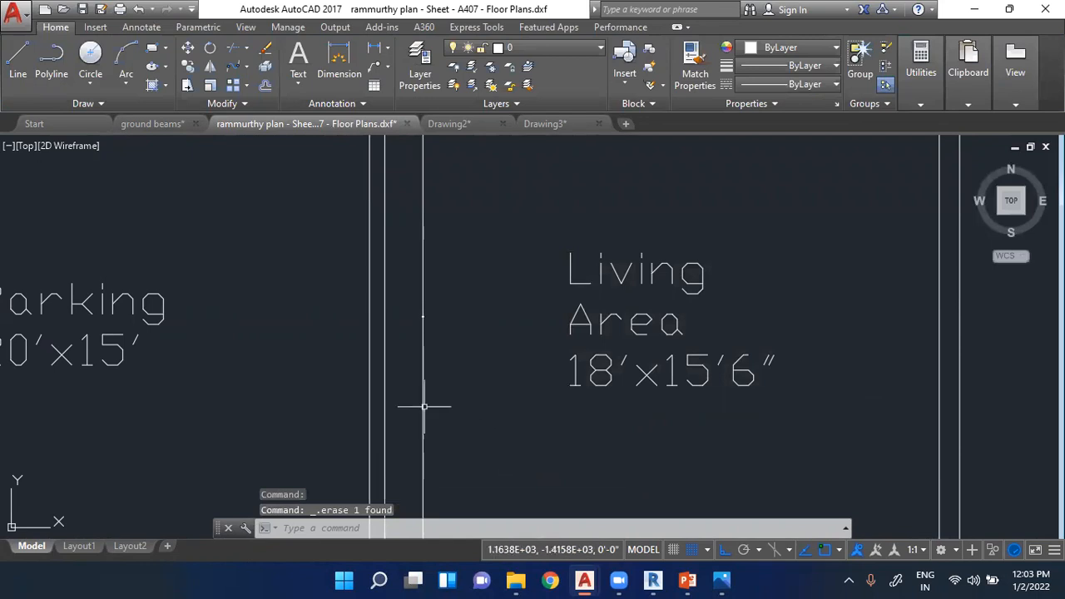
scroll(541, 433, down, 4)
- Copy the 12'x12' room label and paste it into the narrow space between the two upper rooms
scroll(618, 419, down, 4)
scroll(649, 278, up, 4)
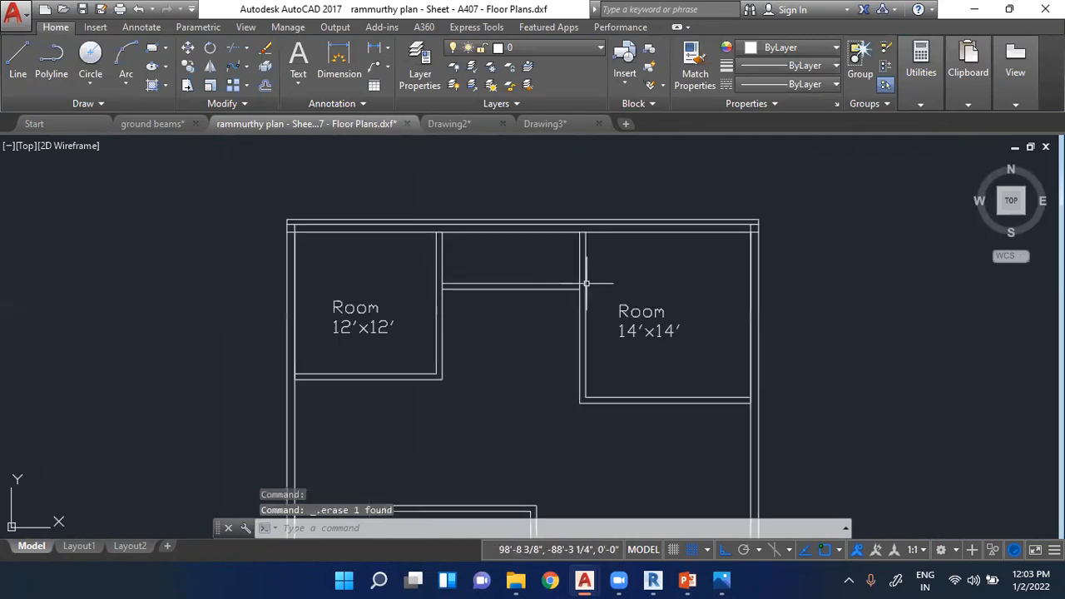
click(356, 308)
key(ctrl+c)
key(ctrl+v)
scroll(490, 270, up, 4)
click(492, 269)
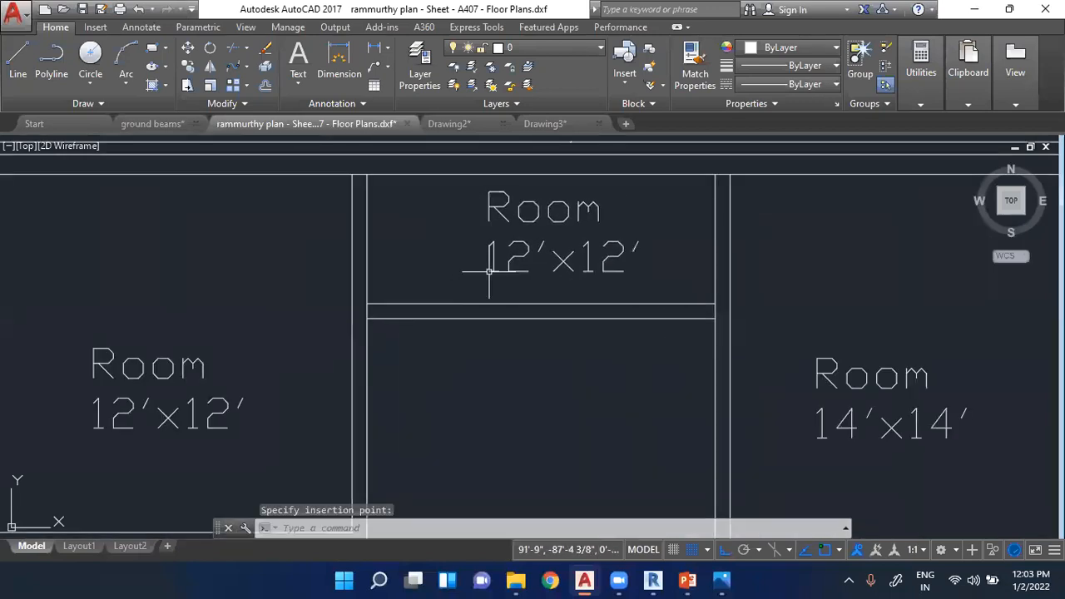
key(Escape)
key(Escape)
- Replace the pasted label's text between the two upper rooms with "Toilet"
double_click(563, 260)
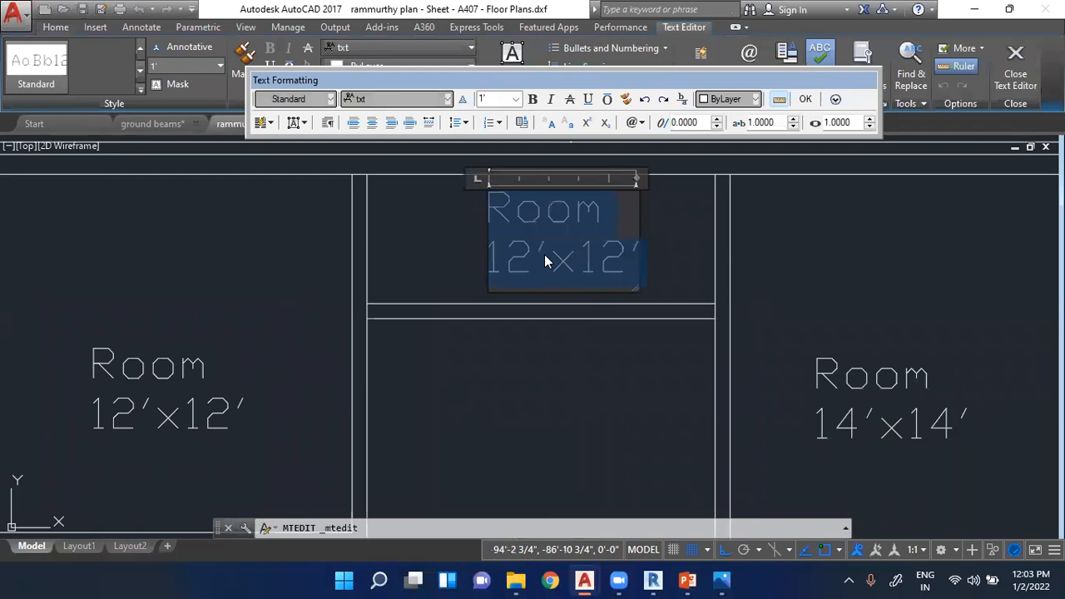
text(Toilet)
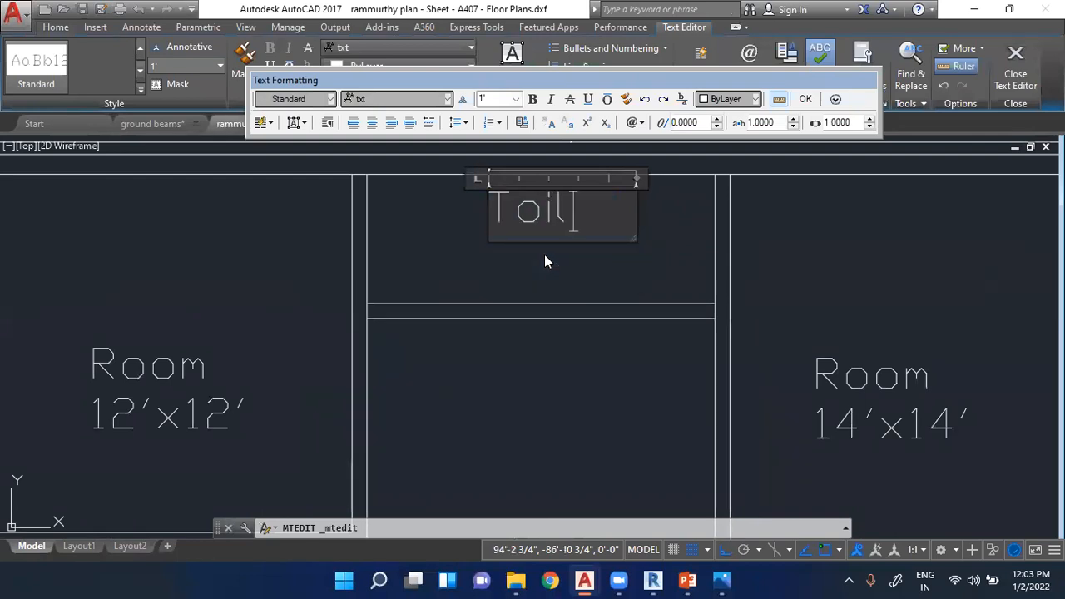
click(545, 258)
key(Escape)
key(Escape)
key(Escape)
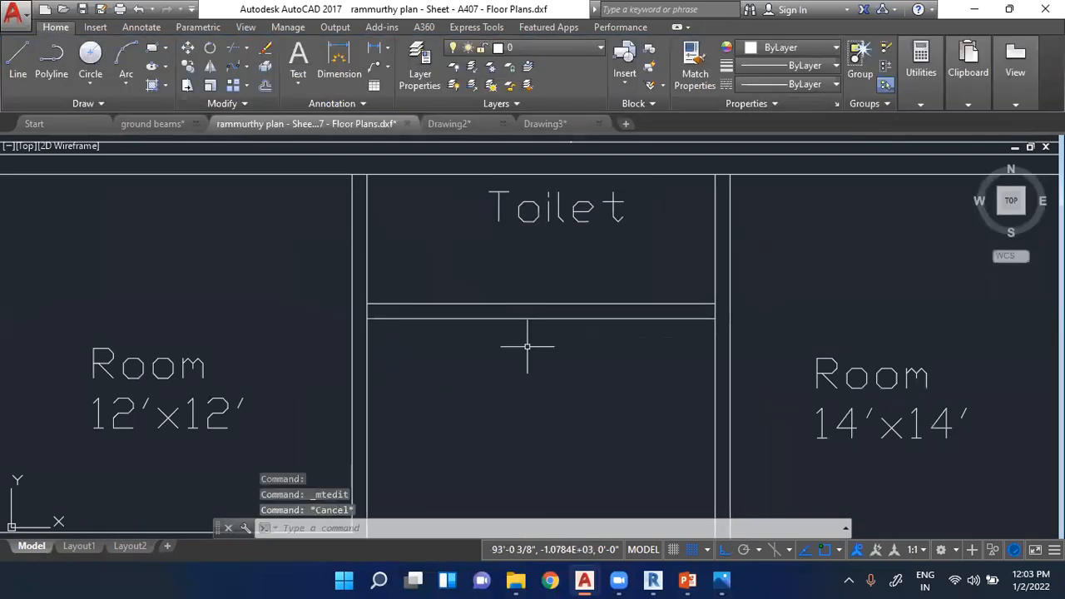
- Move the Toilet label slightly down so it sits nearer the middle of its space
scroll(274, 280, down, 4)
click(372, 248)
scroll(380, 244, up, 5)
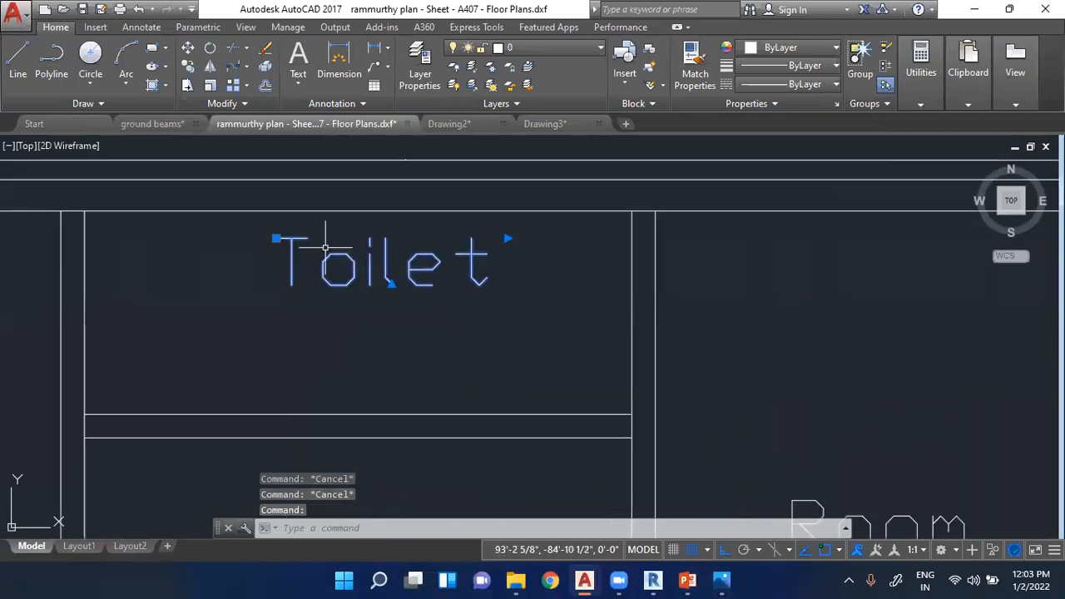
click(276, 240)
click(275, 287)
scroll(563, 184, down, 5)
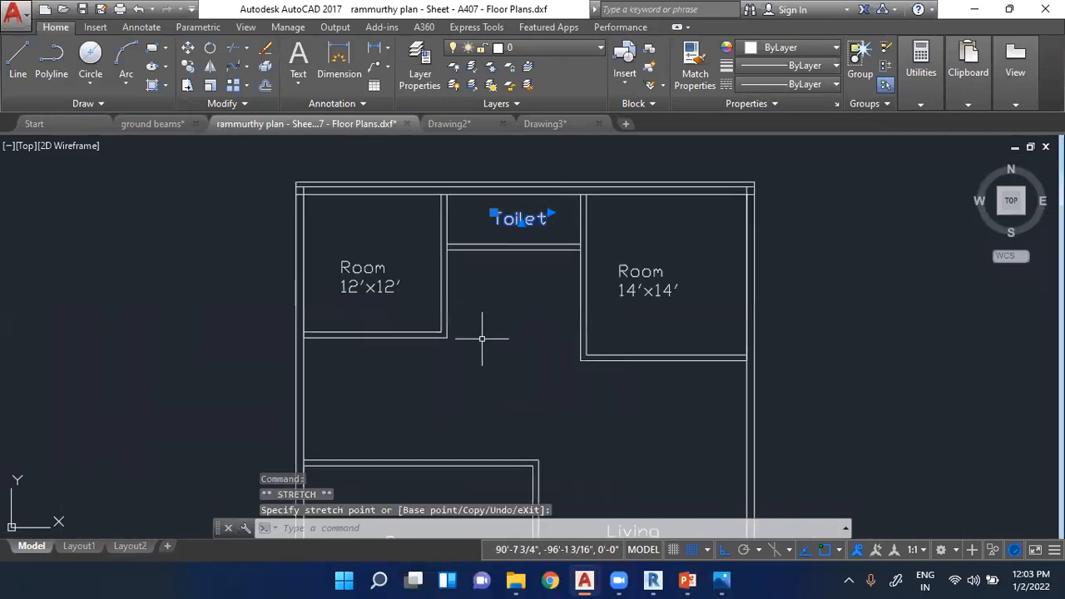
key(Escape)
key(Escape)
- Copy the Toilet label and paste it into the open area between the 12'x12' room and the parking
click(513, 218)
key(ctrl+c)
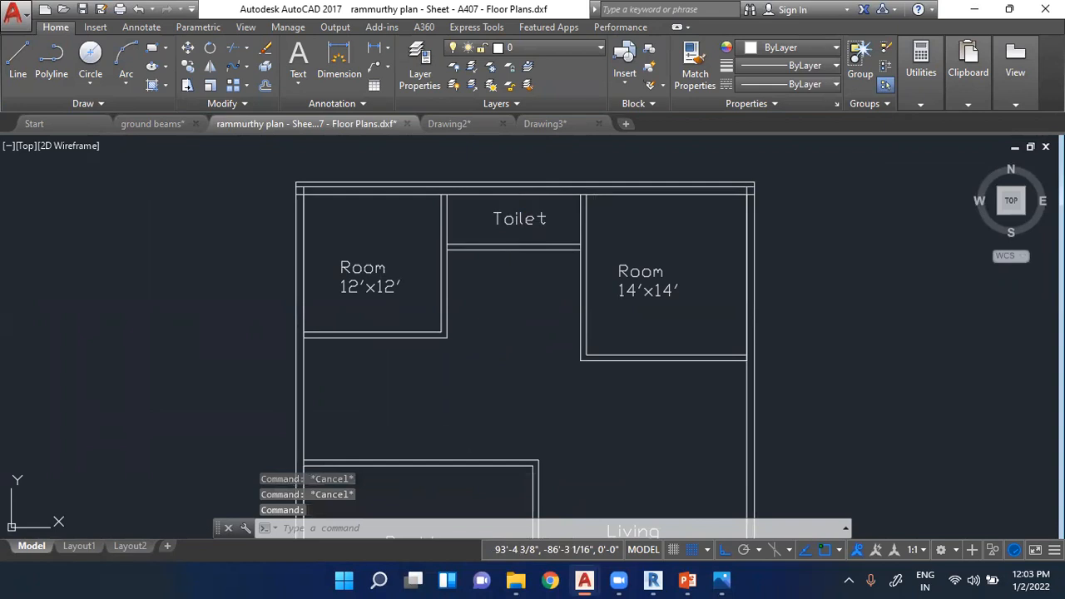
key(ctrl+v)
scroll(347, 423, up, 4)
key(Escape)
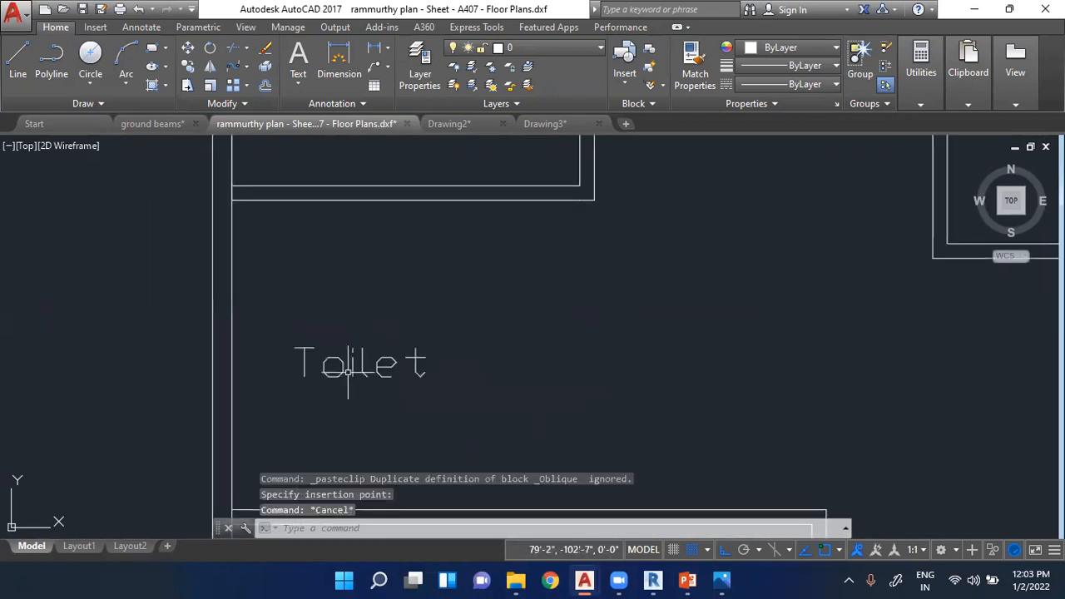
- Replace the pasted label's text above the parking with "Kitchen"
double_click(343, 368)
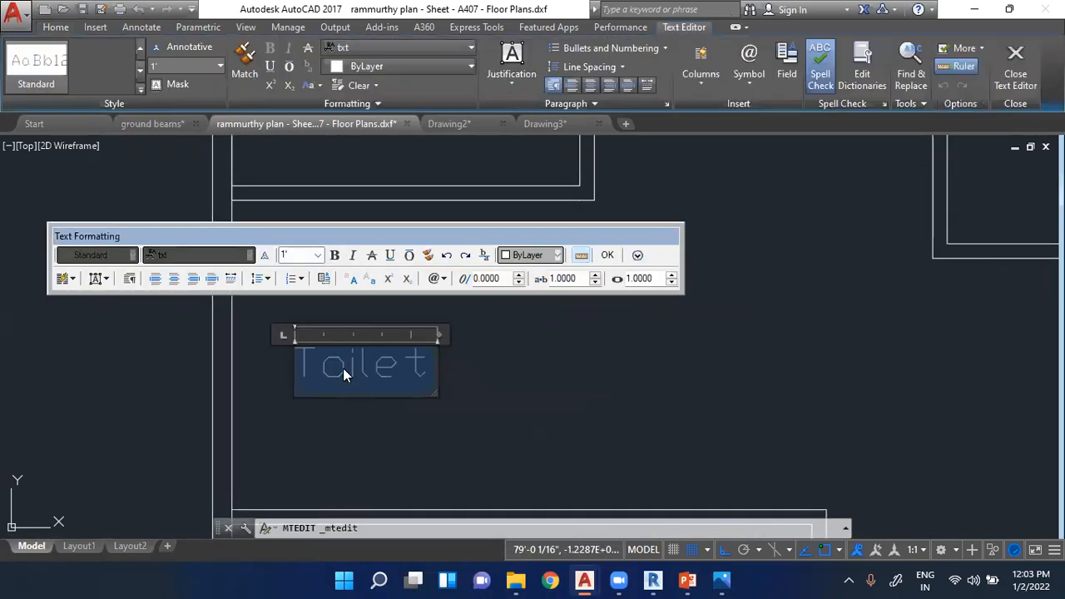
key(Delete)
text(Kitchen)
click(309, 471)
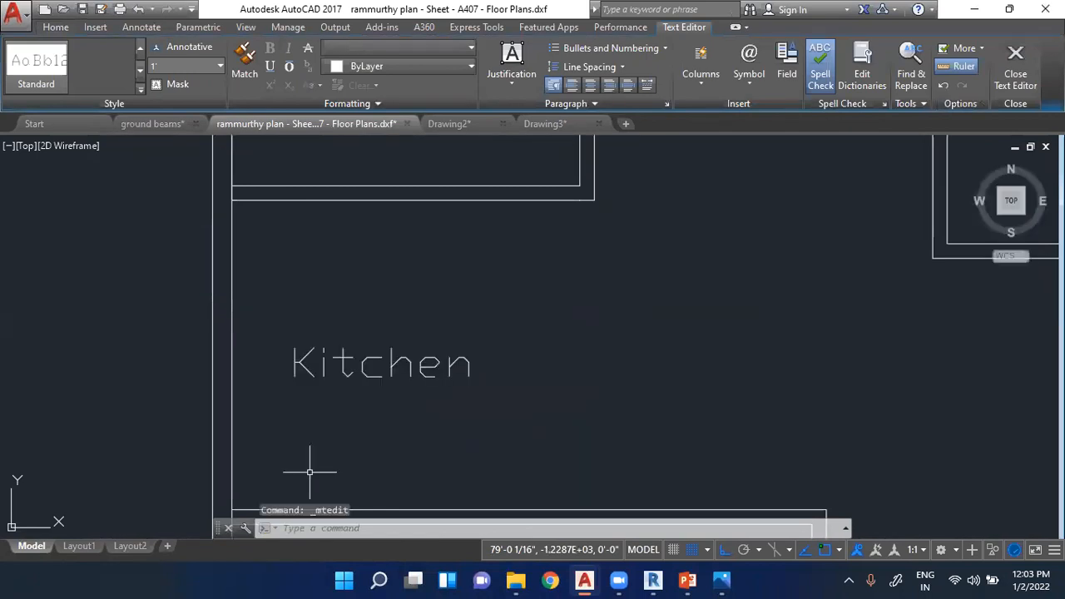
- Move the Kitchen label straight up by about 6"
scroll(441, 225, down, 2)
click(414, 270)
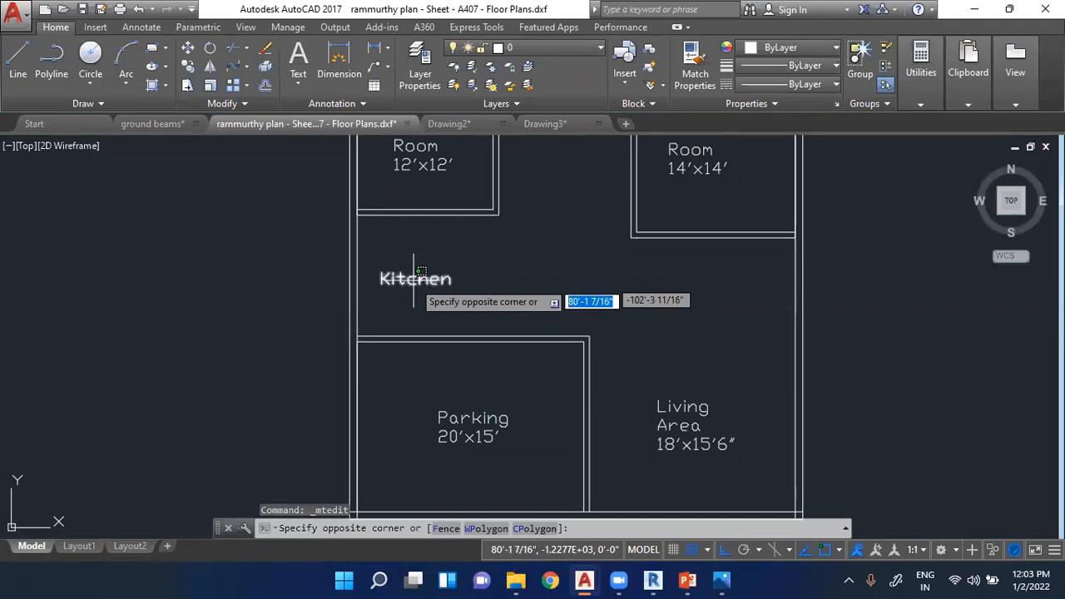
click(412, 285)
scroll(405, 274, up, 2)
double_click(401, 278)
key(Escape)
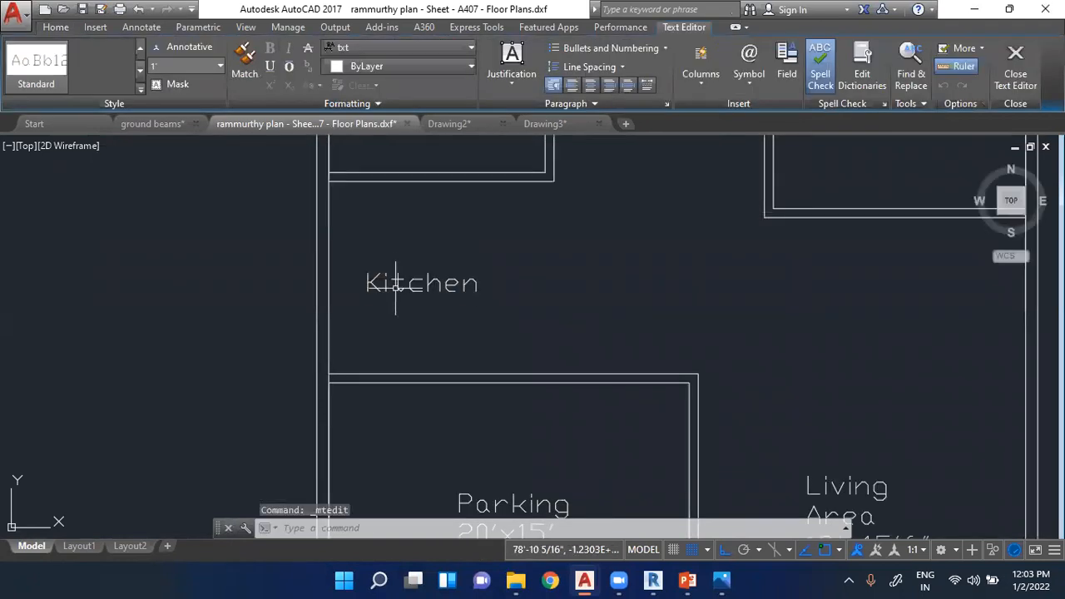
click(369, 285)
click(368, 272)
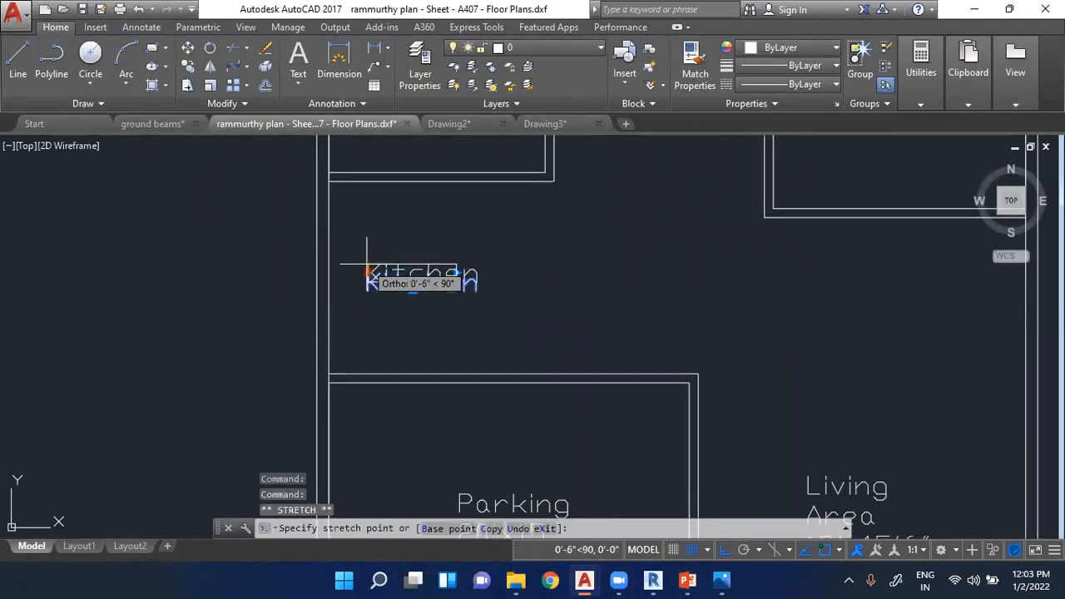
scroll(419, 282, down, 2)
key(Escape)
key(Escape)
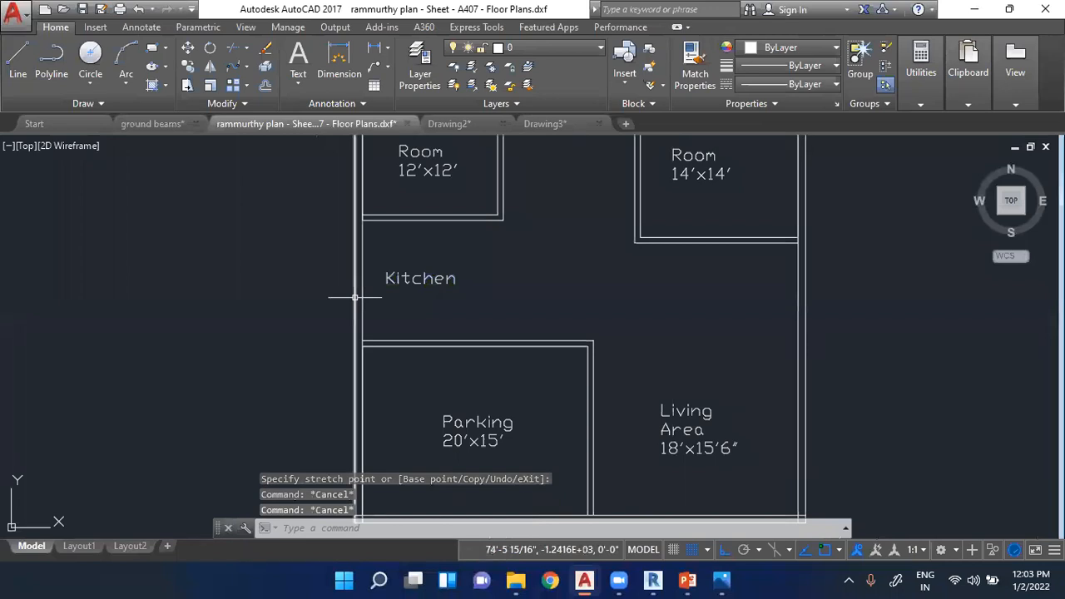
- Examine the finished reference floor plans located above the new plan
scroll(356, 297, down, 3)
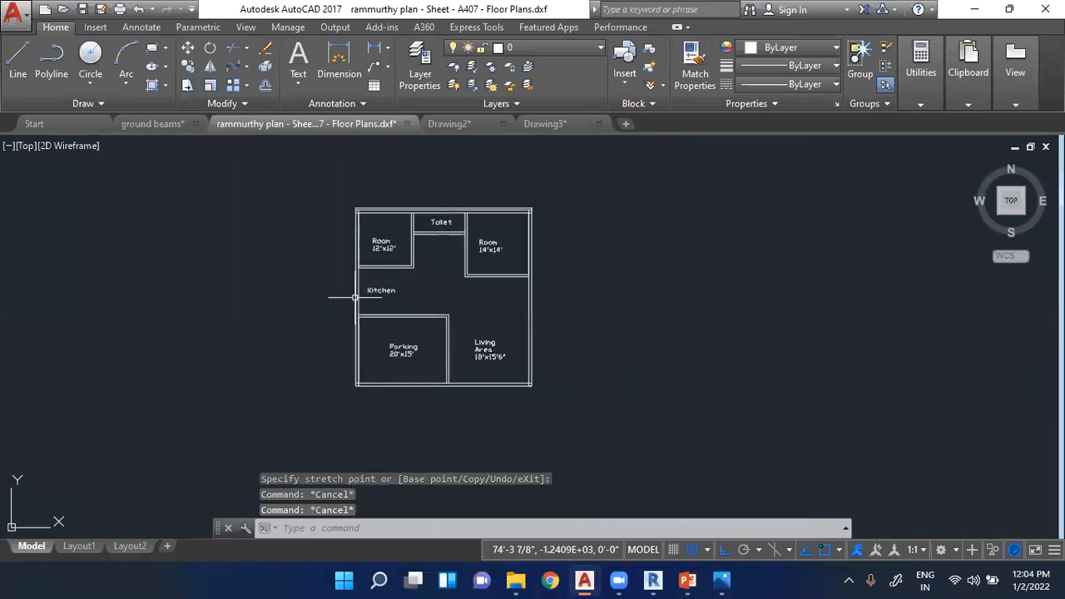
scroll(356, 297, down, 5)
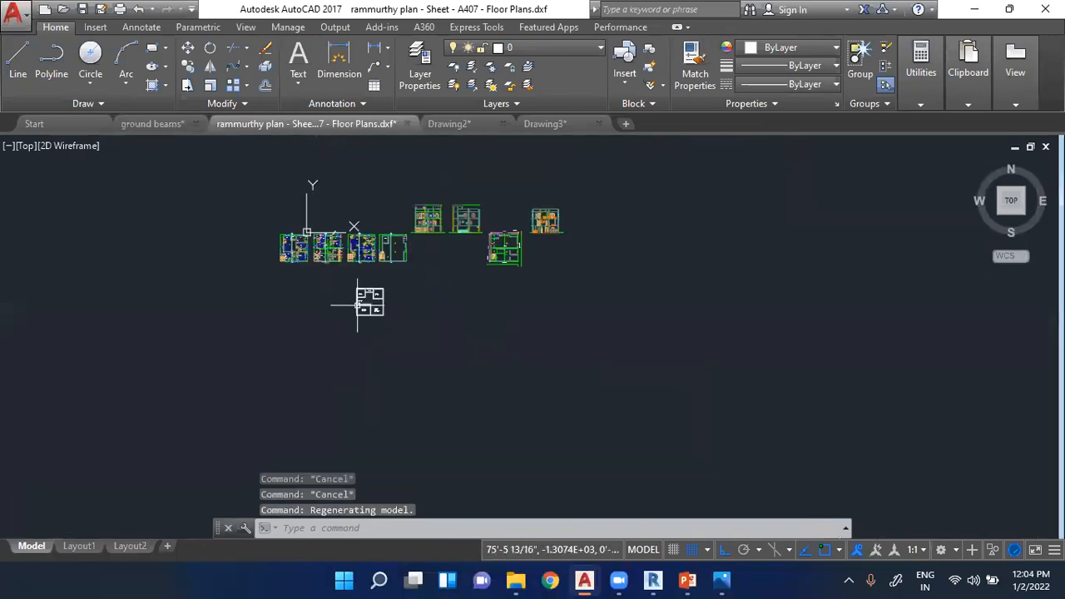
scroll(324, 267, up, 6)
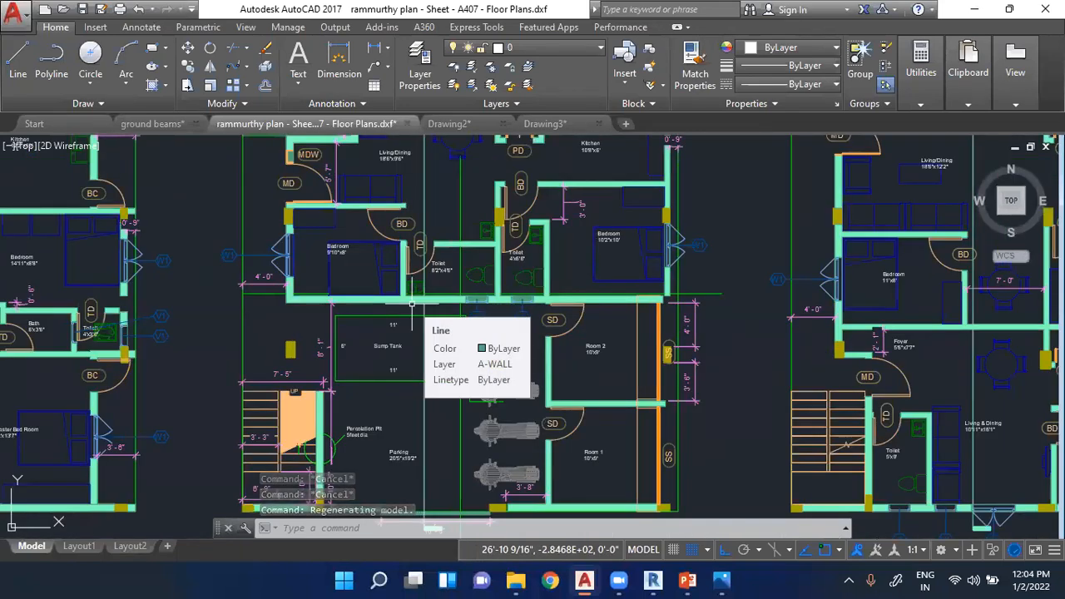
scroll(367, 283, down, 3)
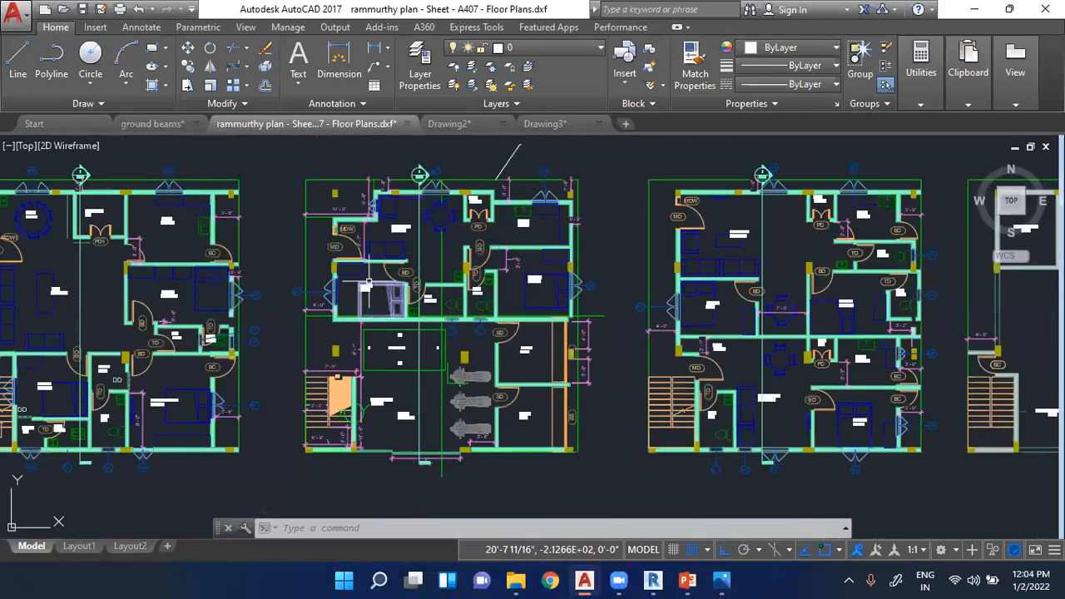
scroll(340, 234, down, 2)
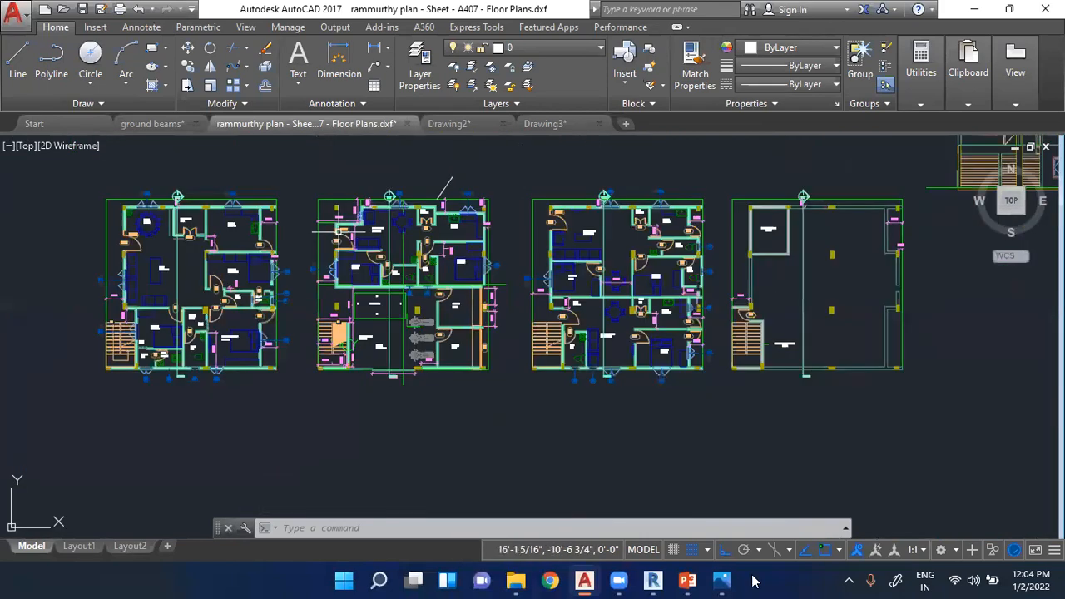
- Switch to PowerPoint and show slide 10, "Application in various stages"
click(681, 580)
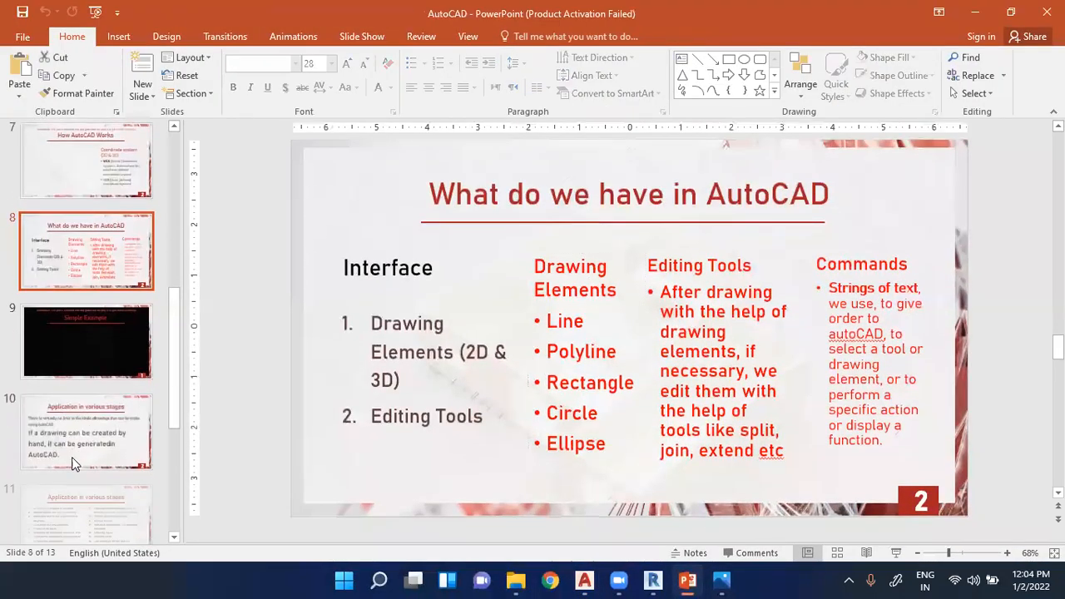
click(71, 463)
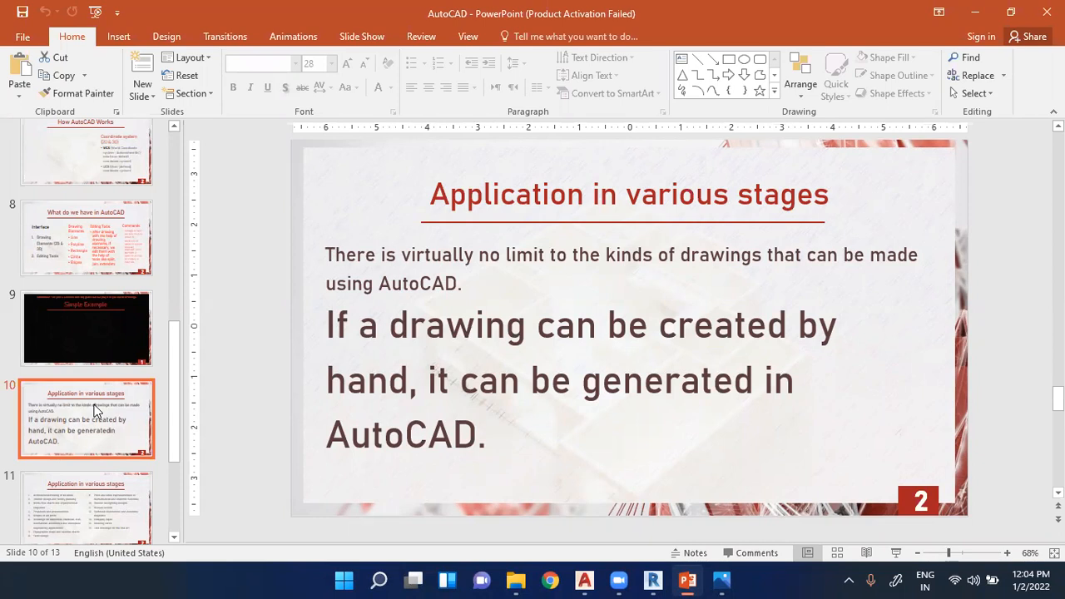
- Switch back to AutoCAD and look through Drawing2, the ground beams drawing and the floor plans drawing
mouse_move(584, 581)
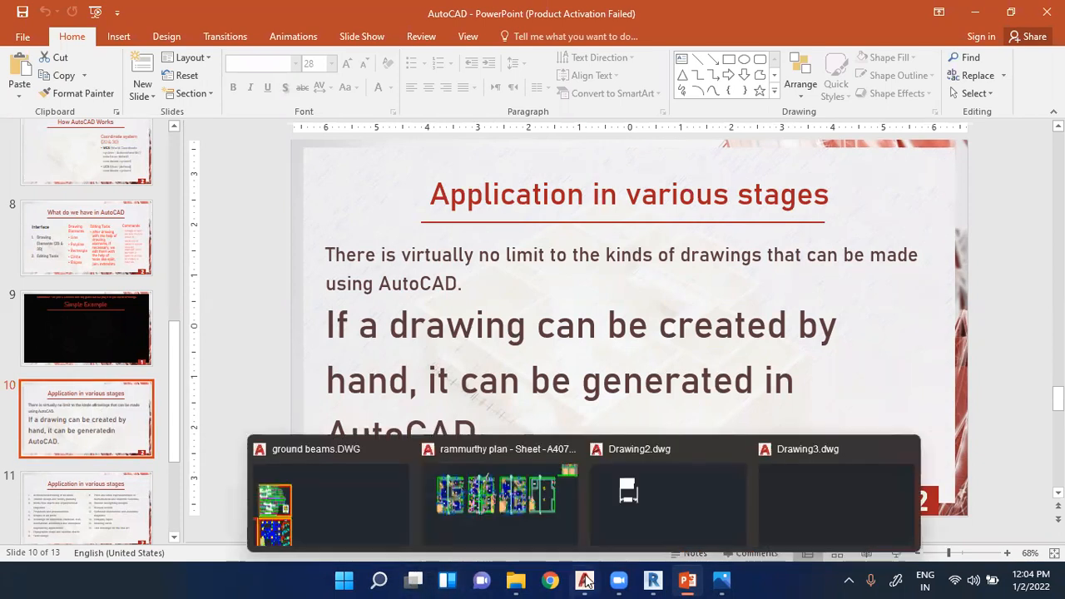
click(679, 514)
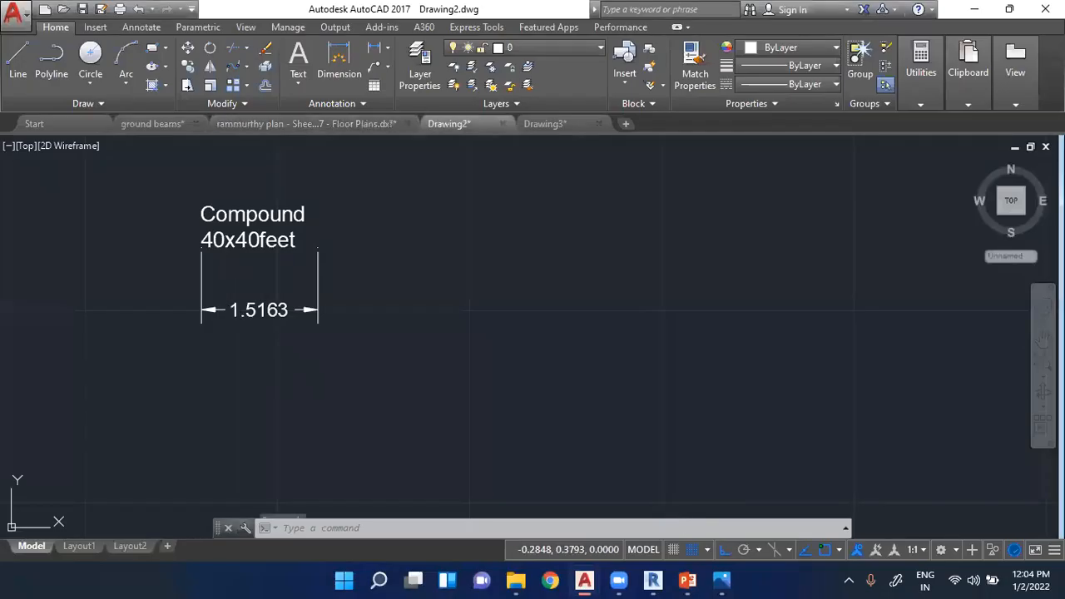
scroll(416, 350, down, 2)
click(143, 122)
scroll(344, 231, down, 3)
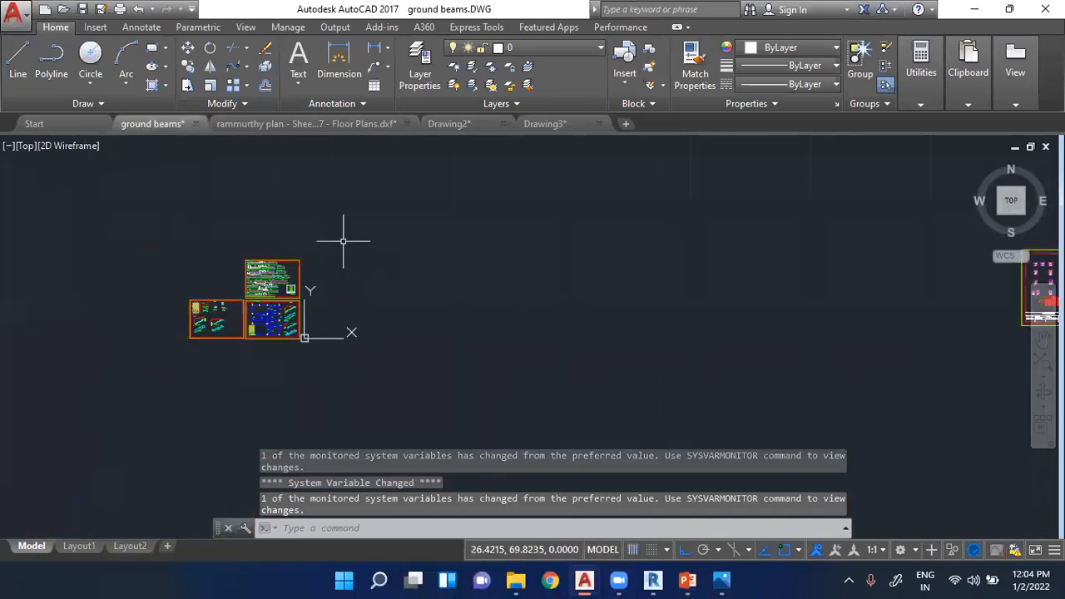
click(341, 123)
scroll(379, 327, down, 6)
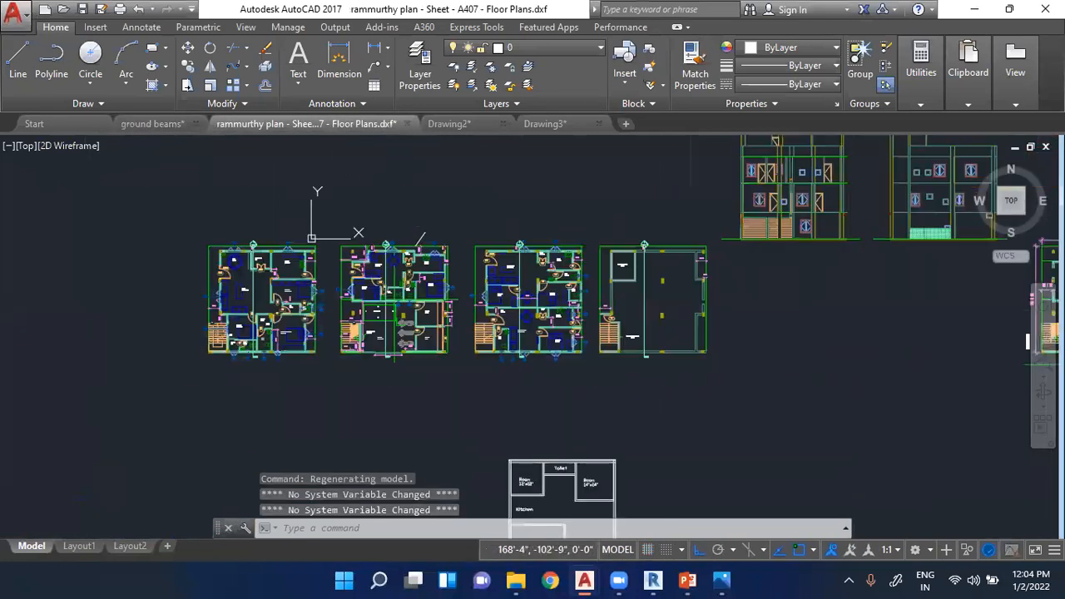
- Select the whole new 40' plan with its labels to highlight it, and clear the selection
scroll(446, 387, up, 6)
click(362, 172)
click(608, 401)
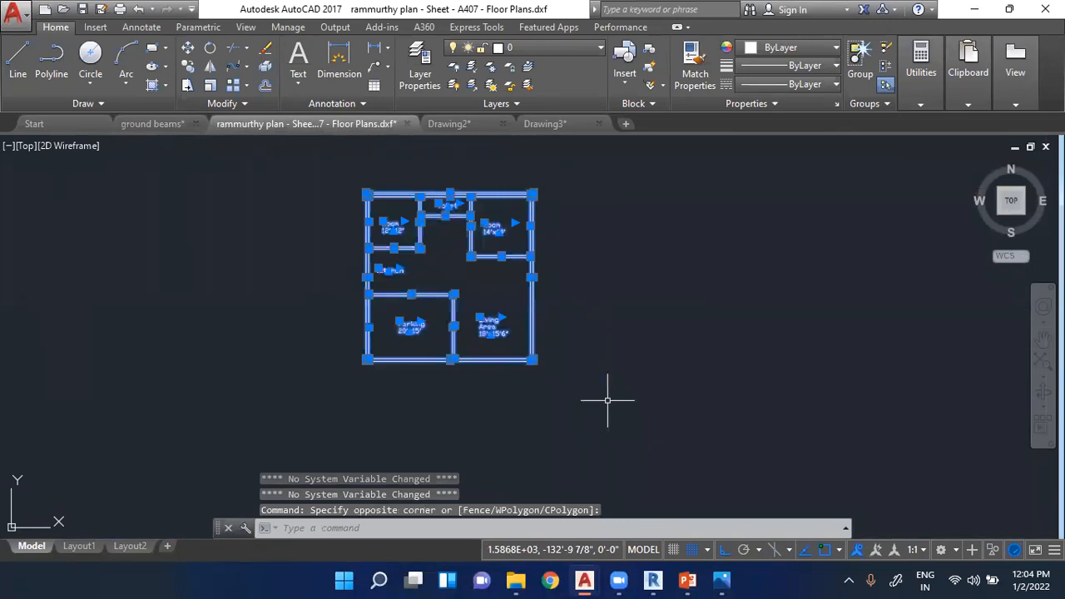
key(Escape)
key(Escape)
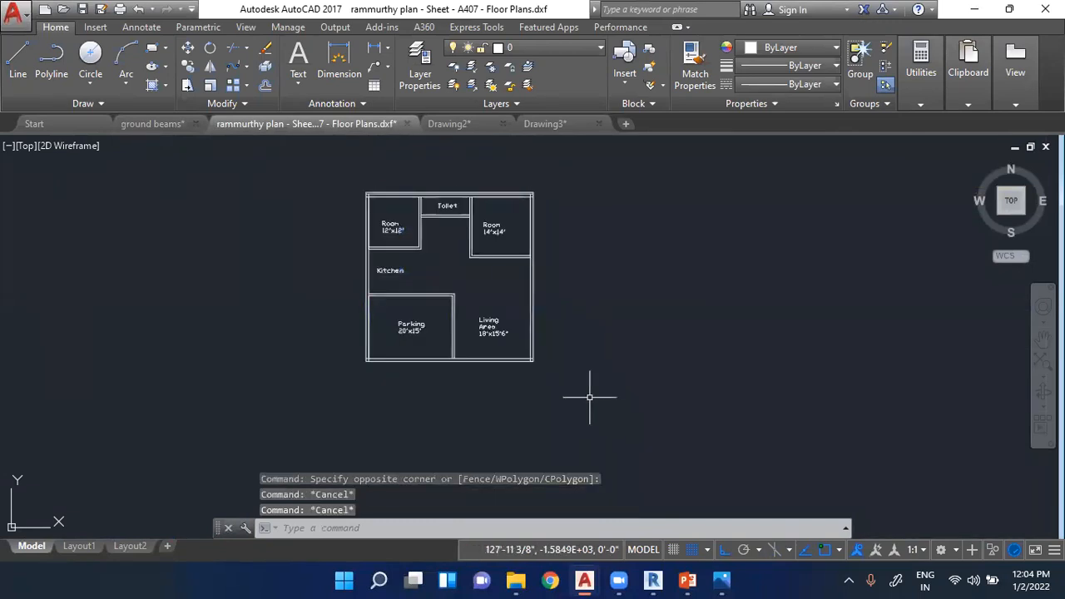
- Set the plot area to a window enclosing the whole new 40' plan, preview the plot and close the preview
key(ctrl+p)
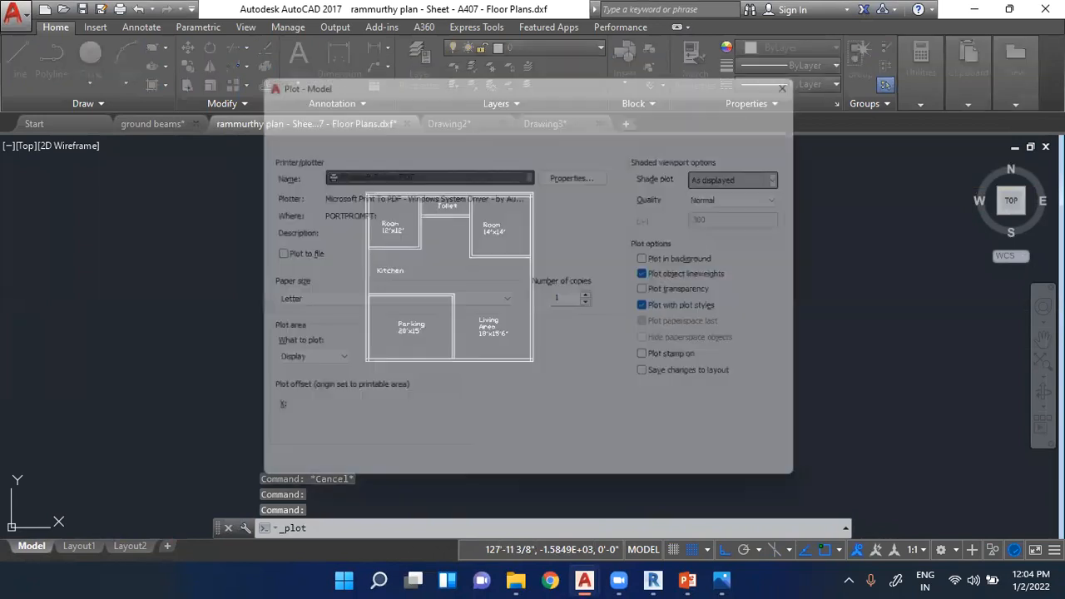
click(313, 366)
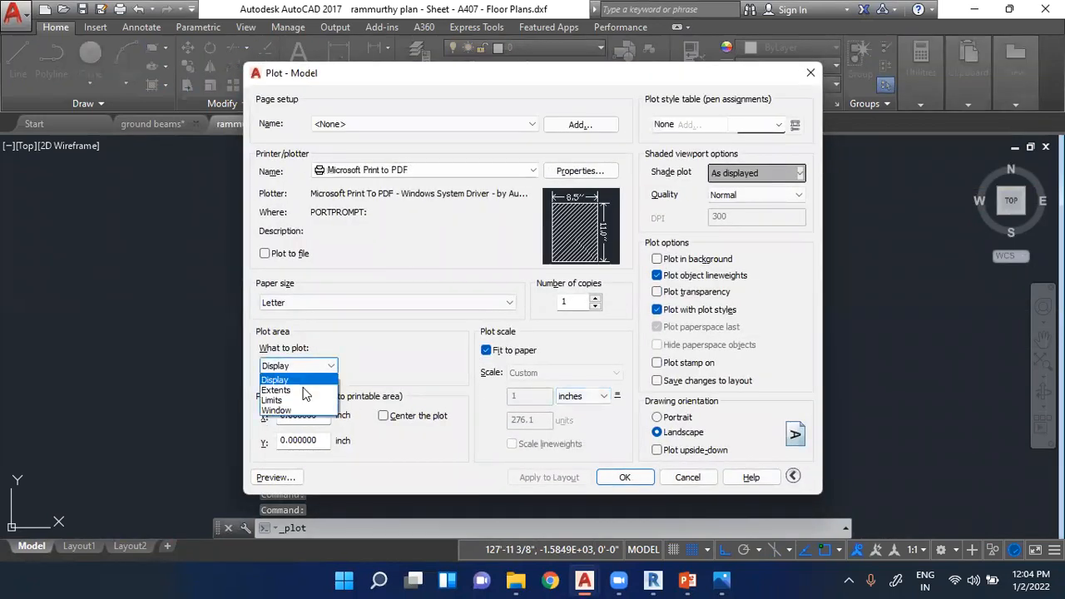
click(298, 366)
click(294, 366)
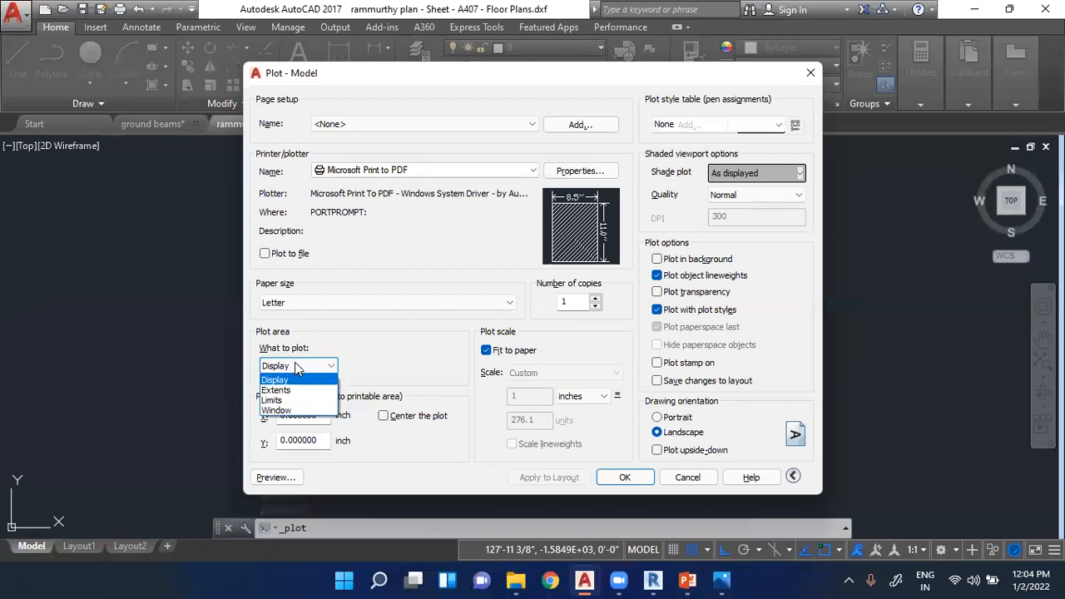
click(292, 413)
click(341, 171)
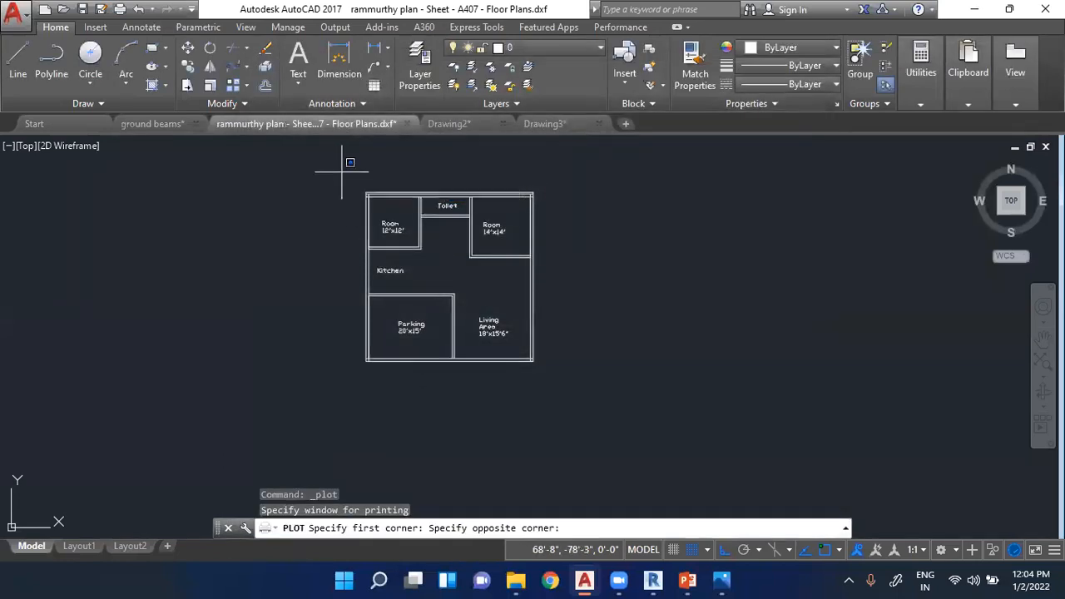
click(565, 390)
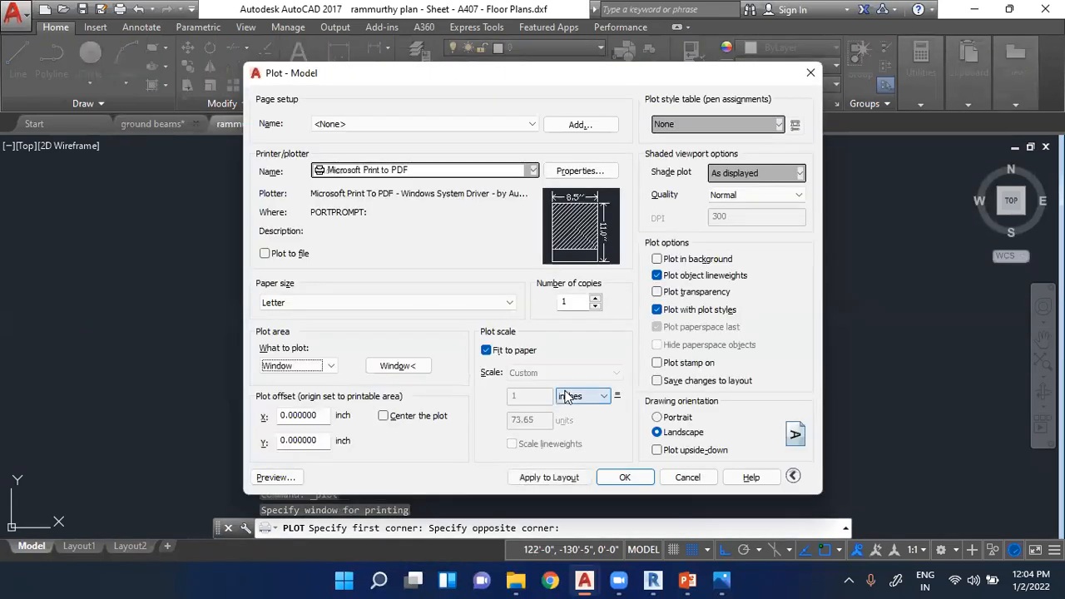
click(275, 478)
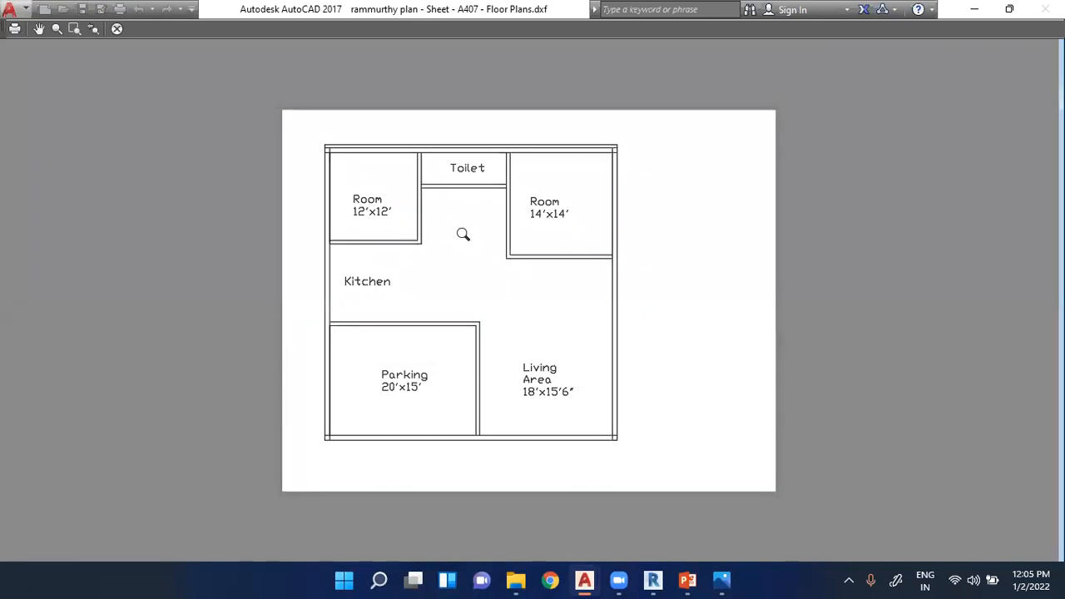
key(Escape)
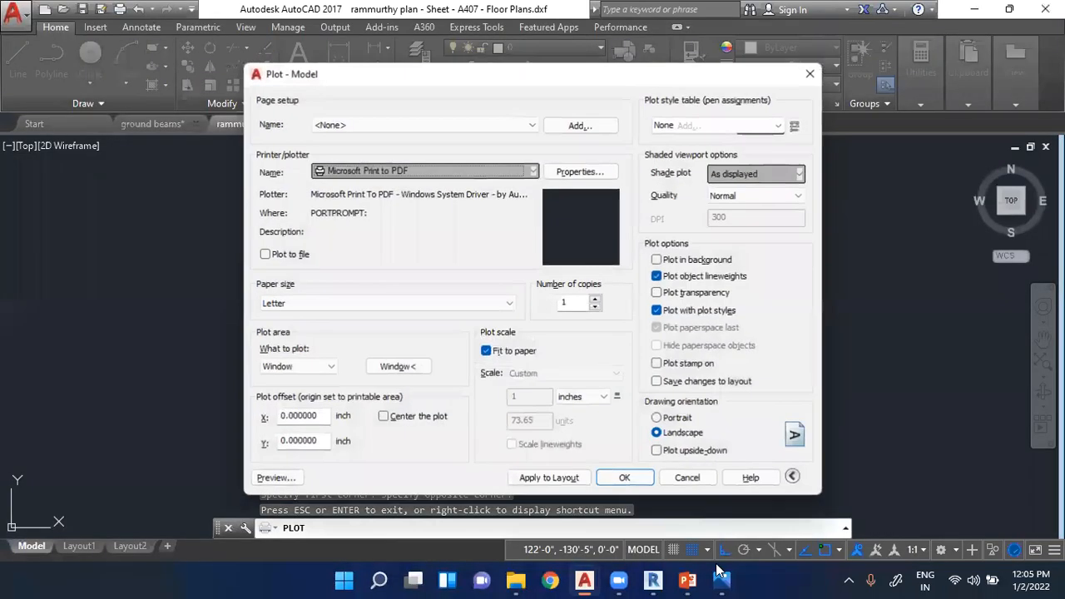
- Switch to PowerPoint and show slide 11, the numbered list of AutoCAD applications
mouse_move(697, 581)
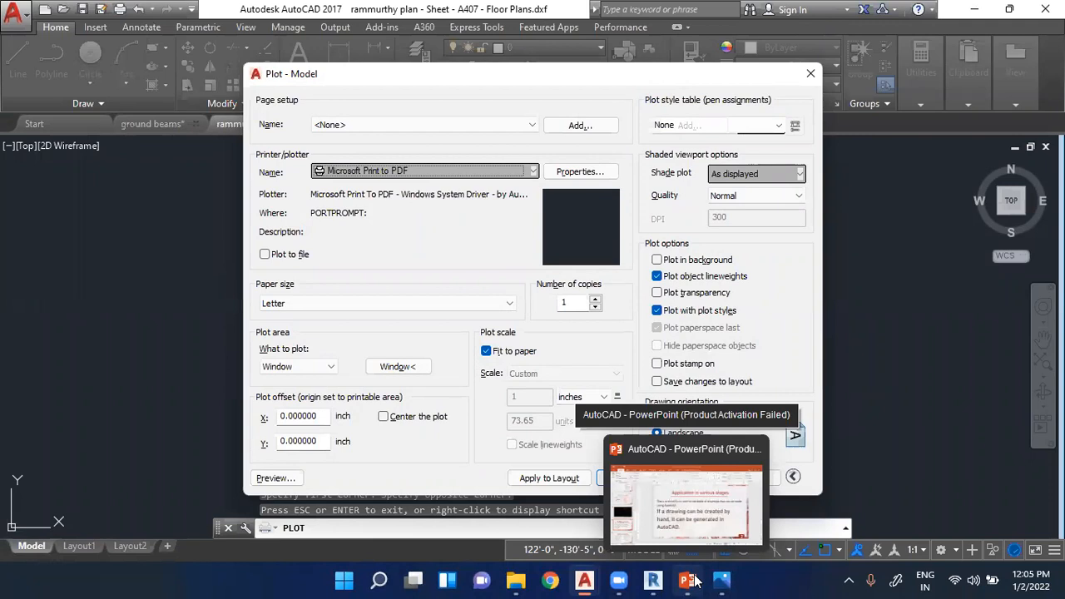
click(683, 532)
click(102, 505)
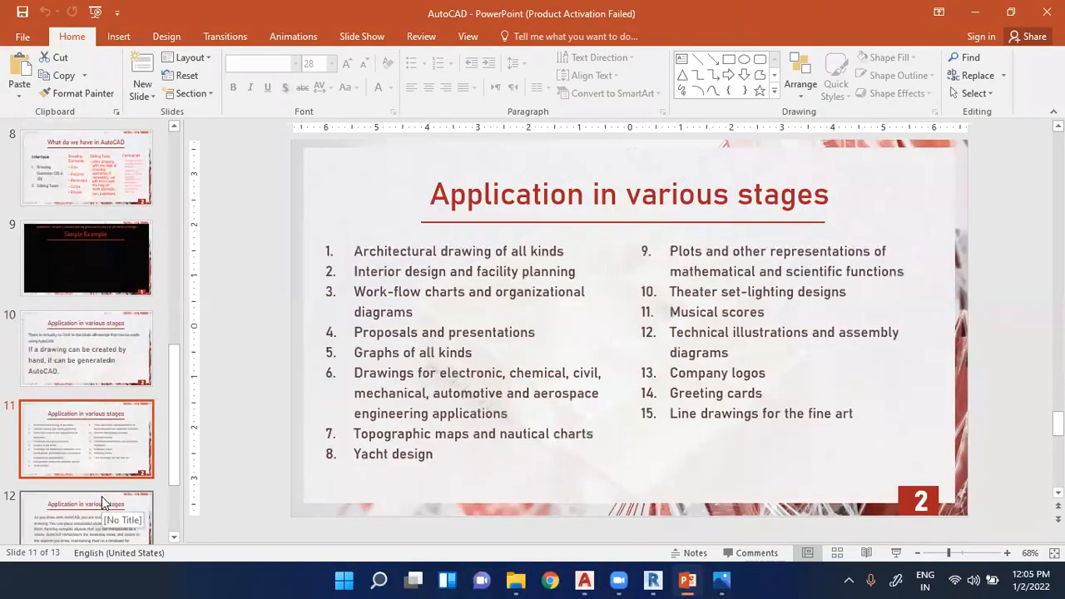
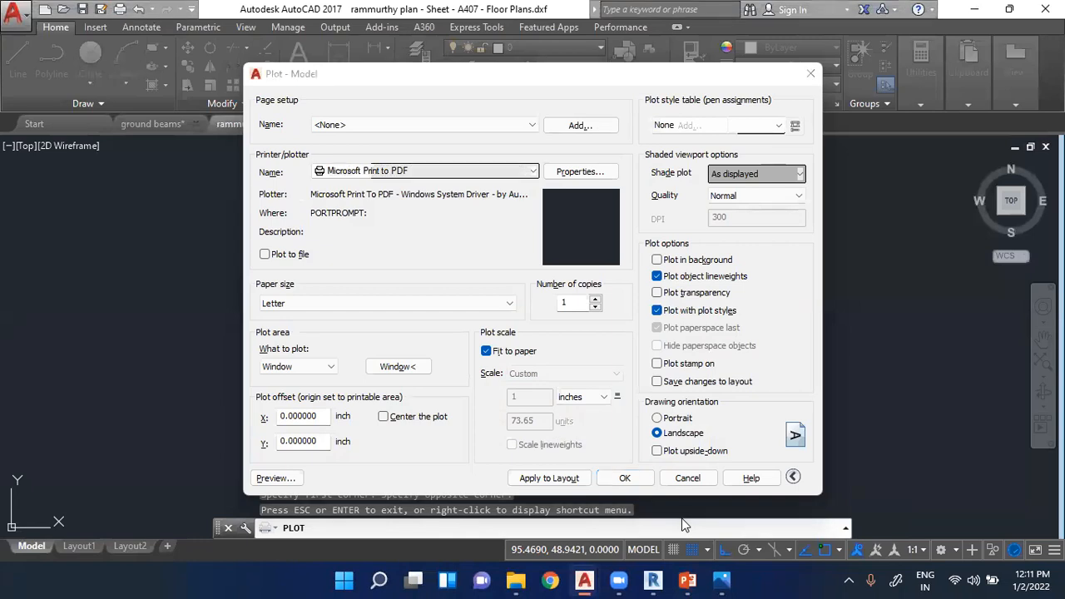
- Leave the plot setup and draw a large empty rectangle beside the 40' plan, on its parking side
click(397, 366)
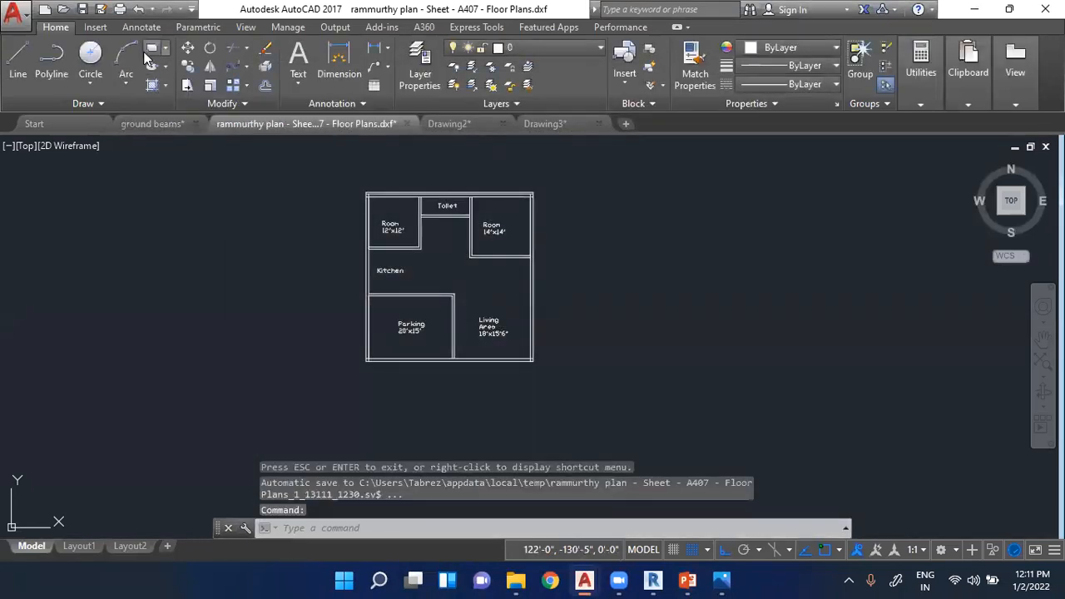
click(149, 50)
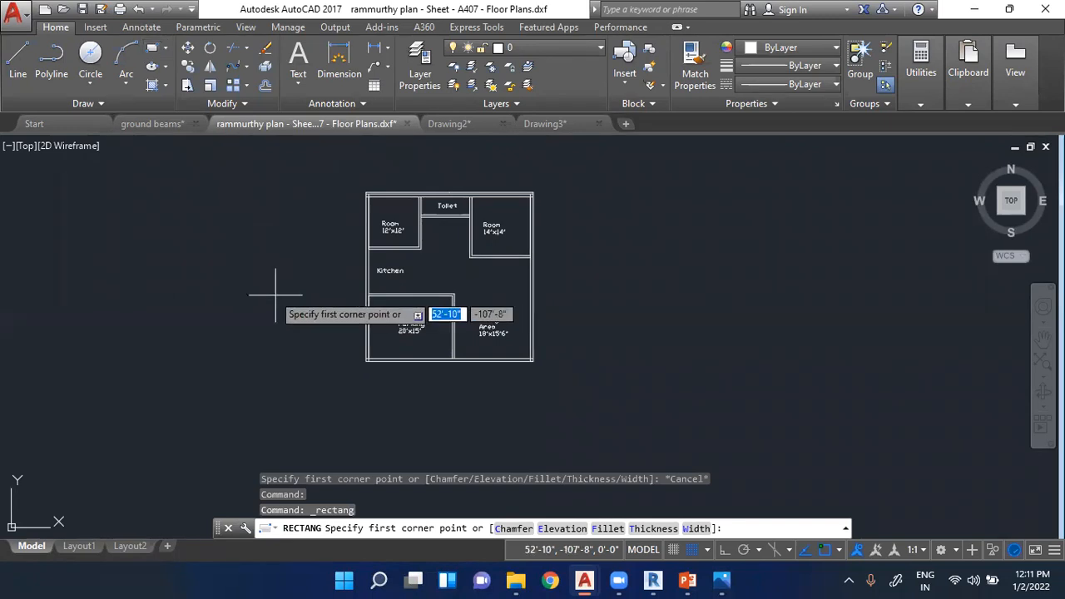
click(178, 223)
click(330, 374)
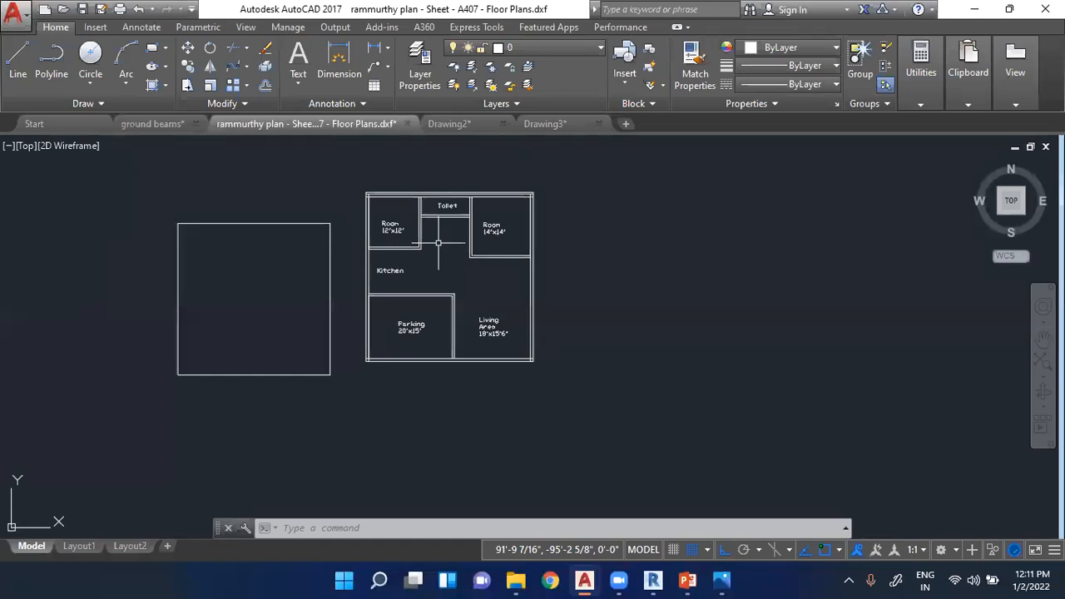
key(Escape)
key(Escape)
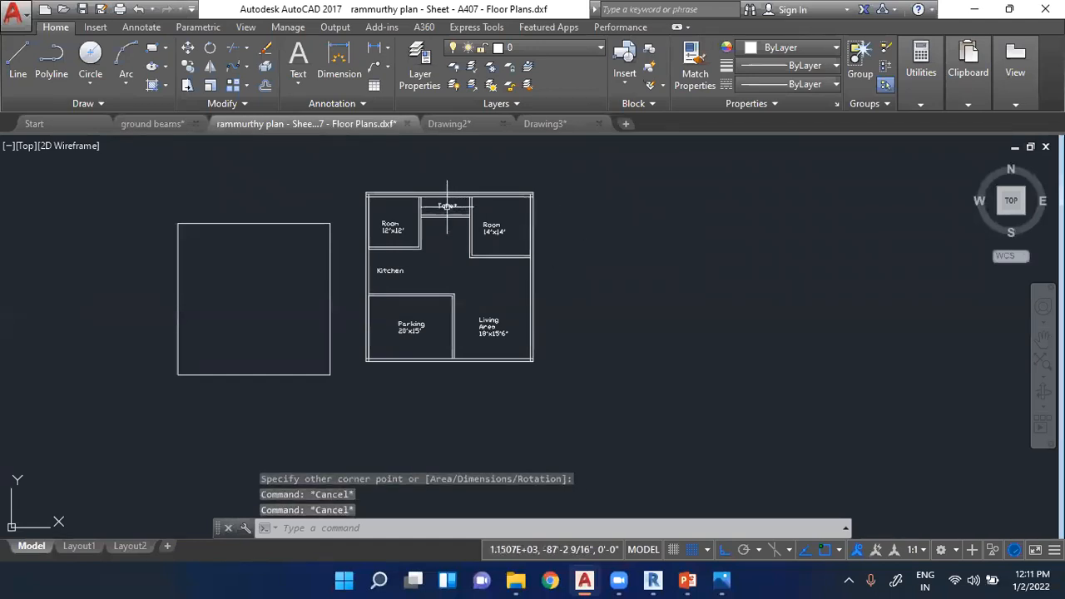
- Highlight the whole 40' plan with its room labels by window selection, clear it, and repeat this in a closer view
click(354, 184)
click(593, 392)
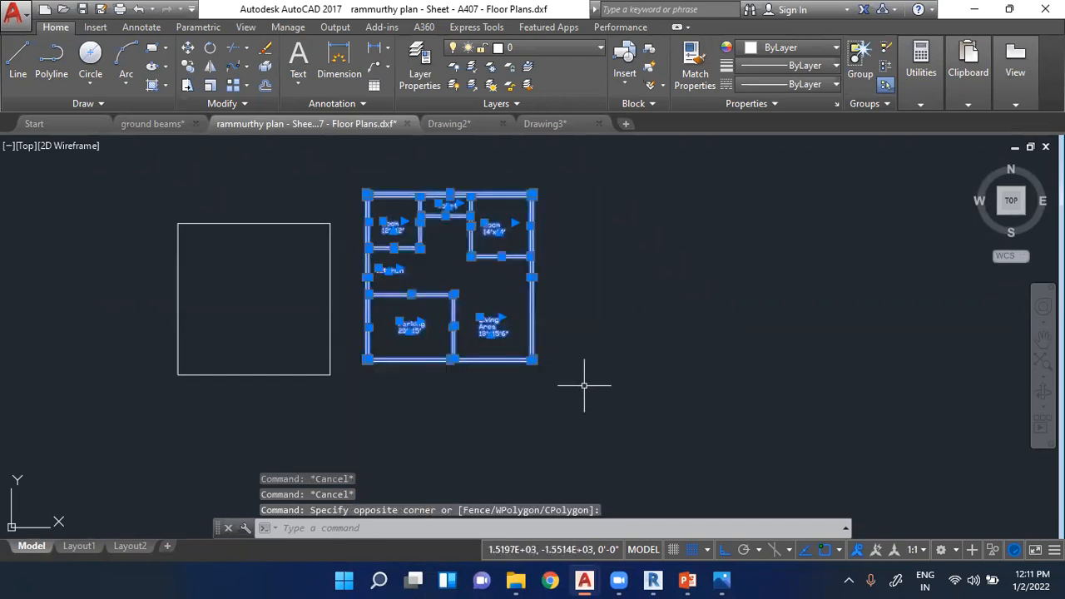
key(Escape)
key(Escape)
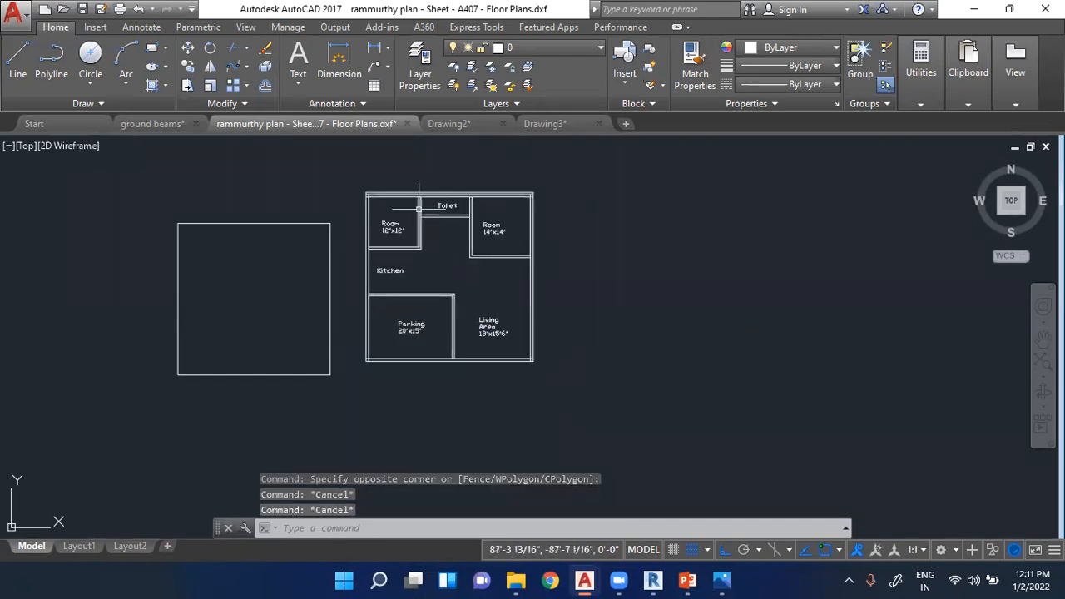
scroll(423, 197, up, 2)
click(329, 176)
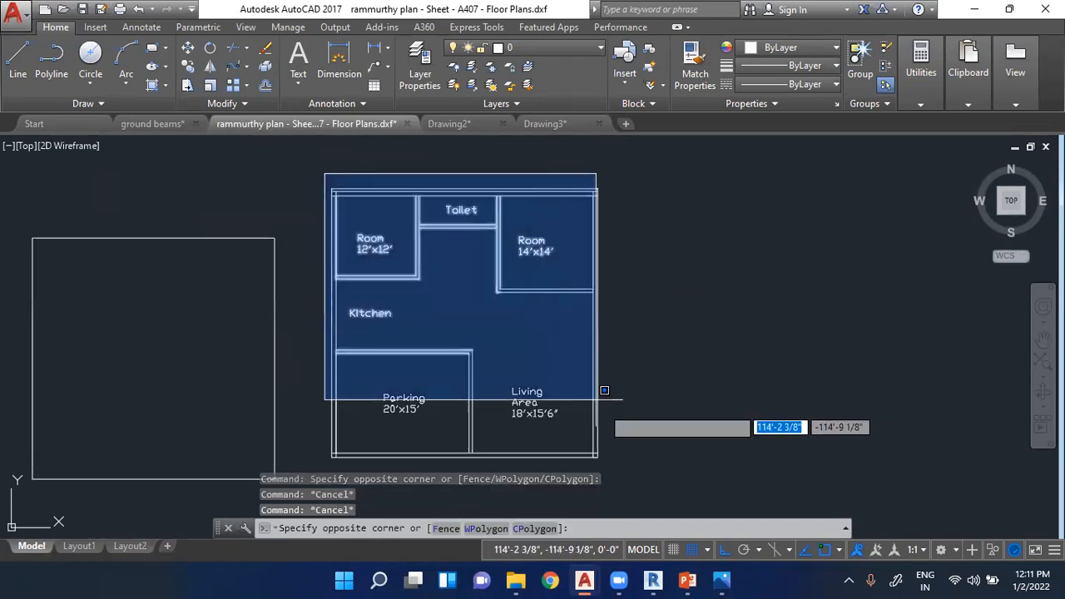
click(637, 469)
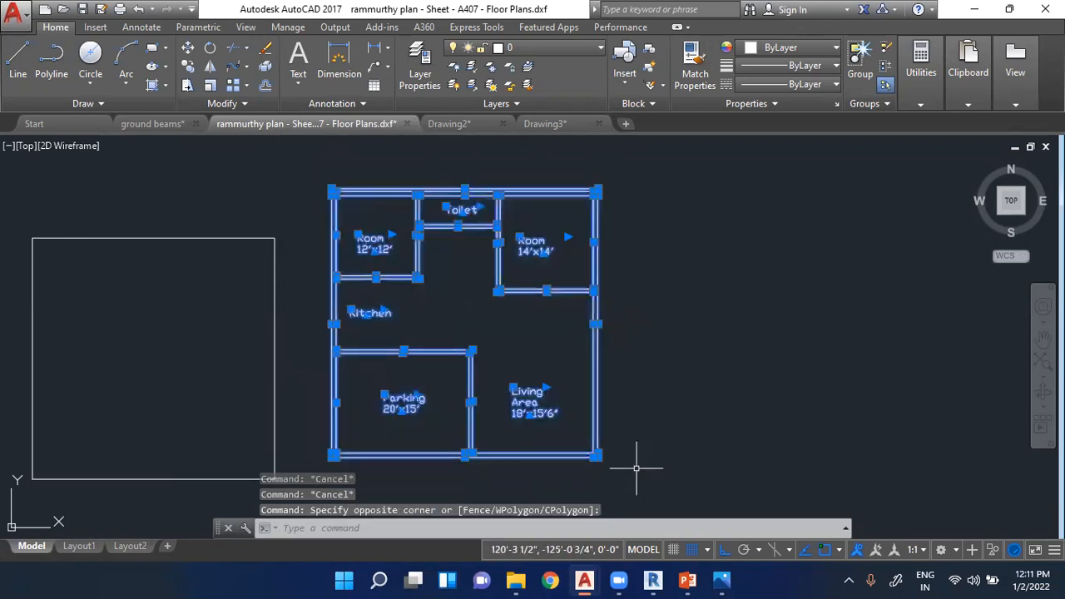
key(Escape)
key(Escape)
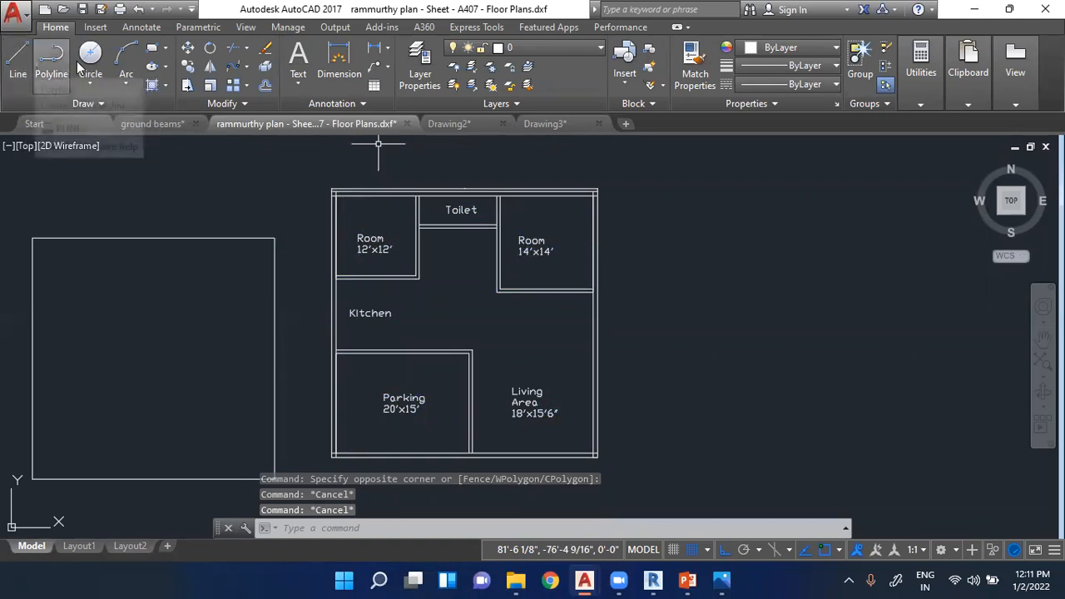
- Draw a small upright rectangle in the empty space beyond the 14'x14' room and copy it to the clipboard
click(151, 47)
click(684, 191)
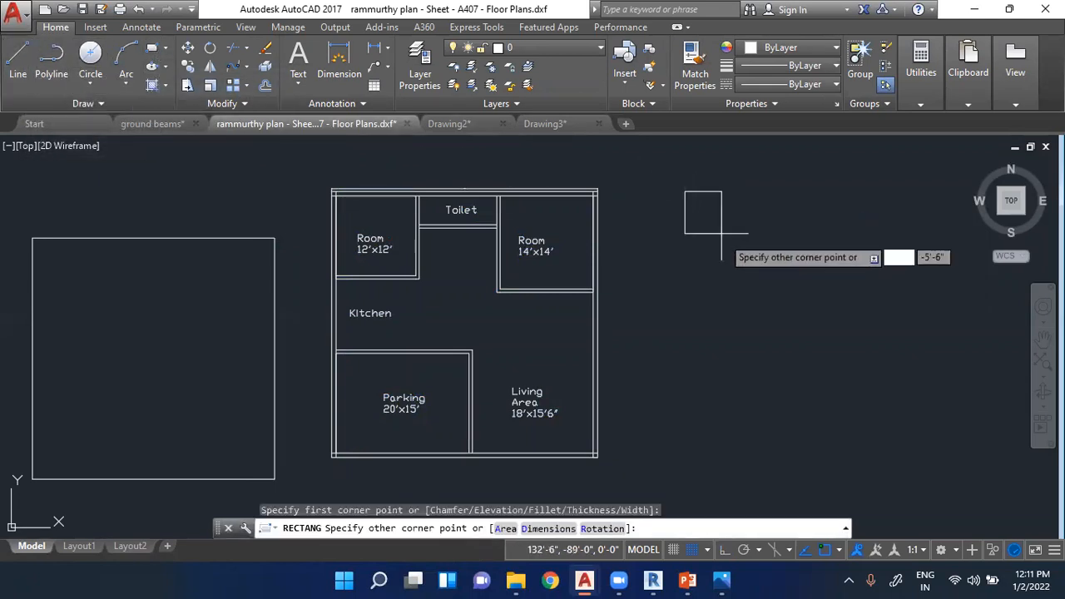
click(717, 232)
scroll(707, 216, down, 2)
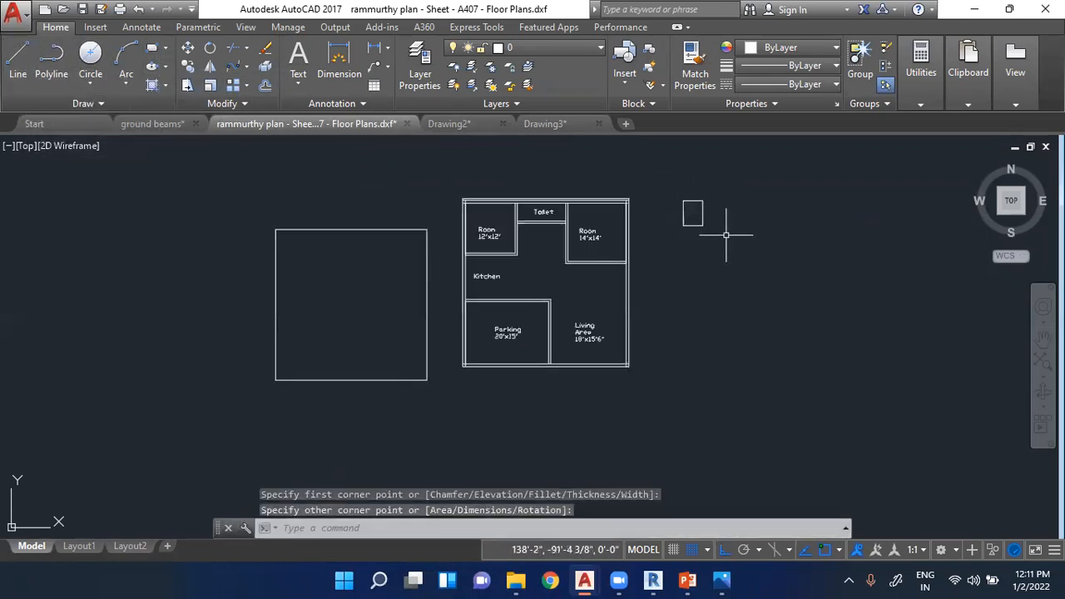
scroll(673, 178, up, 4)
click(663, 184)
key(ctrl+c)
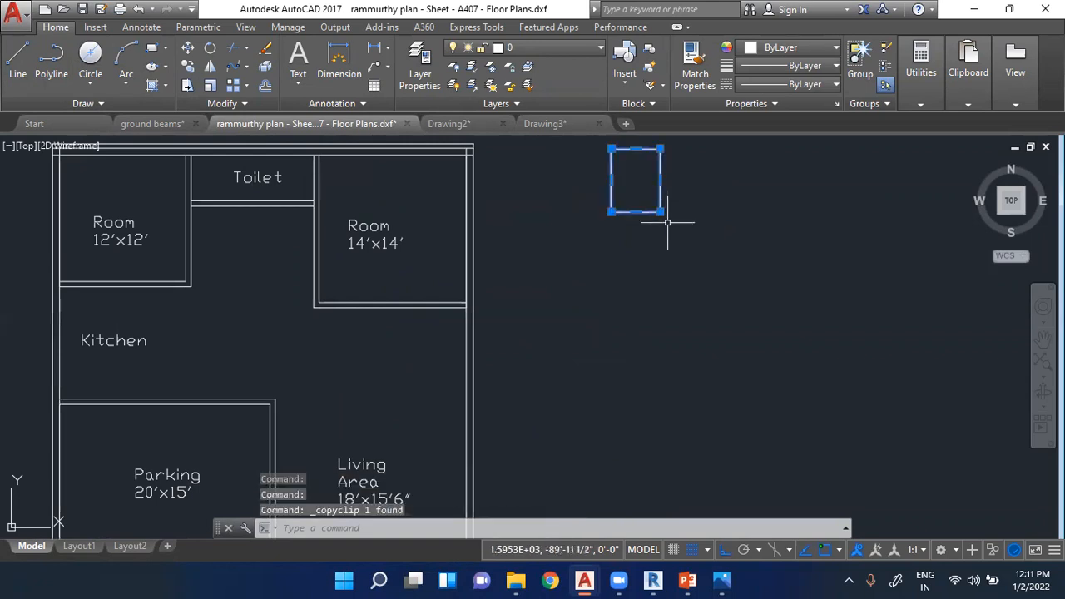
- Paste ten copies of the small rectangle at scattered points in the empty space beside and above the 40' plan
scroll(604, 258, down, 4)
key(ctrl+v)
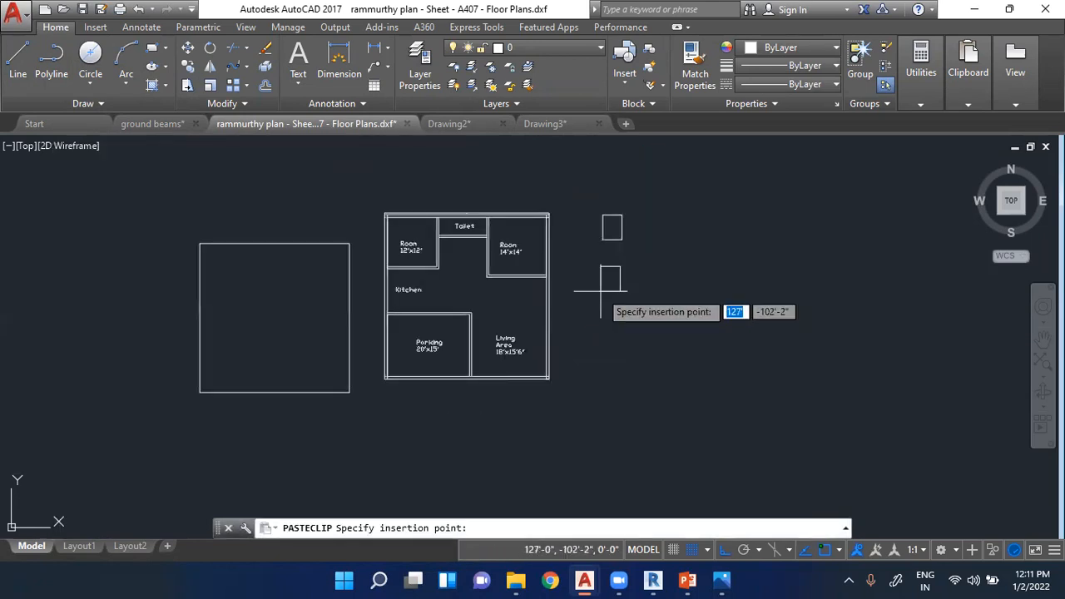
click(601, 300)
key(ctrl+v)
click(604, 361)
key(ctrl+v)
click(674, 366)
key(ctrl+v)
click(760, 360)
key(ctrl+v)
click(760, 292)
key(ctrl+v)
click(763, 204)
key(ctrl+v)
click(694, 161)
key(ctrl+v)
scroll(673, 339, down, 4)
scroll(726, 202, up, 2)
click(699, 255)
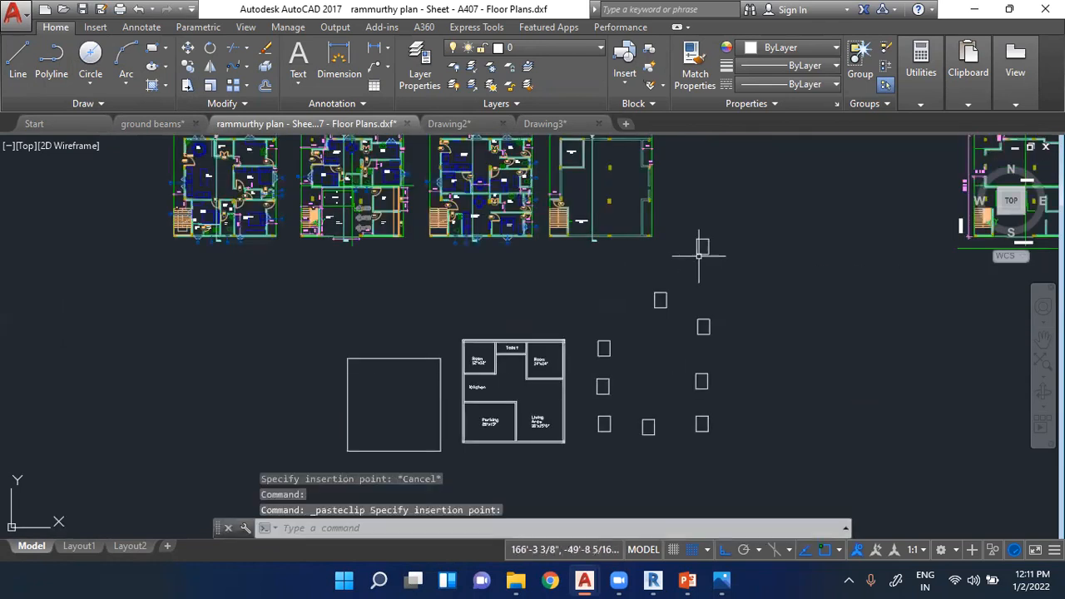
key(ctrl+v)
click(777, 352)
click(784, 422)
key(ctrl+v)
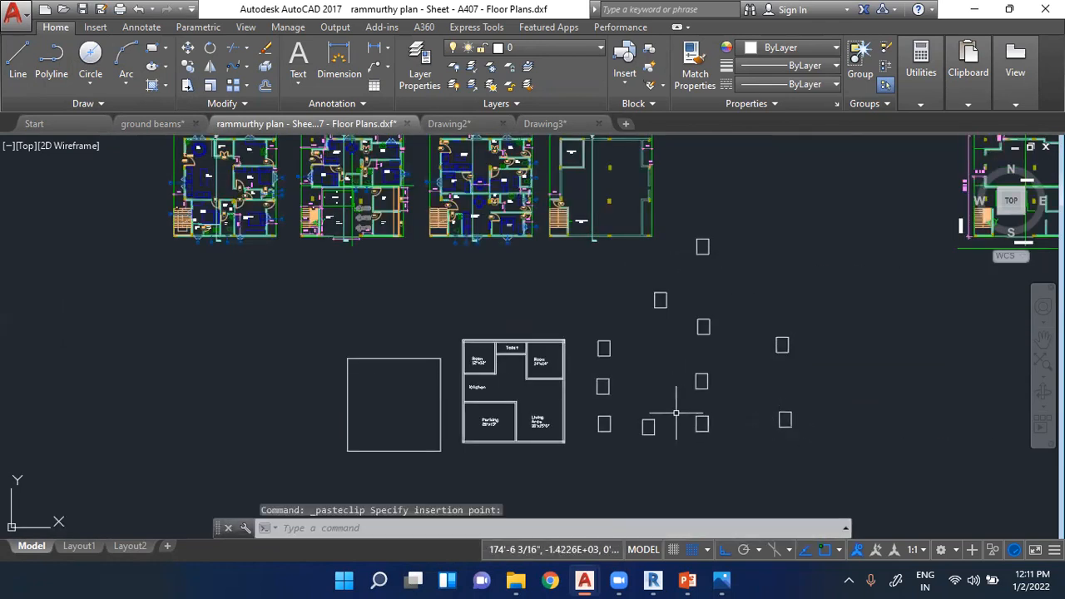
key(Escape)
- Select the scattered small rectangles, inspect the 11'2"x9'1" Bedroom label in the detailed floor plans, and clear the selection
click(573, 239)
click(844, 437)
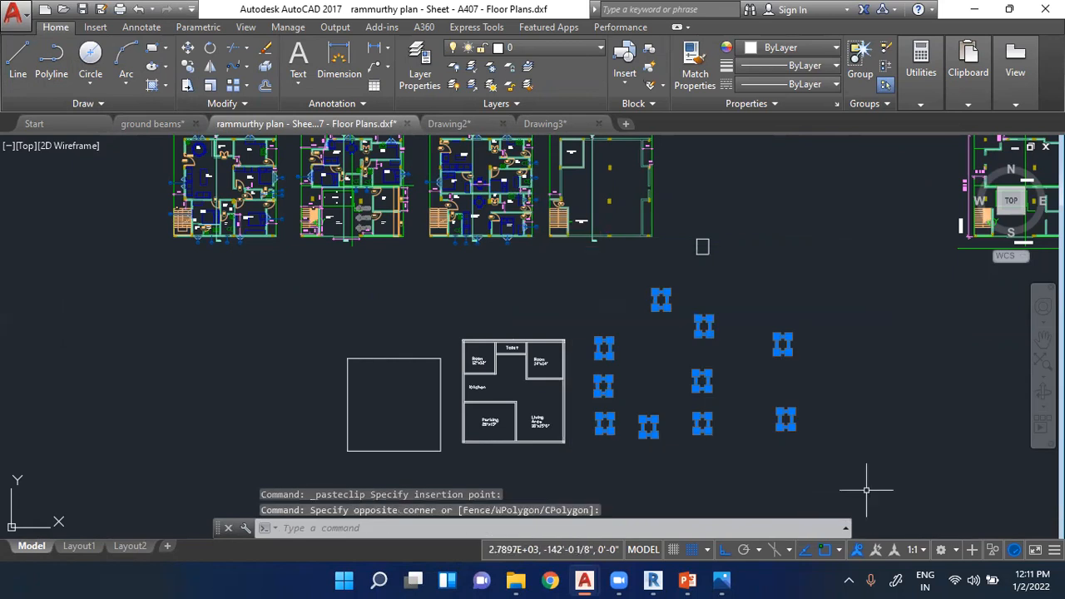
scroll(487, 166, up, 10)
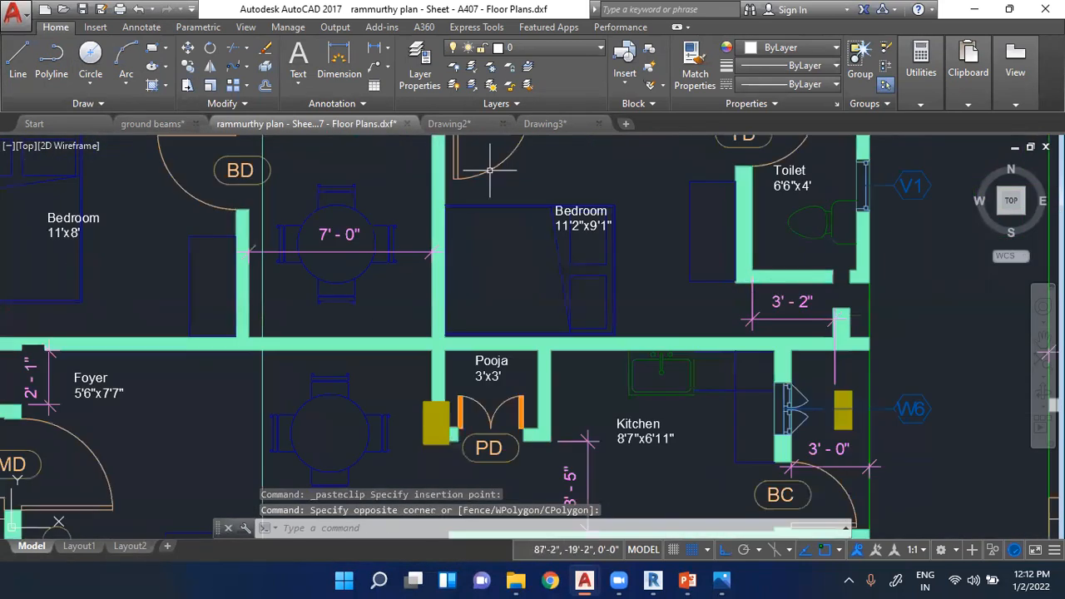
click(590, 210)
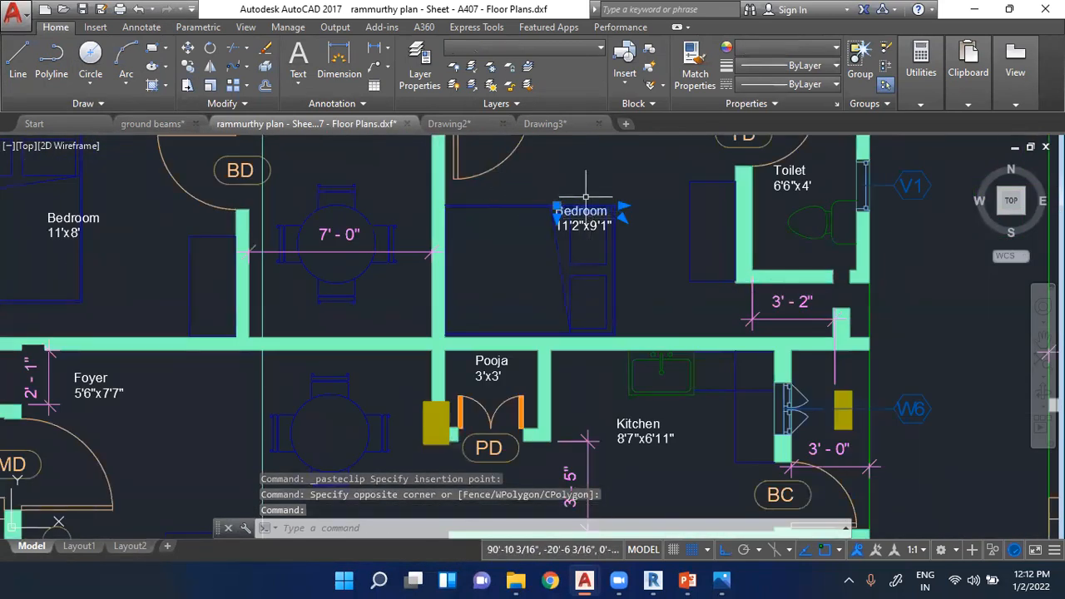
scroll(589, 197, up, 4)
key(Escape)
key(Escape)
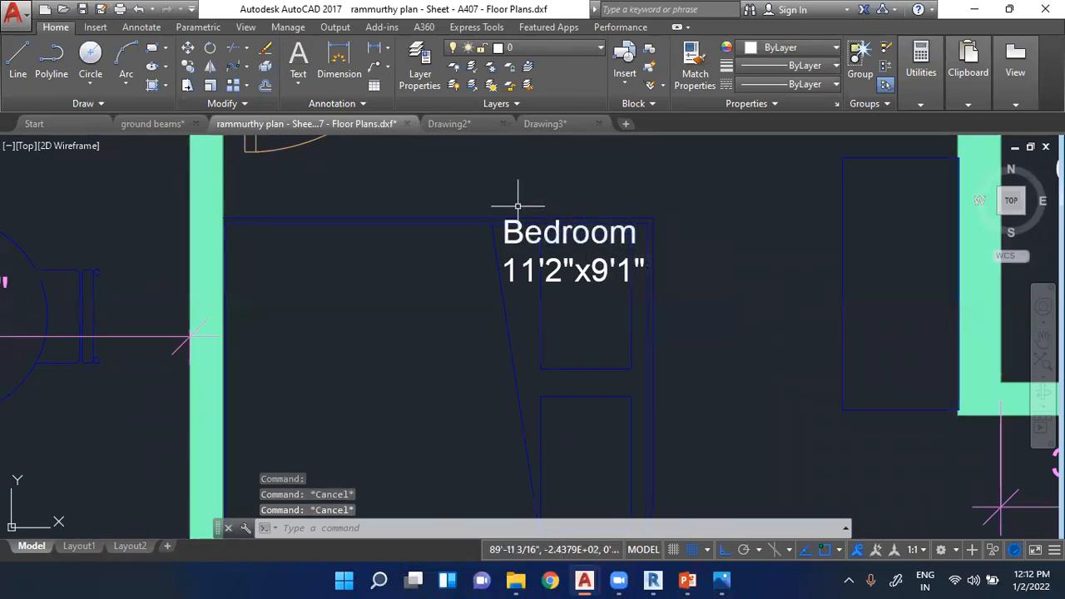
scroll(511, 206, down, 8)
scroll(511, 207, down, 5)
scroll(690, 256, up, 3)
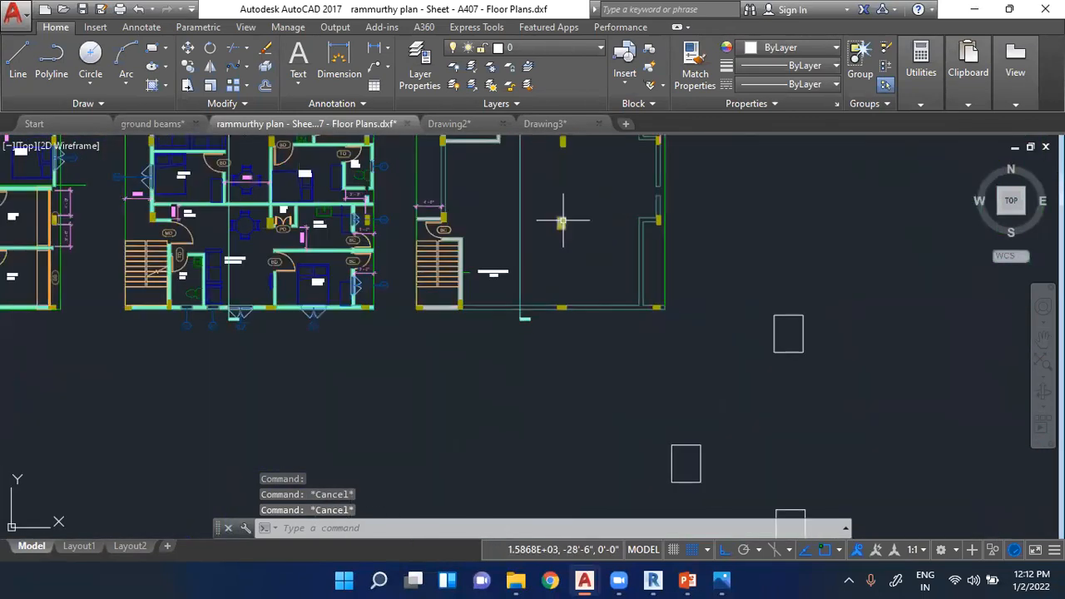
scroll(690, 255, down, 5)
scroll(561, 225, up, 2)
- Select the ten small rectangles nearest the 40' plan without including the plan's walls
click(565, 221)
click(883, 417)
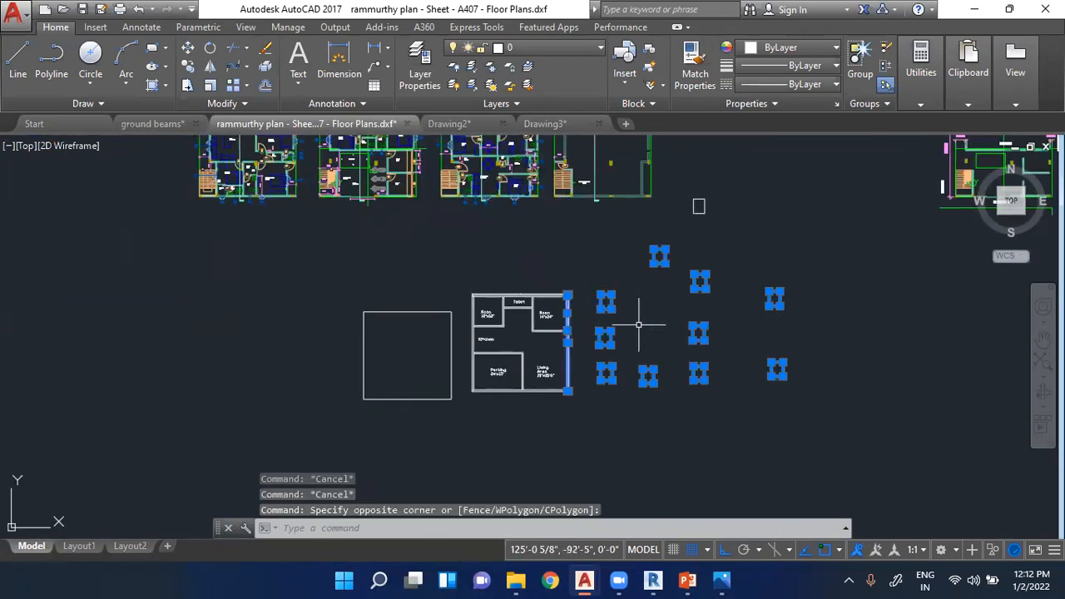
key(Escape)
click(595, 234)
click(830, 393)
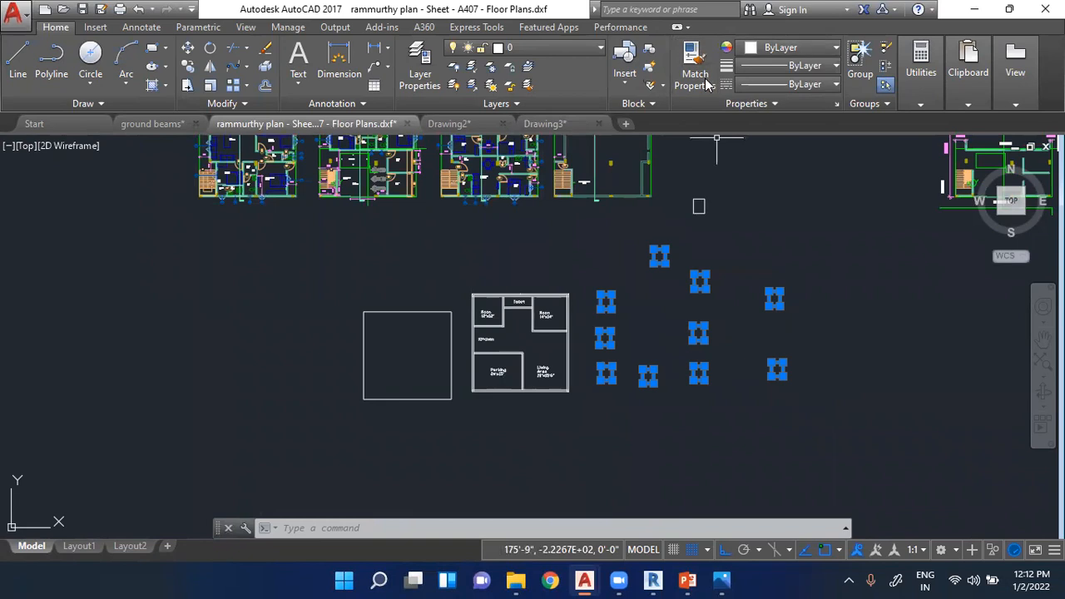
scroll(706, 85, down, 2)
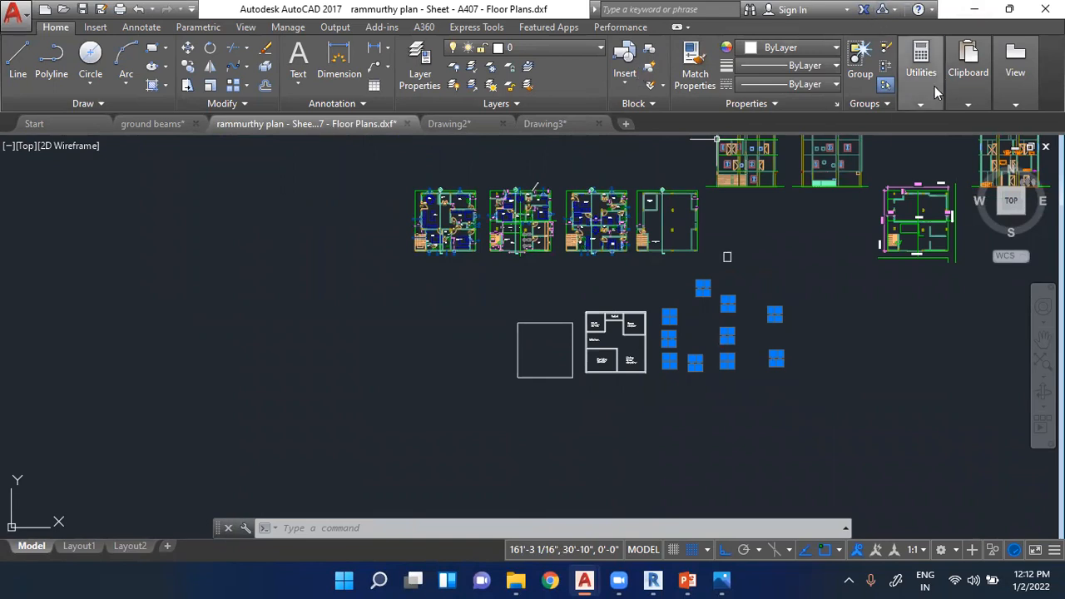
- Restore the AutoCAD window to a smaller size and place it over the presentation slides
click(1010, 9)
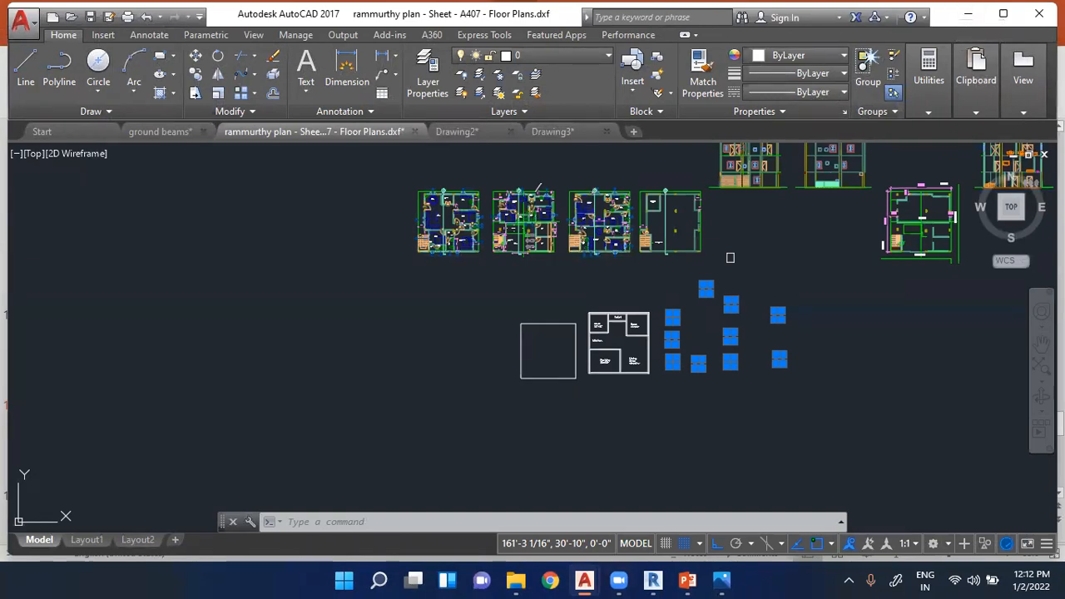
double_click(262, 8)
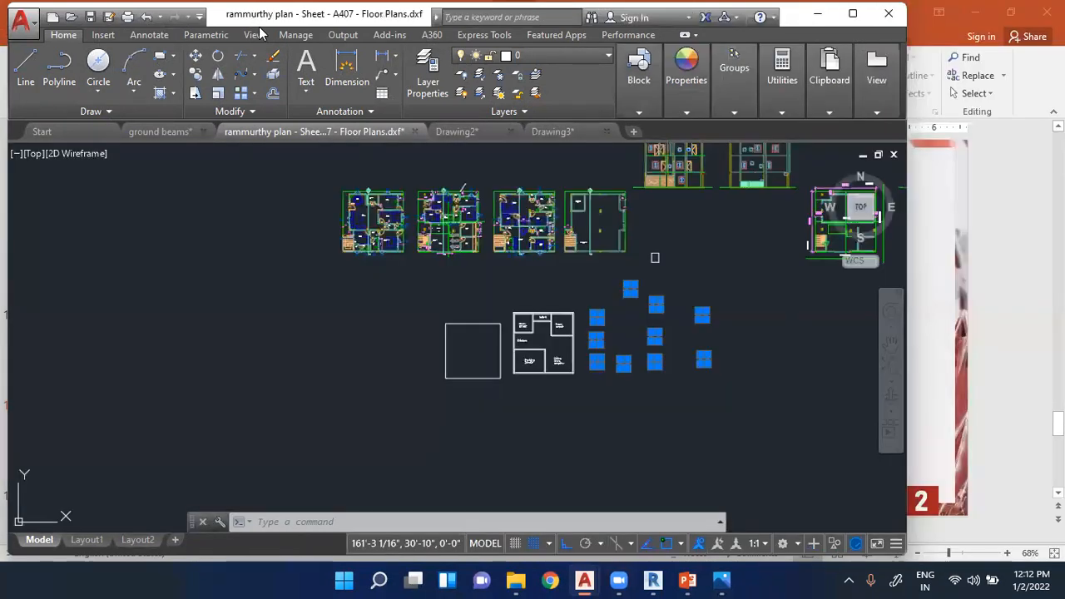
drag(260, 34, 316, 56)
mouse_move(698, 131)
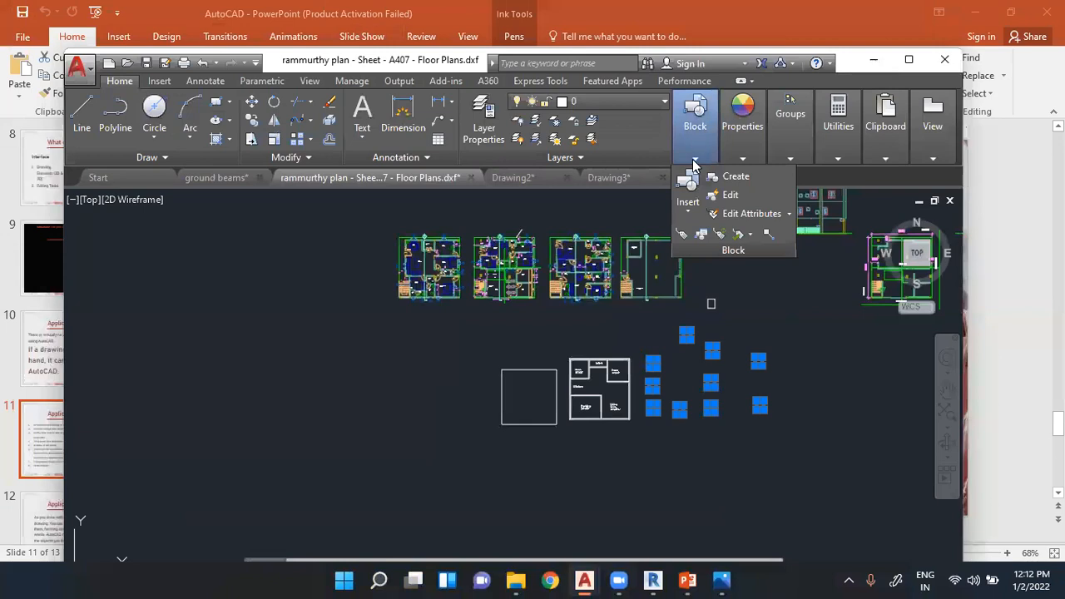
scroll(709, 429, up, 3)
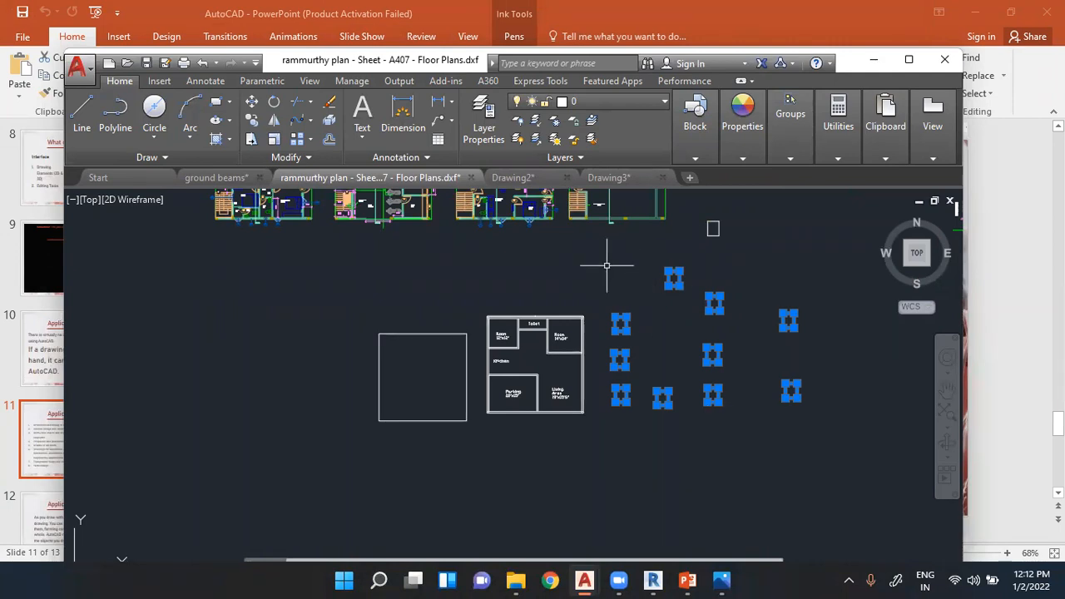
click(695, 154)
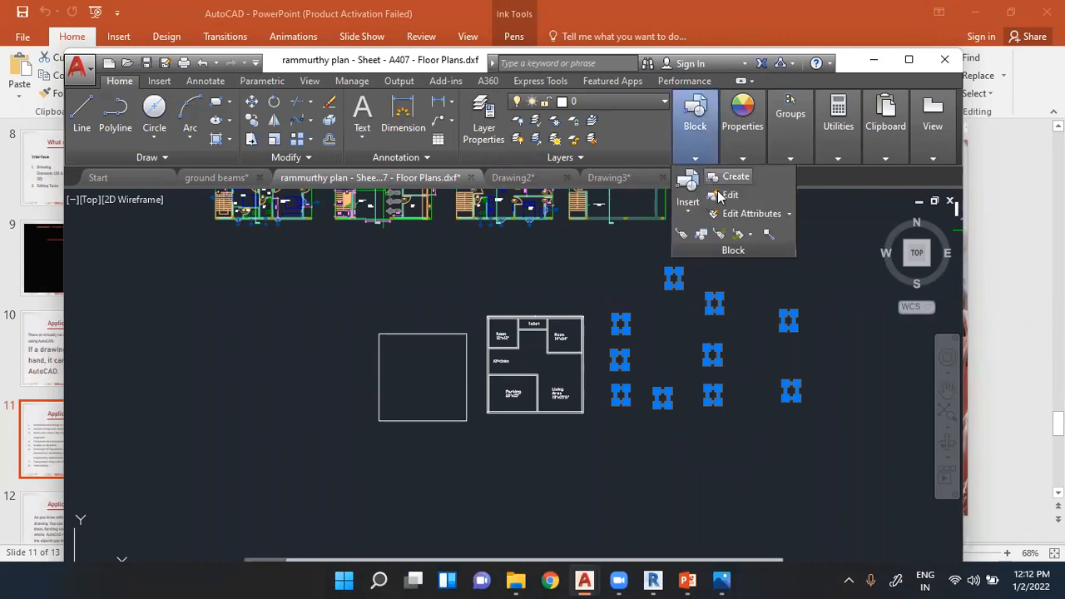
click(718, 182)
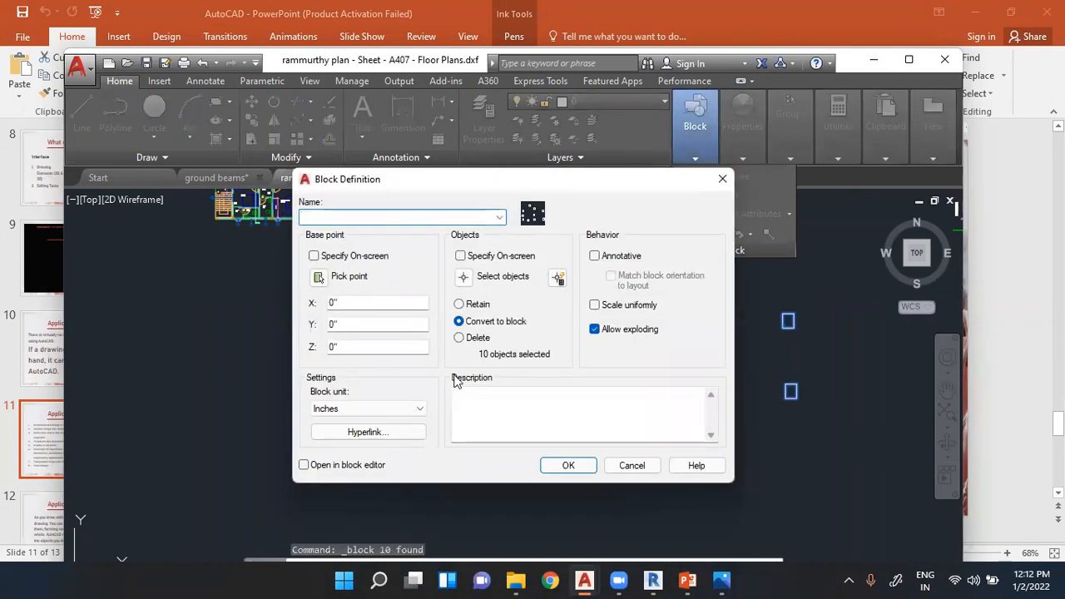
click(723, 179)
- Select the ten small rectangles beside the plan and define them as a block named "blo", using Convert to block
click(606, 245)
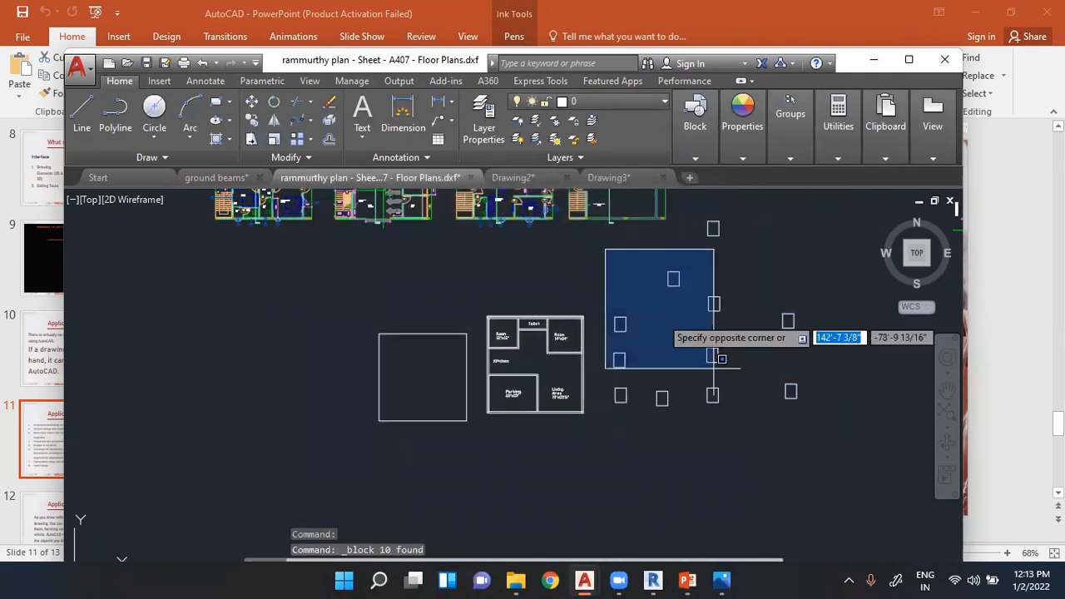
click(822, 431)
click(695, 124)
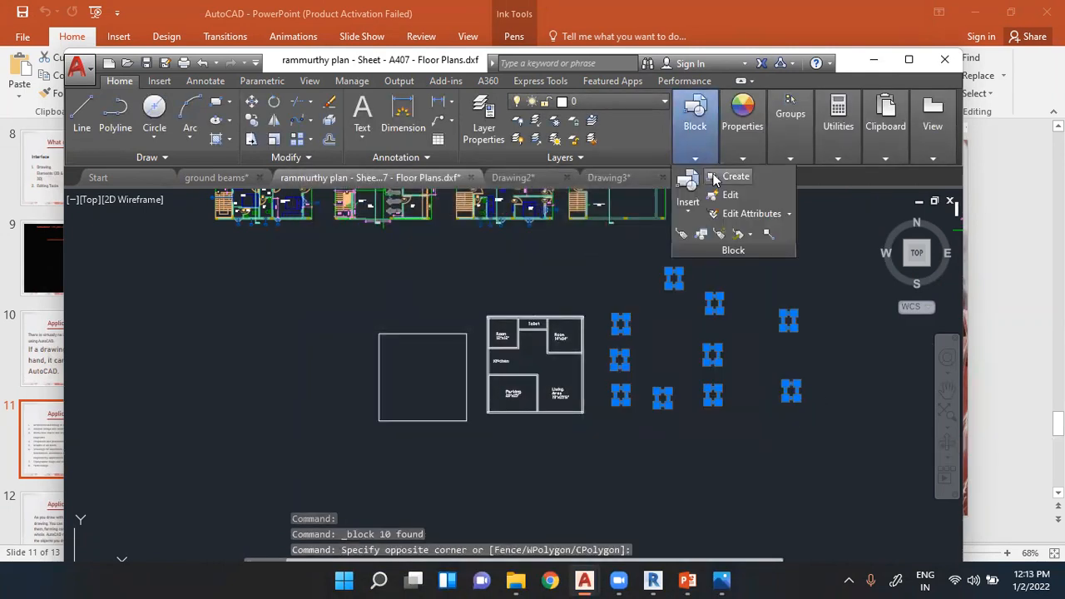
click(714, 177)
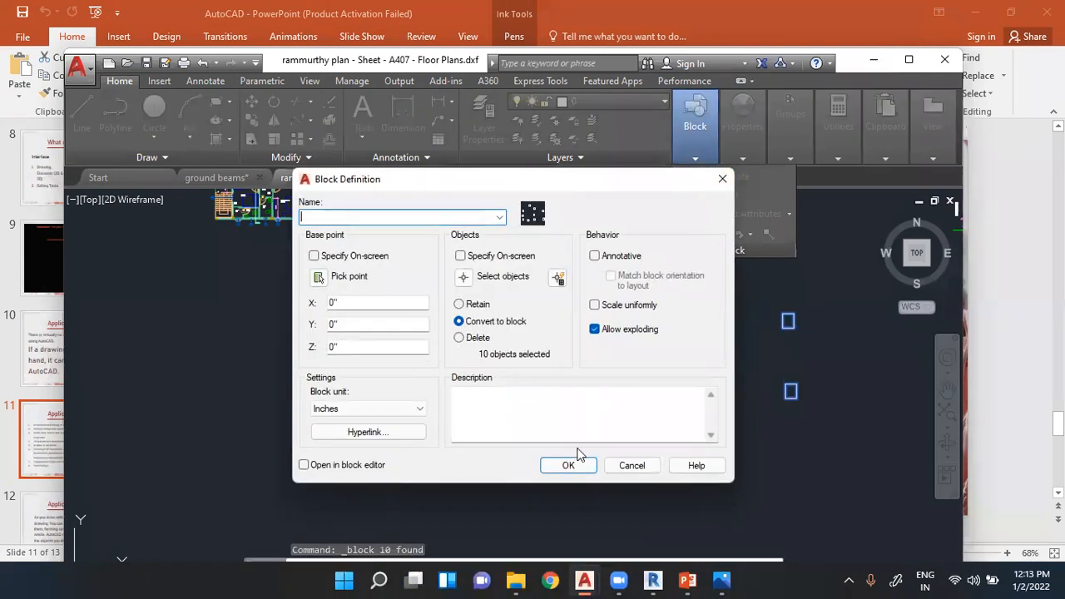
click(569, 467)
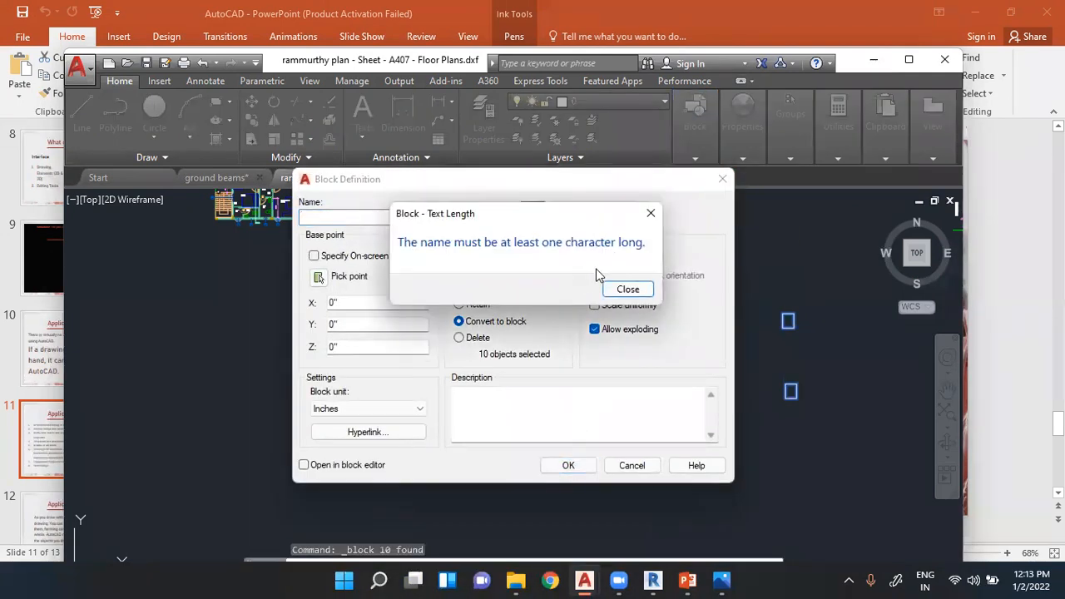
click(623, 289)
click(436, 217)
text(blo)
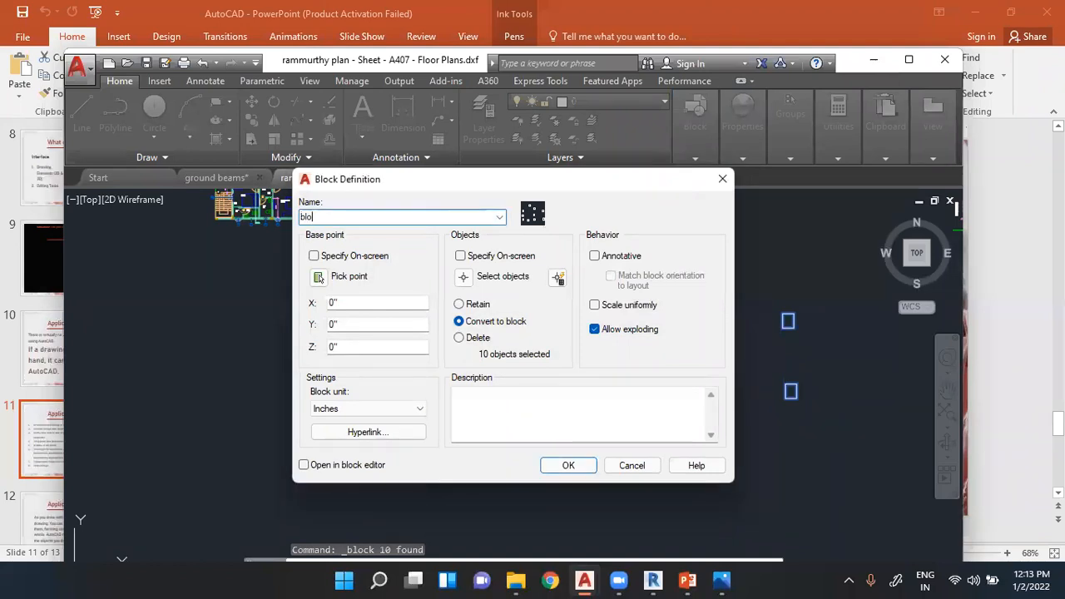
key(Return)
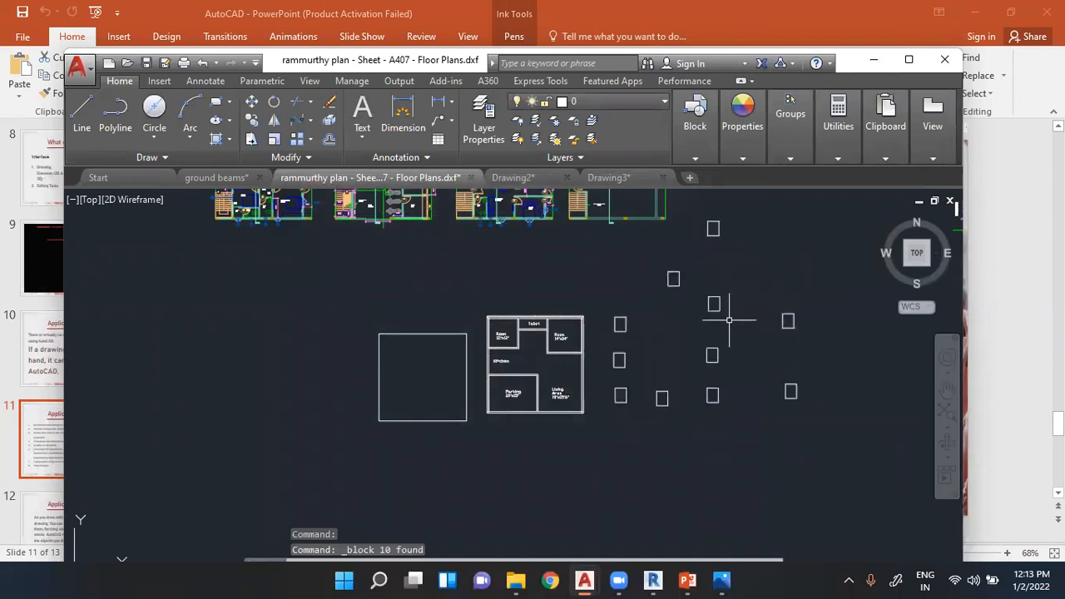
- Examine the block of ten small rectangles beside the 40' plan as a single object, and clear the selection
scroll(729, 315, up, 4)
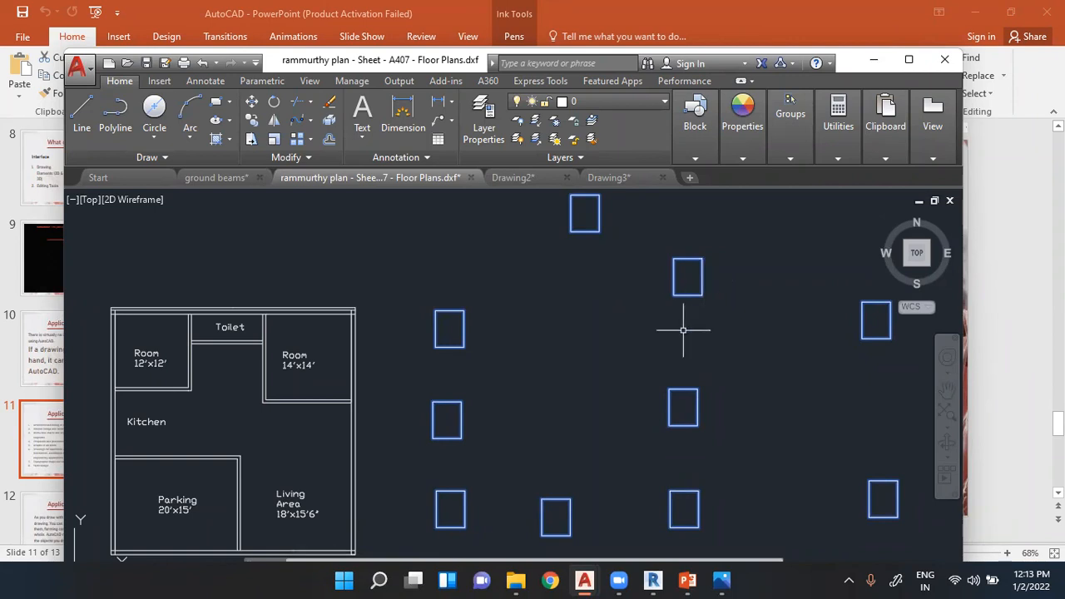
scroll(685, 331, down, 4)
scroll(689, 329, up, 4)
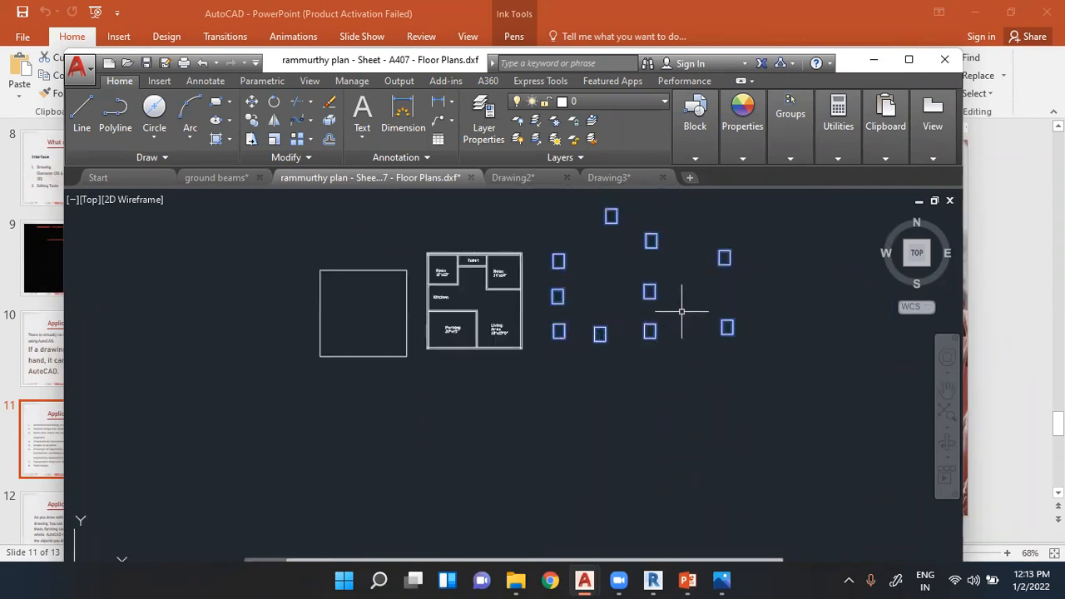
key(Escape)
key(Escape)
key(Escape)
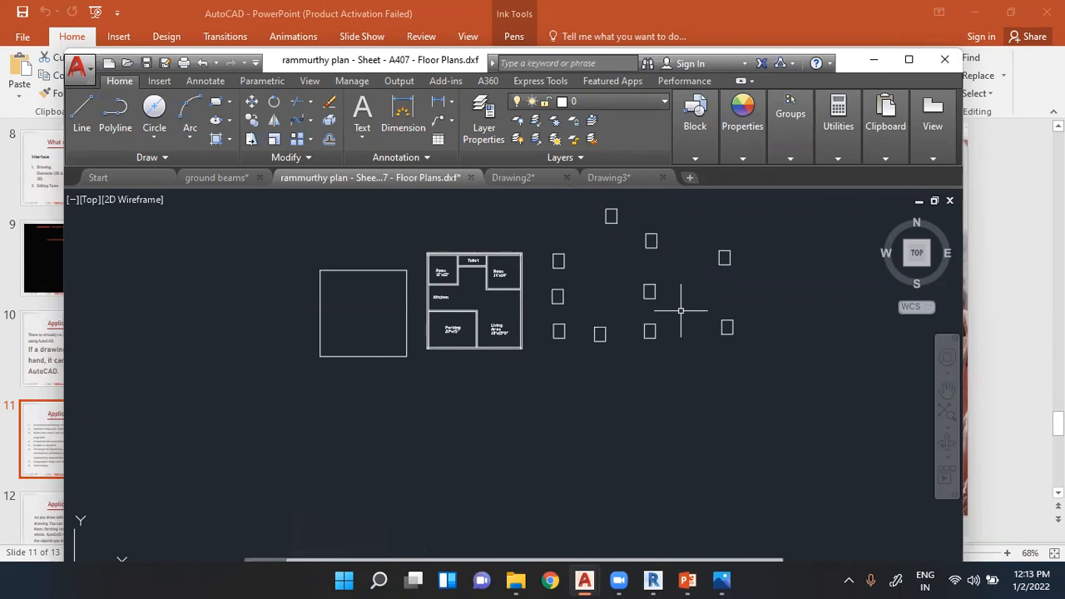
- Maximize the AutoCAD window, view the plan with its neighbouring block of rectangles, and clear any selection
click(693, 159)
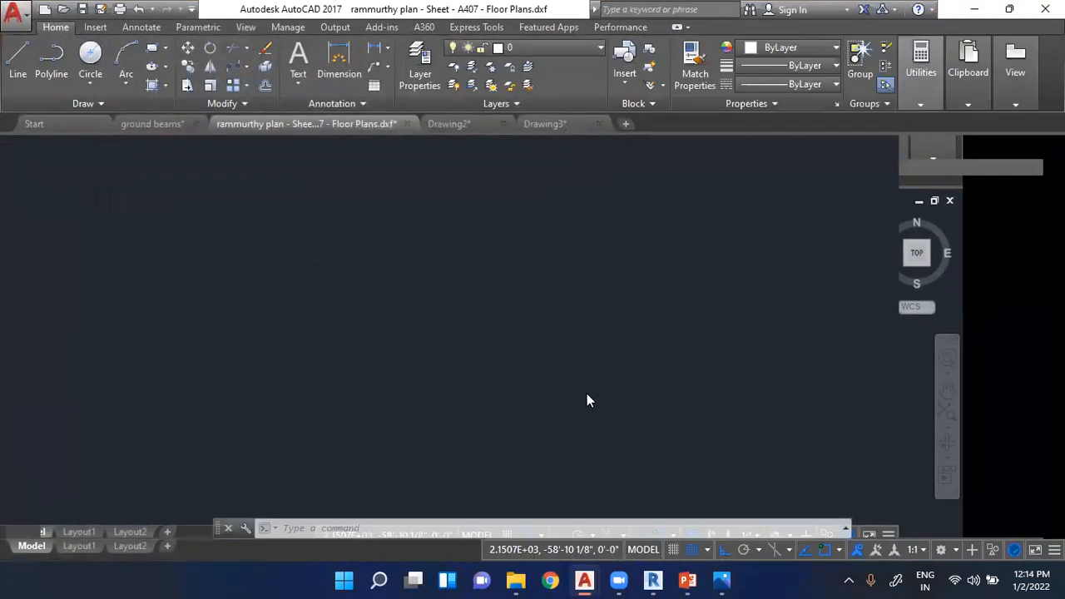
scroll(571, 368, up, 3)
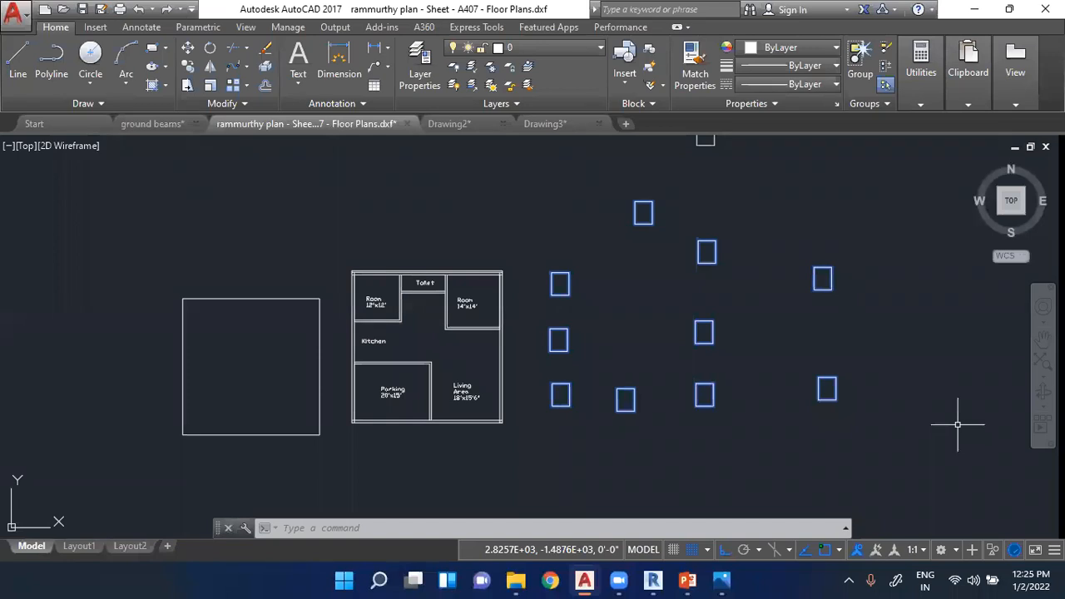
key(Escape)
key(Escape)
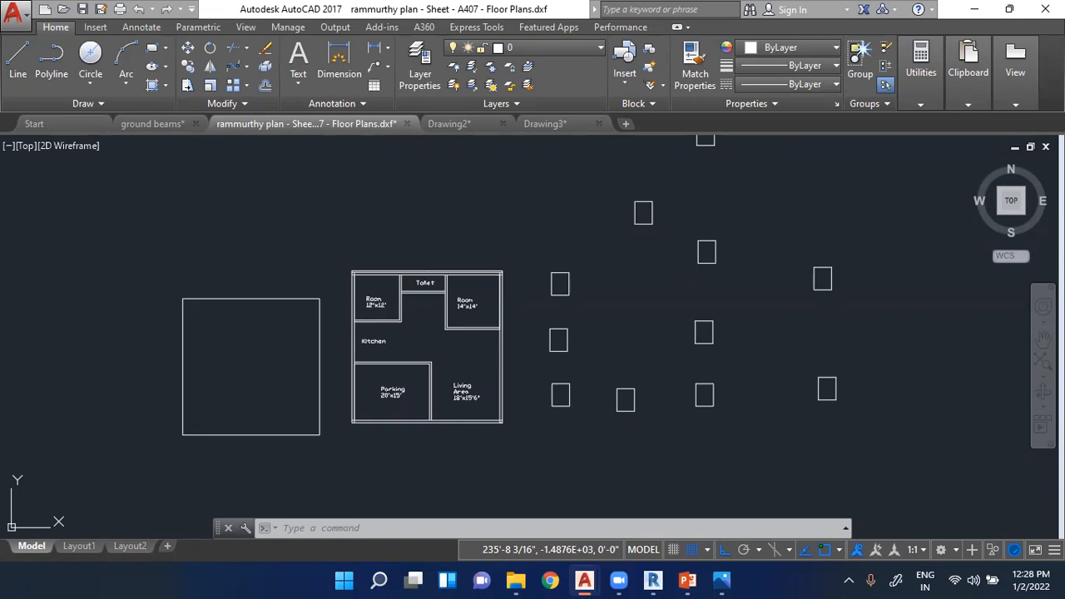
- Switch to the ground beams drawing and examine its footing, column detailing, plinth beam layout and beam detailing sheets
click(151, 123)
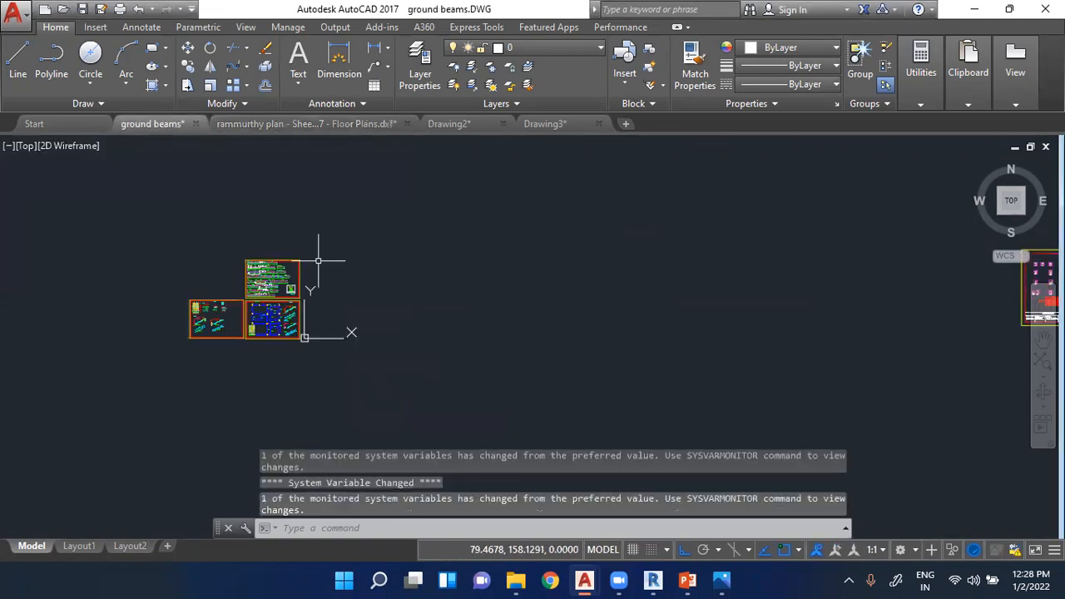
scroll(166, 231, up, 10)
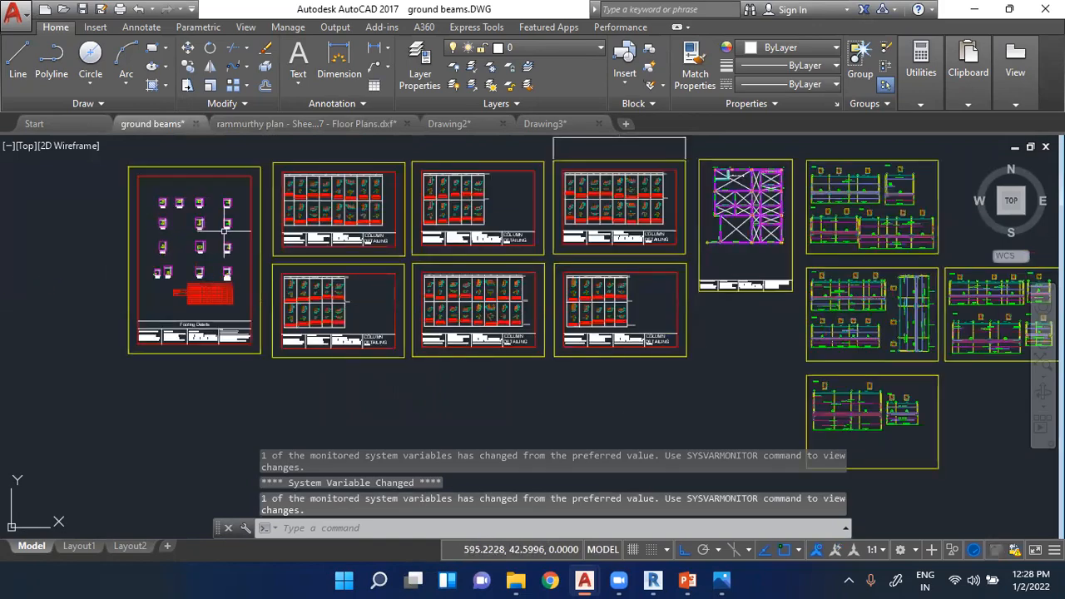
scroll(391, 293, up, 6)
scroll(112, 205, down, 6)
scroll(562, 172, up, 4)
scroll(555, 249, up, 2)
scroll(777, 160, down, 8)
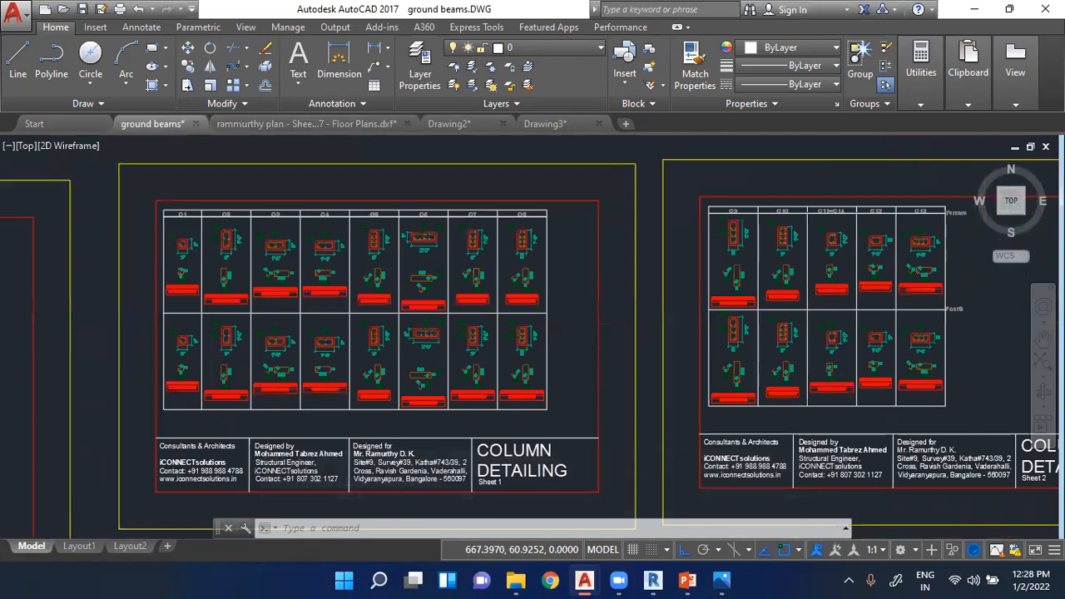
scroll(408, 233, down, 3)
scroll(699, 188, up, 9)
scroll(223, 237, down, 12)
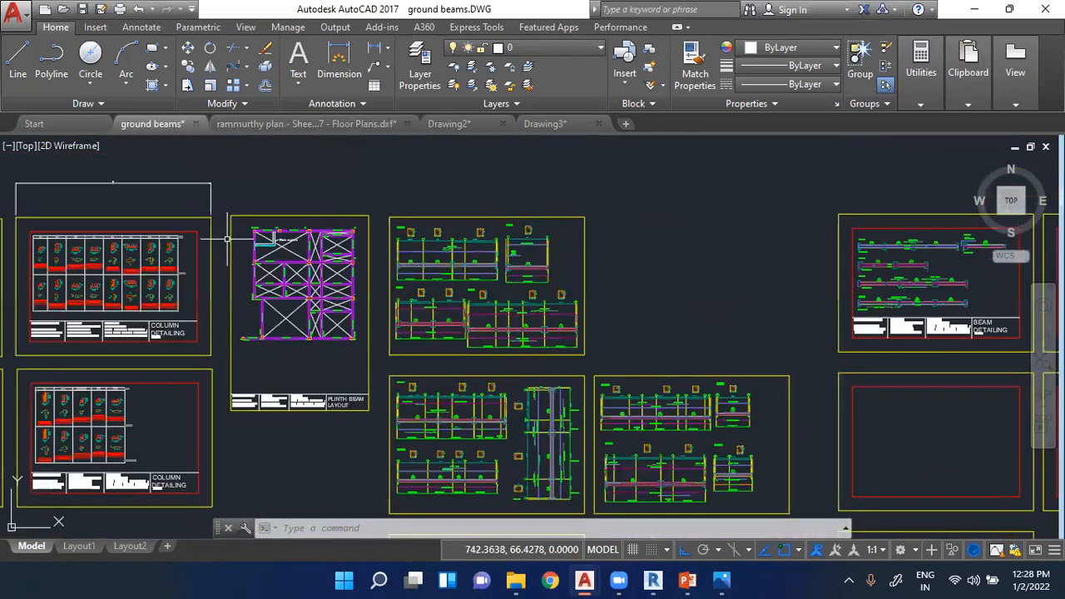
scroll(349, 367, down, 4)
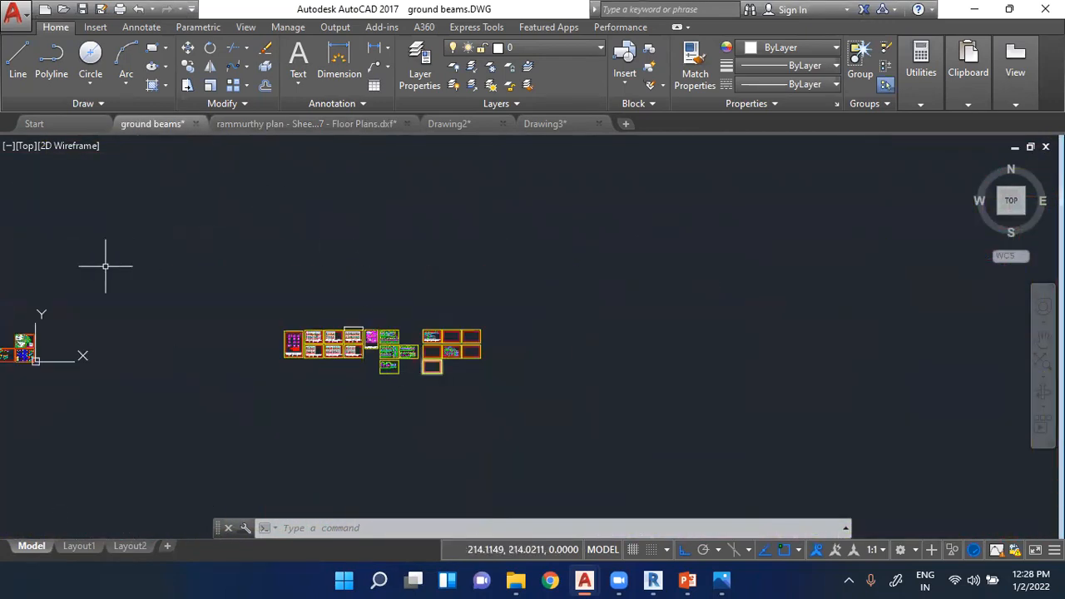
scroll(138, 233, up, 4)
scroll(138, 233, up, 2)
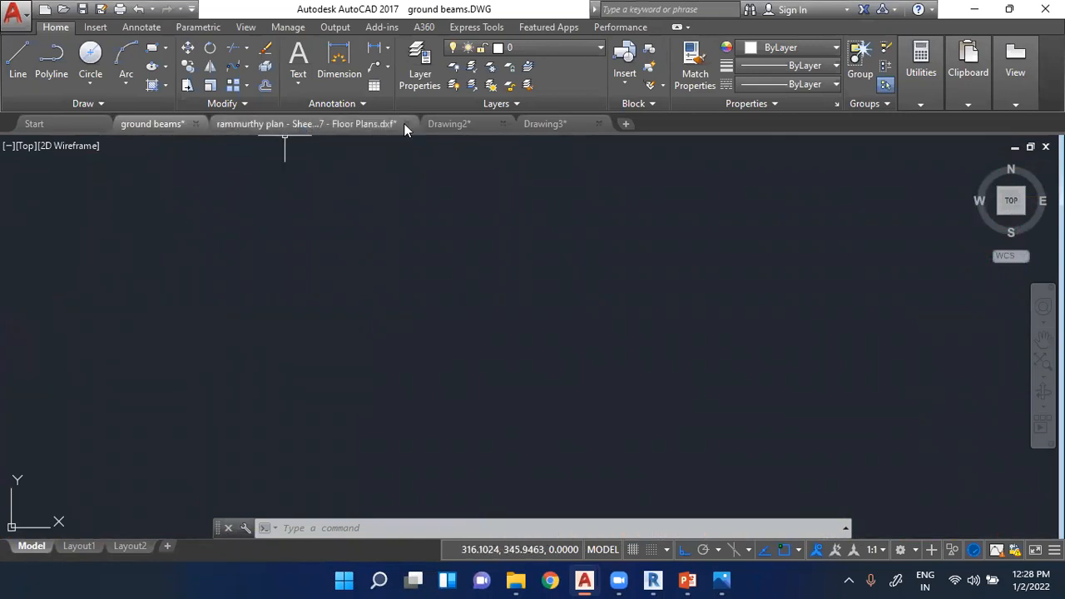
- Preview the model space and layouts of the open A407 Floor Plans drawing
mouse_move(419, 125)
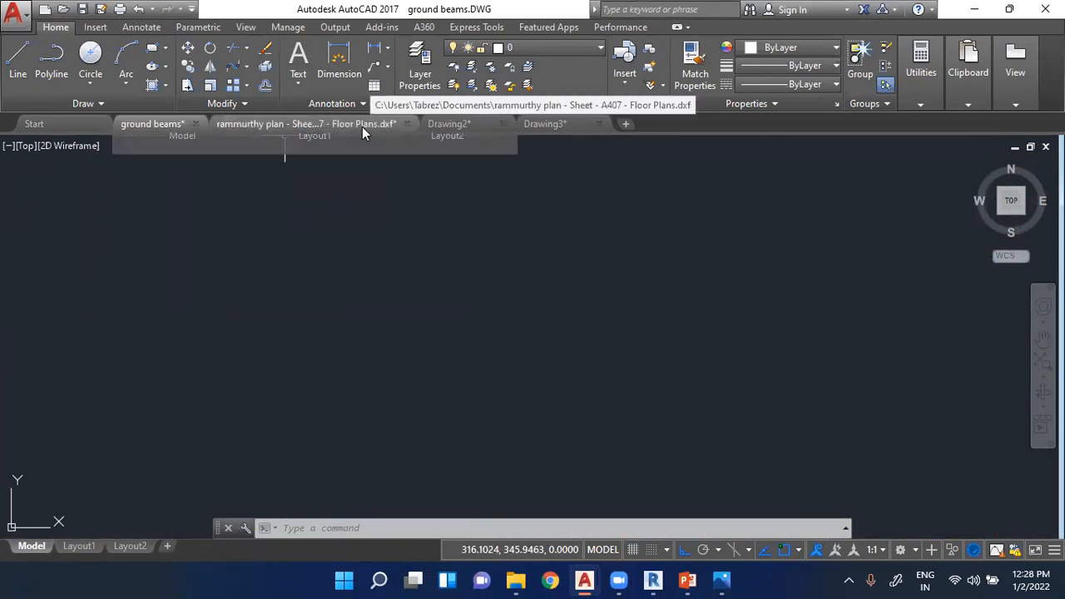
mouse_move(362, 127)
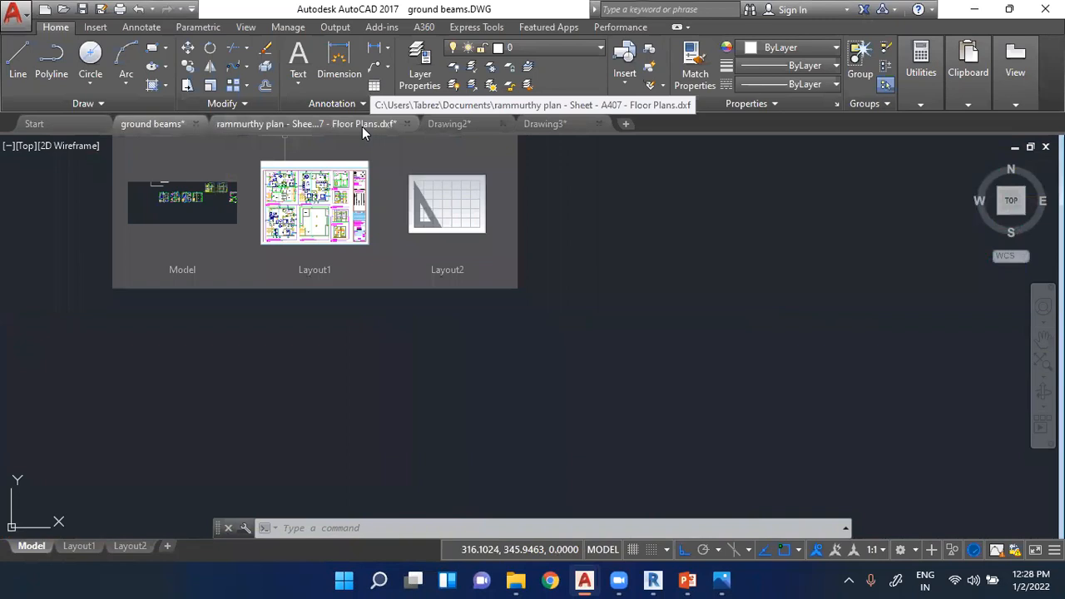